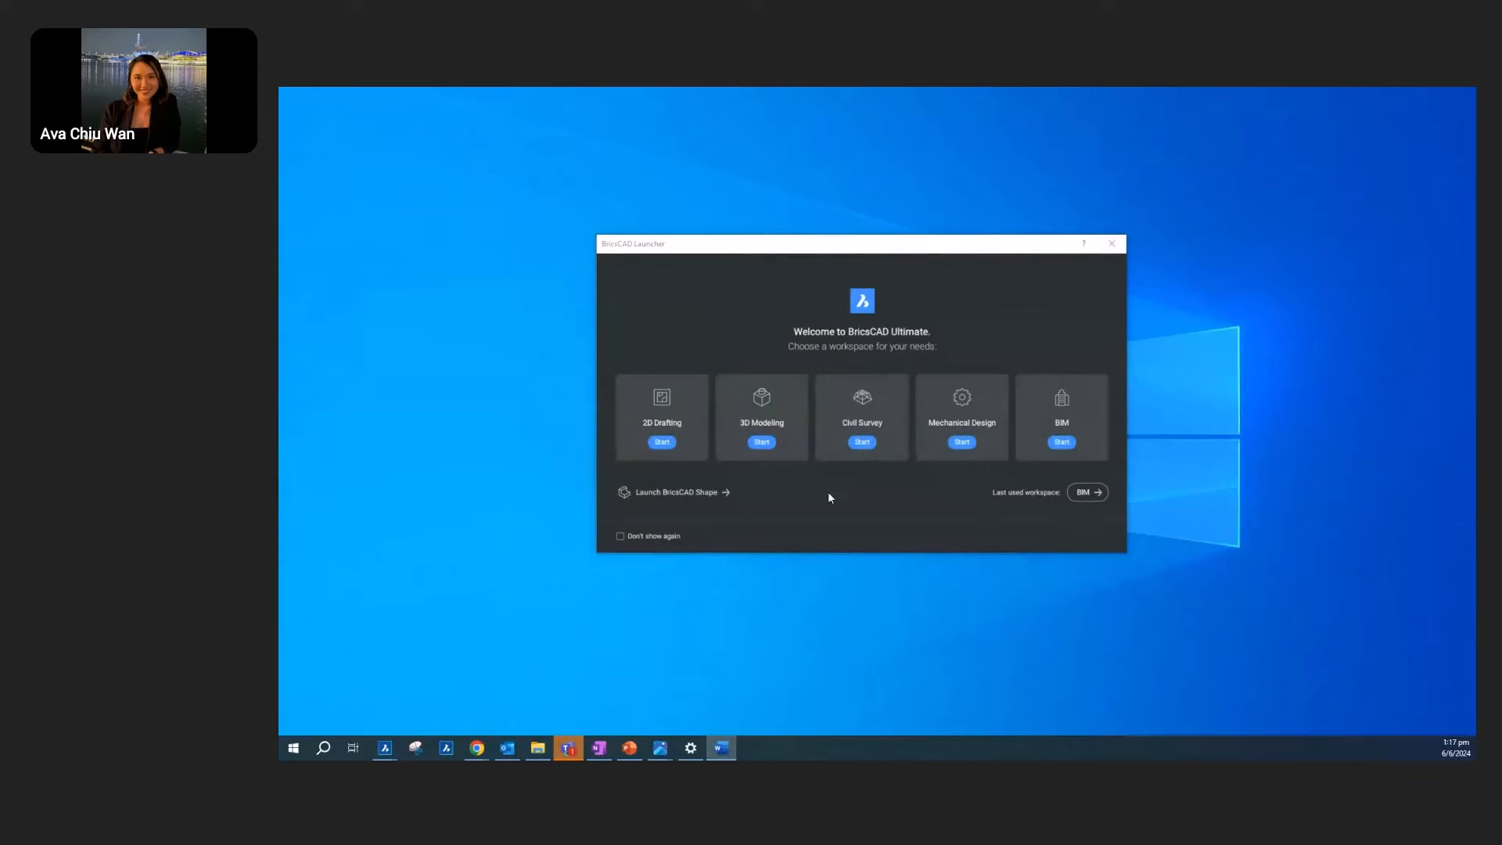
Step: Start a 2D Drafting session from the launcher and maximize the BricsCAD window on the main display
click(662, 442)
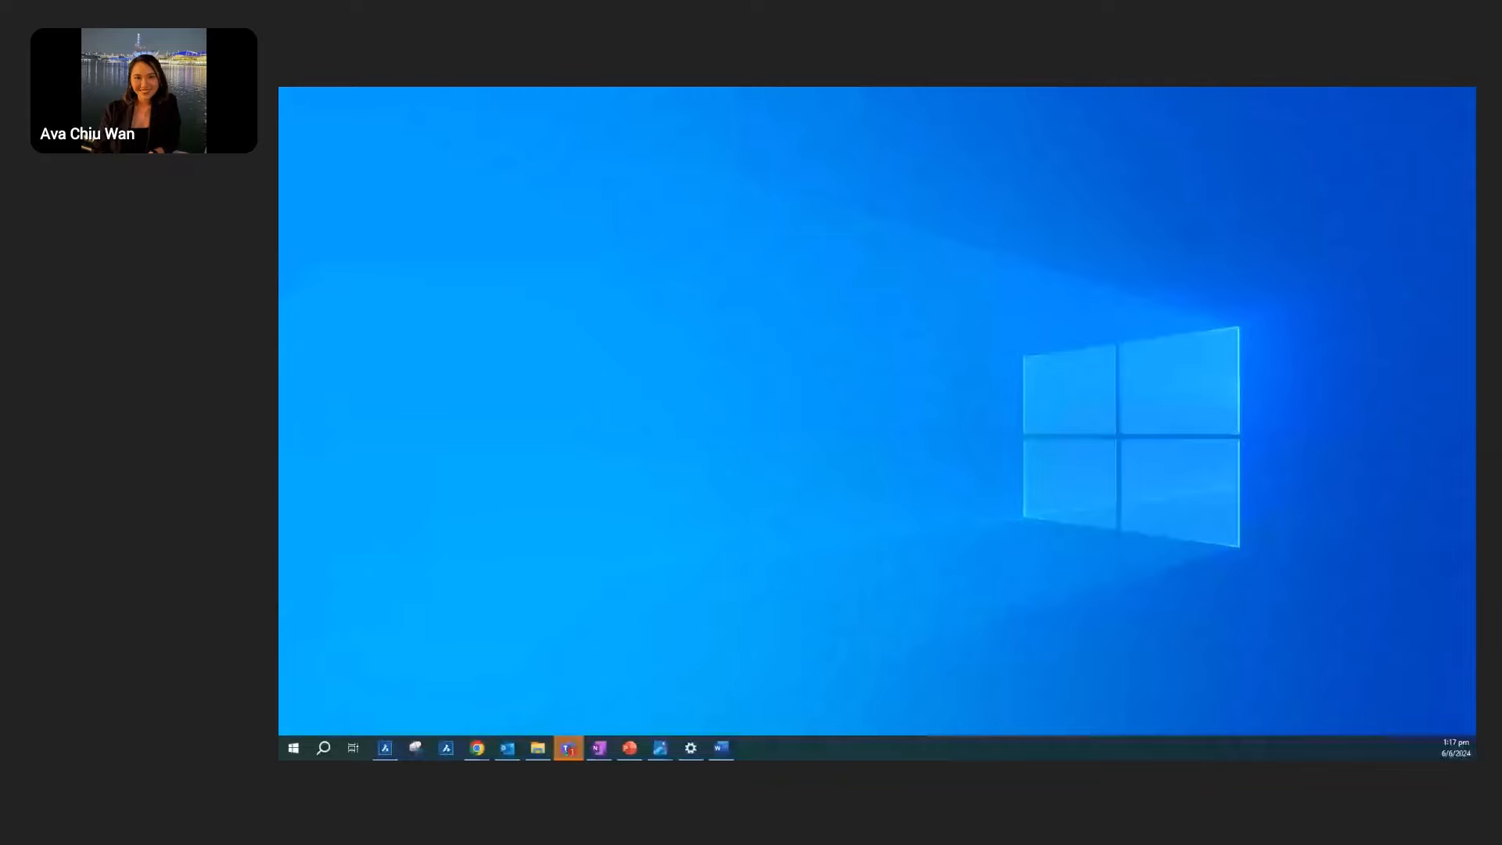
drag(1476, 216, 1066, 191)
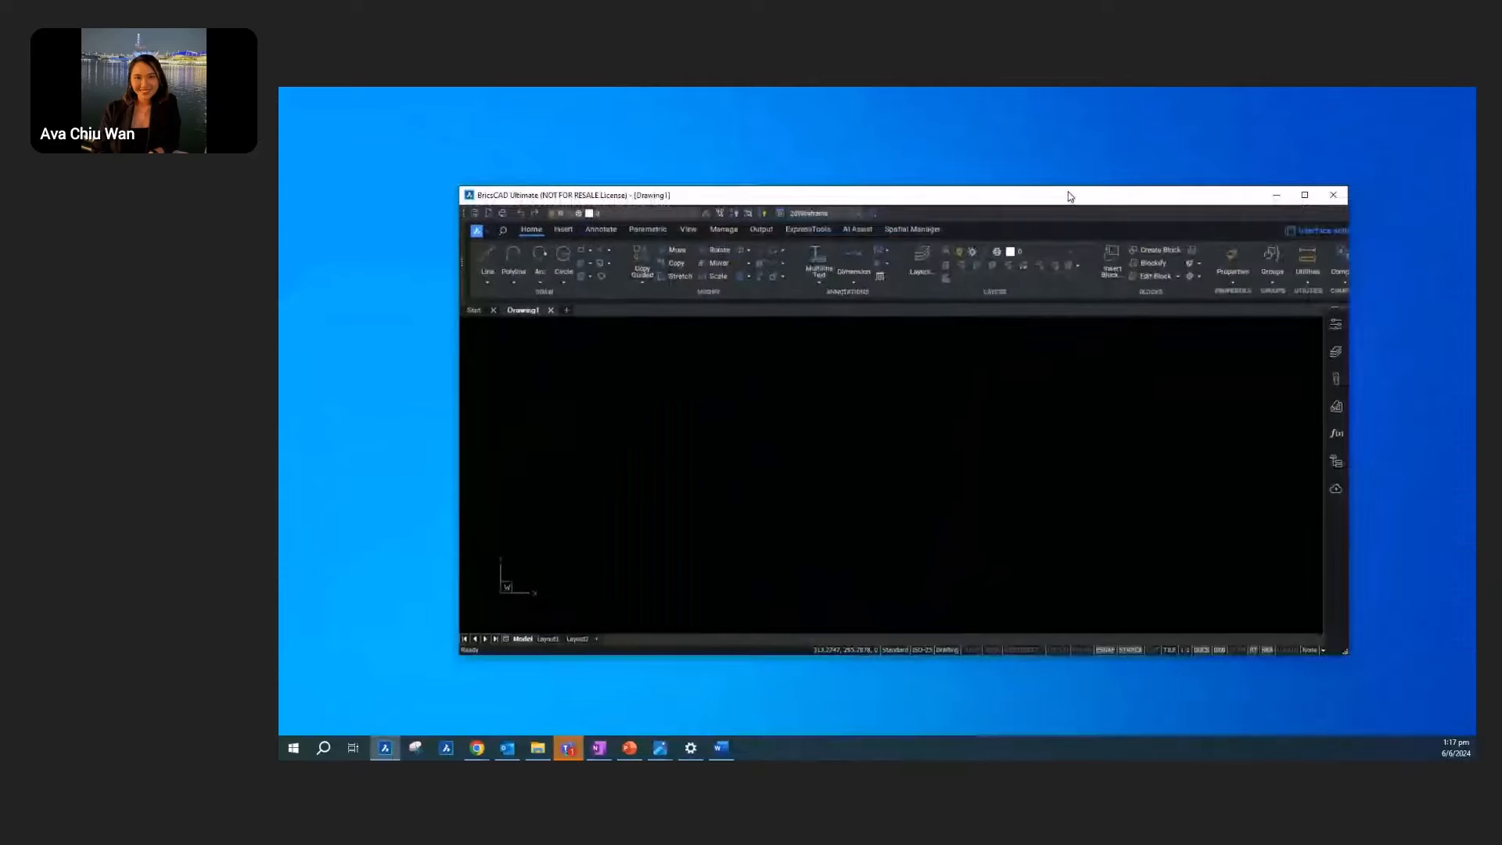
click(1311, 194)
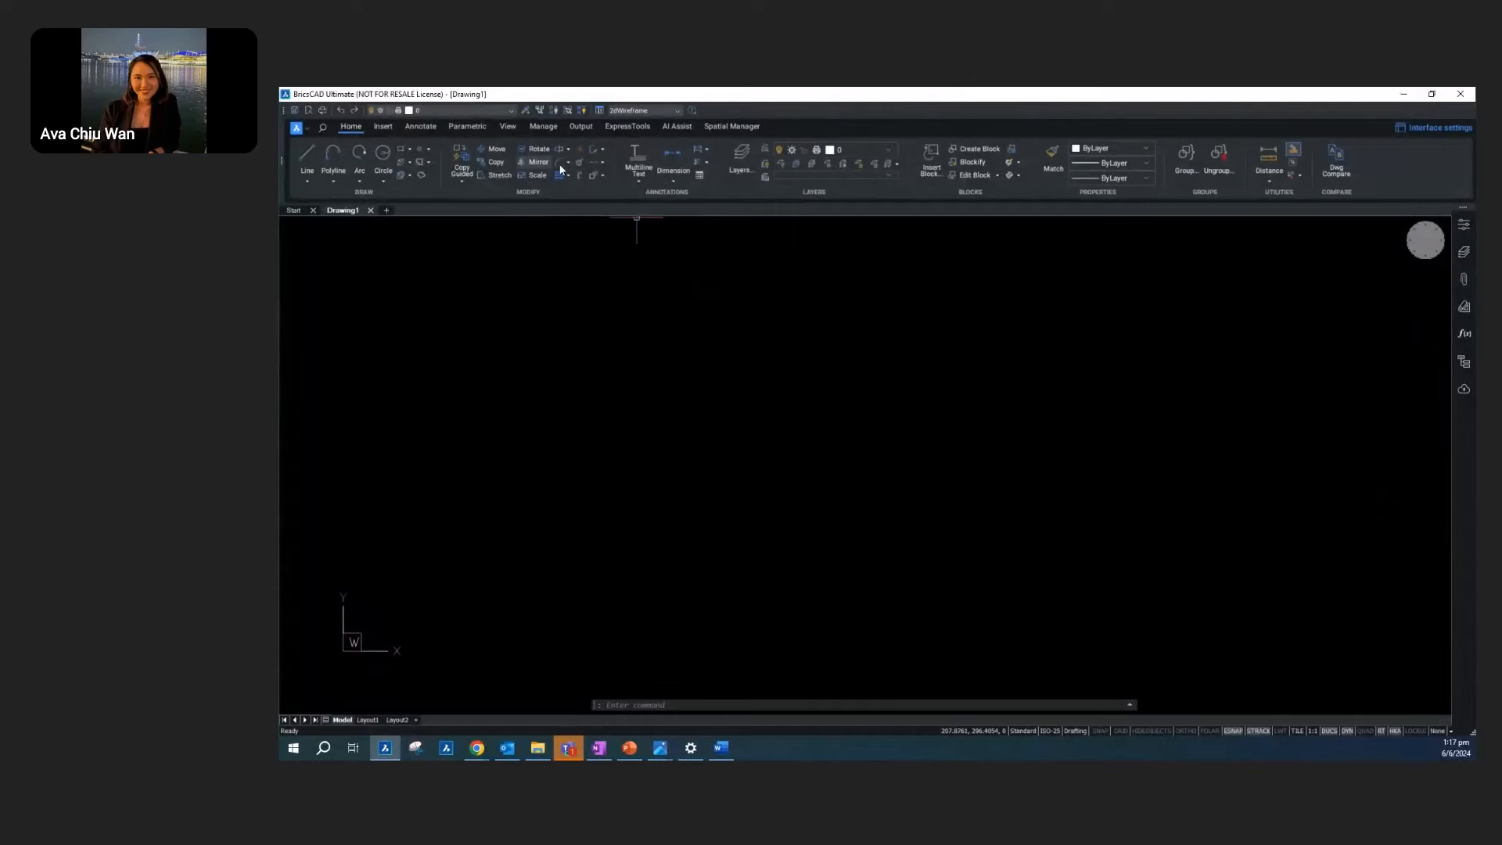
Step: Look over the Insert, Annotate and Parametric tools, and briefly view the drawing's properties and layer list
click(381, 126)
click(417, 127)
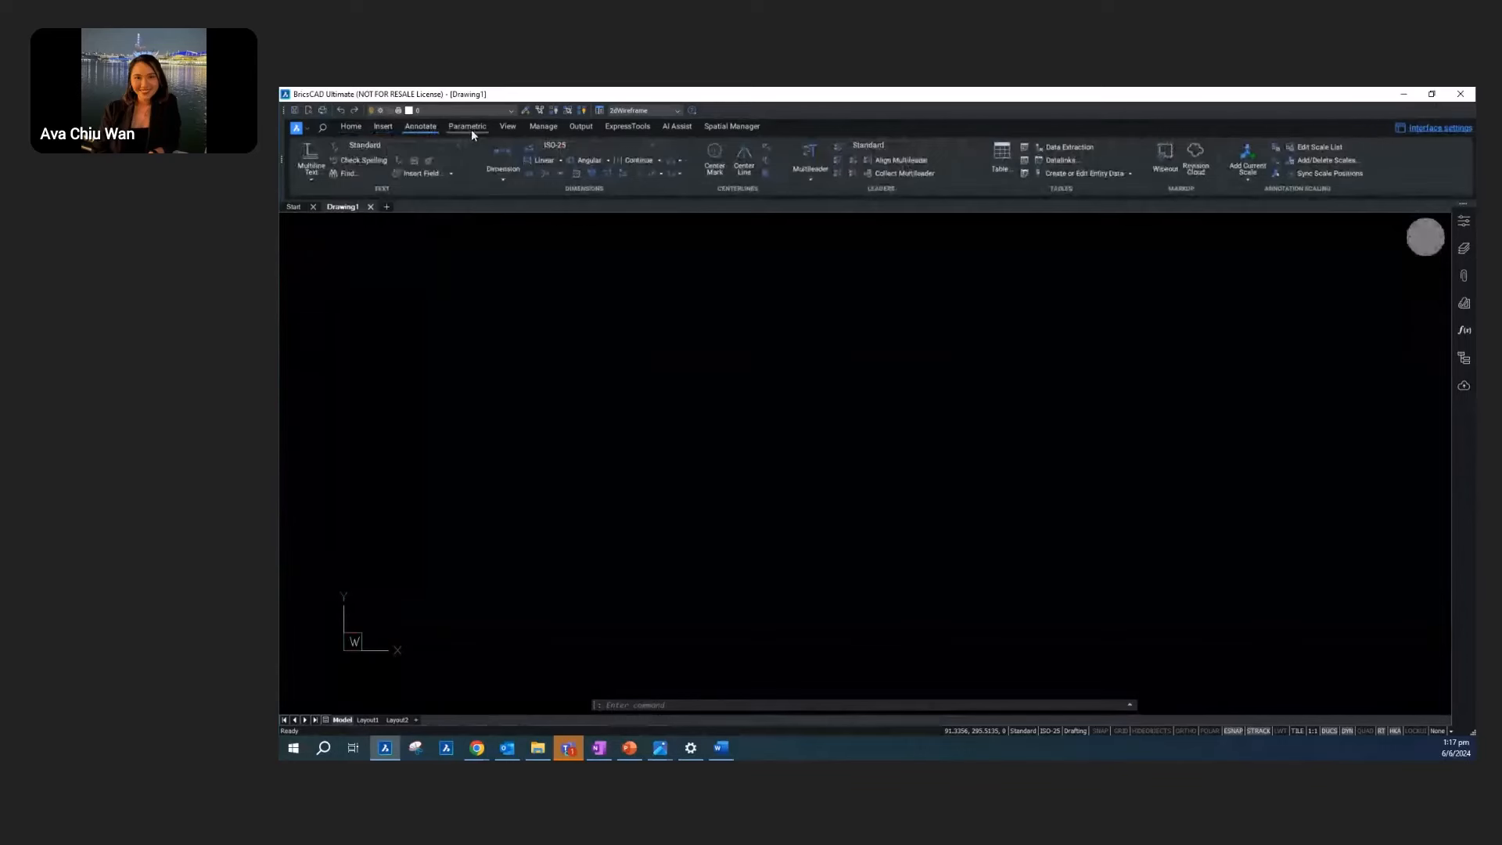
click(469, 127)
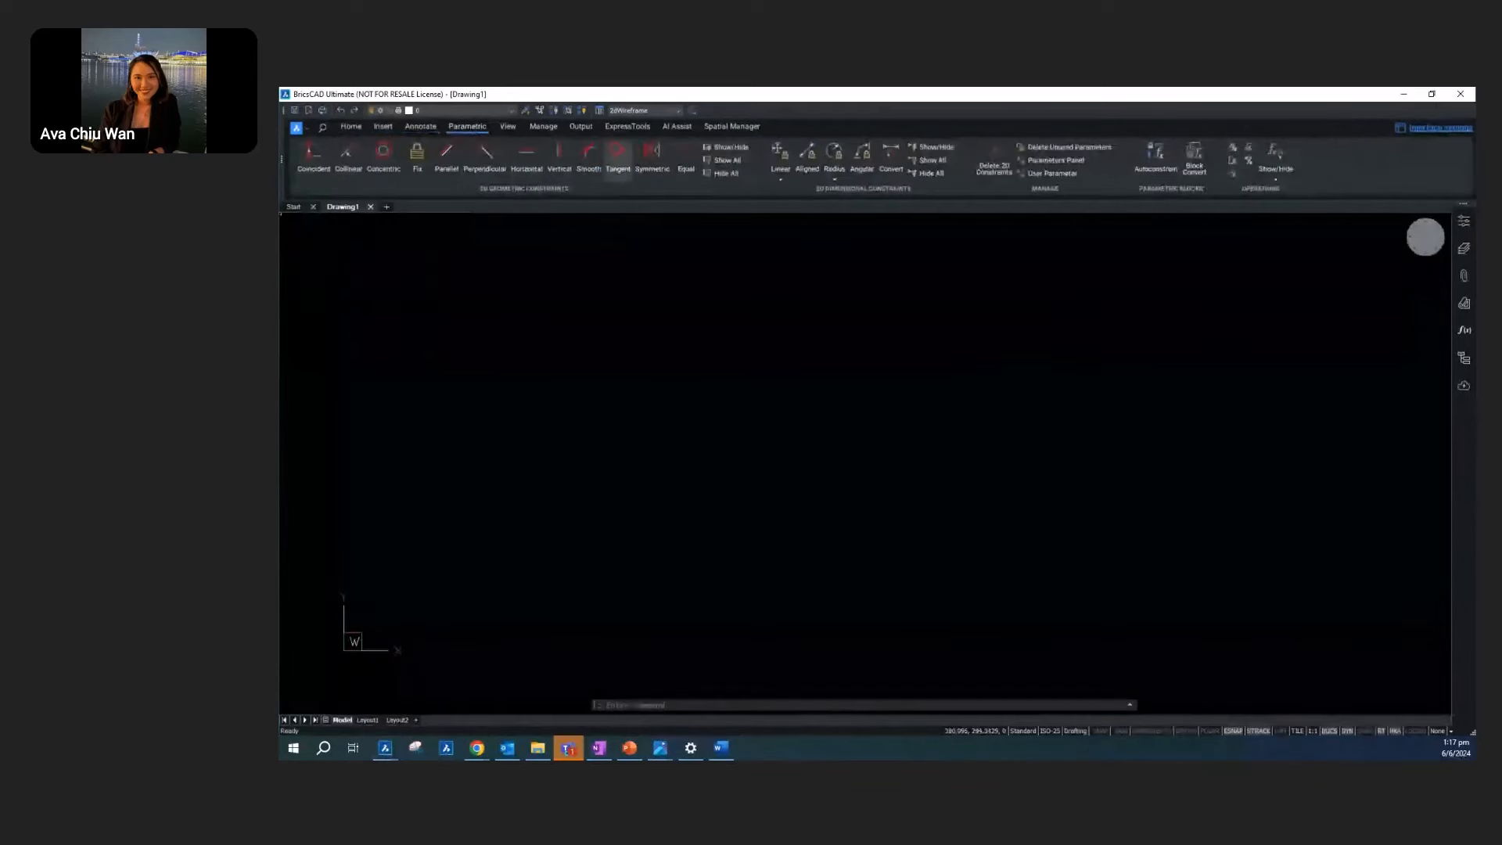
click(1464, 222)
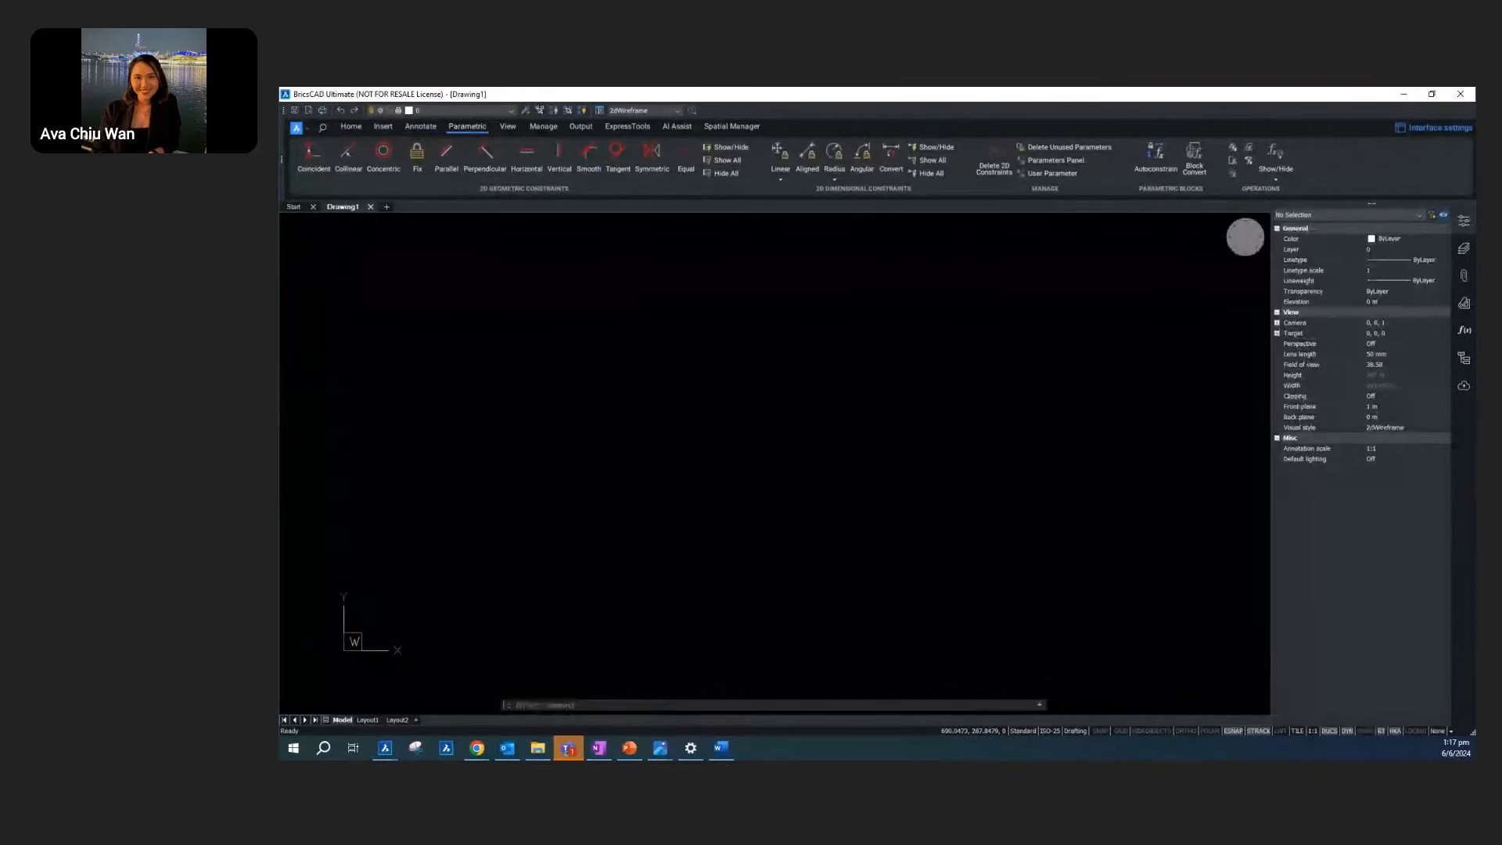
click(1463, 249)
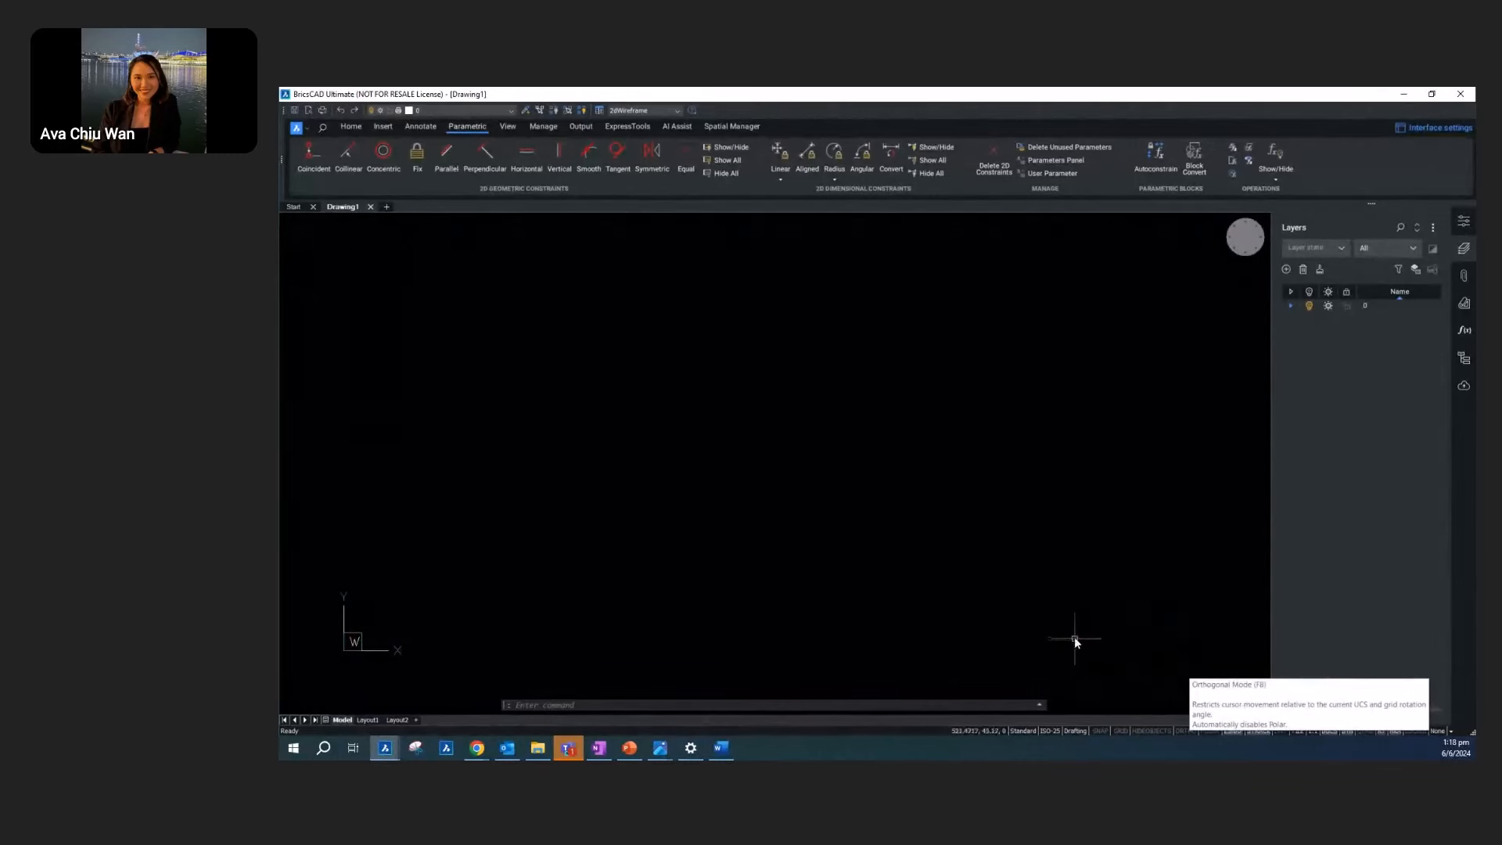
click(1465, 254)
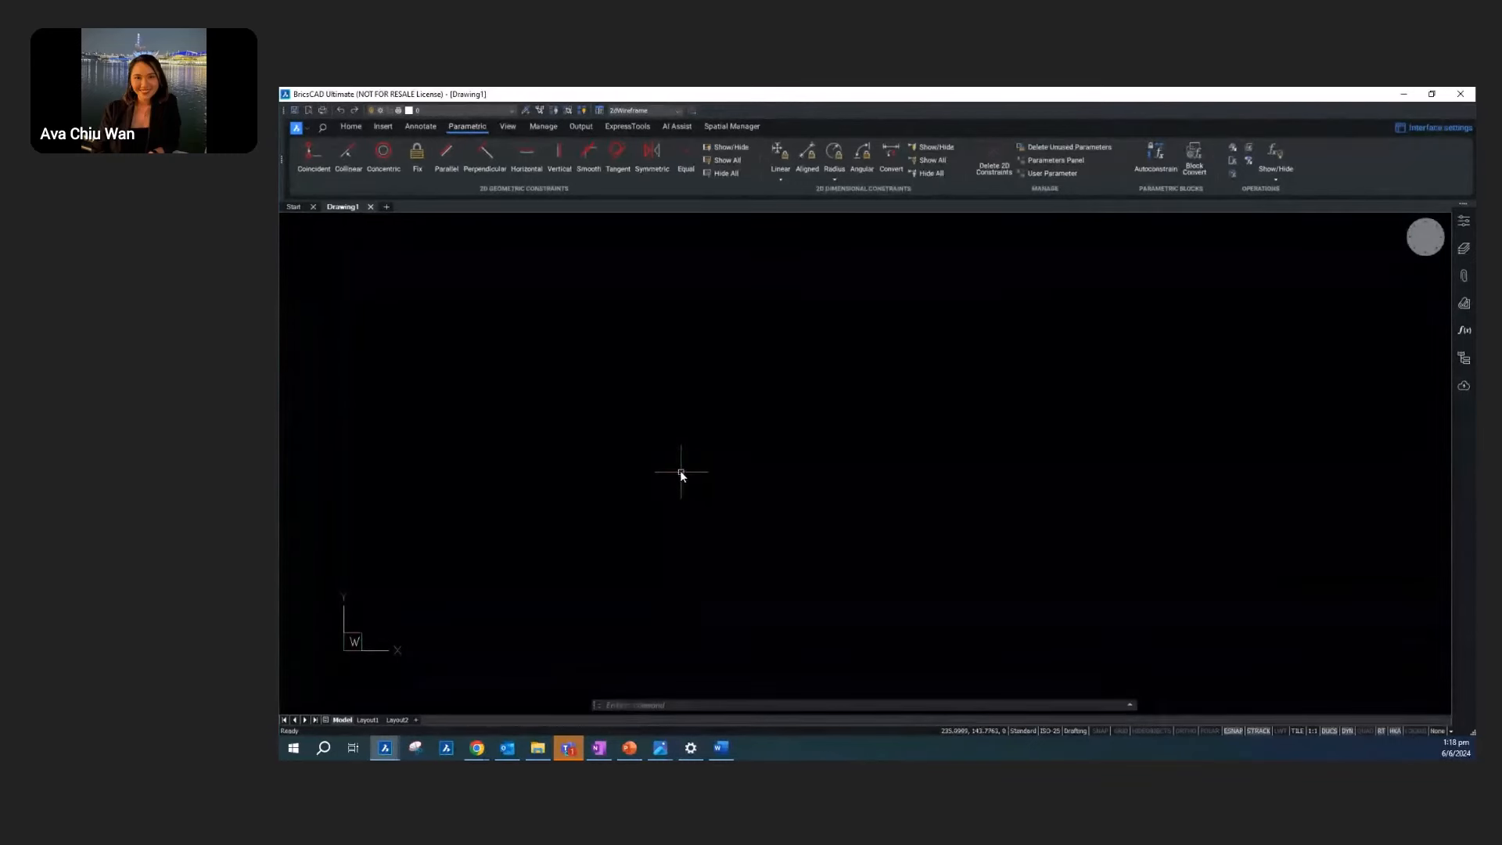
Step: Draw a single diagonal line sloping down to the right near the middle of the drawing area
text(l)
key(Return)
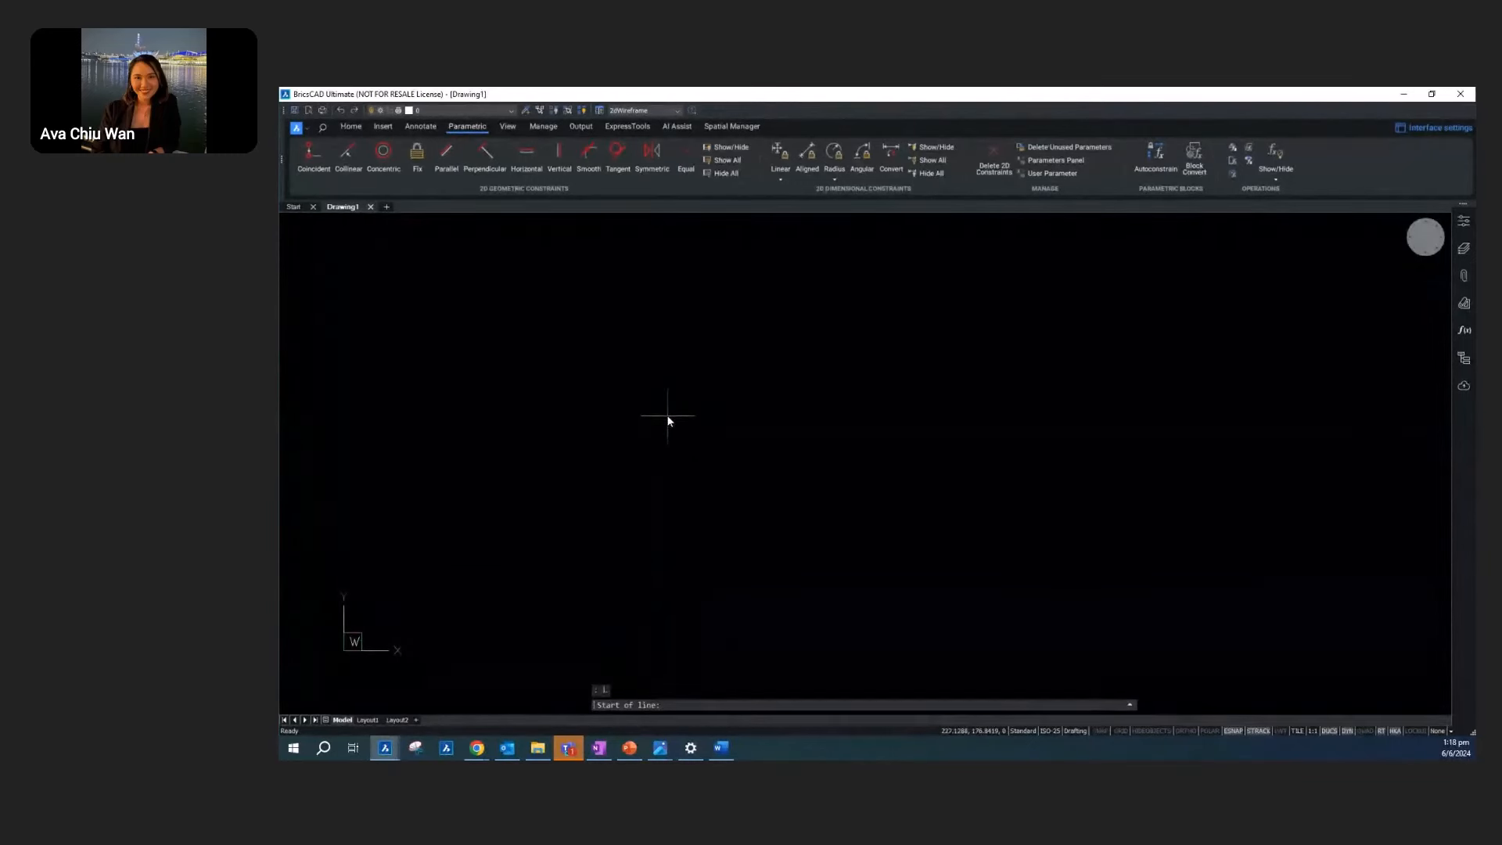
click(667, 415)
click(775, 532)
key(Escape)
Step: Draw a circle to the right of the diagonal line, and delete both the line and the circle
text(c)
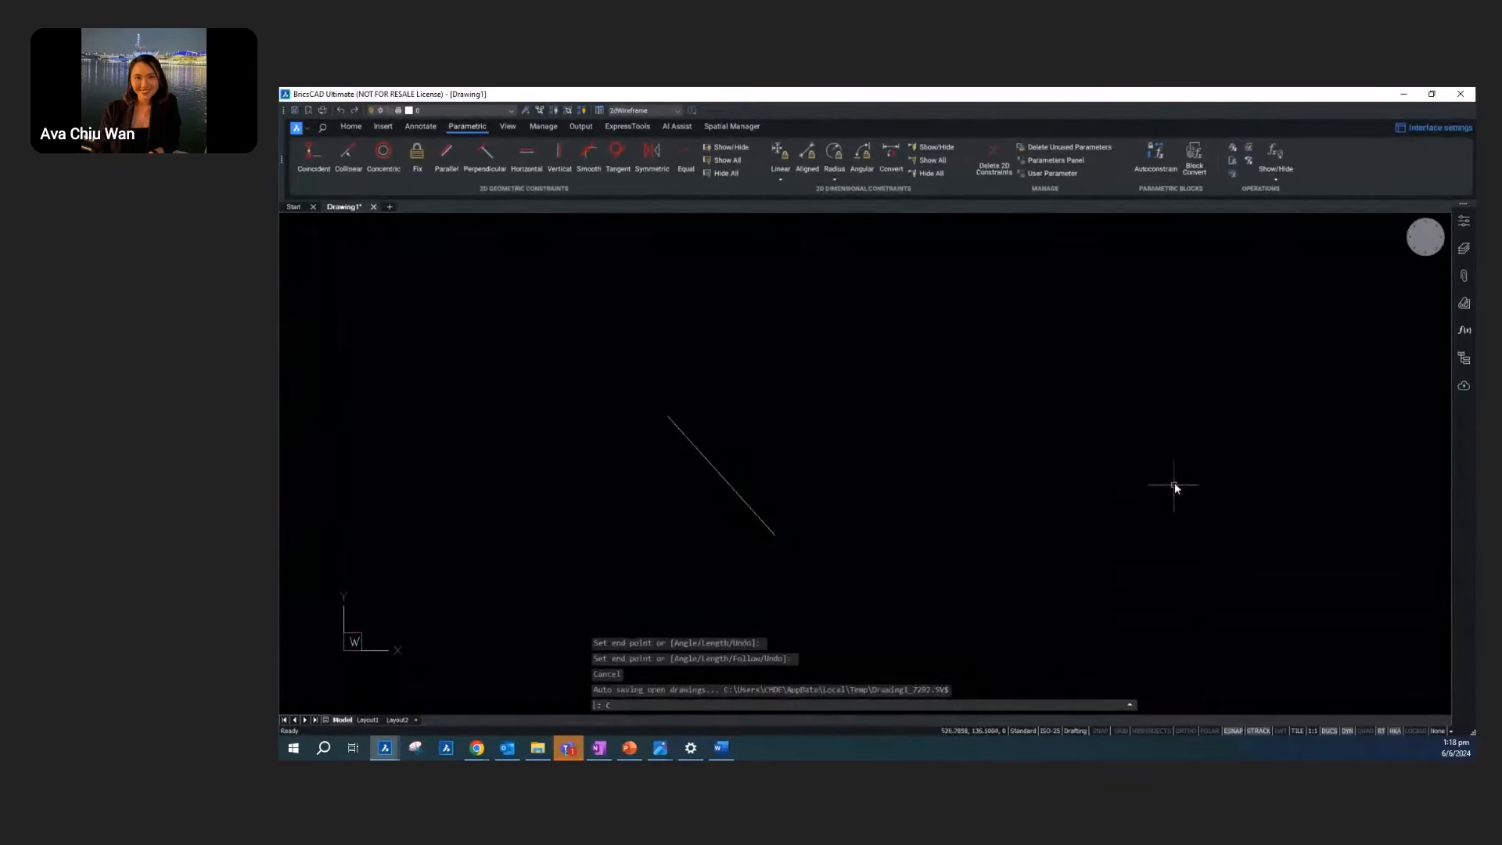
key(Return)
click(932, 400)
click(1036, 448)
drag(1078, 565, 610, 380)
key(Delete)
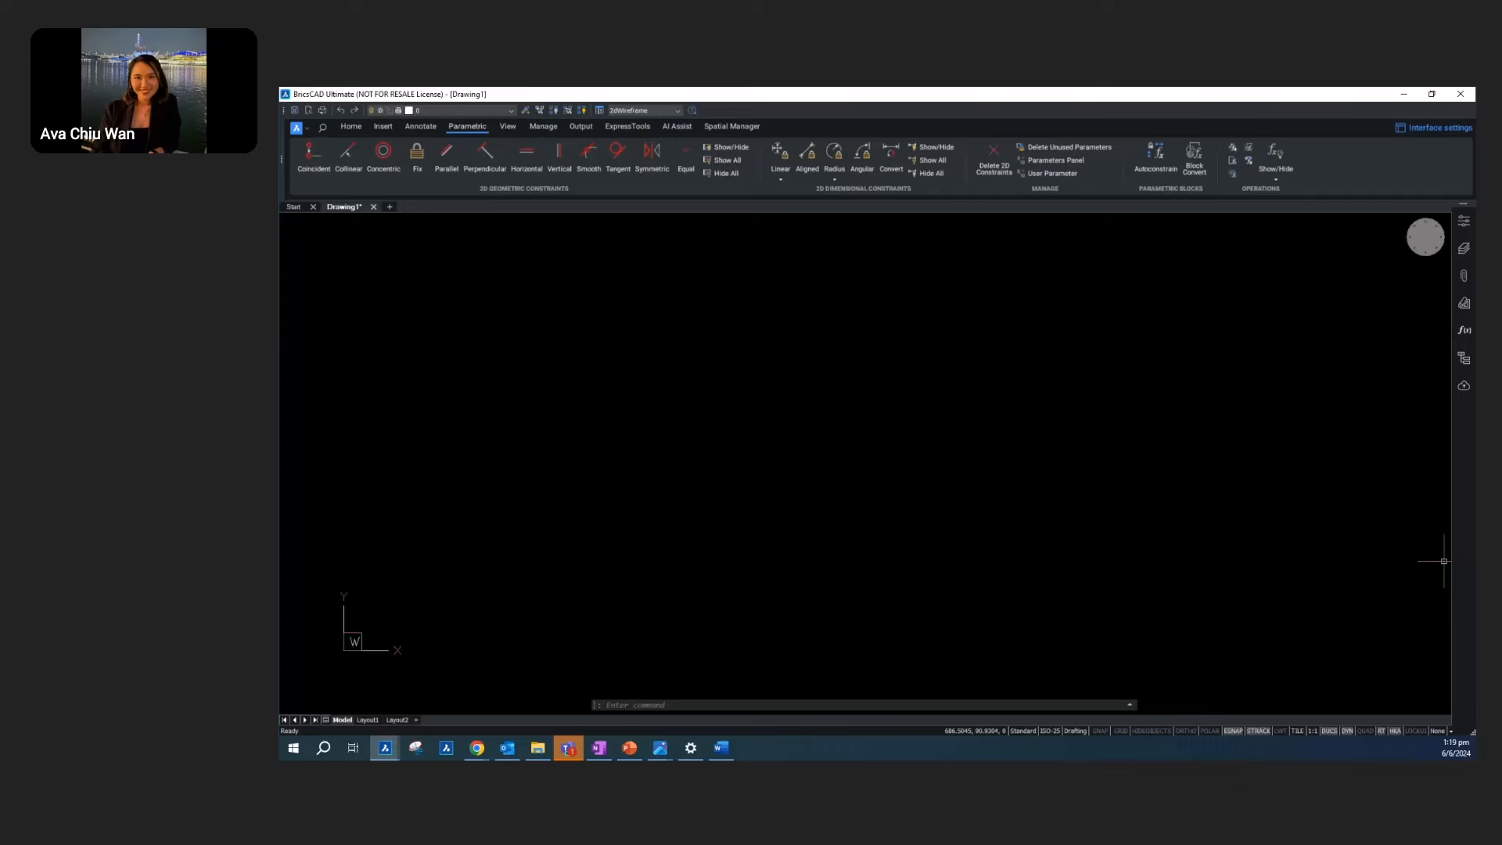
Step: Run the CUI command and examine the main customization file's path in the Customize dialog, closing it without changes
click(352, 126)
key(Escape)
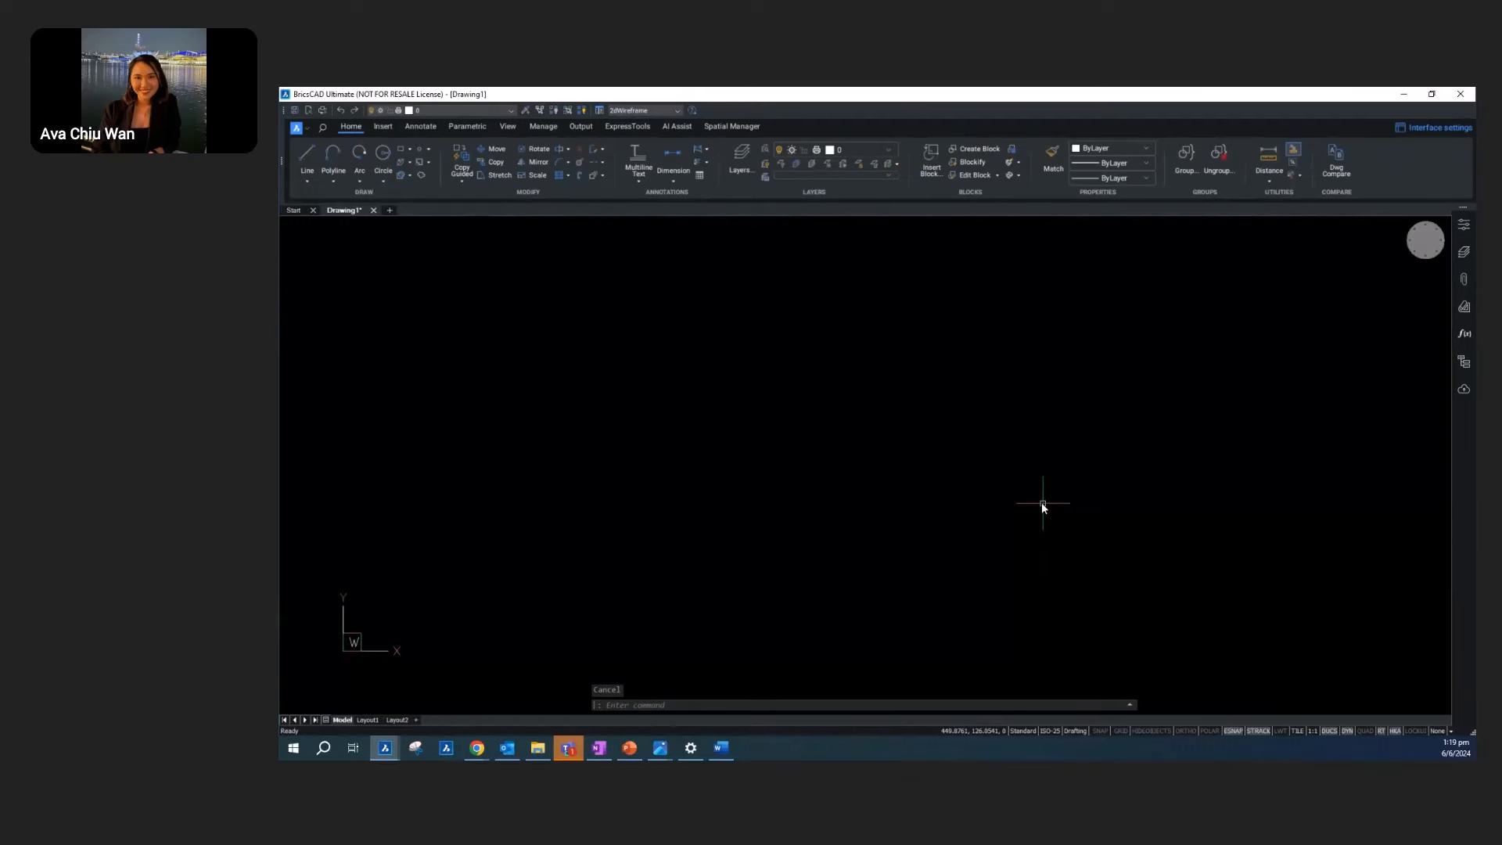
text(CUI)
key(Return)
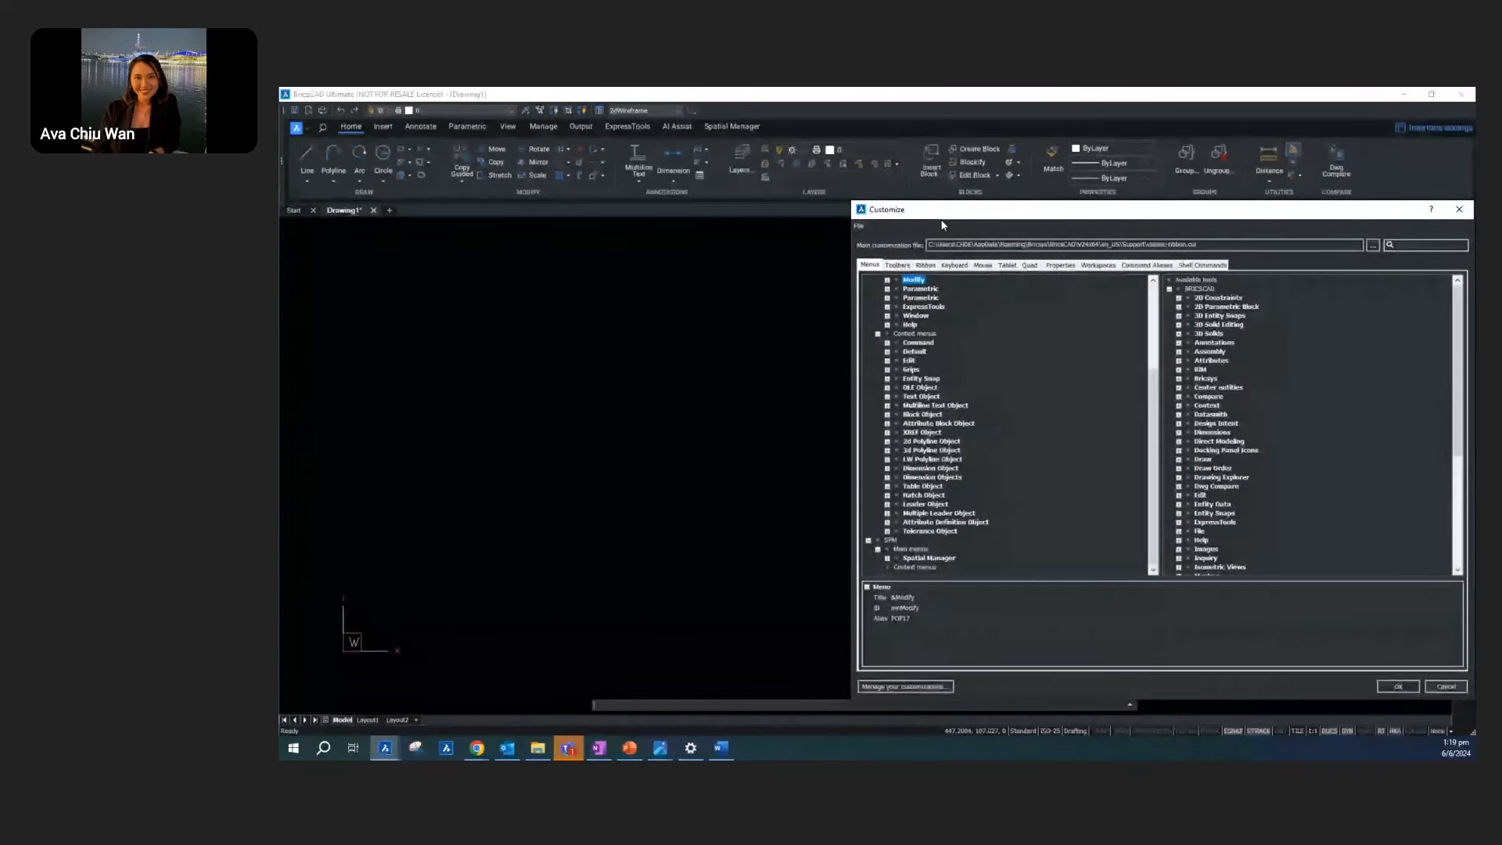
drag(943, 209, 1064, 222)
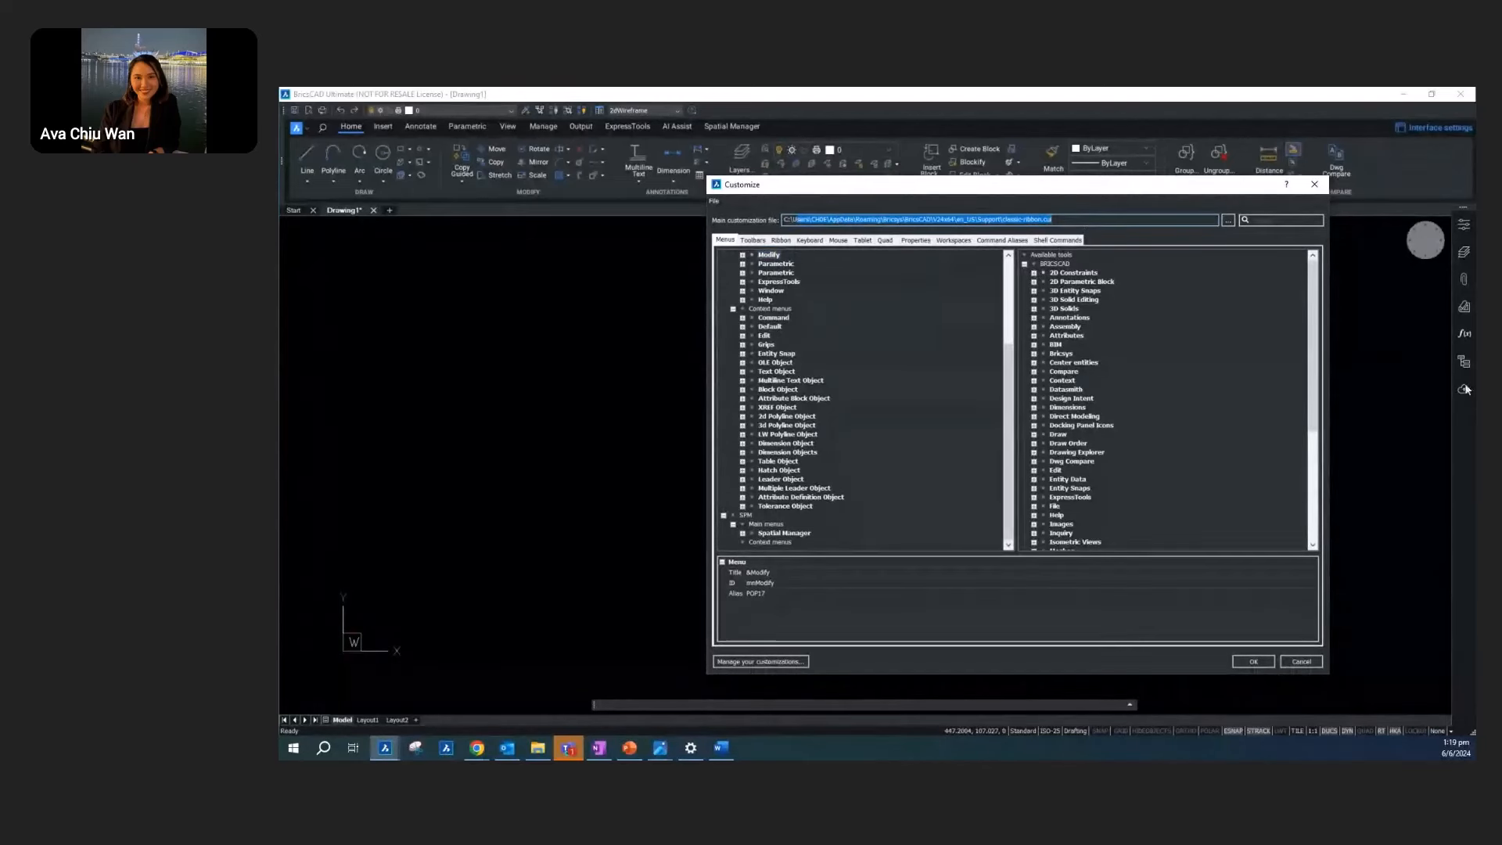
click(1315, 184)
Step: Reopen the Customize dialog from the interface options
right_click(897, 206)
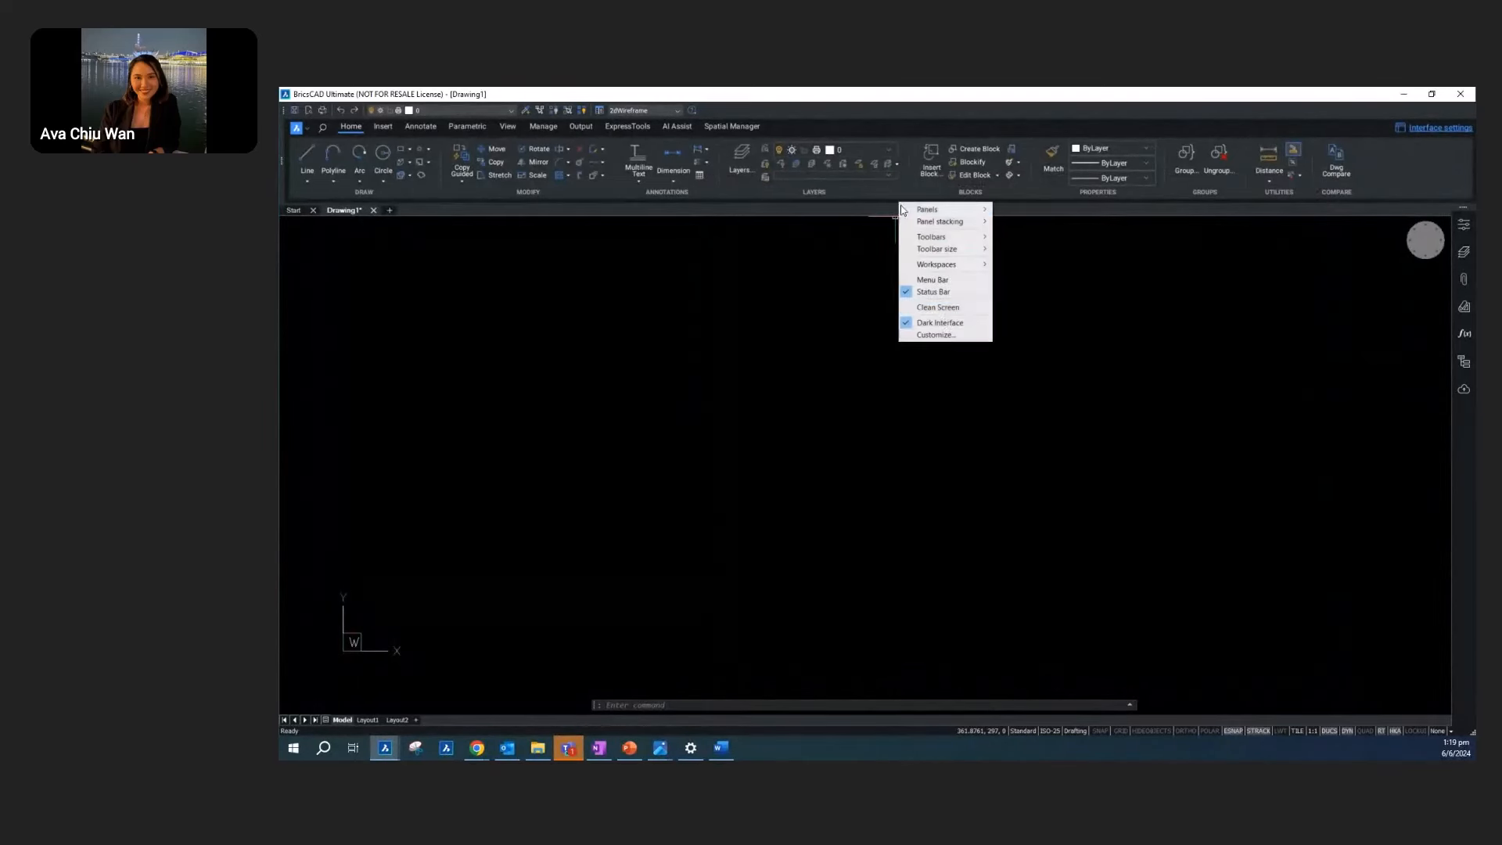
click(927, 335)
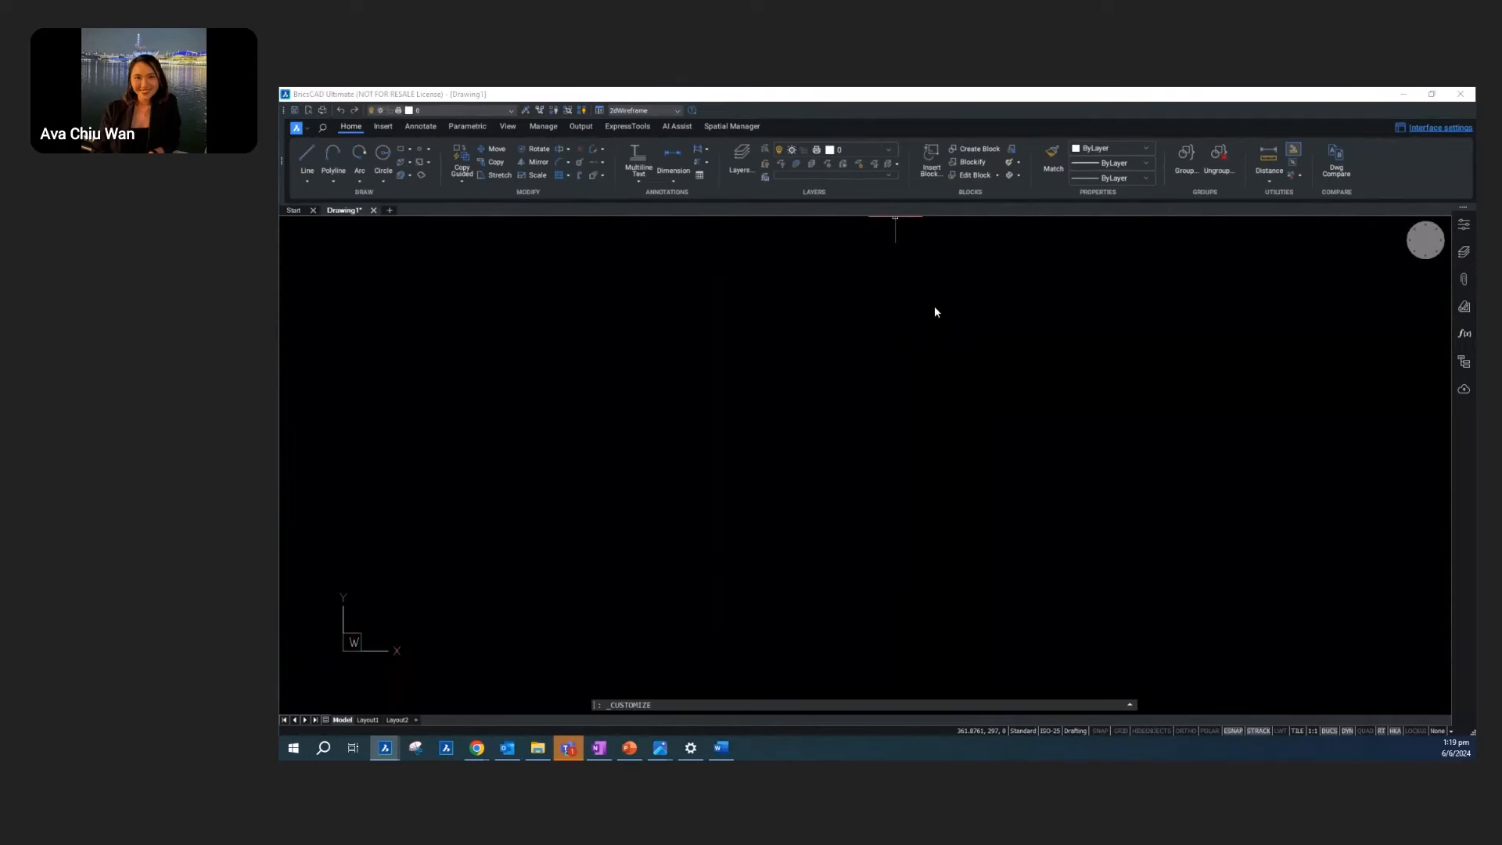
Step: Switch to File Explorer and open the current user's profile folder inside Users on the C: drive
key(alt+Tab)
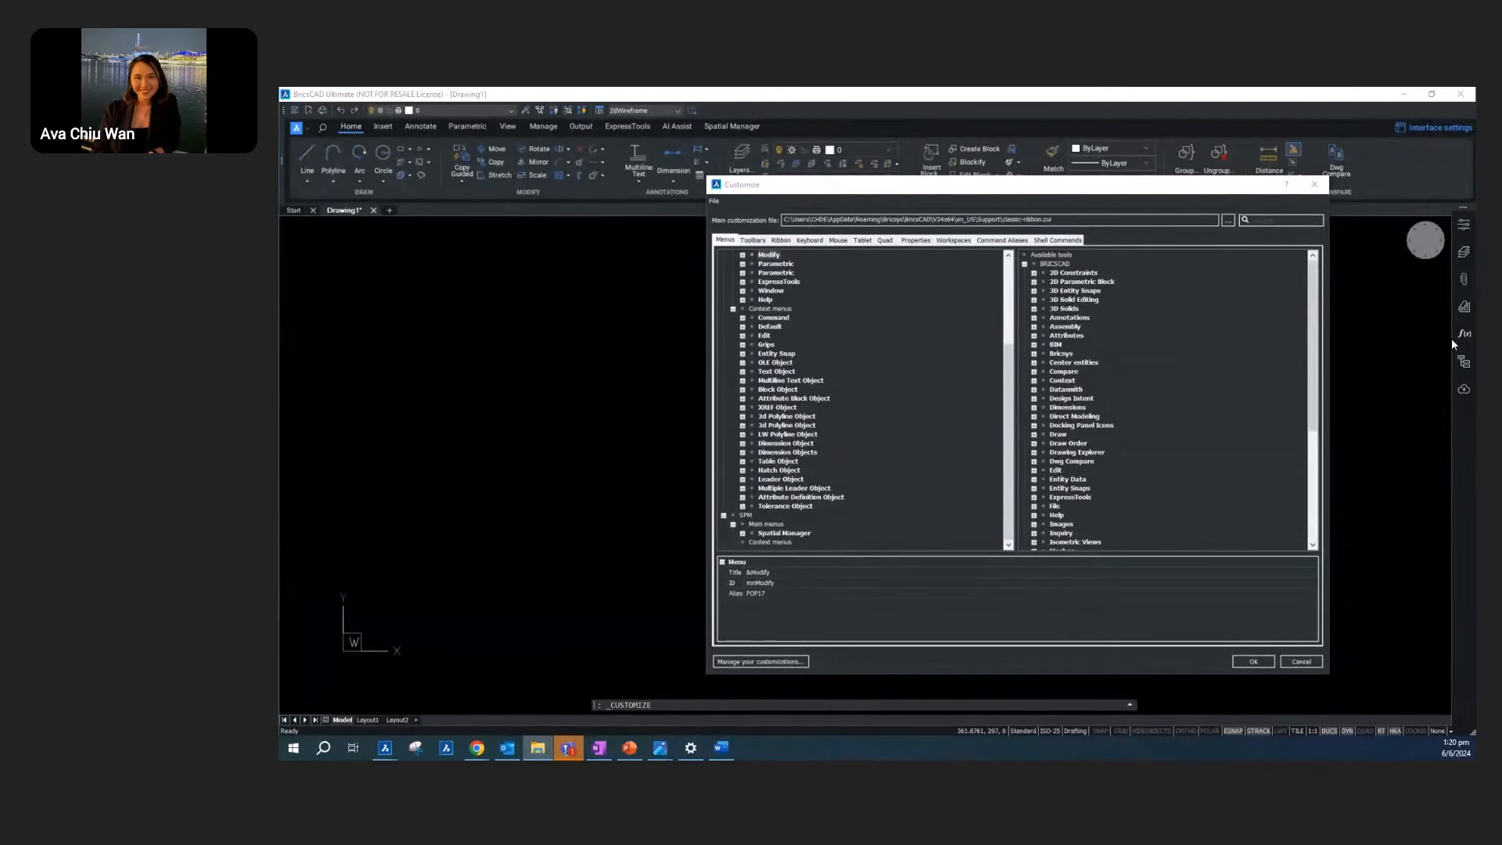
drag(1452, 340, 1001, 268)
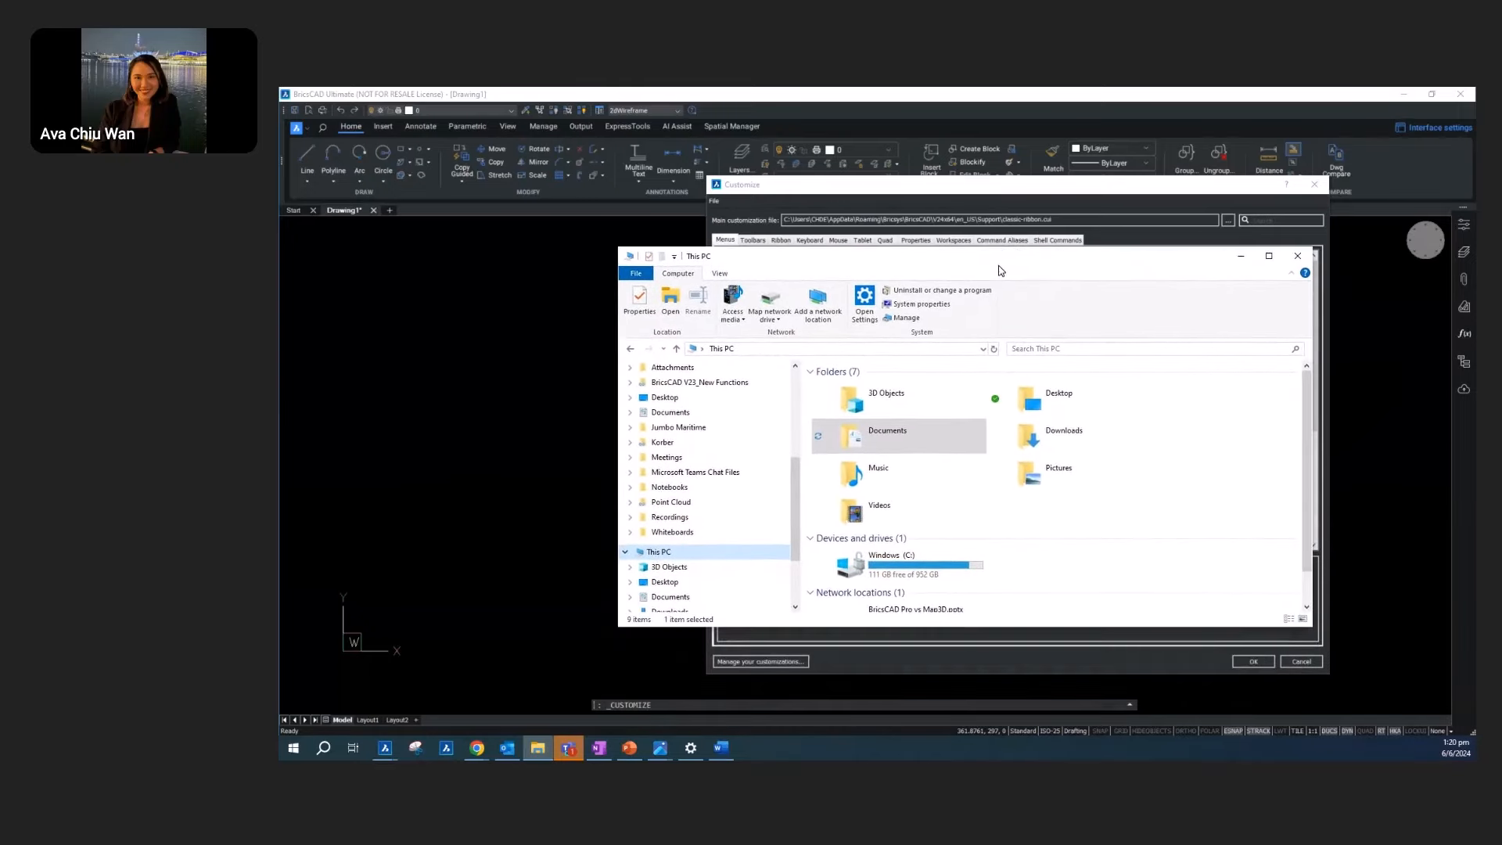
double_click(910, 564)
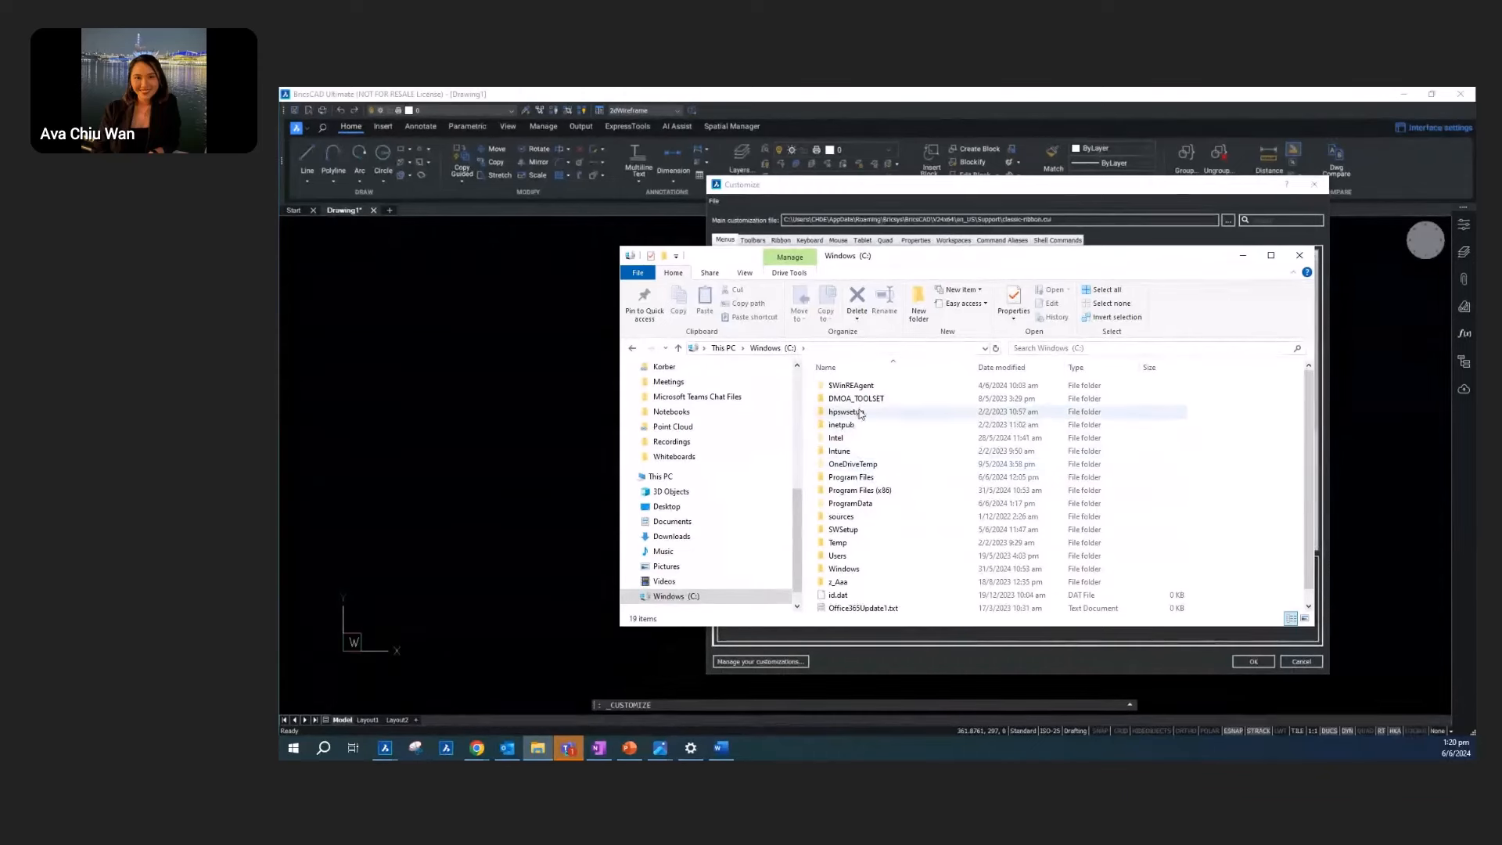
double_click(839, 556)
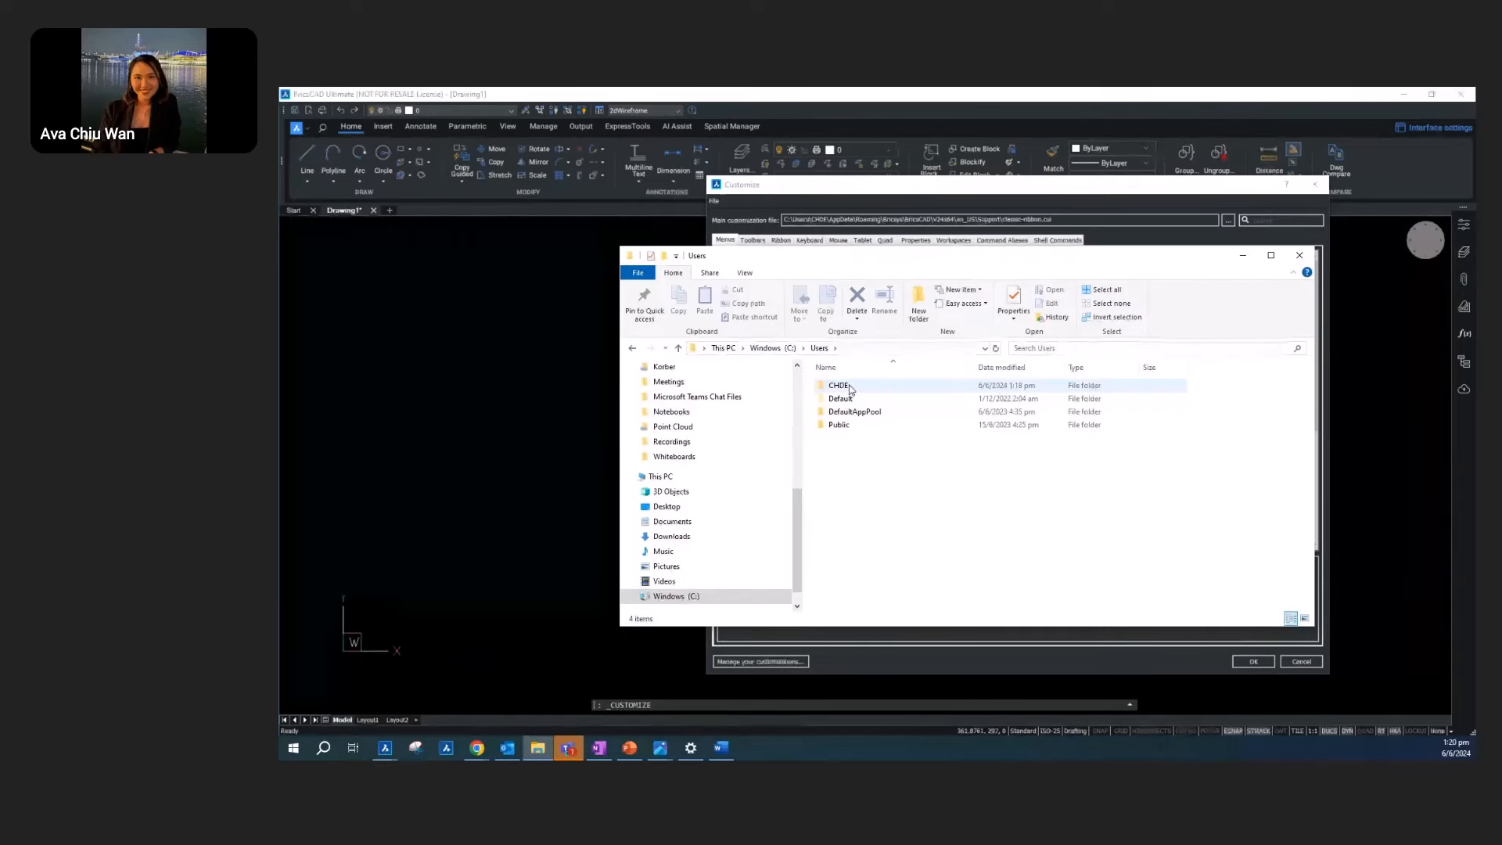
double_click(849, 387)
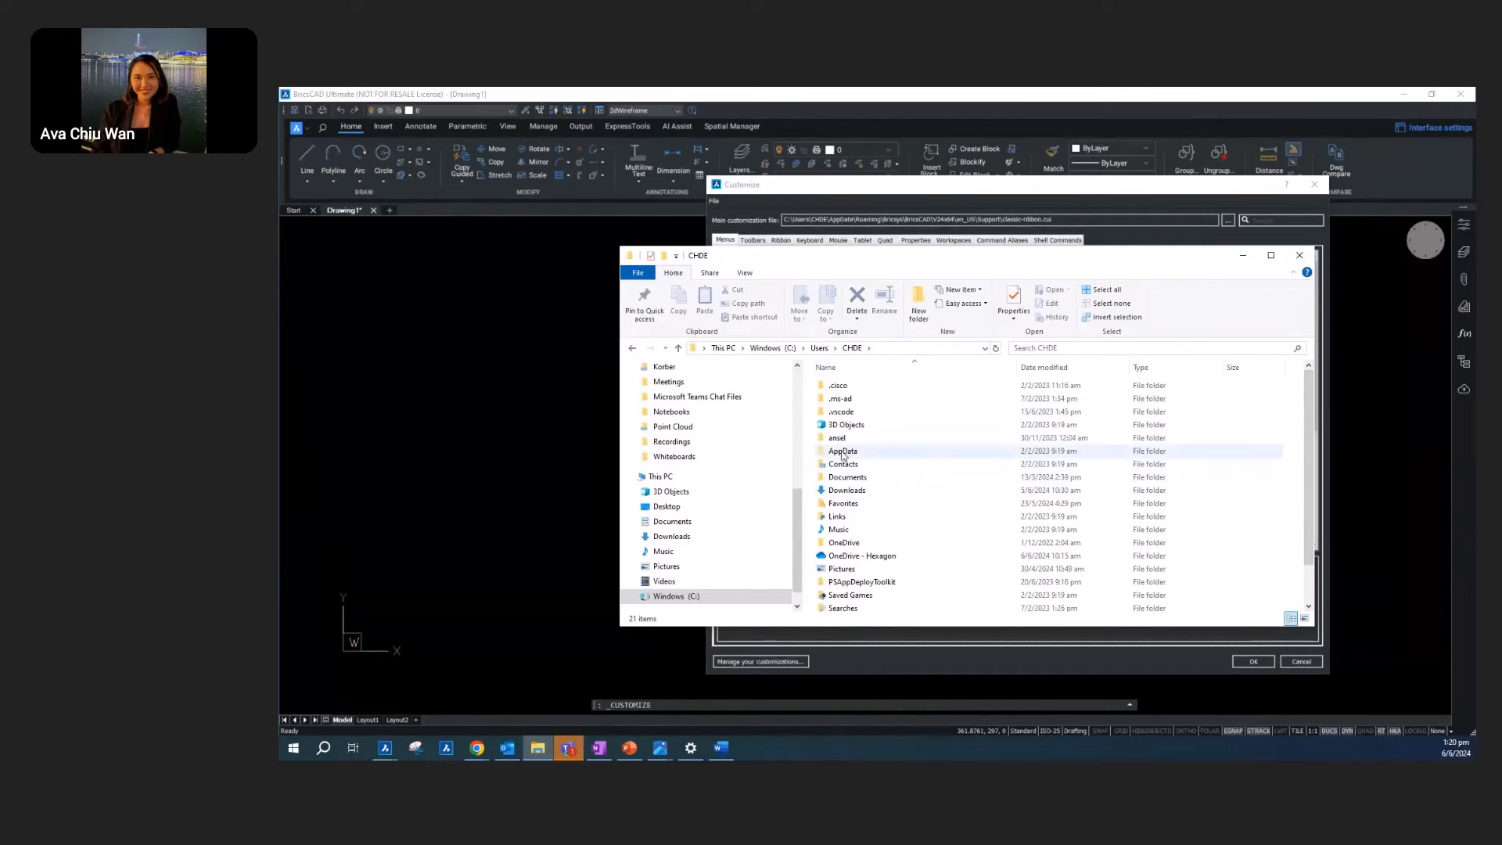
Step: Turn the display of hidden items off and back on in the user's profile folder
click(744, 274)
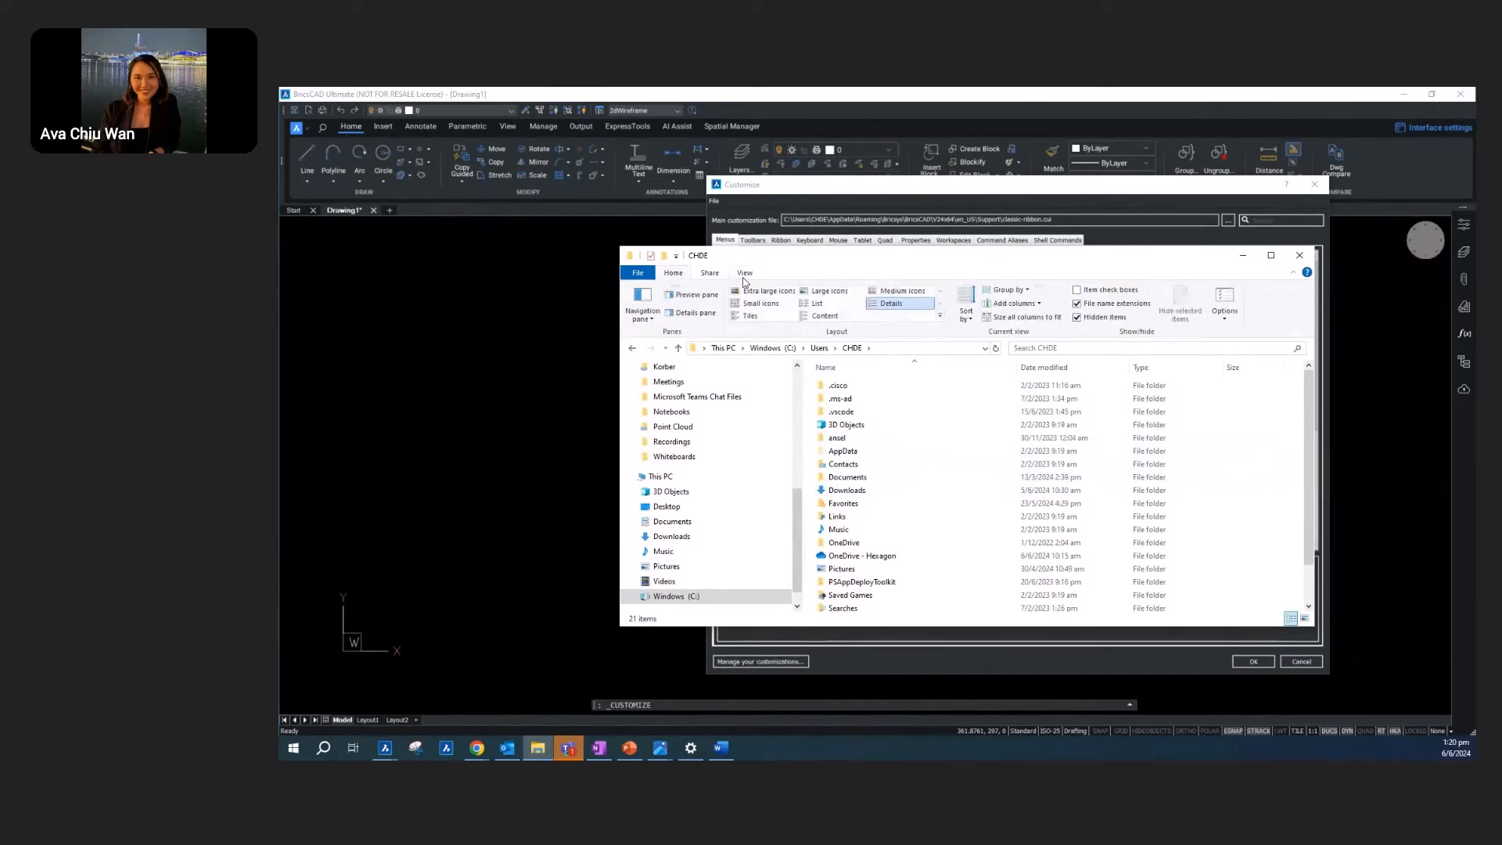
click(1077, 317)
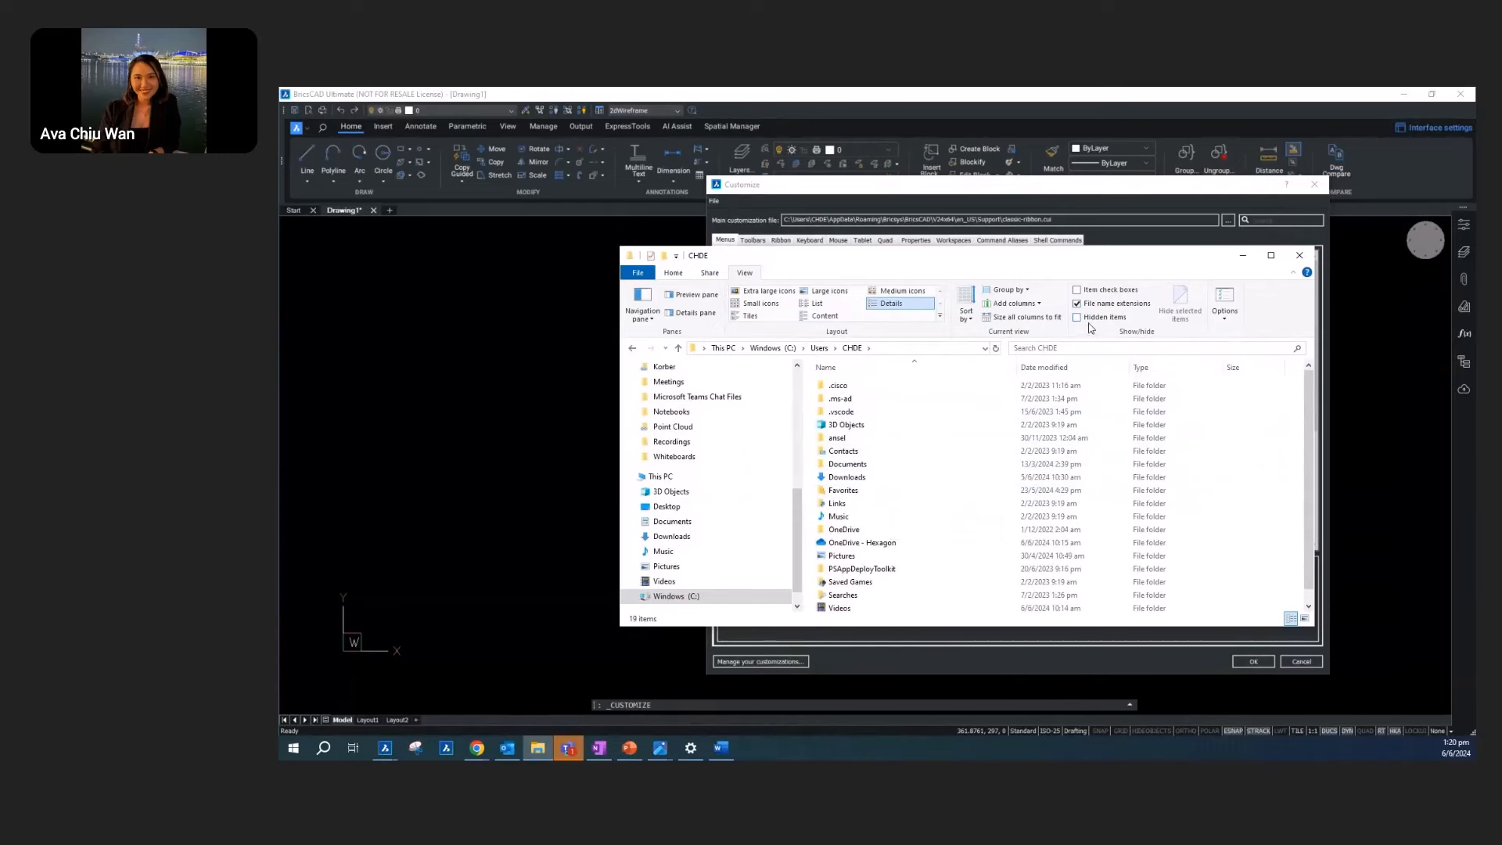
click(1092, 318)
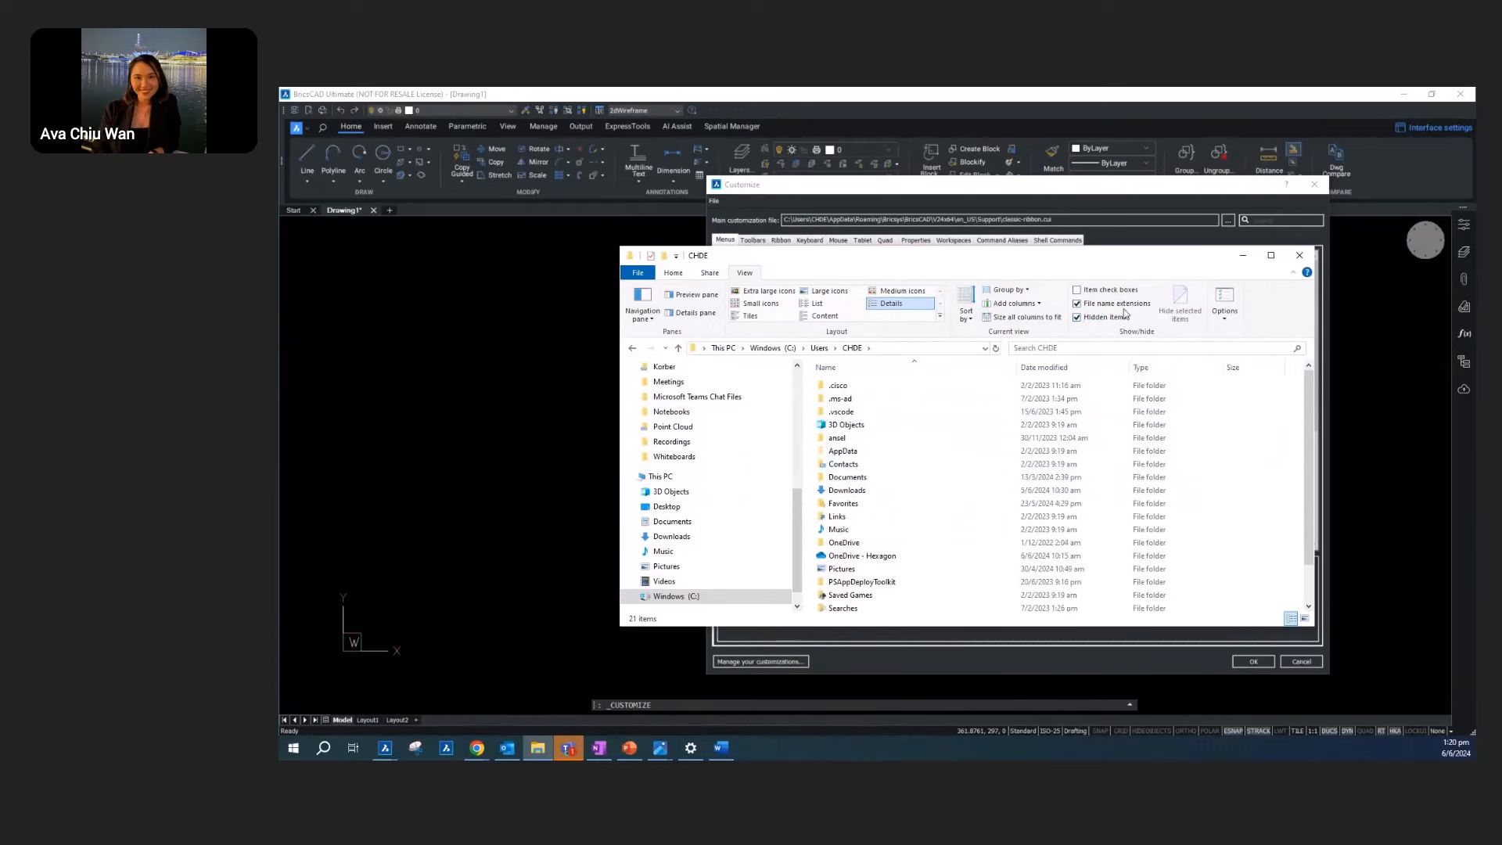
Step: Open AppData\Roaming\Bricsys\BricsCAD\V24x64\en_US\Support, look through its CUI files, and minimize File Explorer
double_click(834, 454)
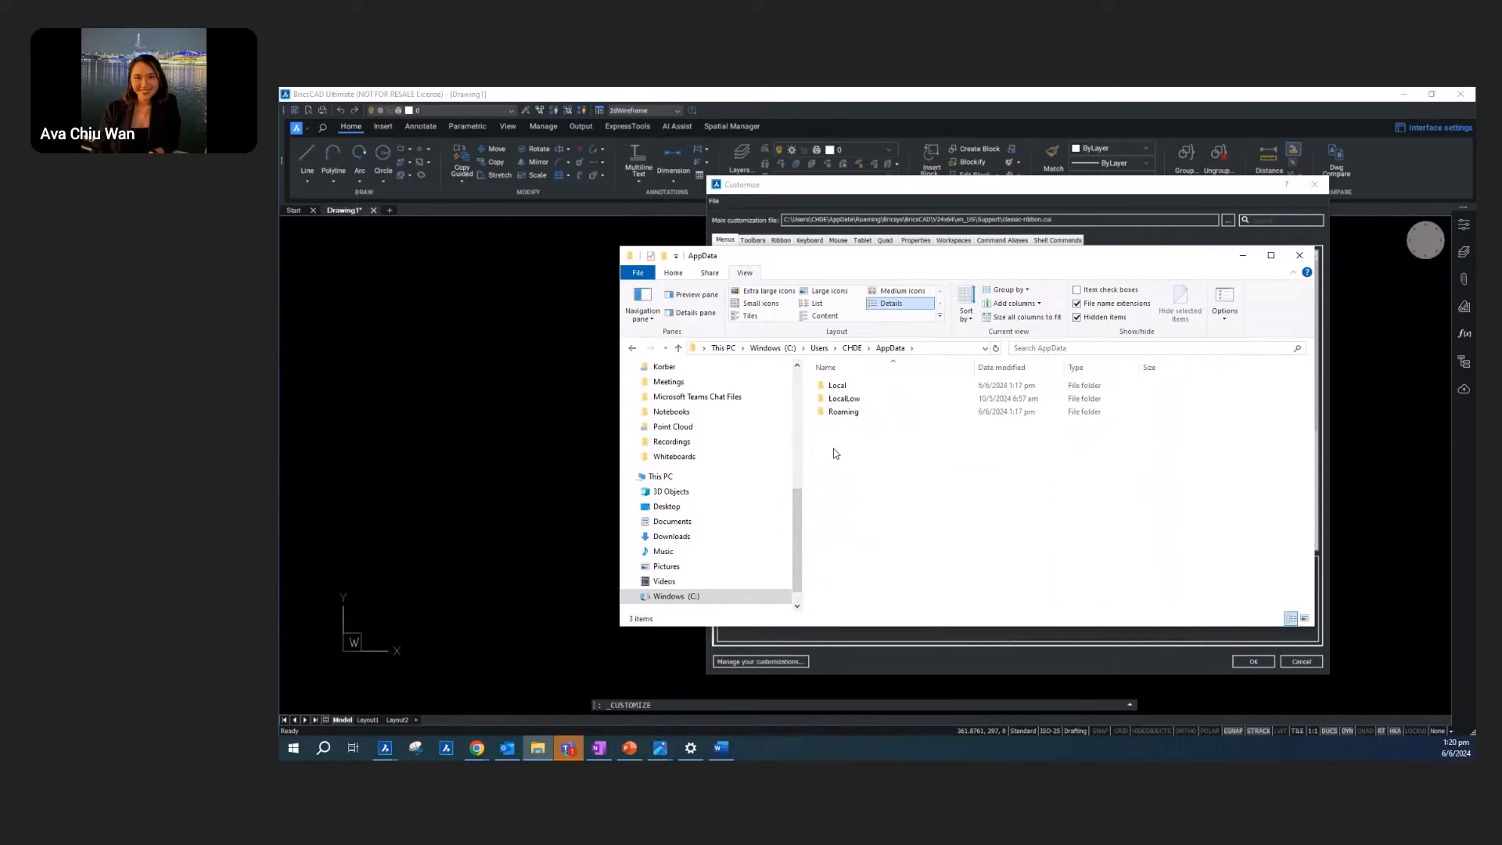
double_click(840, 414)
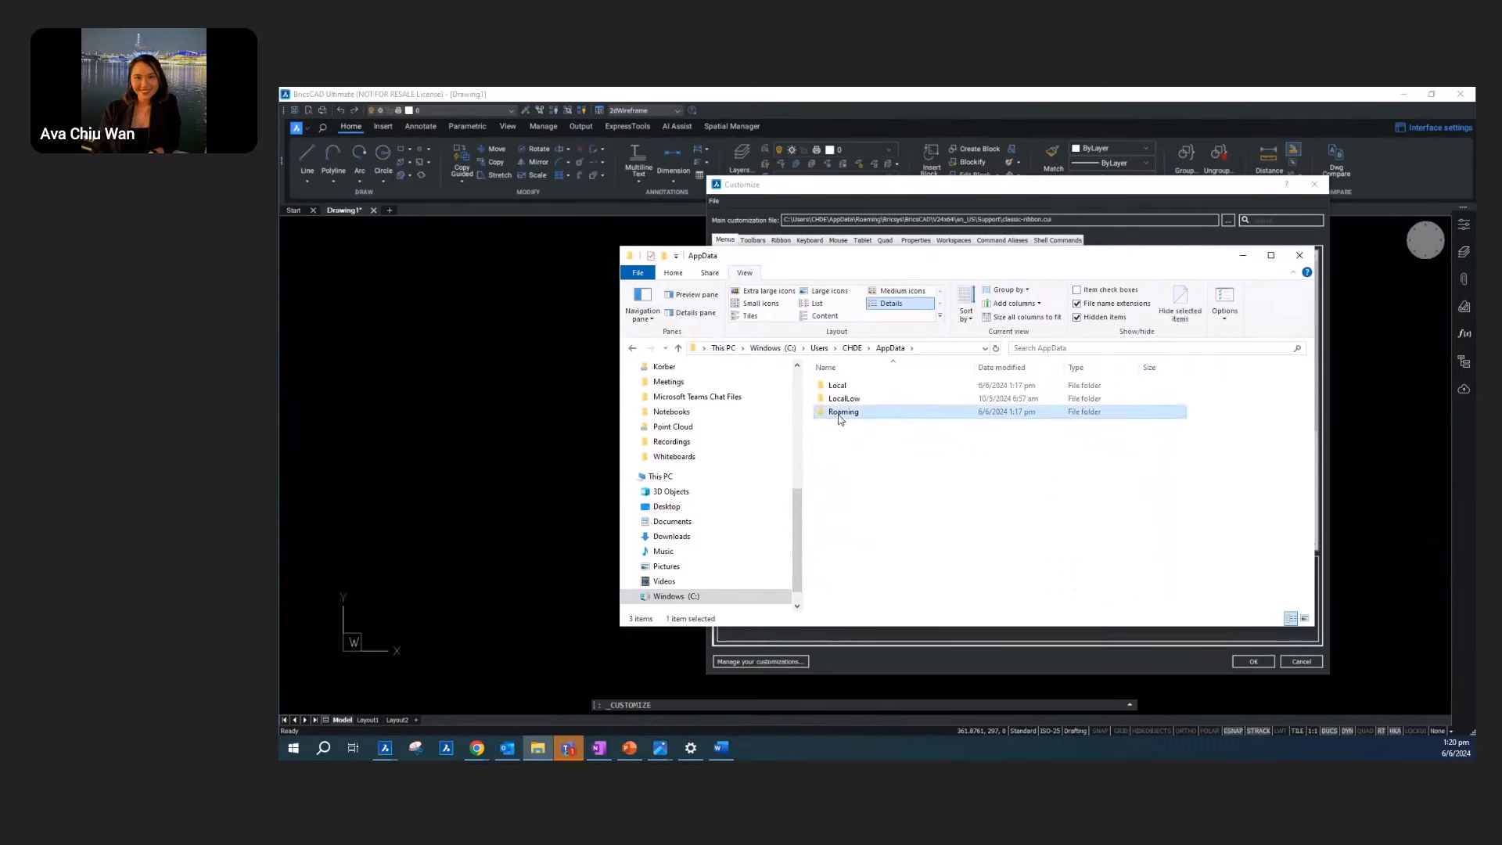
double_click(843, 417)
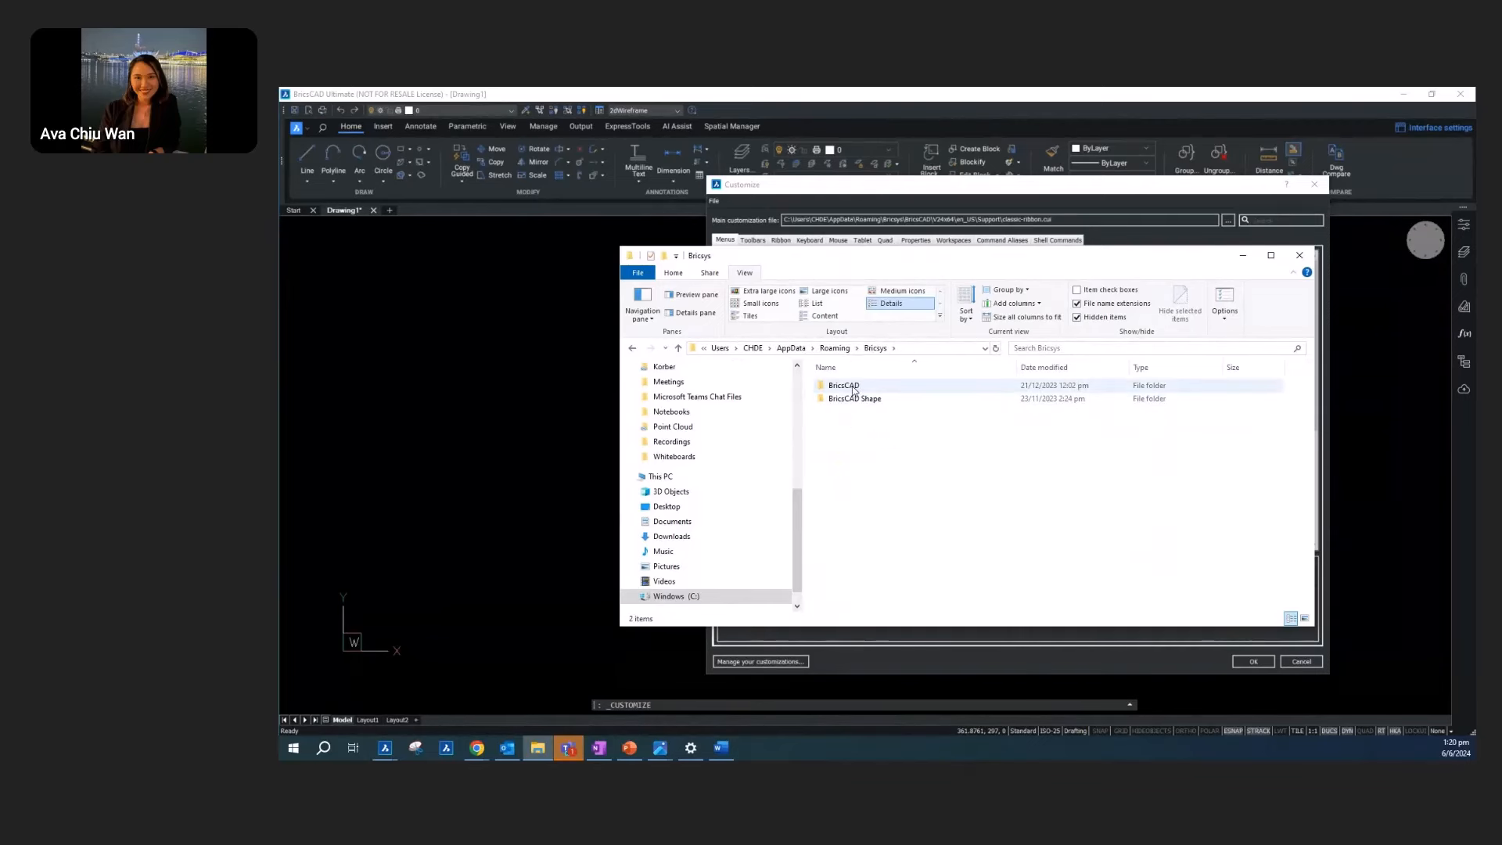
double_click(845, 385)
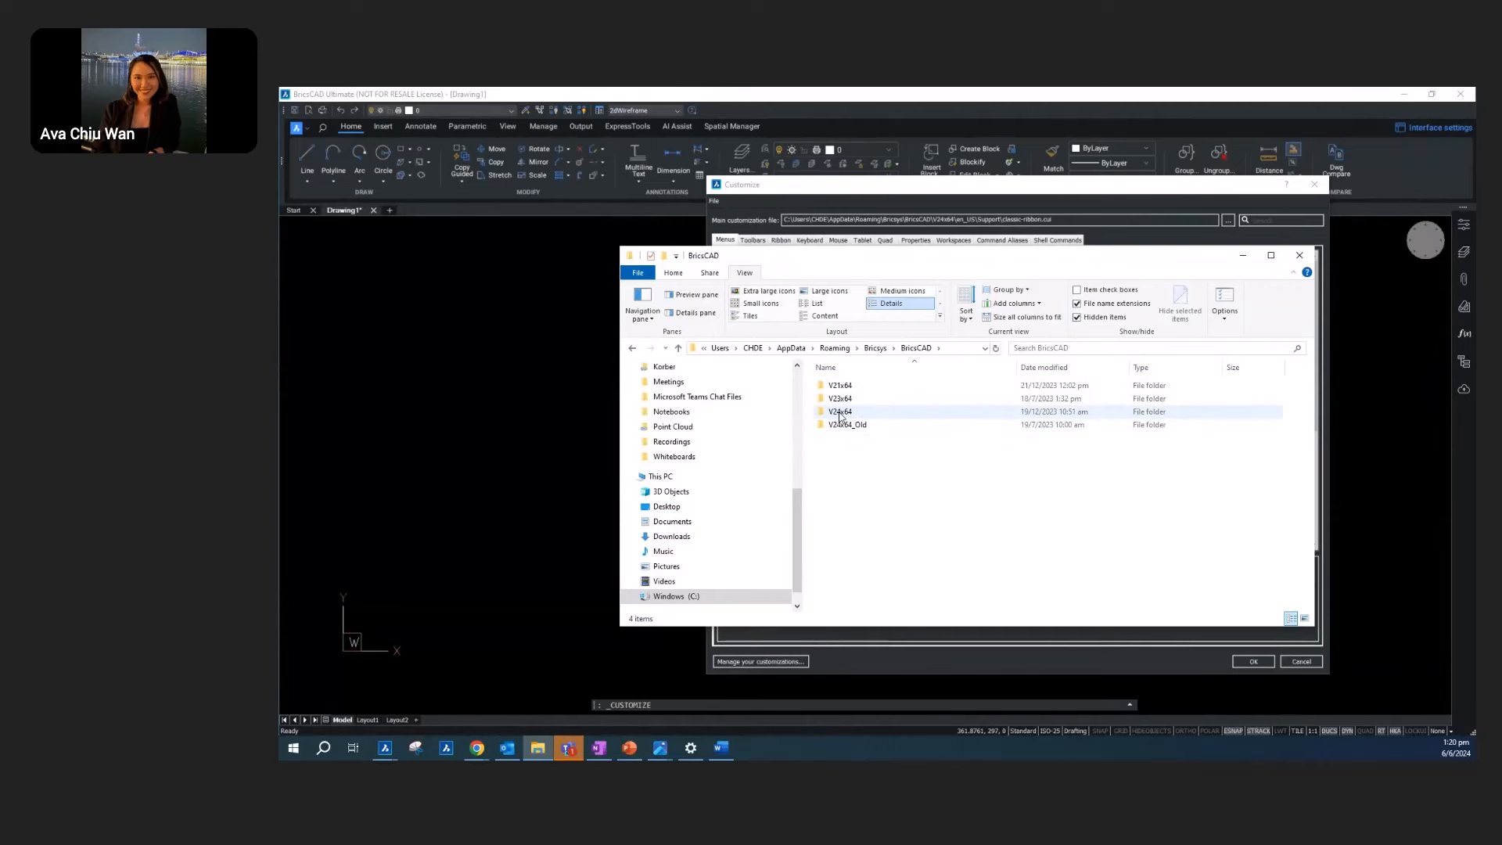
click(841, 414)
double_click(841, 413)
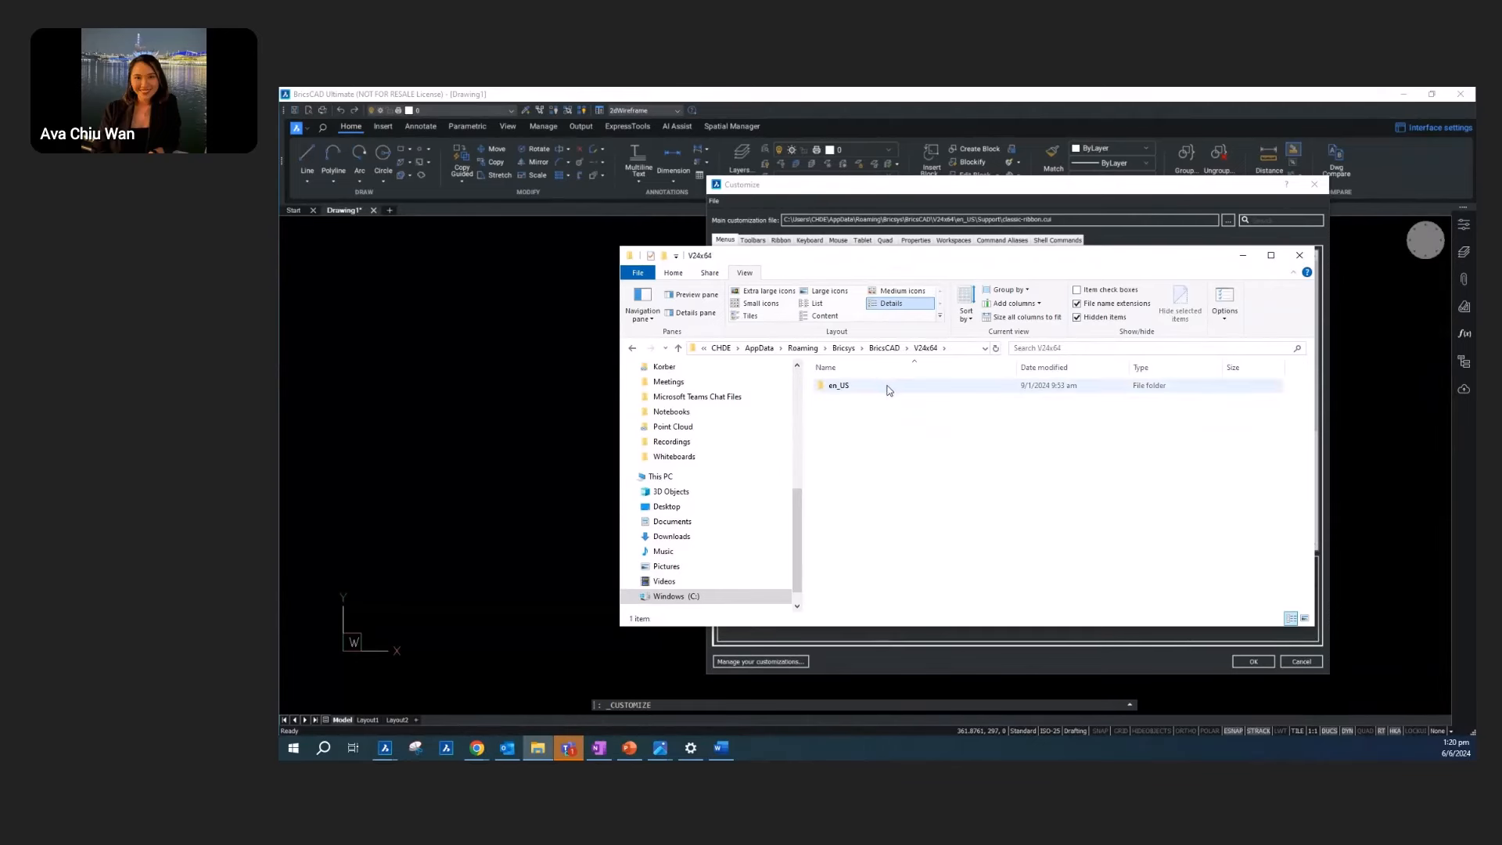
double_click(882, 387)
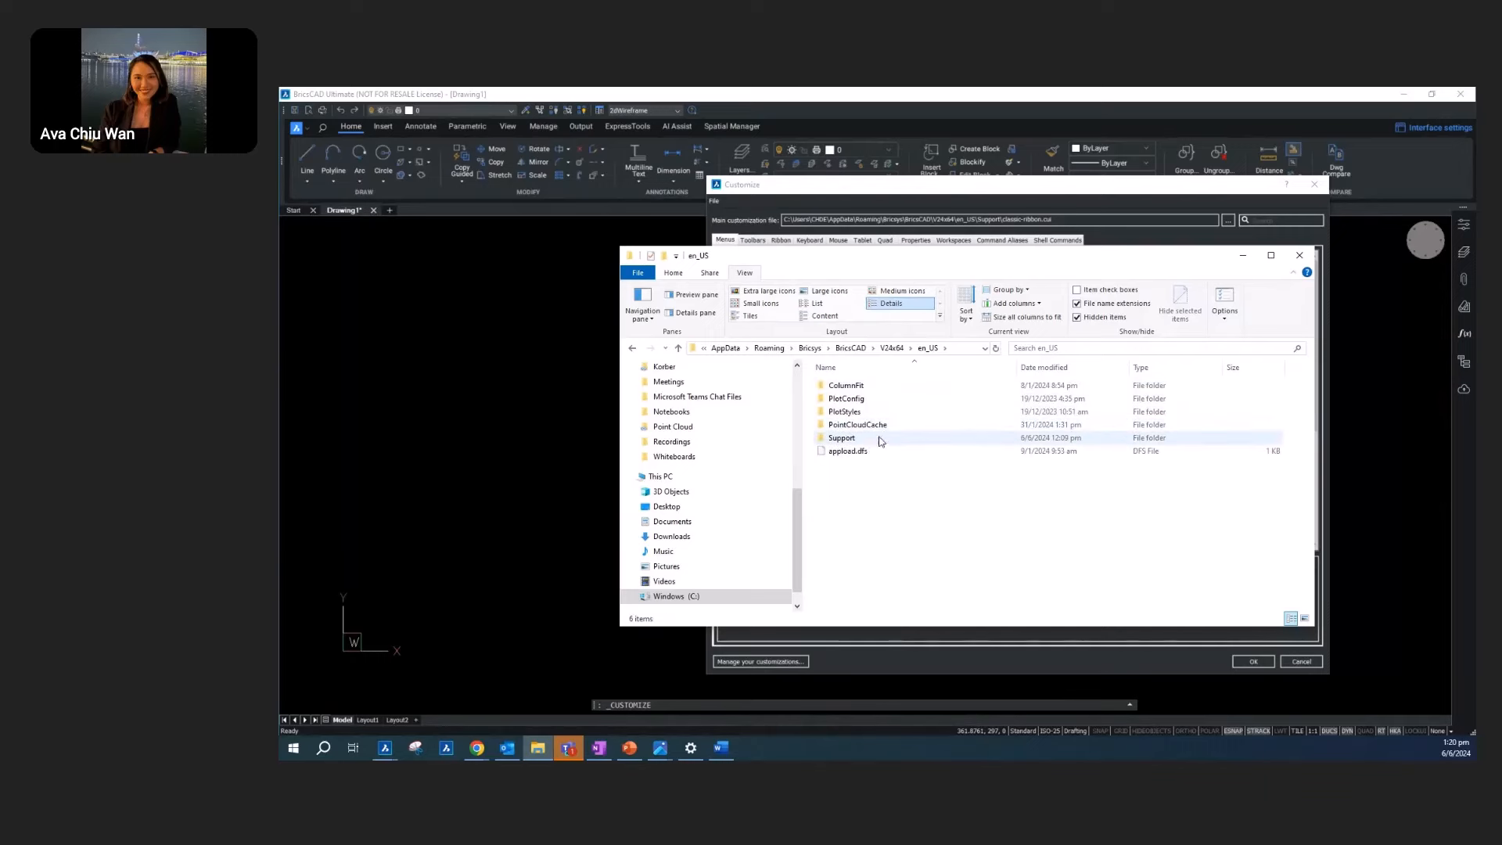
double_click(856, 442)
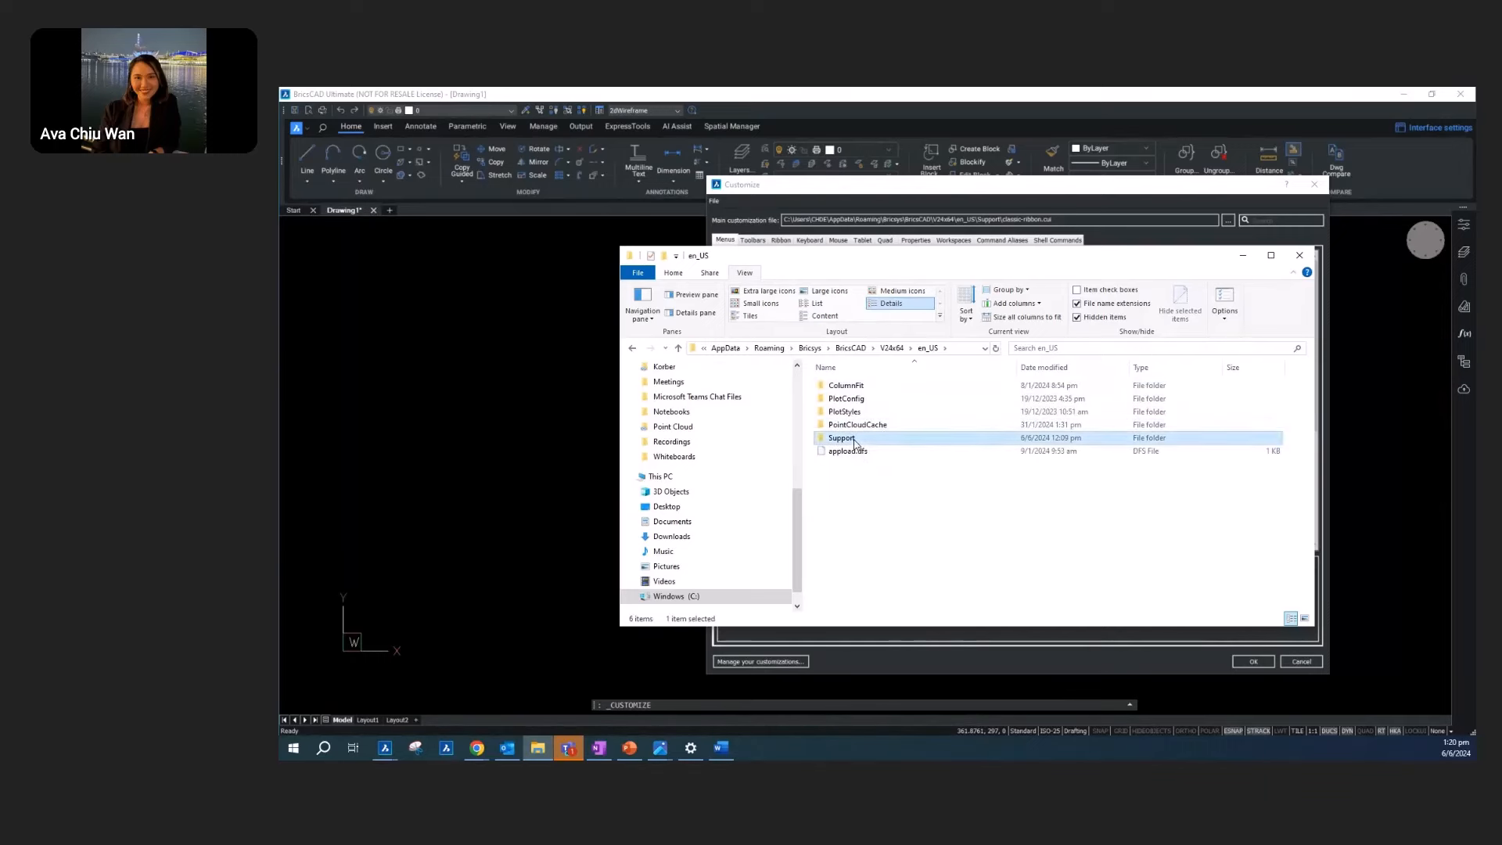
scroll(877, 435, down, 10)
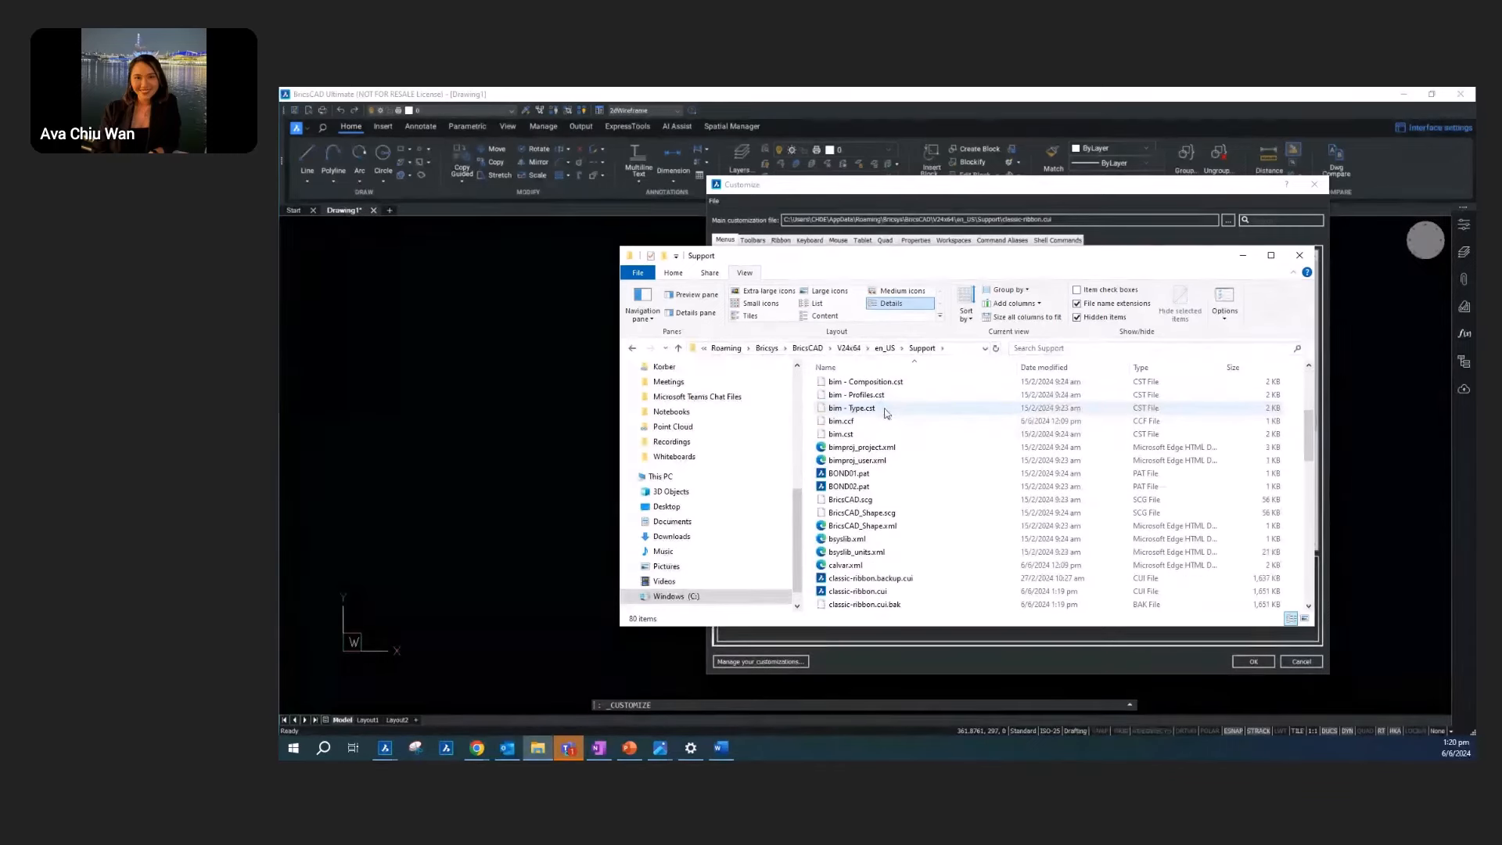
scroll(880, 426, up, 1)
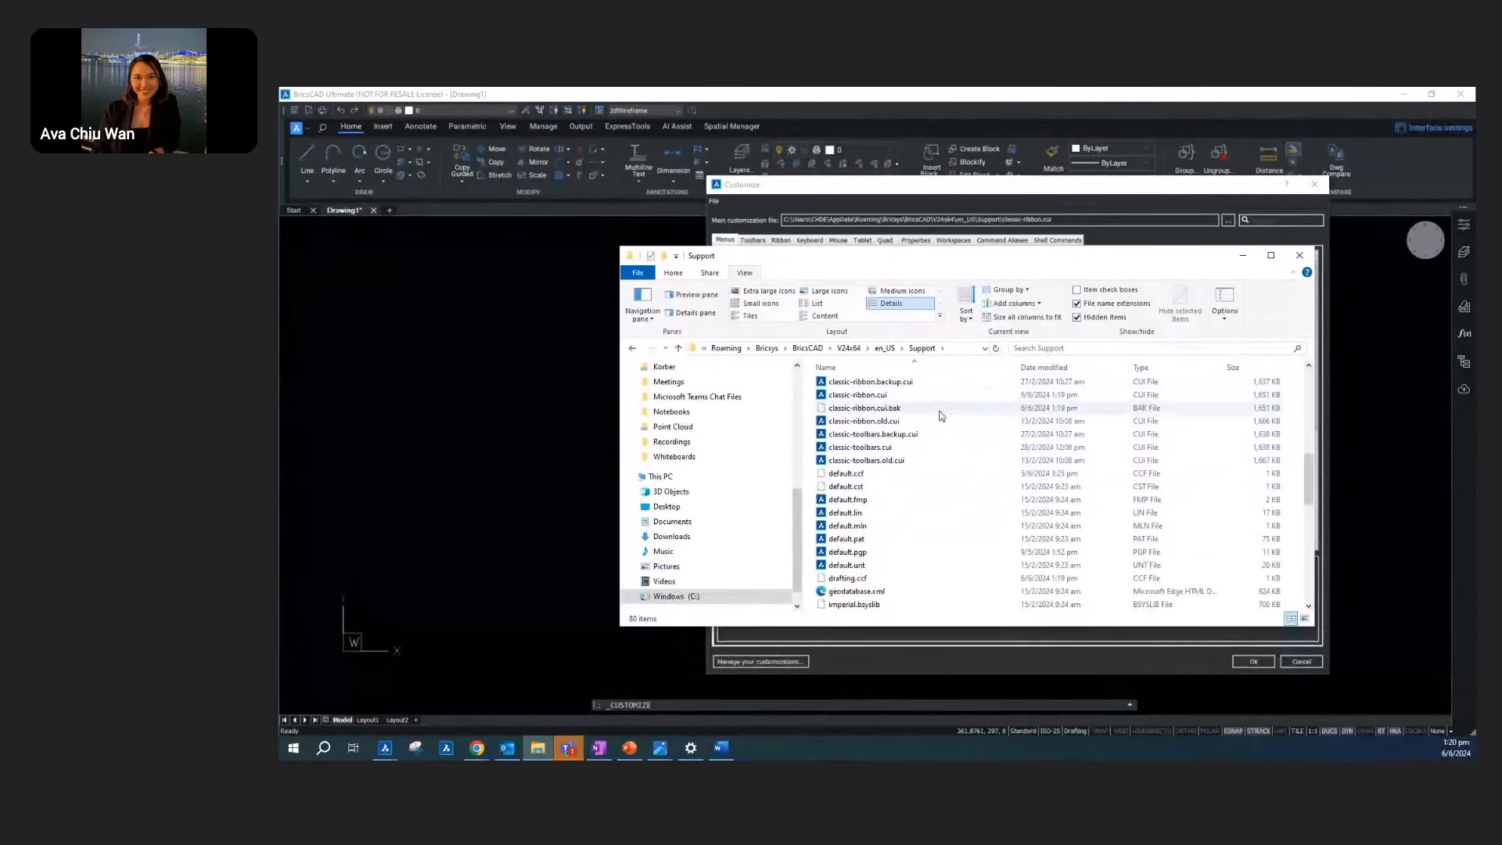
click(1246, 259)
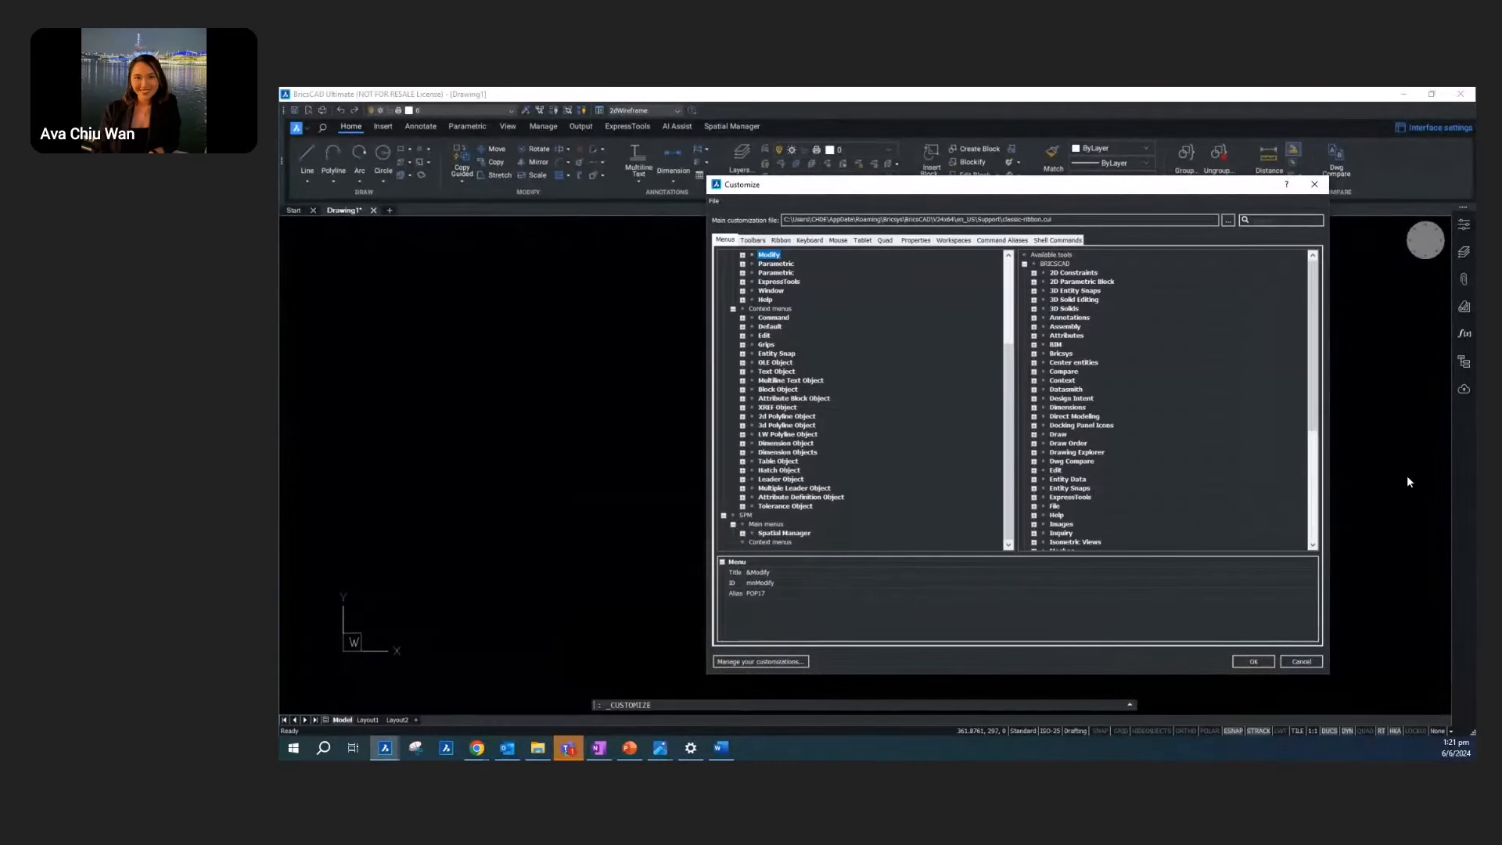
Step: Load LegacyCAD-01.cui from the Support folder as the main customization file and look through the loaded ribbon's tabs
click(1230, 224)
click(807, 423)
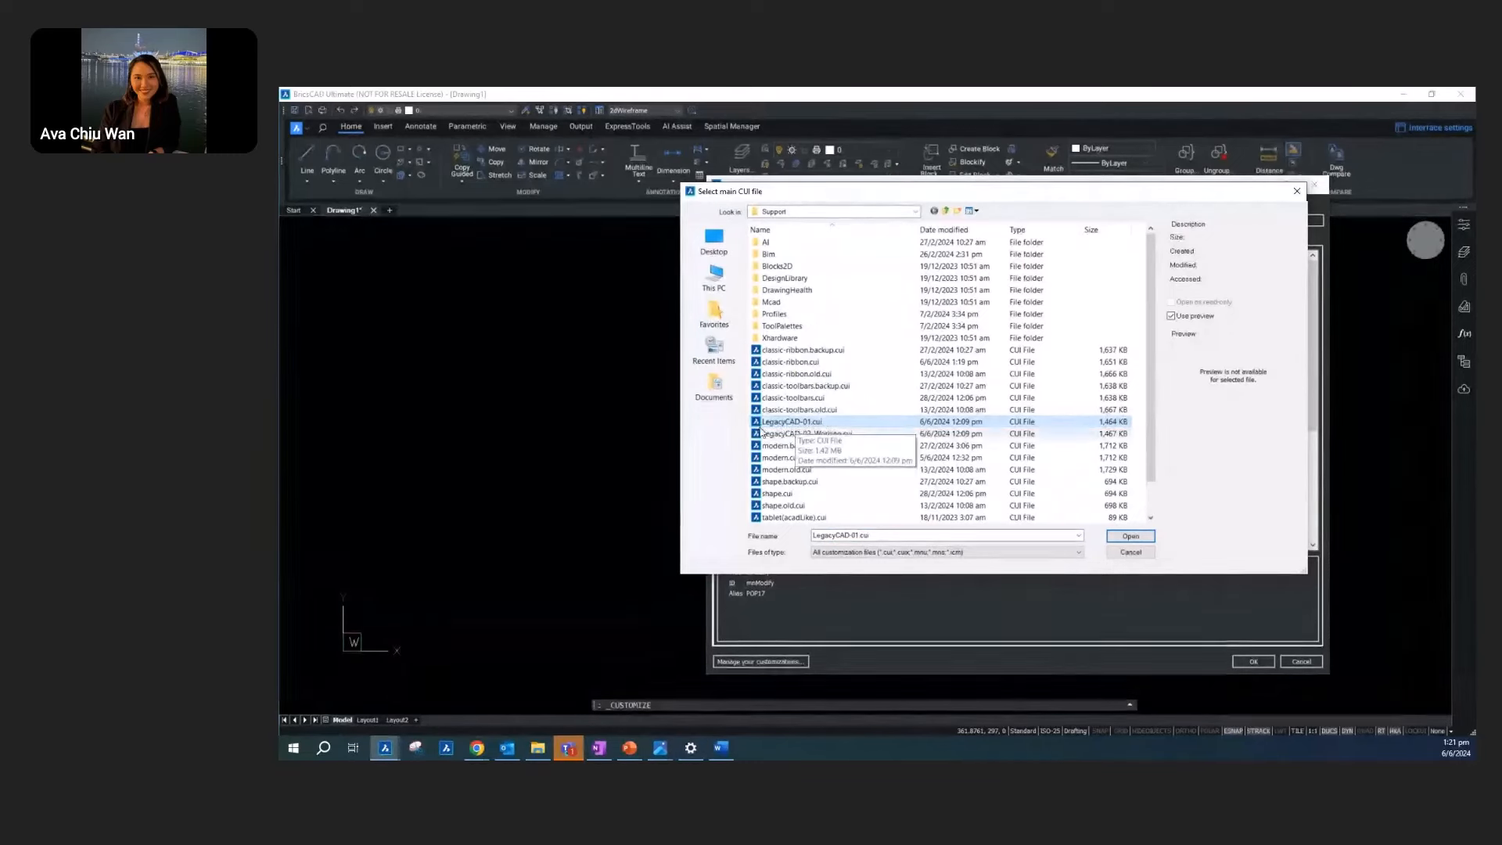
click(1140, 540)
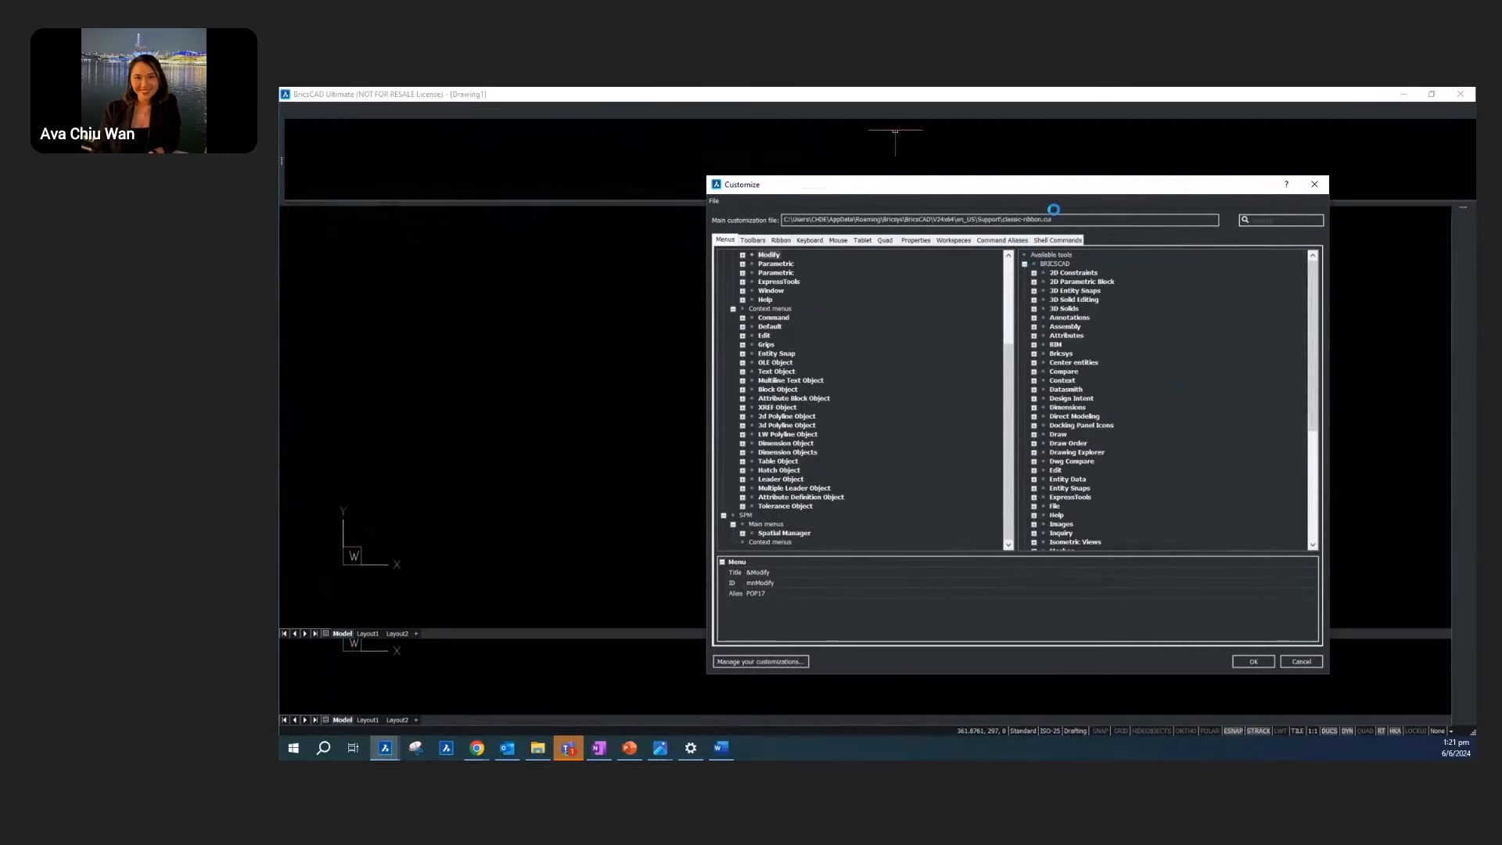
click(715, 202)
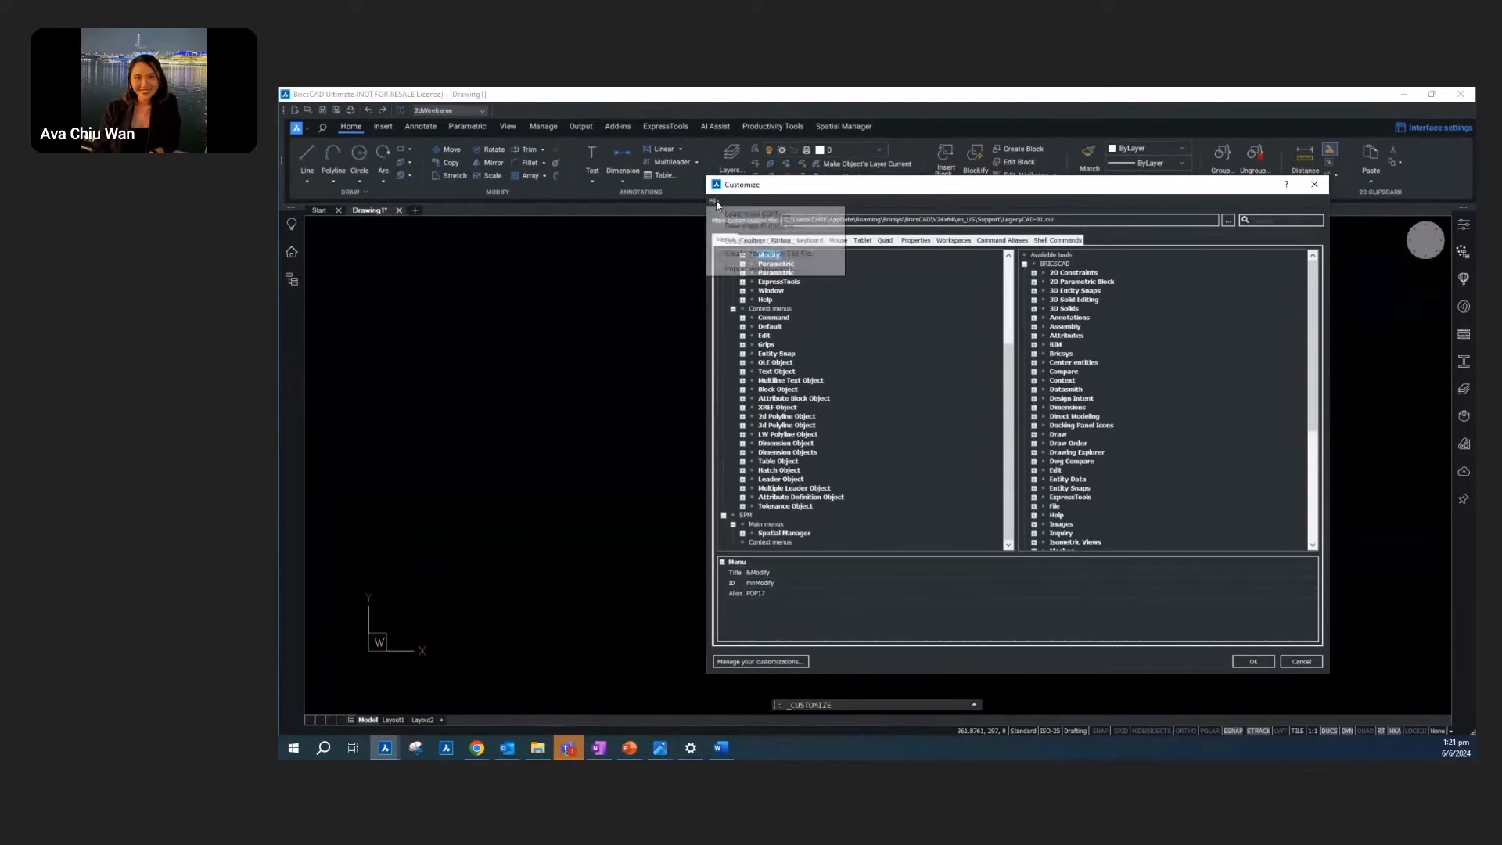
click(721, 201)
click(713, 202)
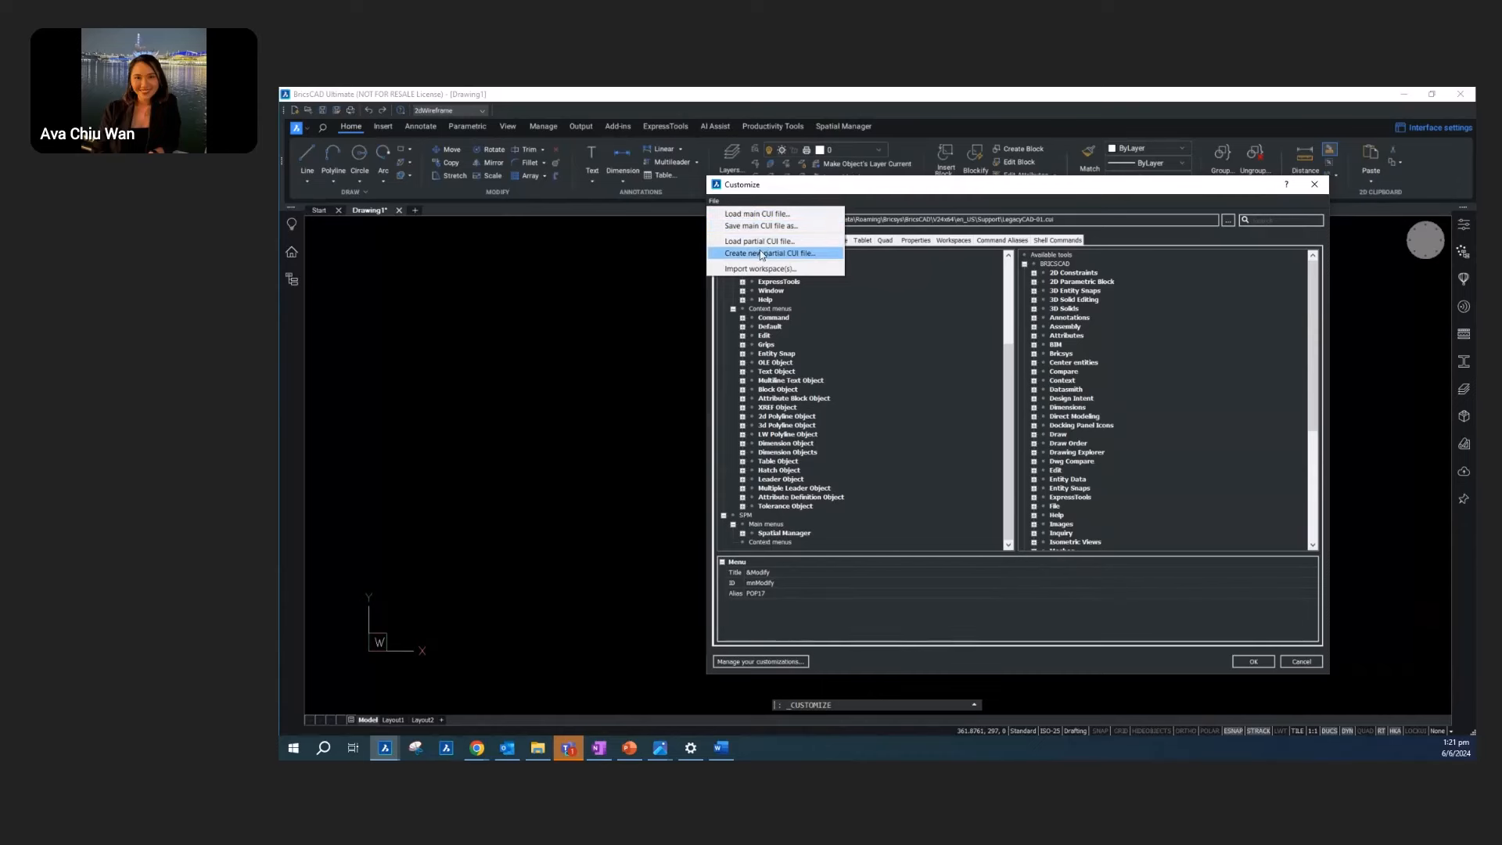
click(1247, 661)
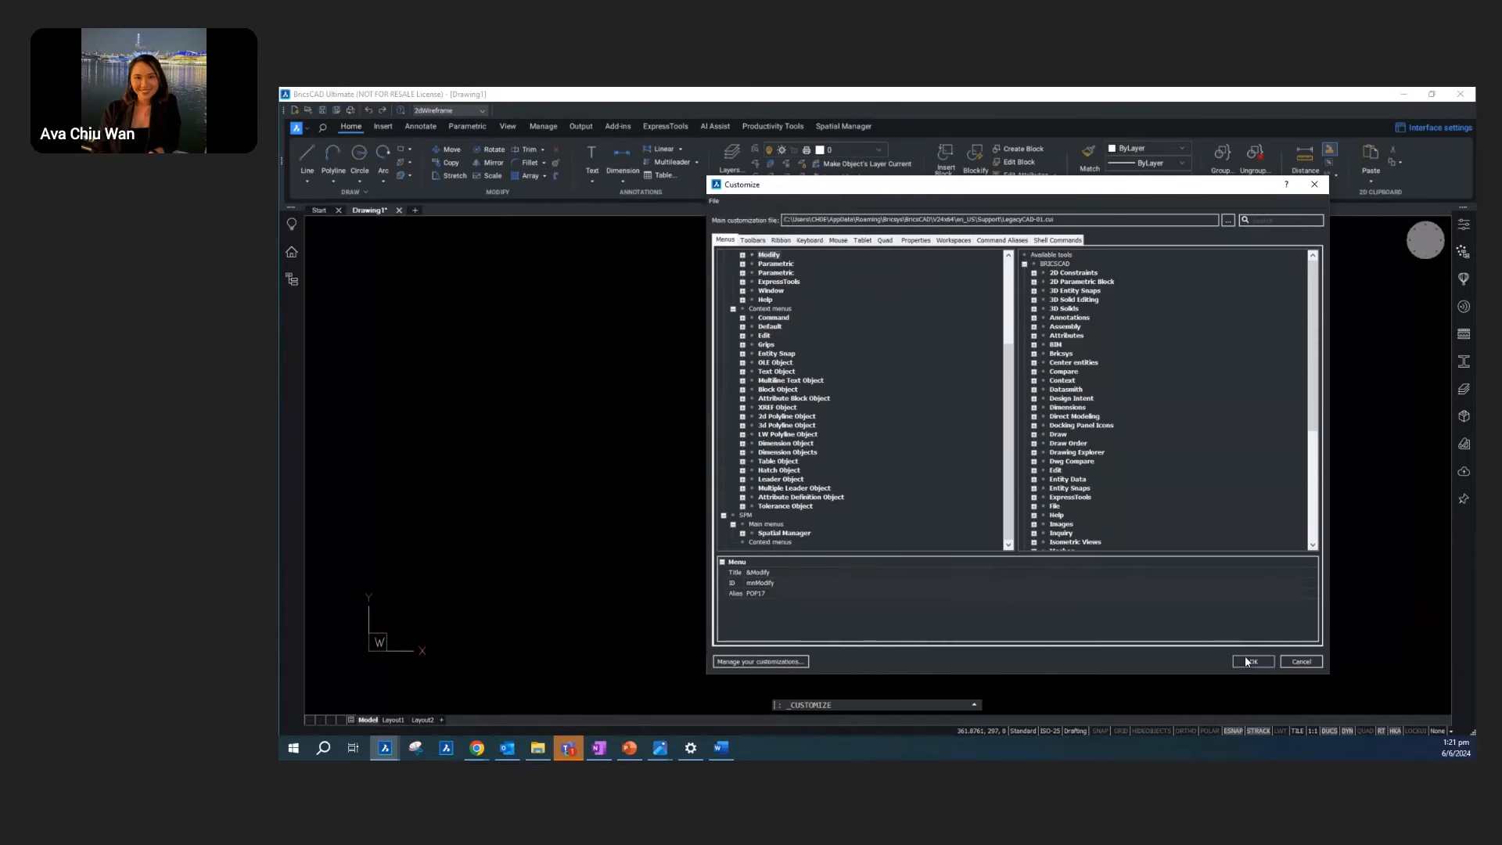
click(1250, 661)
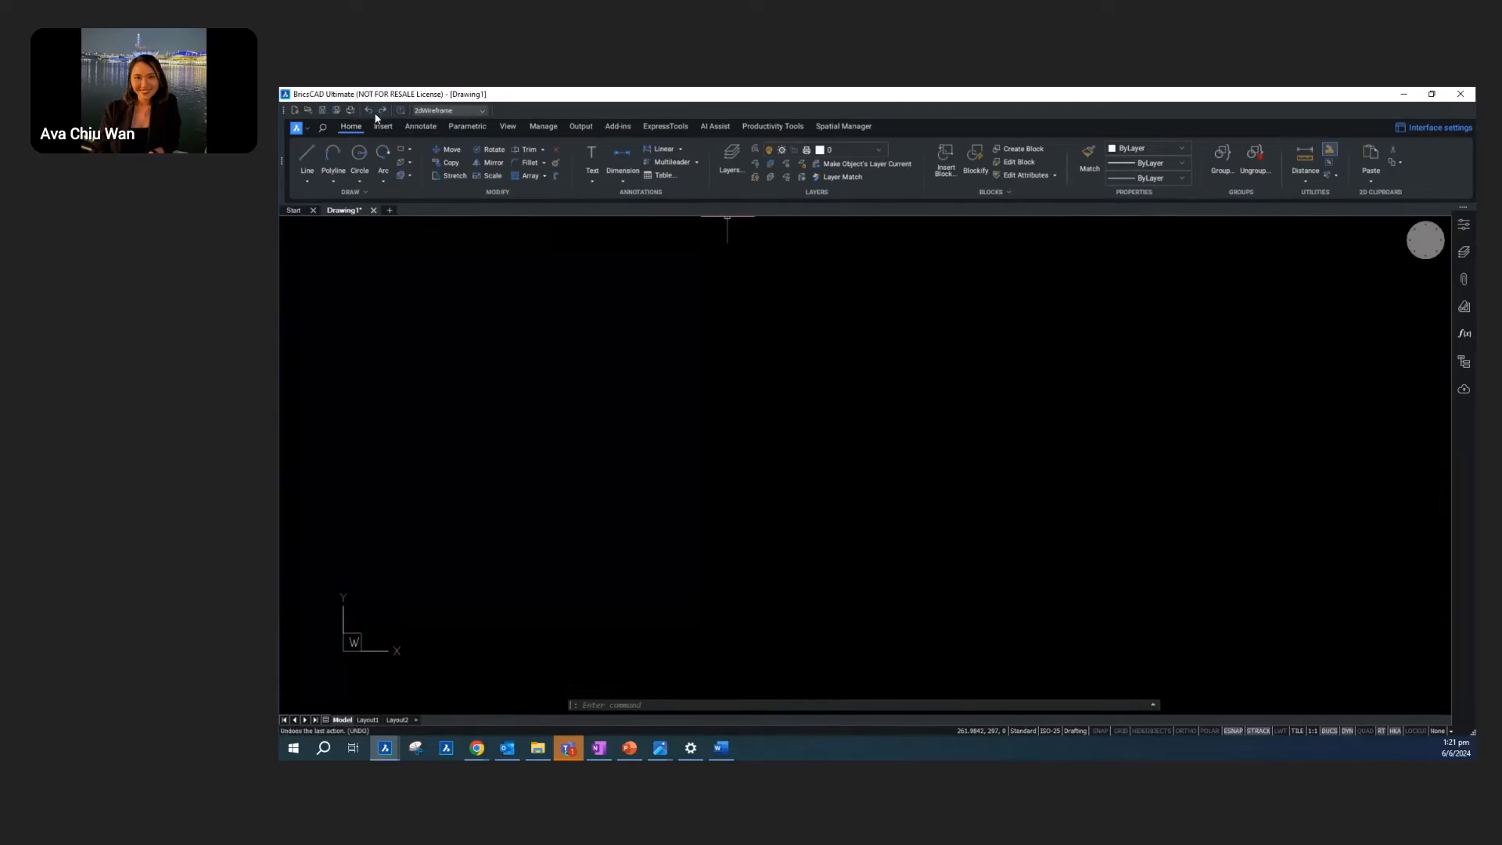
click(420, 126)
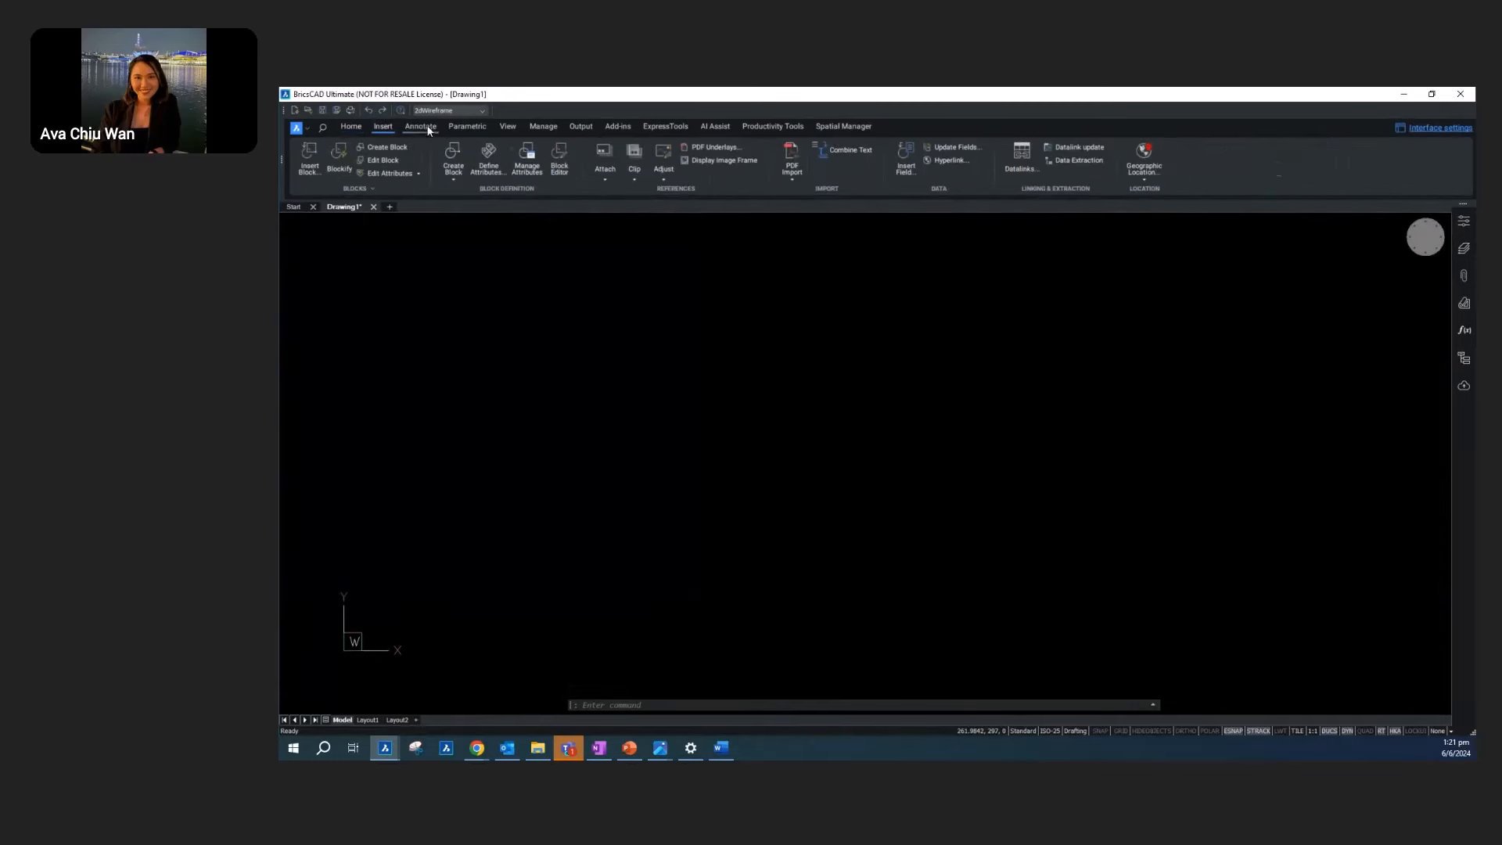
click(350, 129)
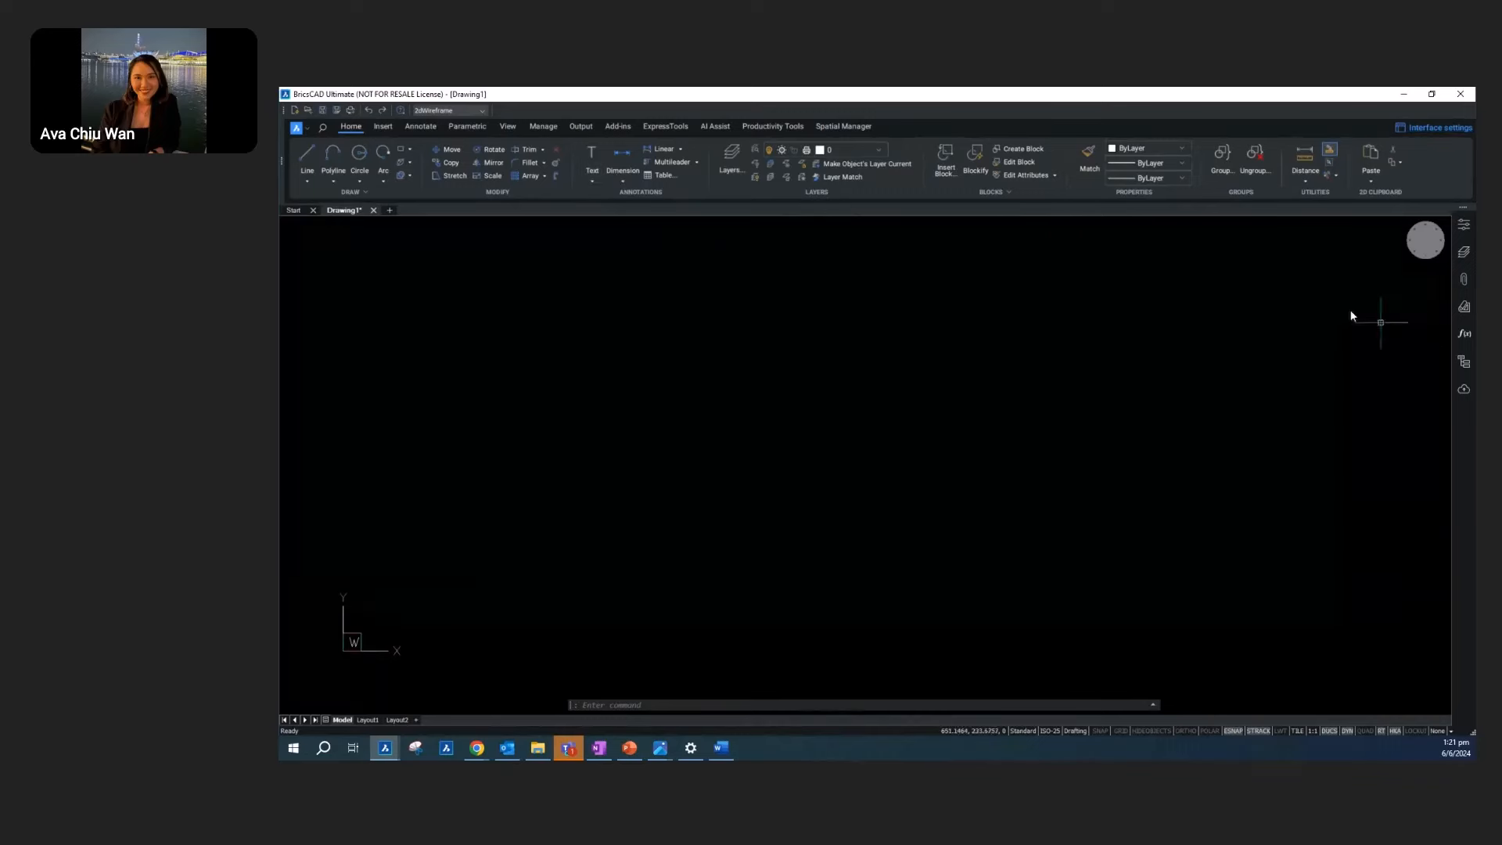
key(alt+Tab)
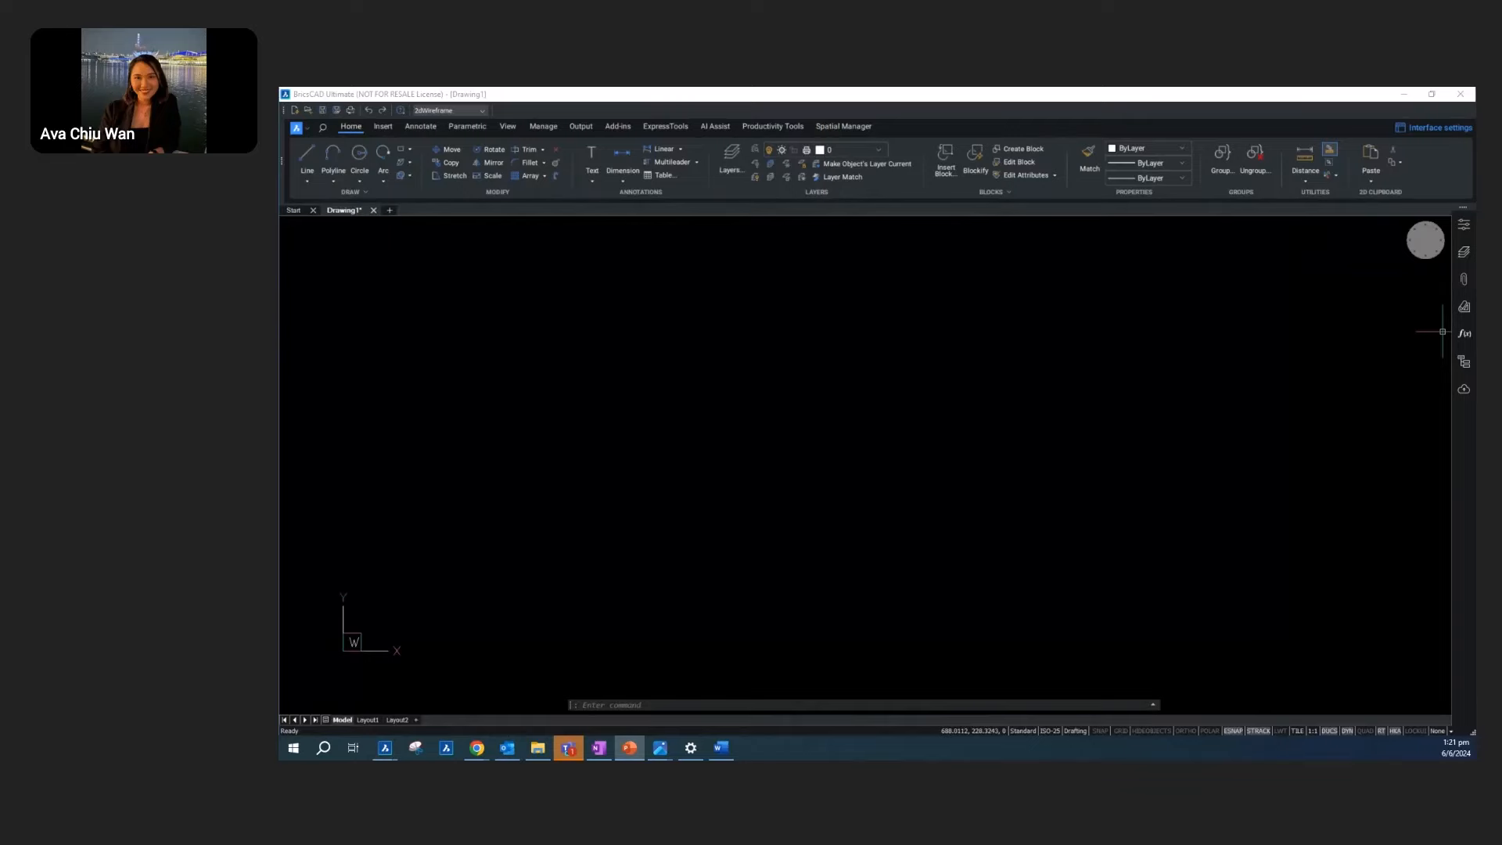
key(shift+F5)
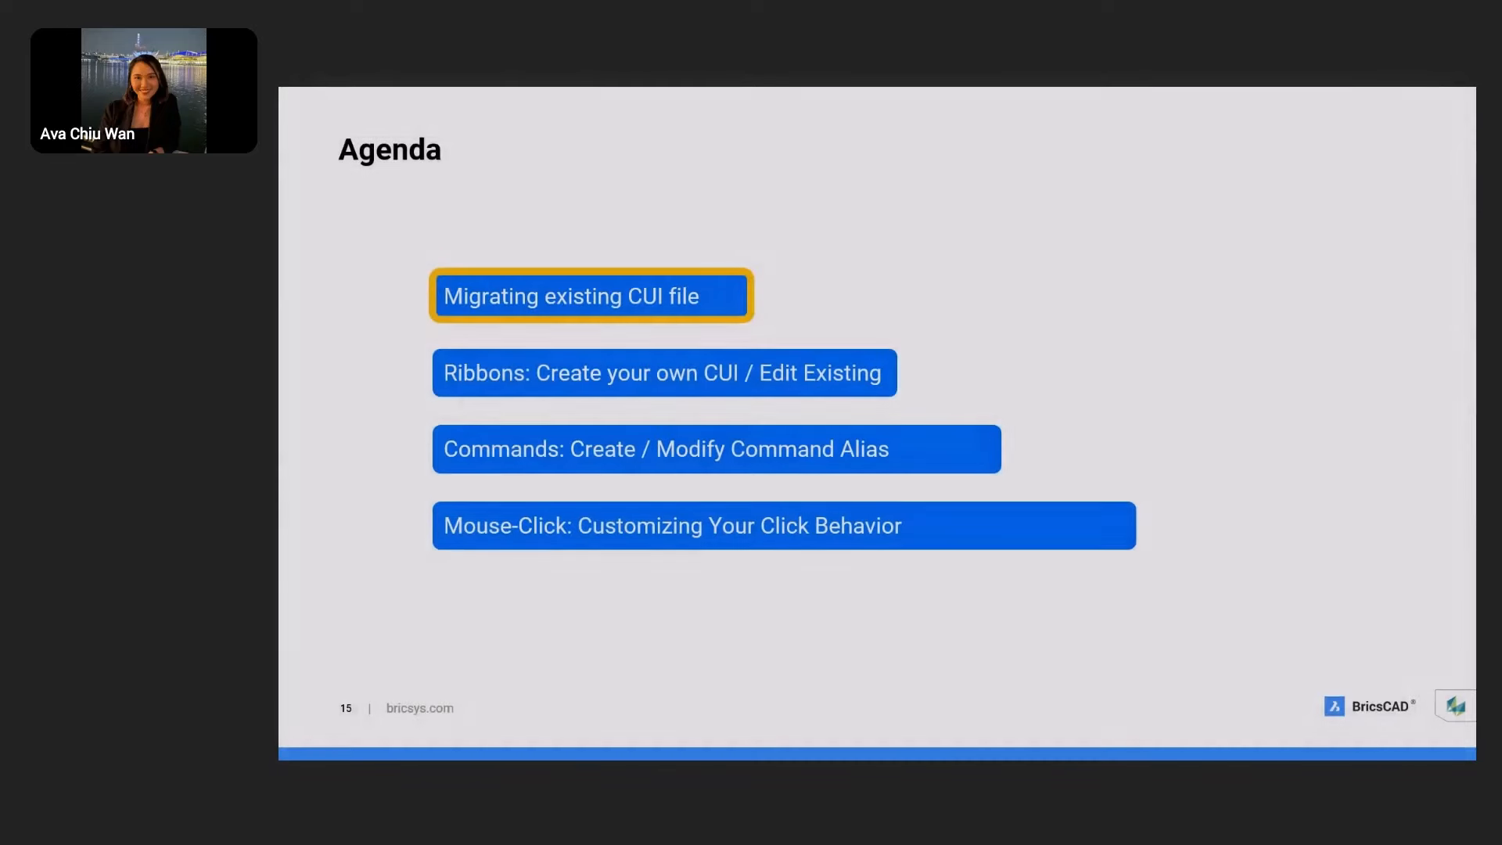
key(Right)
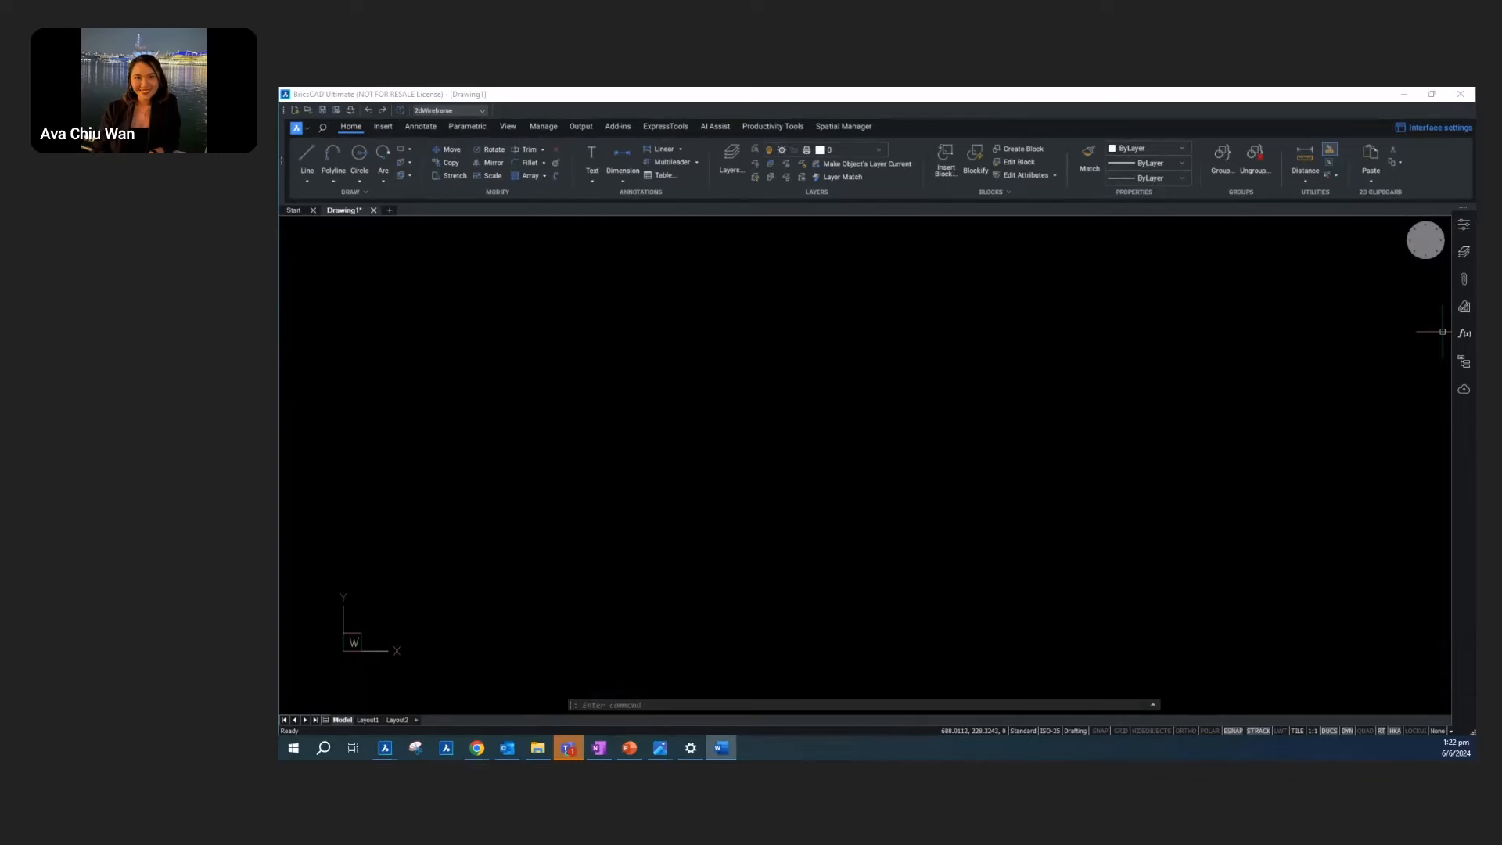
Step: Switch the interface layout to Classic in the interface settings
click(1431, 129)
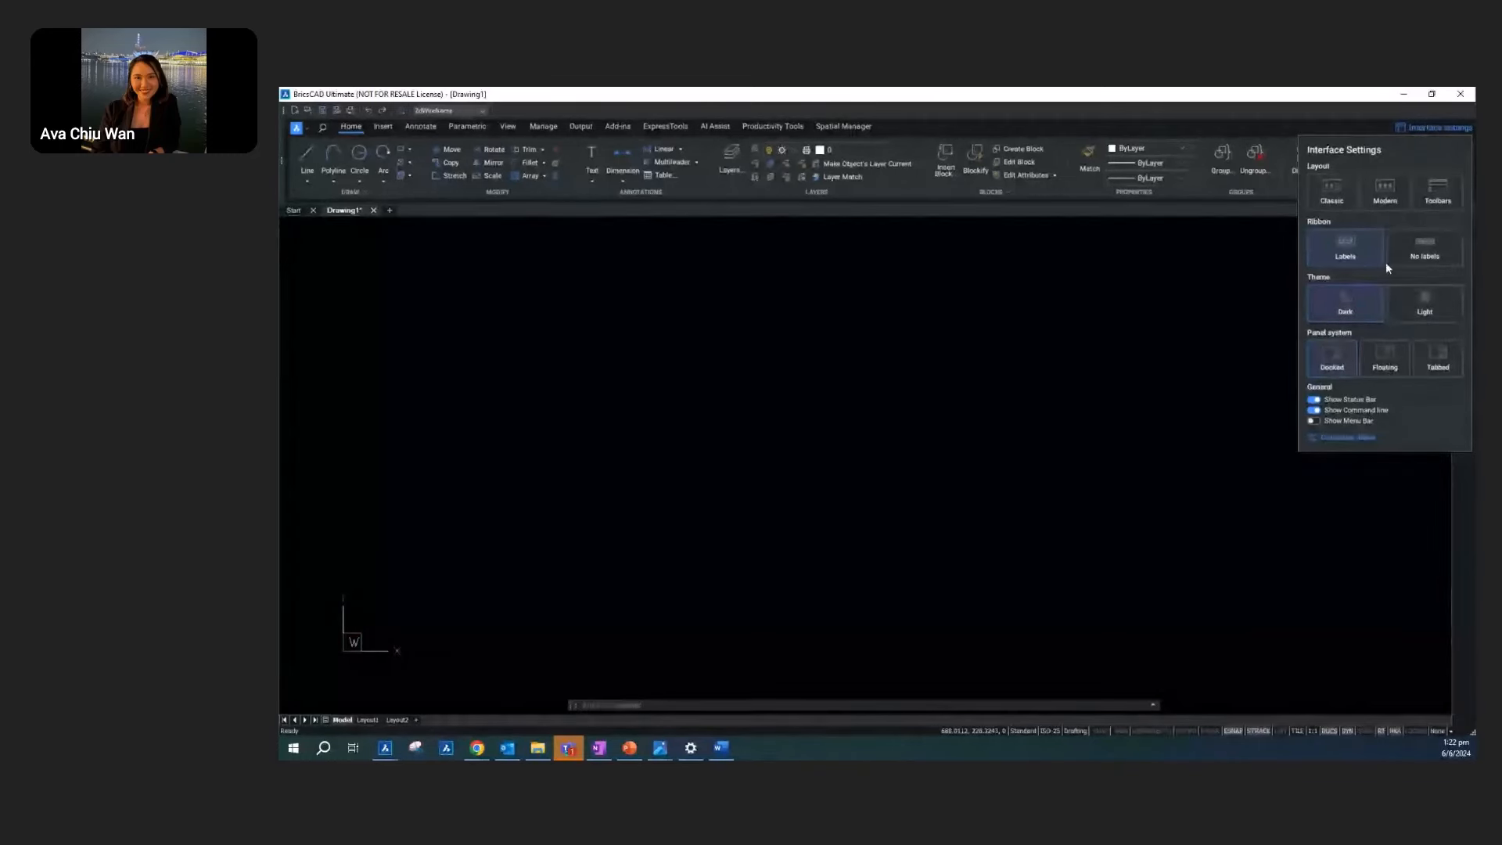
click(1211, 259)
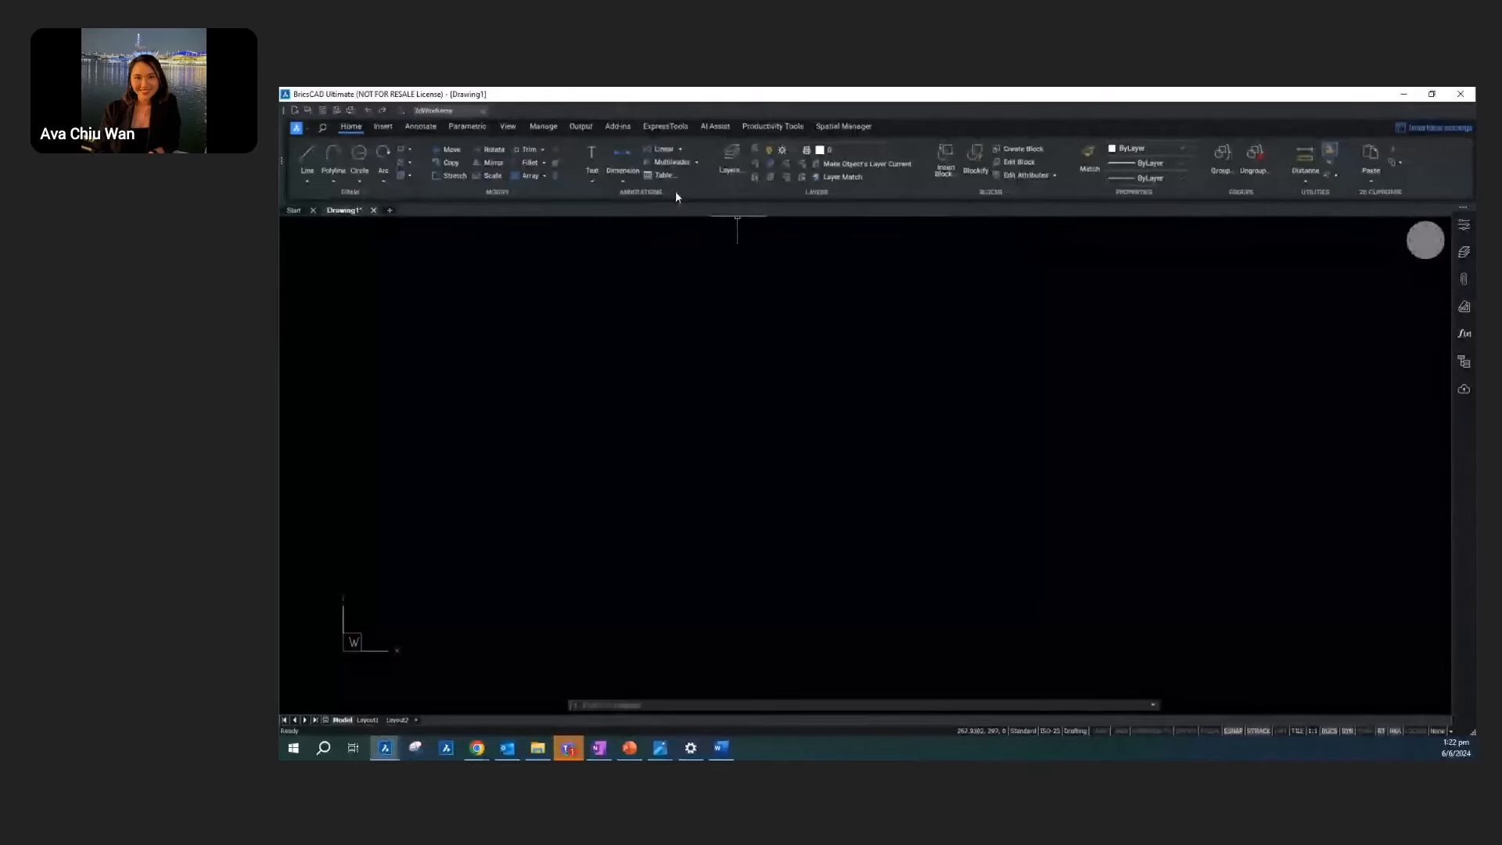
click(1435, 127)
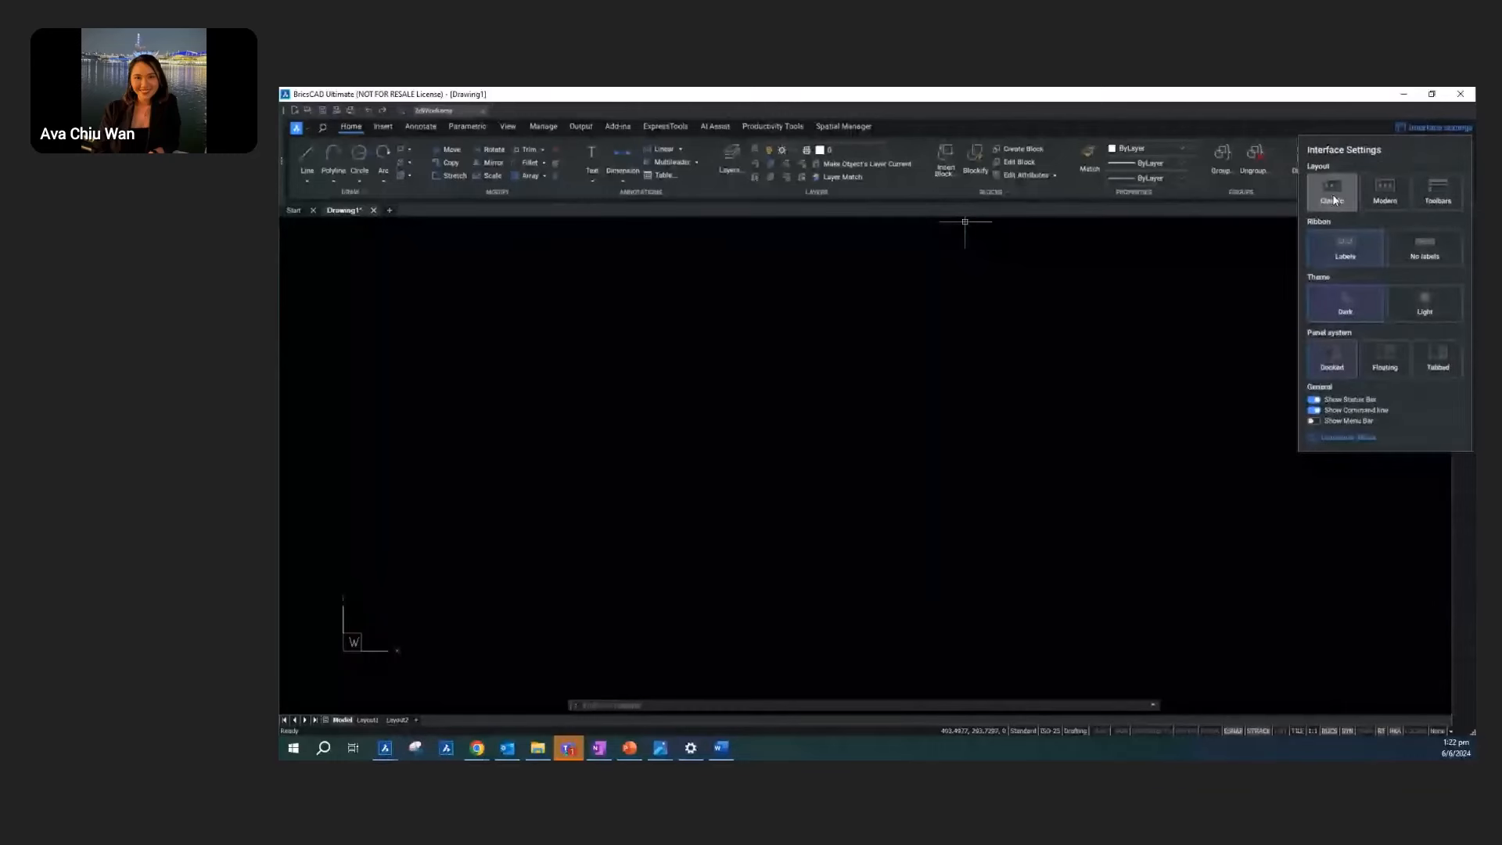
click(1333, 199)
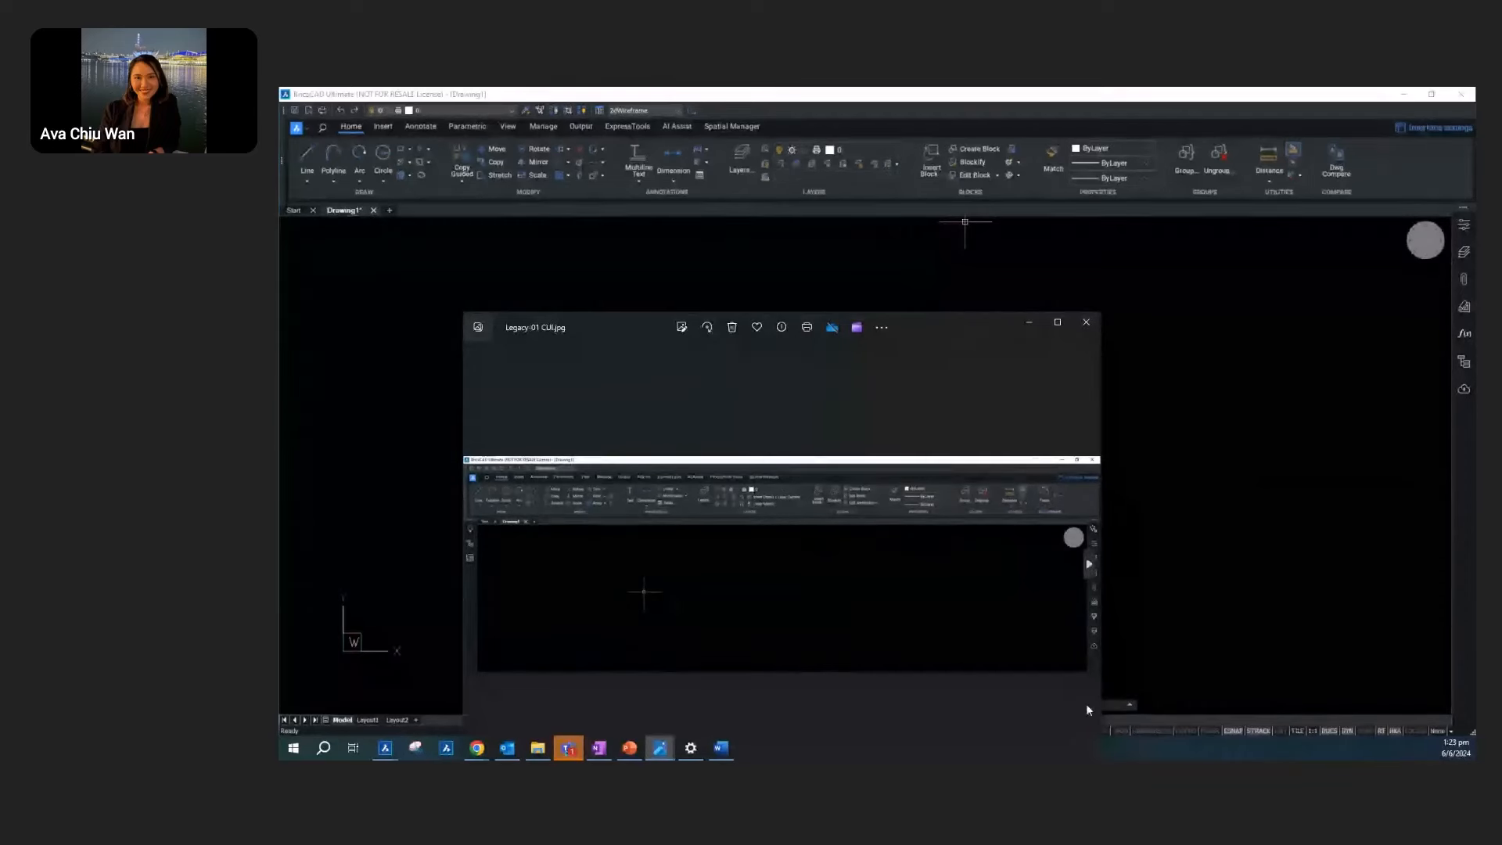
Step: Place the Legacy-01 CUI.jpg image window across the lower half of the screen and enlarge the image
drag(958, 317, 978, 228)
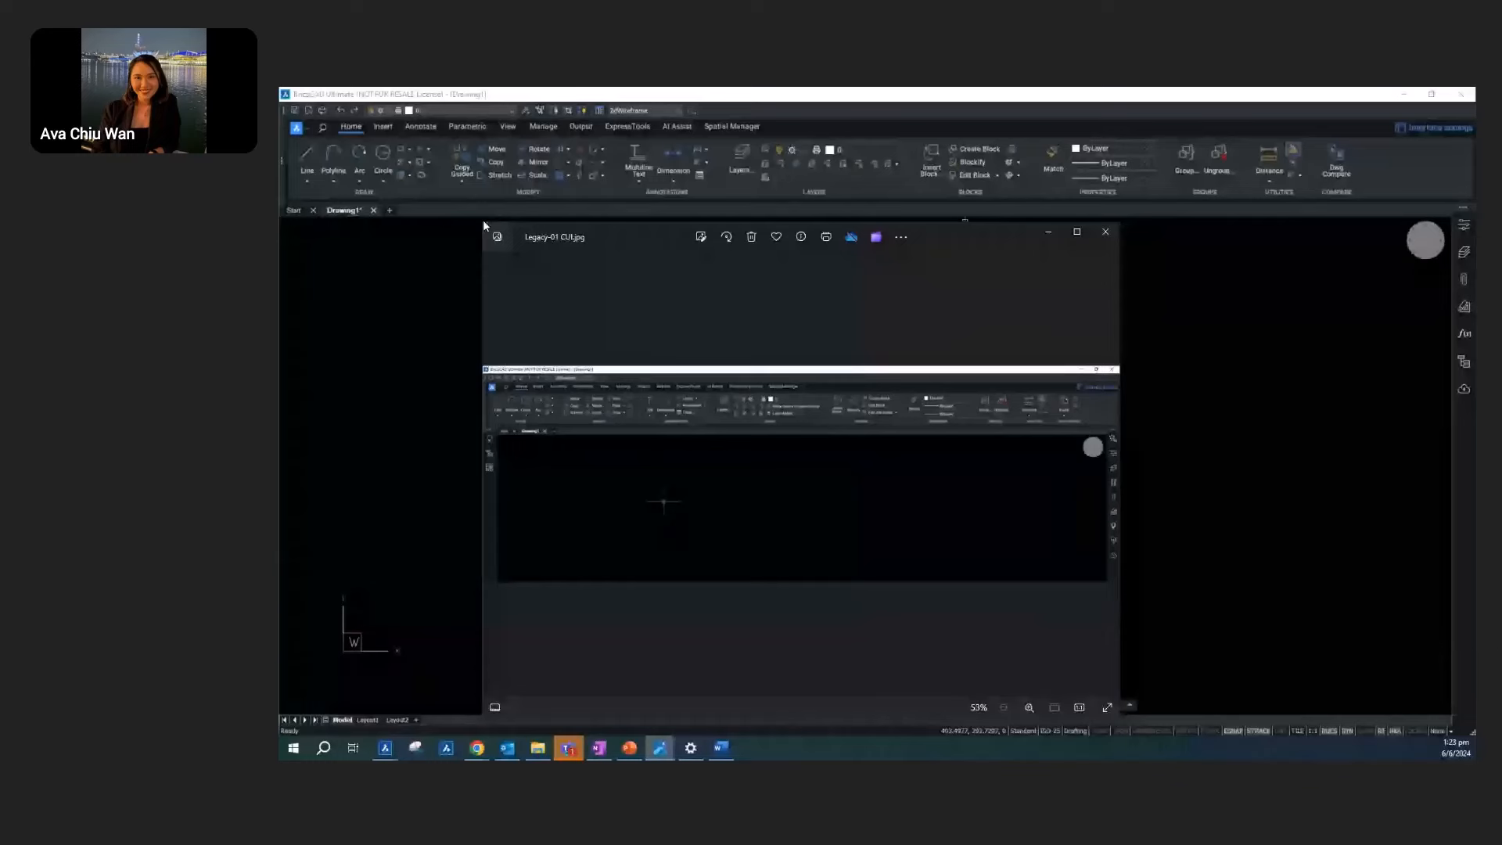
drag(482, 219, 280, 579)
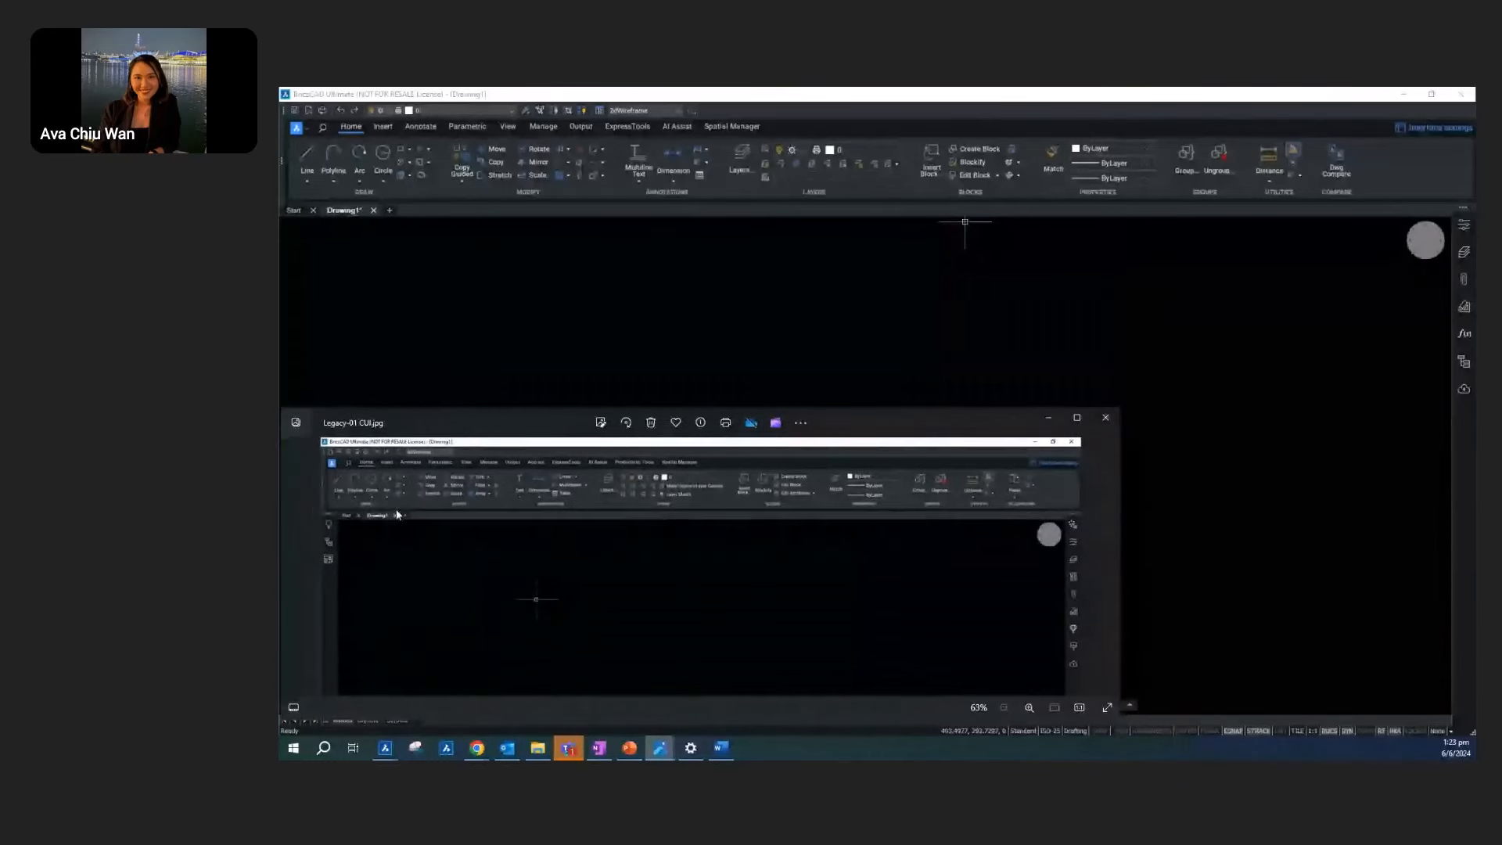
drag(1121, 557, 1476, 557)
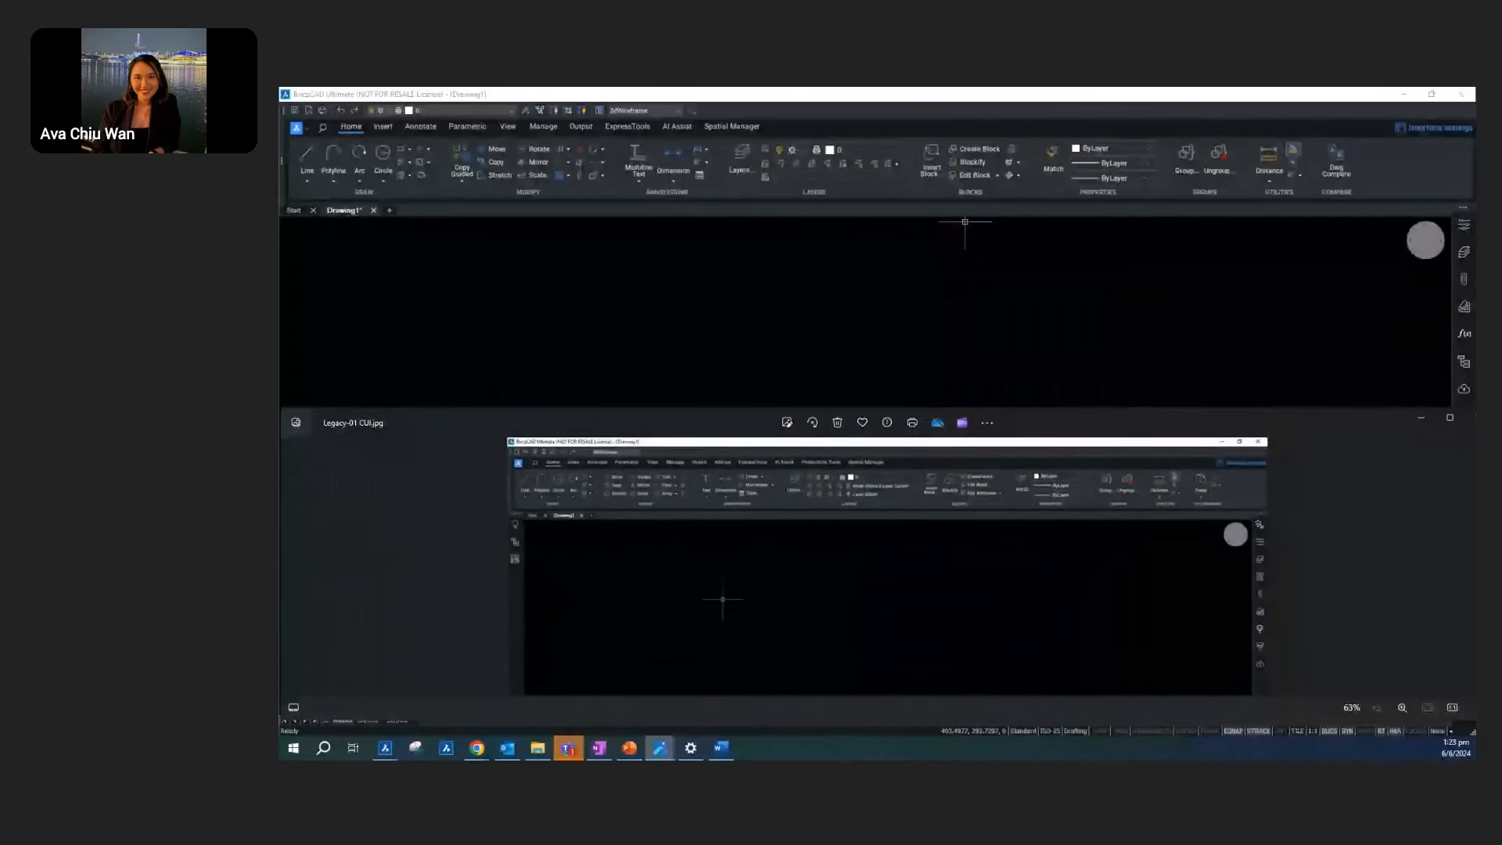
scroll(975, 581, up, 3)
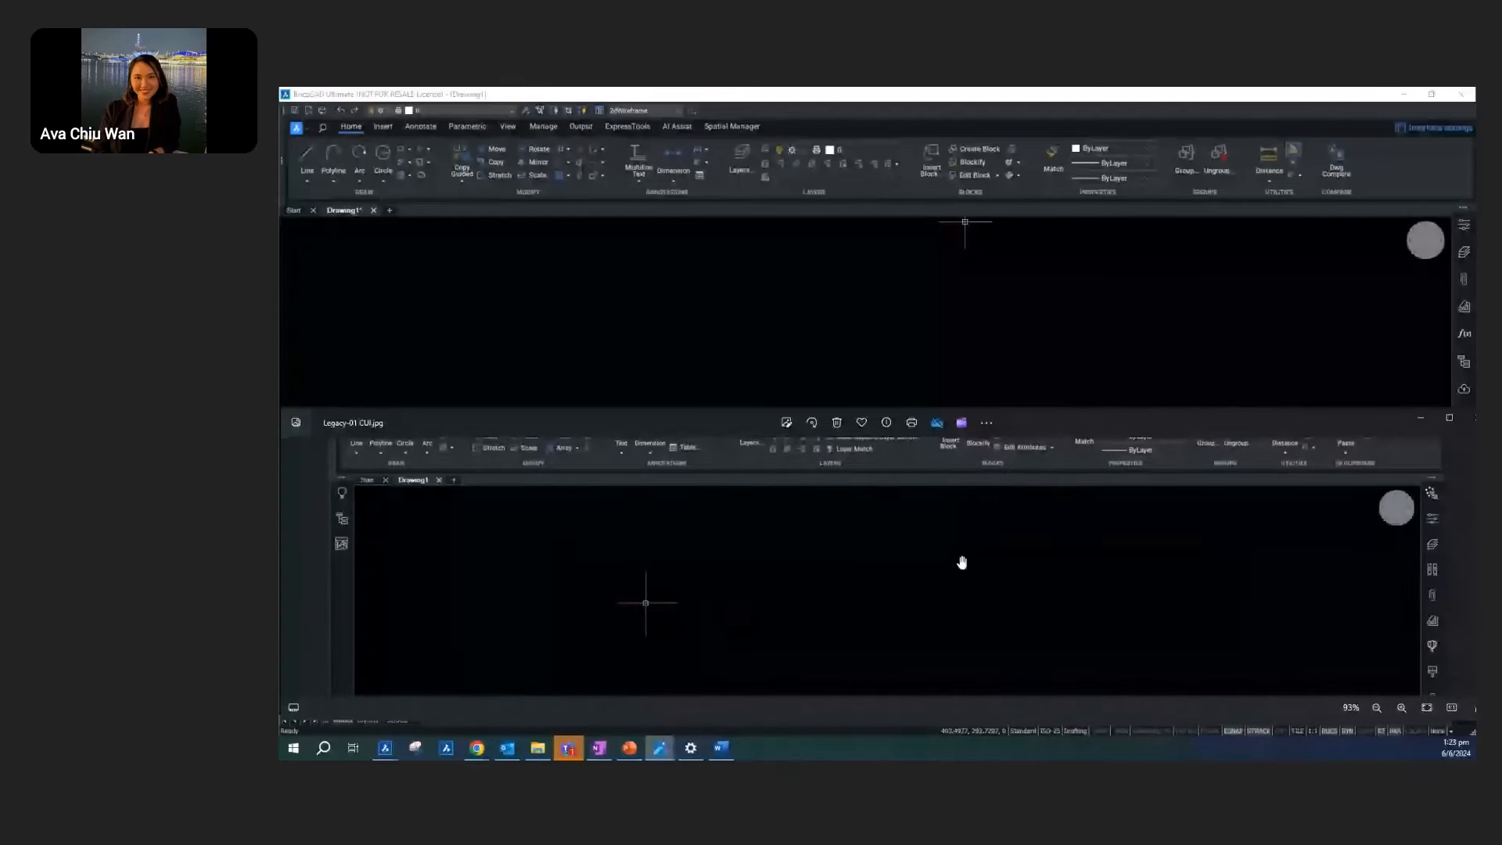
Step: Restore BricsCAD to a window filling the upper half of the screen and align the image window below it for comparison
click(796, 297)
click(1432, 94)
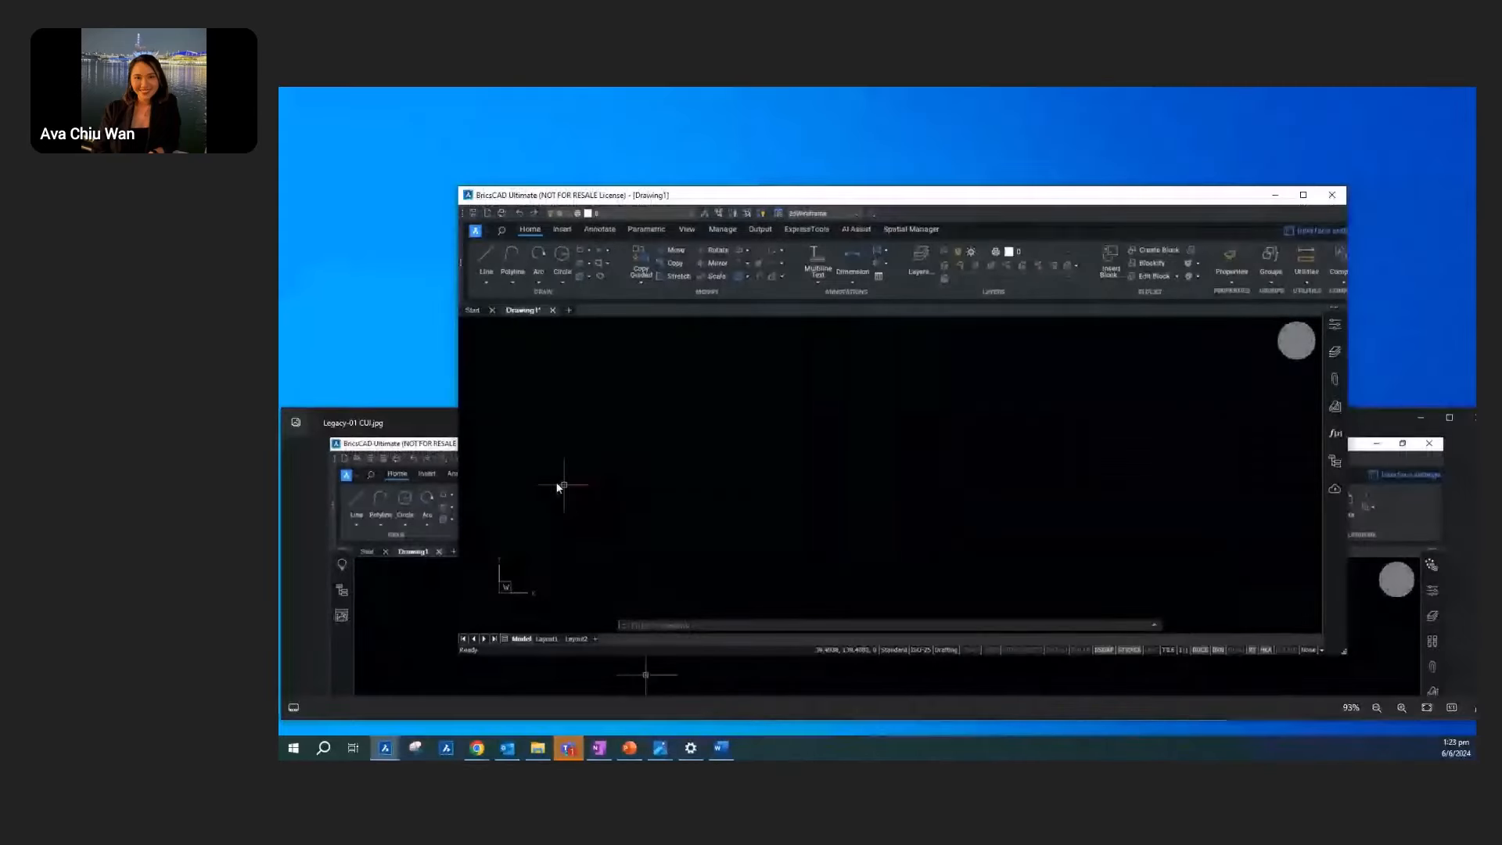
drag(721, 197, 608, 154)
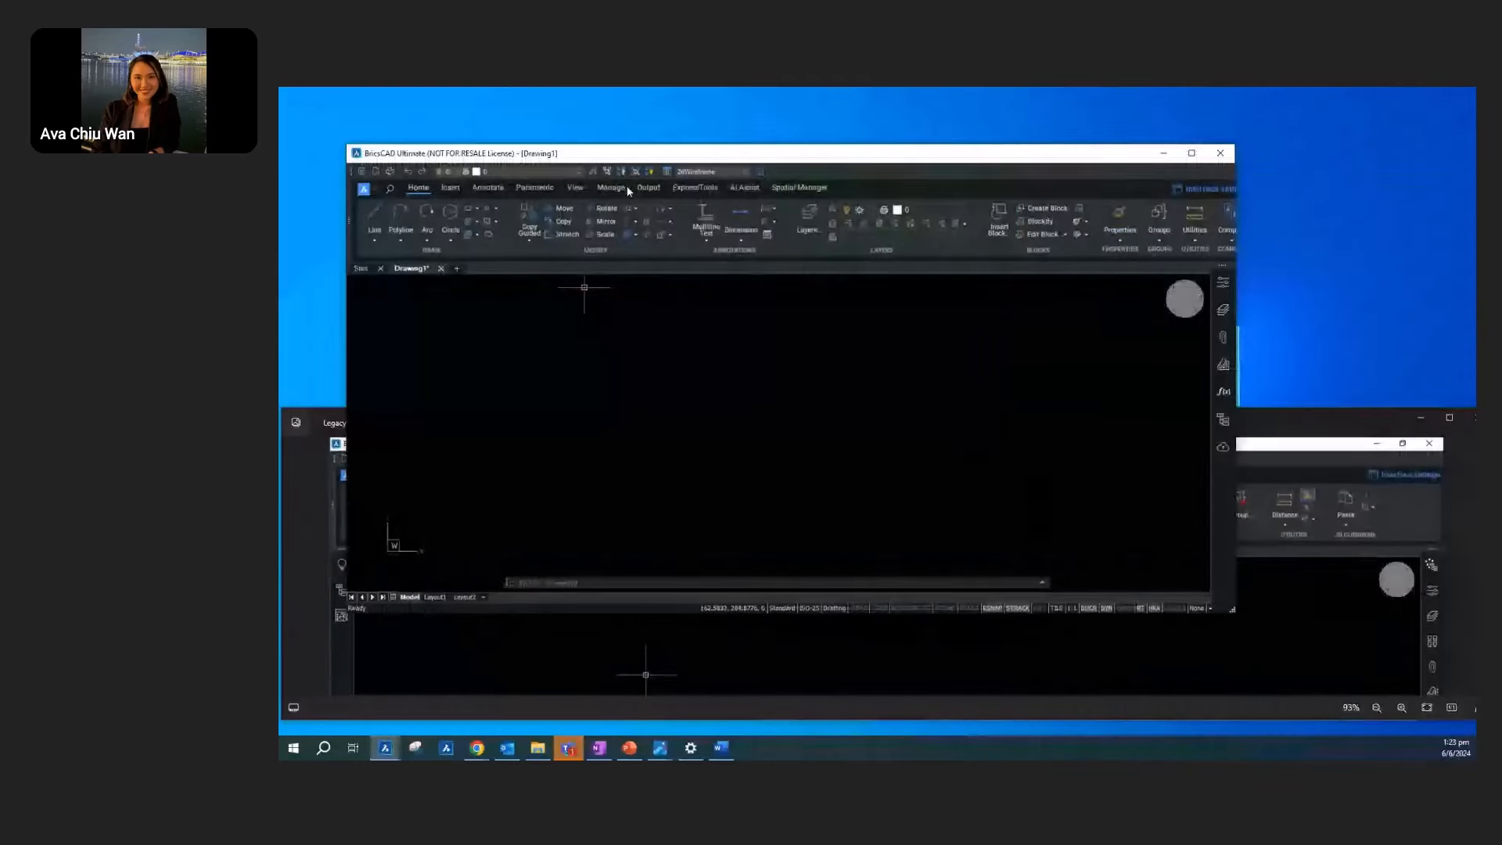
drag(808, 158, 740, 104)
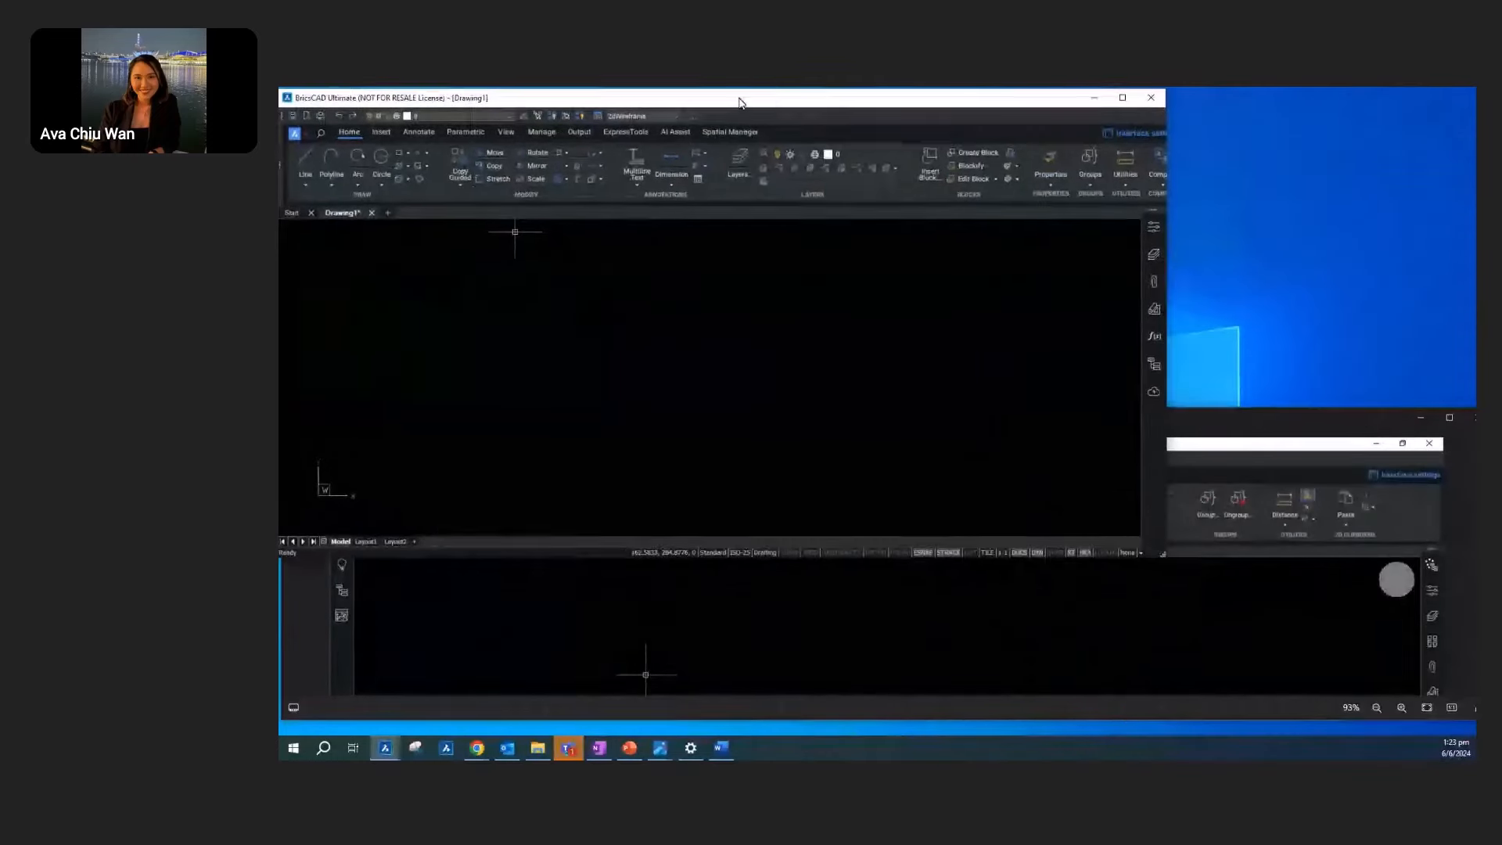
drag(1165, 558, 1458, 452)
click(1085, 608)
drag(1007, 429, 958, 486)
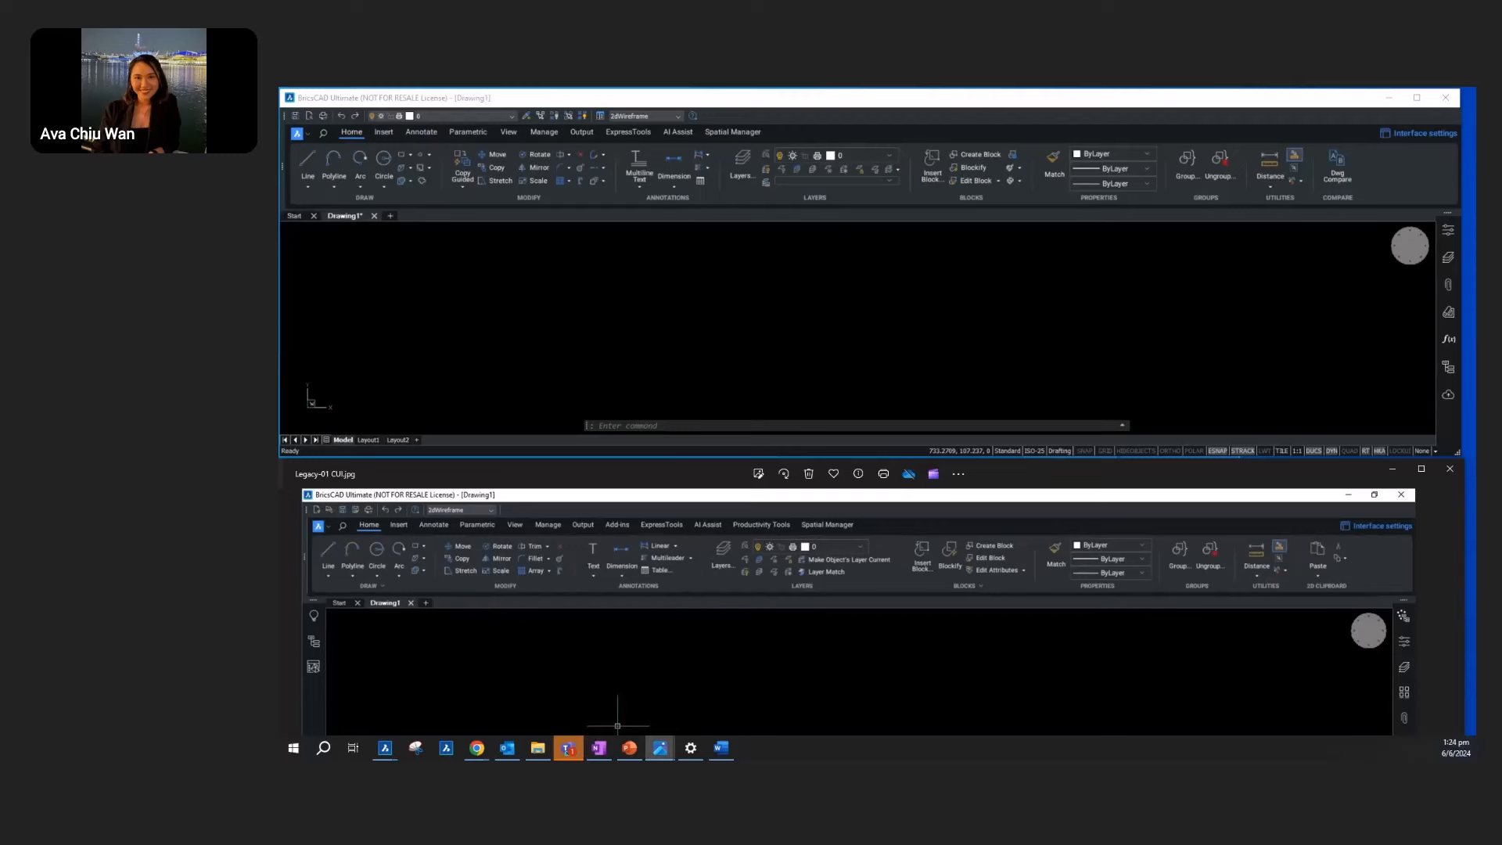
Step: Check the current interface settings and open the Customize dialog for the Classic ribbon
click(1414, 132)
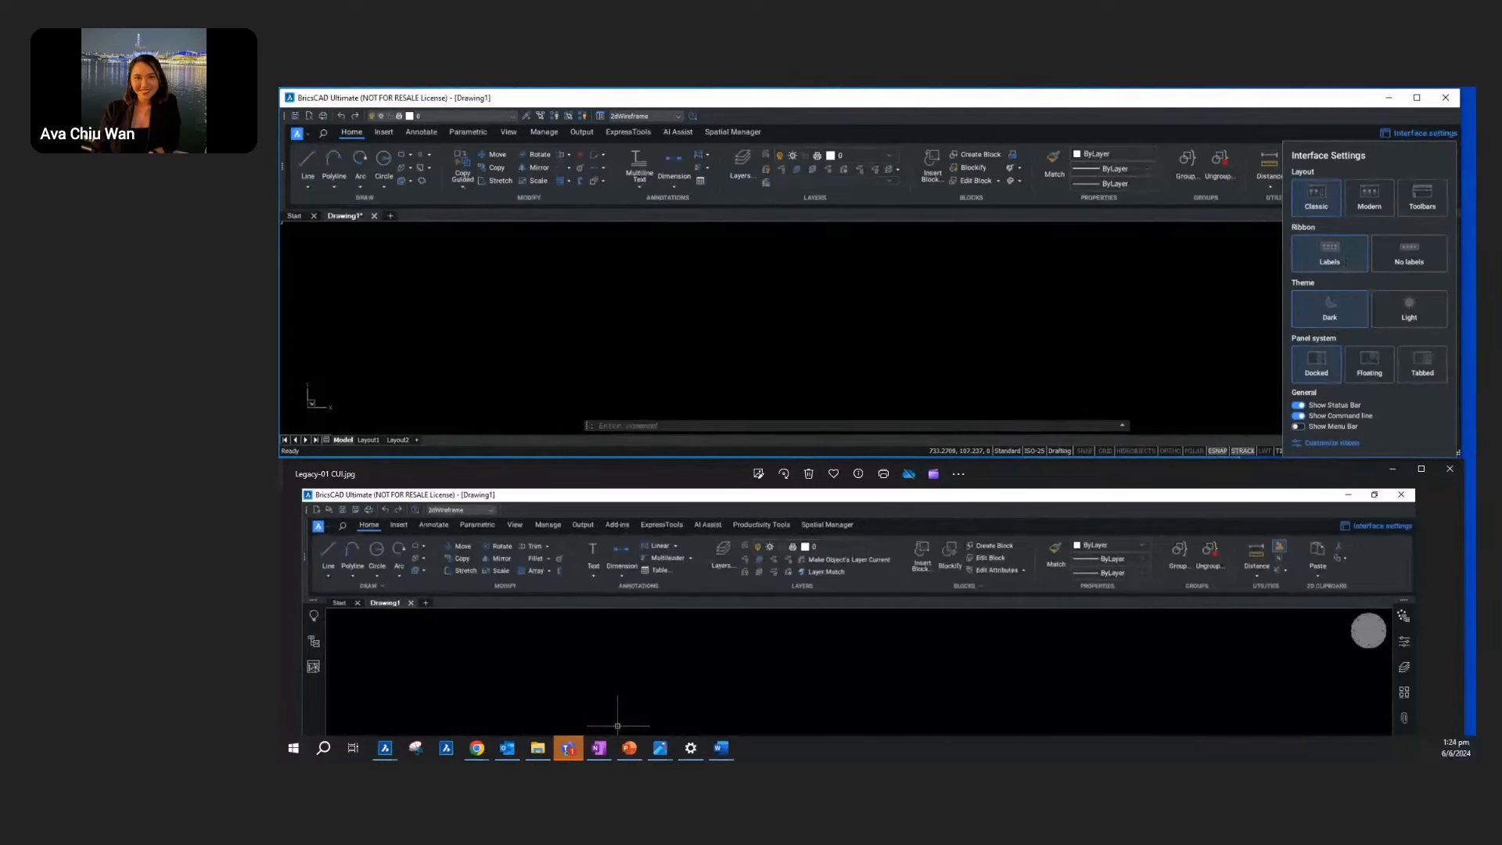
click(1262, 280)
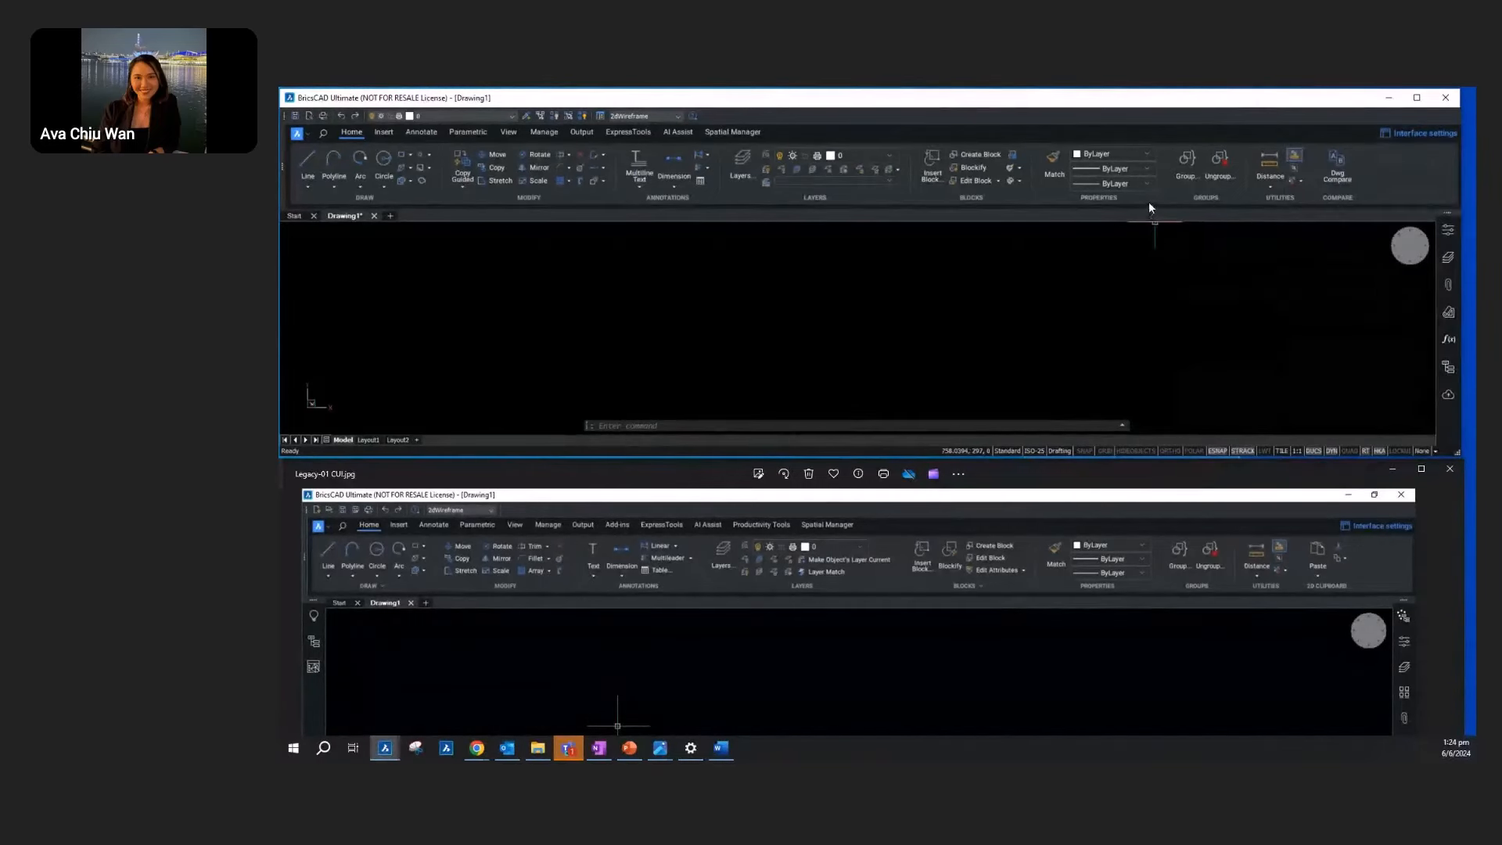
right_click(1150, 207)
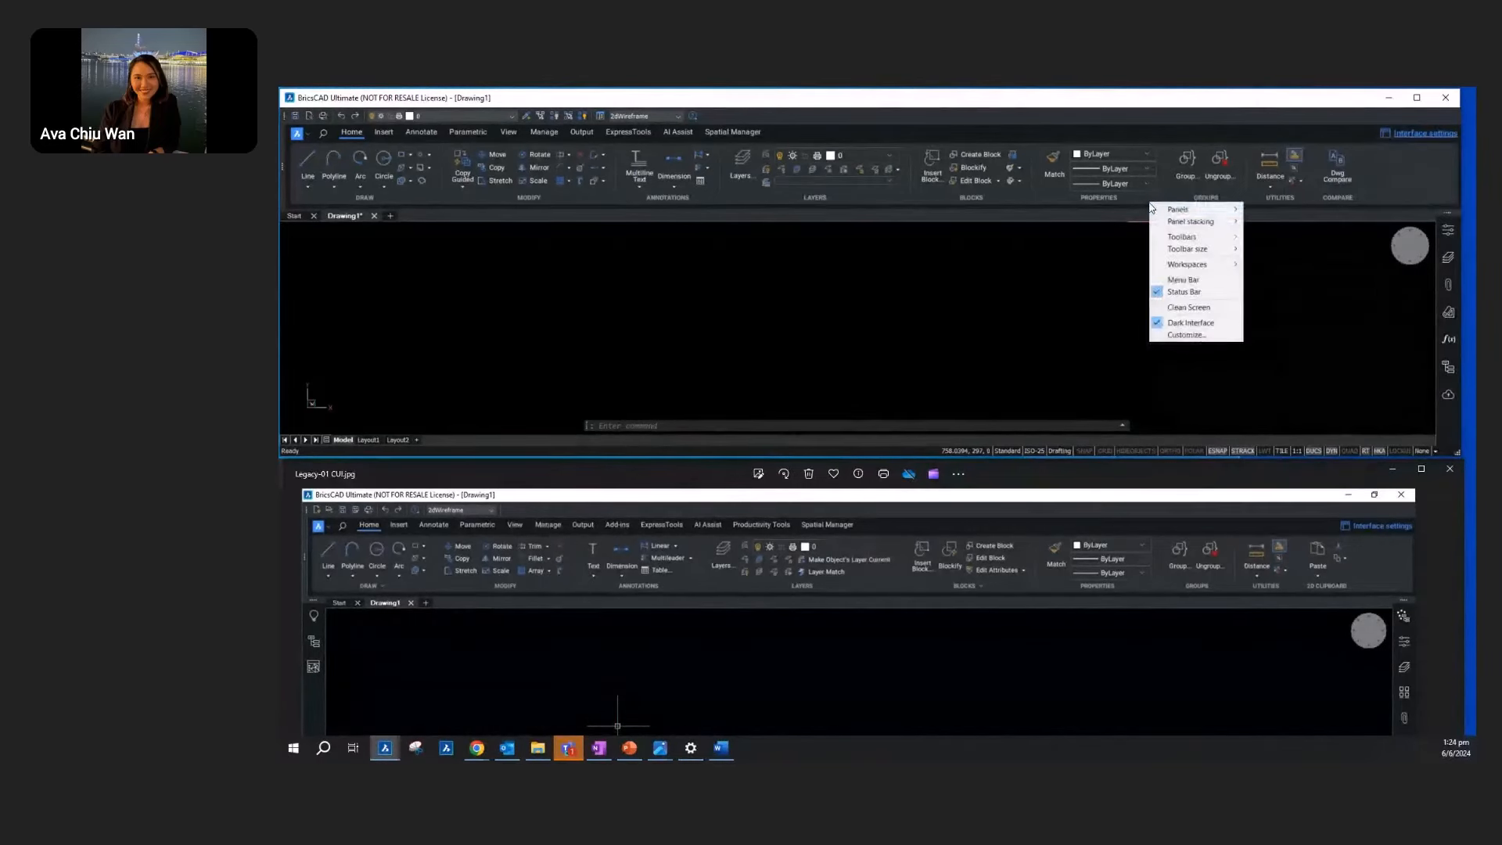
click(1172, 335)
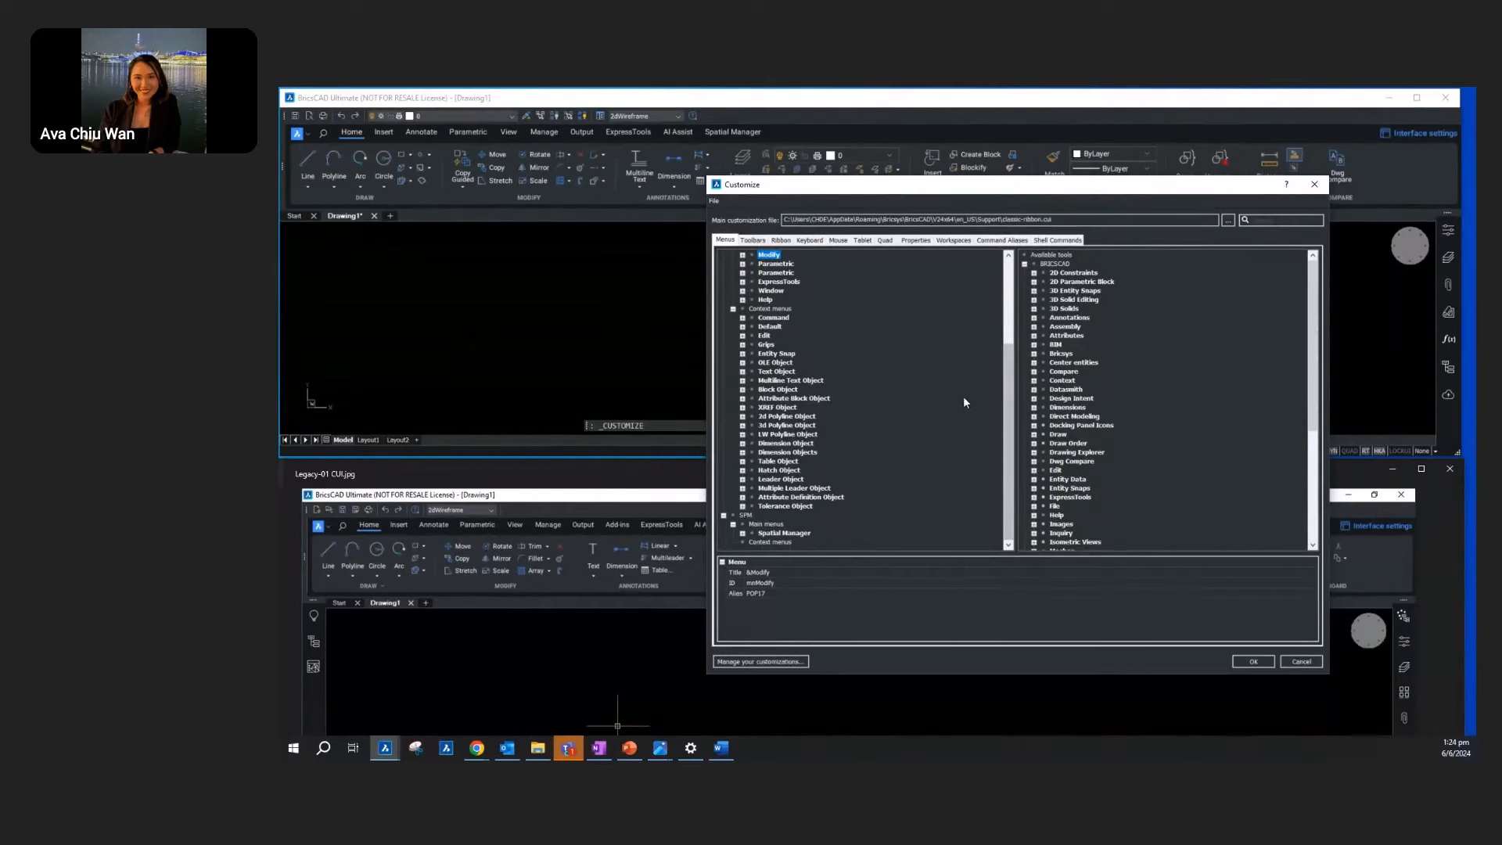
Step: Look through the toolbar, keyboard, shell command and mouse customization categories and show the ribbon customization
click(763, 240)
click(780, 240)
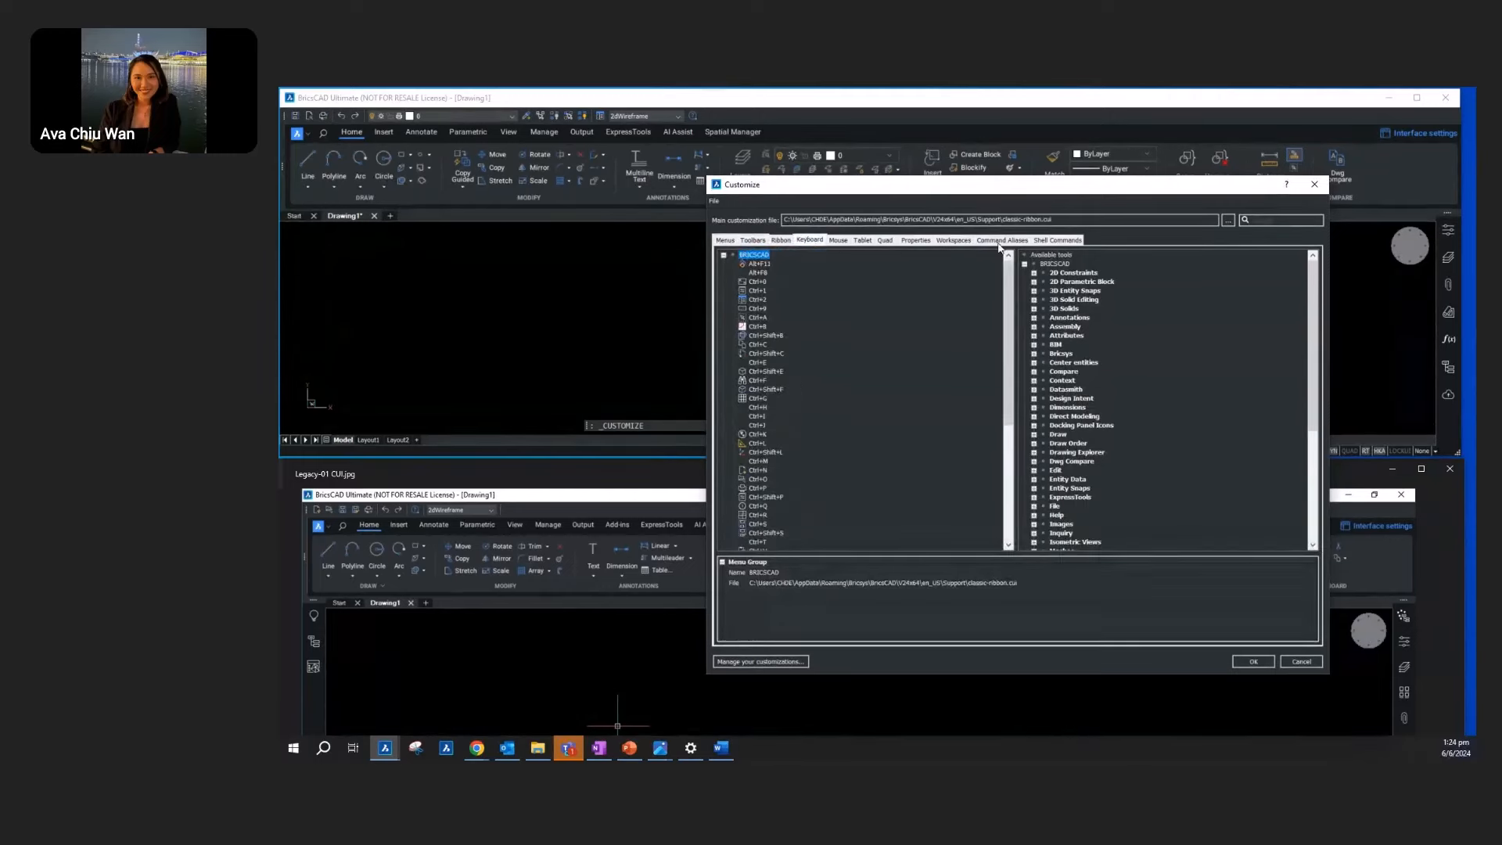
click(1058, 239)
click(836, 240)
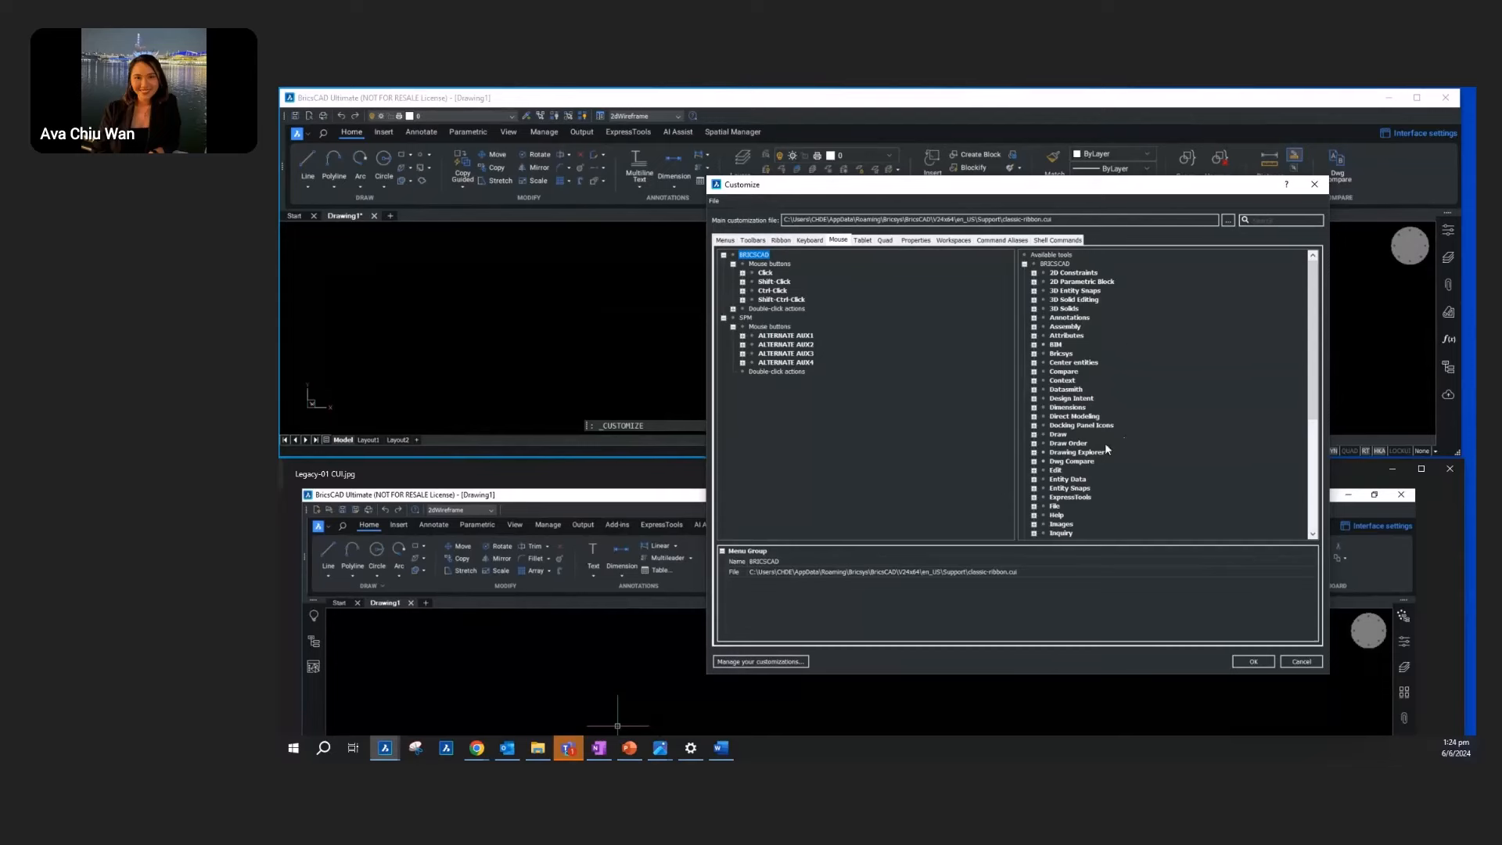
click(781, 241)
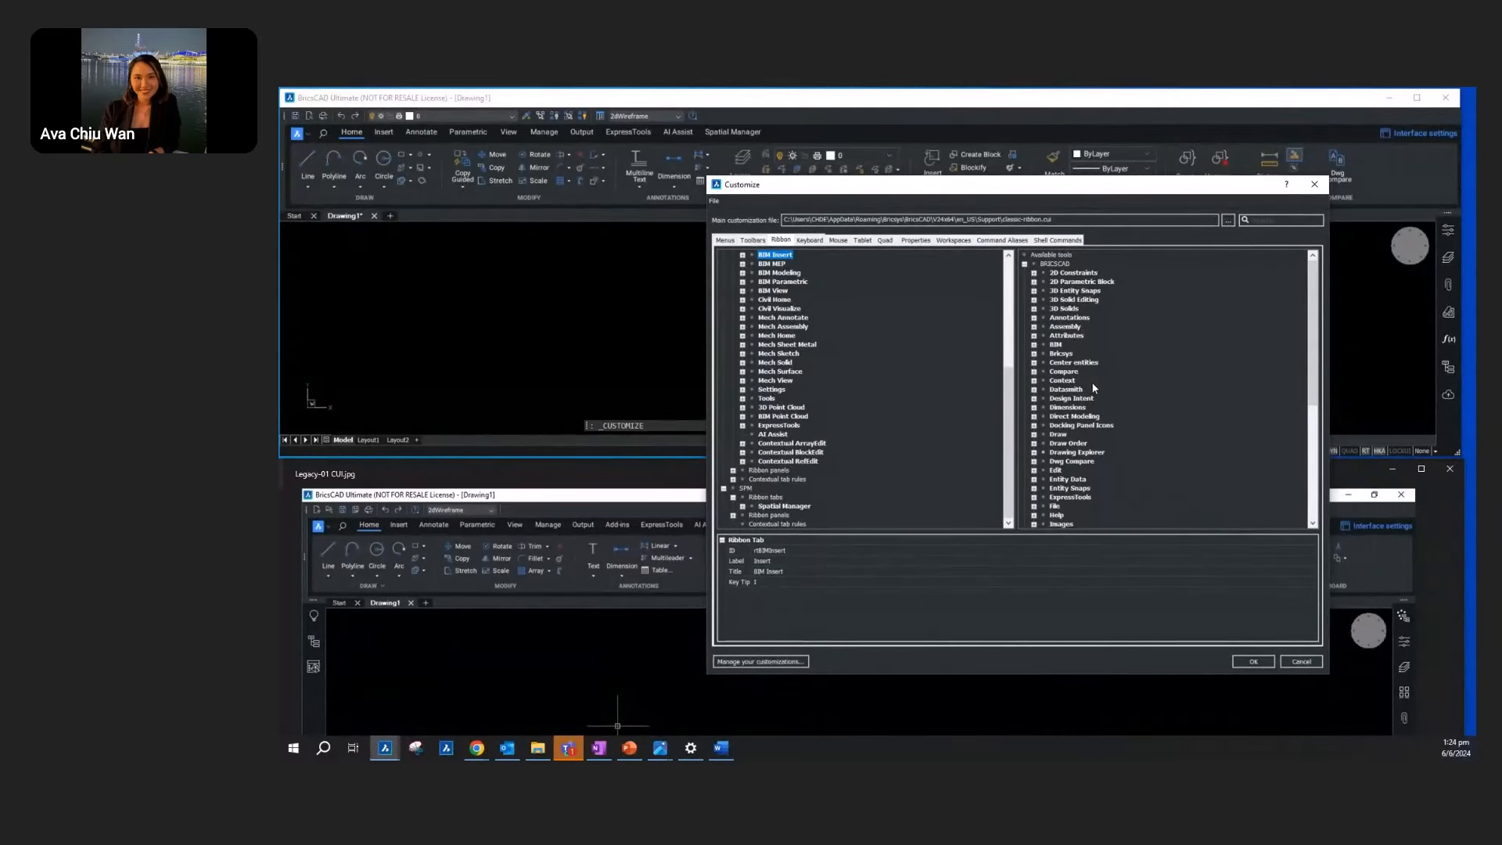
Step: Inspect the available File tools and the Edit Array panel under the Contextual ArrayEdit ribbon tab
scroll(1066, 516, down, 1)
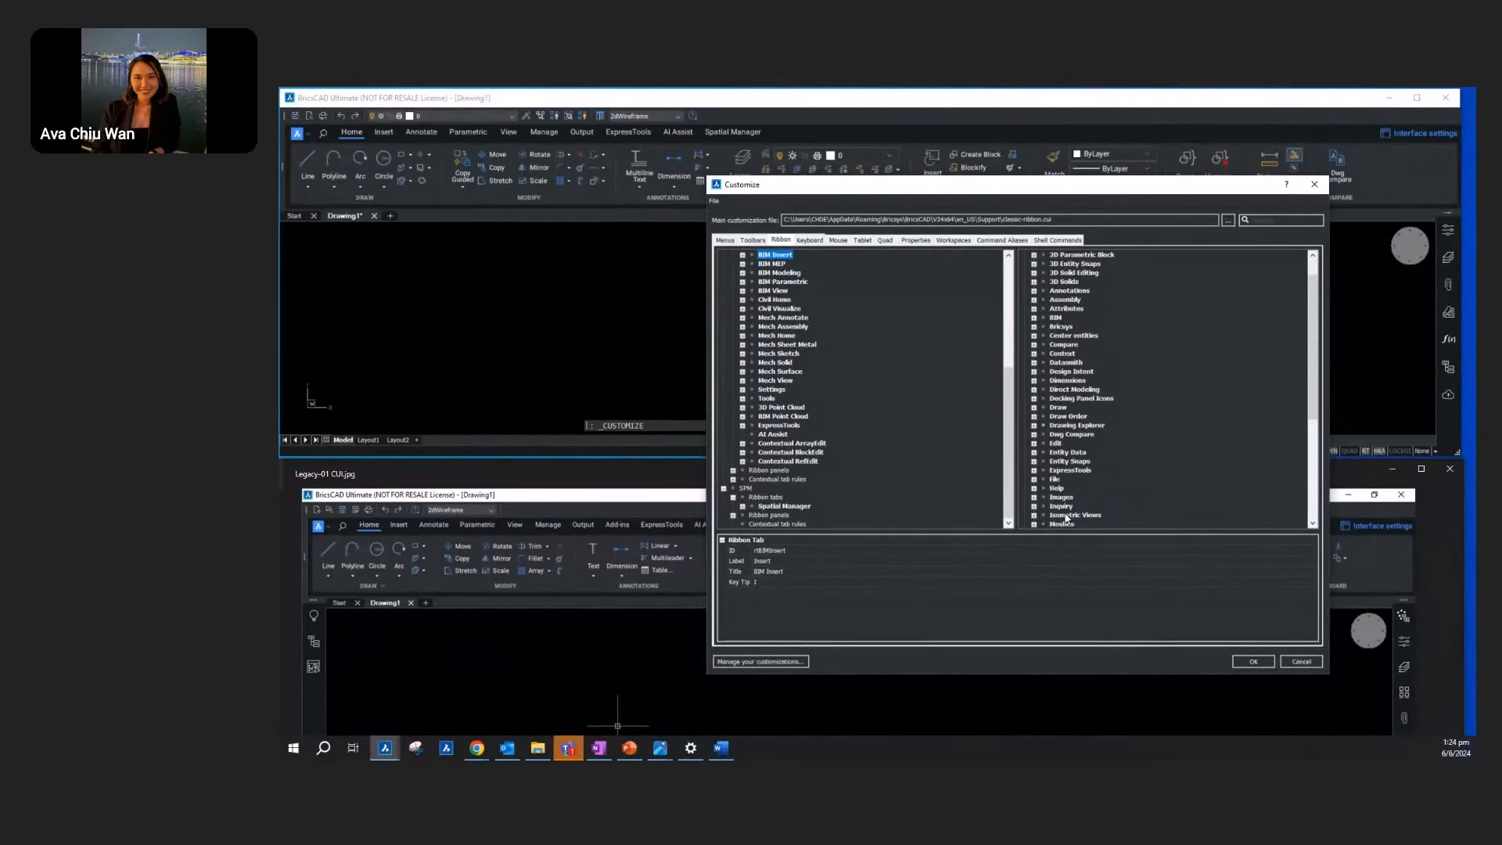
click(1034, 480)
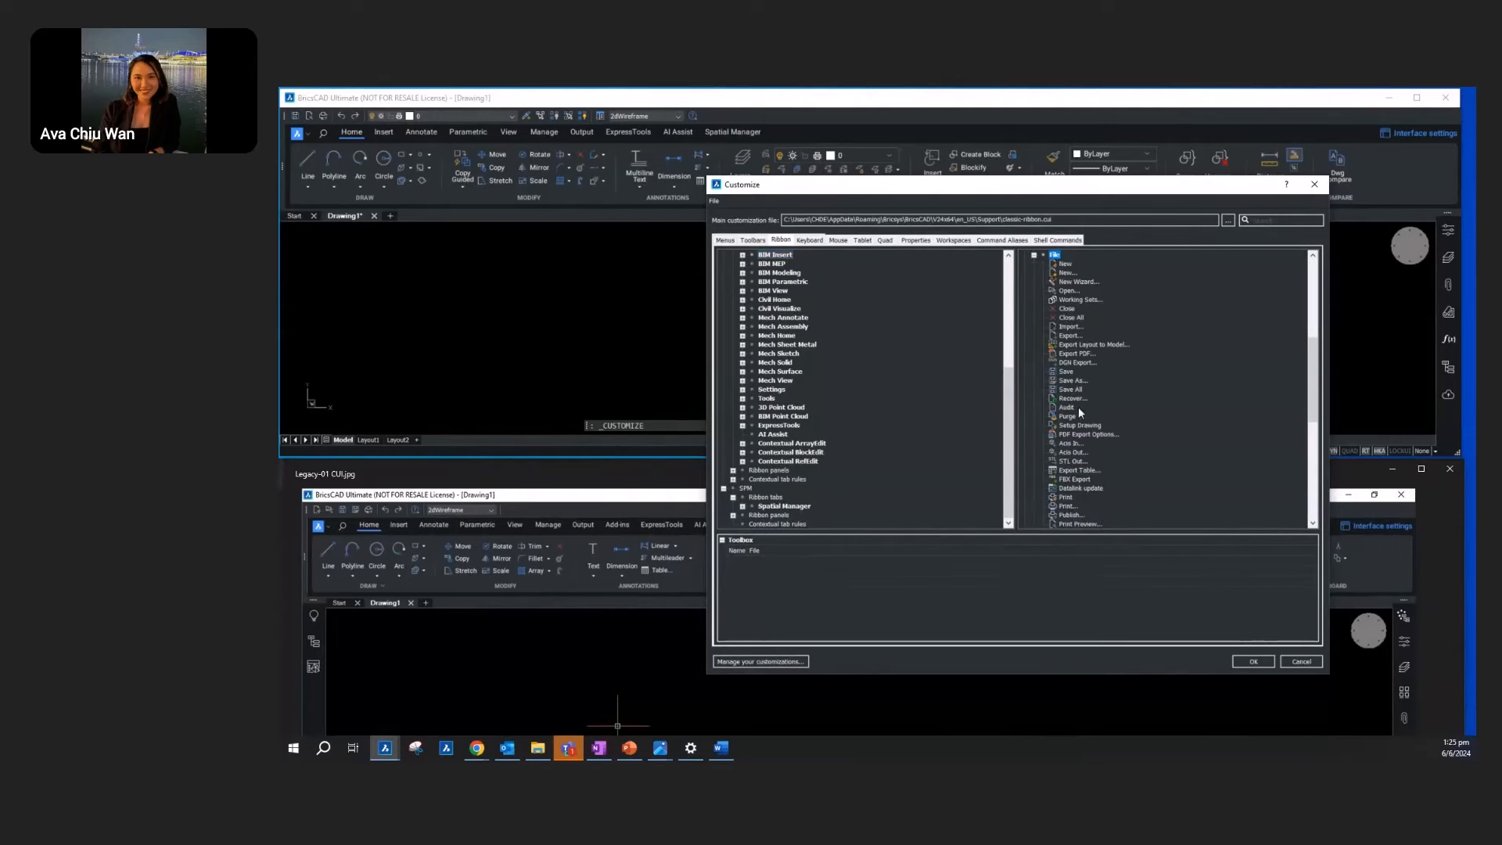
click(1033, 255)
scroll(1052, 344, up, 3)
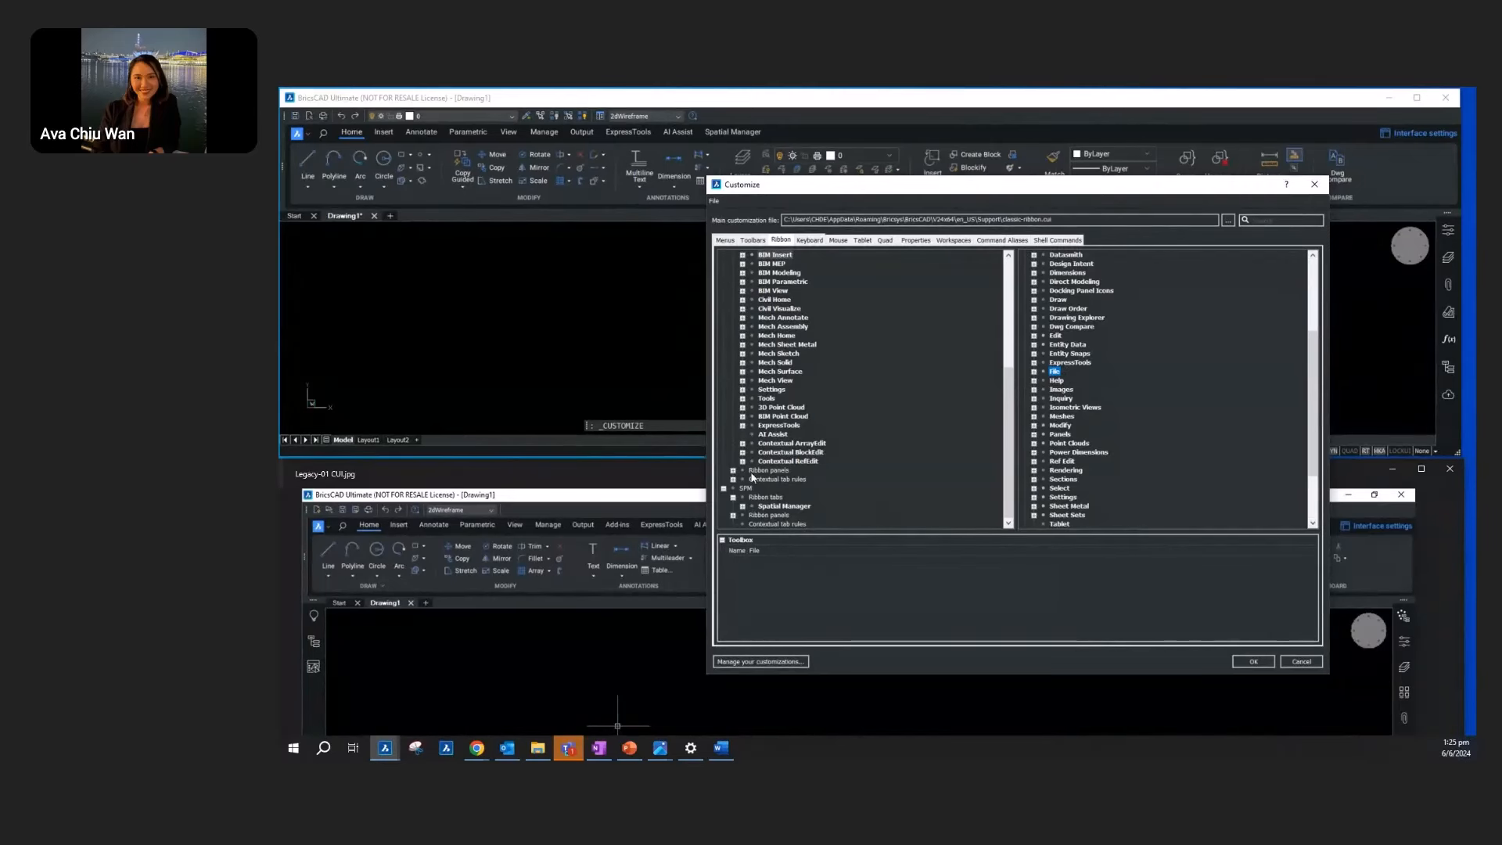
click(743, 443)
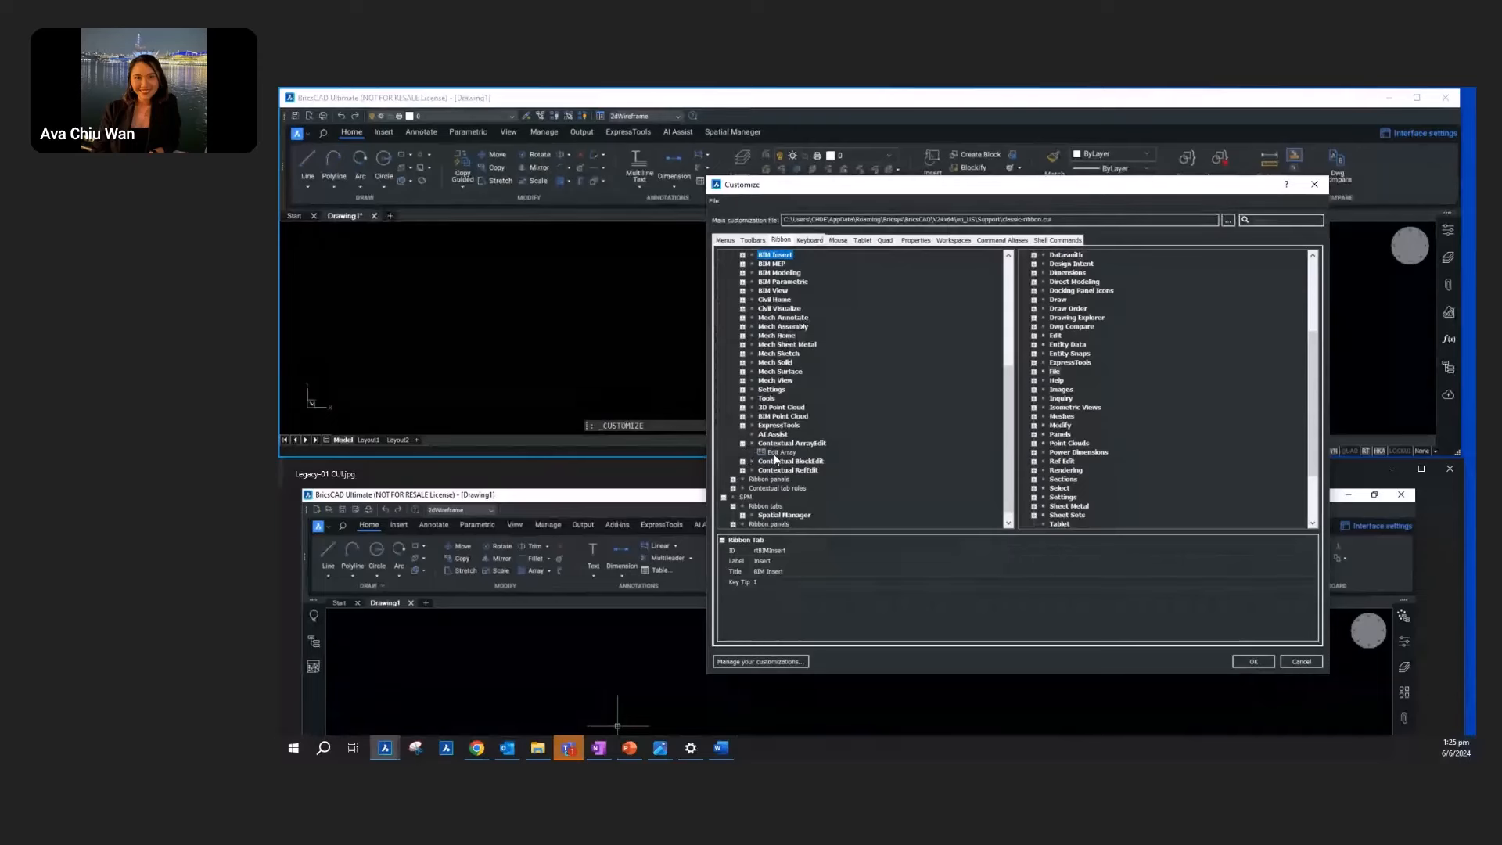
click(780, 453)
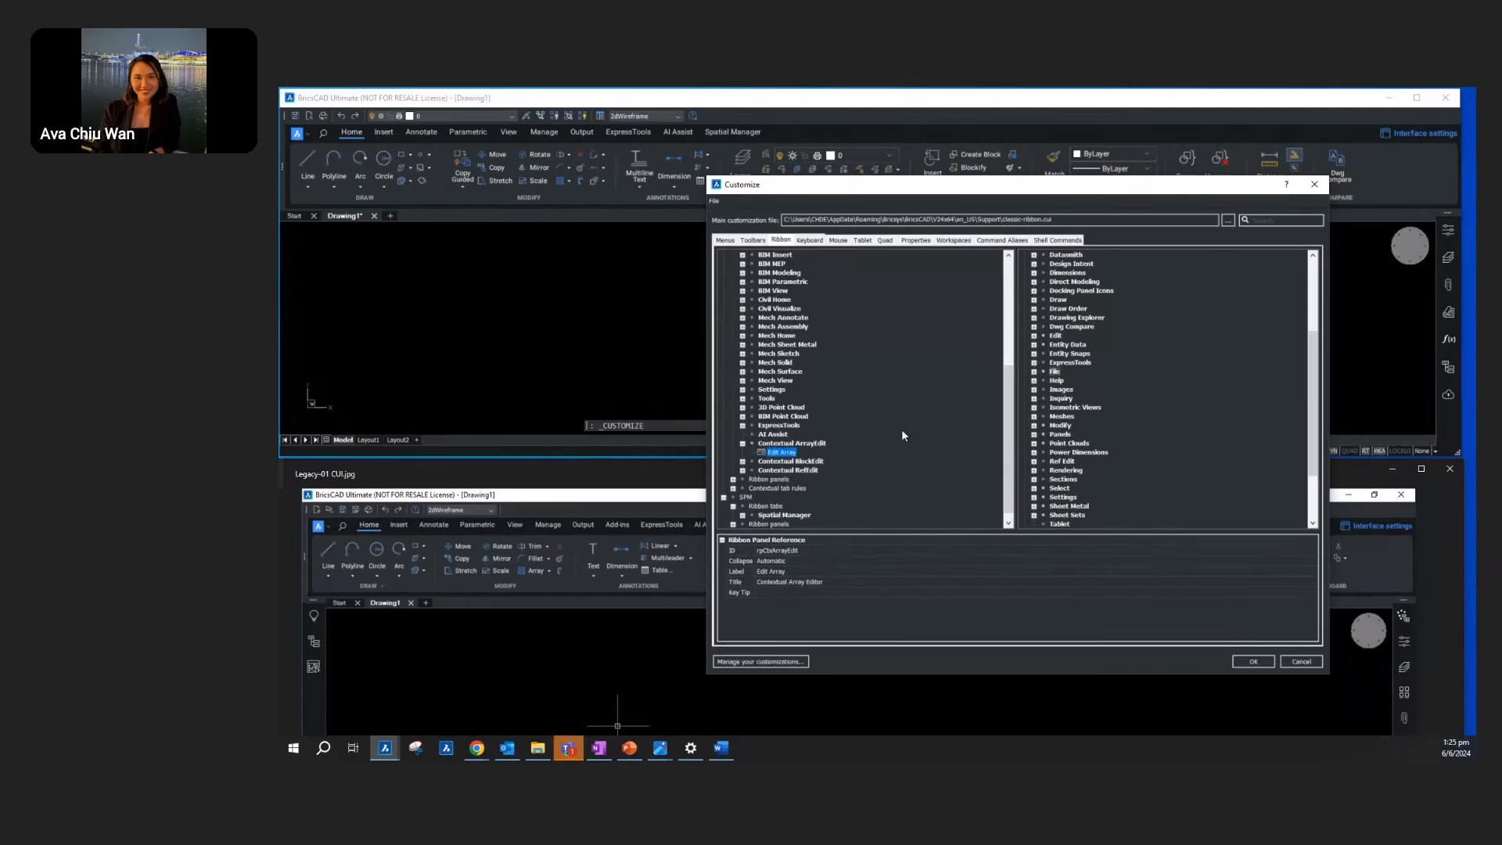
Step: Check the editing options available for the Edit Array panel reference and for the Entity Snaps toolbox
right_click(787, 371)
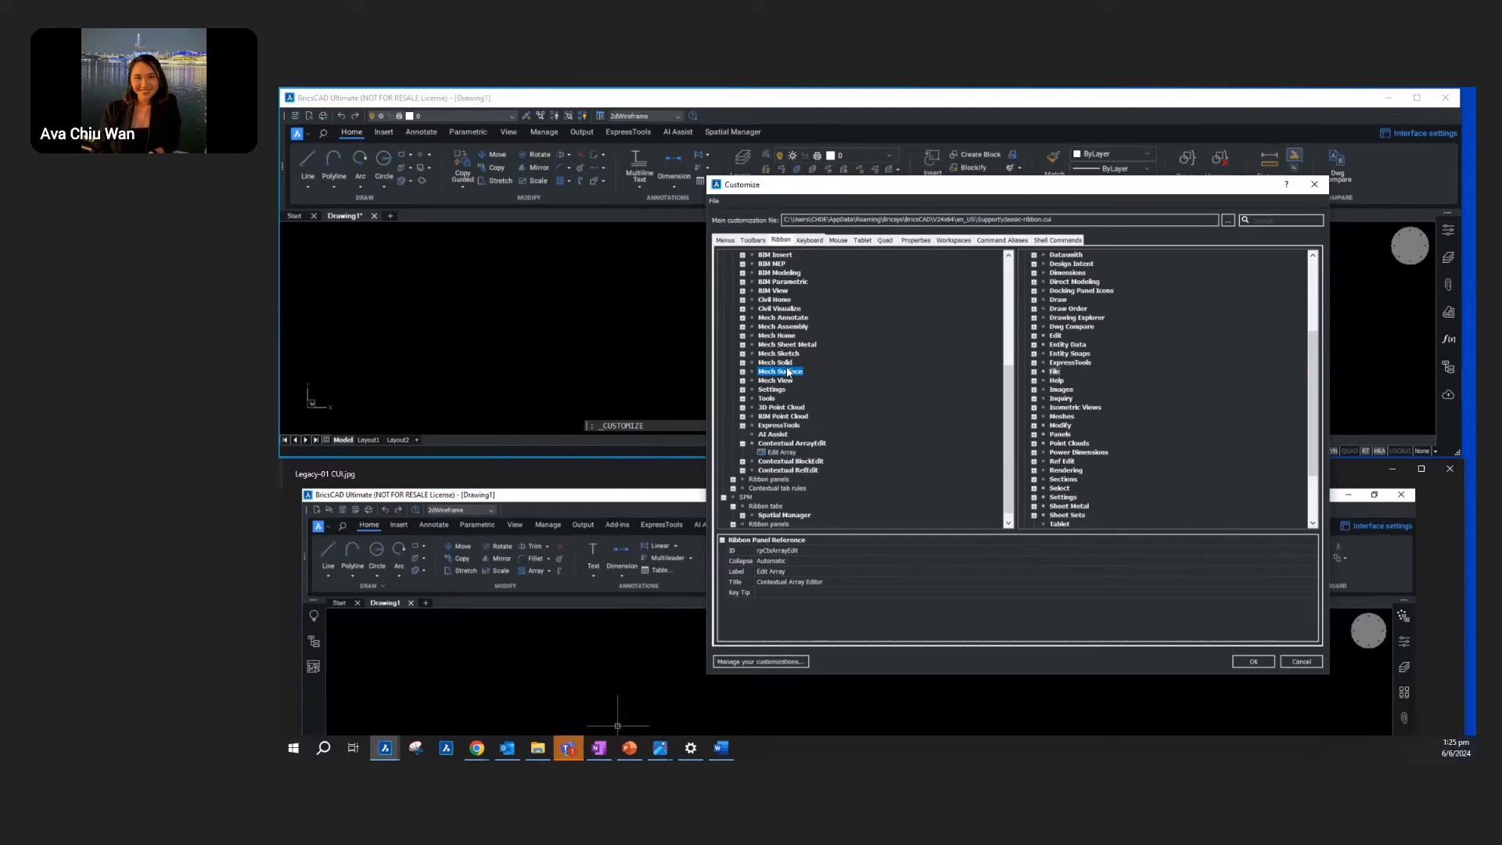
right_click(777, 454)
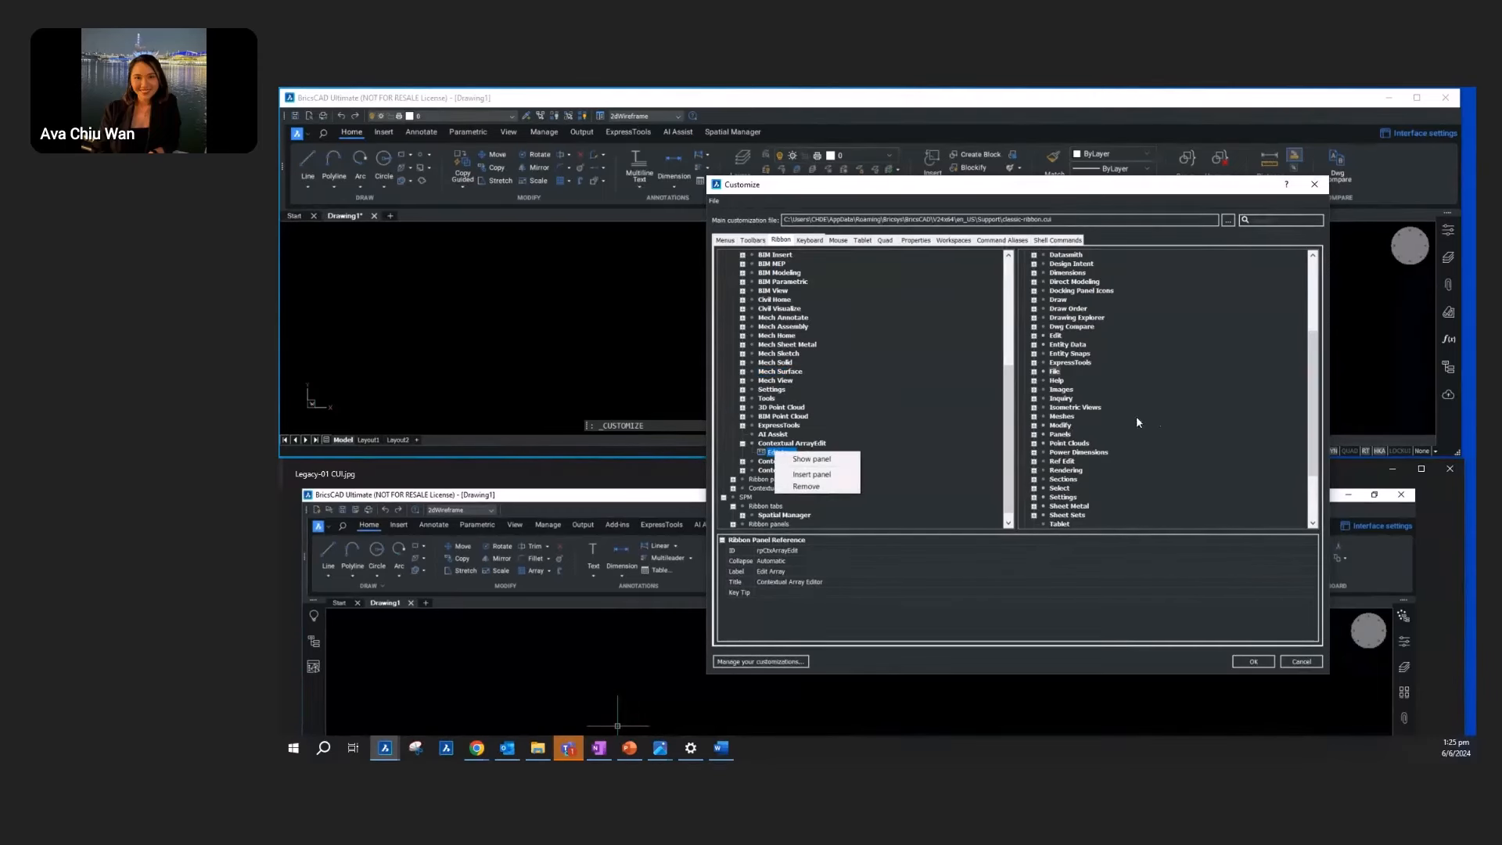
right_click(1087, 403)
right_click(1065, 356)
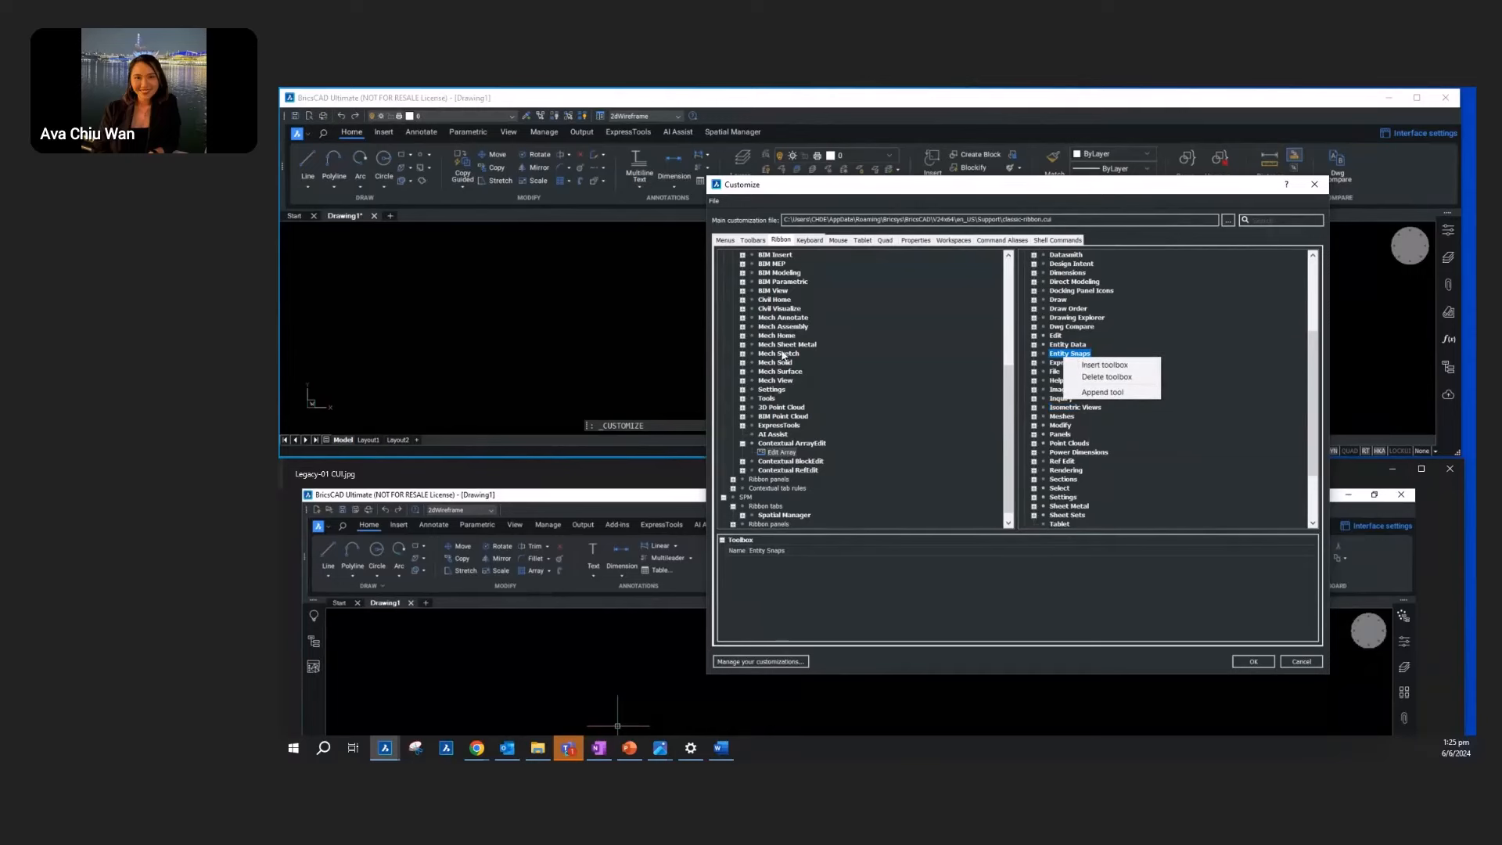
click(870, 315)
Step: Check the editing options available for the Ribbon tabs group and for the 3D Parametric ribbon tab
scroll(842, 327, up, 7)
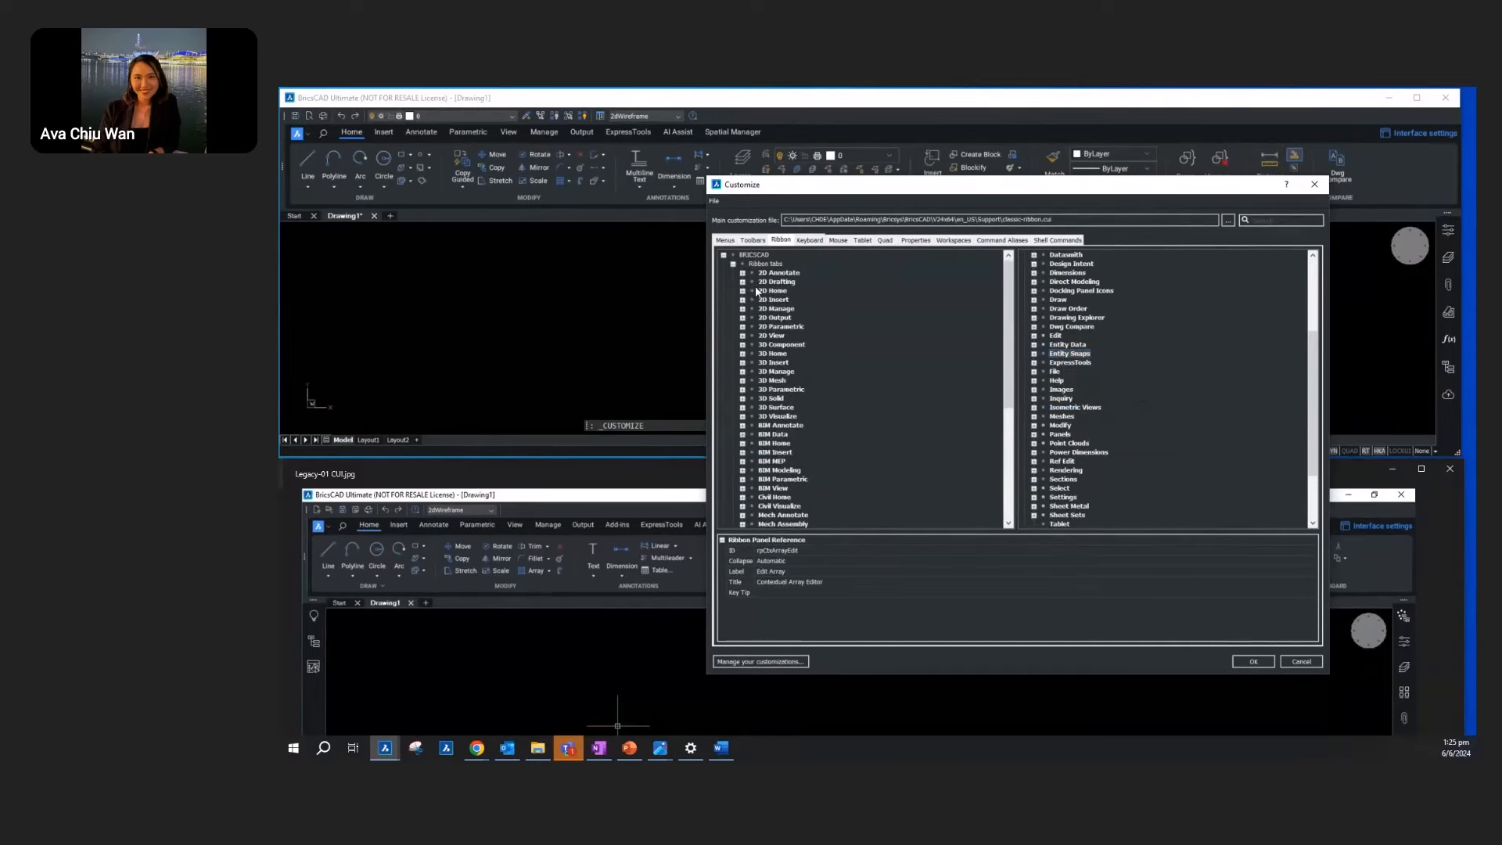
click(757, 266)
right_click(756, 269)
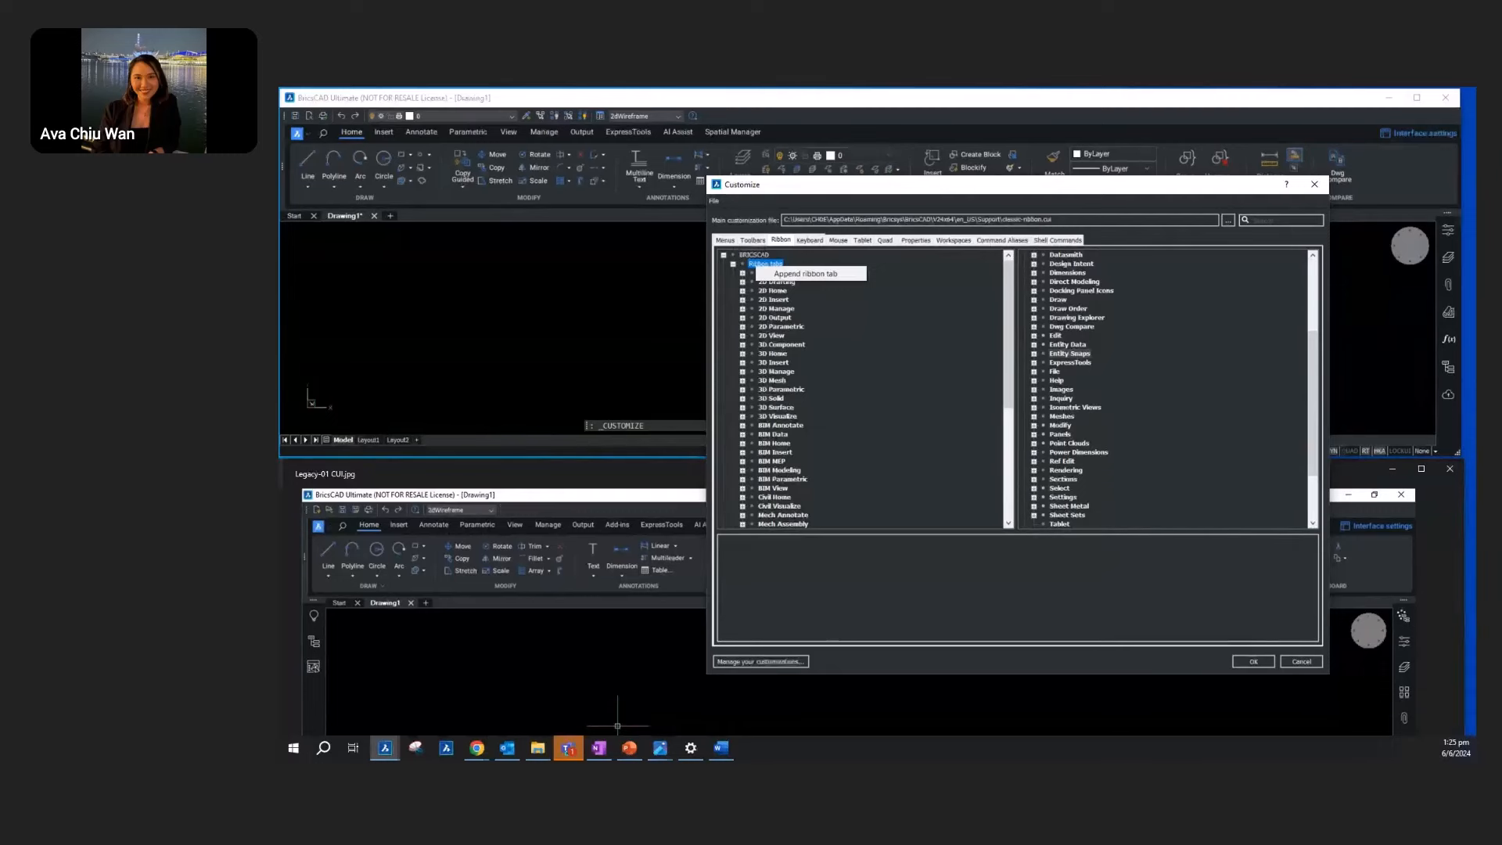
right_click(787, 392)
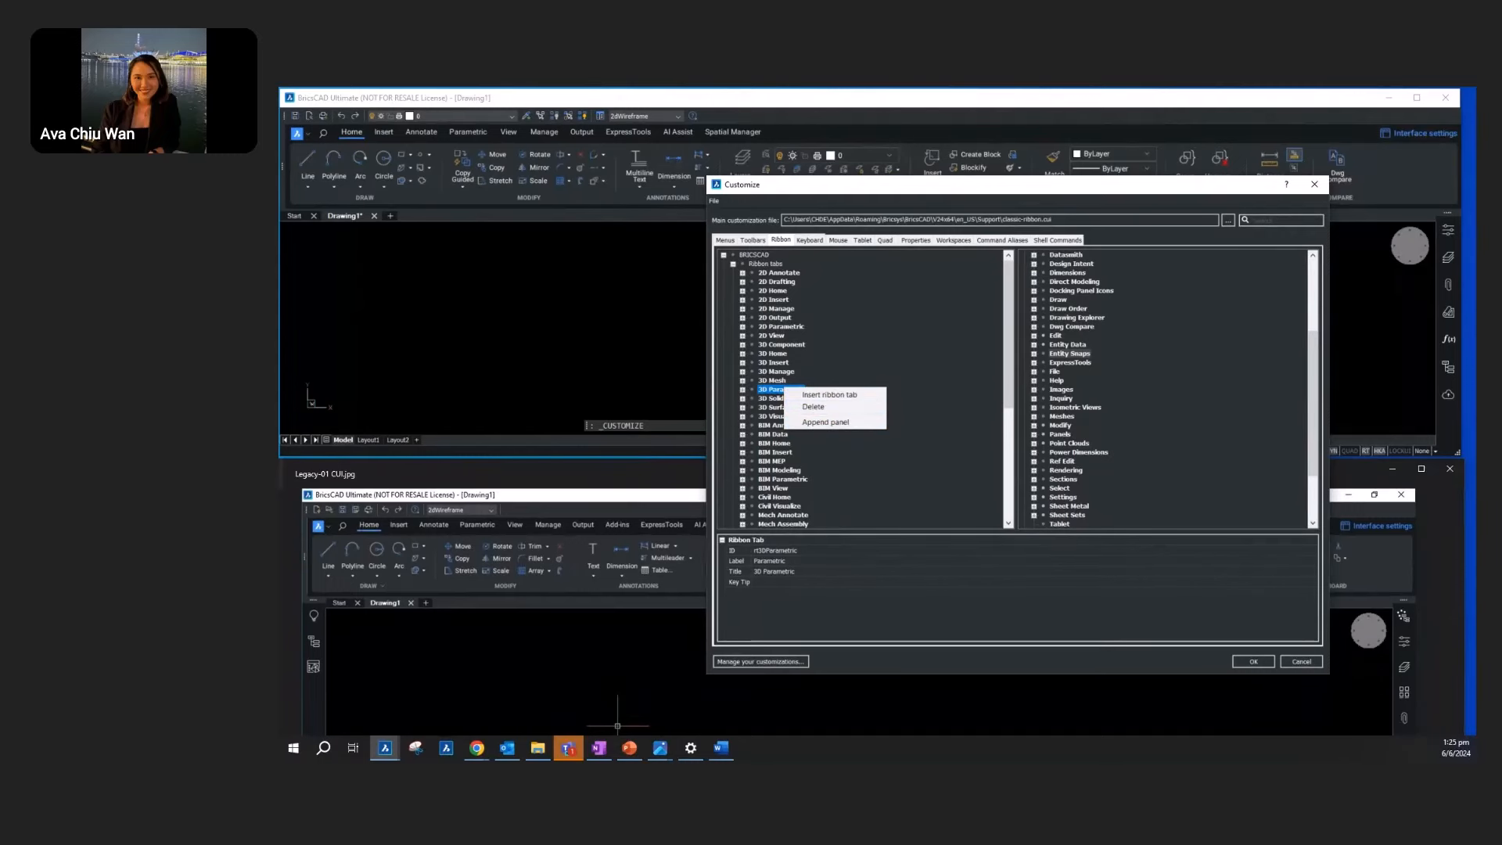
click(986, 252)
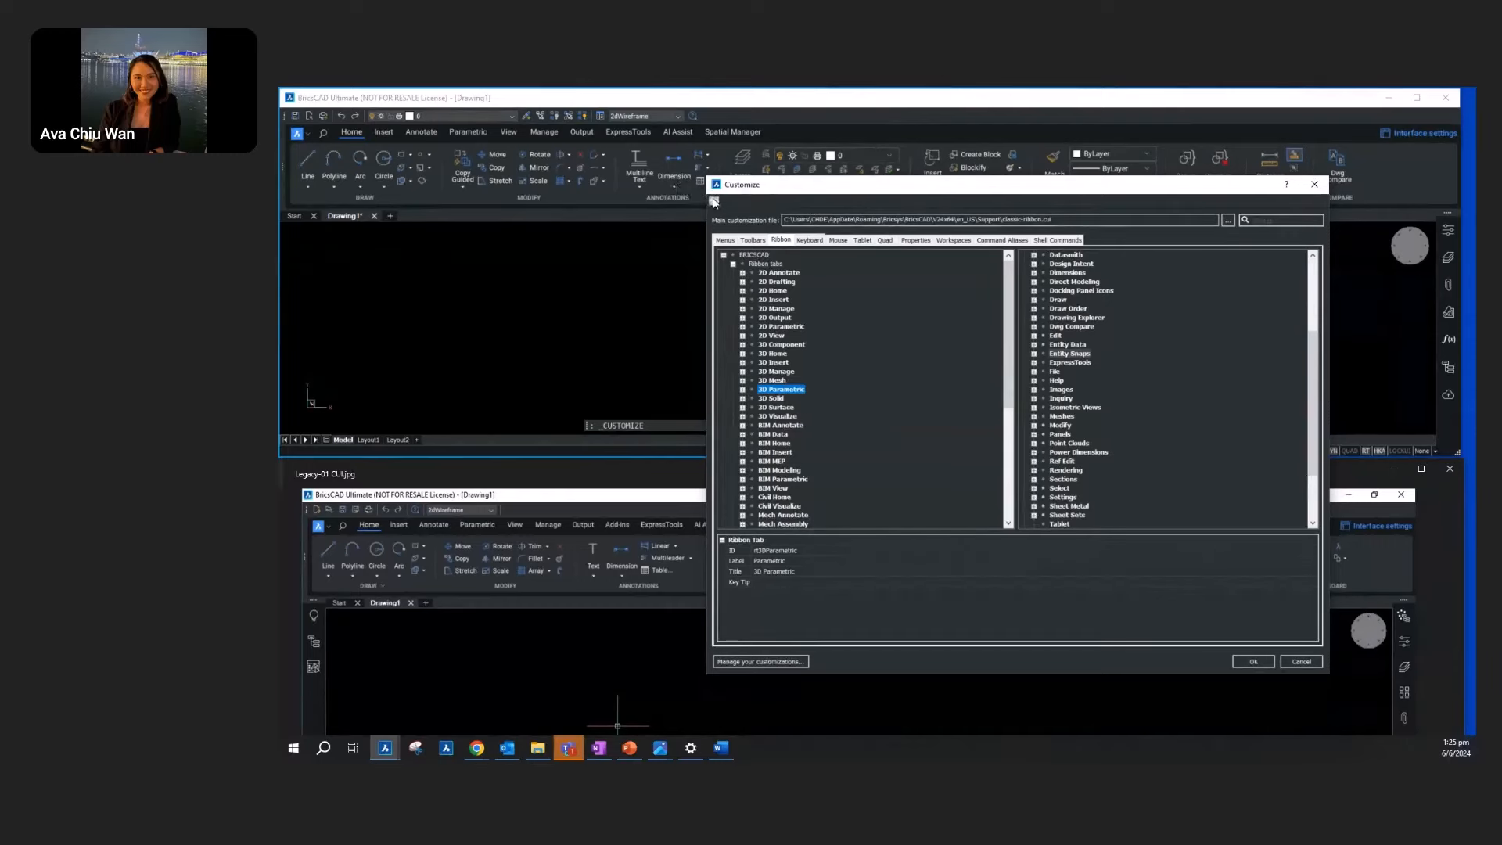
Step: Save the main customization file under the new name My CUI_2024.cui in the Support folder
click(713, 201)
click(742, 229)
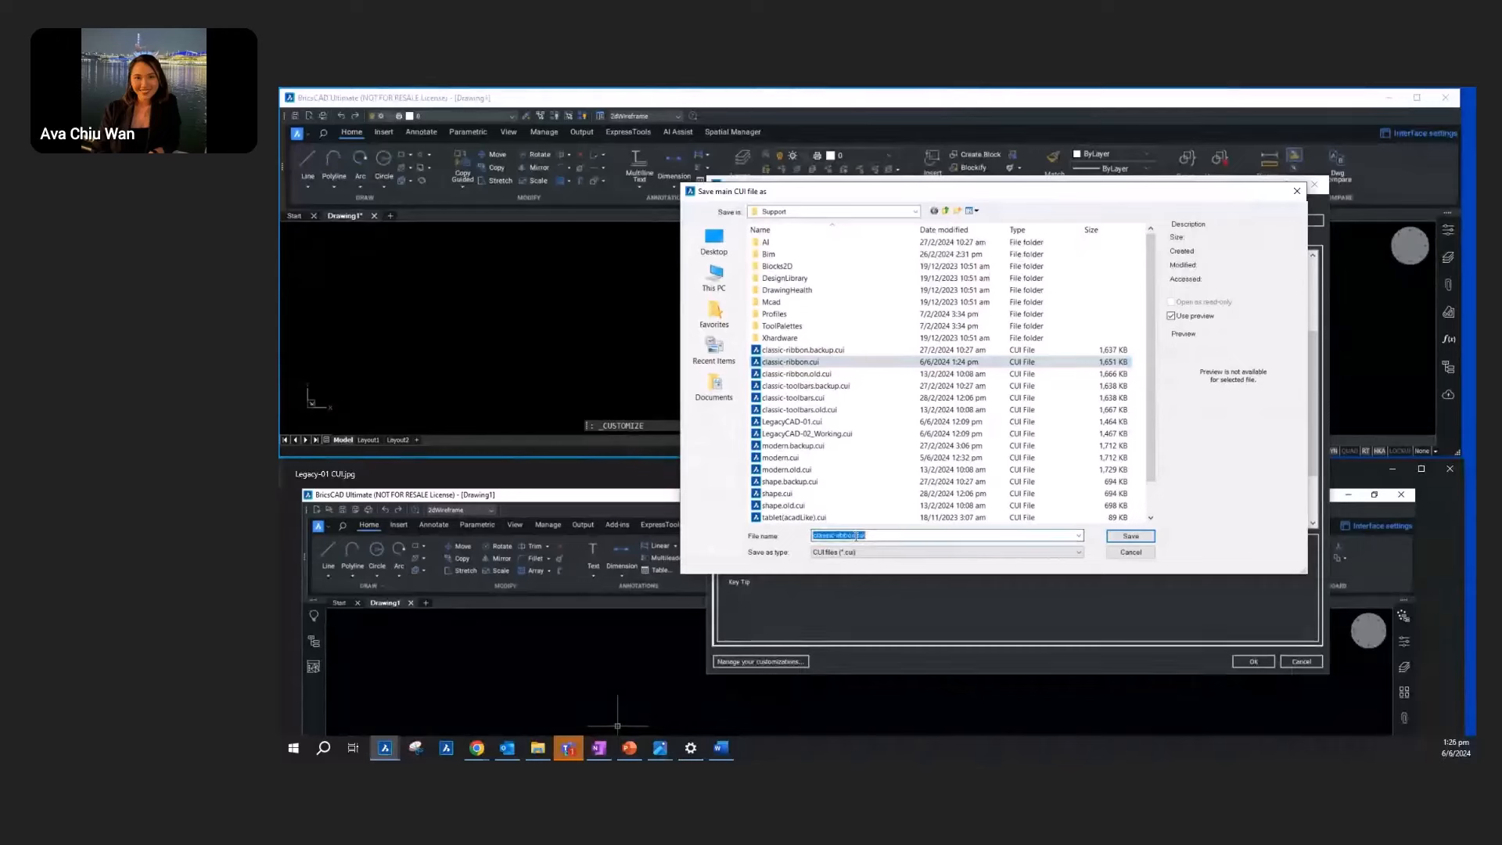
click(856, 536)
double_click(854, 536)
click(854, 536)
key(shift+Home)
text(My CUI)
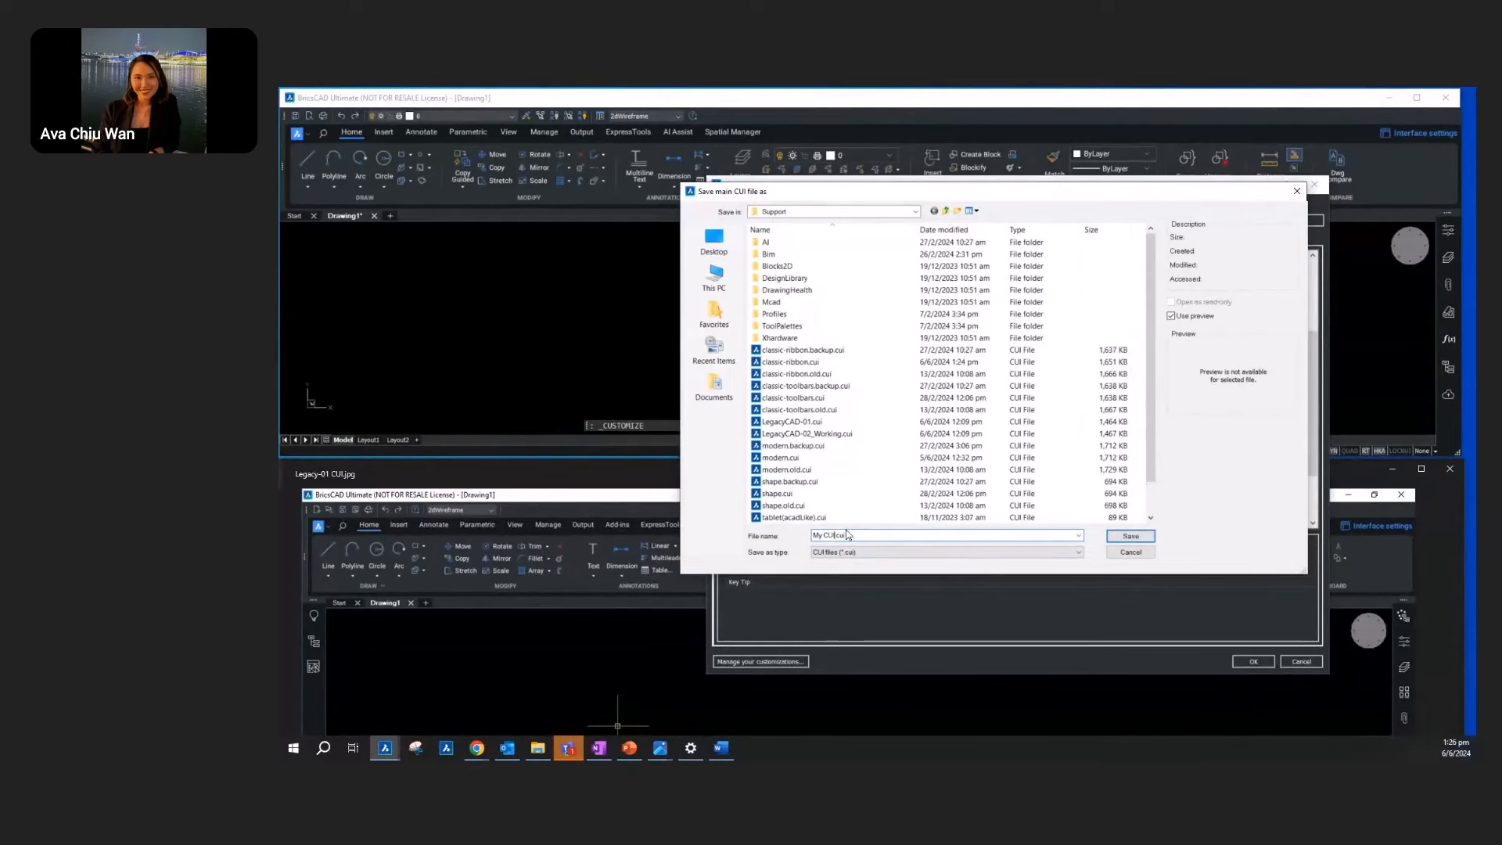
text(_20)
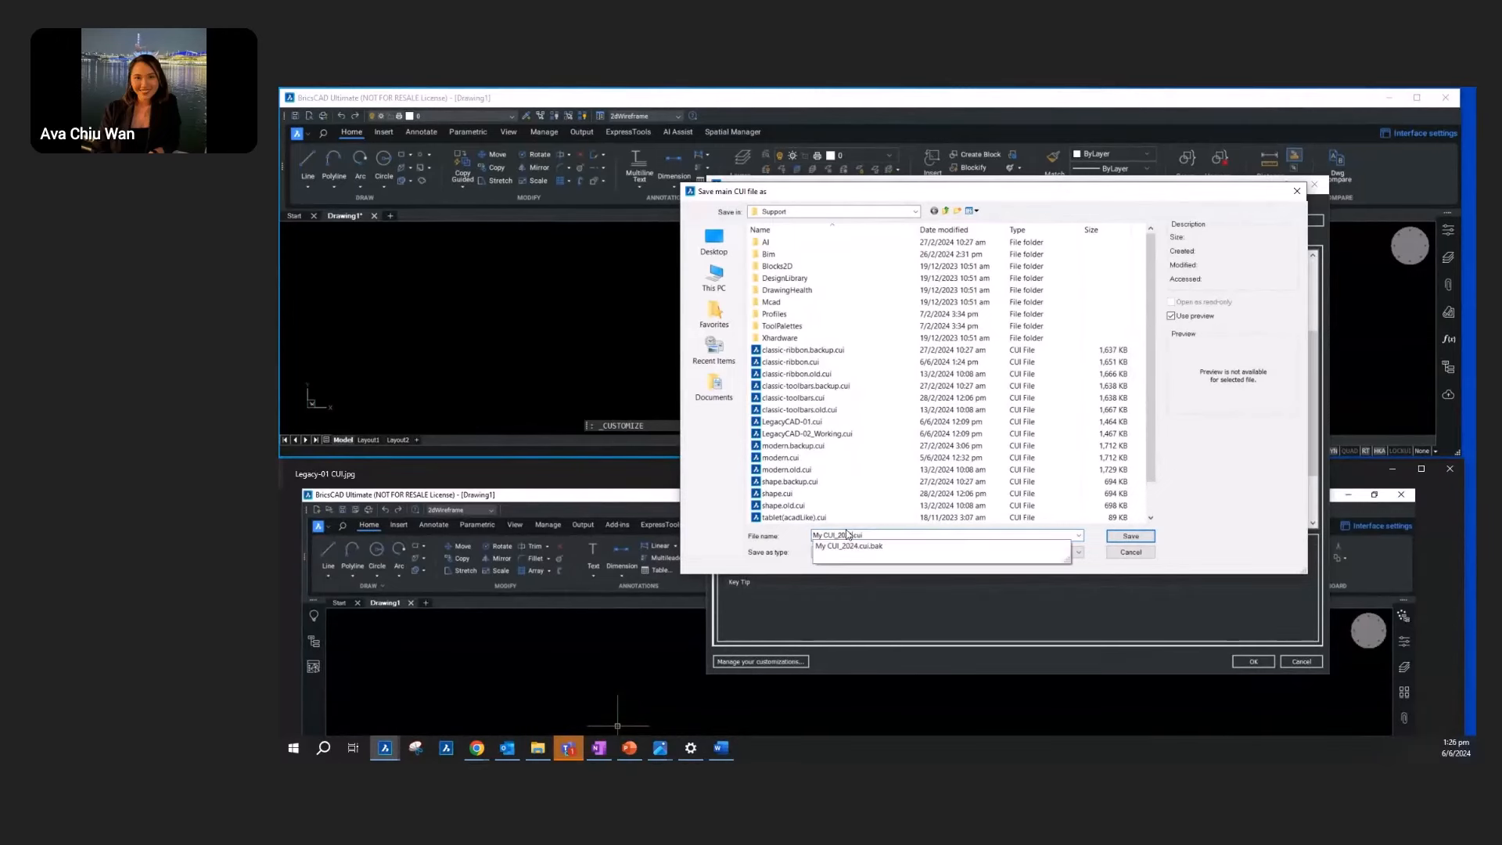
text(24)
key(Return)
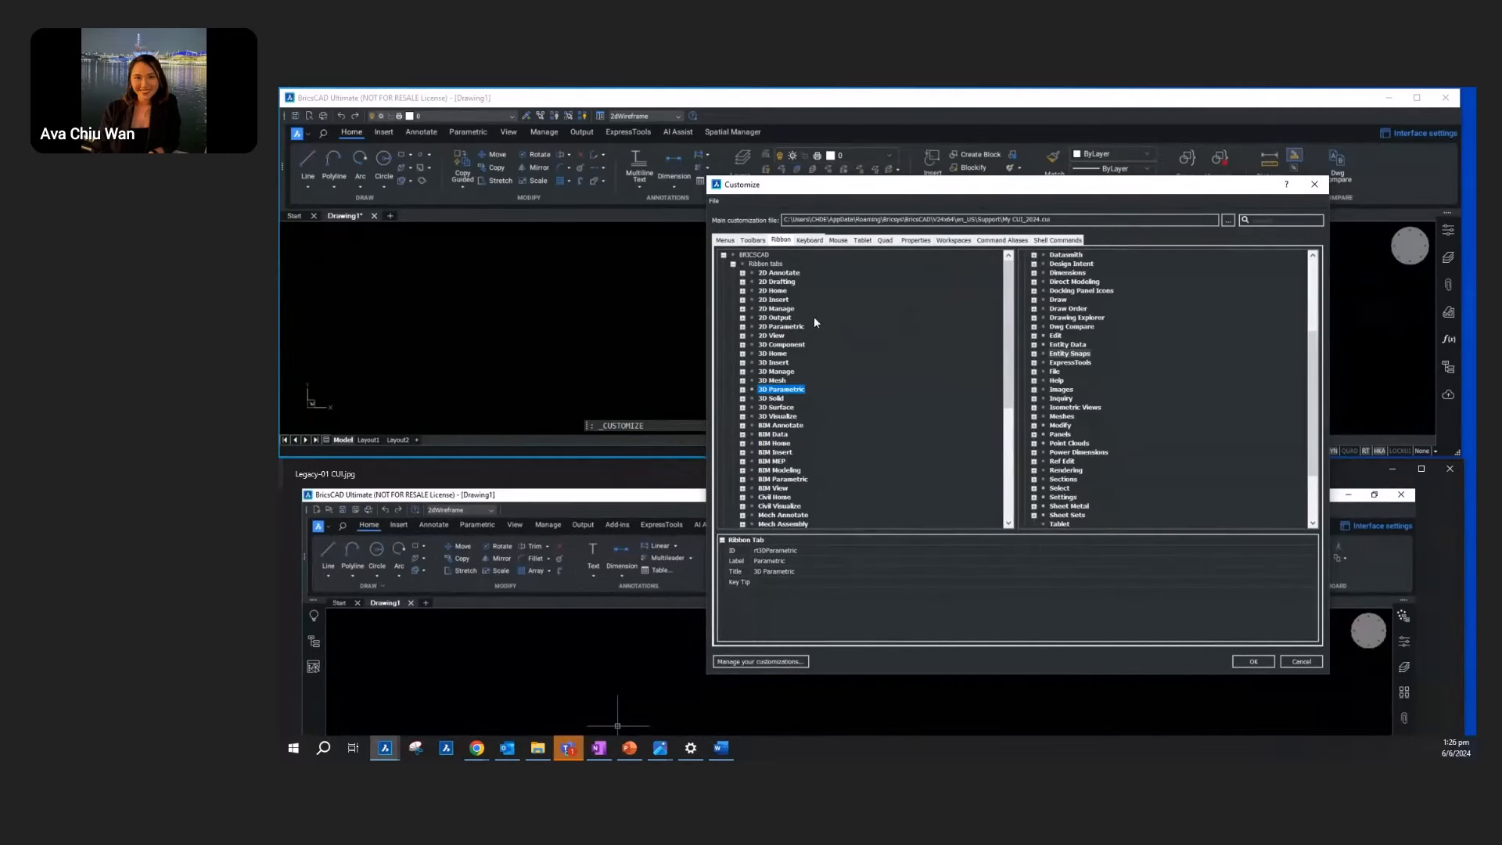
Step: Inspect the ribbon tabs assigned to the Drafting workspace and go to the definition of its Home tab
click(964, 242)
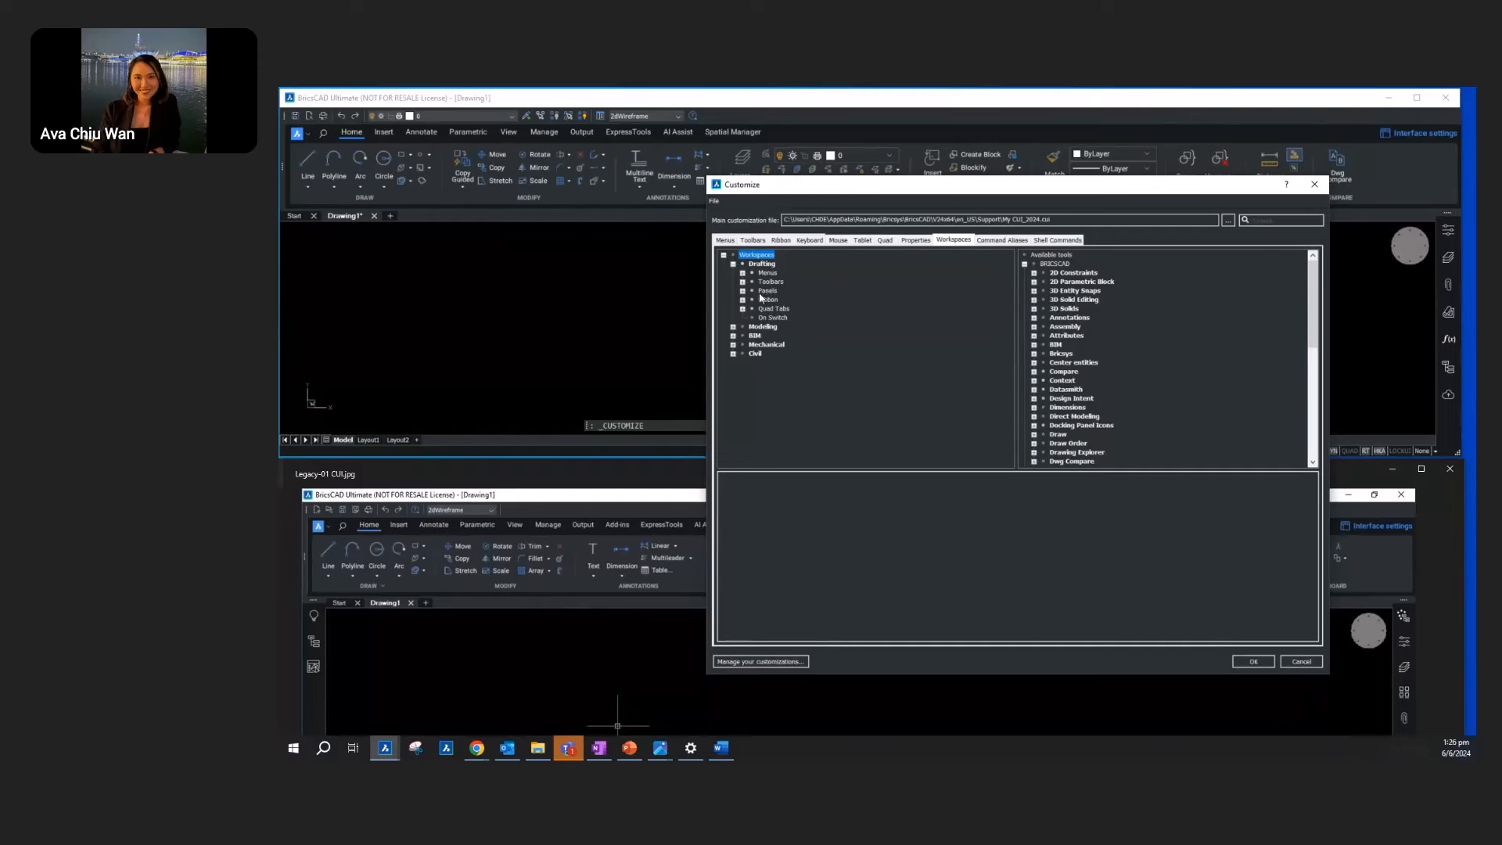
click(744, 274)
click(743, 273)
click(743, 300)
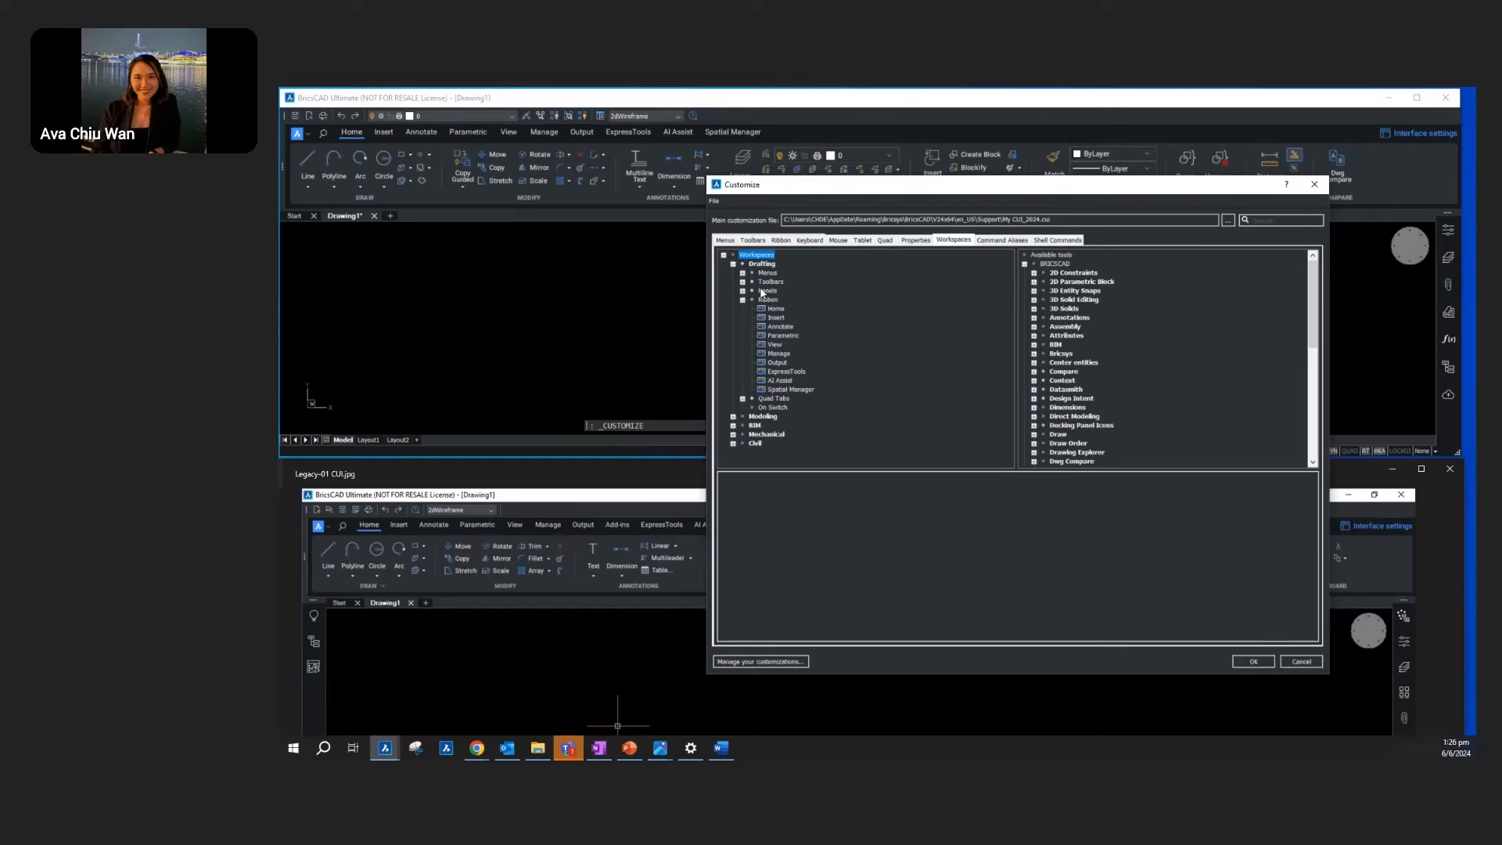
double_click(777, 310)
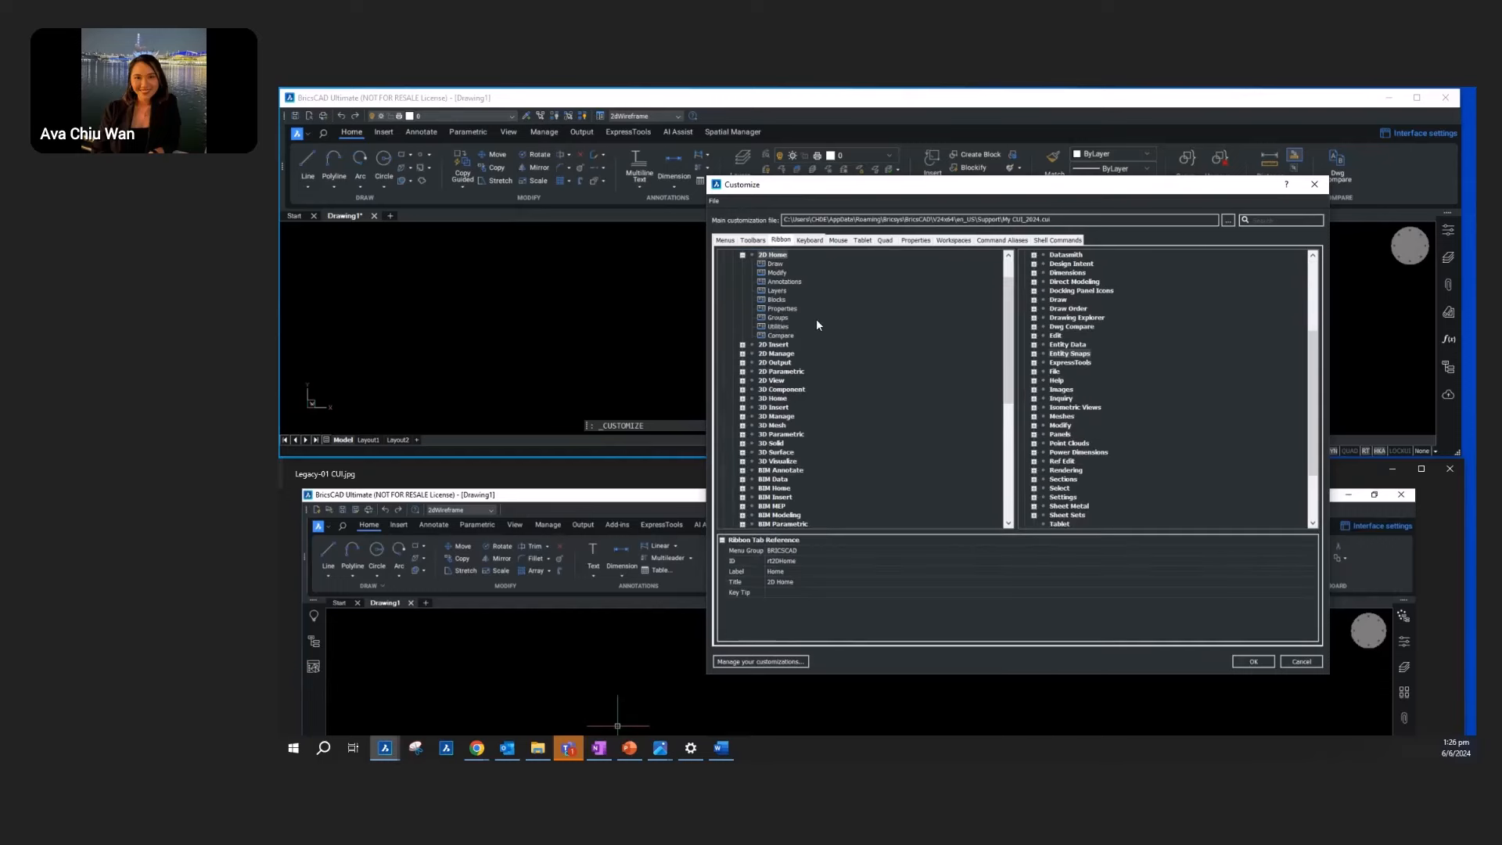
Step: Look through the list of ribbon tabs and the panels under 2D Home
scroll(762, 310, up, 2)
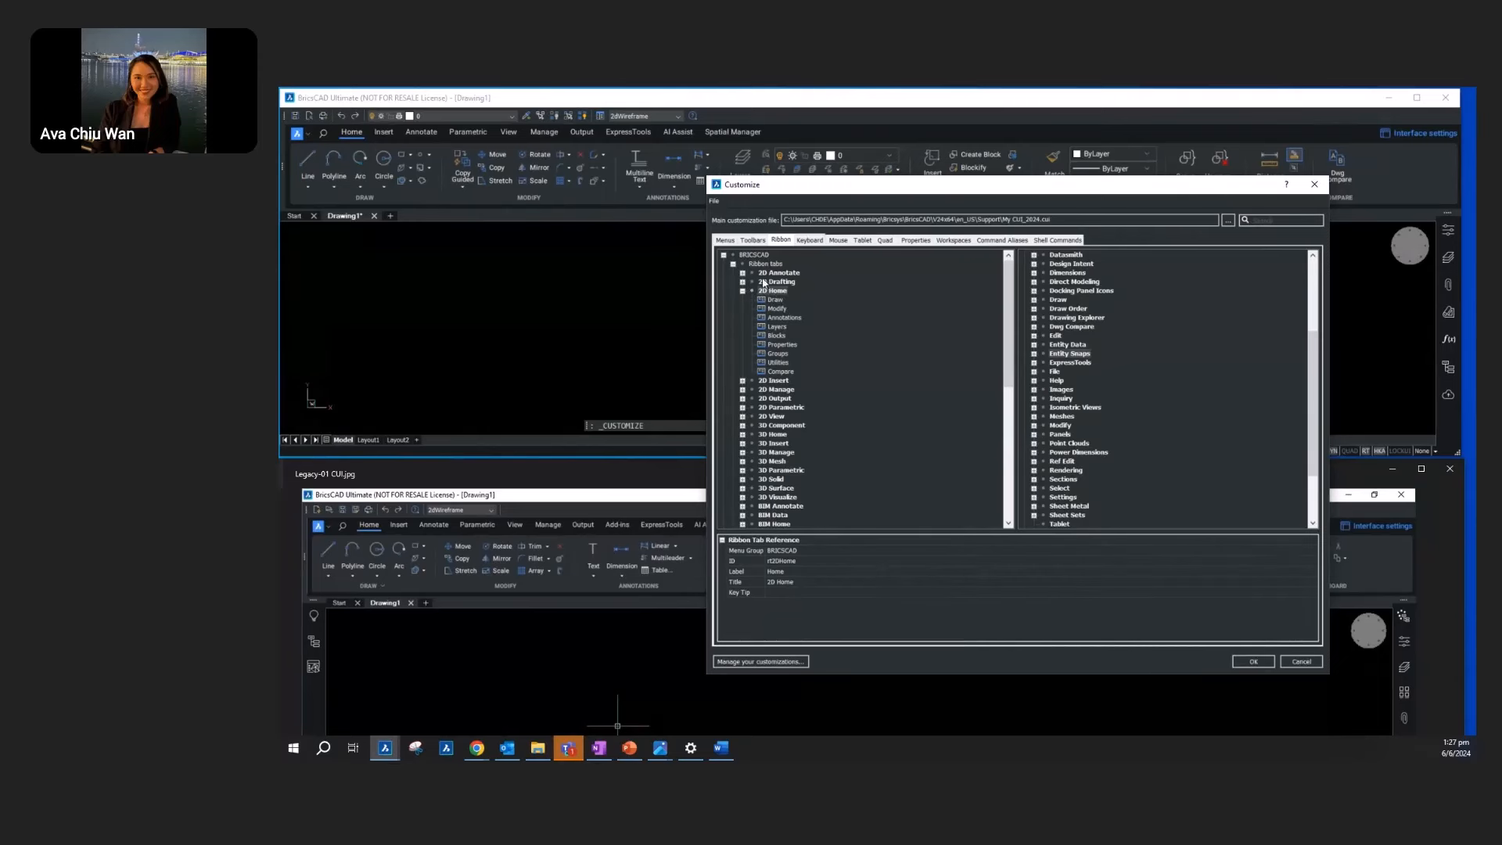
scroll(779, 391, down, 2)
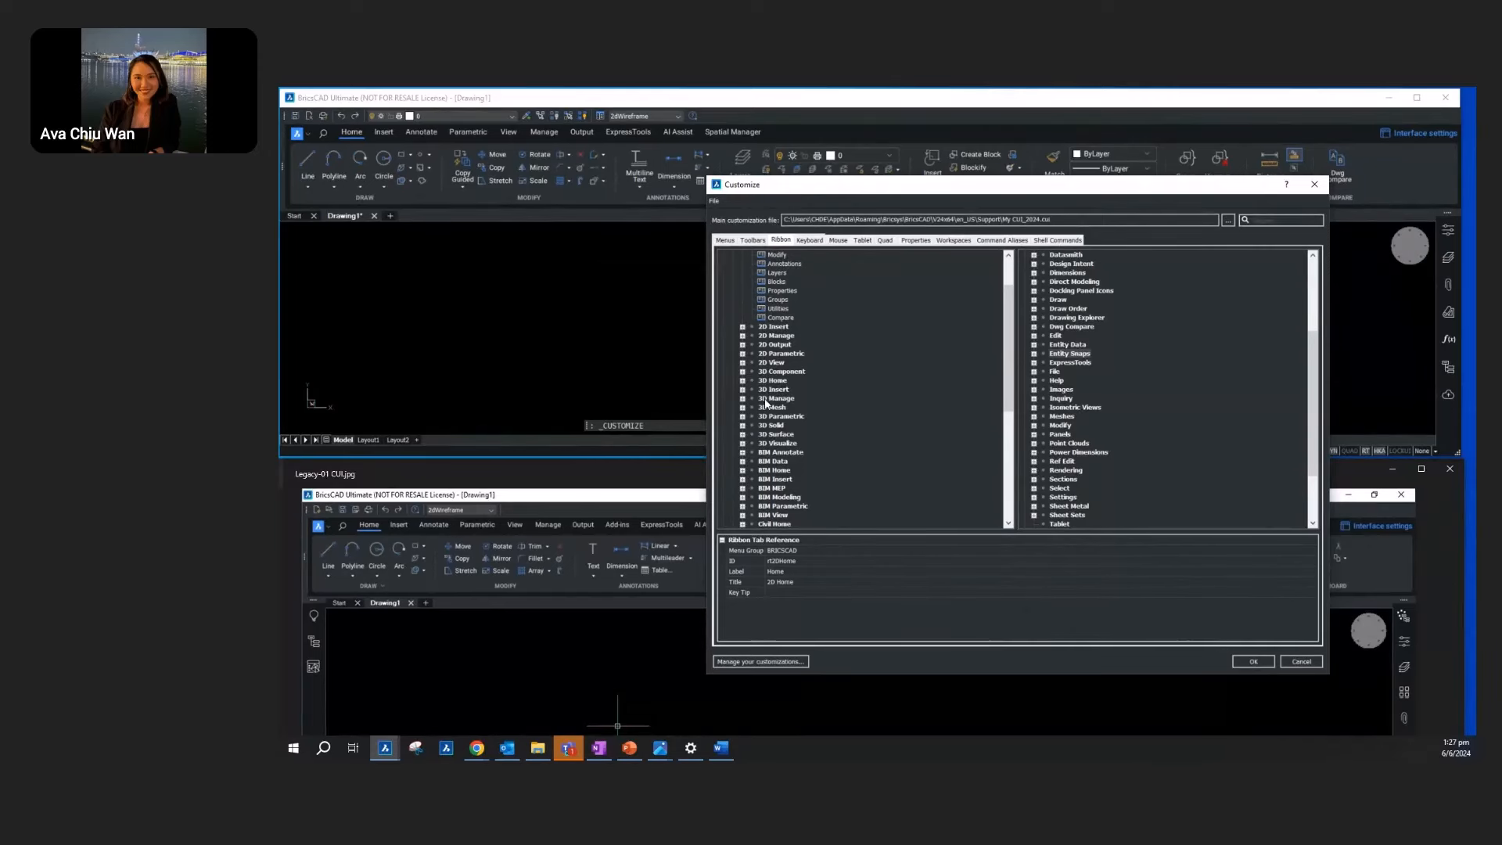
scroll(767, 401, down, 1)
scroll(769, 415, up, 1)
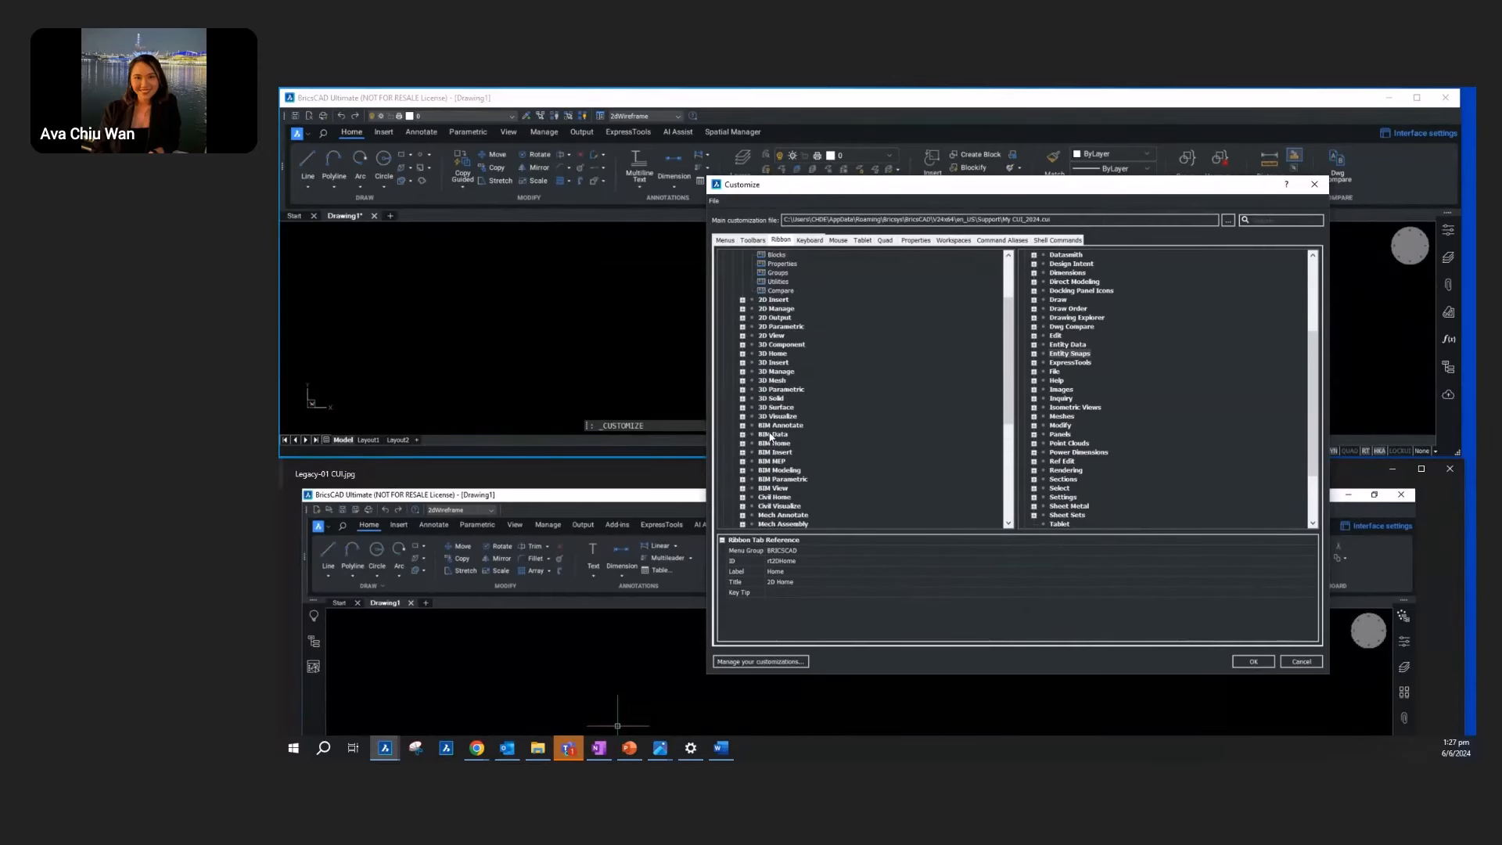
scroll(769, 436, up, 1)
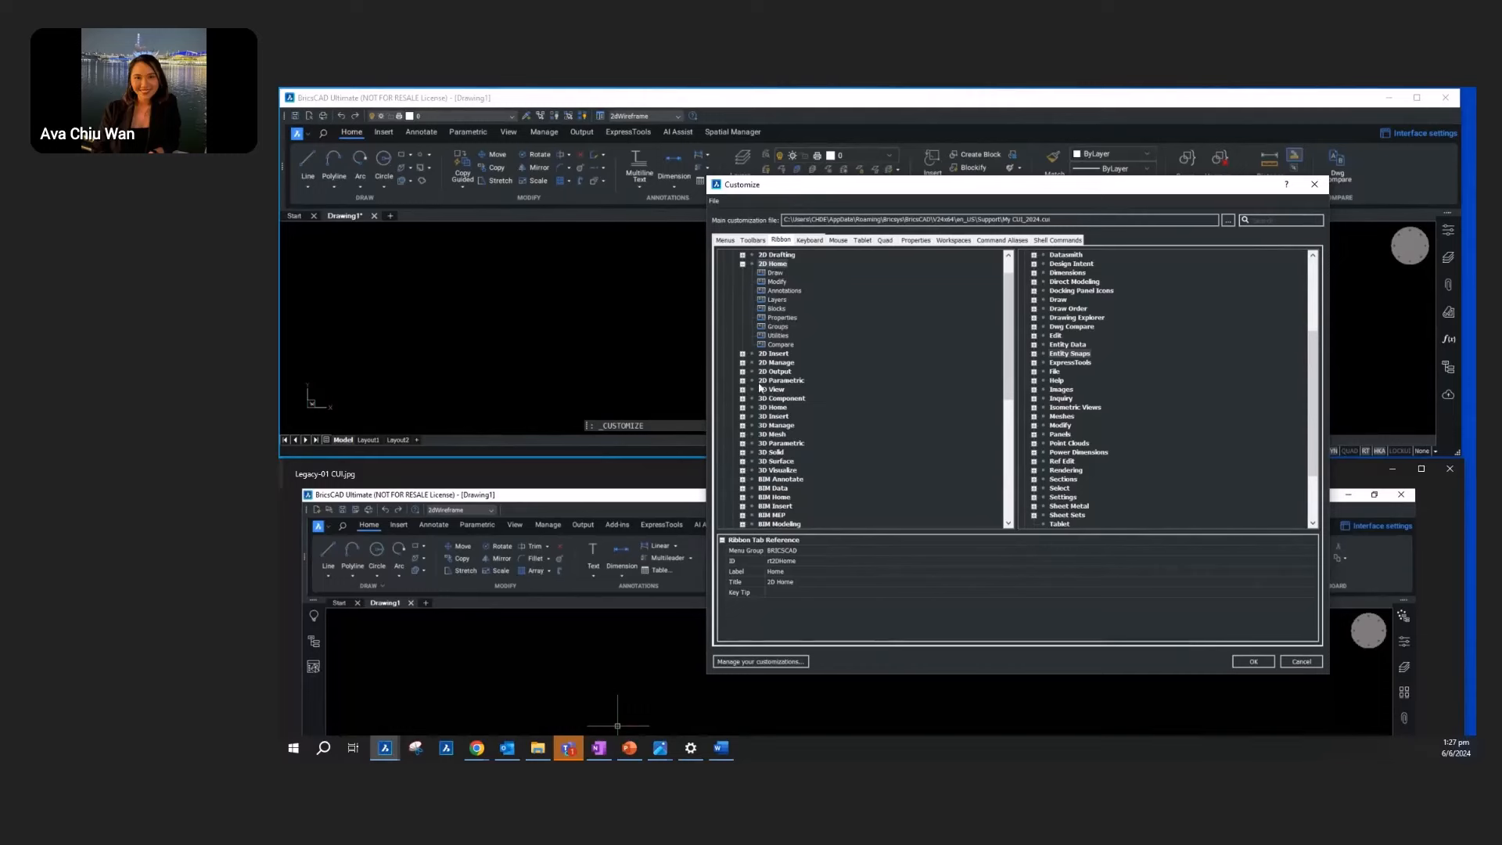
scroll(759, 368, up, 1)
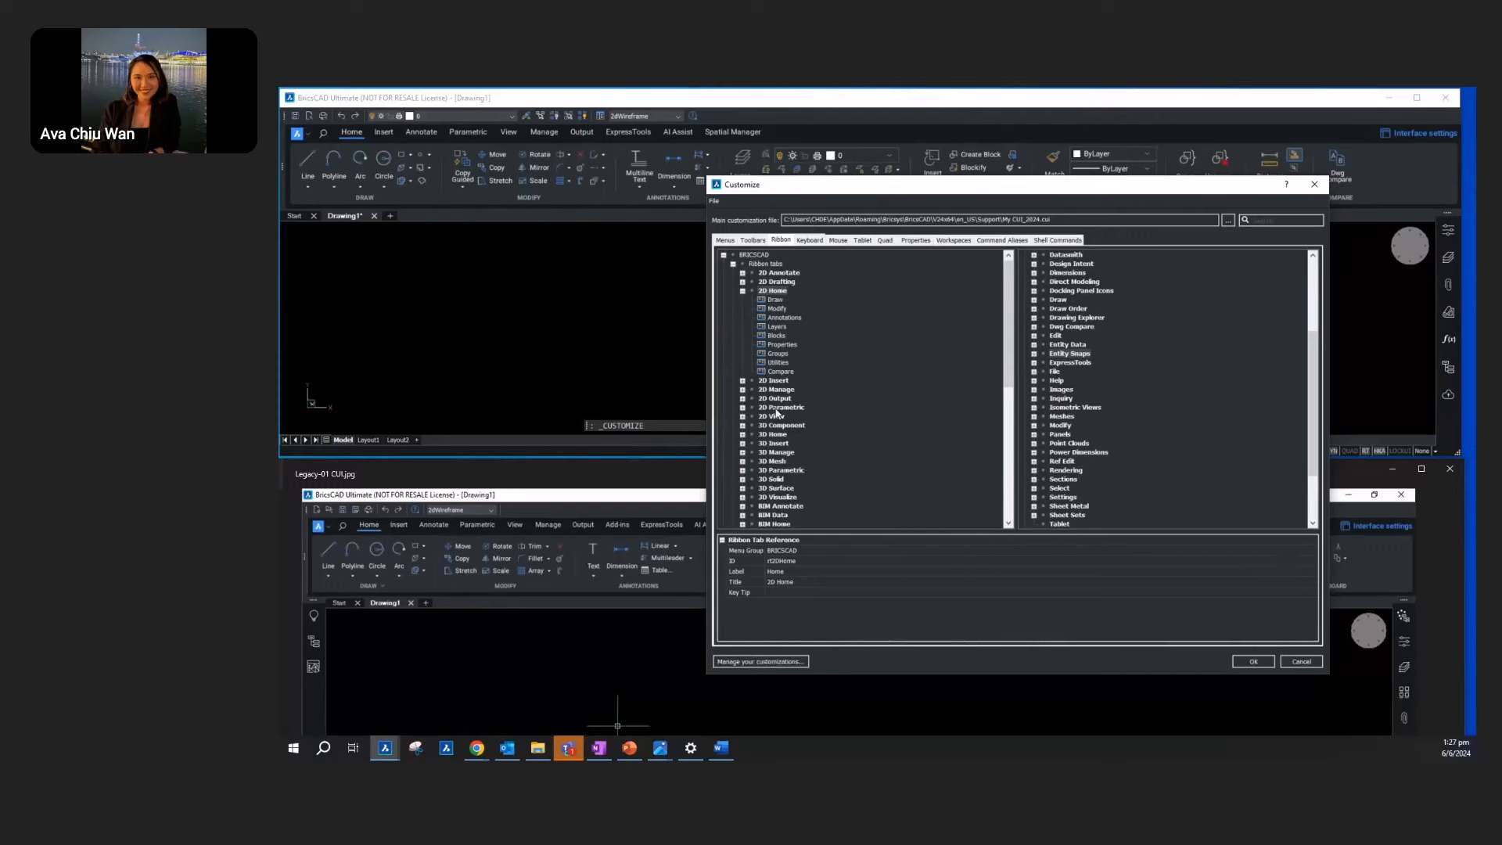
scroll(782, 502, down, 1)
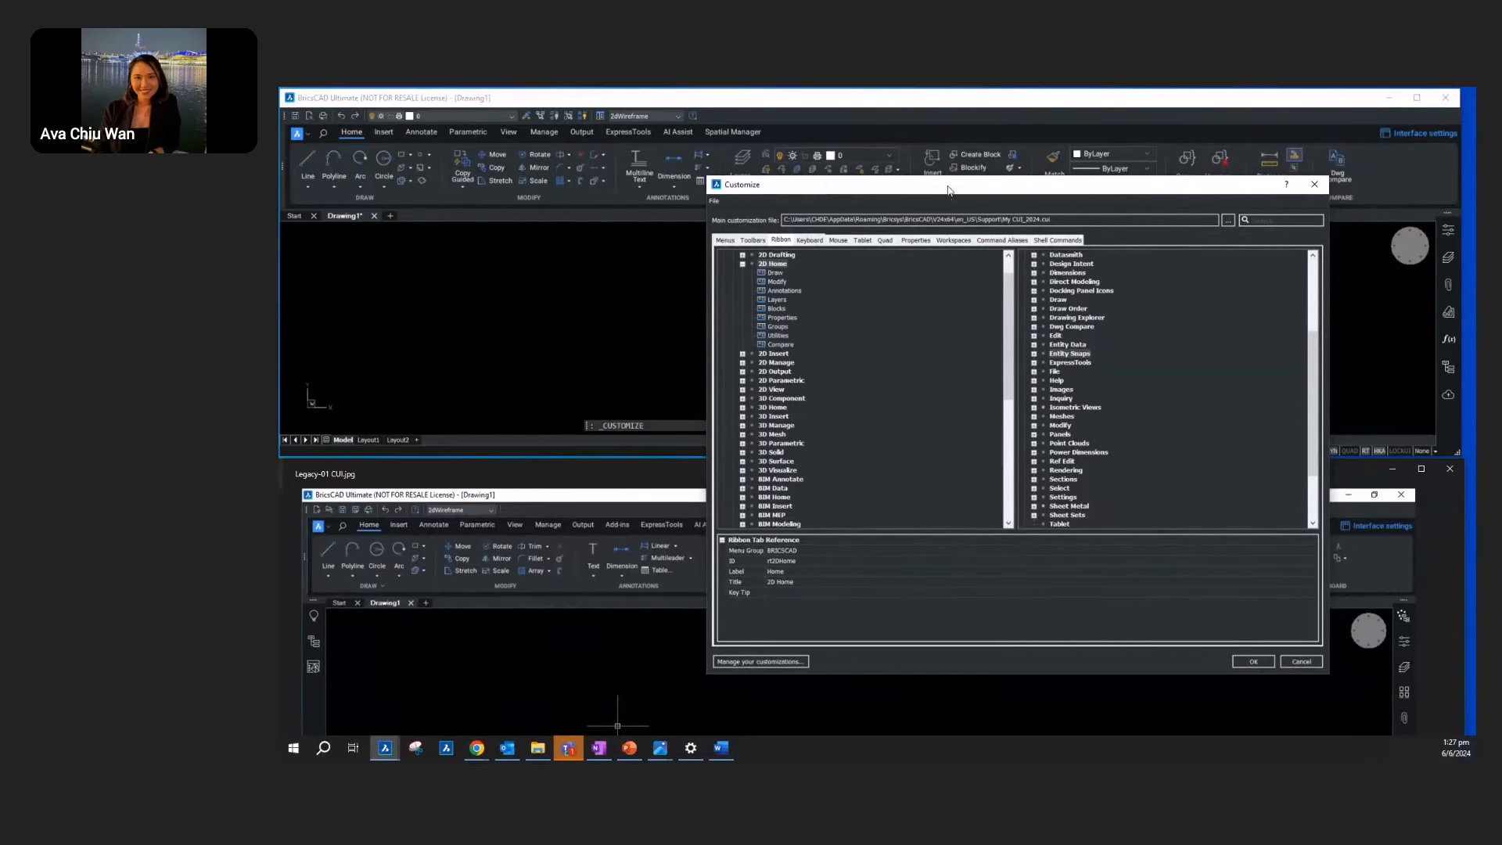
Step: Move the Customize dialog up to uncover the legacy ribbon image, and show the definition of 2D Home's Draw panel
drag(956, 207, 991, 112)
scroll(829, 207, up, 1)
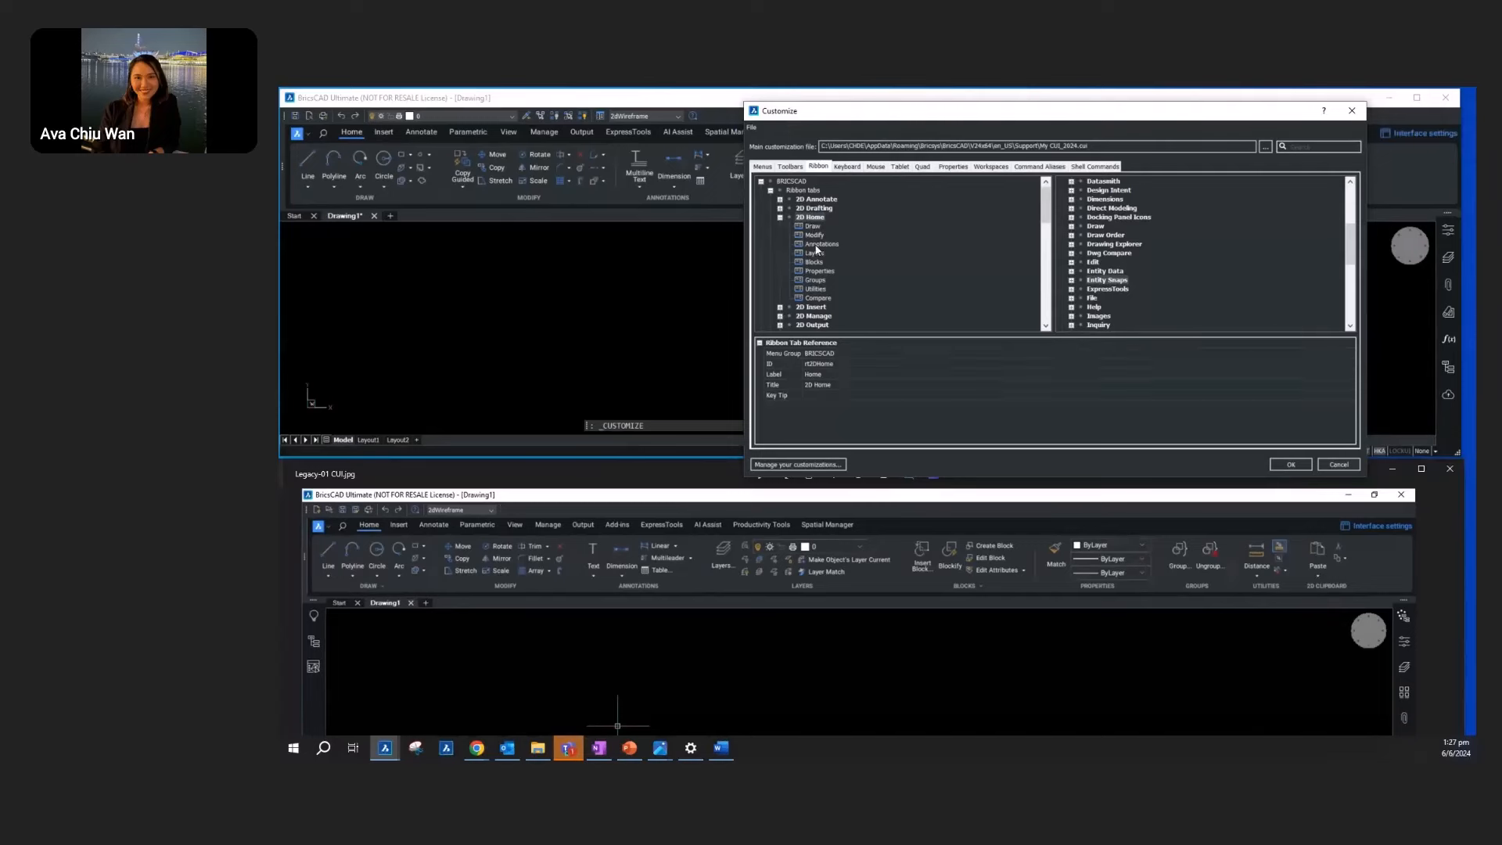
click(813, 227)
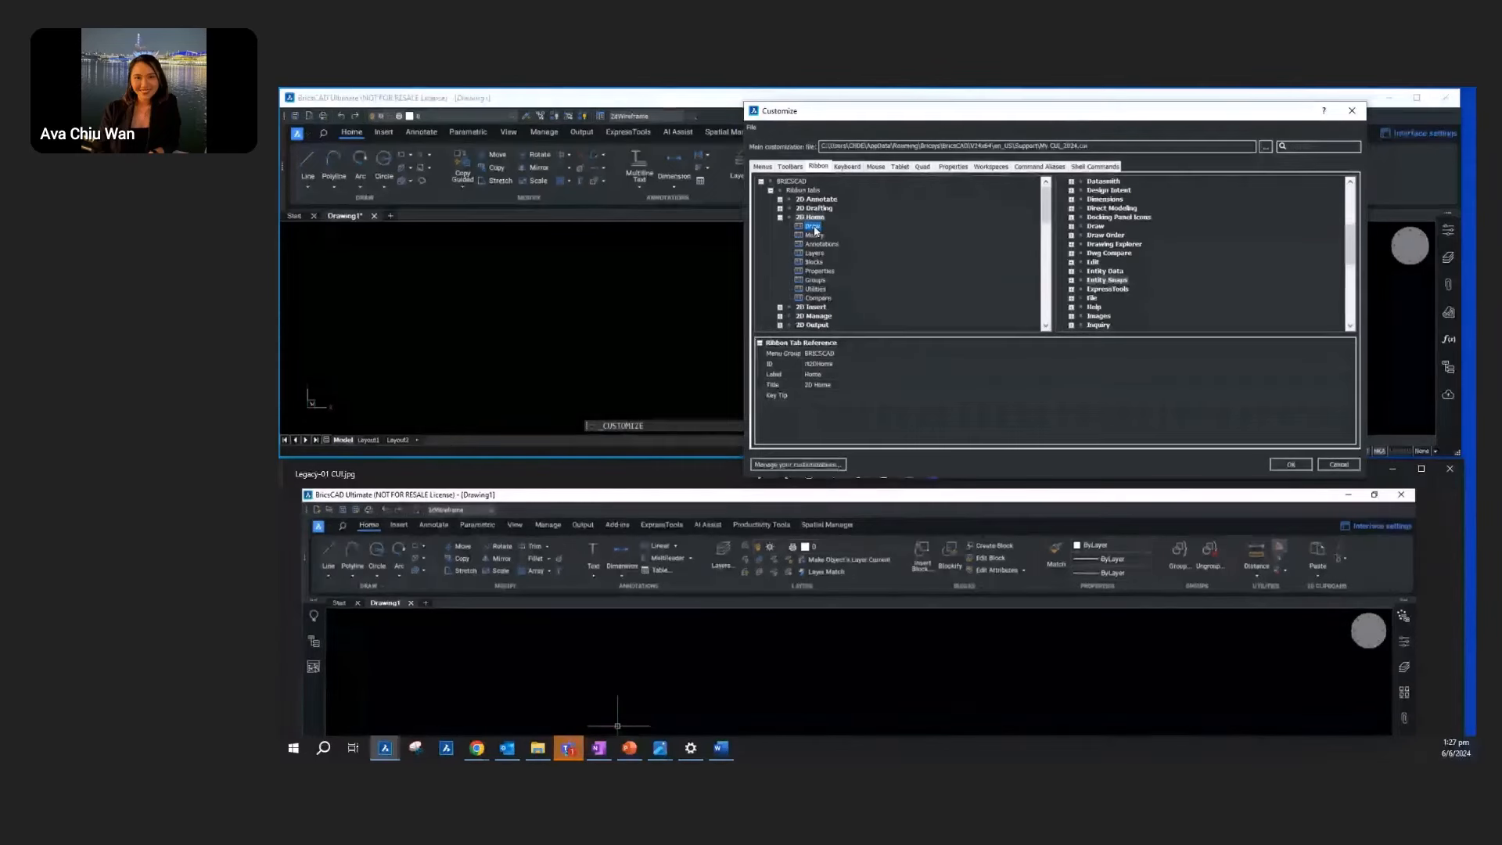
right_click(815, 228)
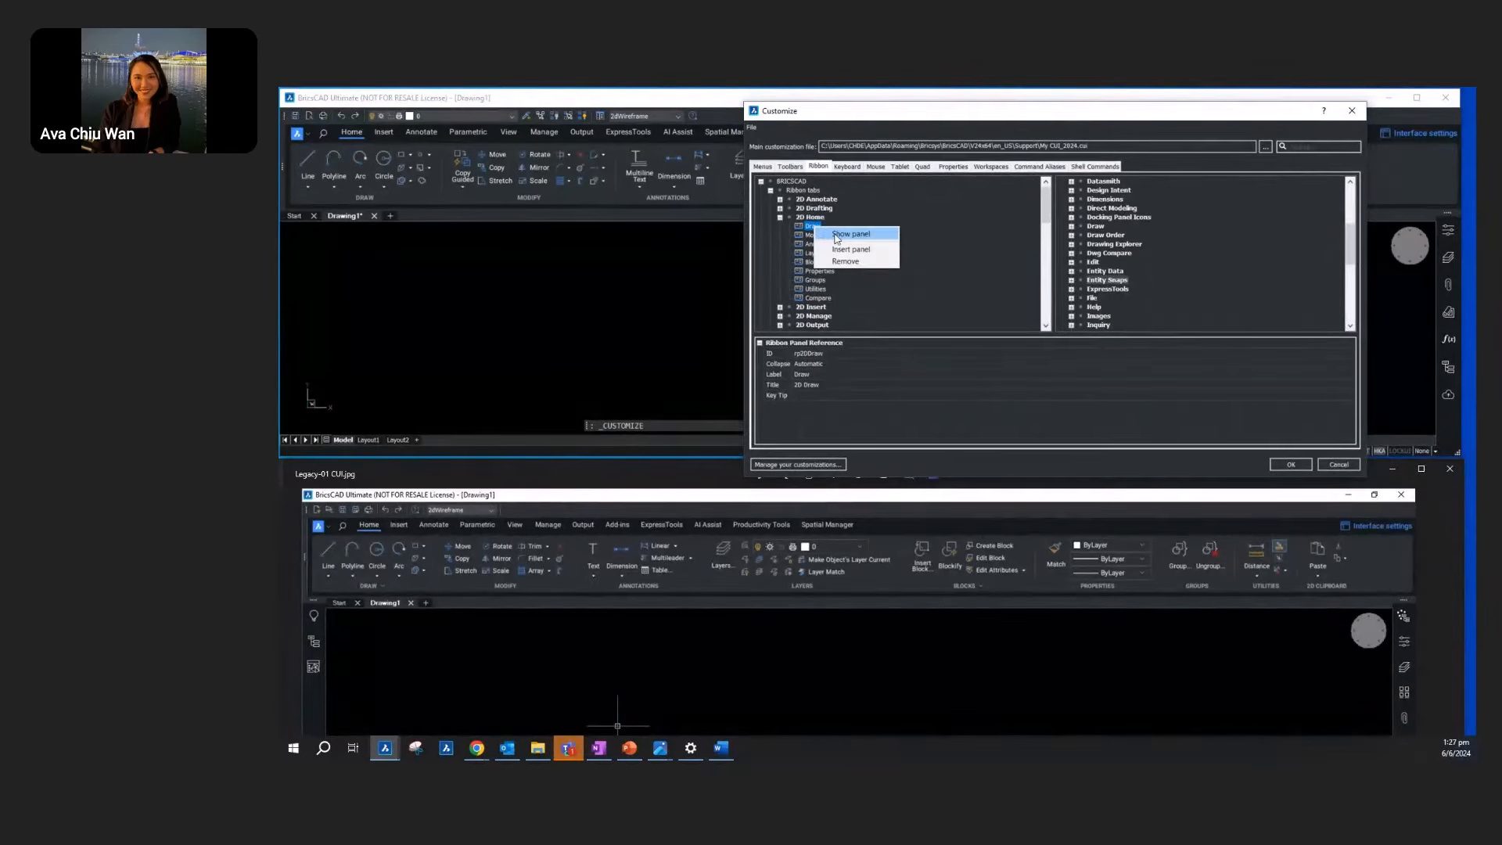
click(834, 235)
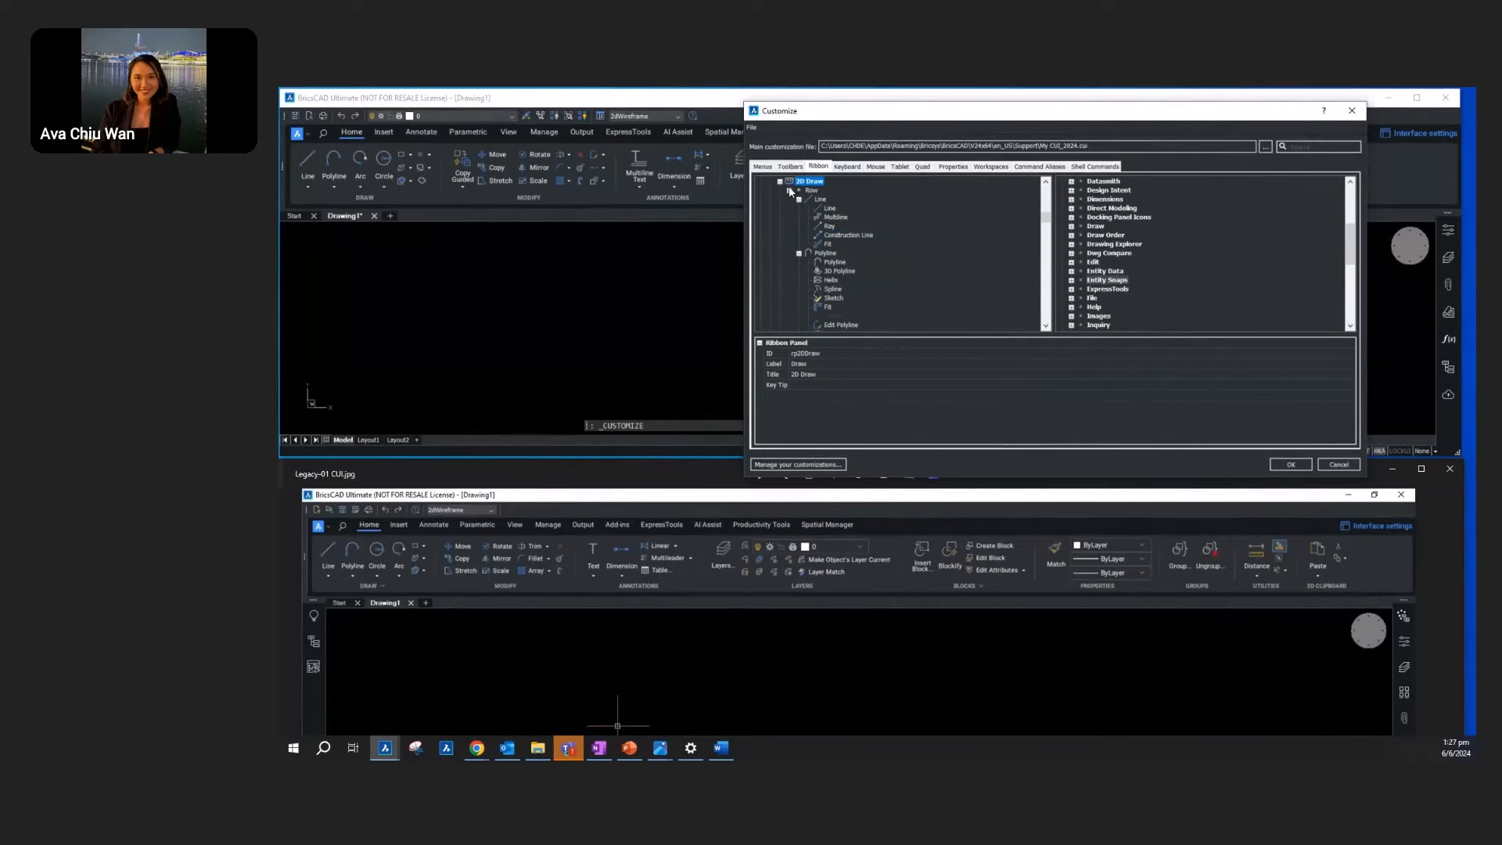
scroll(806, 225, up, 4)
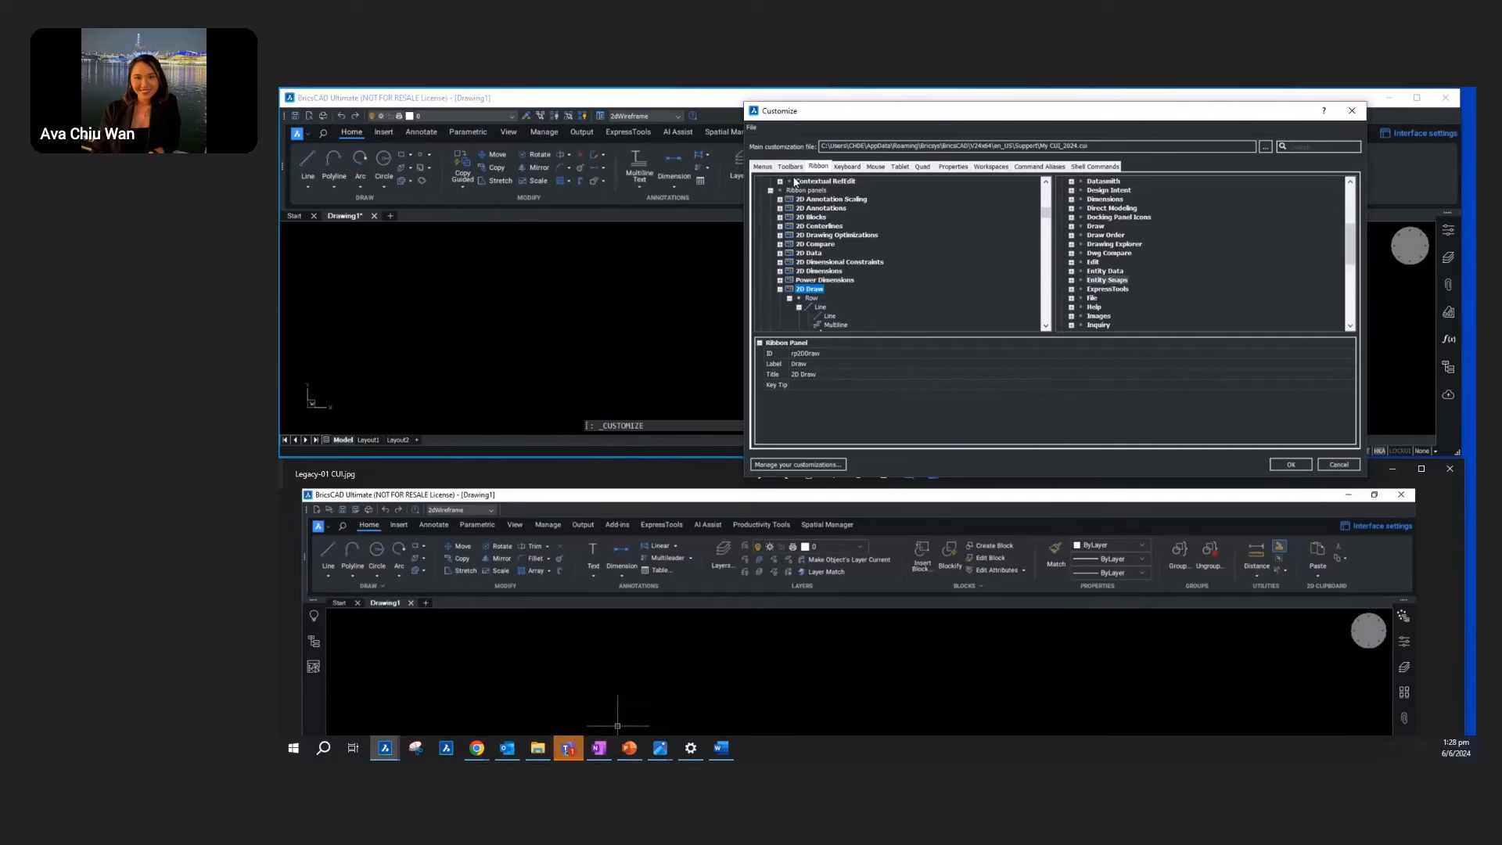
scroll(811, 287, down, 3)
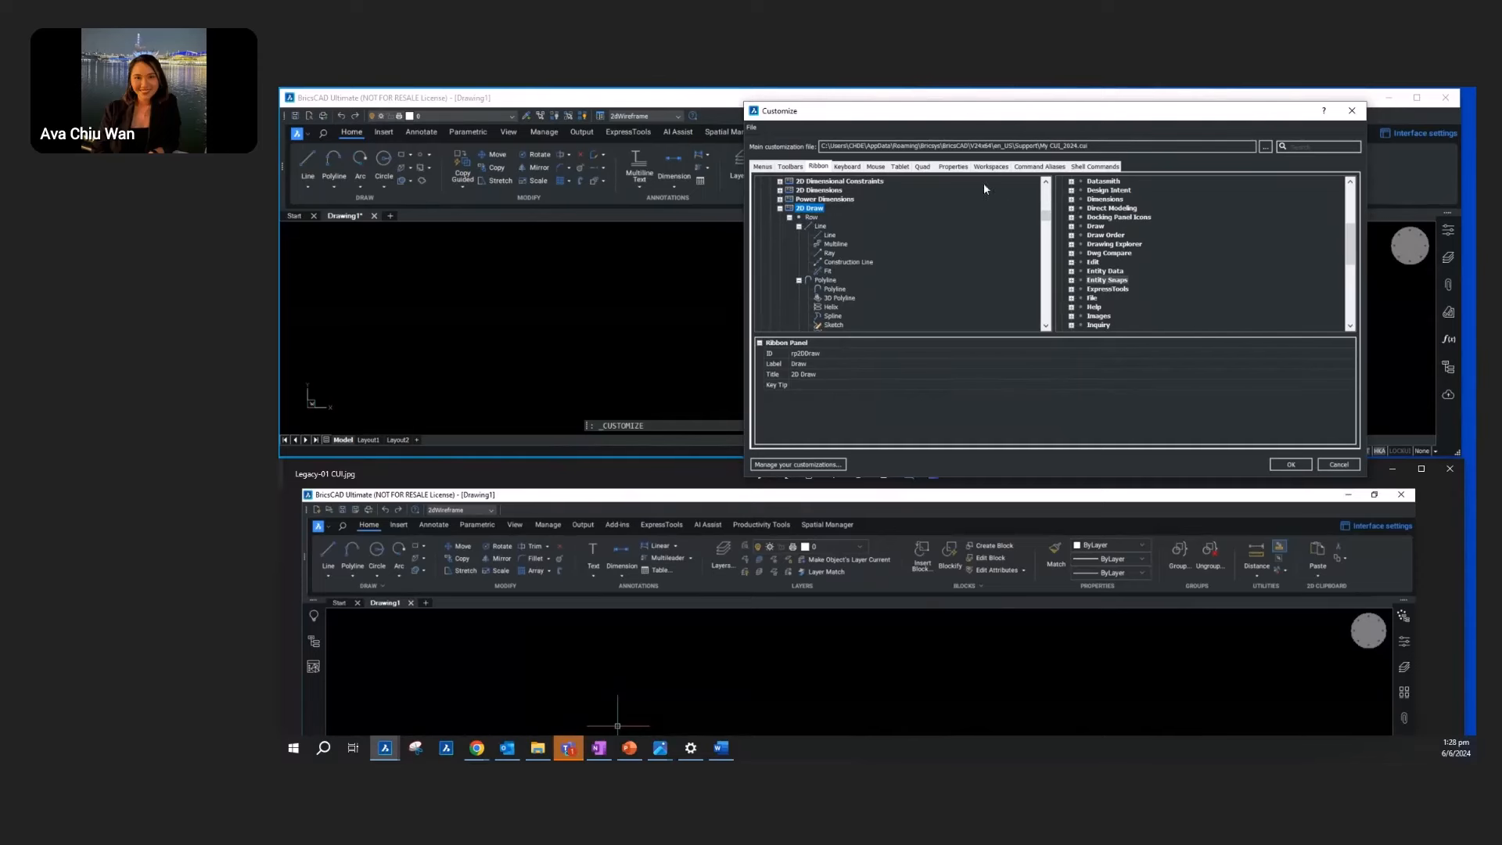
Step: Collapse the Line, Polyline, Arc and Circle groups in the 2D Draw panel and move Circle ahead of Arc
click(799, 227)
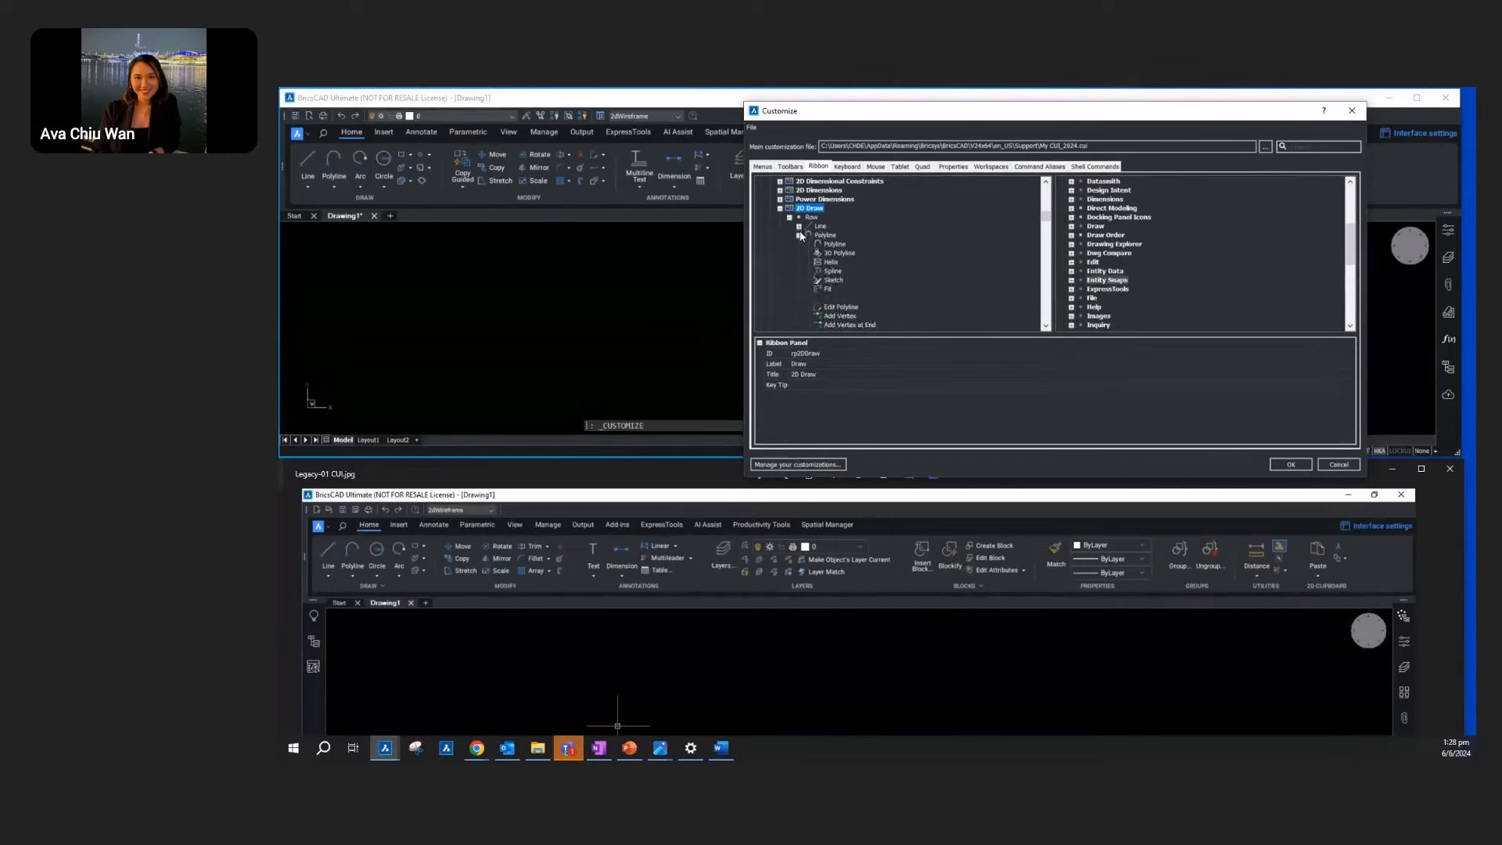
click(799, 236)
click(798, 244)
click(799, 254)
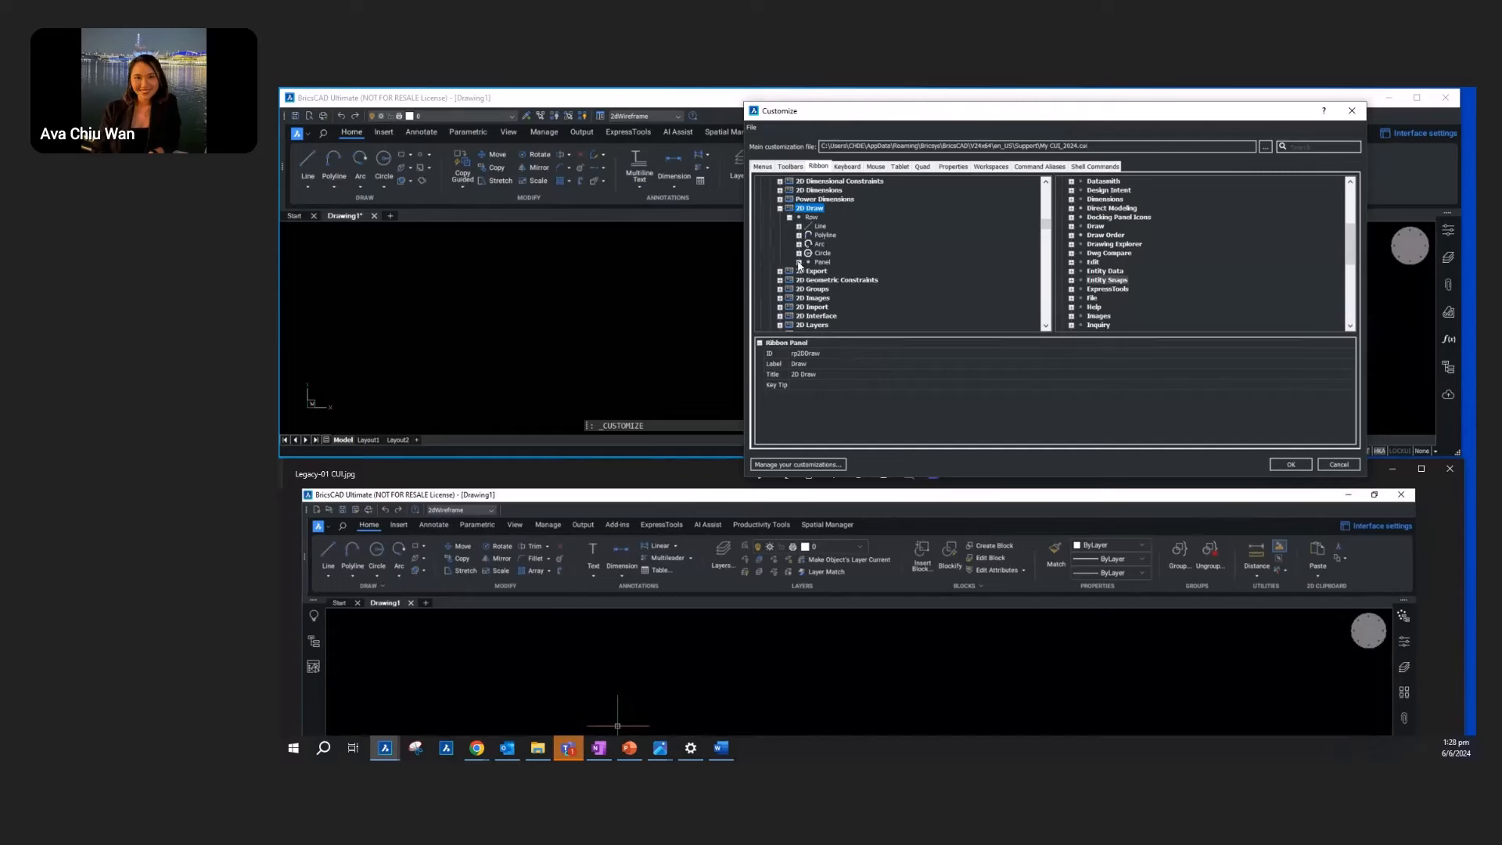
scroll(800, 266, down, 1)
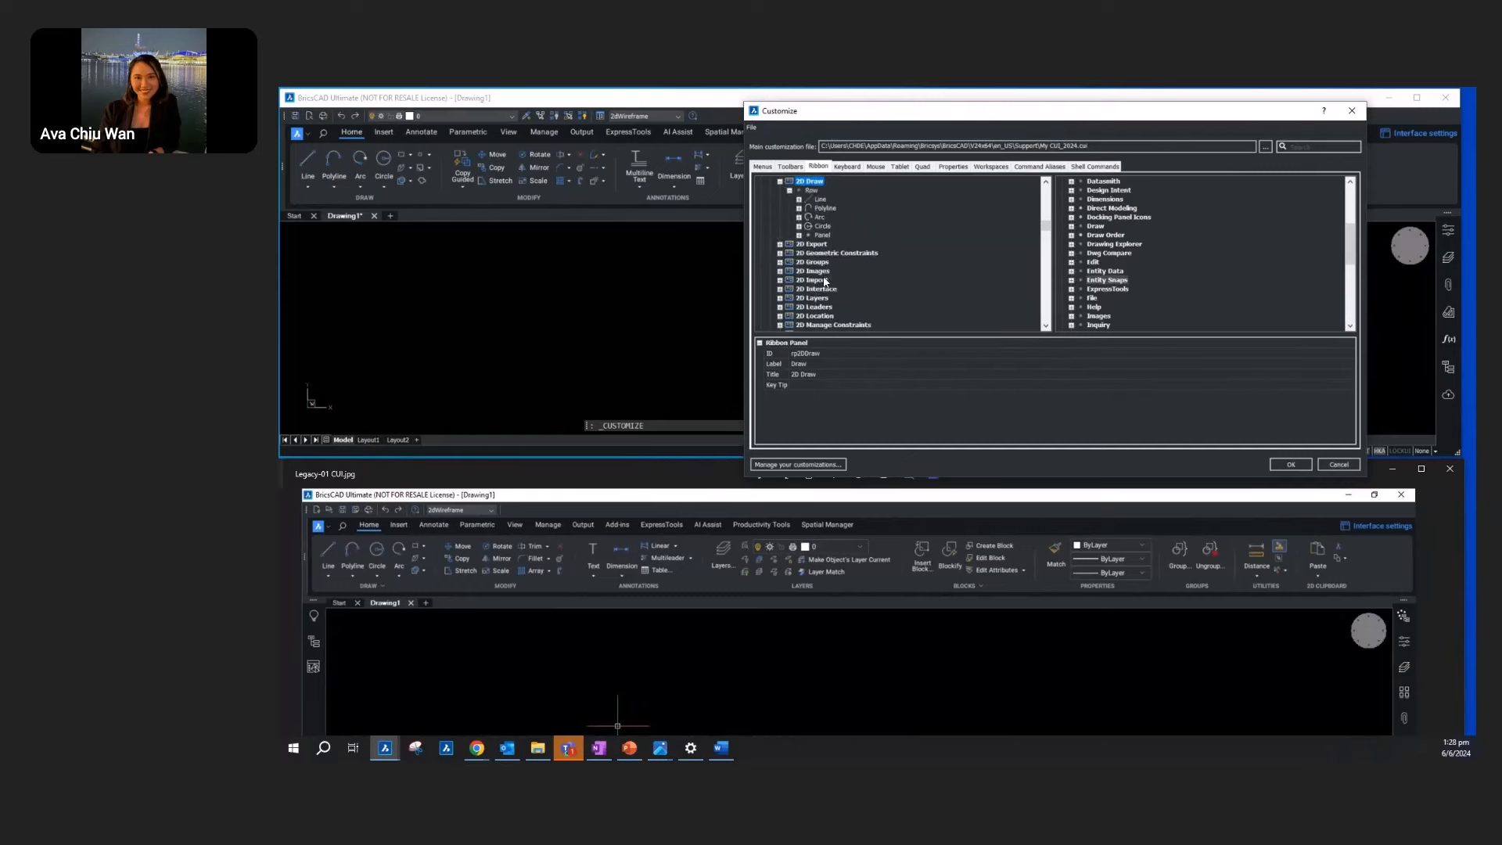
scroll(824, 281, up, 1)
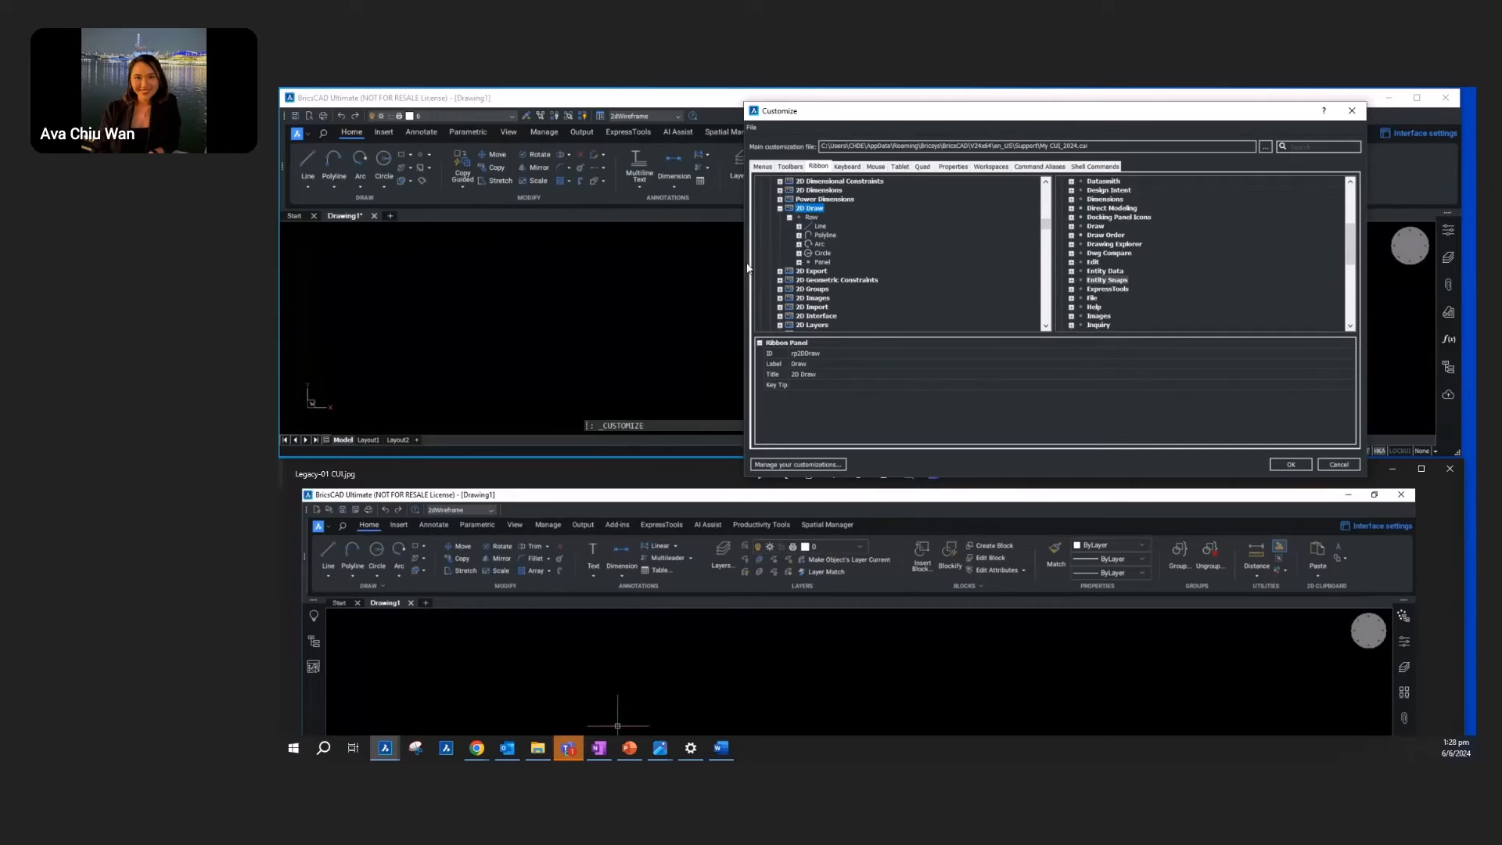
drag(826, 255, 823, 249)
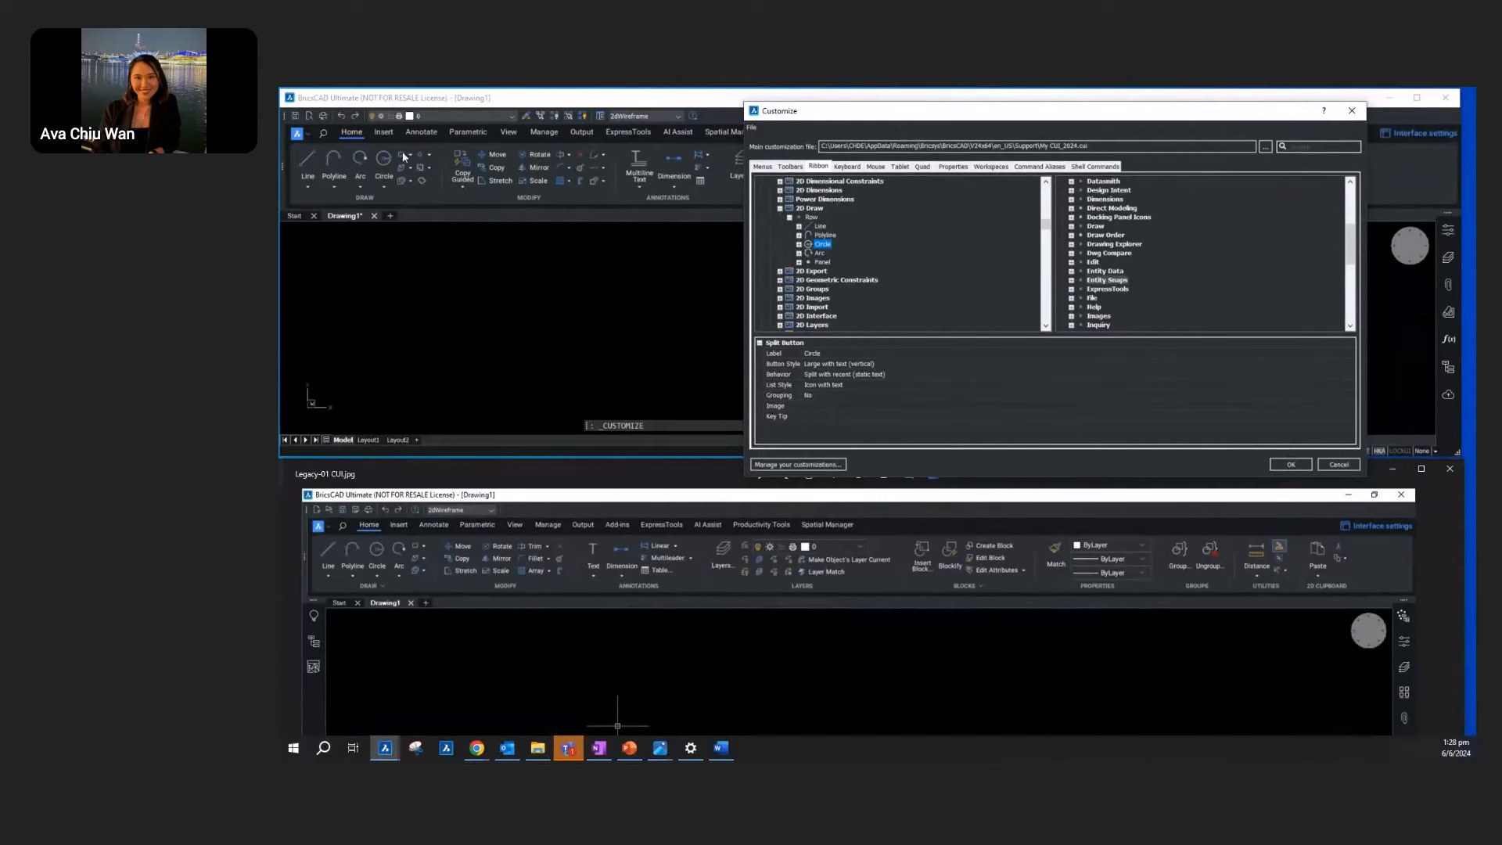
Step: Expand the nested Panel of 2D Draw and collapse its Polygon, Point, Ellipse, Wipeout/Region and Hatch groups to compare its rows
click(800, 262)
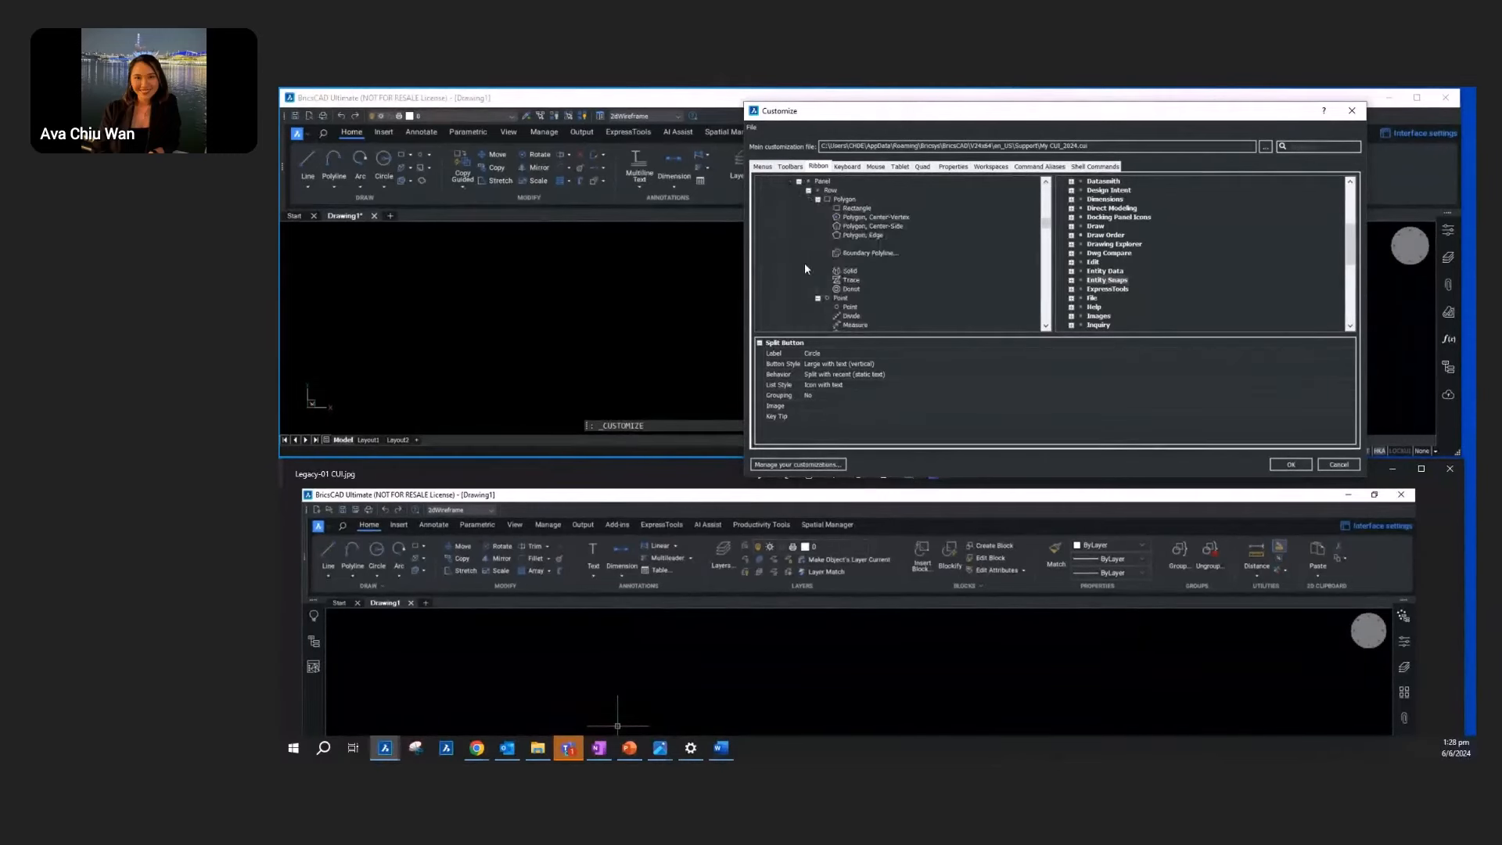
click(818, 199)
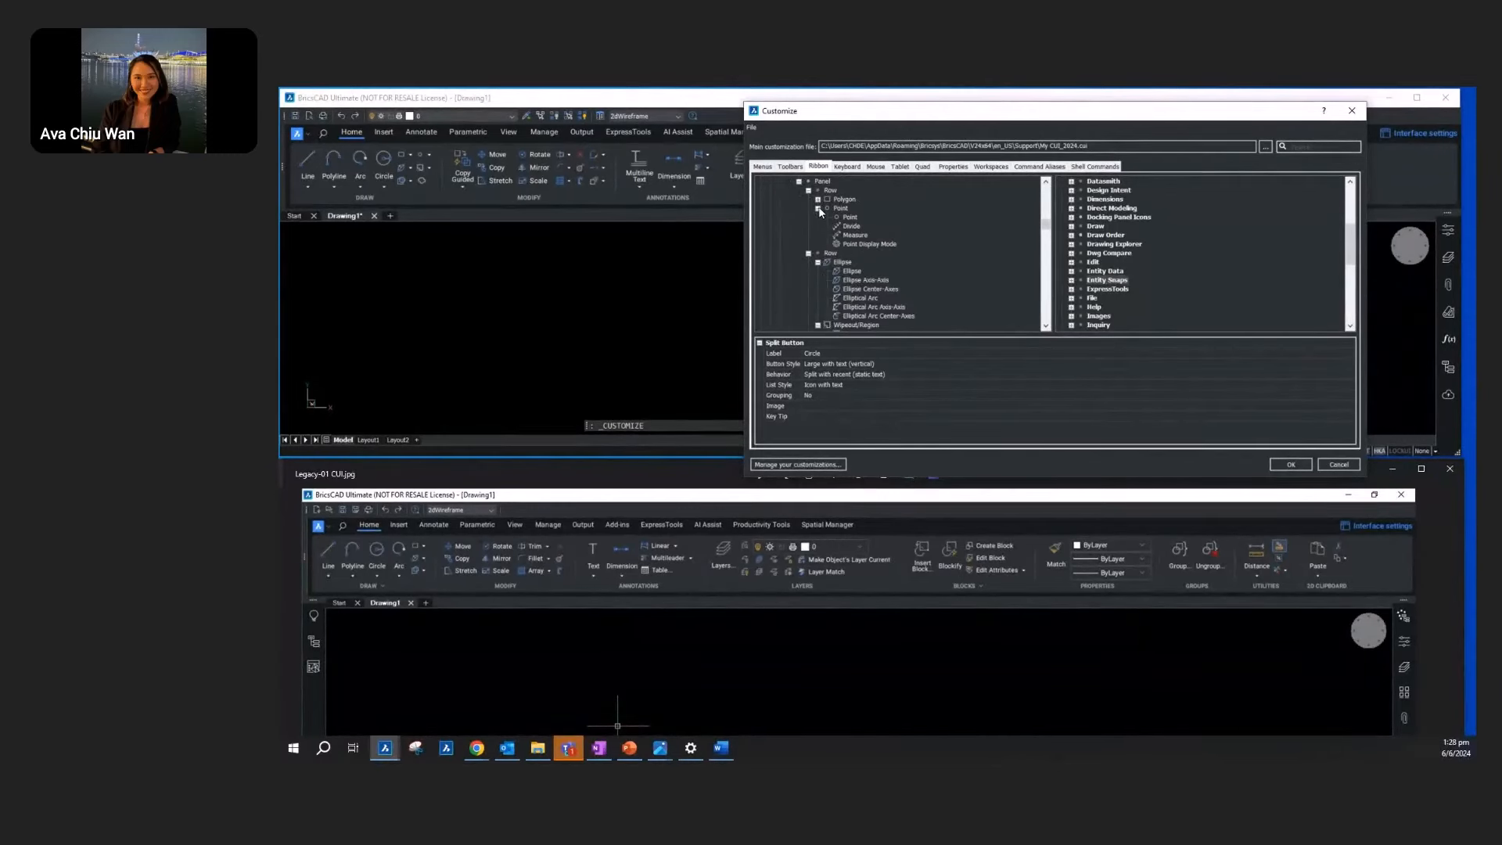
click(818, 208)
click(818, 226)
click(817, 235)
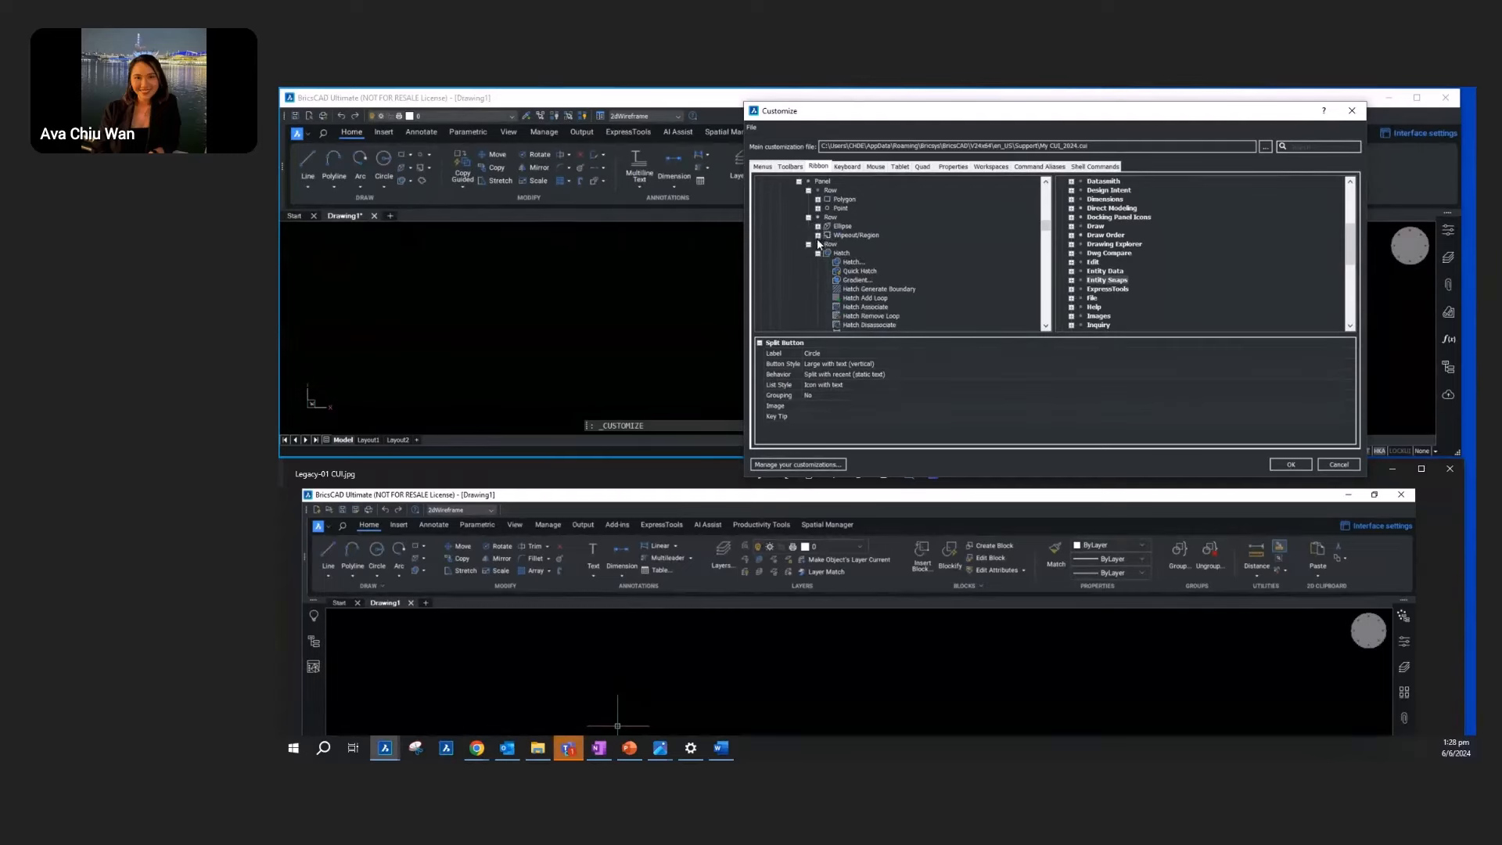
click(818, 253)
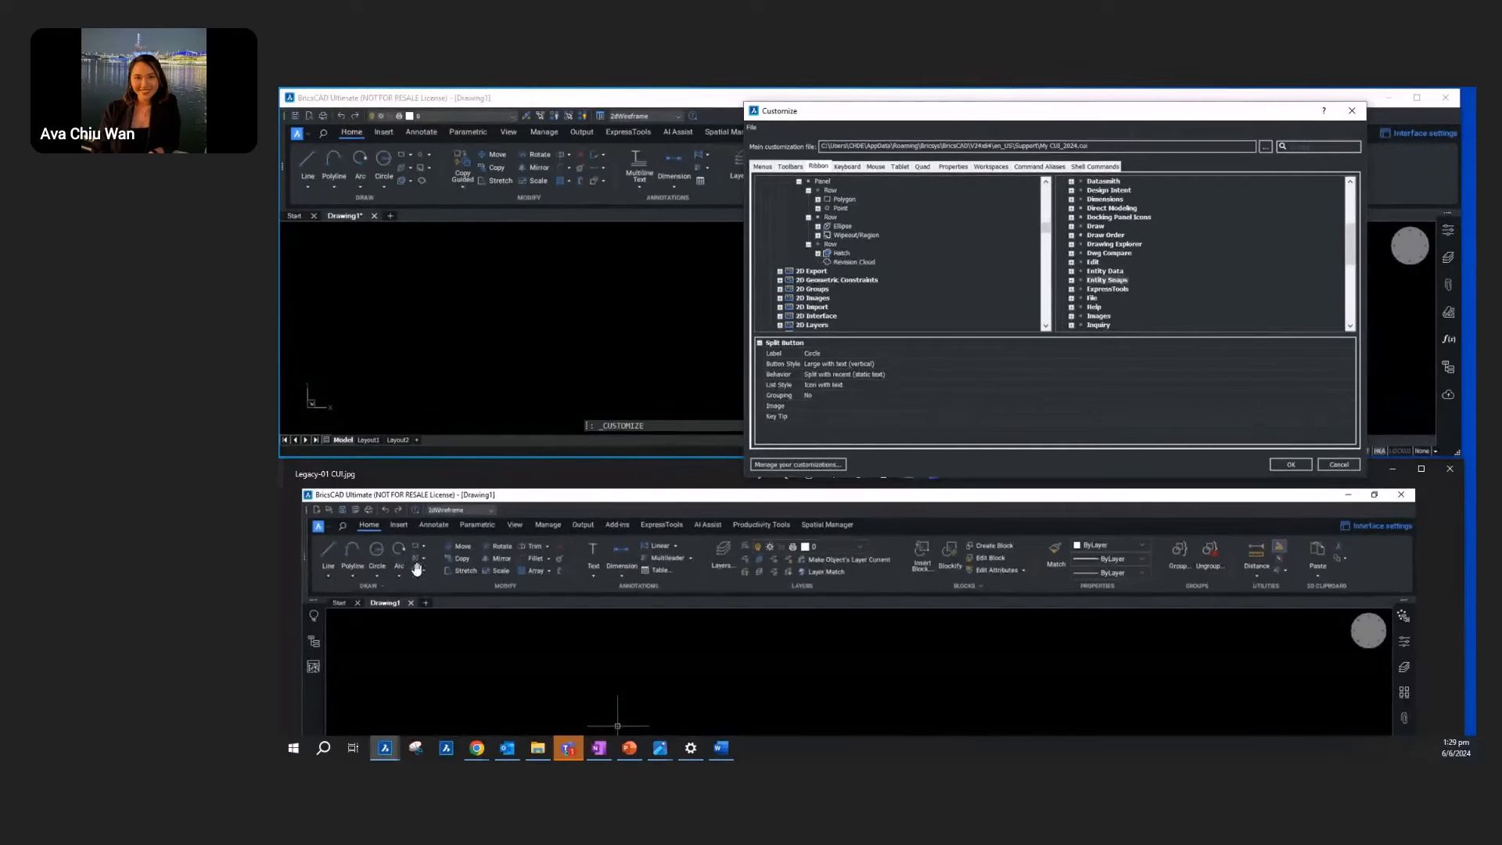
Step: Delete Point, Wipeout/Region and Revision Cloud from the nested panel of 2D Draw and apply the customization
scroll(843, 238, up, 1)
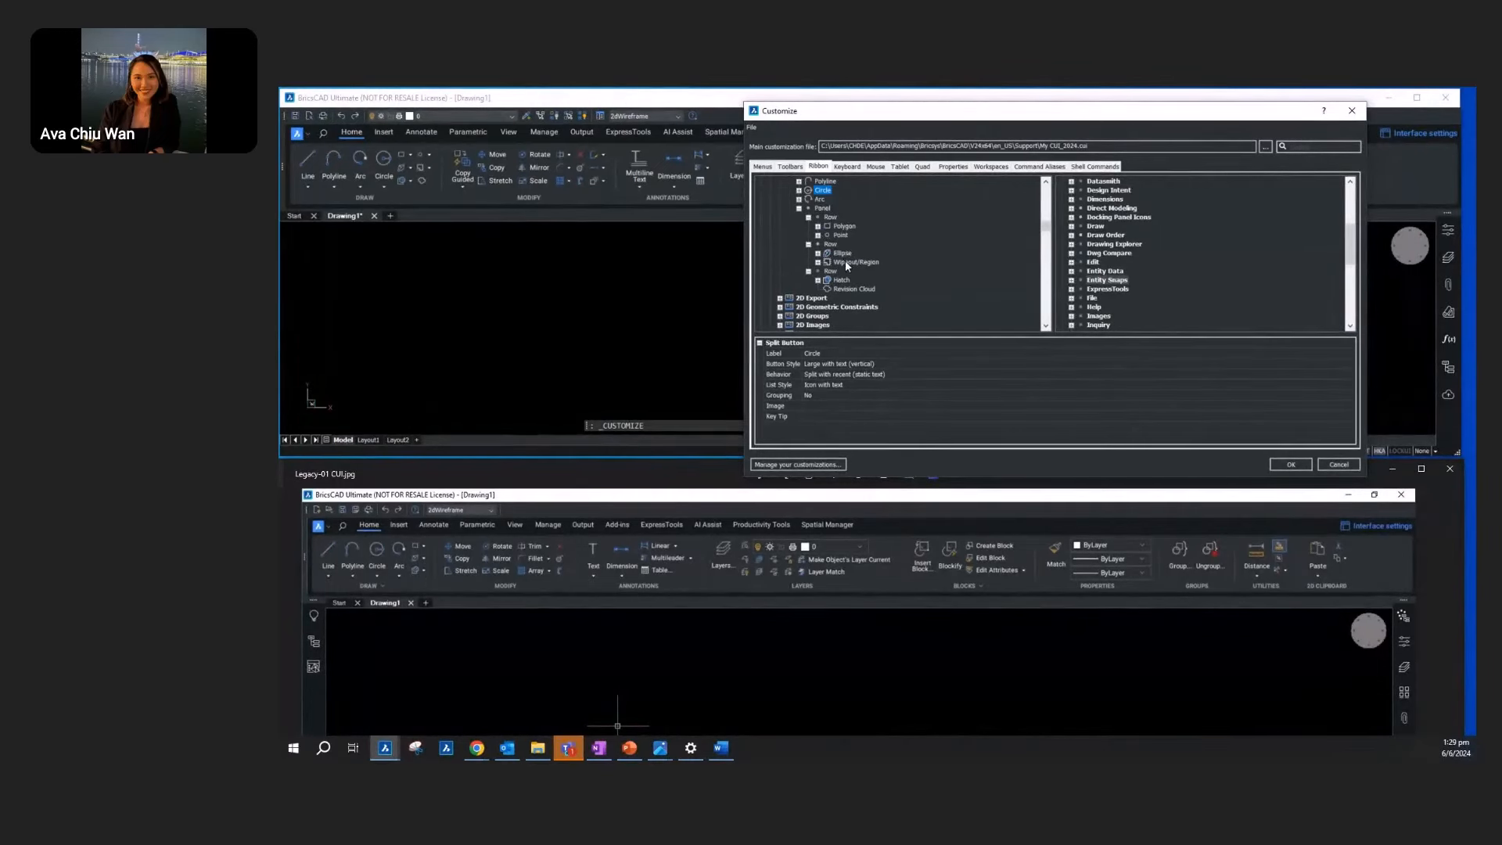
click(841, 235)
right_click(842, 237)
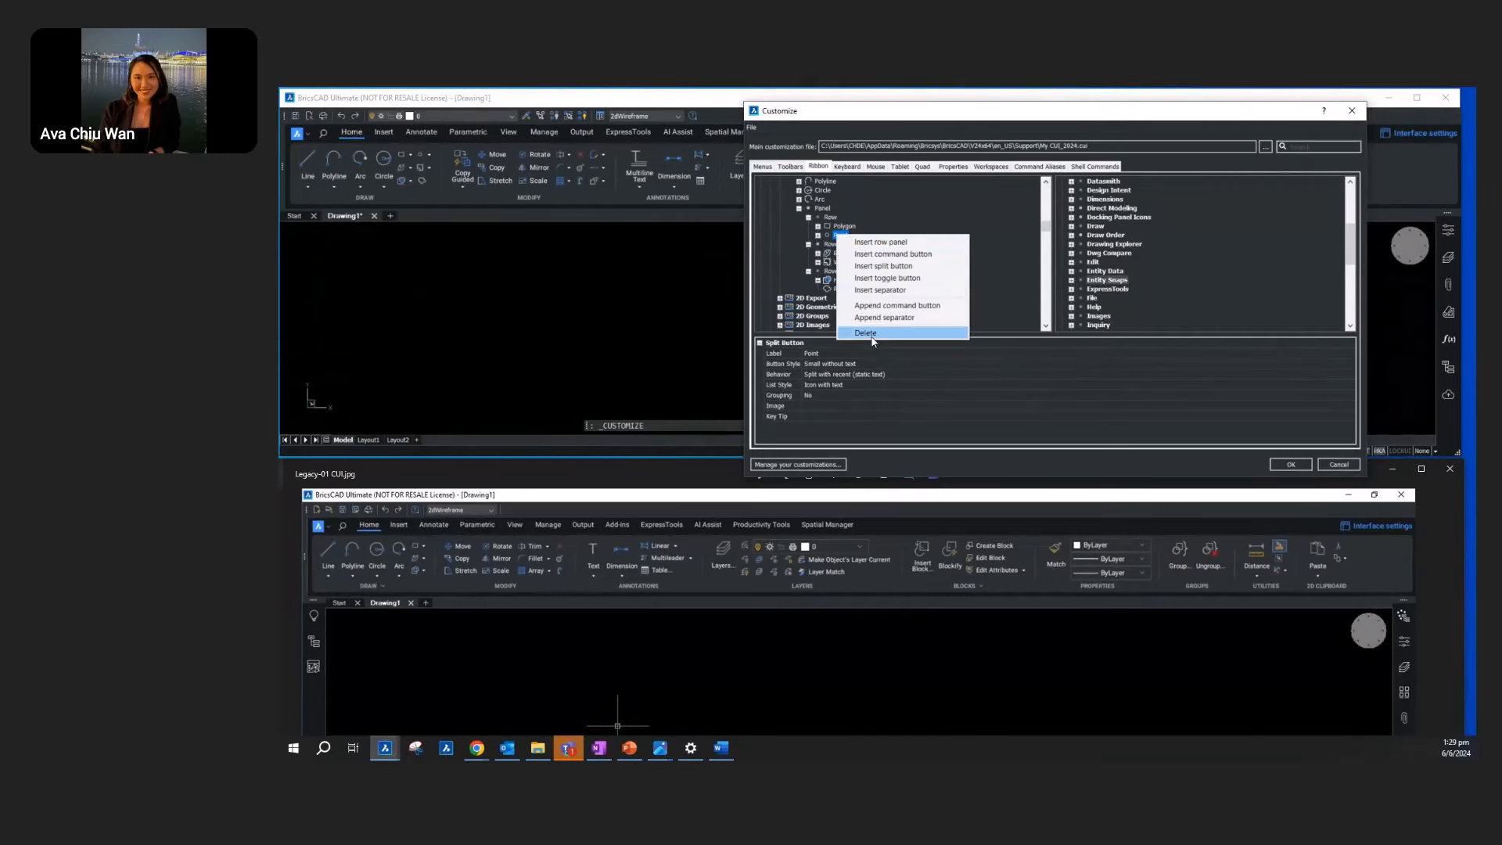
click(871, 334)
right_click(837, 254)
click(861, 342)
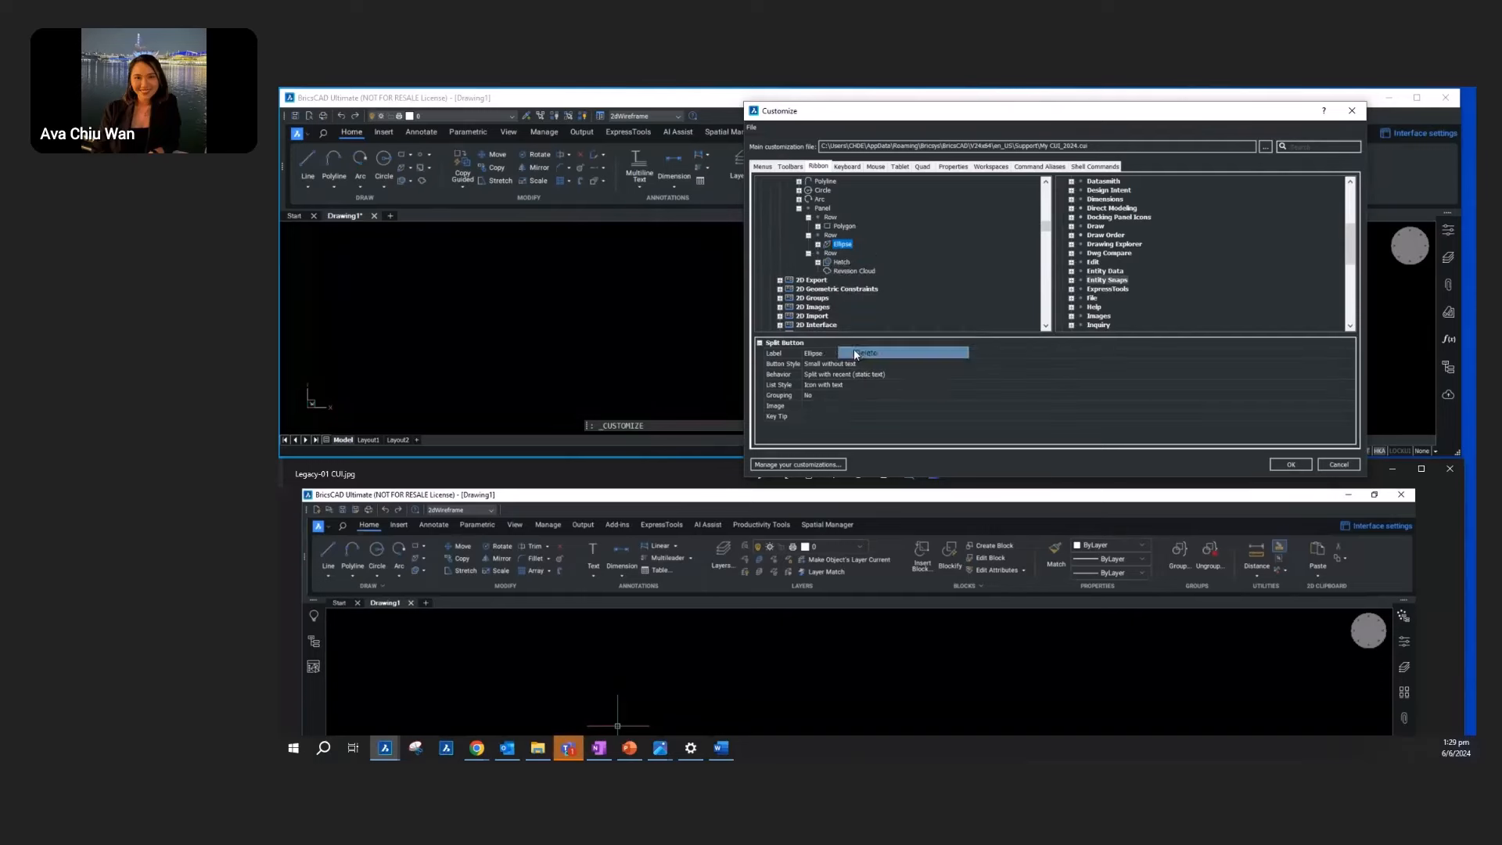
right_click(842, 269)
click(869, 341)
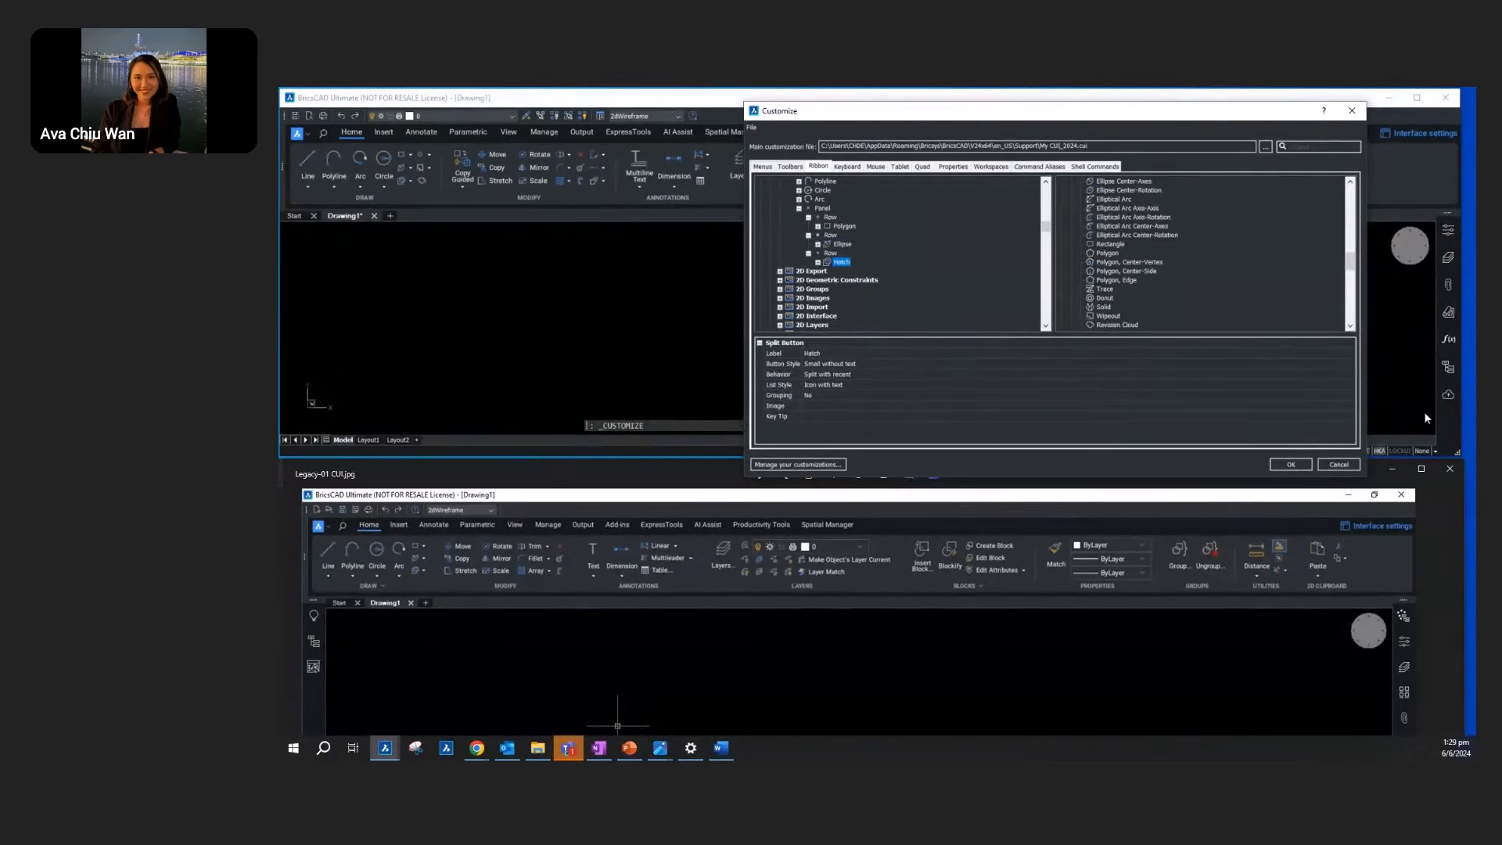
click(1299, 468)
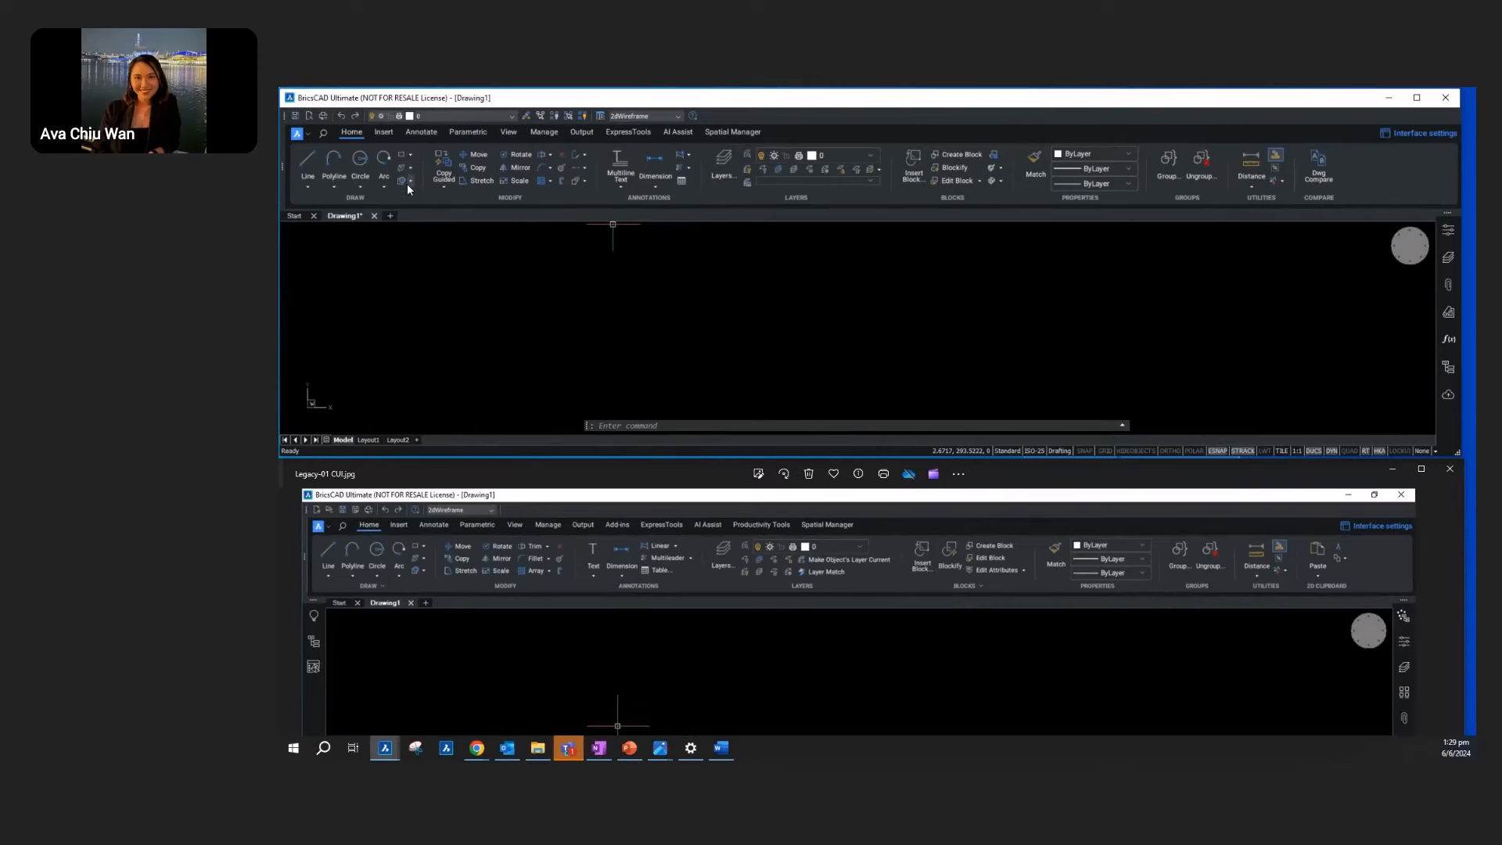
Step: Reopen the customization settings and trace the Drafting workspace's Home ribbon tab through 2D Home to its 2D Modify panel definition
right_click(476, 199)
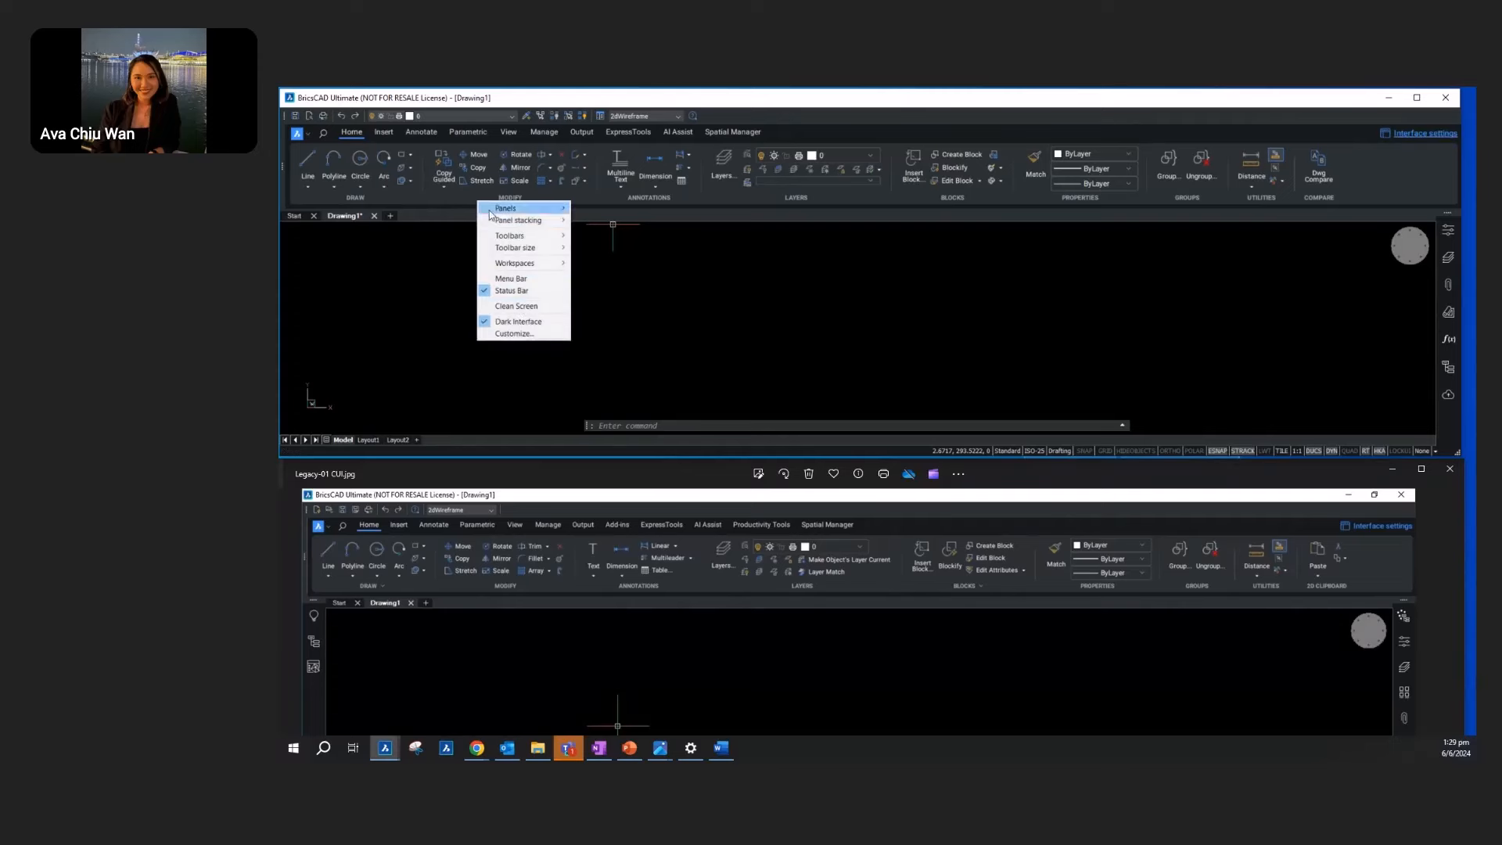
click(518, 335)
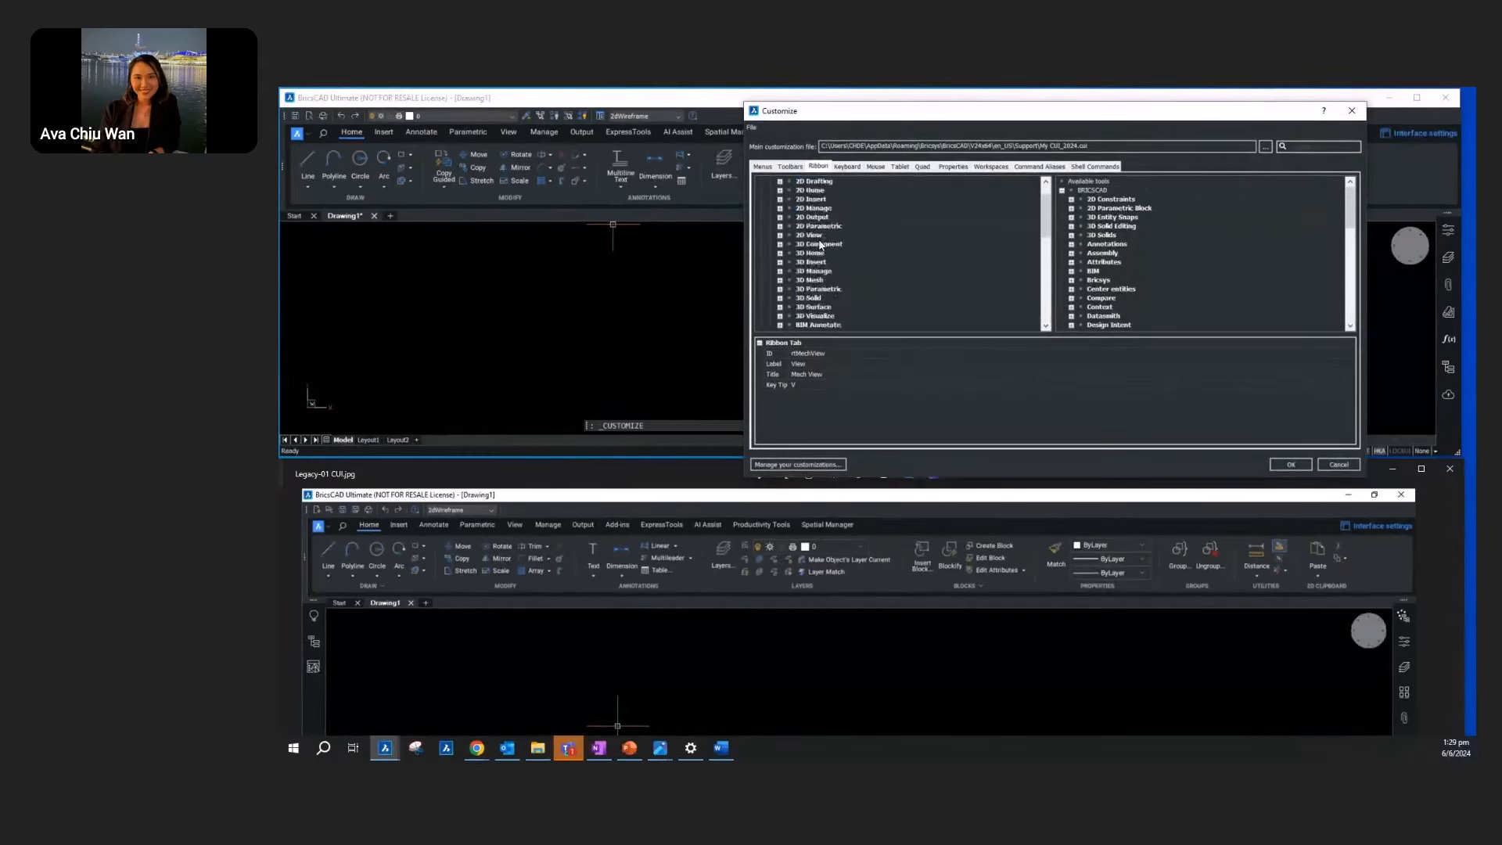
click(990, 167)
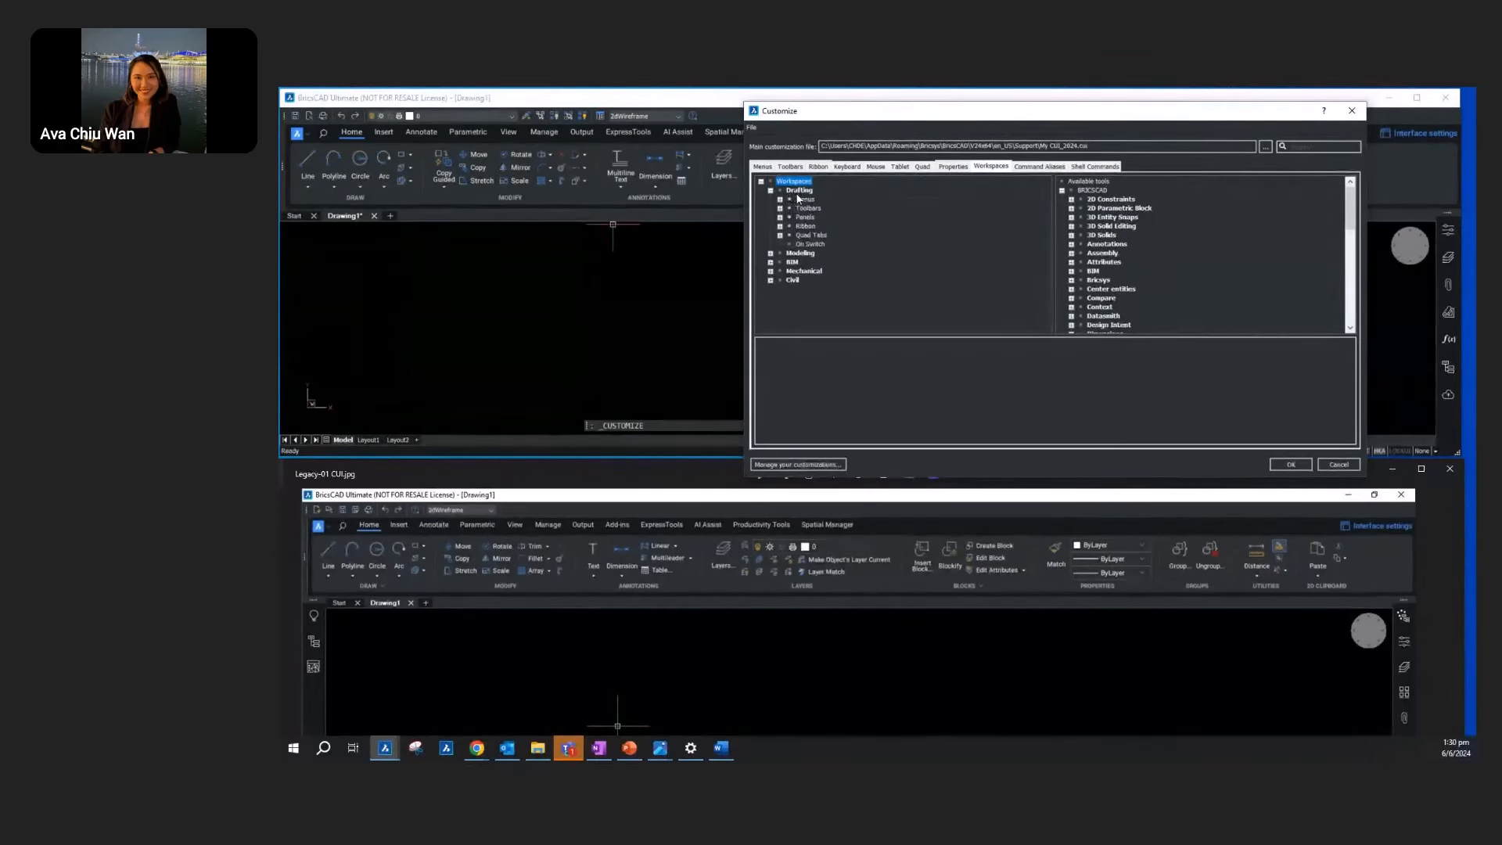
click(781, 226)
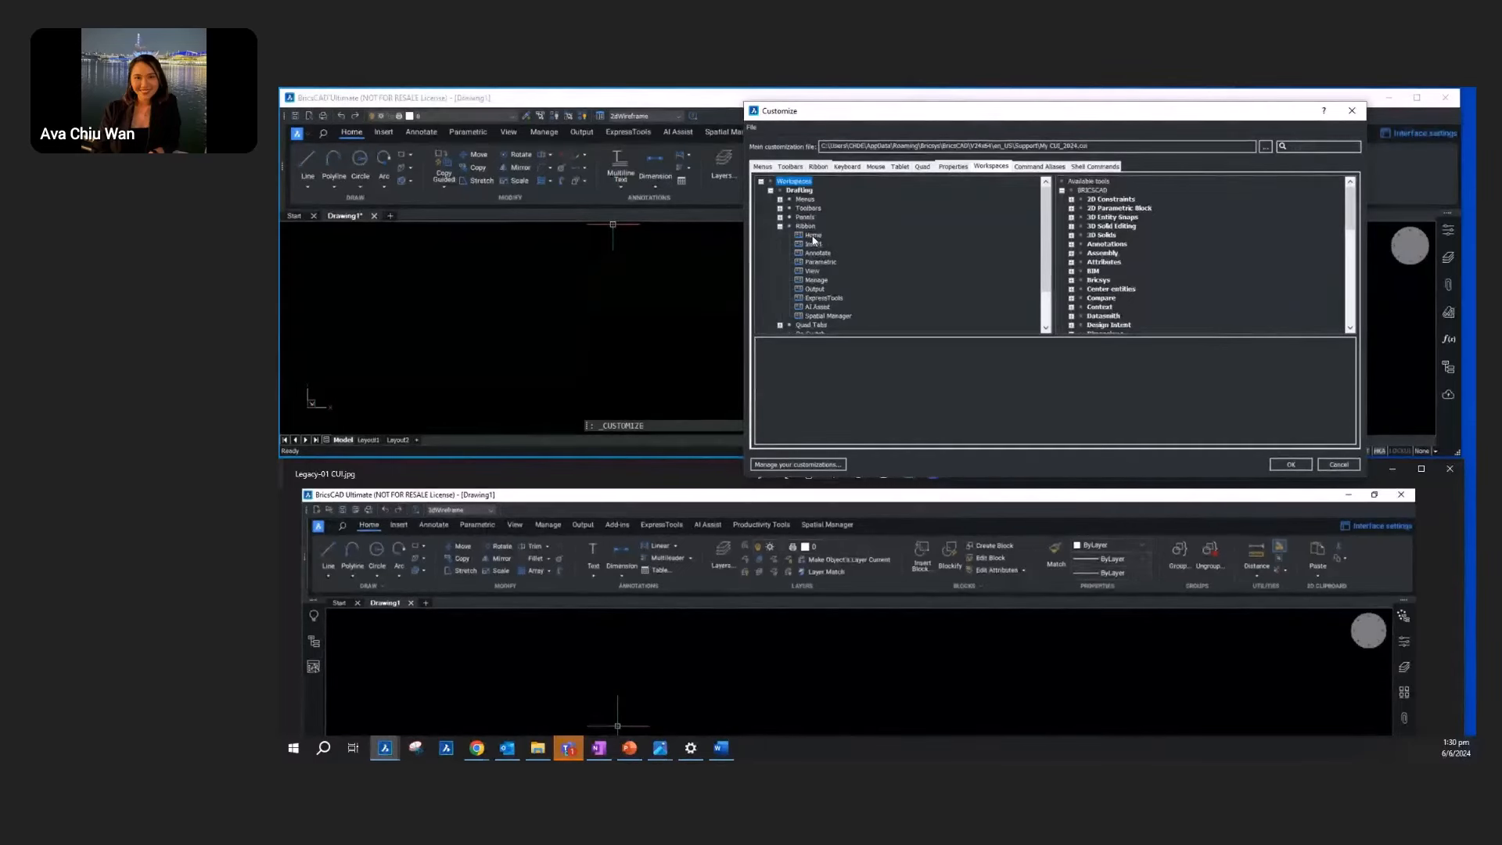
double_click(811, 237)
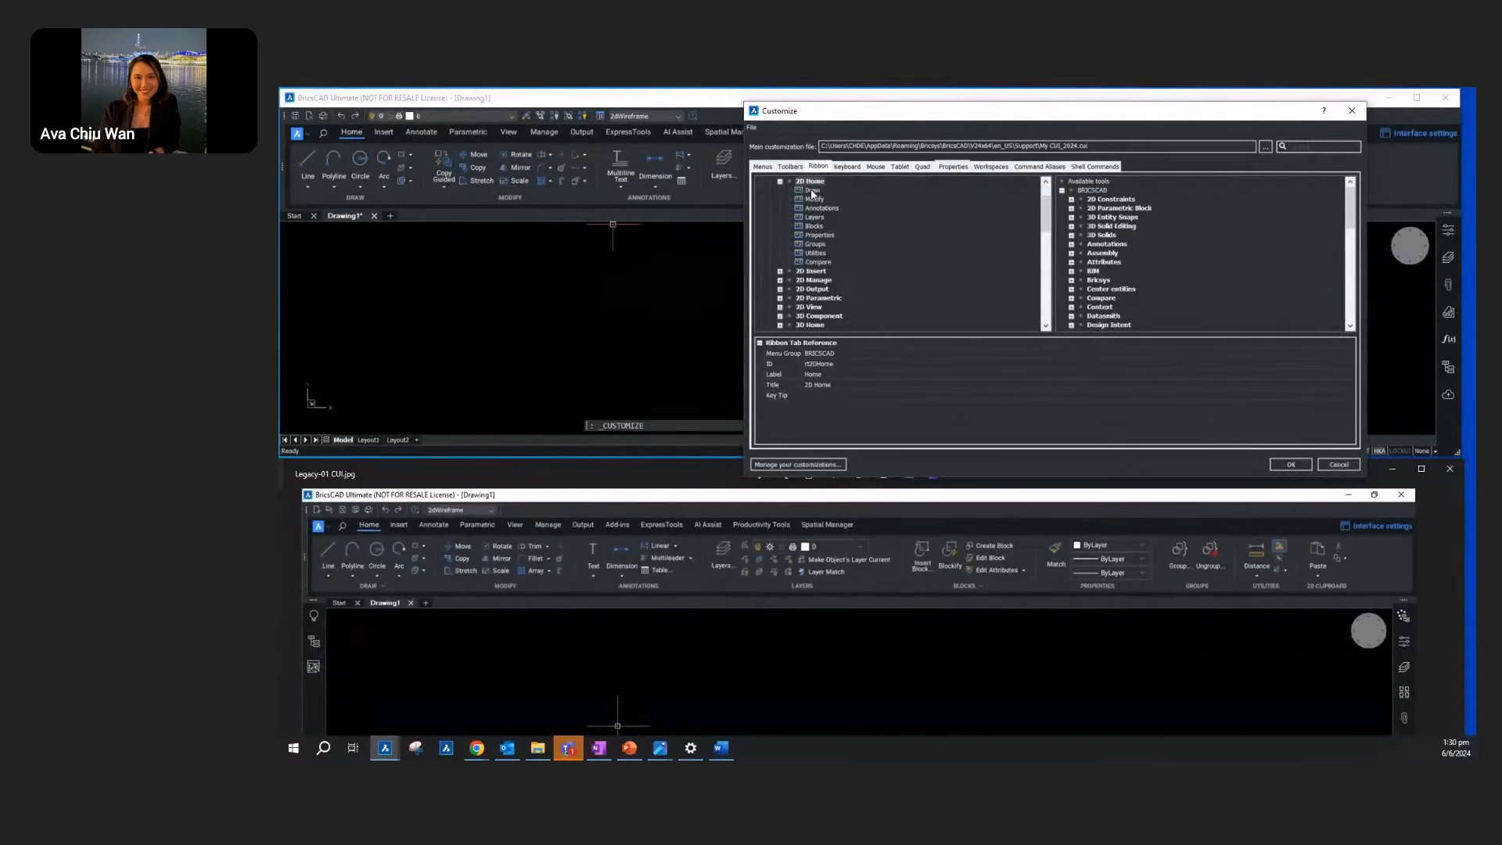
click(814, 190)
double_click(817, 198)
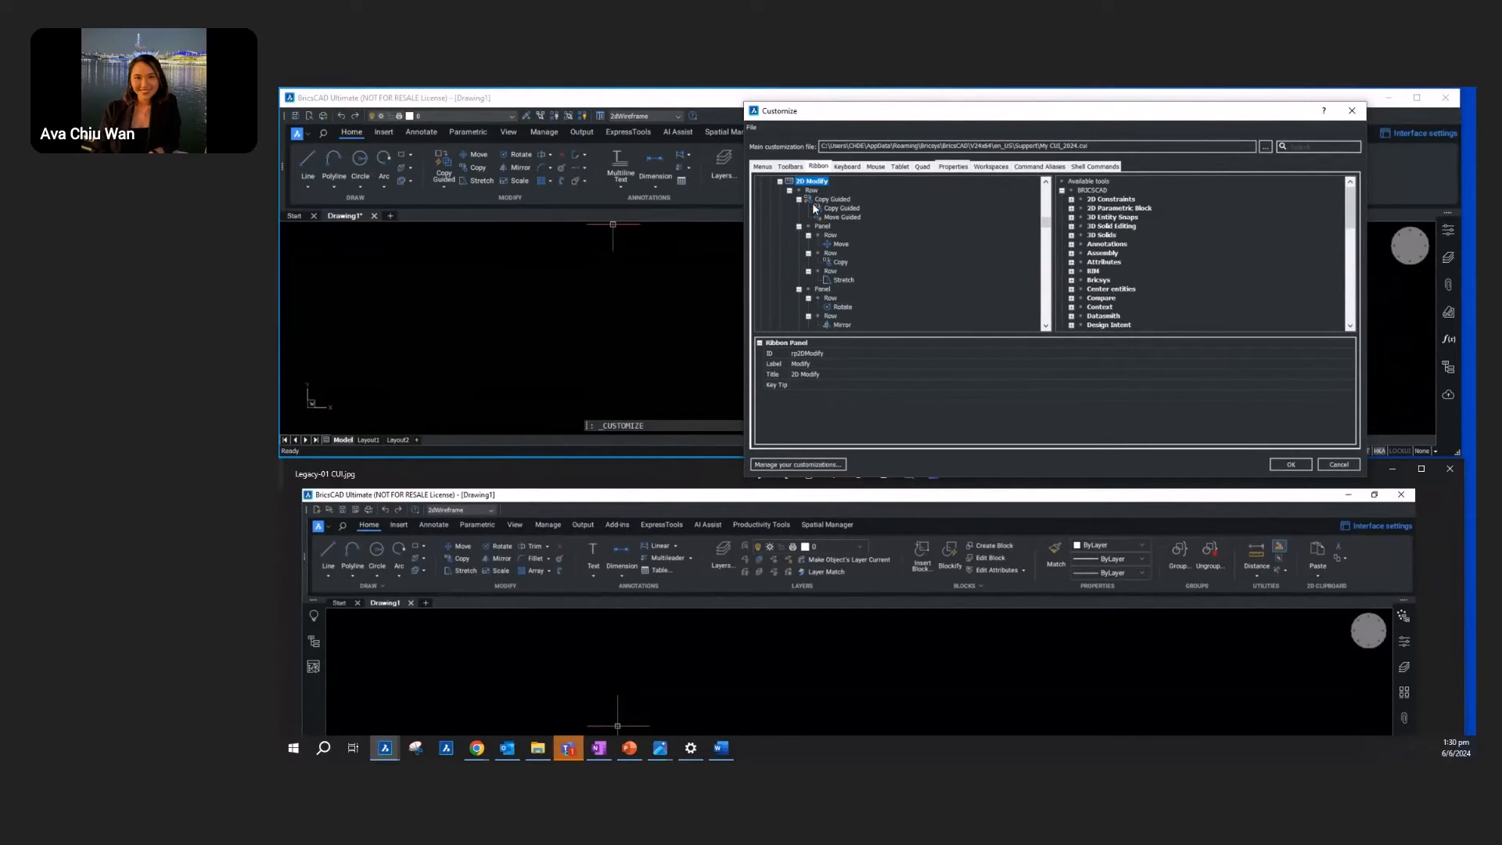
Step: Collapse the Copy Guided split button in the 2D Modify panel and delete it
click(799, 199)
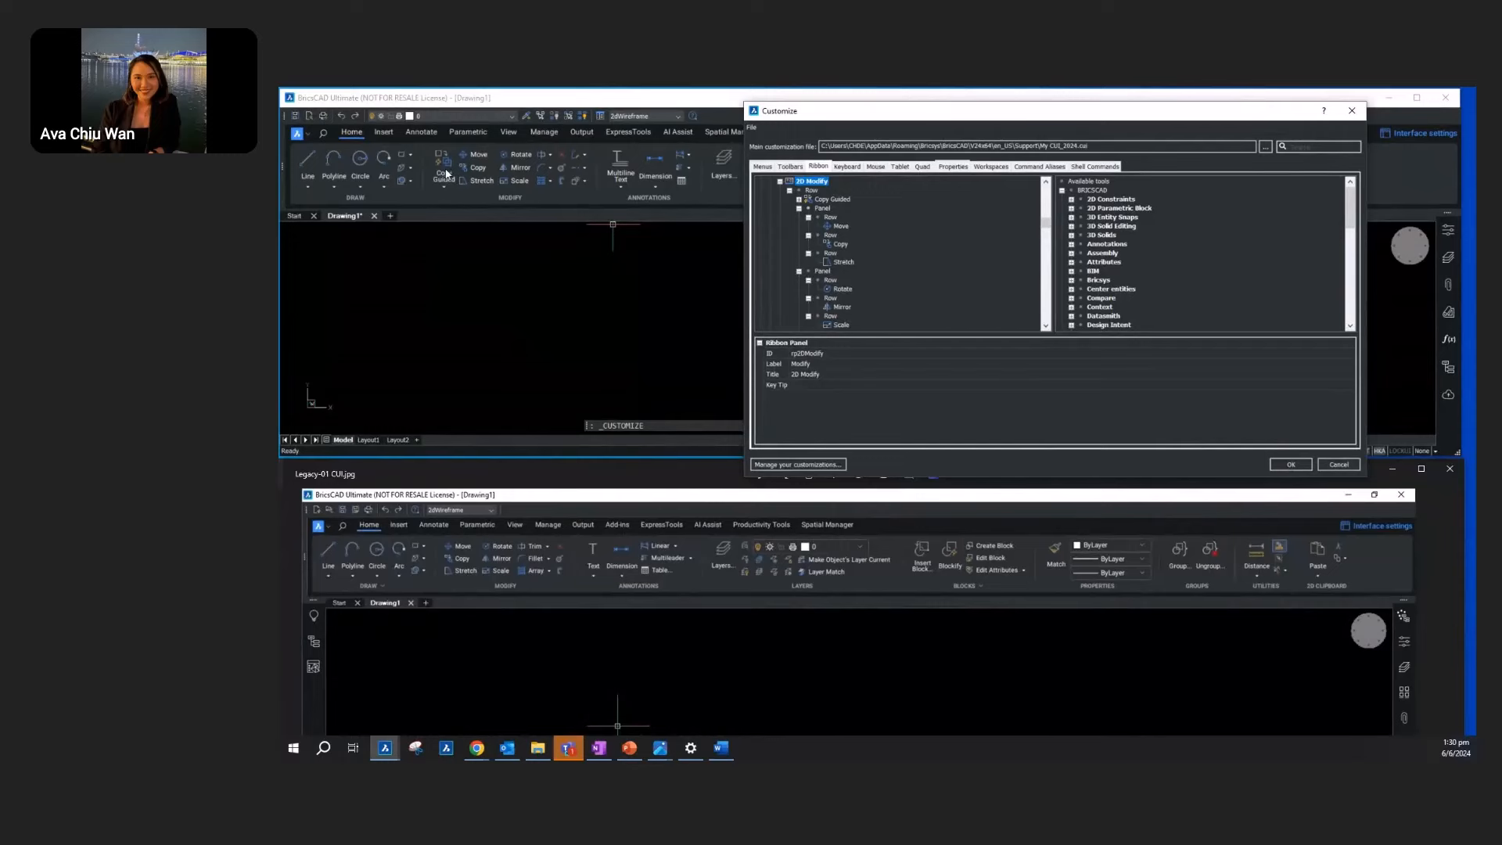
right_click(813, 198)
click(842, 295)
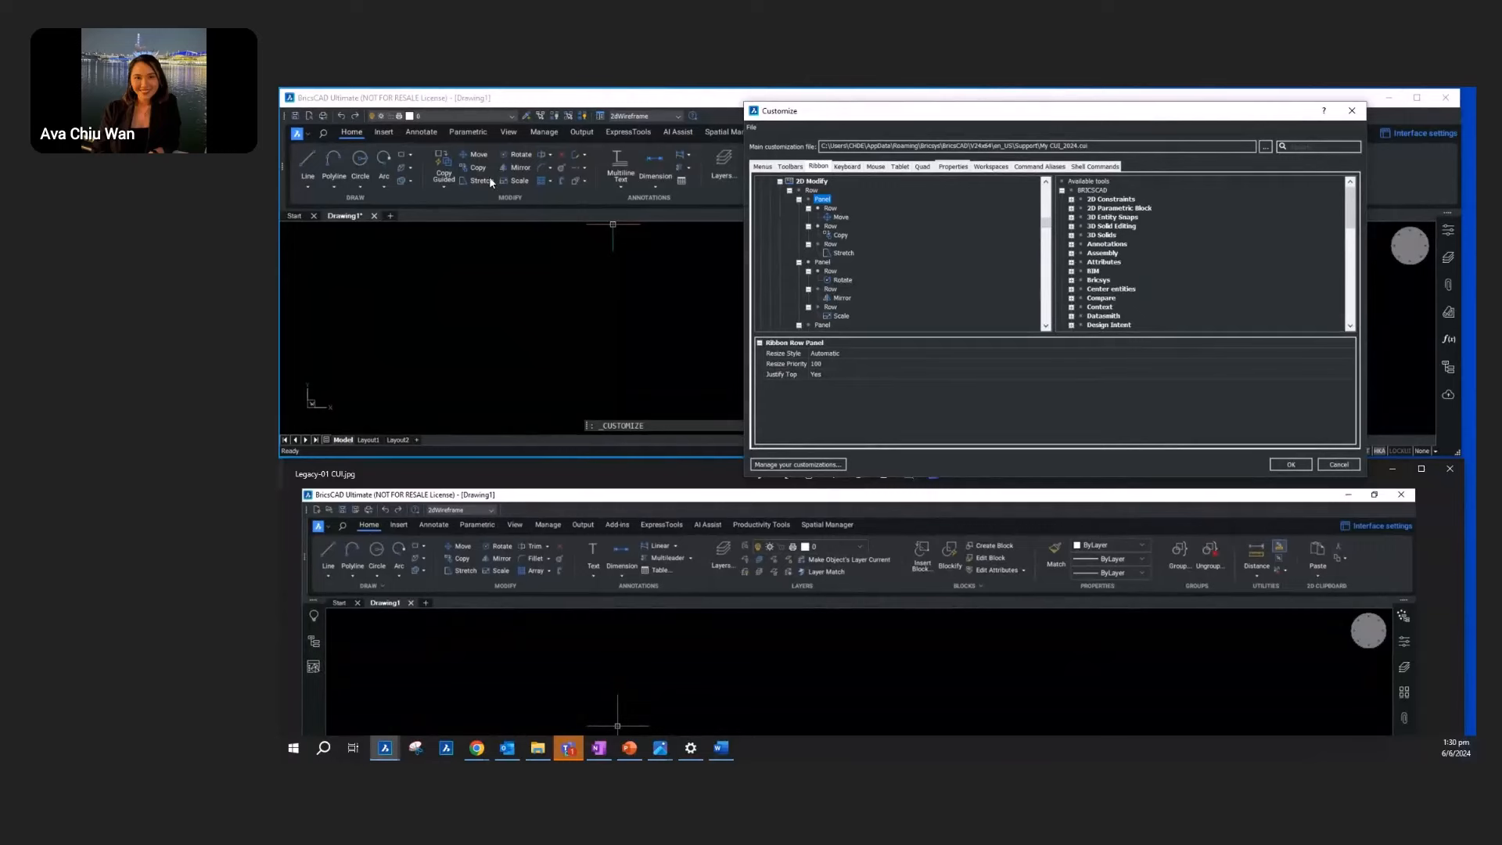
Step: Collapse the first two nested panels of 2D Modify and set the Trim/Extend split button's style to Small with text
click(799, 200)
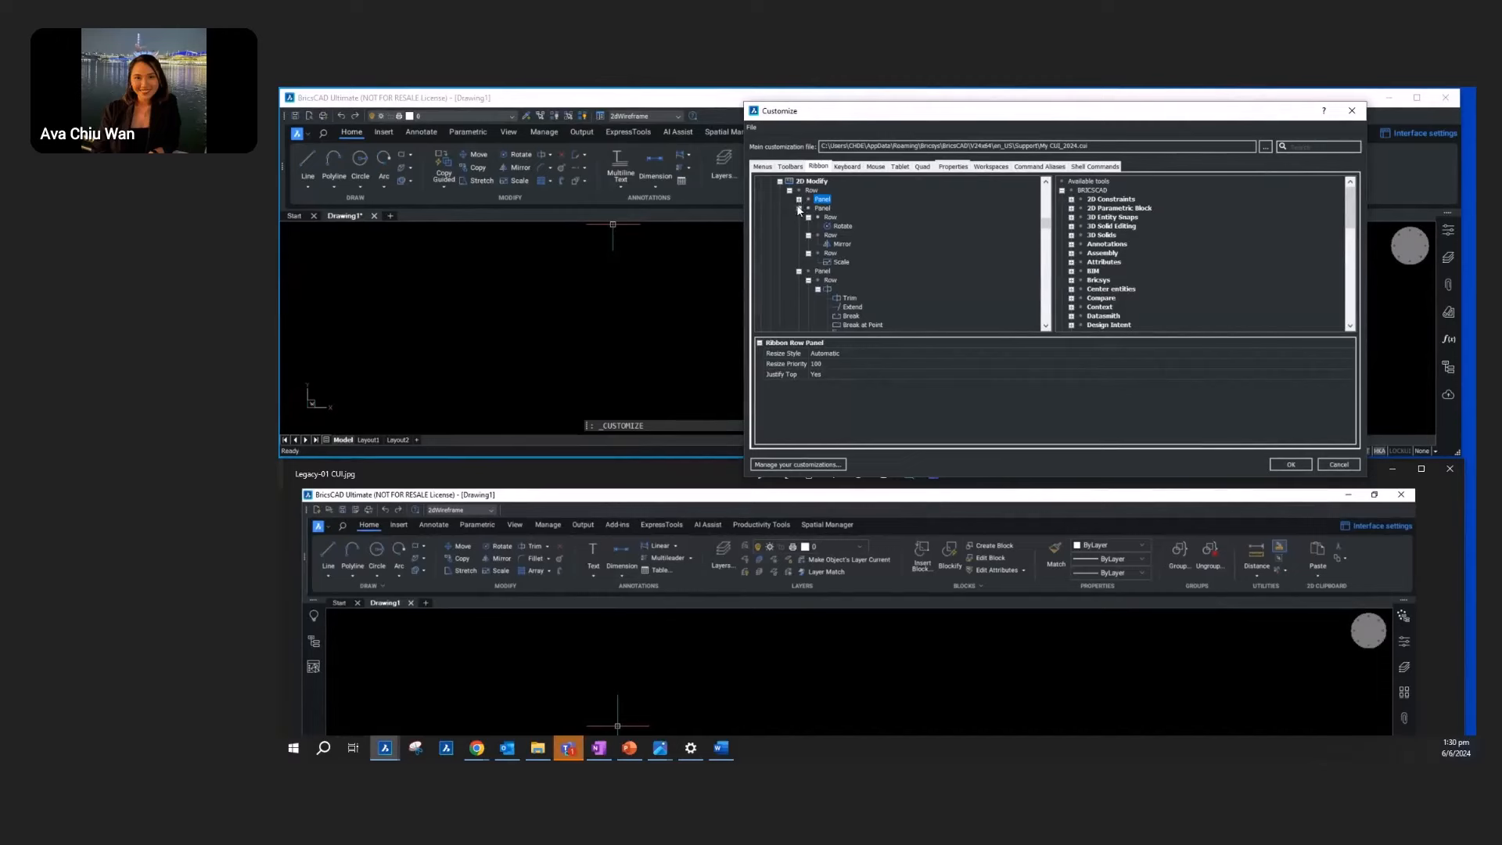
click(798, 208)
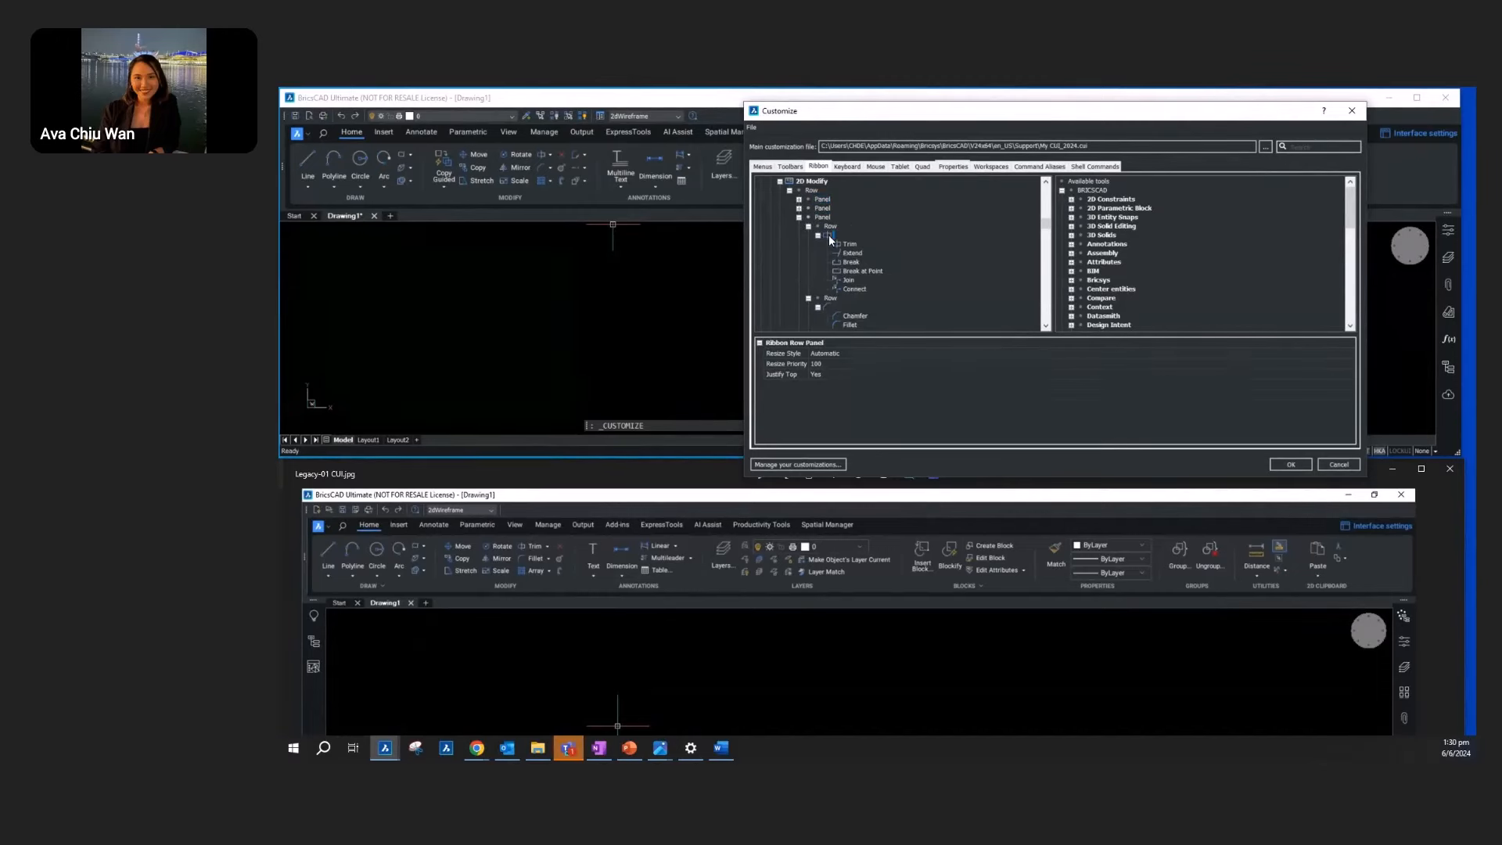
click(829, 235)
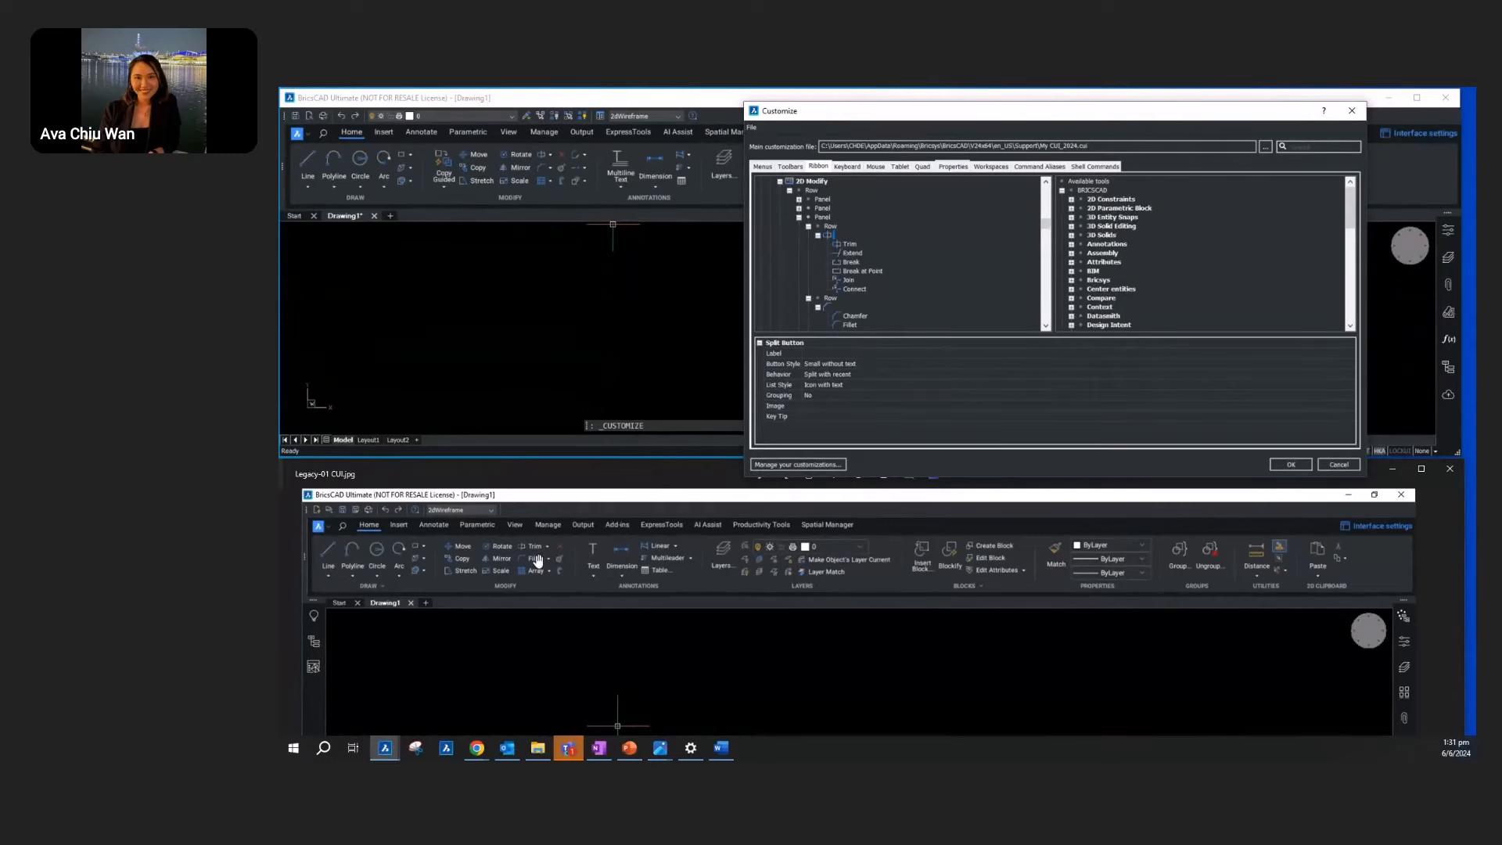
click(833, 365)
click(833, 365)
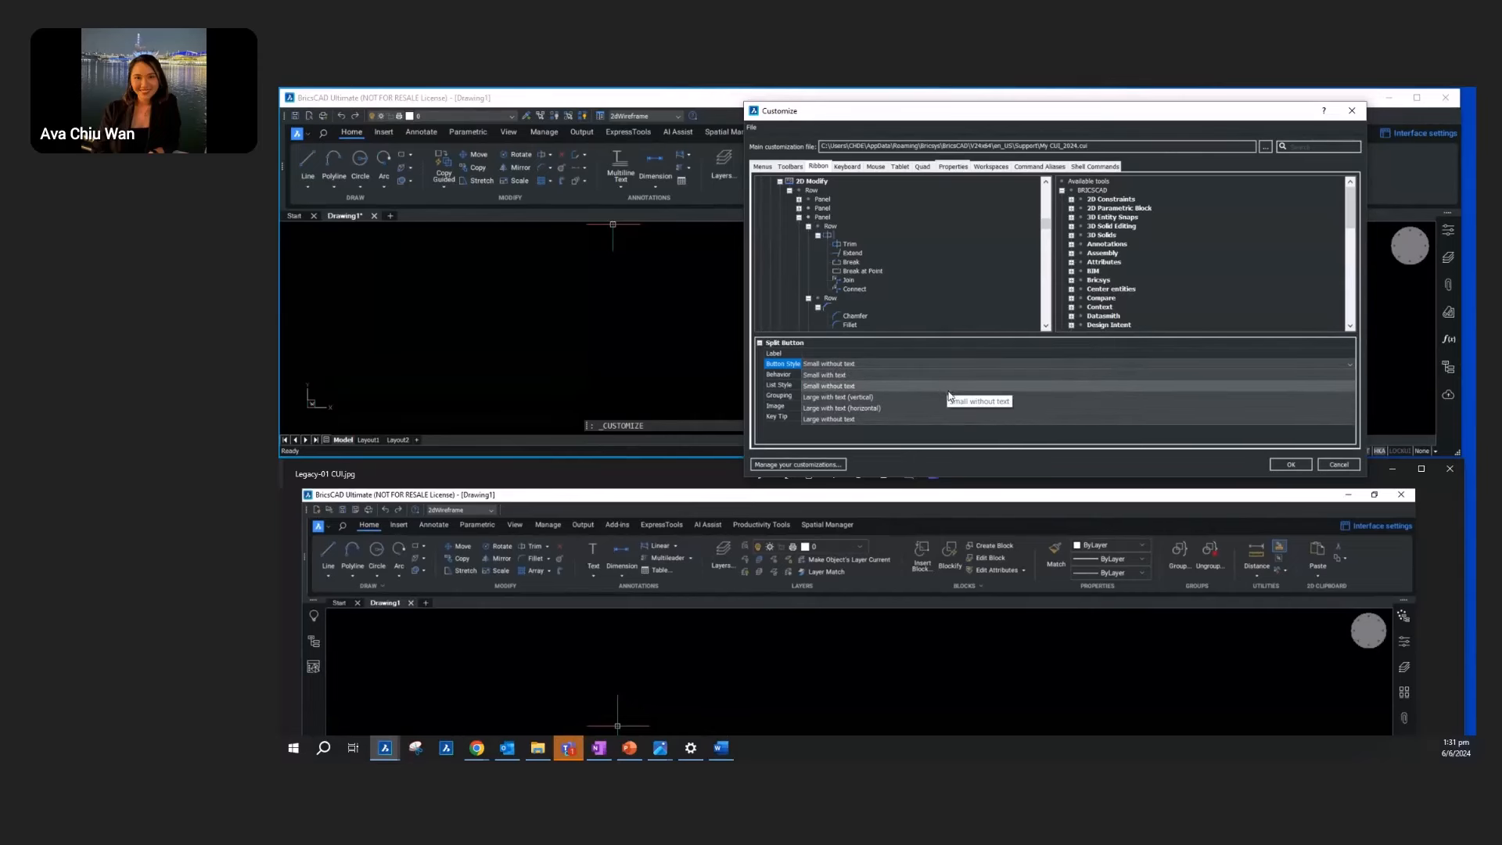
click(853, 376)
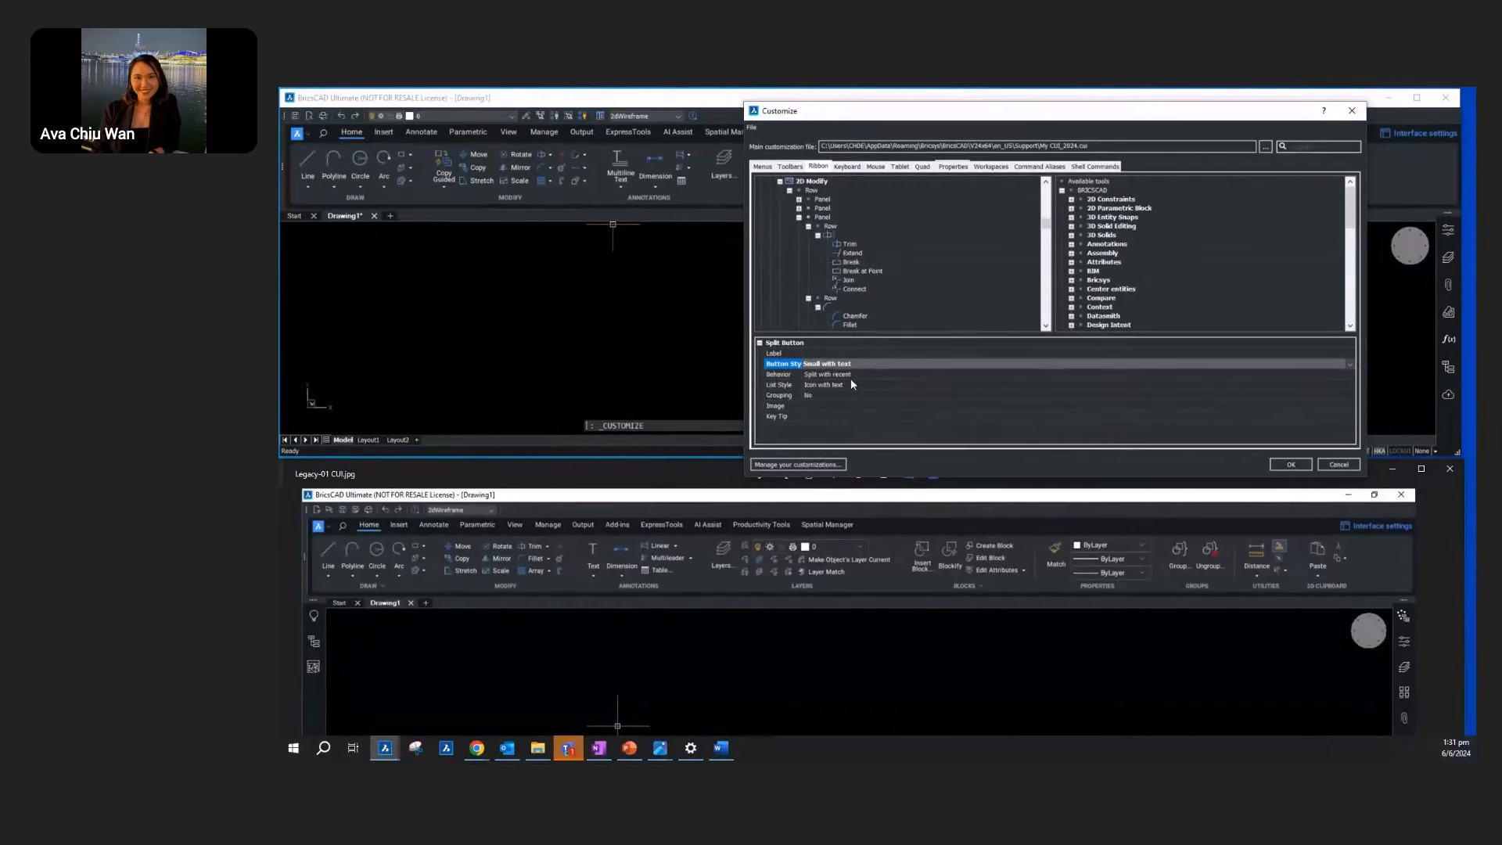
Step: Set the button style of the Chamfer/Fillet split button to Small with text
click(829, 306)
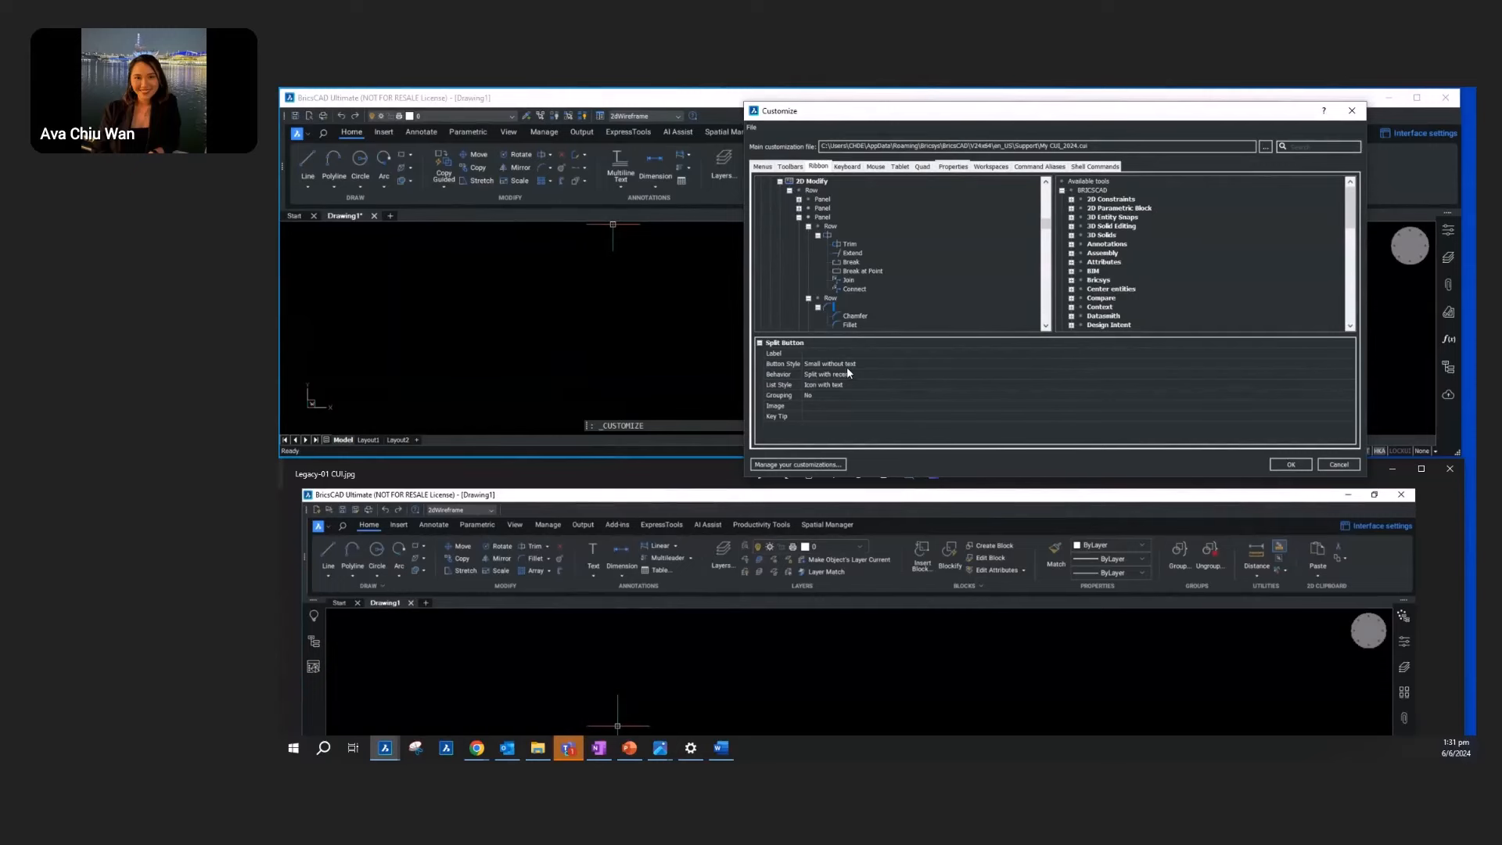
click(843, 364)
click(846, 366)
click(848, 376)
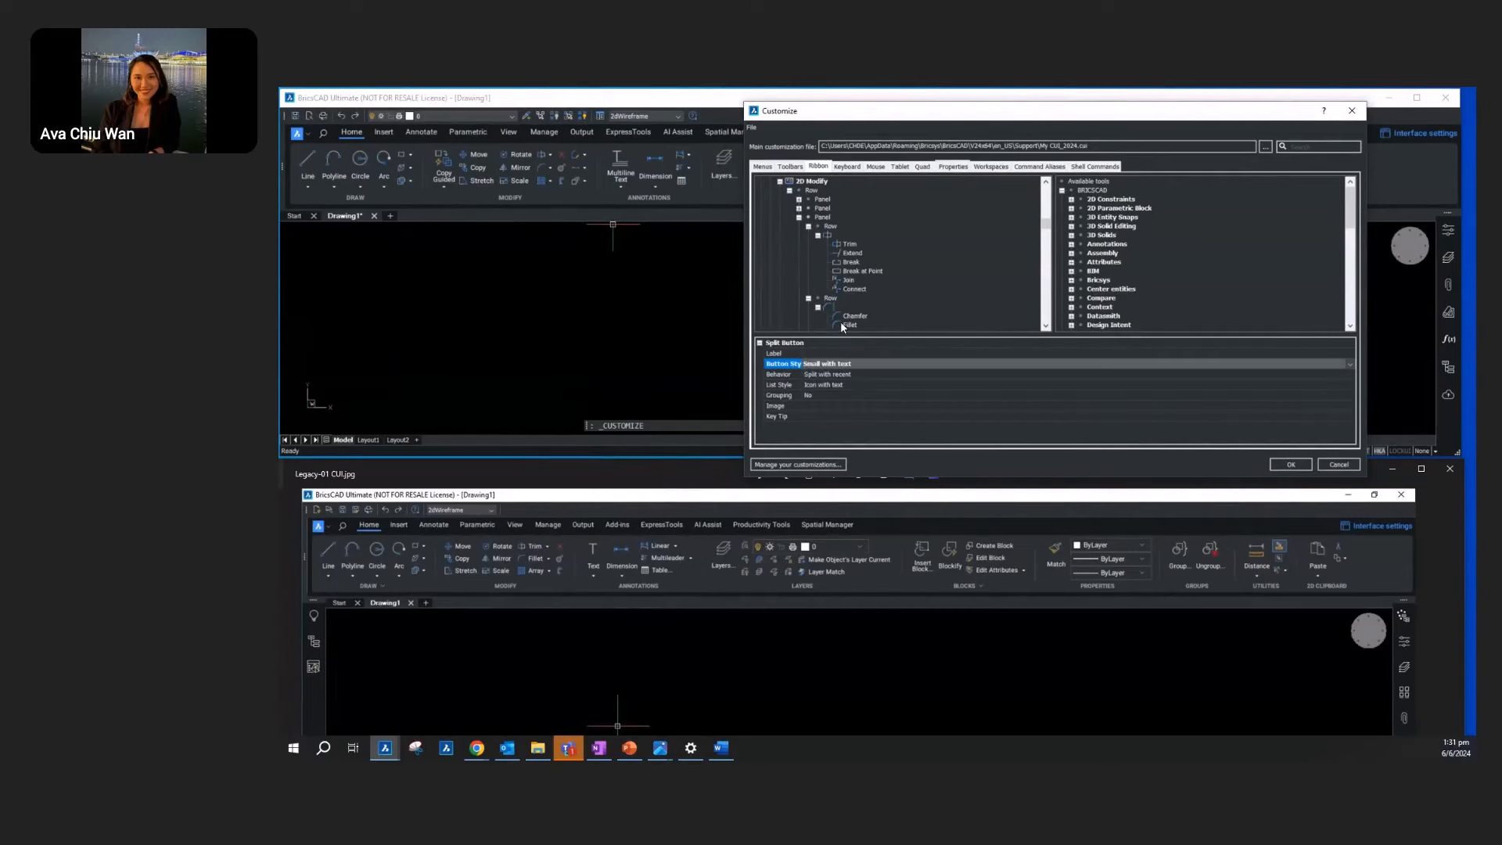
Step: Set the button style of the split button holding the array commands to Small with text
scroll(840, 316, down, 2)
click(828, 291)
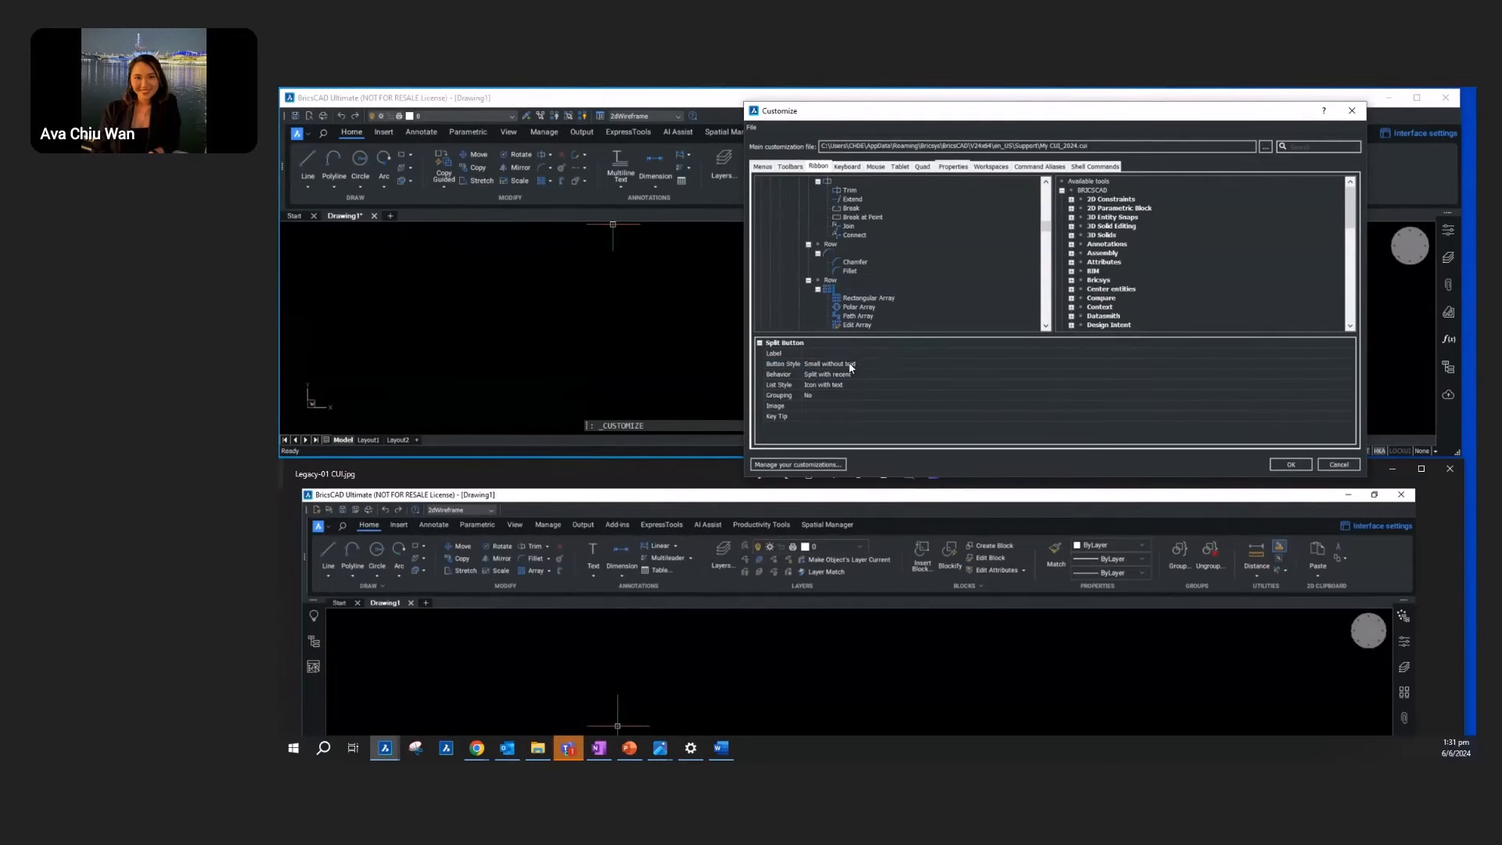
click(851, 364)
click(848, 363)
click(847, 376)
Step: Move Fillet ahead of Chamfer in its split button and collapse the Trim and Fillet rows
scroll(848, 278, up, 1)
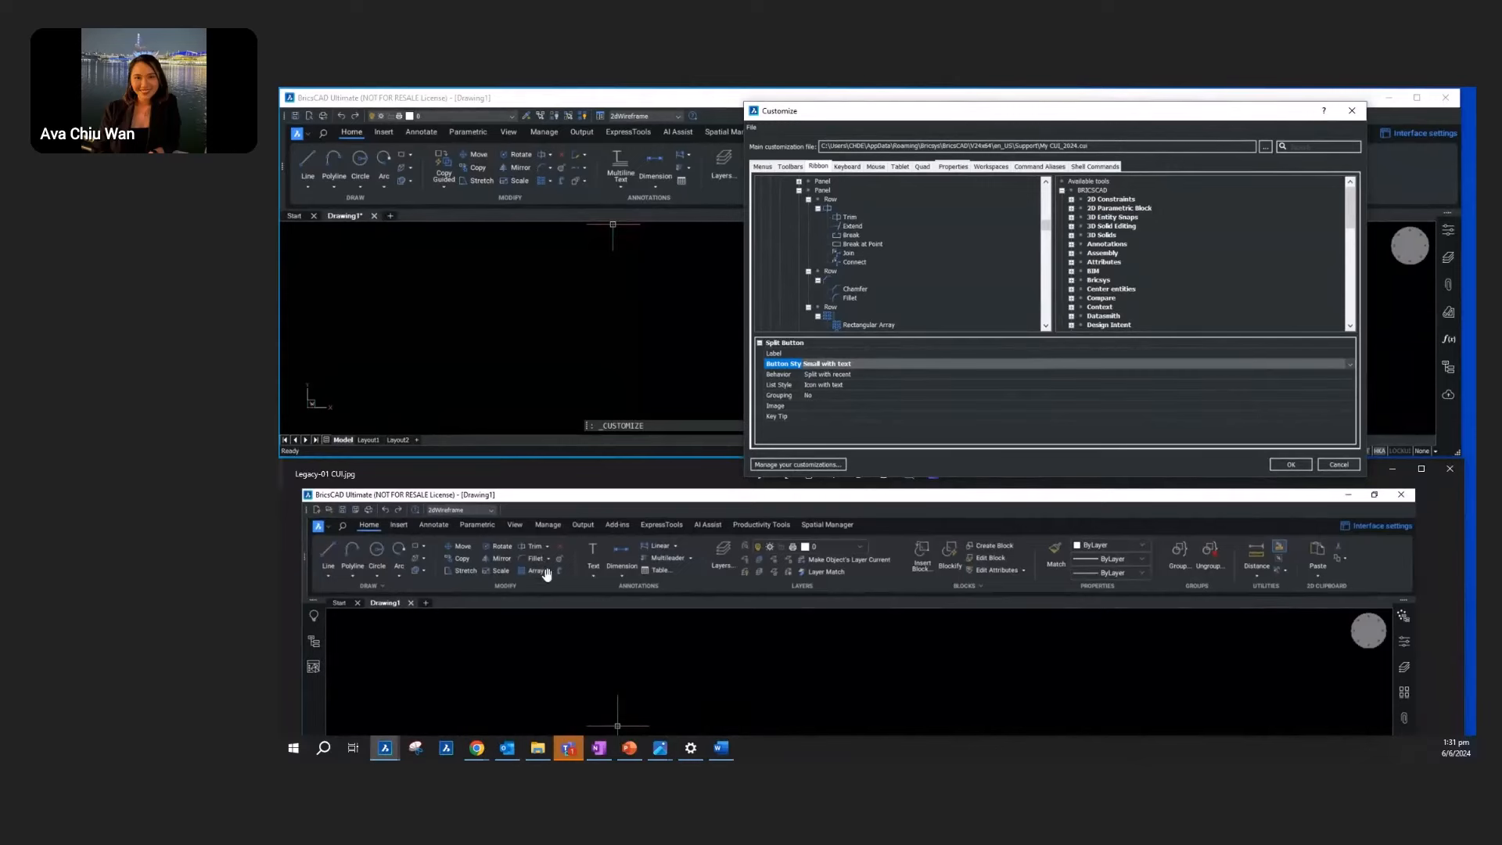
click(849, 296)
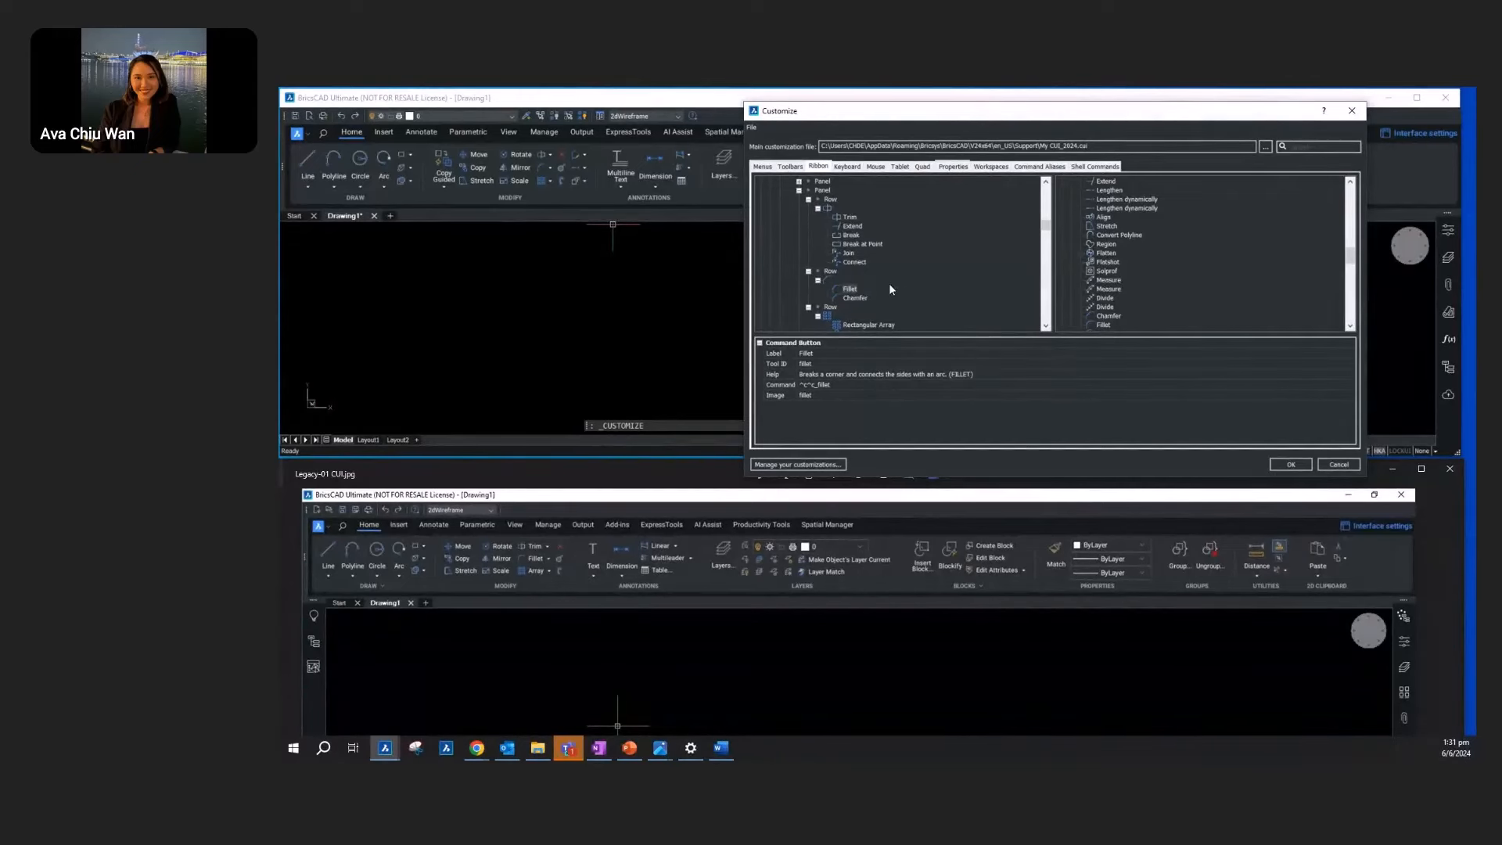
click(808, 201)
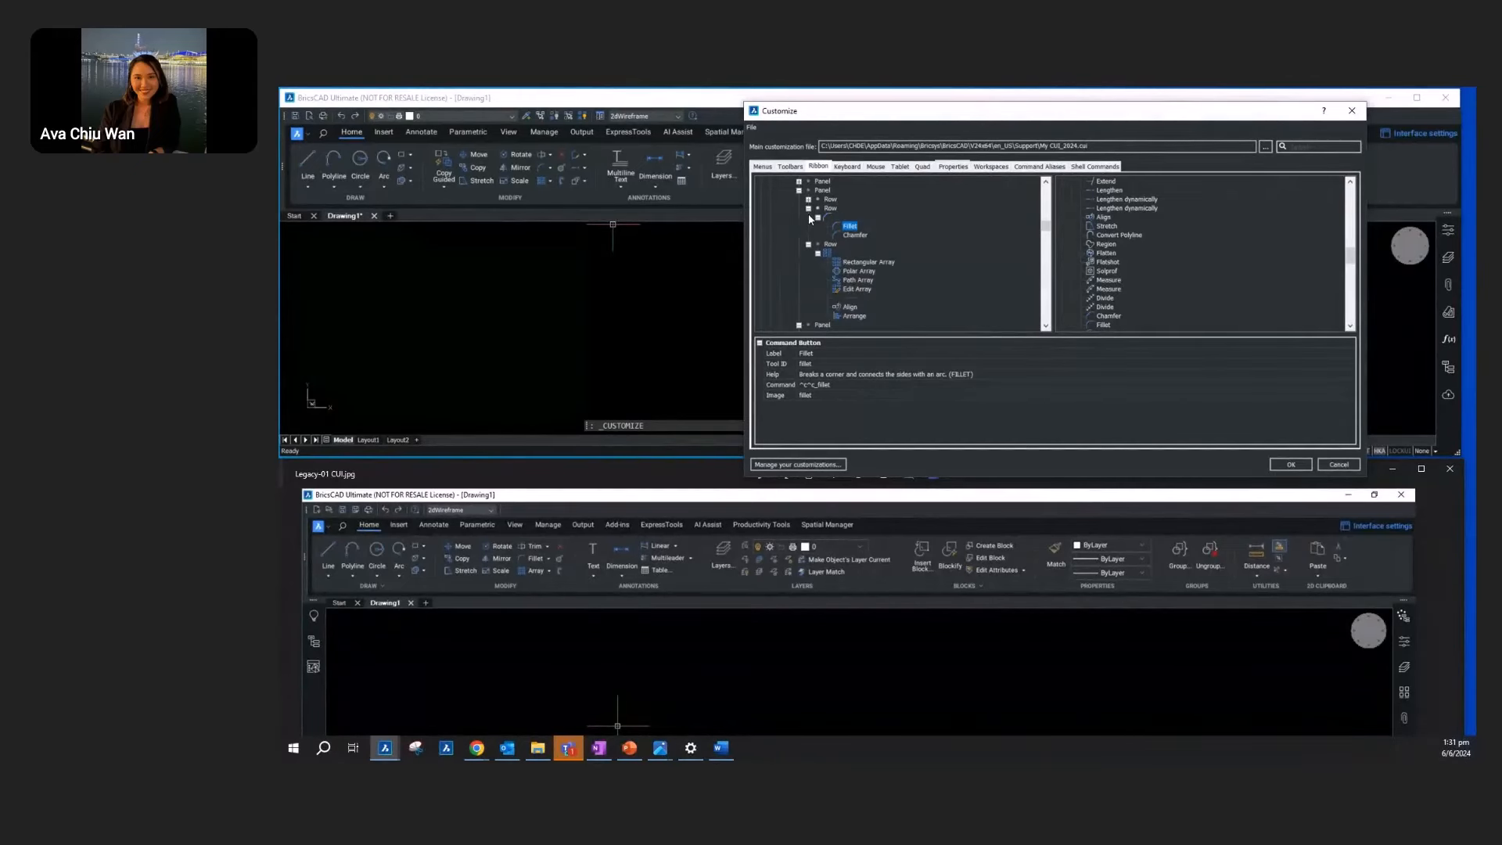
click(809, 210)
Step: Label the split button holding the array commands Array and look over its behavior options
click(828, 226)
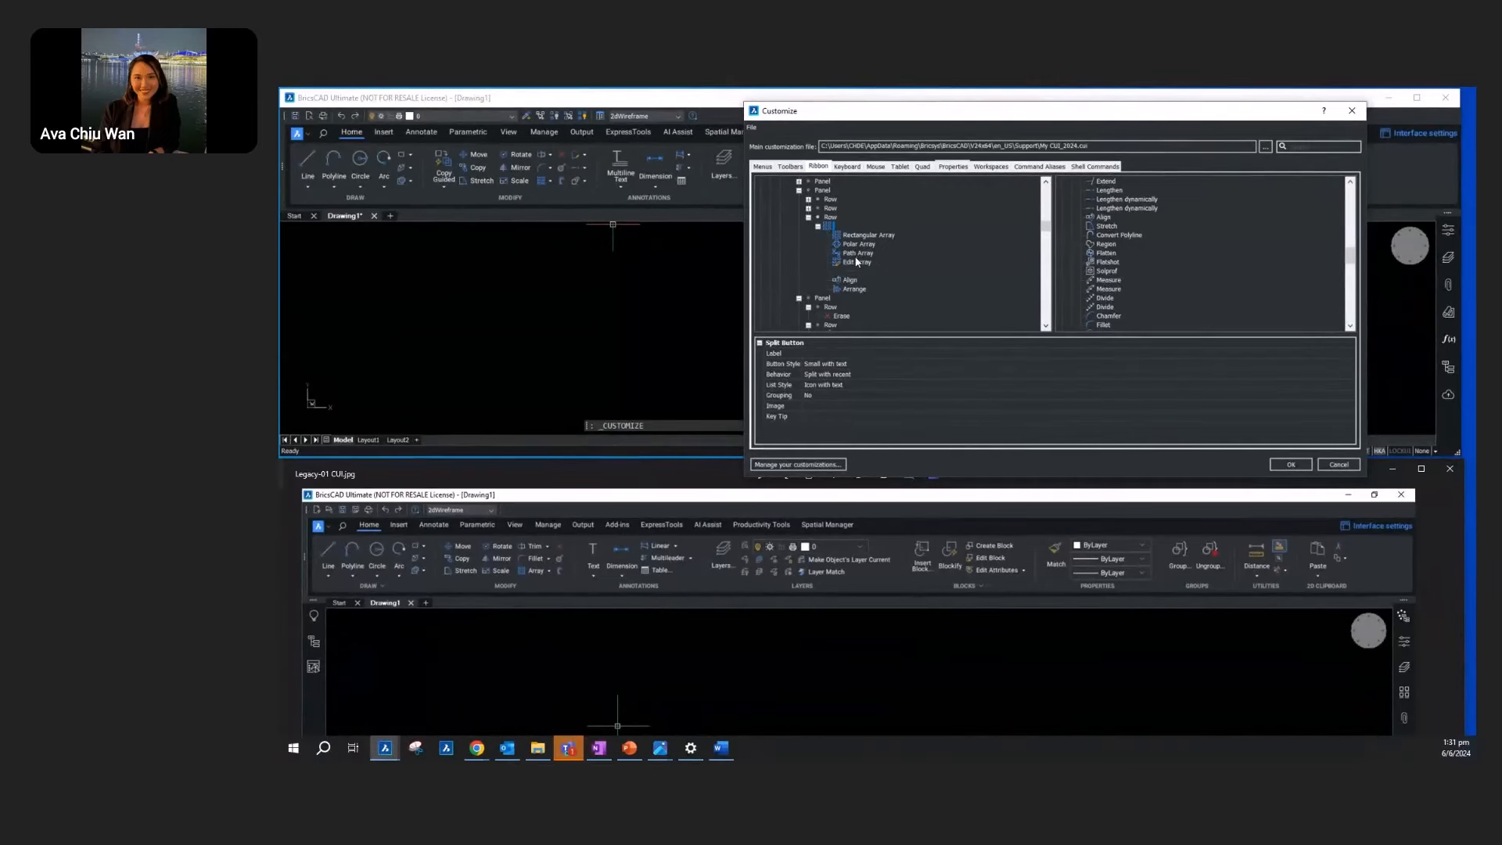
click(816, 352)
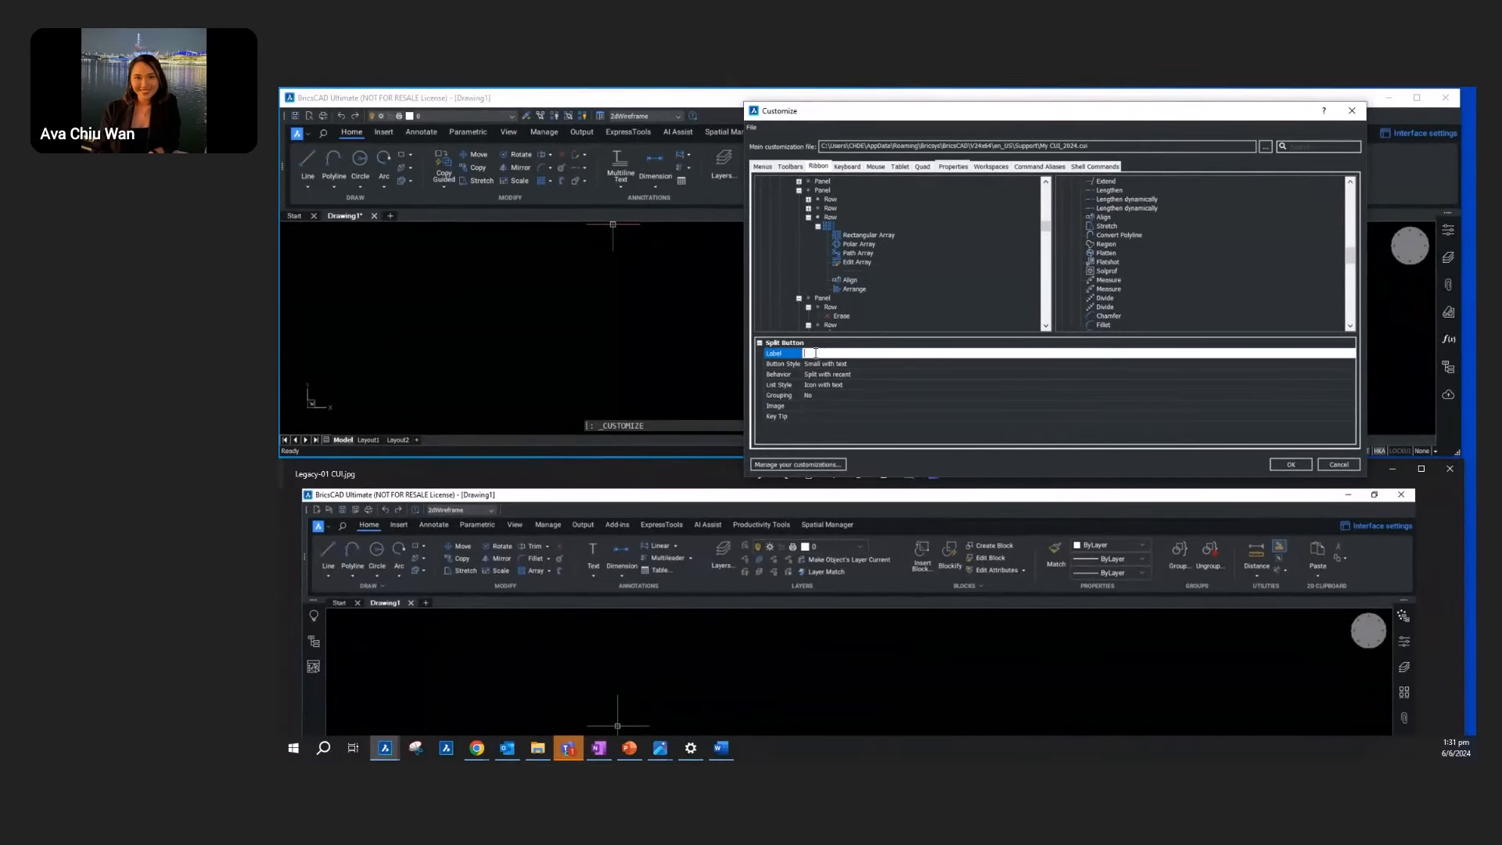
text(Array)
click(835, 376)
click(834, 377)
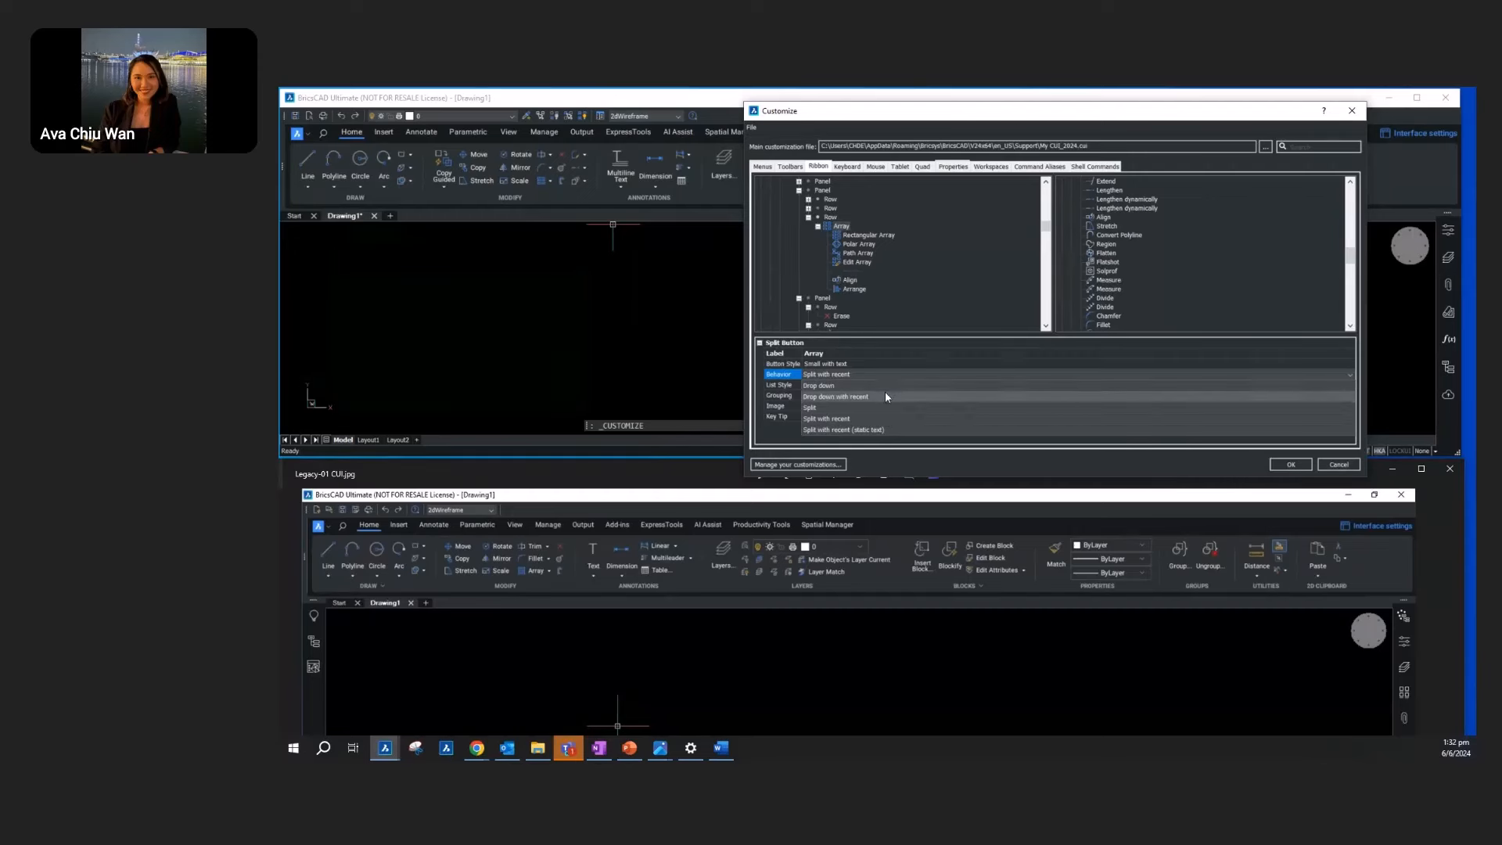
click(886, 394)
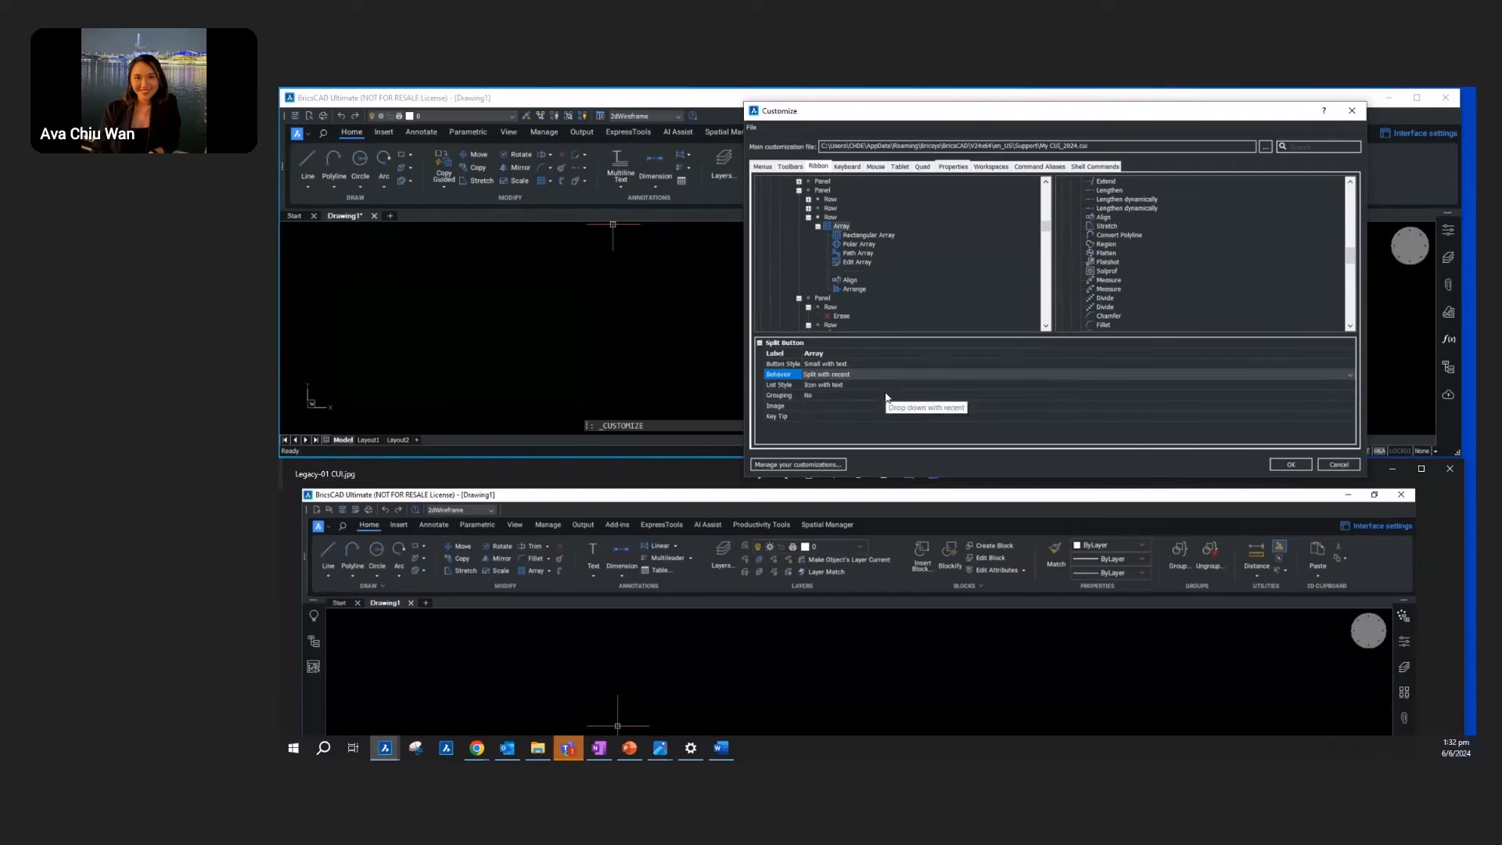
Step: Inspect the behavior setting of the Fillet/Chamfer split button in 2D Modify
double_click(830, 209)
click(849, 226)
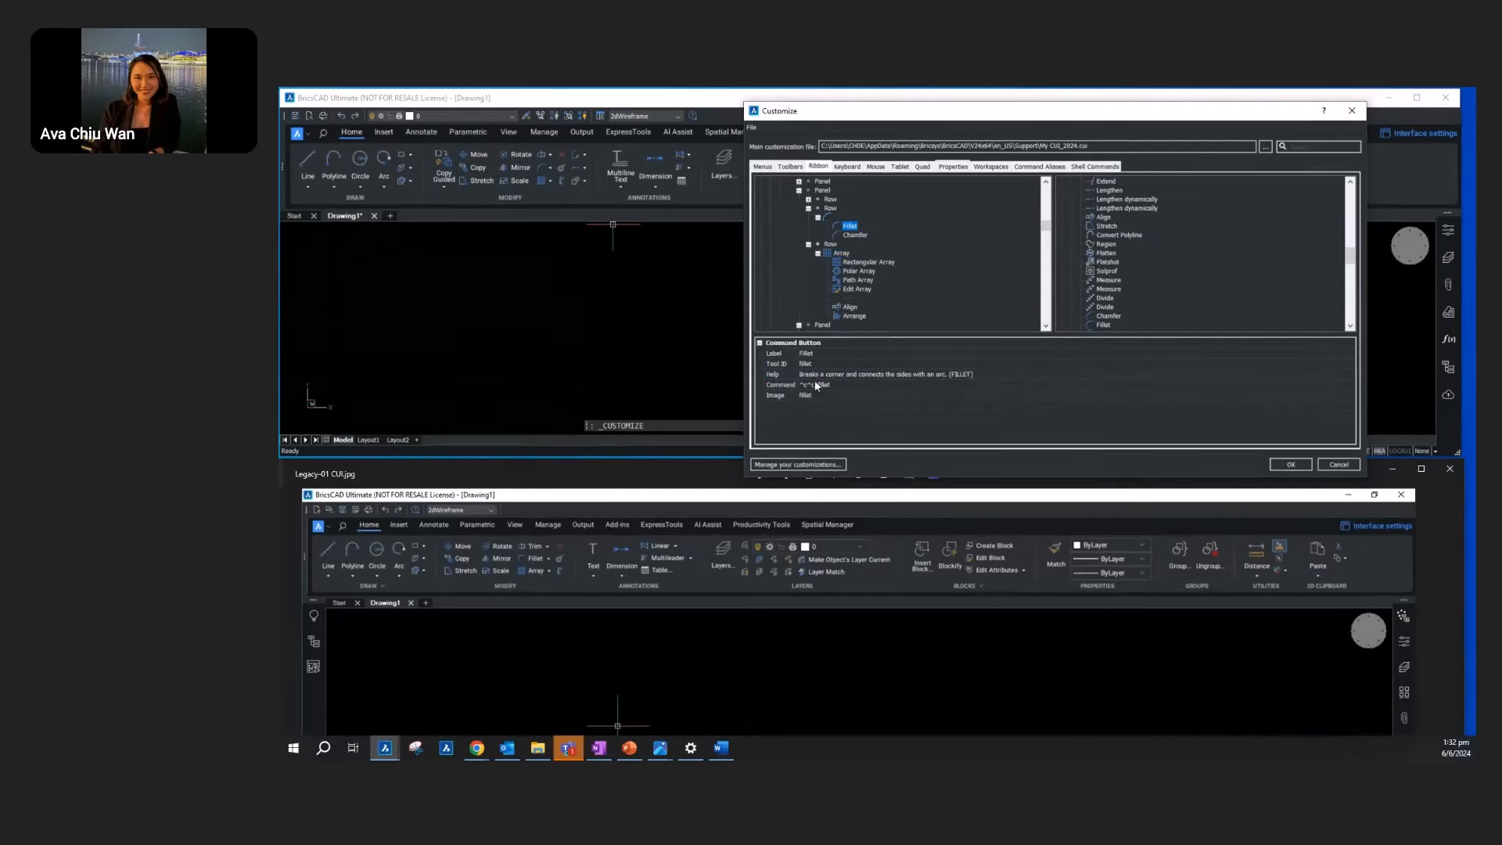
click(829, 217)
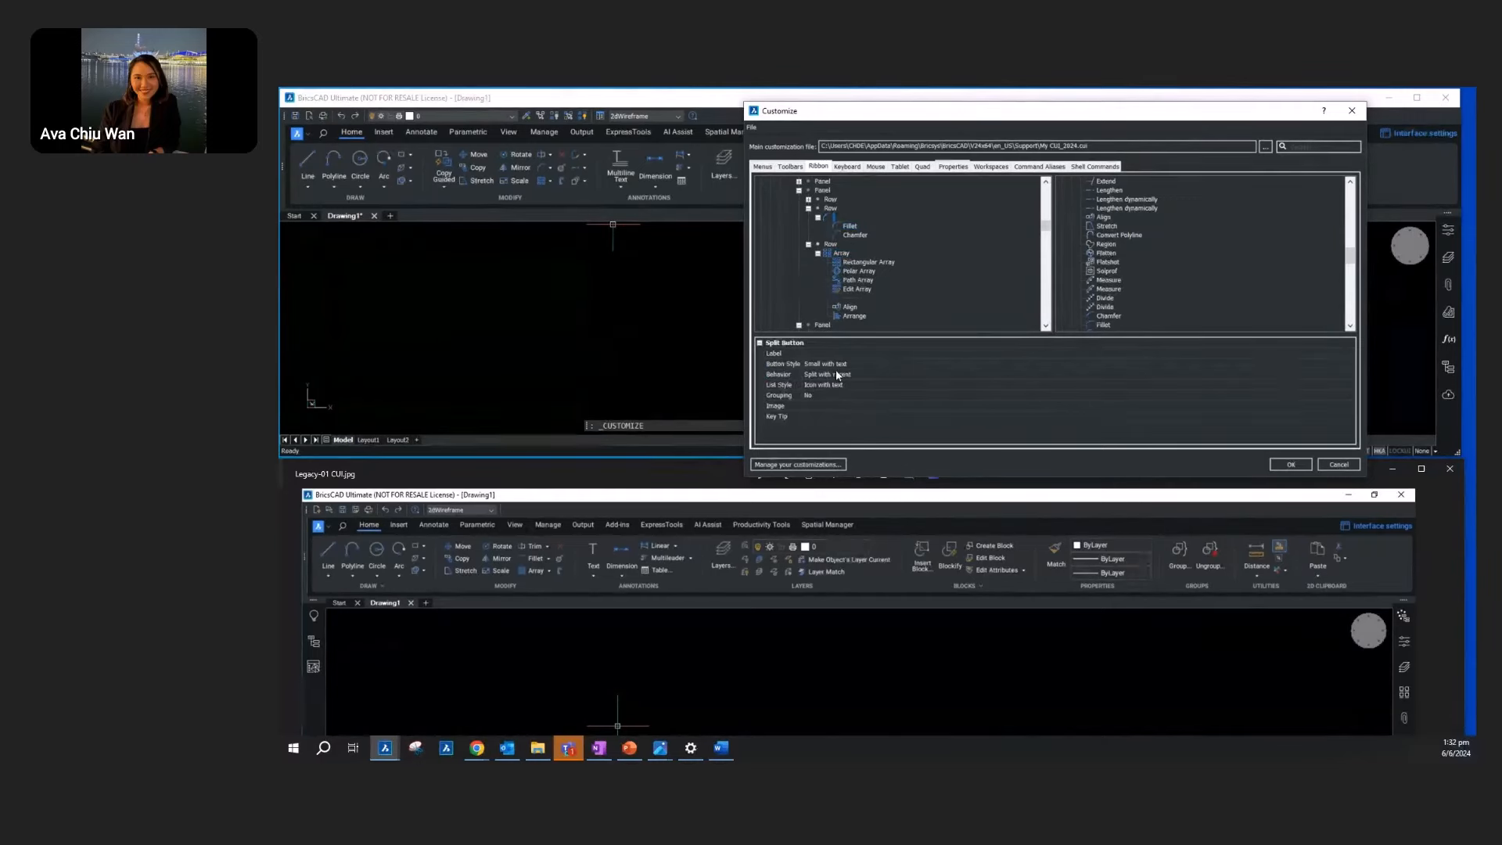
click(836, 372)
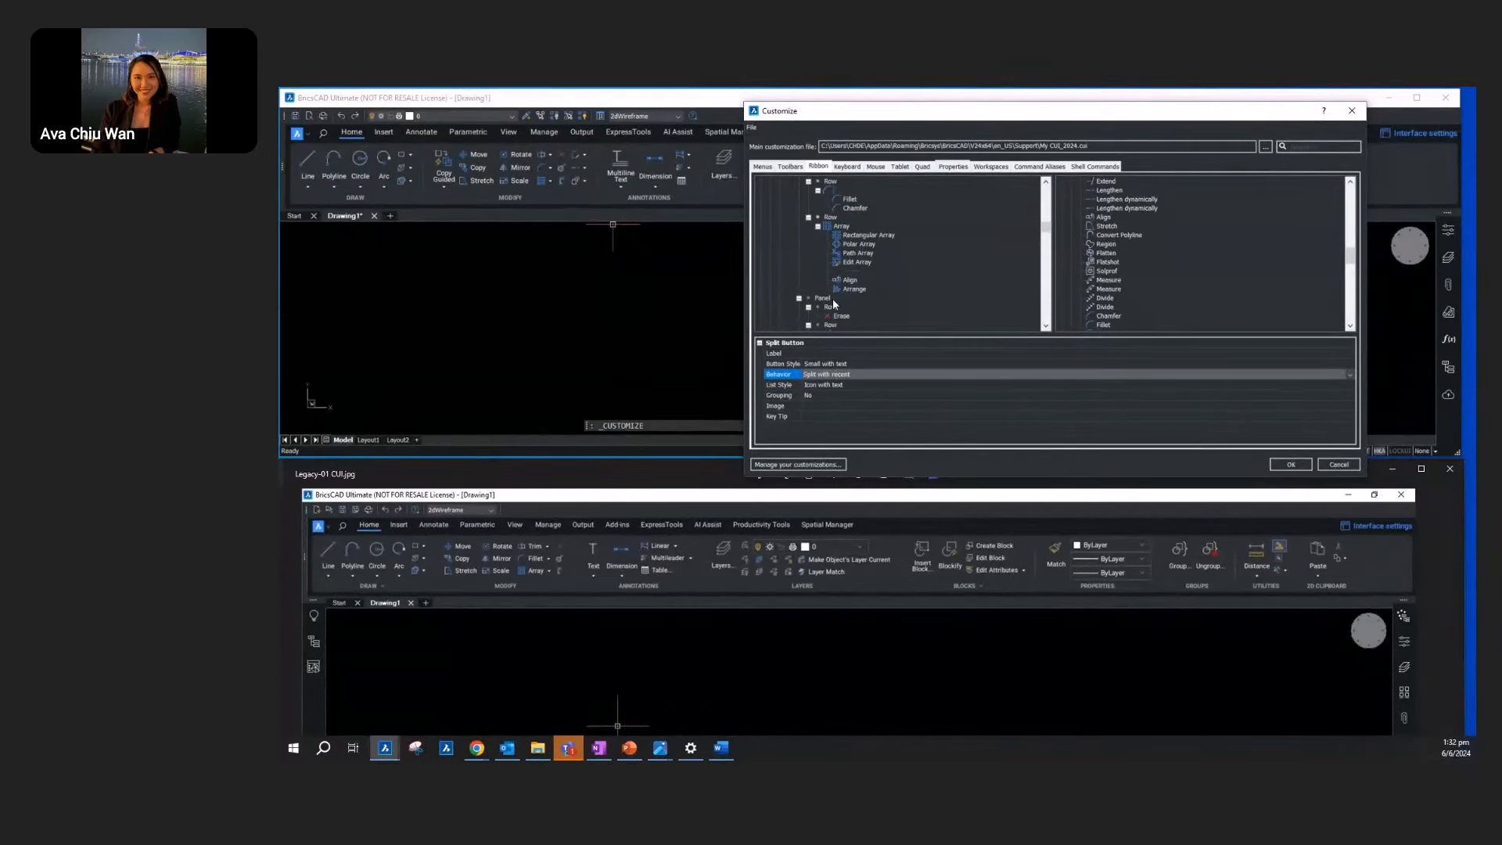
Step: Delete the row panel holding the Edit Polyline and Draw Order commands from 2D Modify and apply the ribbon customization
click(809, 209)
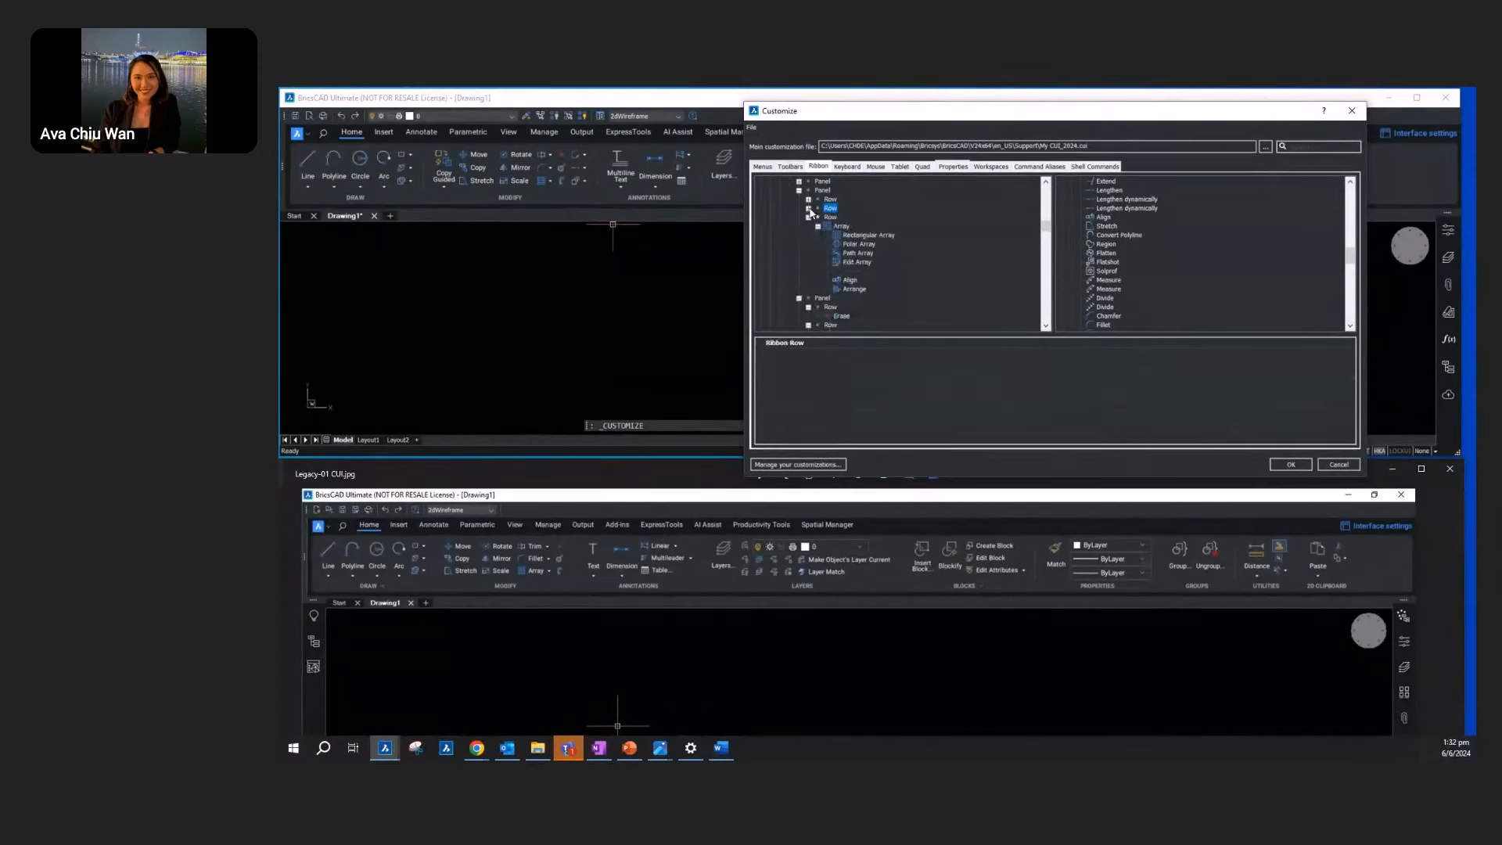
click(809, 217)
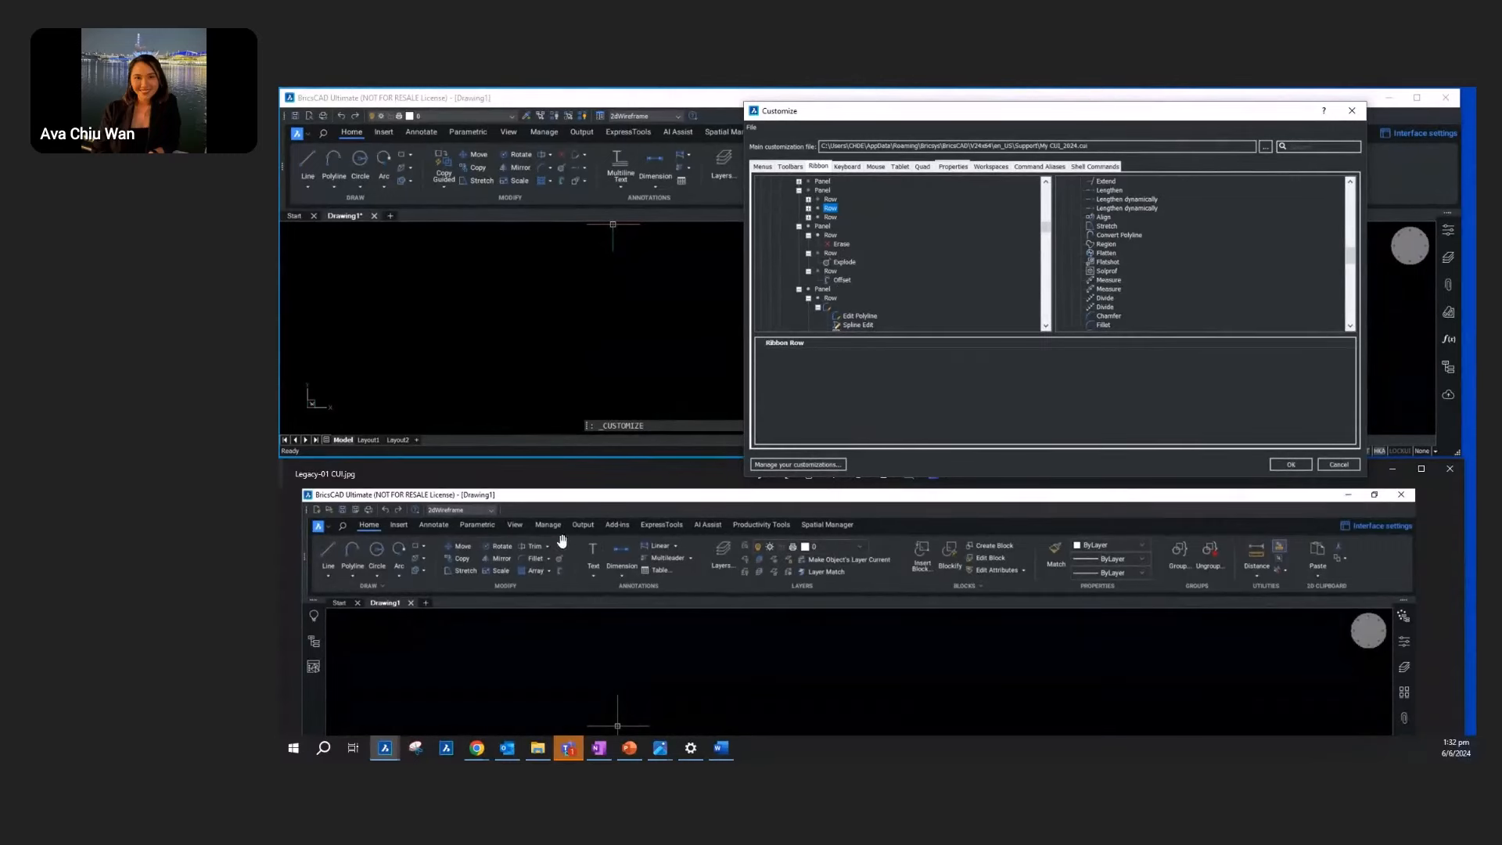
click(799, 226)
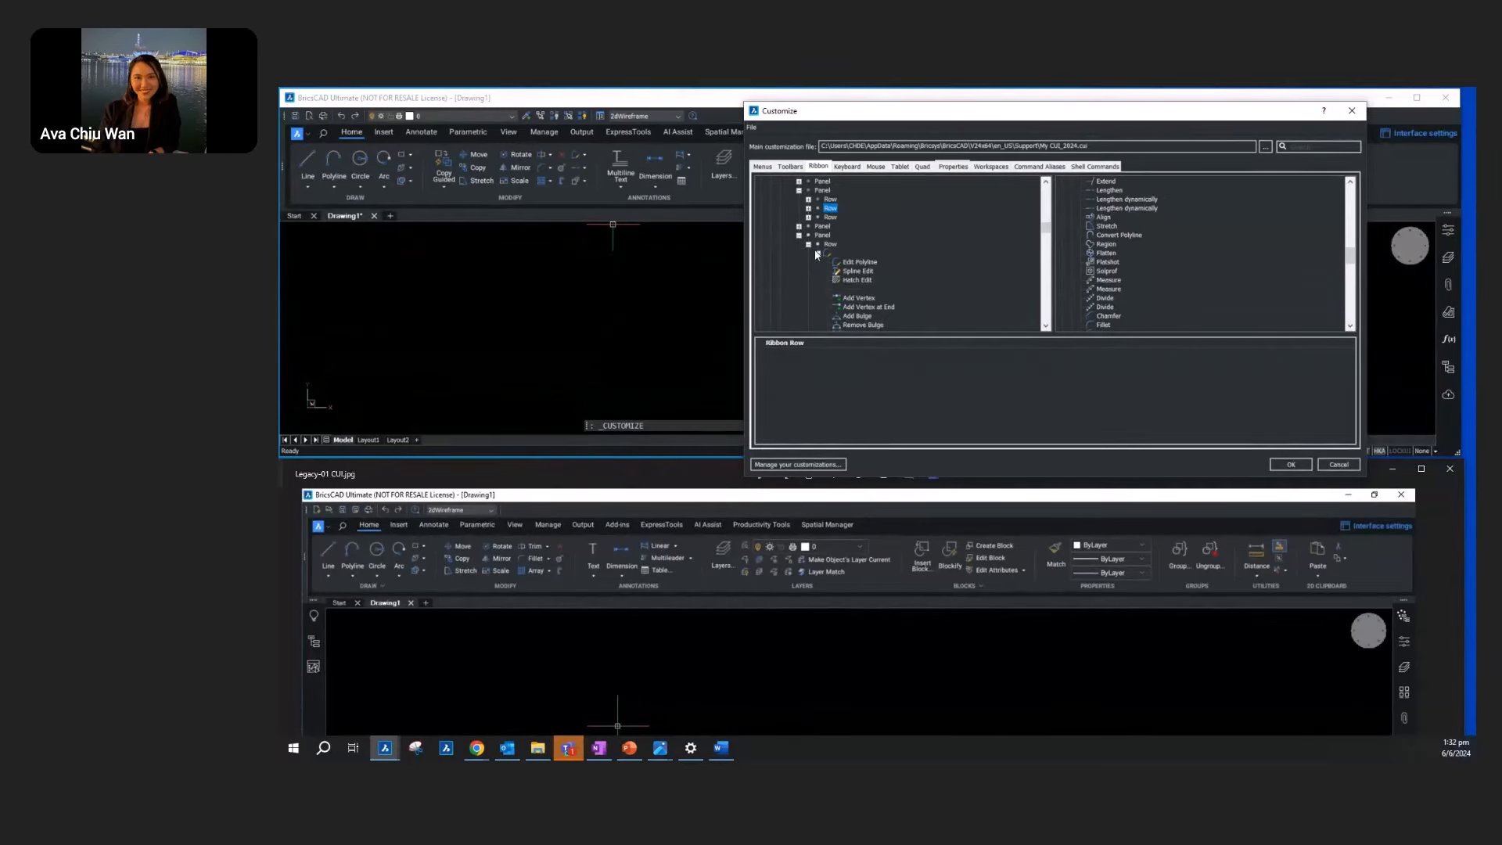
click(817, 254)
right_click(820, 234)
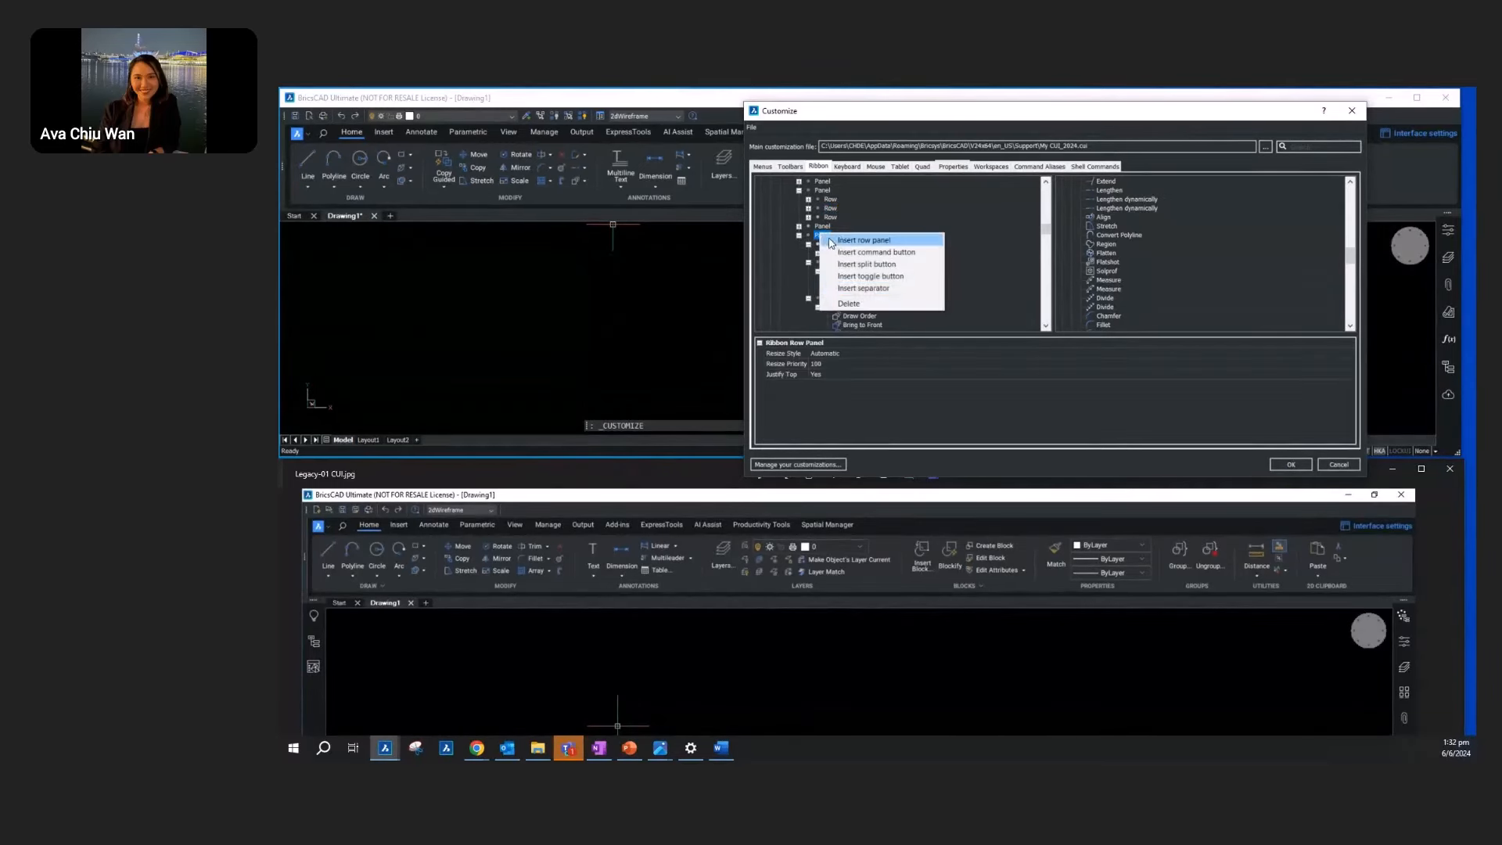
click(862, 304)
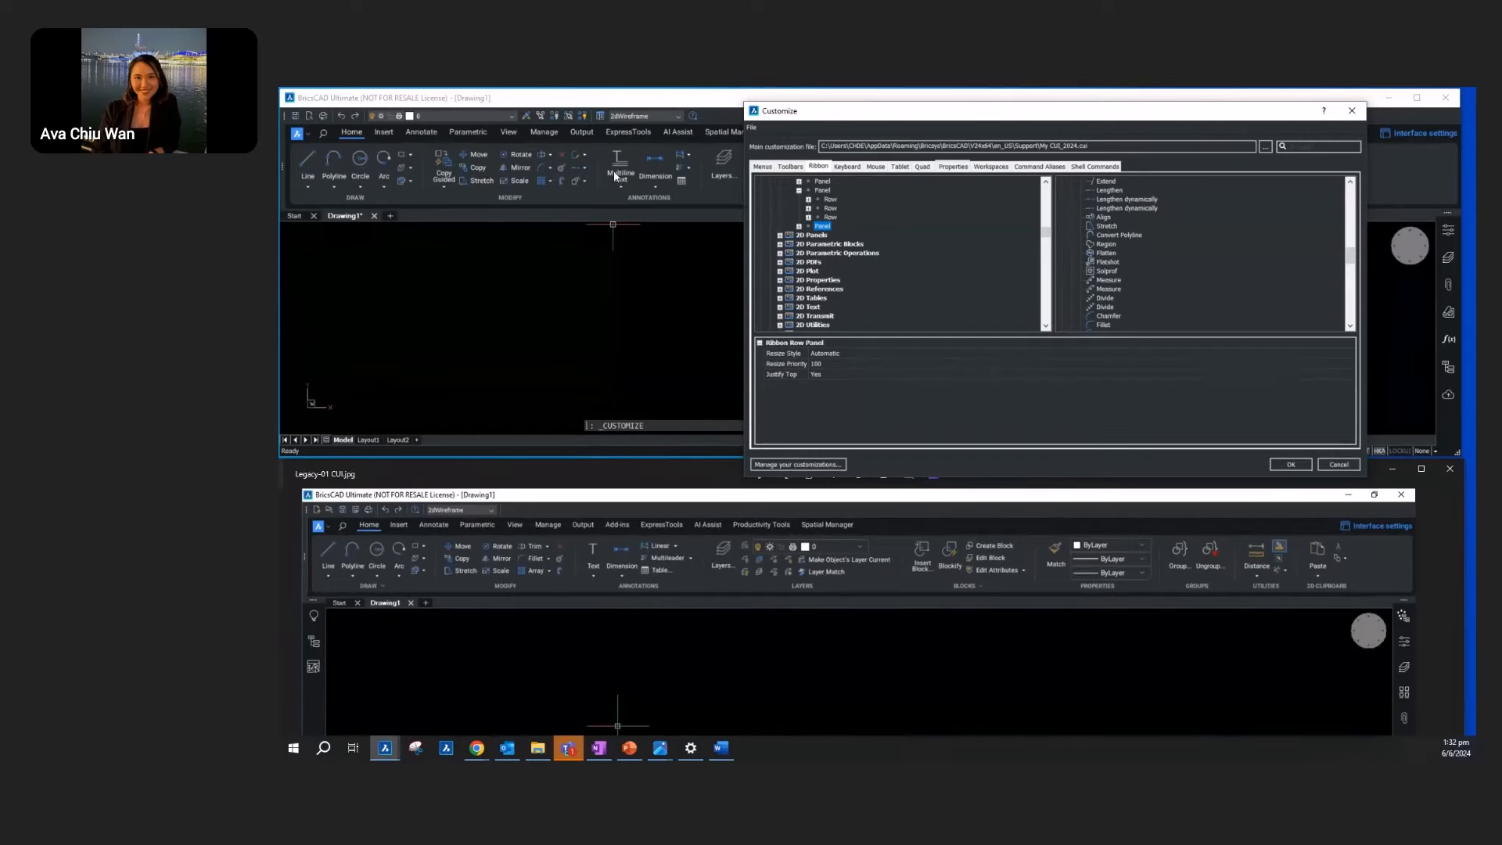
click(1291, 465)
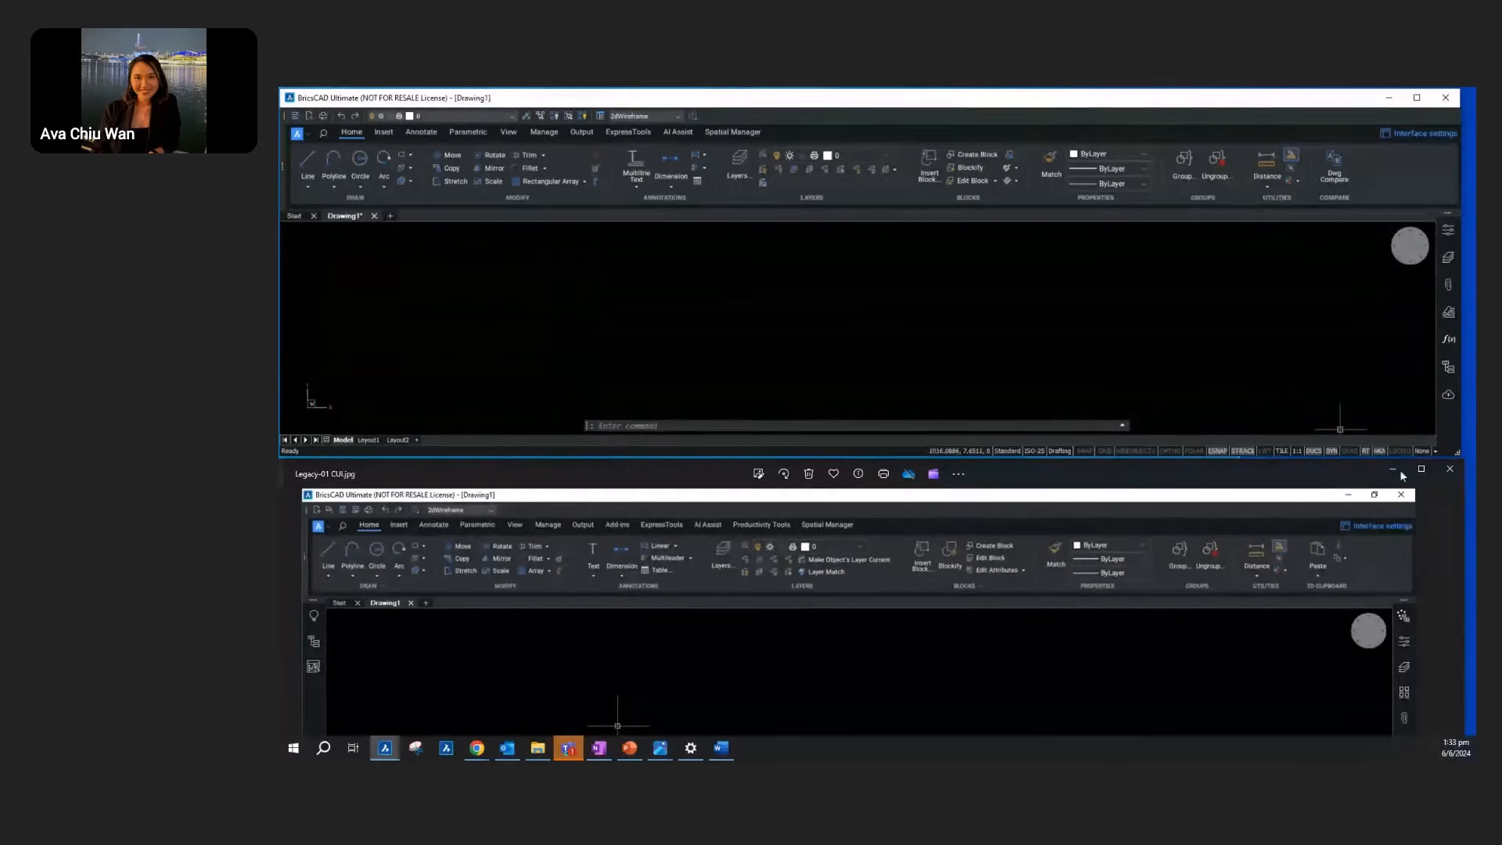
Step: Check the Fillet and Rectangular Array drop-down lists in the Modify panel of the Home ribbon
click(545, 169)
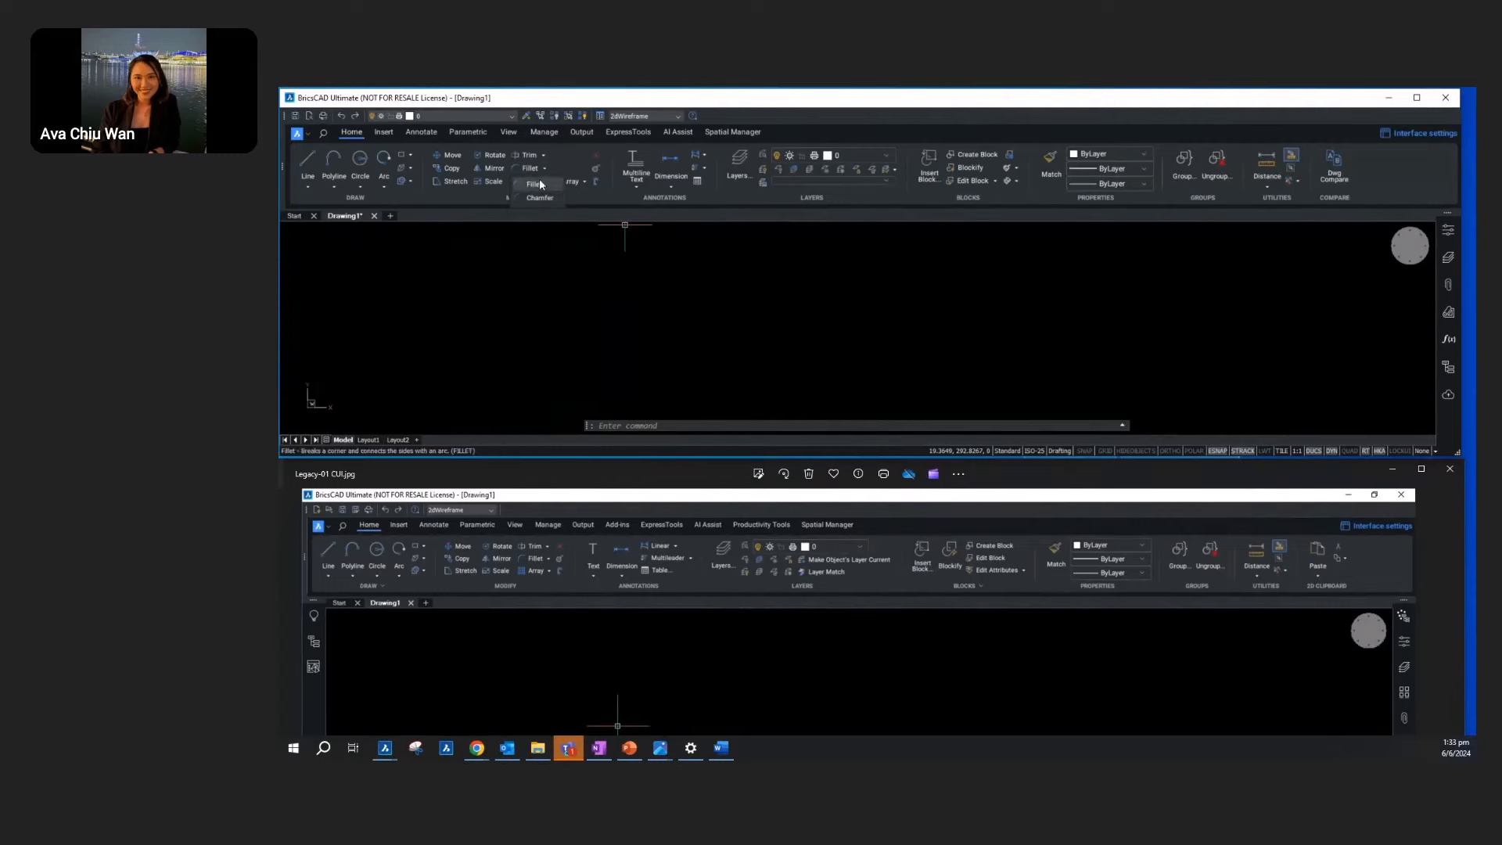
click(600, 221)
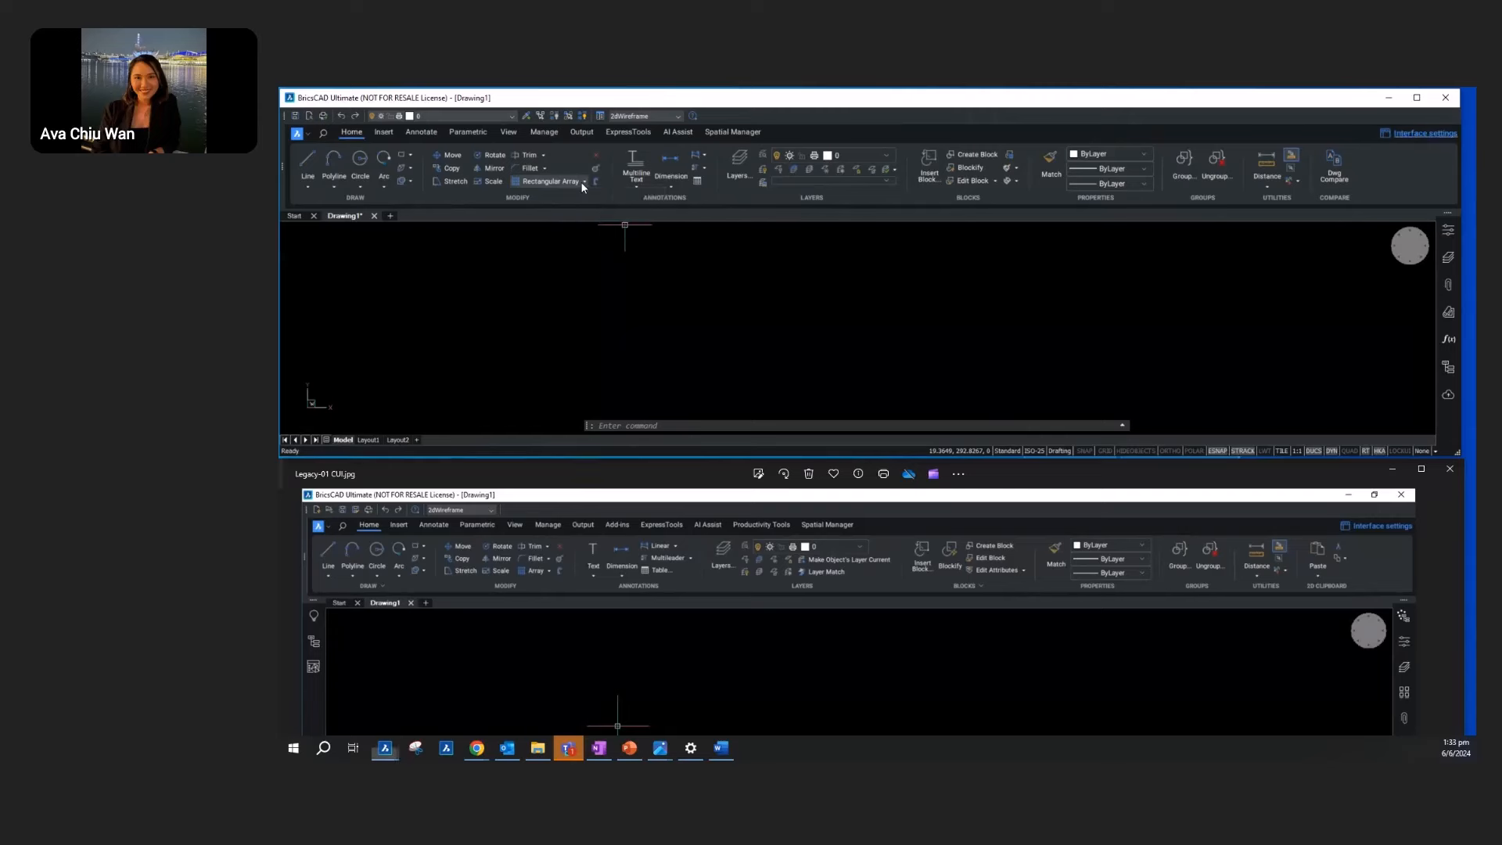
click(584, 183)
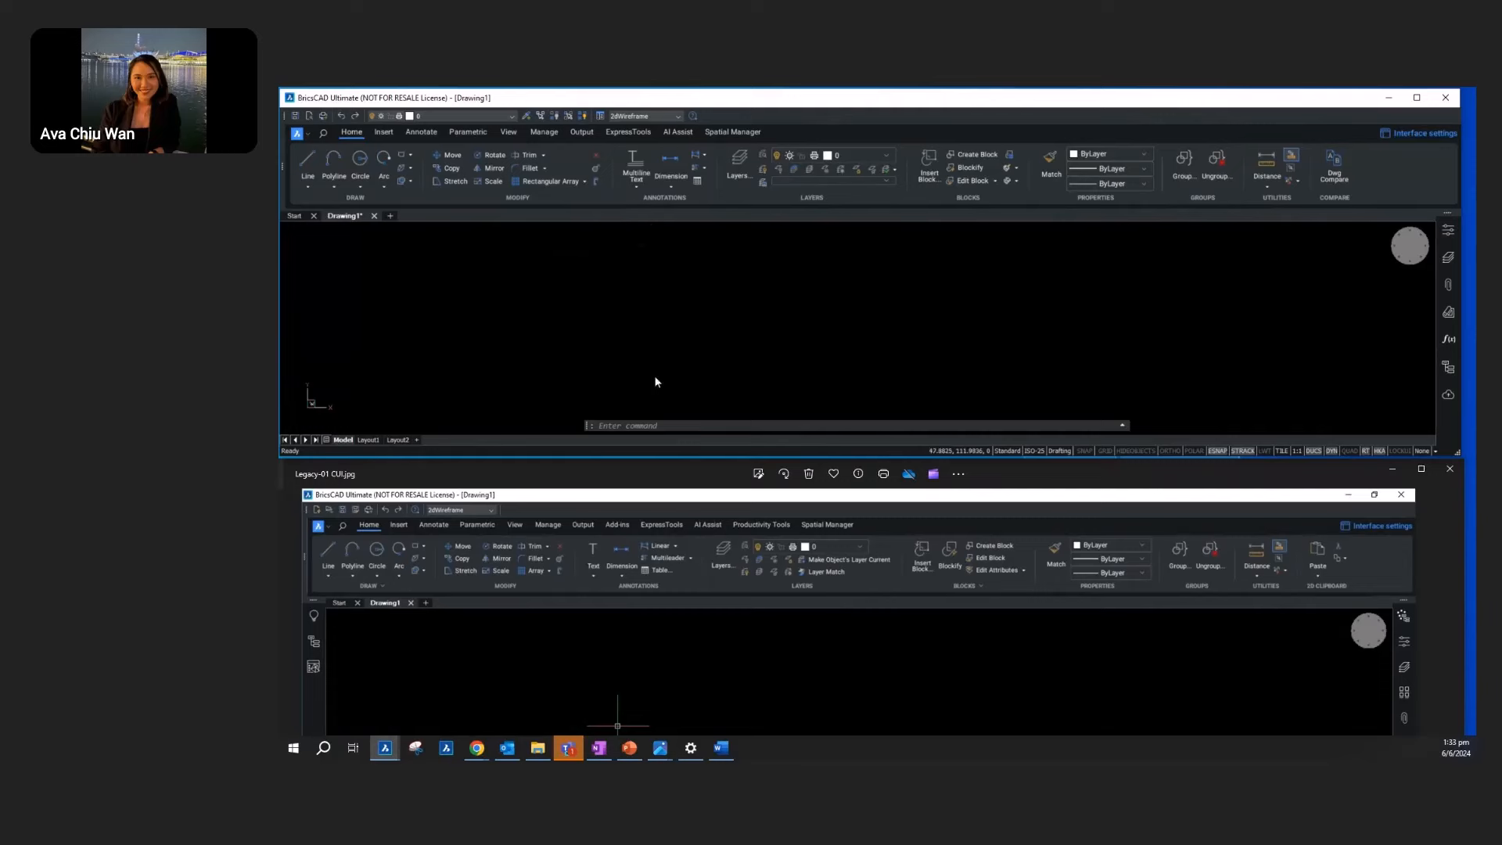
click(565, 185)
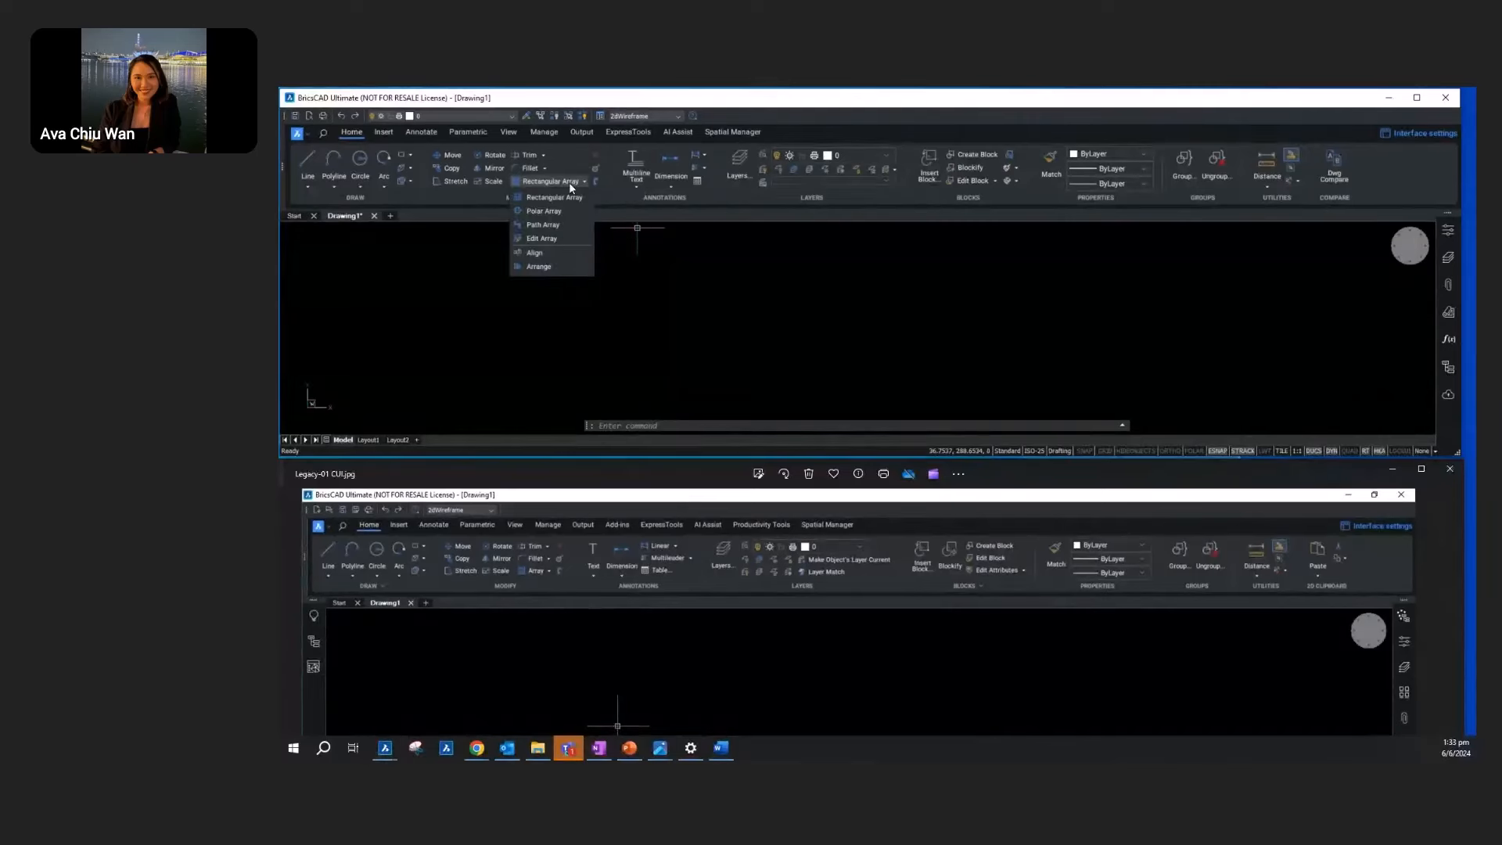
click(618, 203)
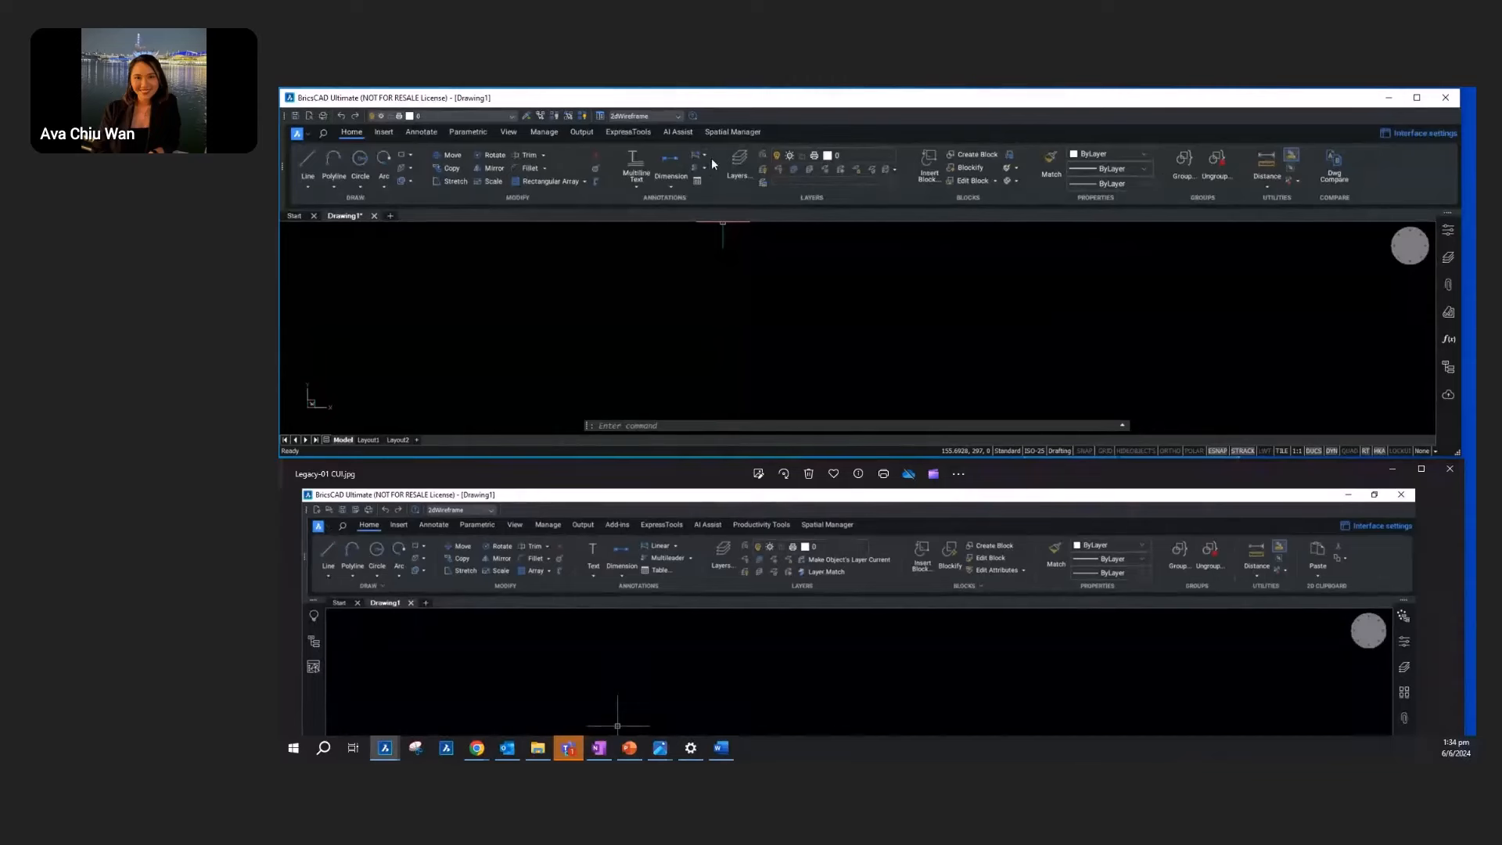
Step: Reopen the ribbon customization and set the behavior of the Array split button in 2D Modify to Drop down
right_click(716, 194)
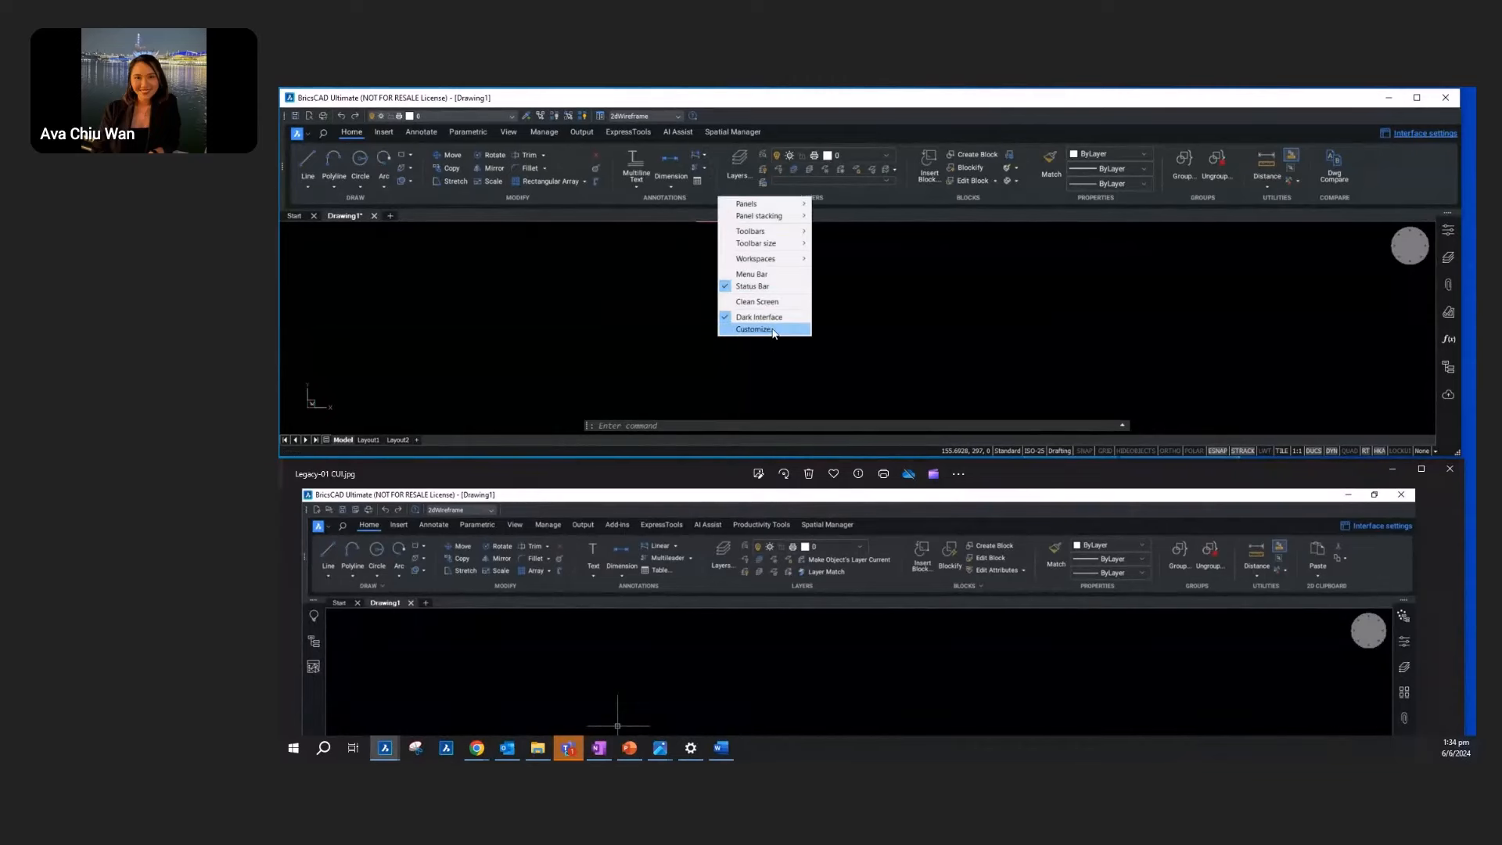
click(771, 329)
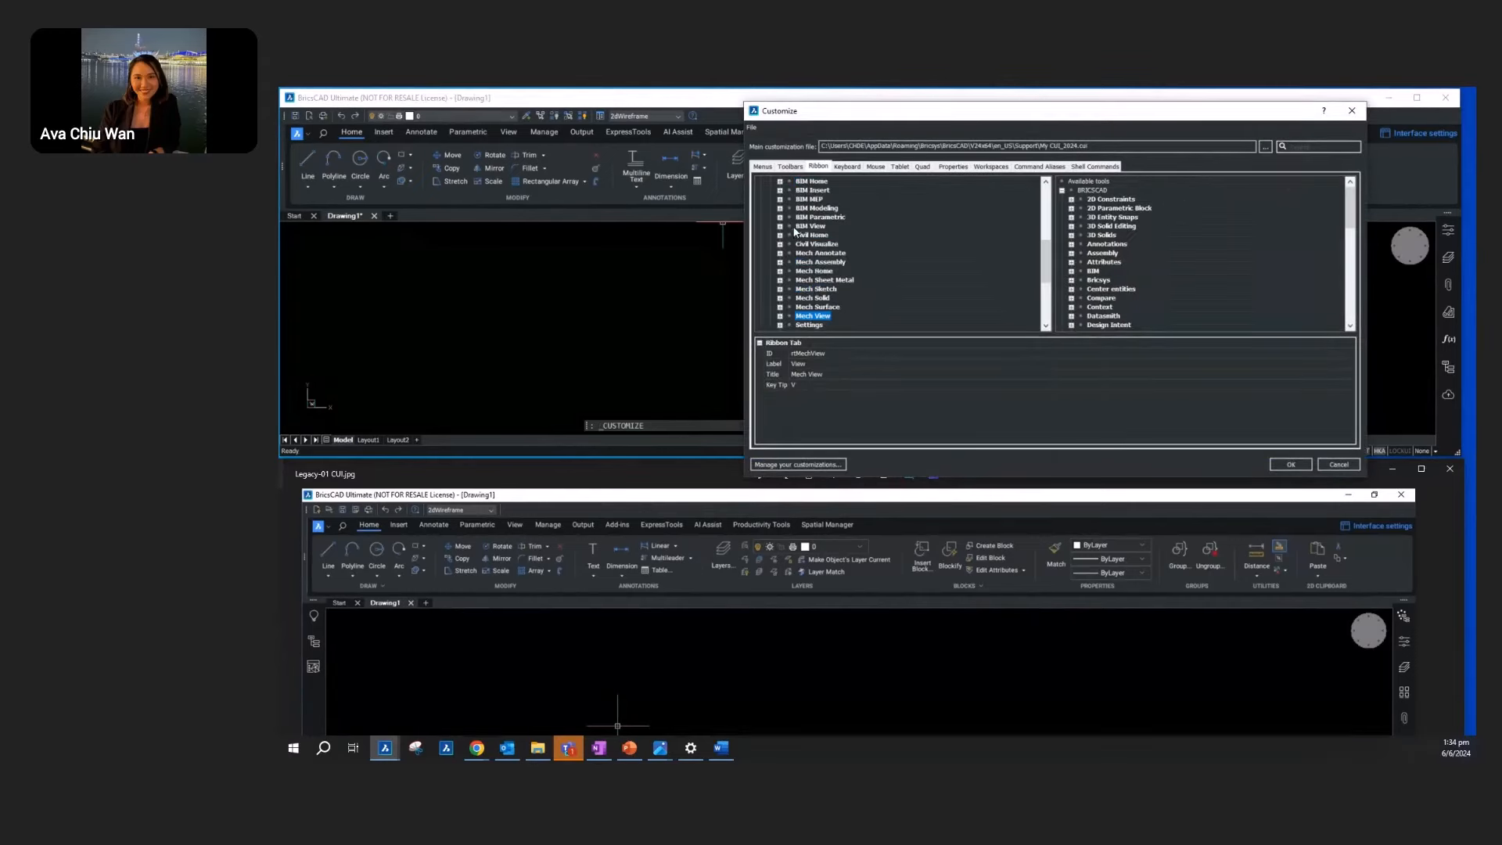
scroll(795, 231, up, 10)
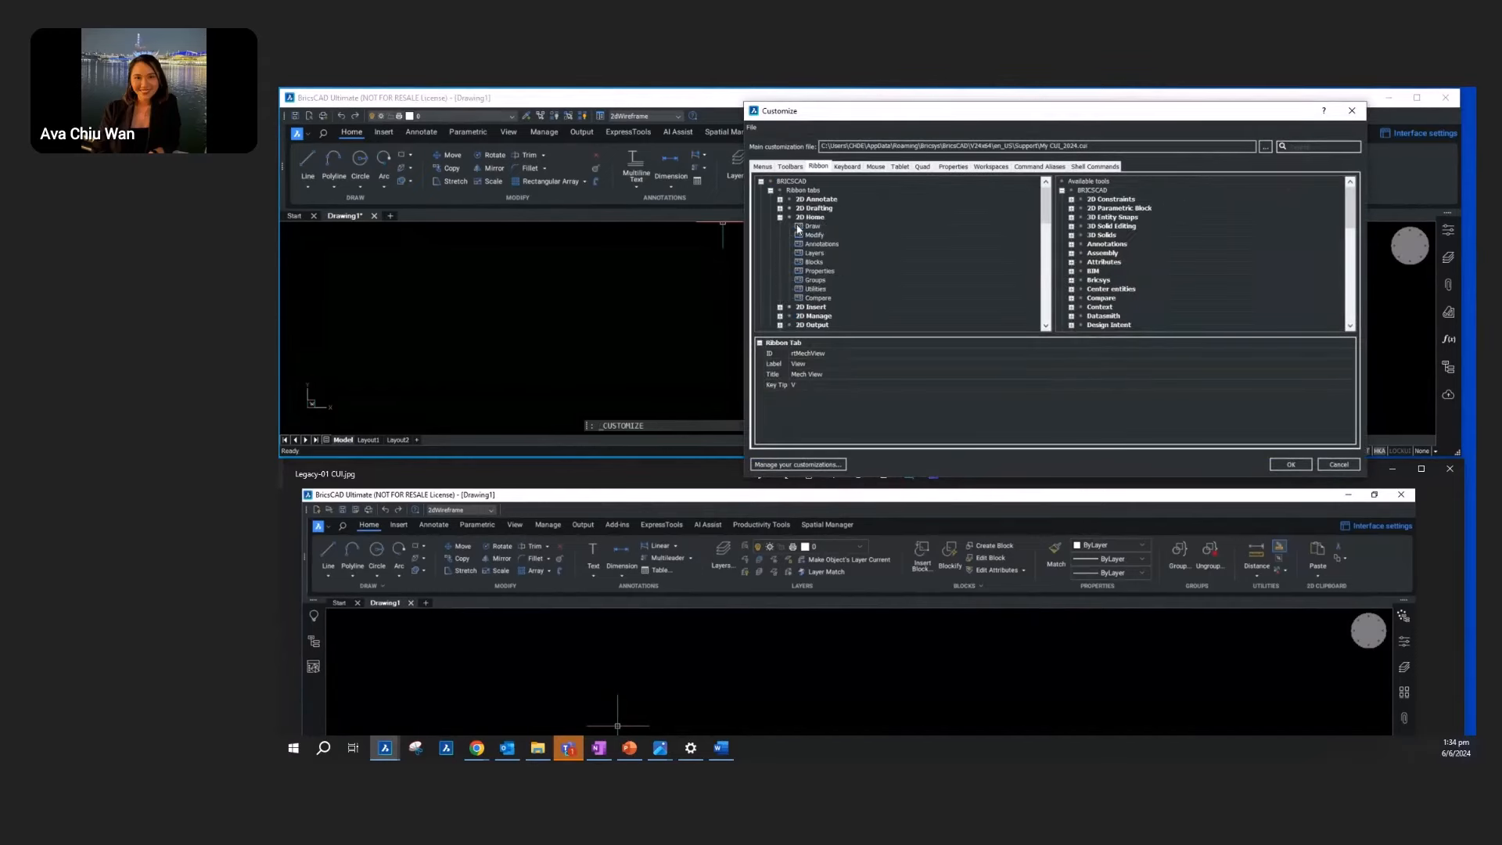
double_click(816, 234)
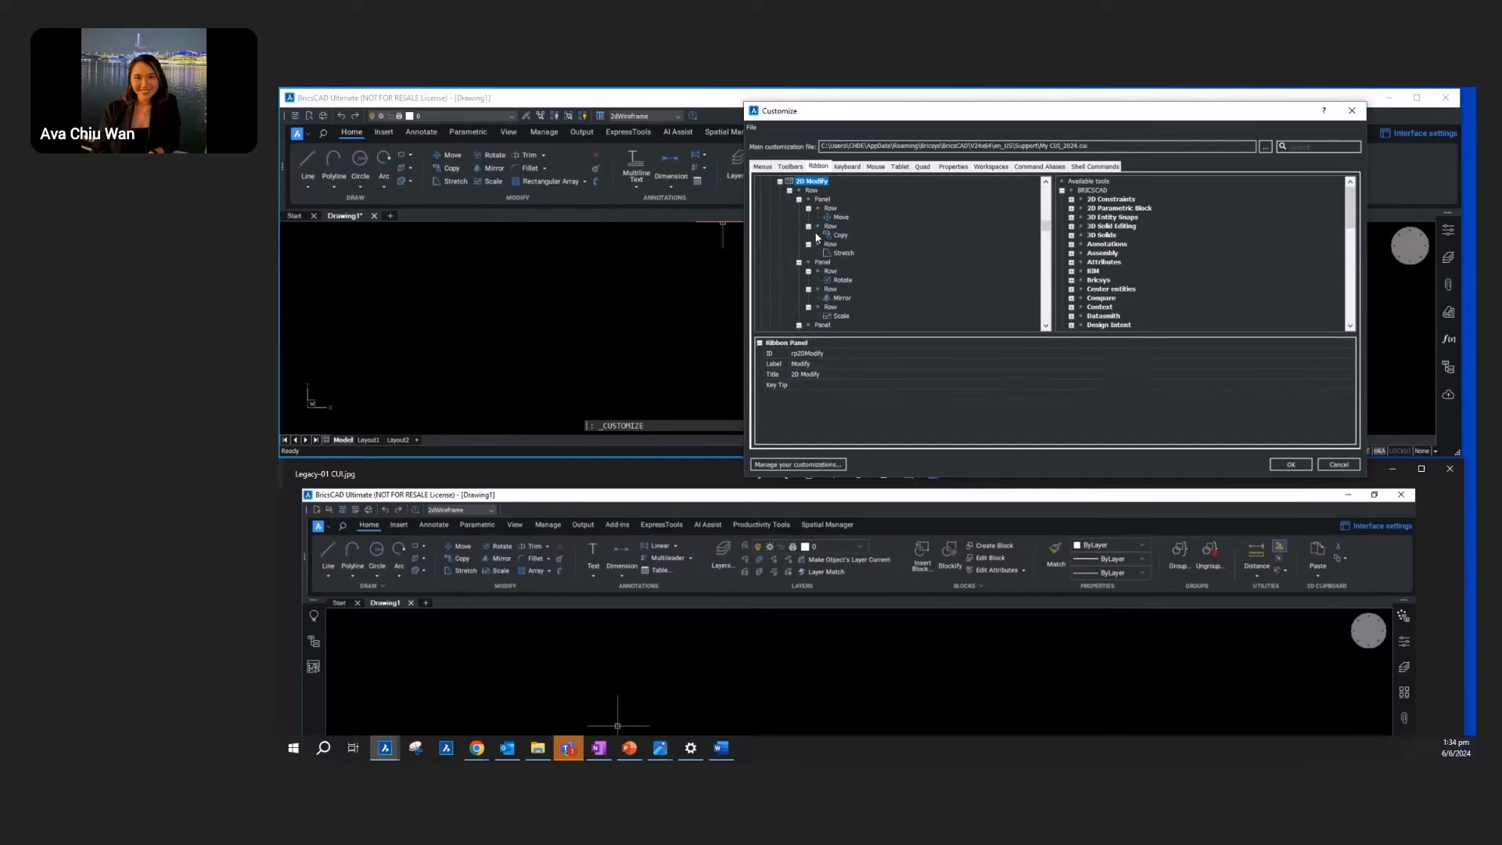
scroll(832, 291, down, 5)
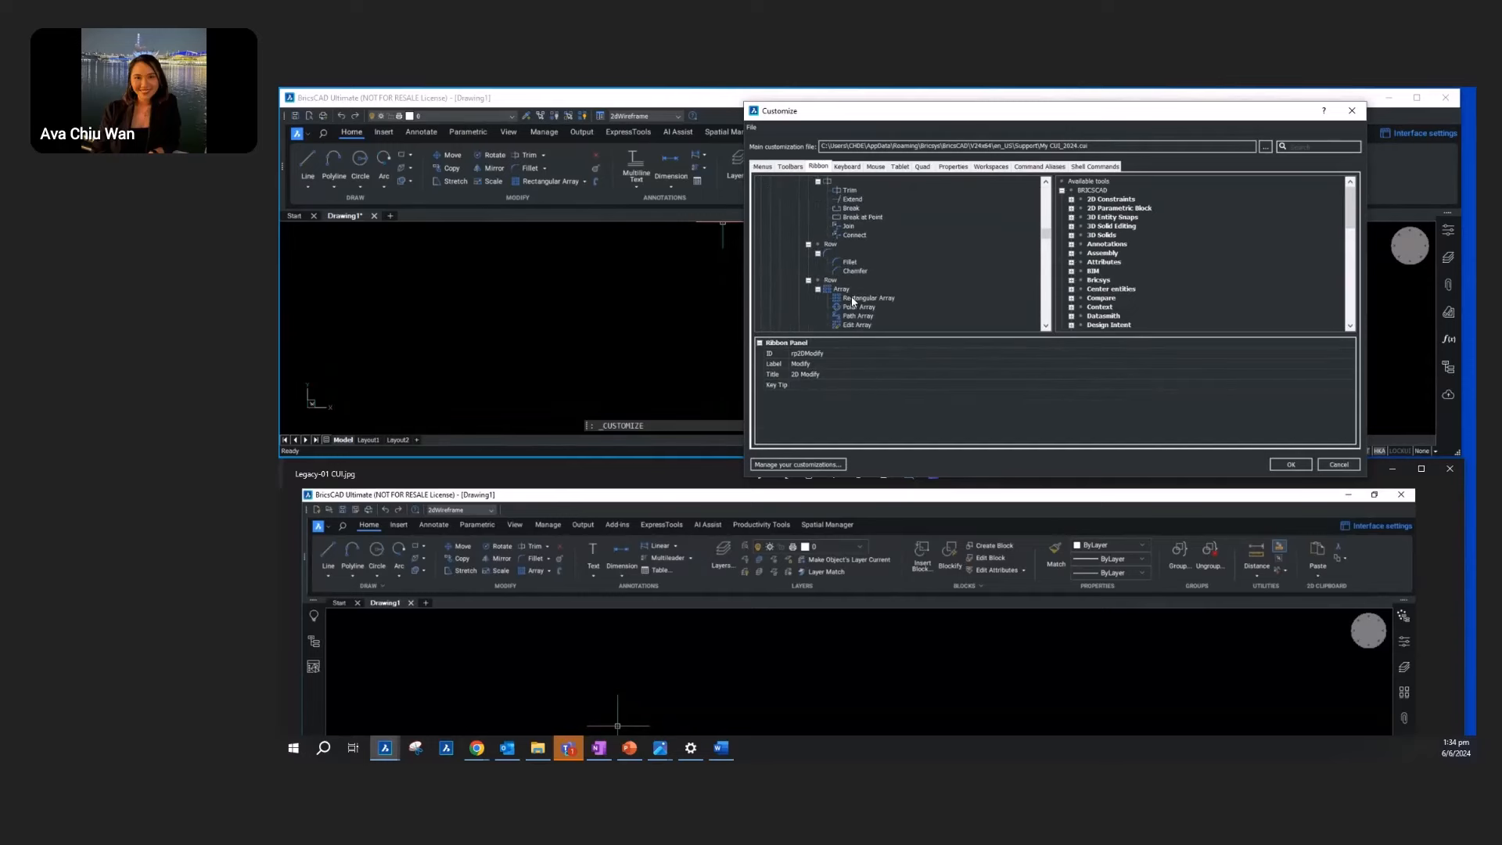
click(841, 289)
click(843, 375)
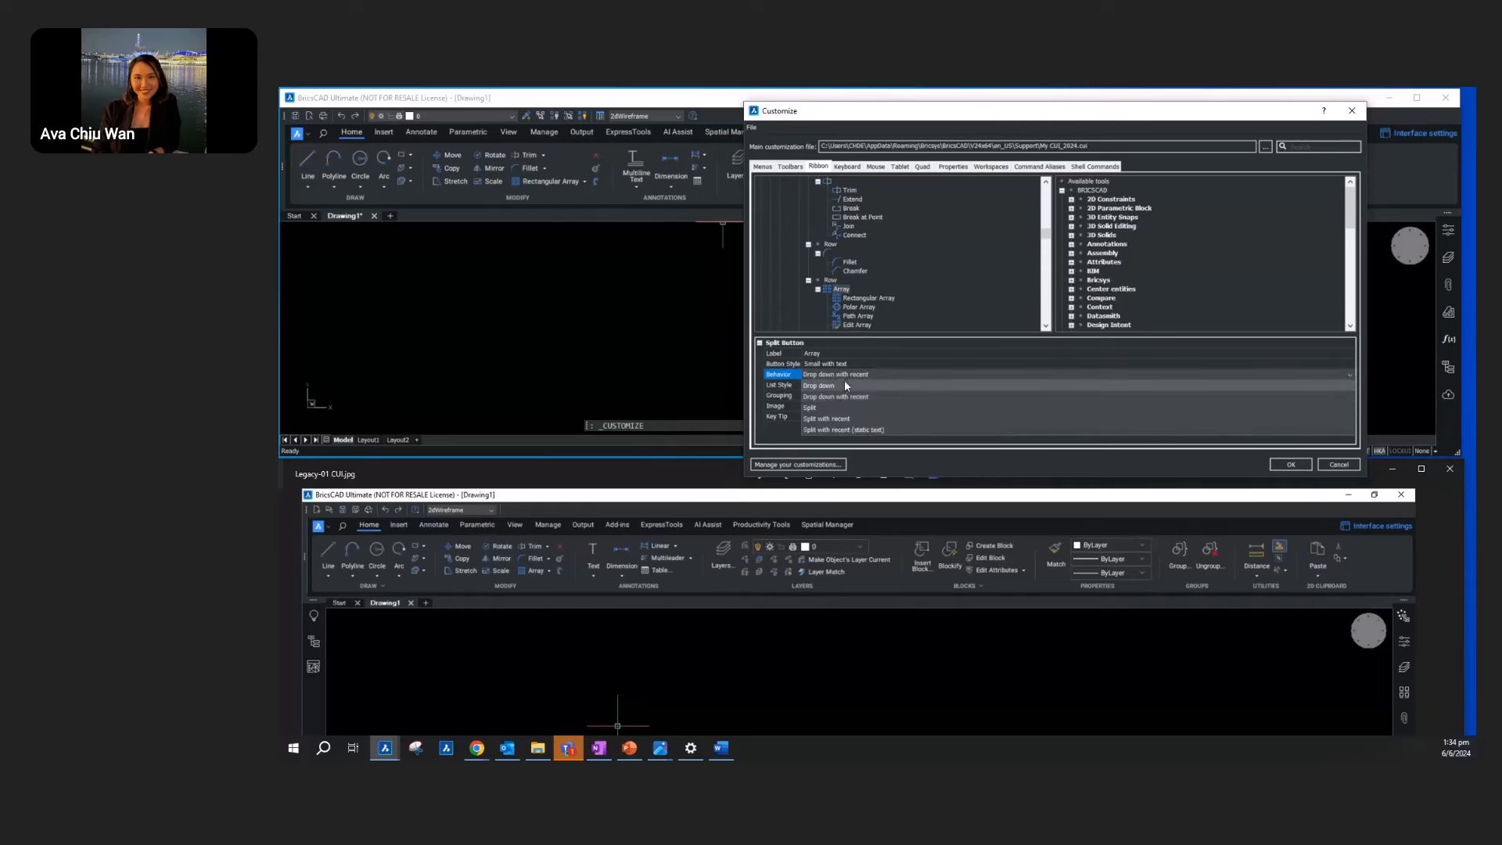
click(842, 385)
Step: Move Text ahead of Multiline Text in the Text split button of the 2D Annotations panel
scroll(807, 275, up, 4)
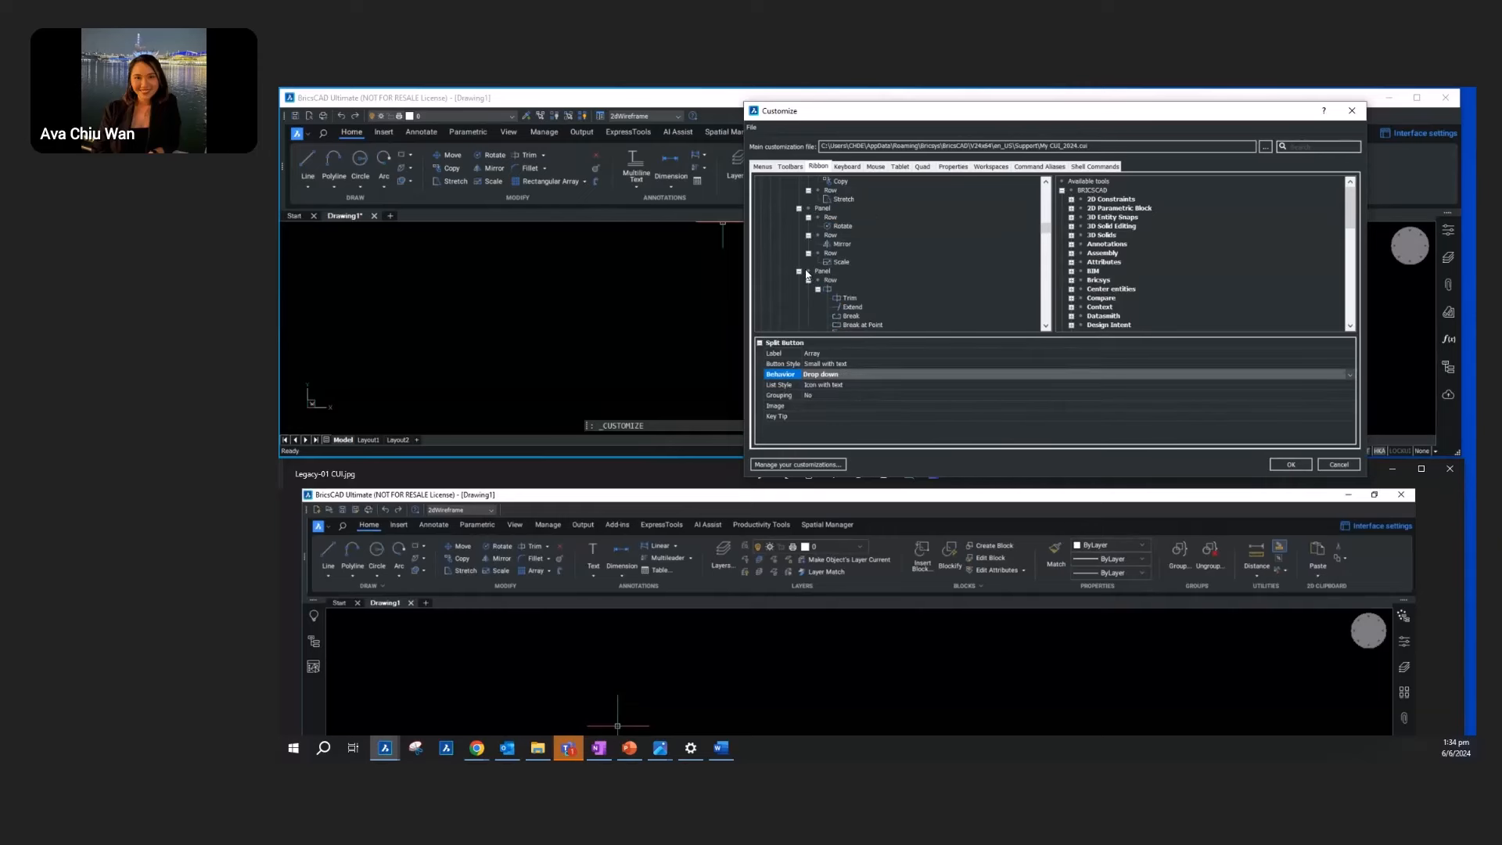
scroll(805, 266, up, 10)
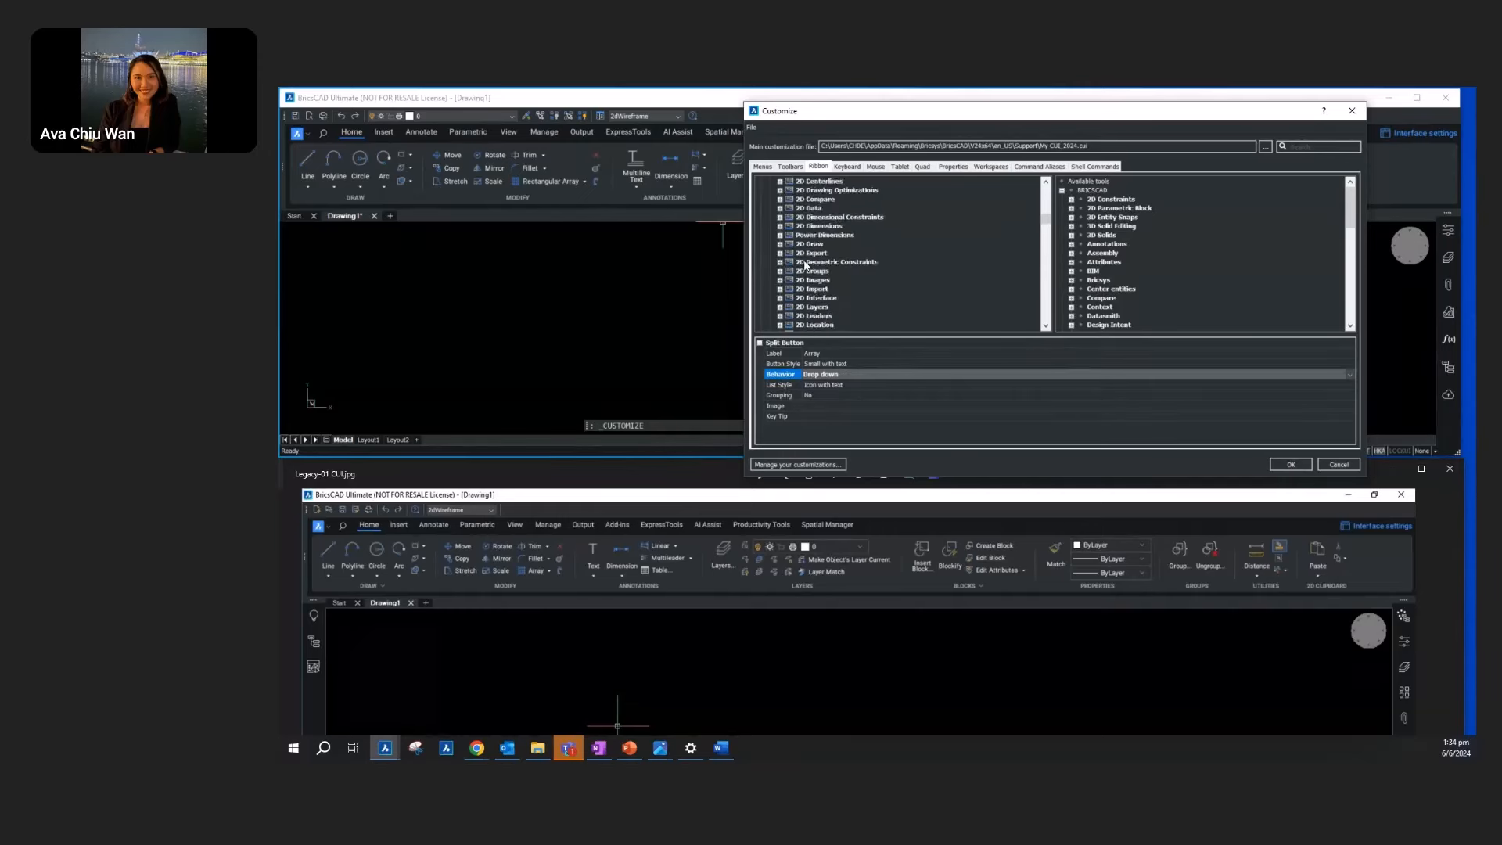
click(780, 219)
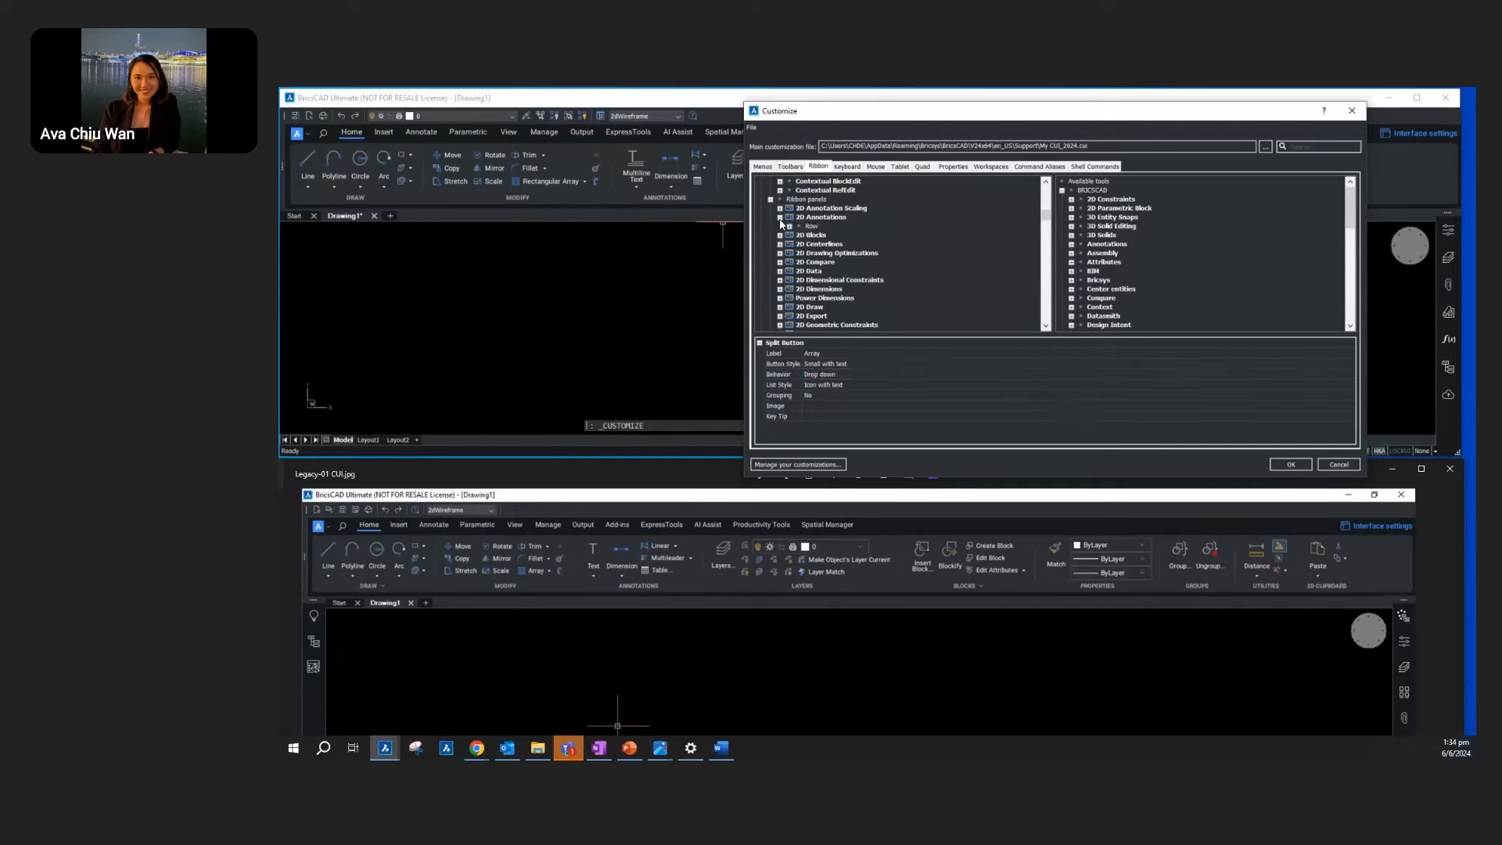
click(790, 226)
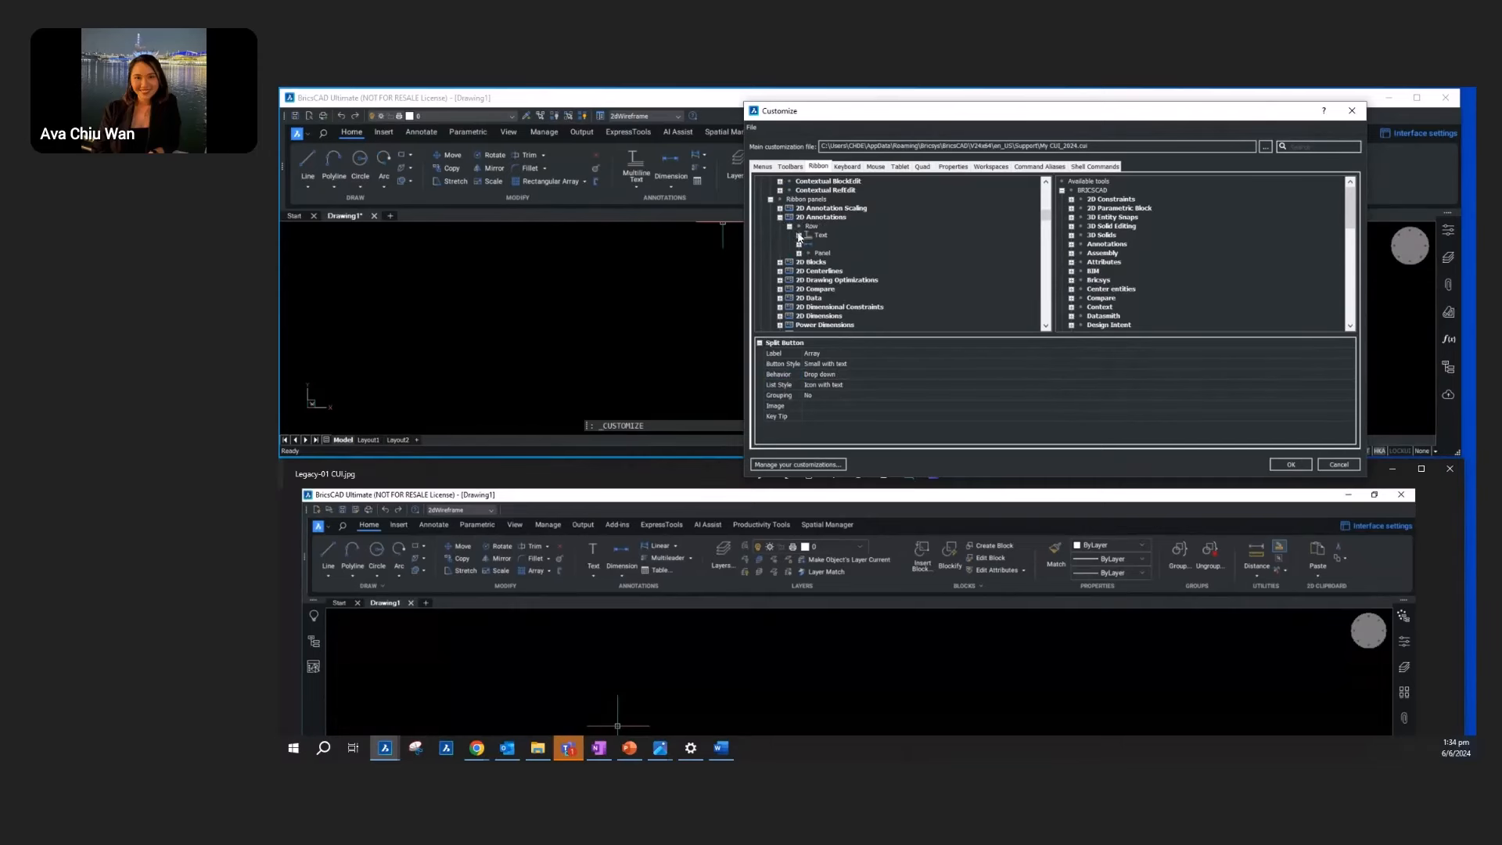
click(800, 236)
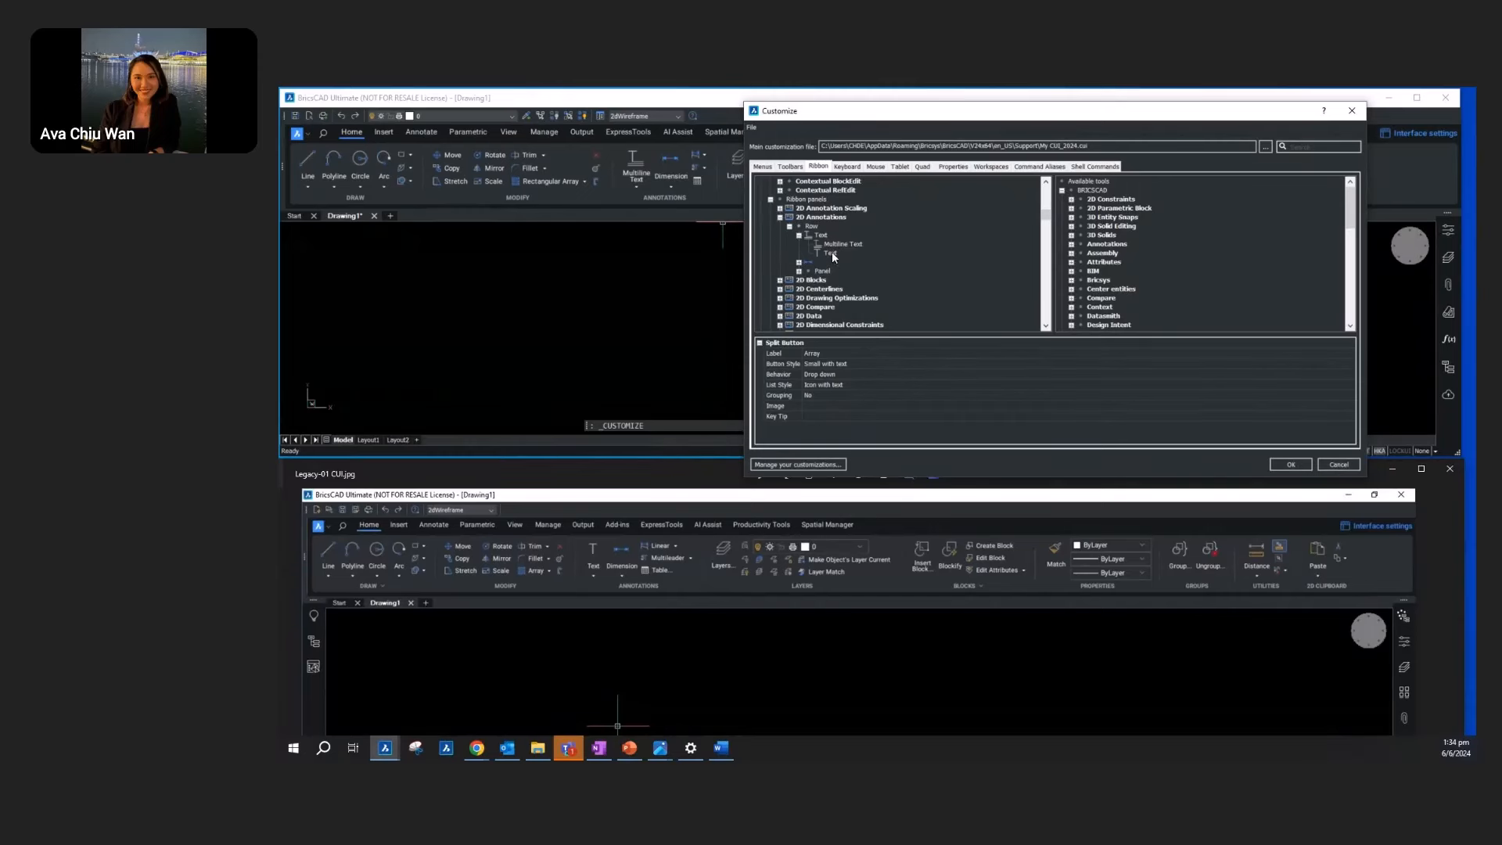
click(831, 253)
drag(830, 253, 831, 247)
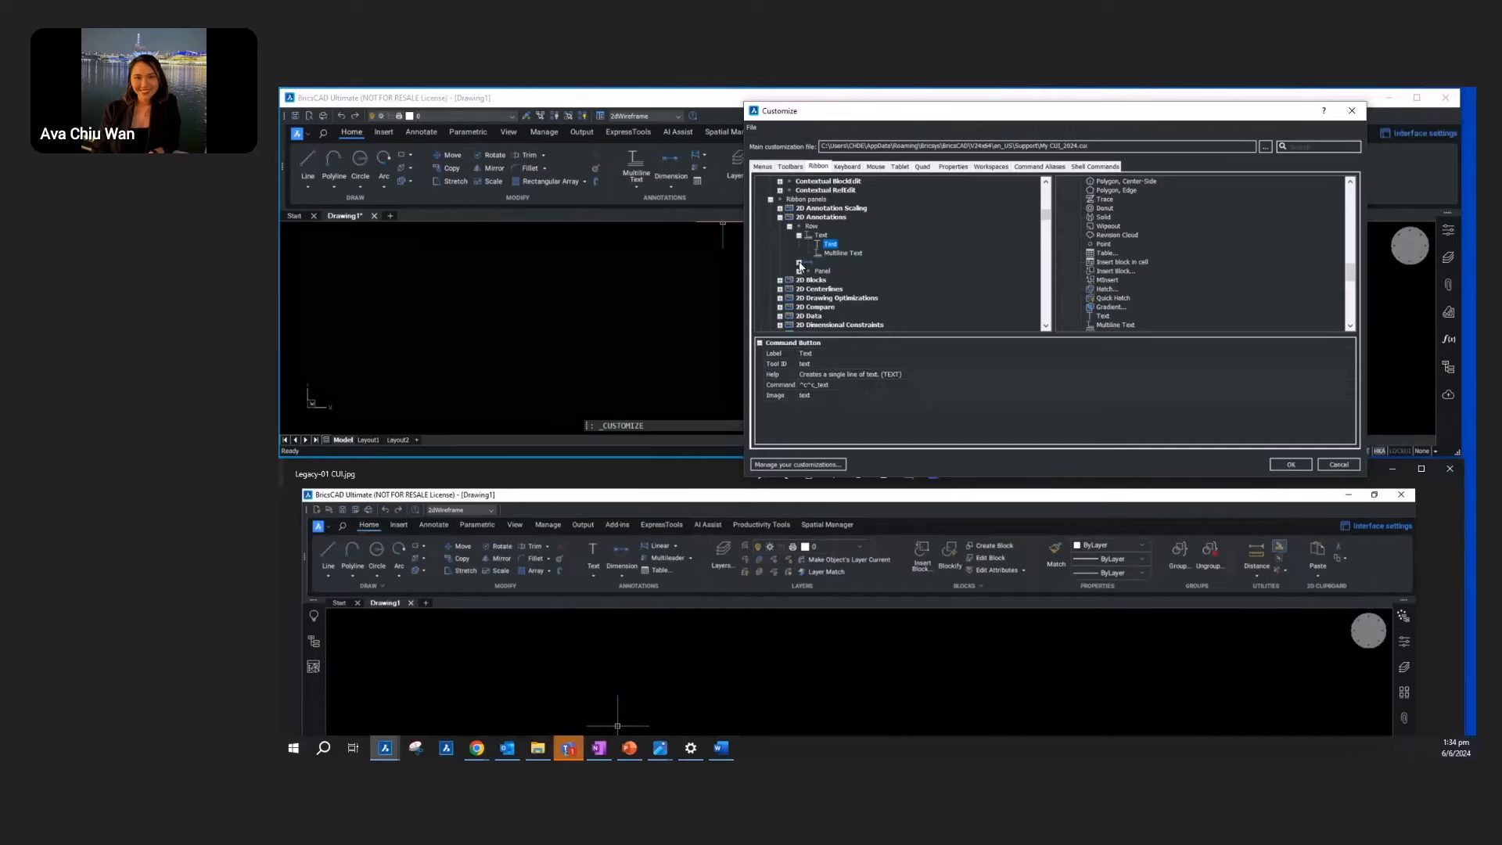
Step: Set the button style of the unlabeled dimension split button in 2D Annotations to Large with text (horizontal)
click(807, 264)
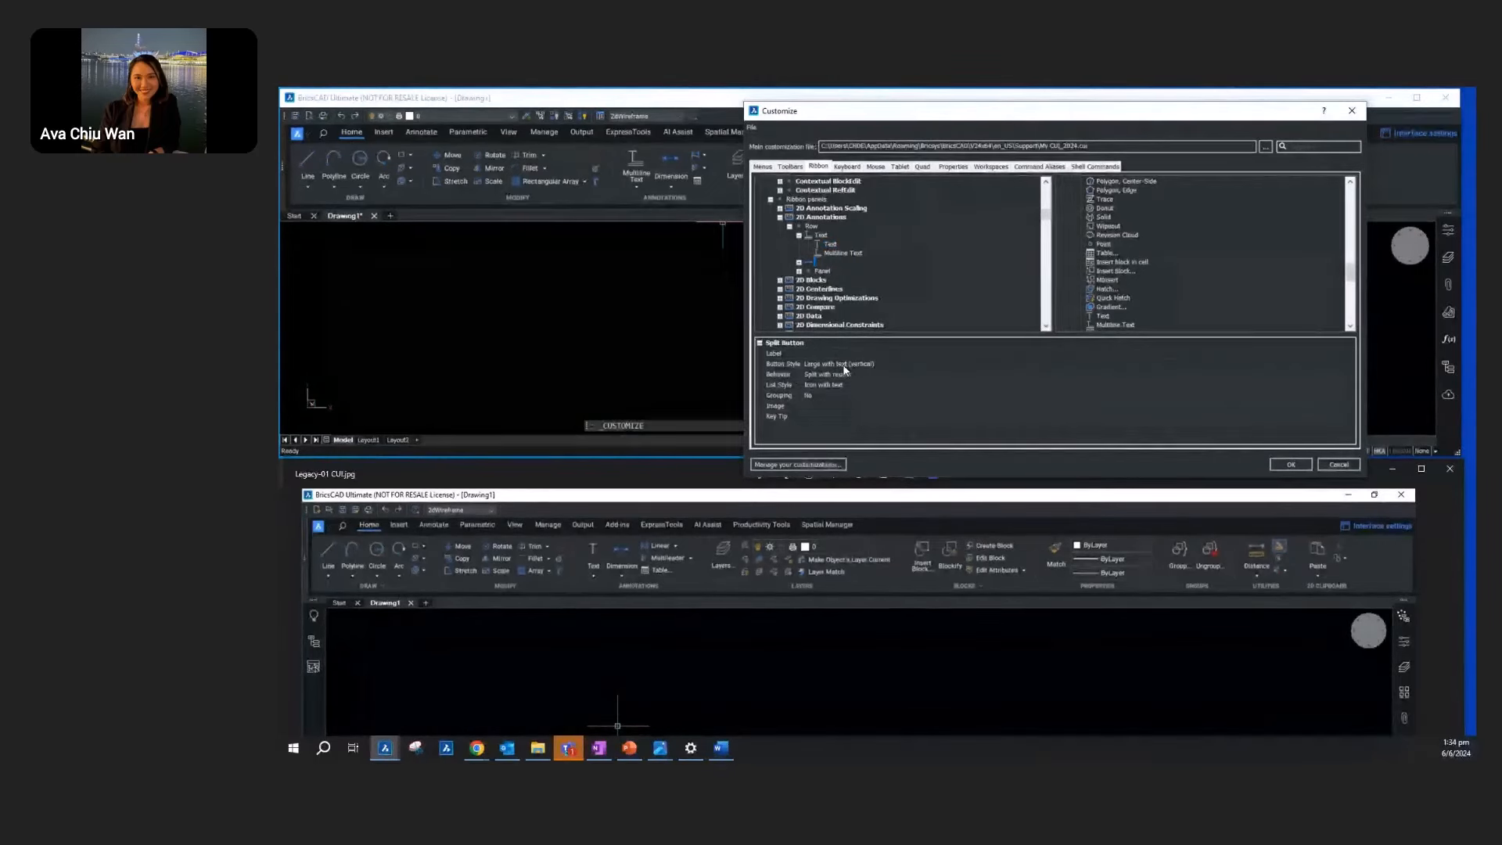
click(815, 235)
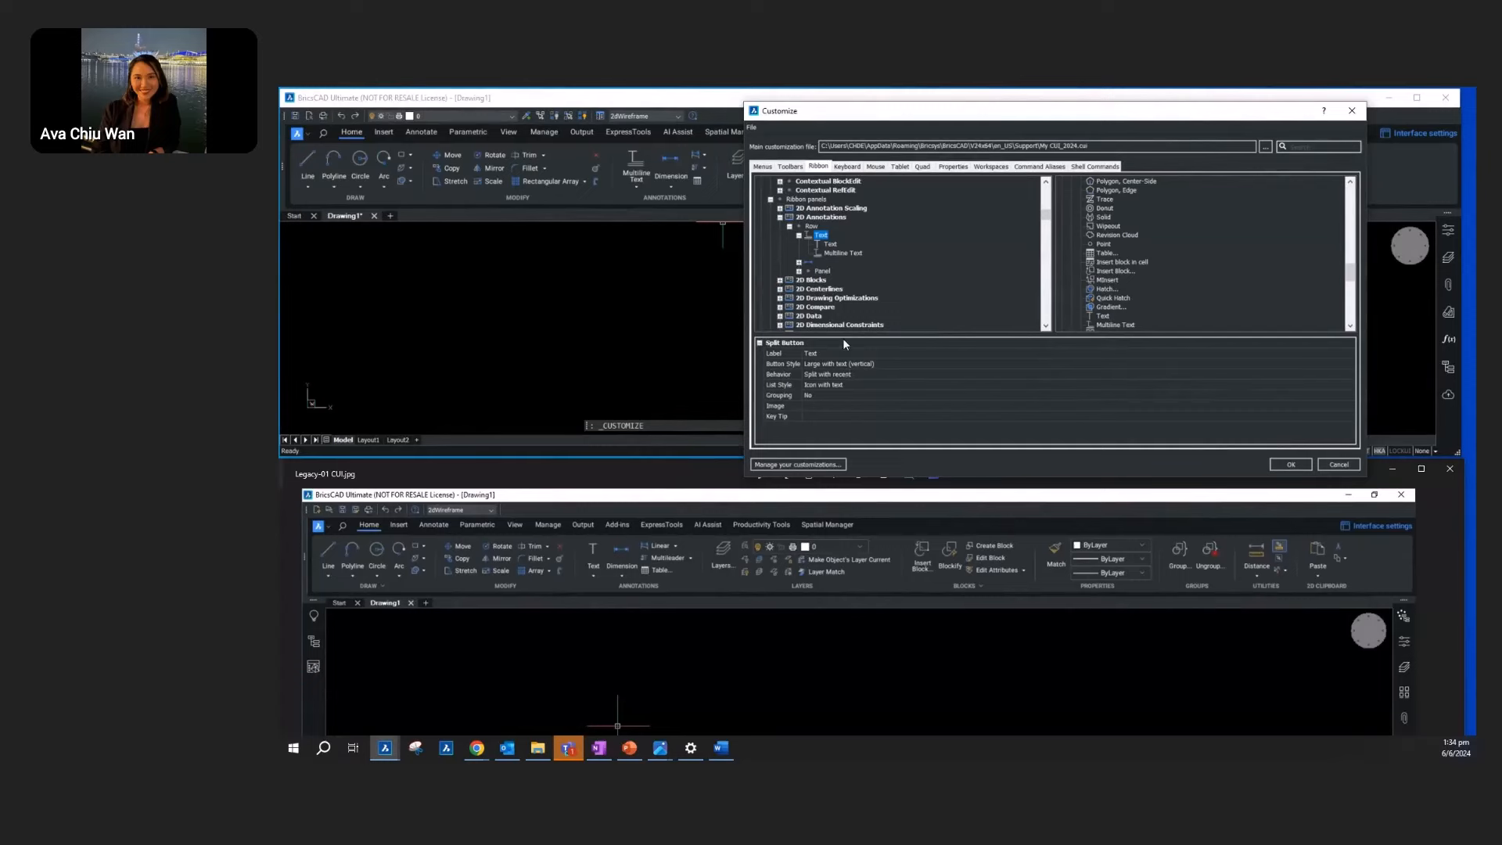
click(849, 364)
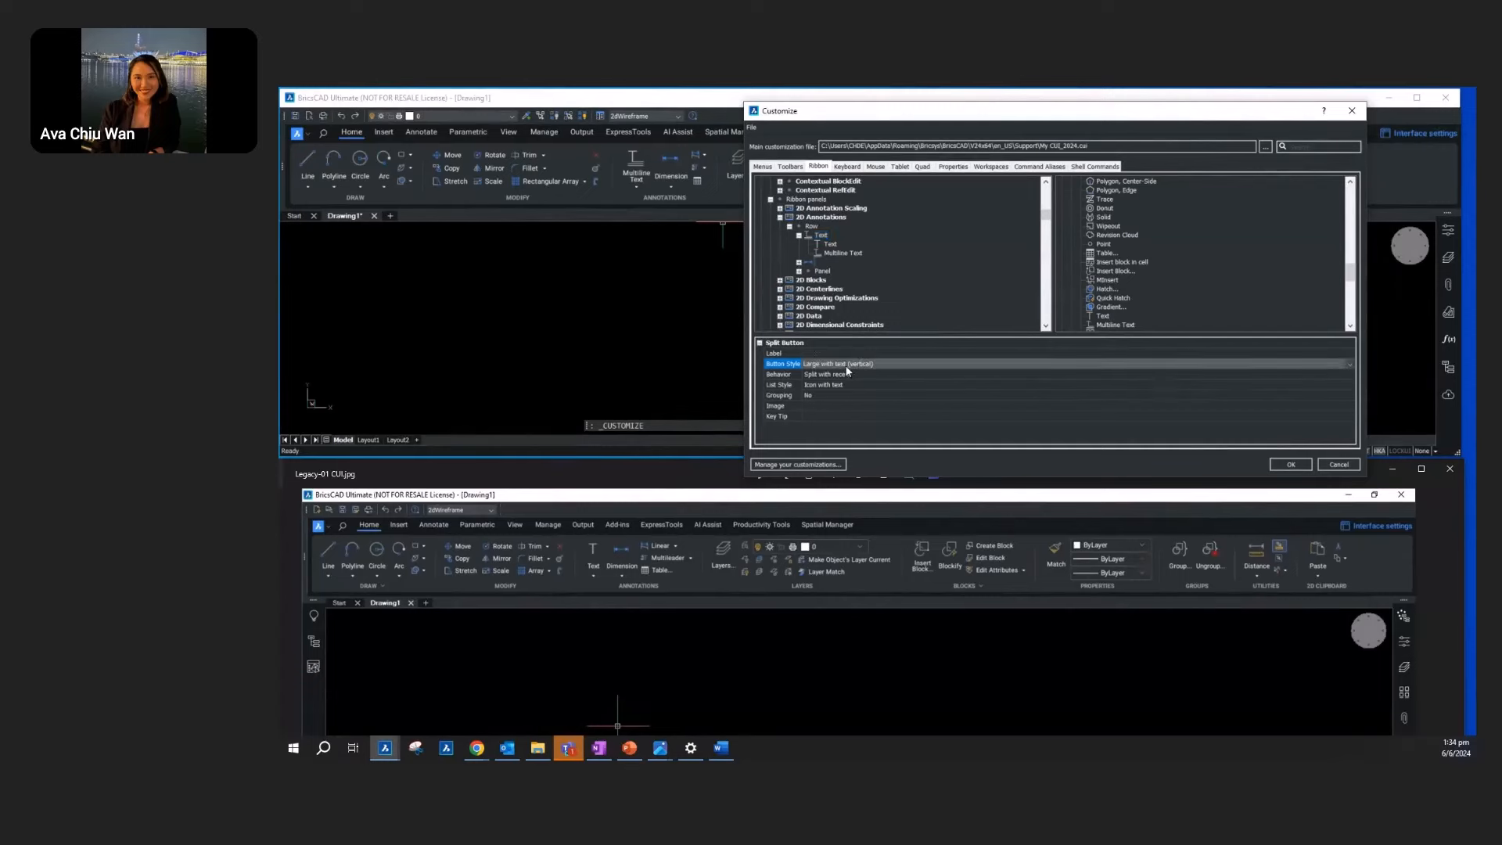
click(854, 364)
click(857, 407)
Step: Set the button style of the Linear split button in 2D Annotations to Small with text
click(799, 271)
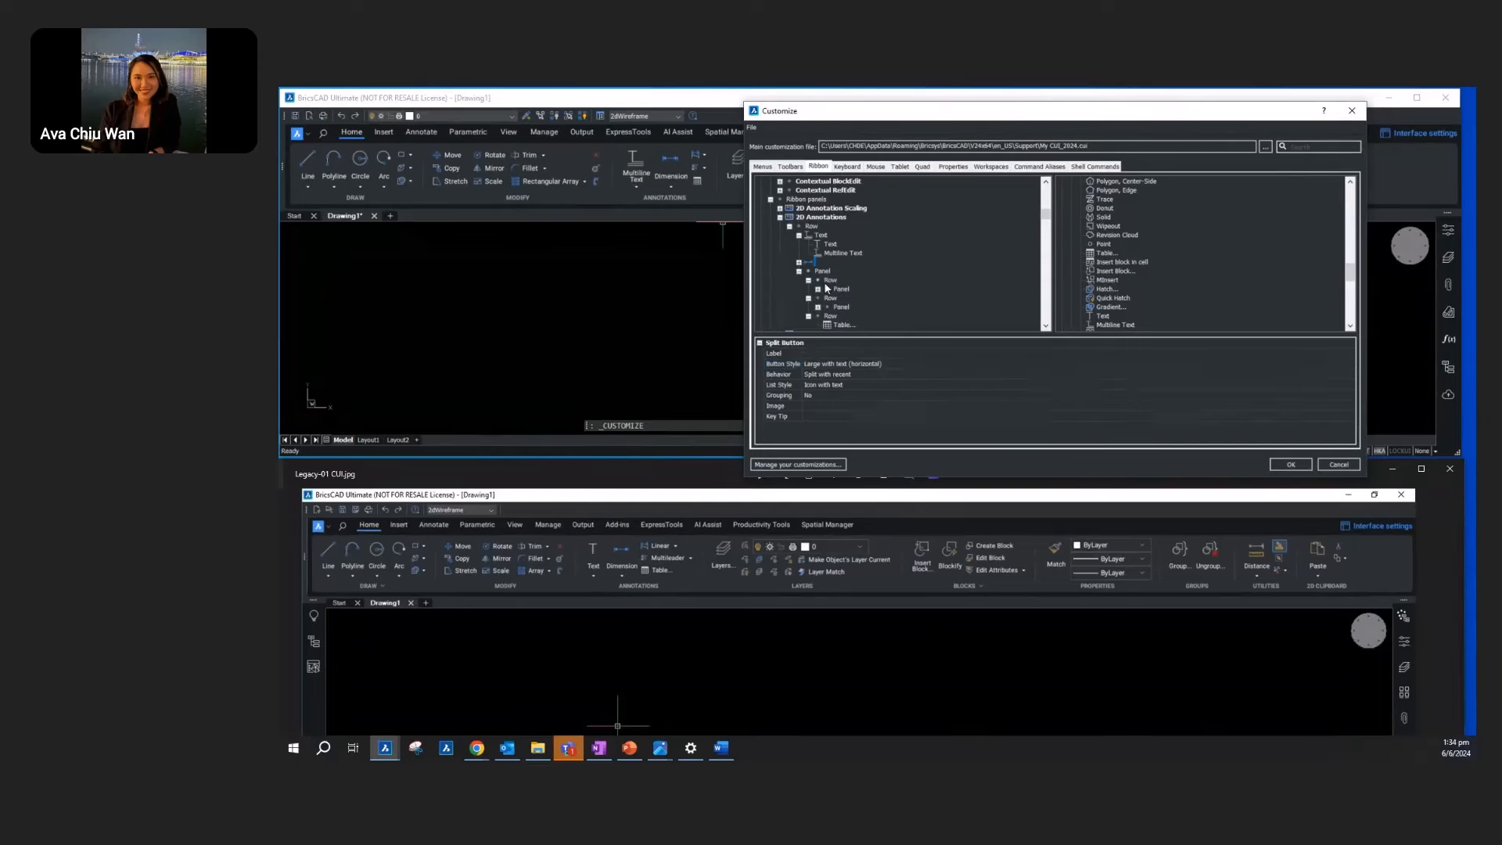
scroll(826, 289, down, 1)
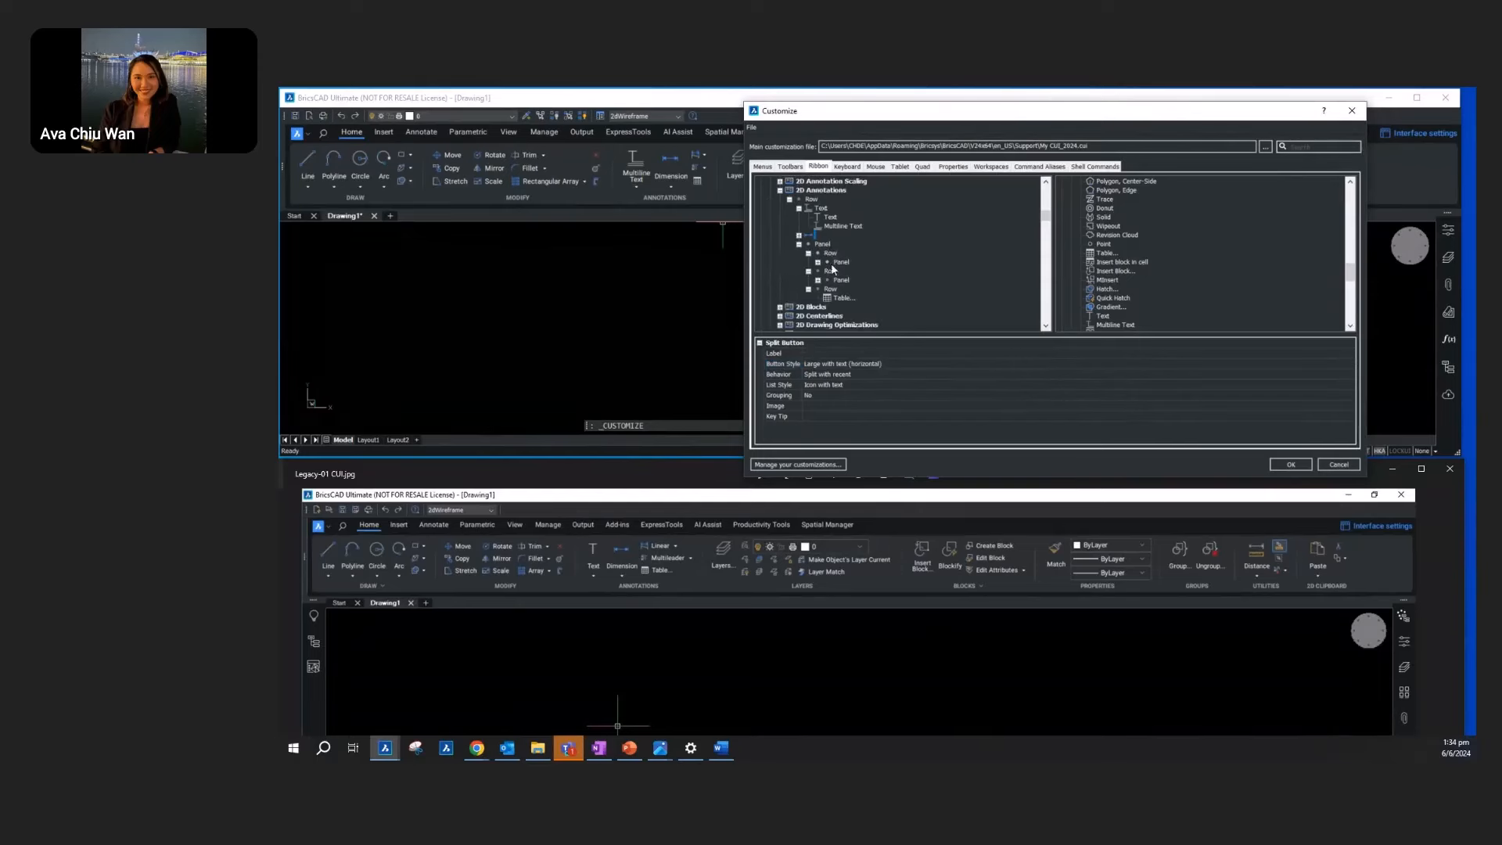
click(817, 262)
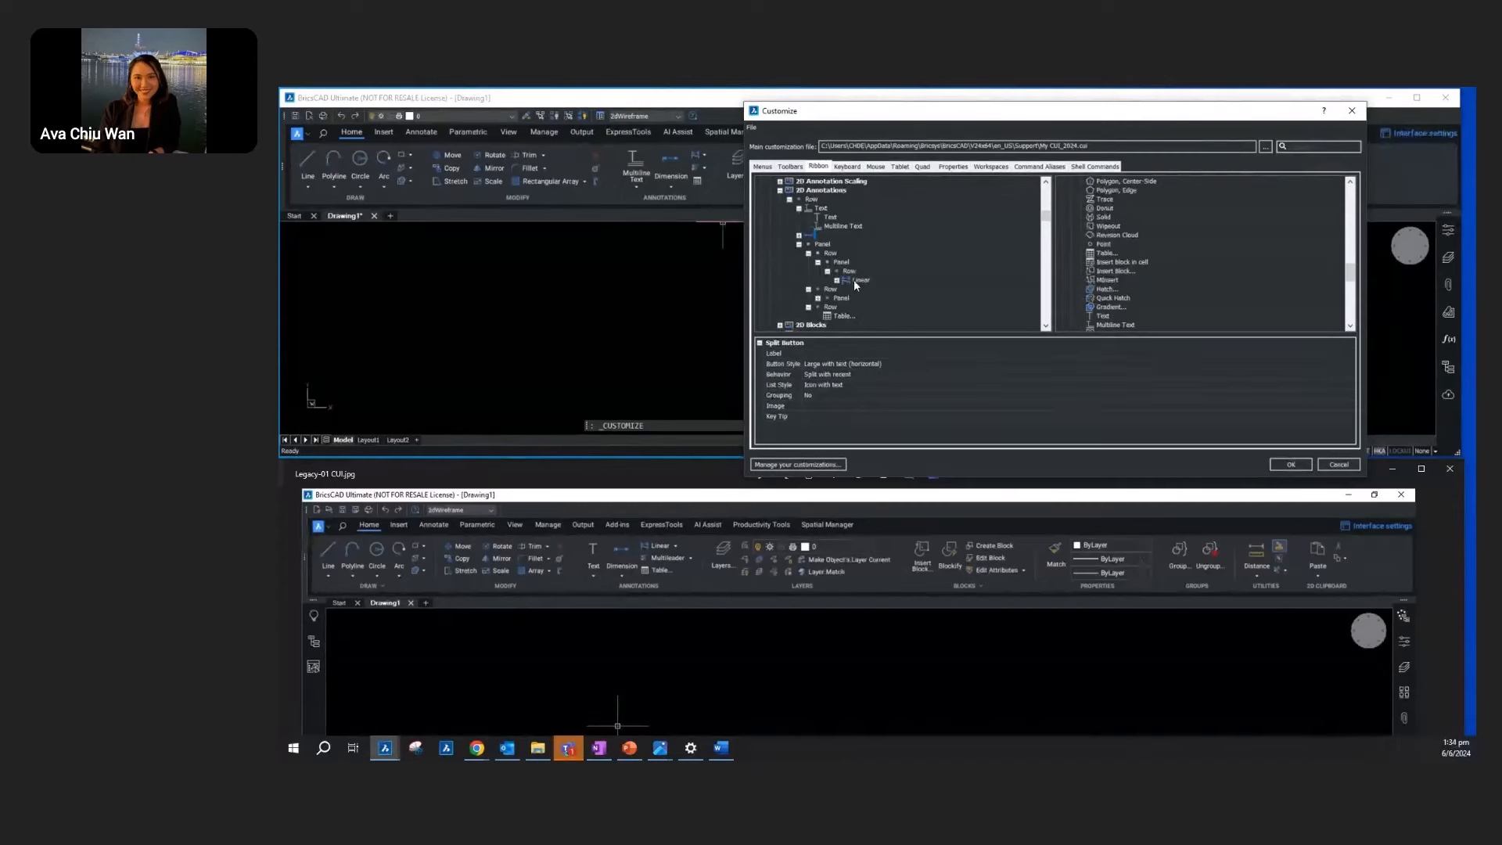
click(850, 271)
click(860, 281)
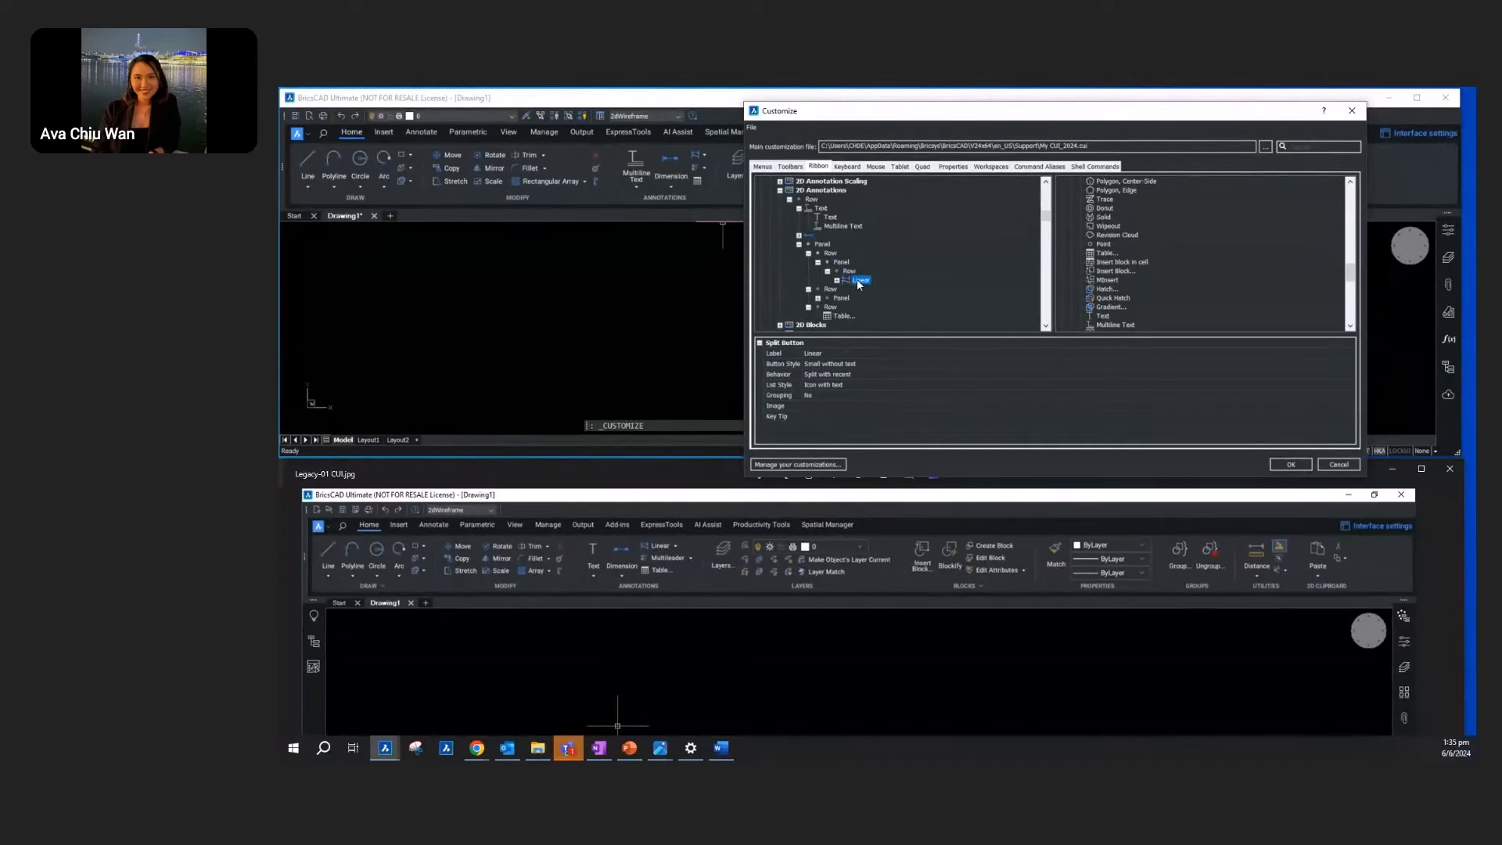
click(843, 364)
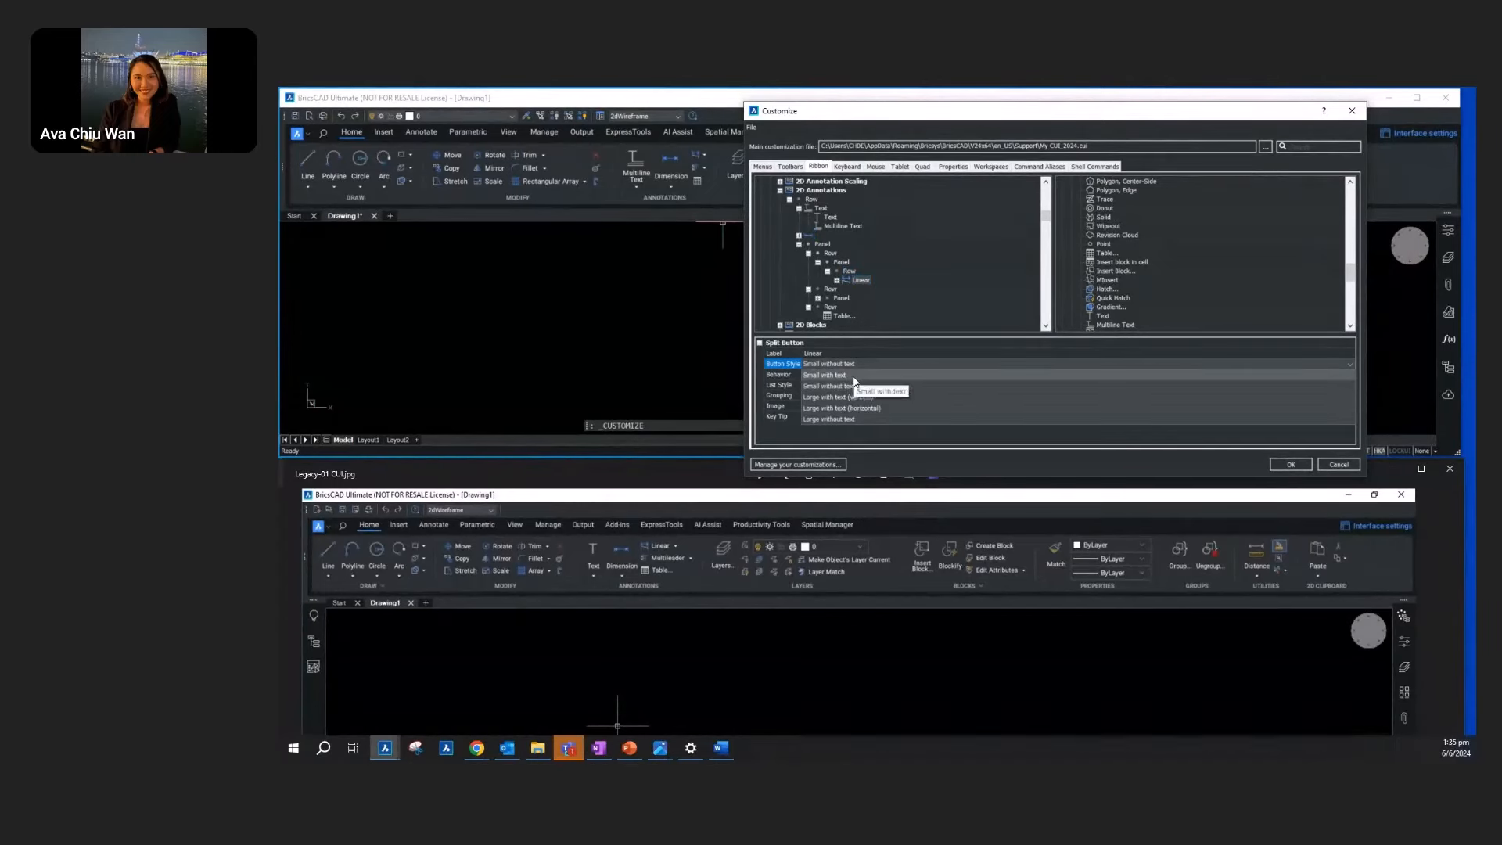
click(853, 386)
Step: Set the button style of the split button holding the multileader commands to Small with text
click(842, 298)
click(818, 298)
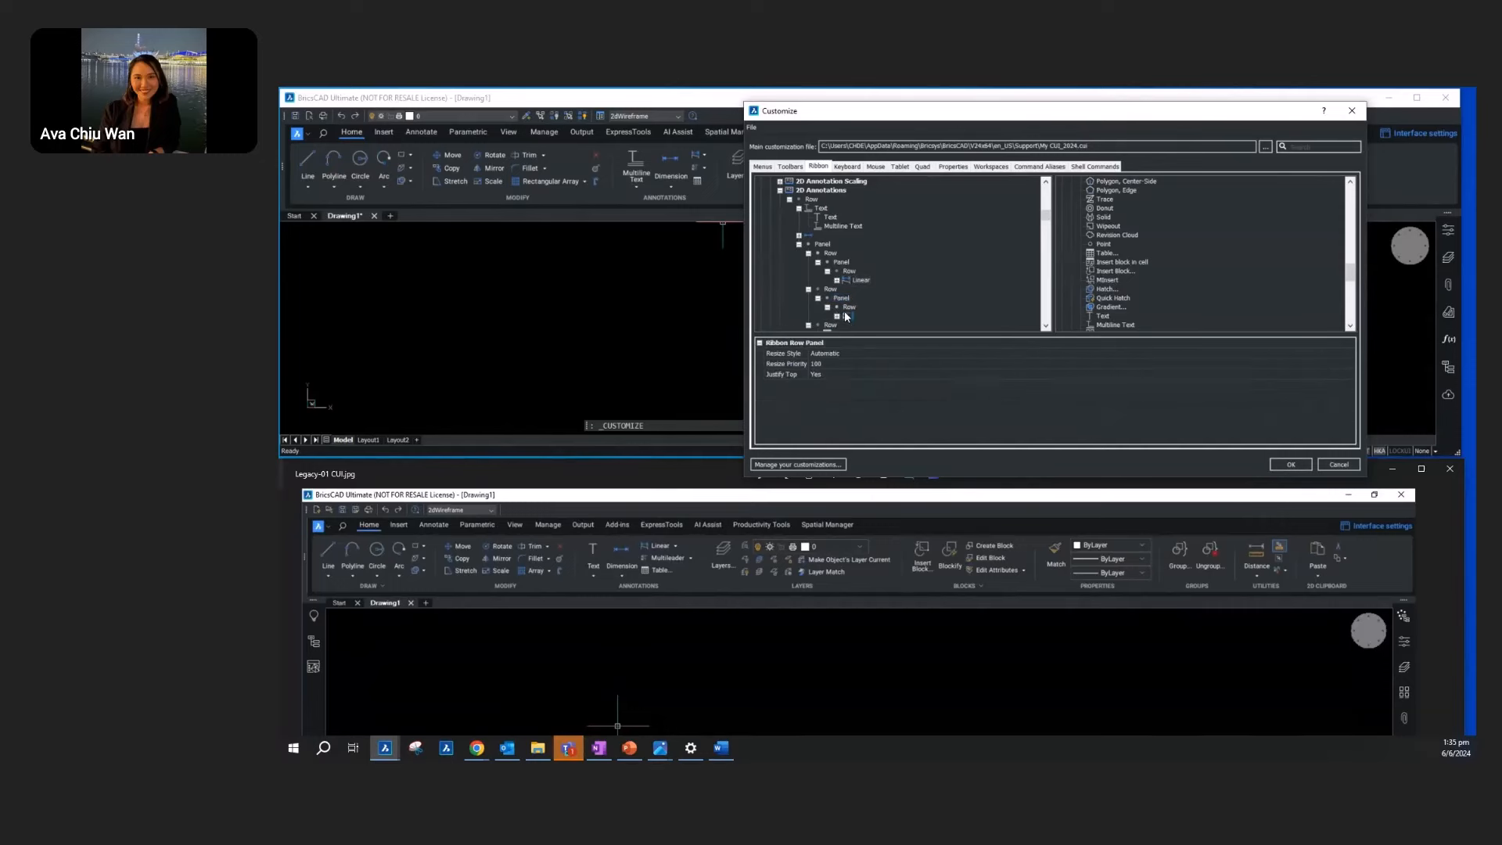
click(844, 316)
click(838, 317)
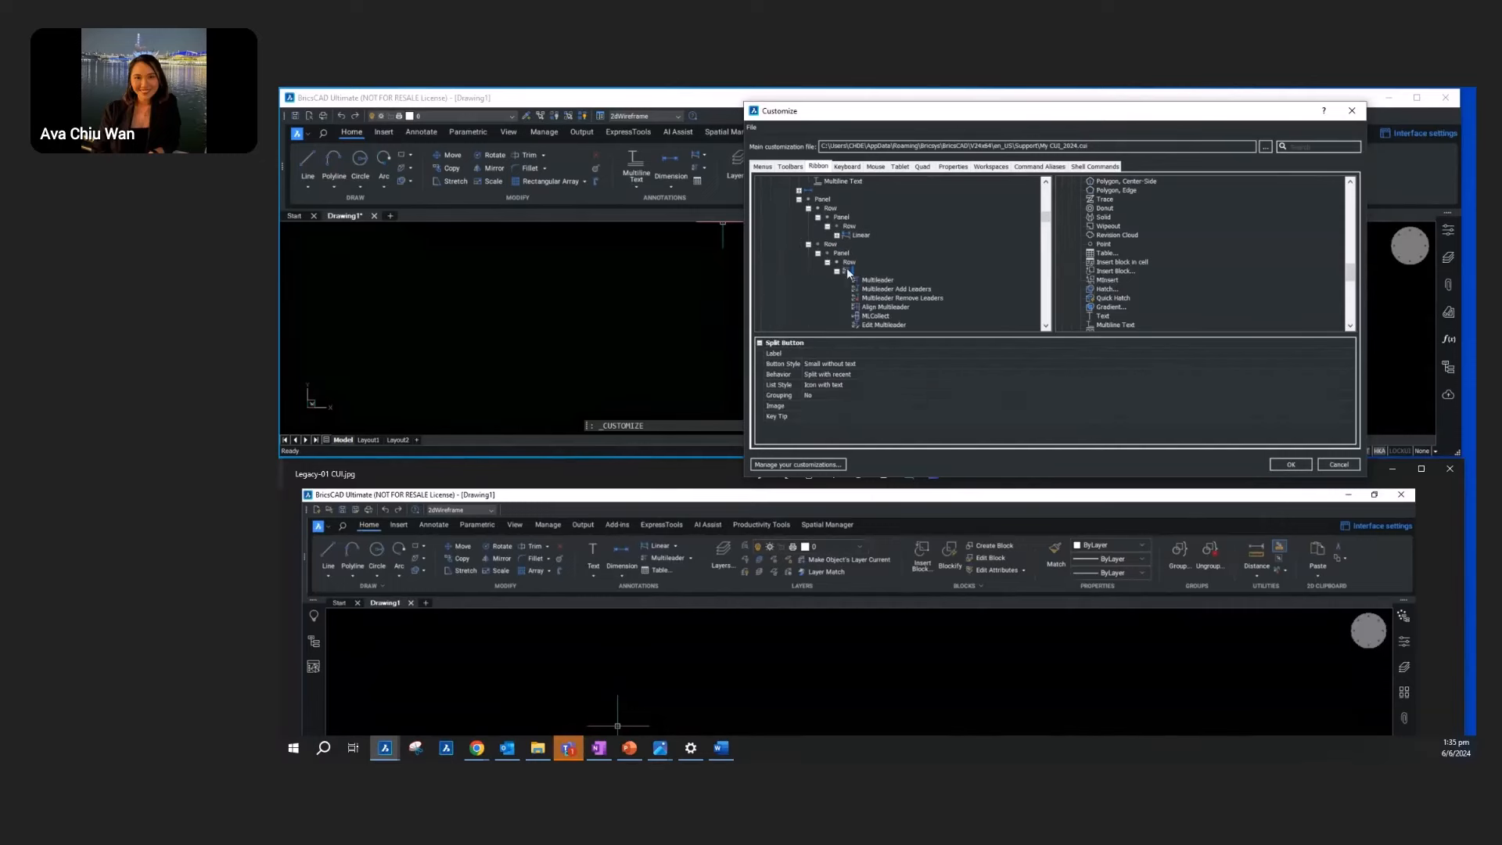
click(841, 365)
click(842, 382)
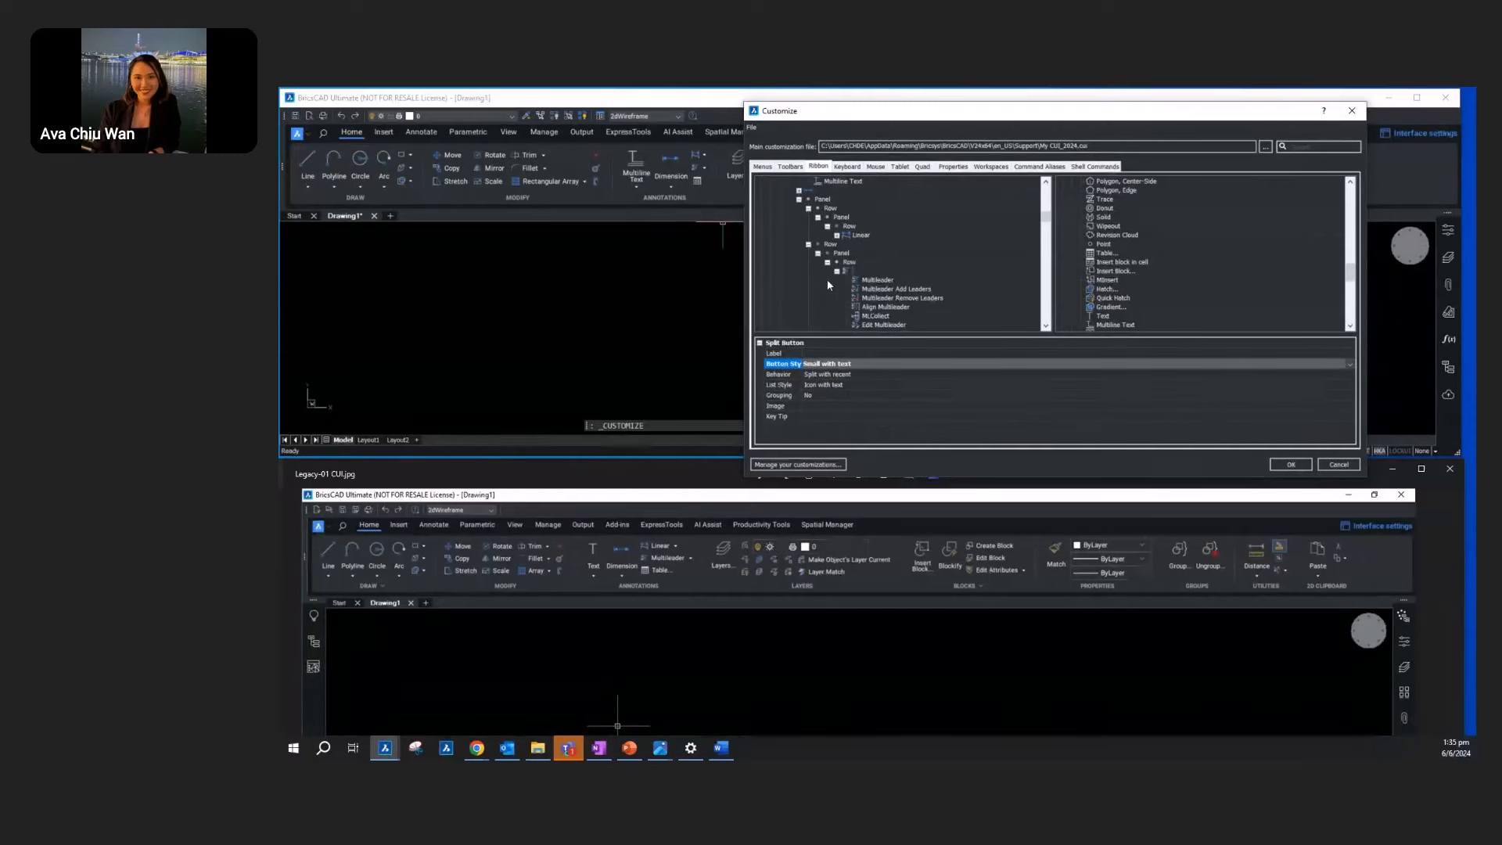
Step: Set the button style of Table in the 2D Annotations panel to Small with text and apply the customization
click(828, 263)
click(839, 280)
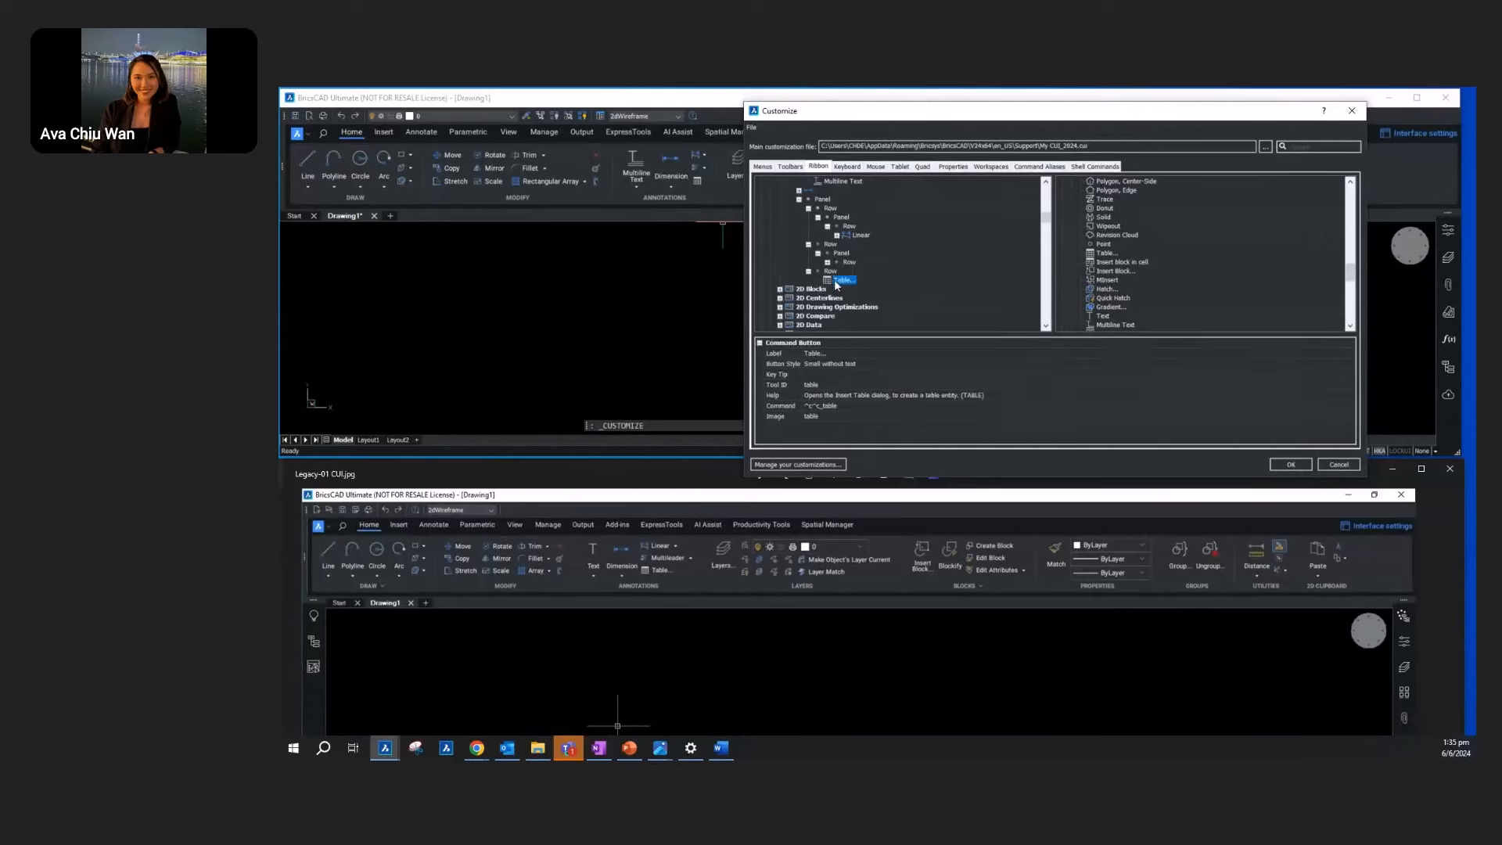
click(834, 364)
click(834, 364)
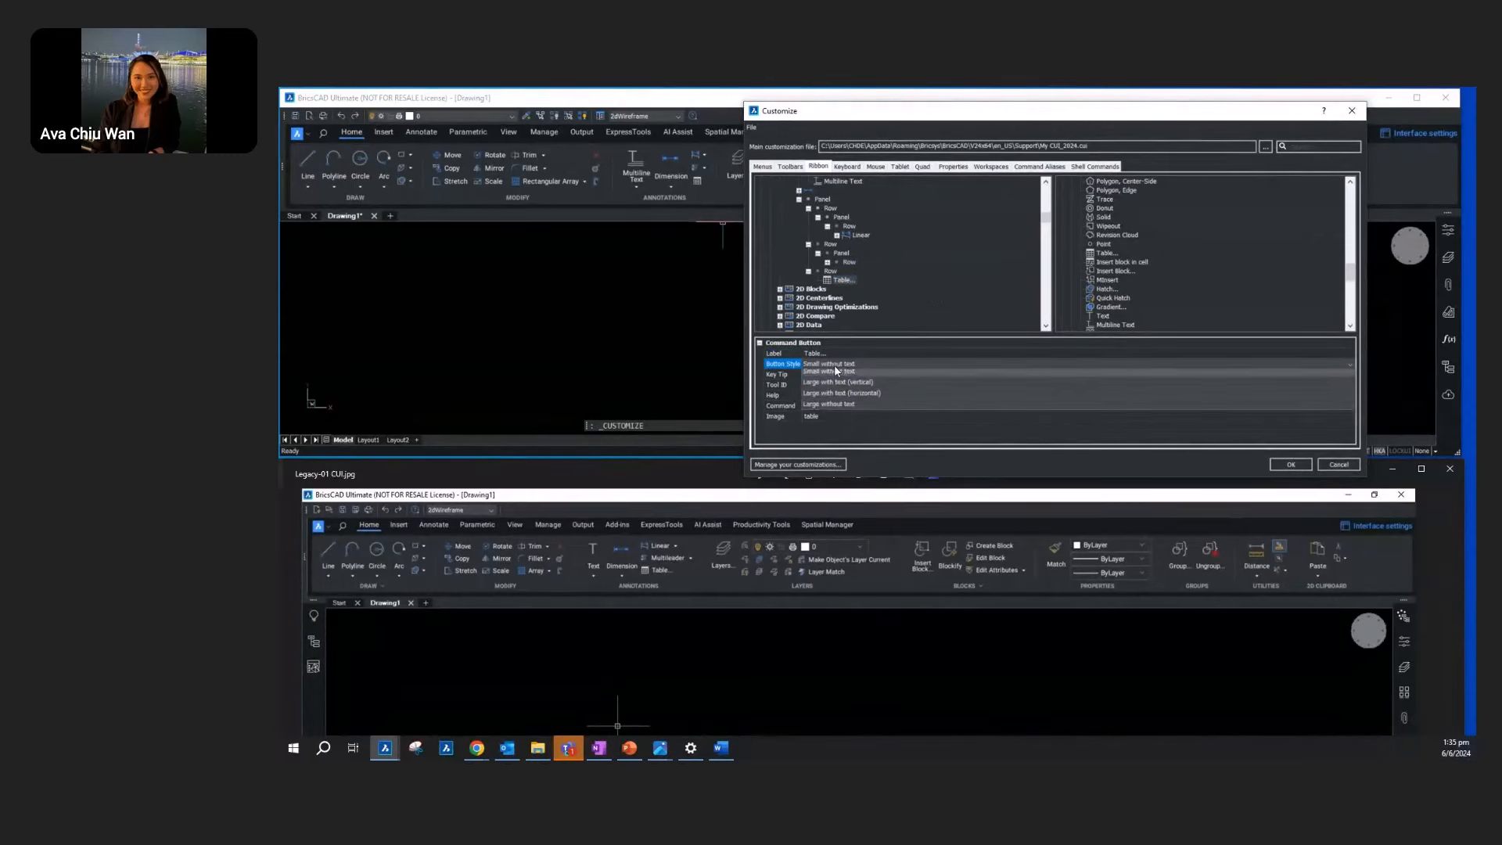
click(836, 376)
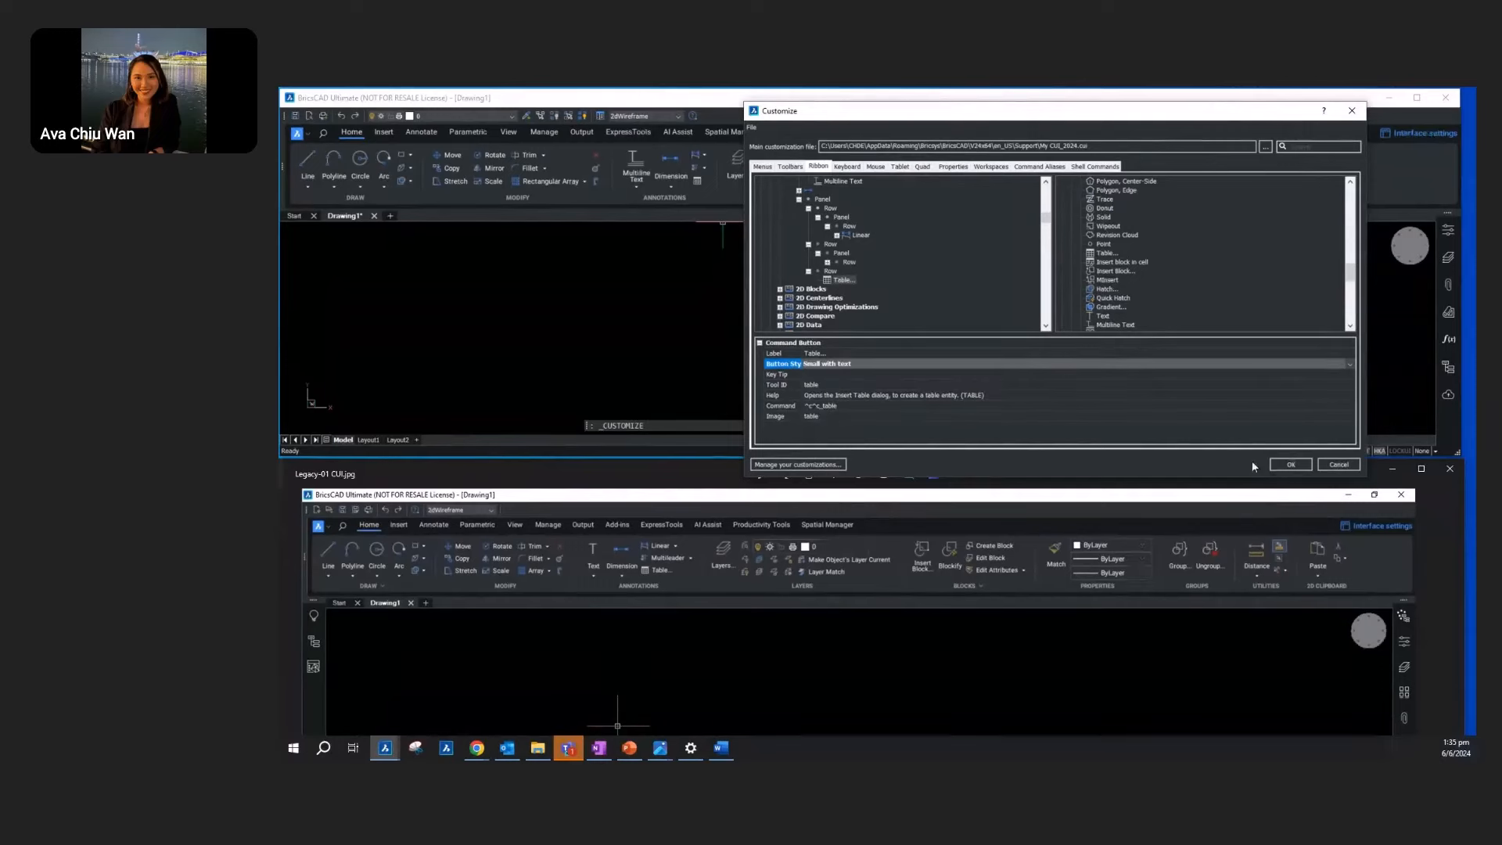
click(1291, 465)
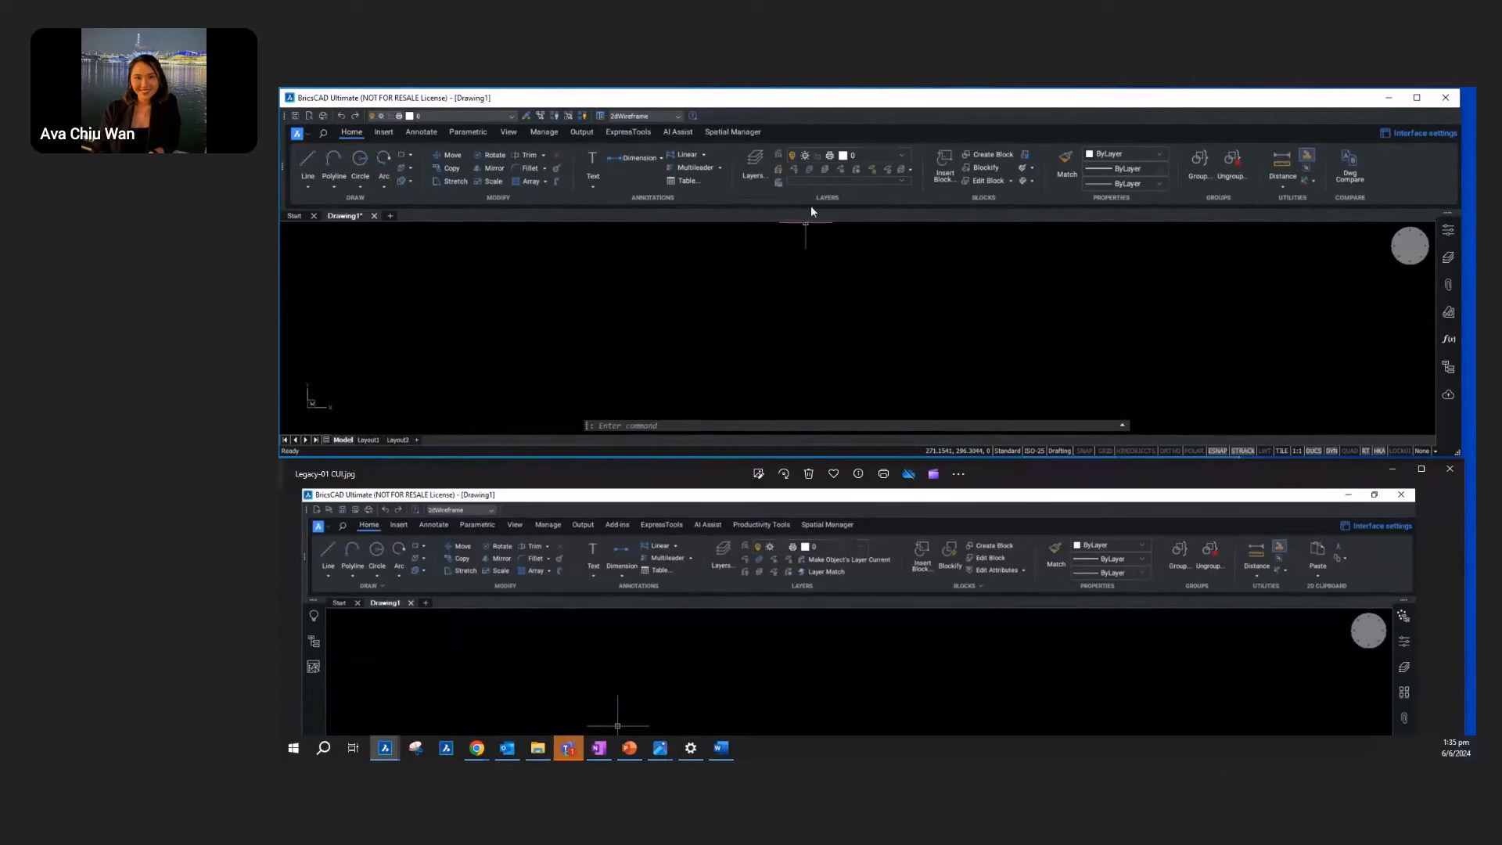
Step: Reopen the ribbon customization and set the unlabeled dimension split button in 2D Annotations to Large with text (vertical)
right_click(895, 197)
click(904, 319)
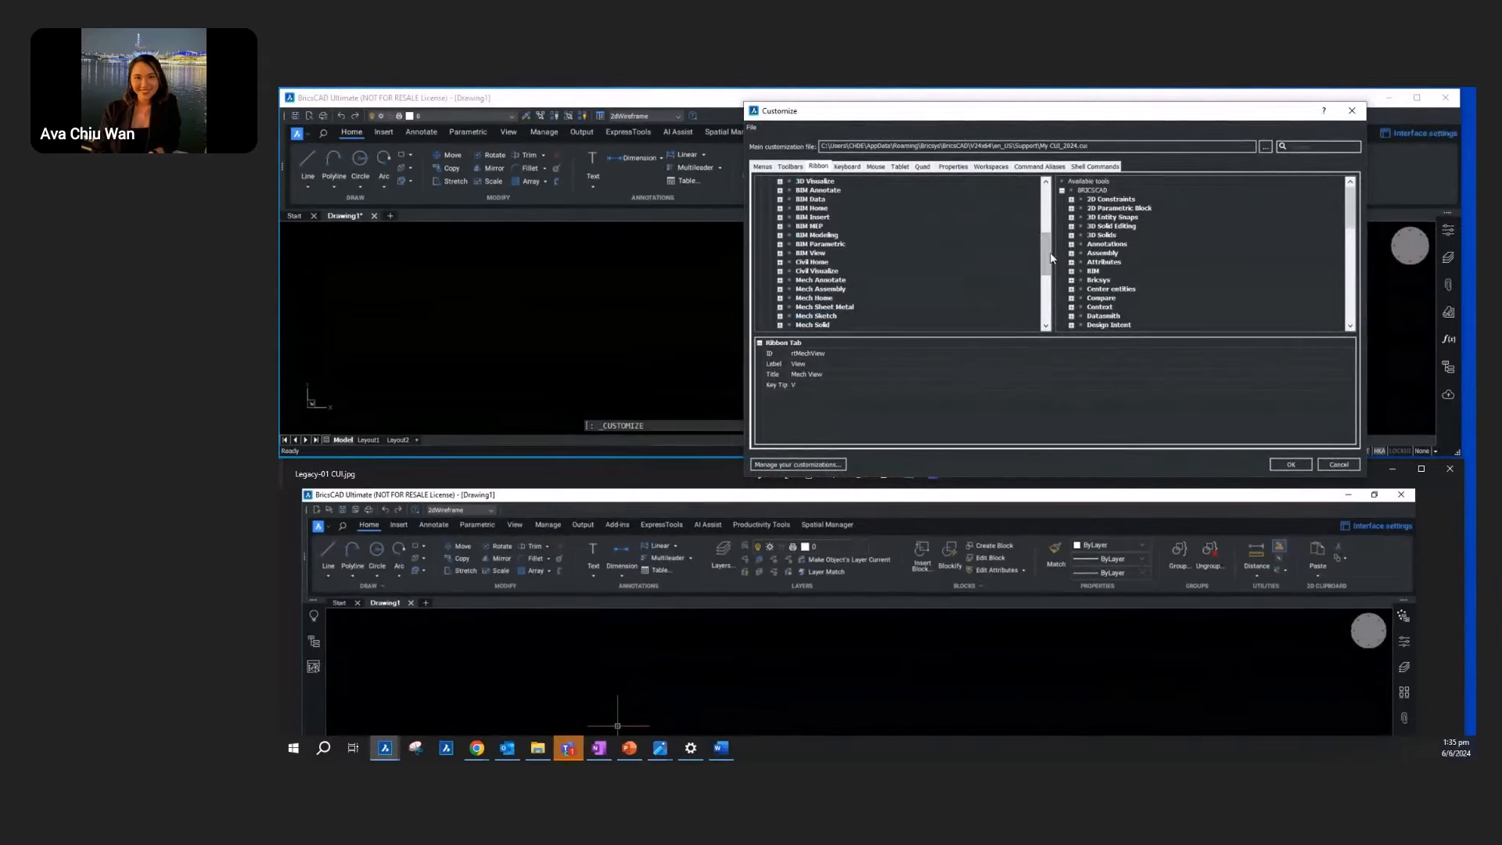
scroll(1046, 235, up, 6)
click(780, 217)
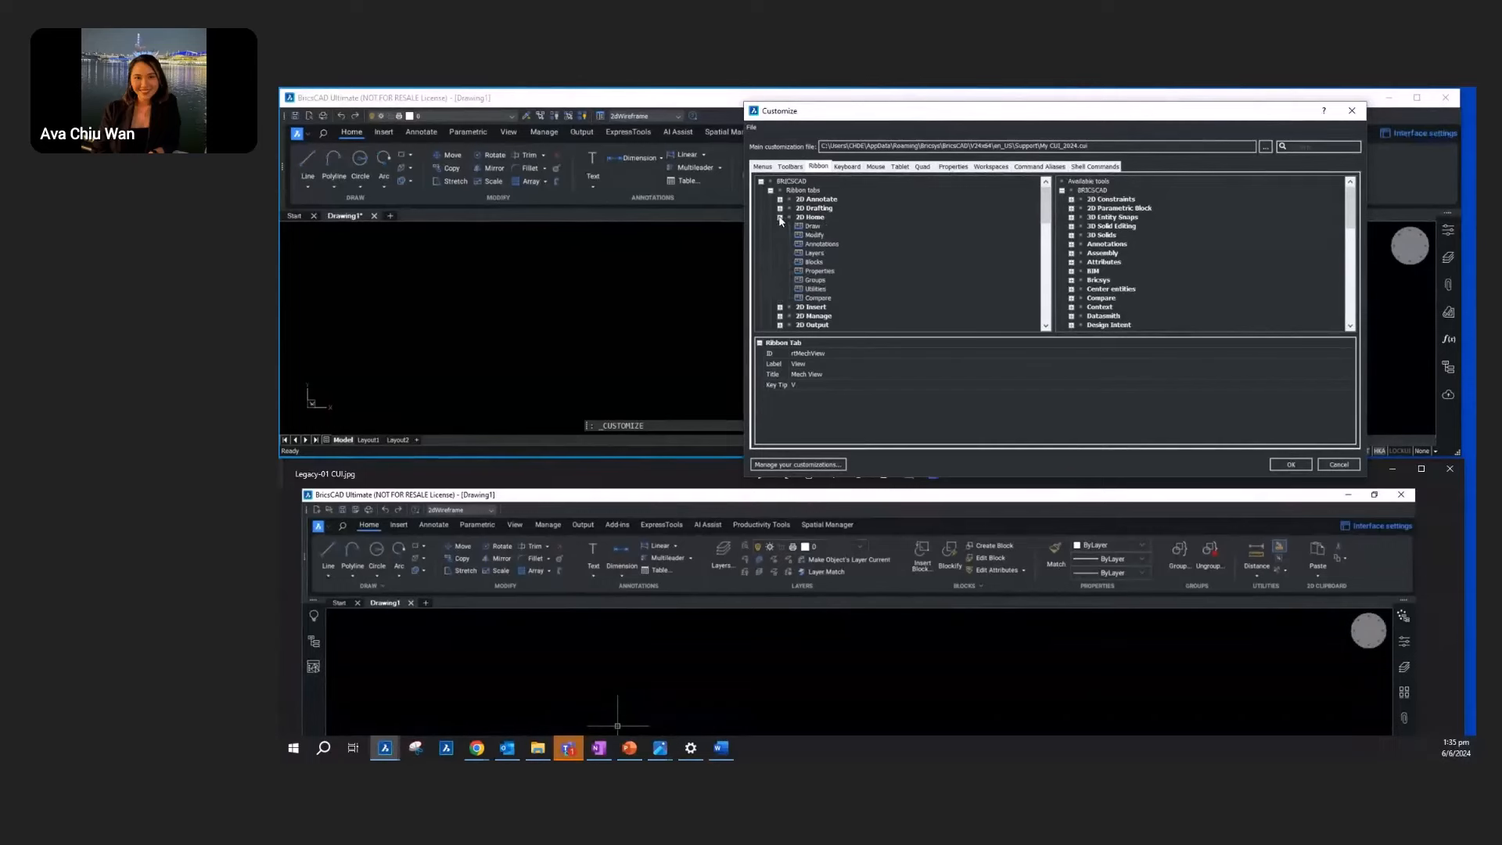
double_click(814, 244)
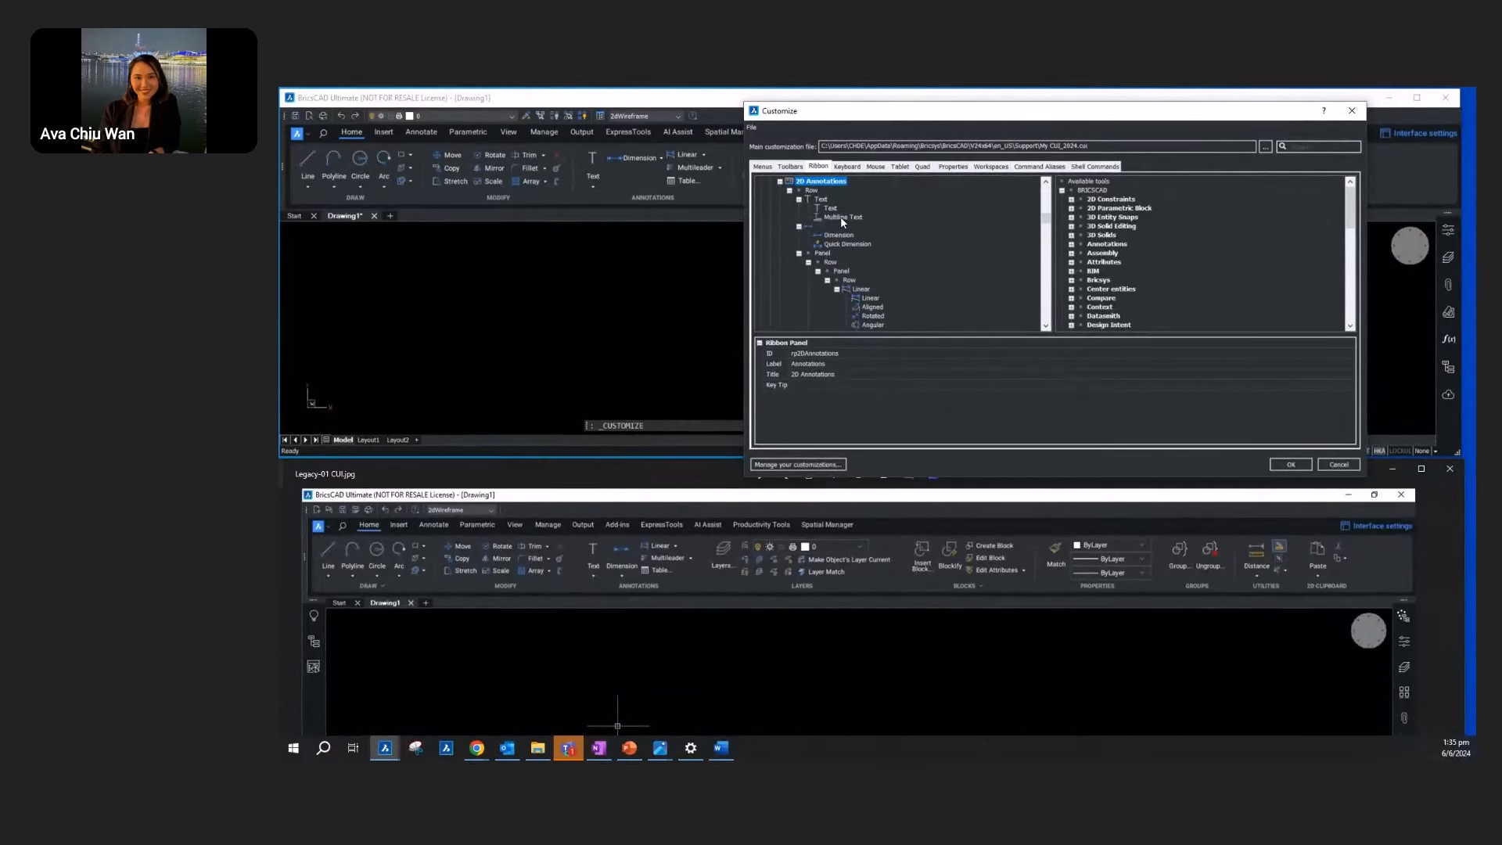
click(842, 217)
click(838, 235)
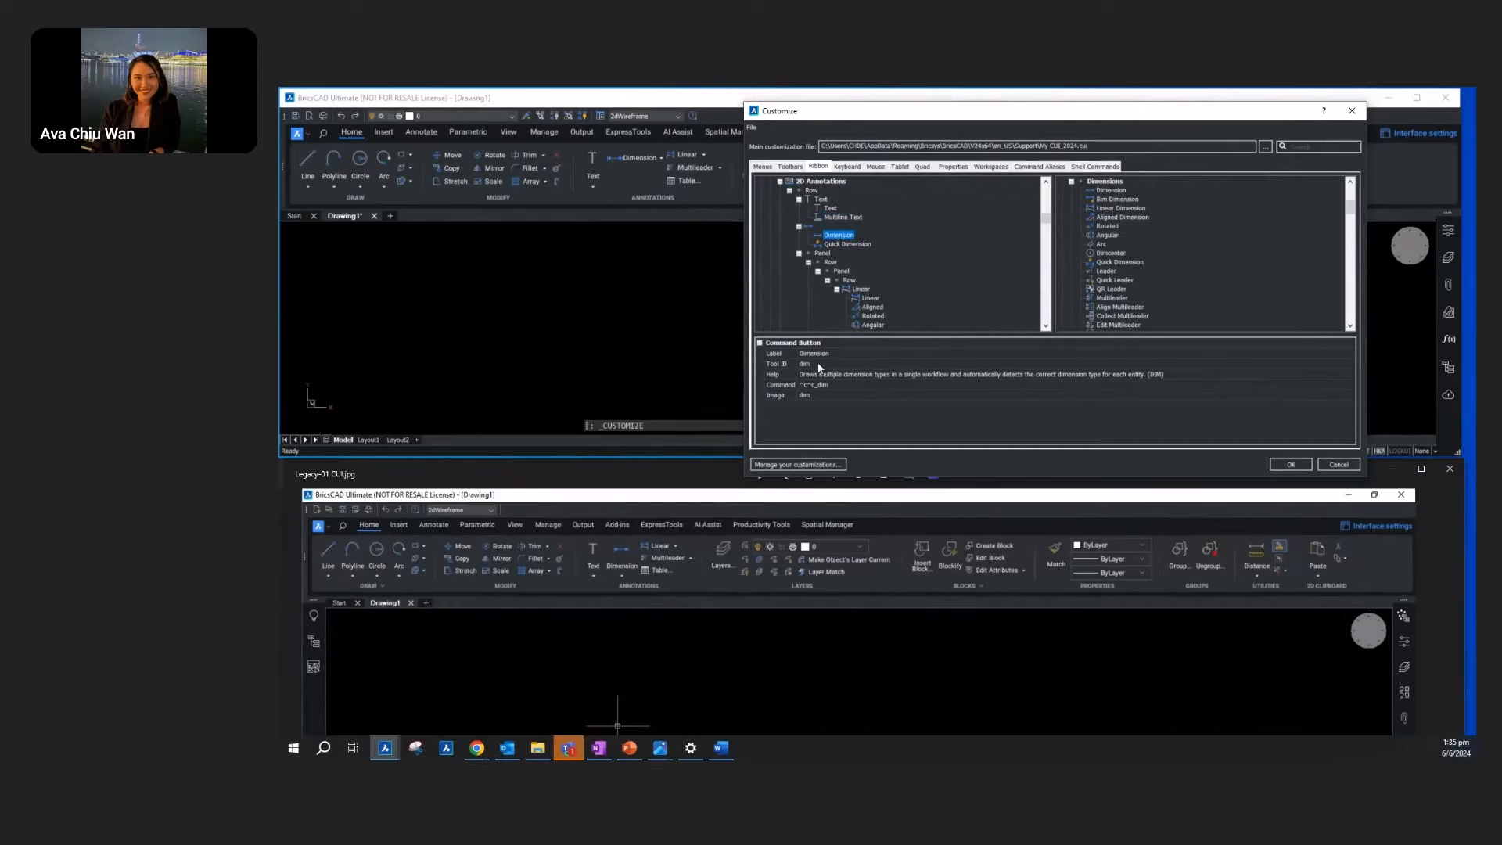
click(811, 227)
click(829, 363)
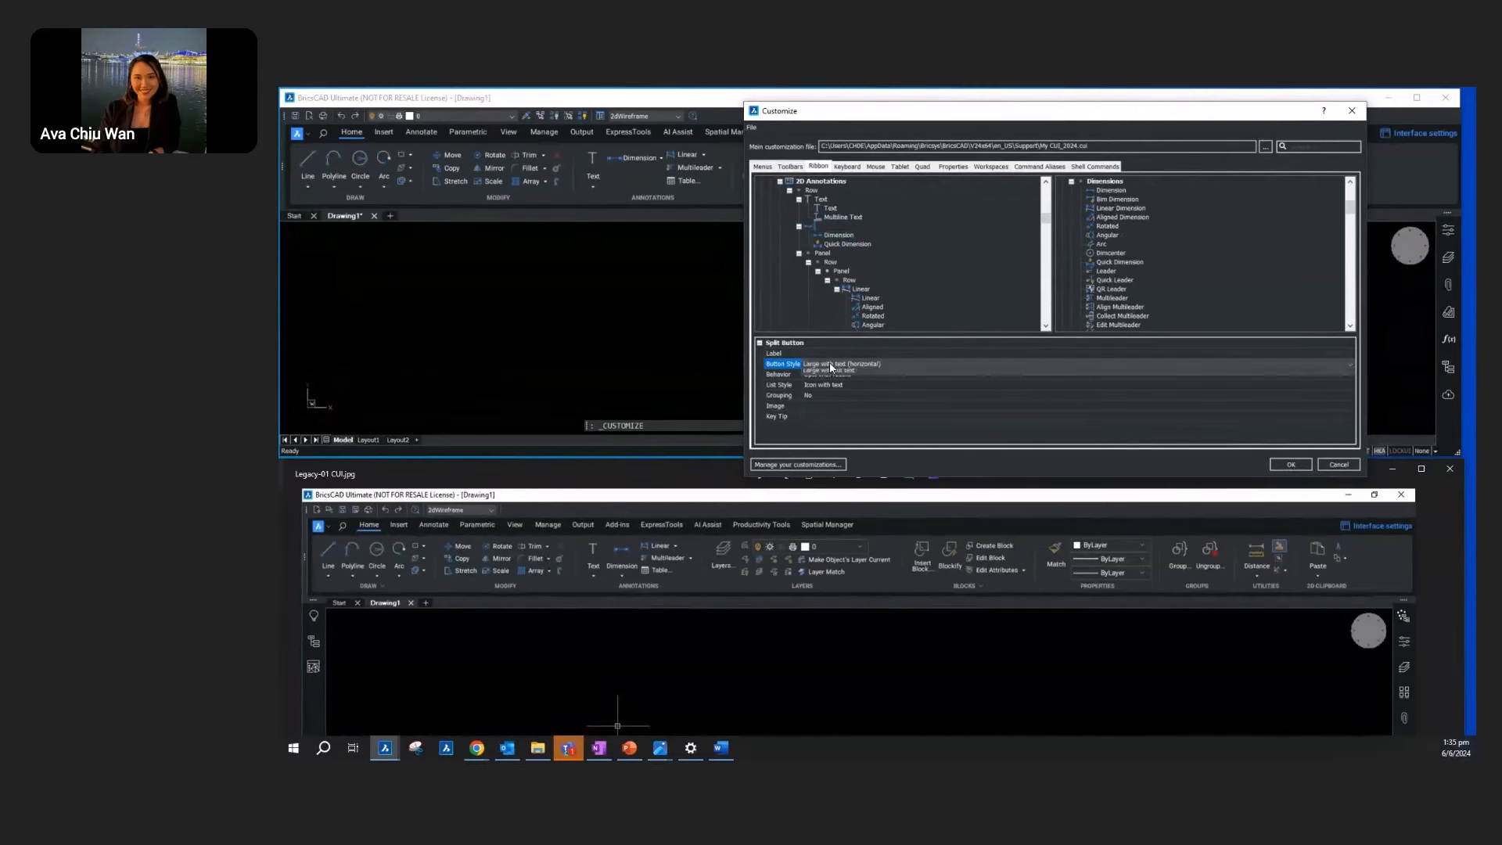
click(829, 363)
click(838, 385)
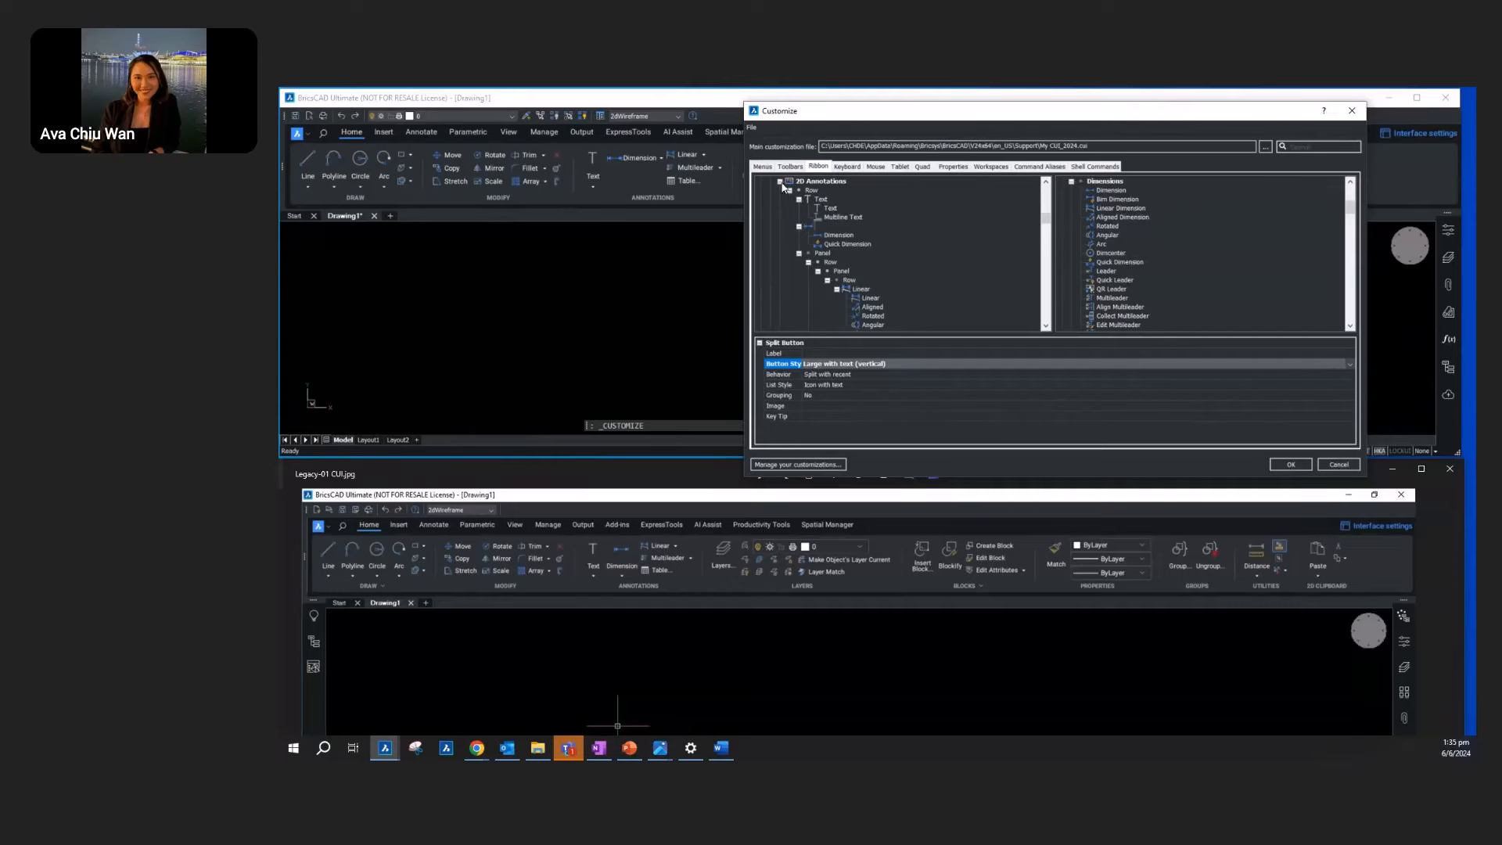
Step: Delete the Layer States button and the Layer State control from the last row of the 2D Layers panel
click(781, 183)
drag(741, 143, 846, 143)
drag(920, 113, 990, 110)
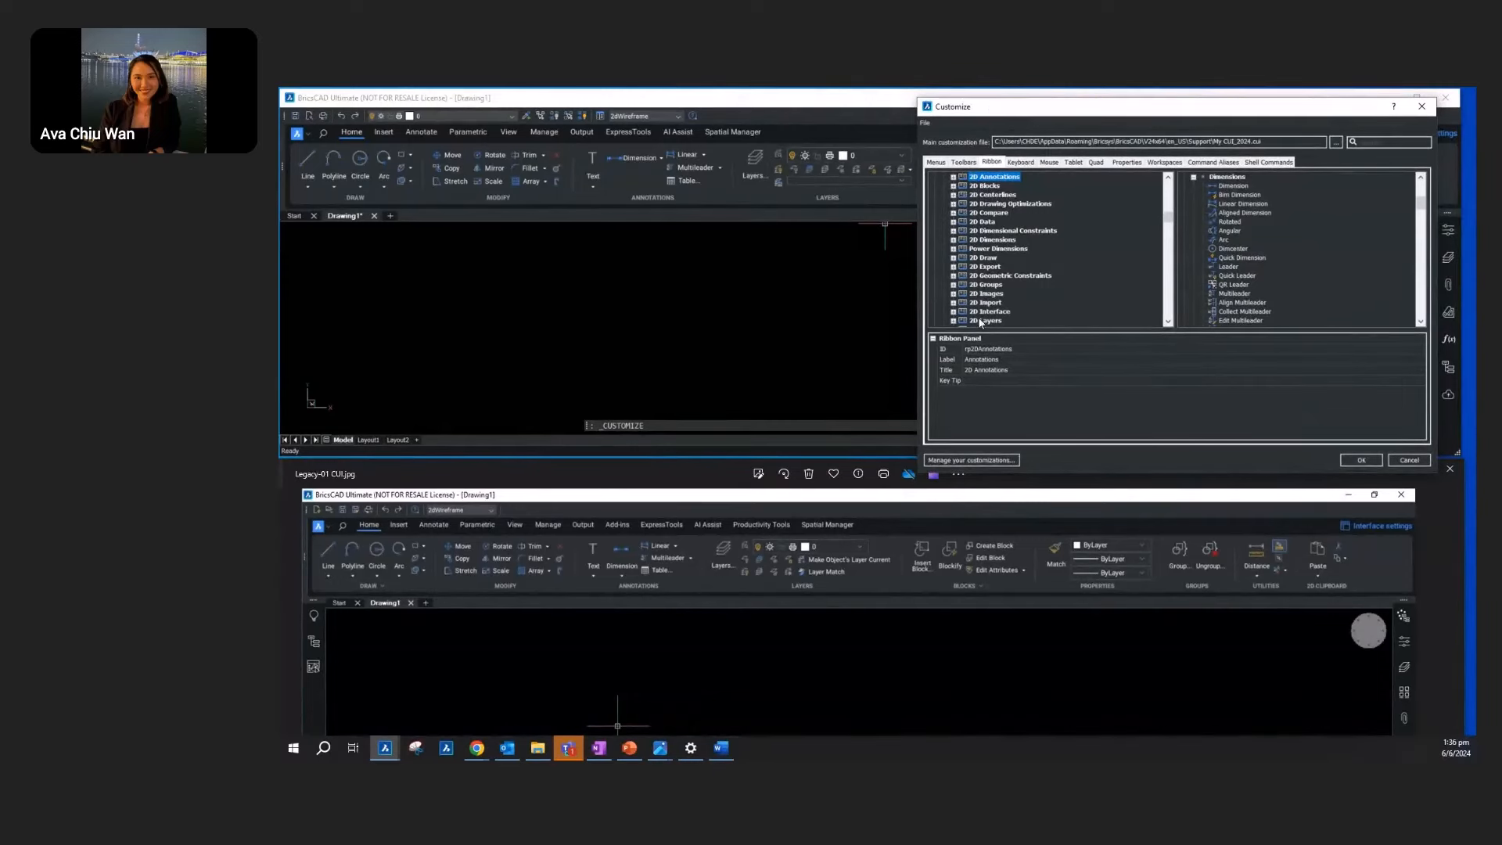
click(953, 320)
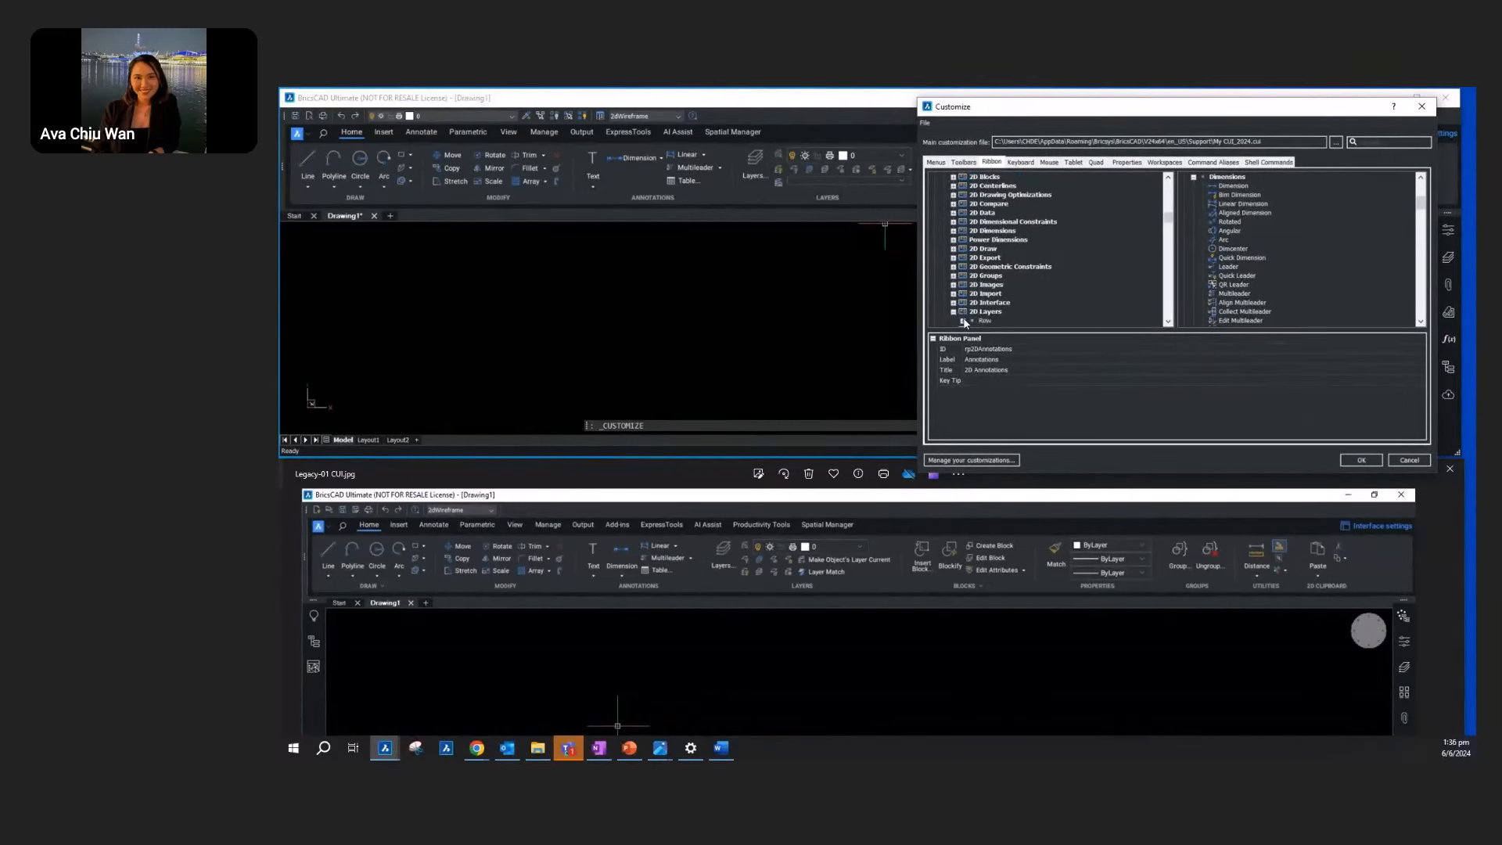
scroll(969, 301, down, 3)
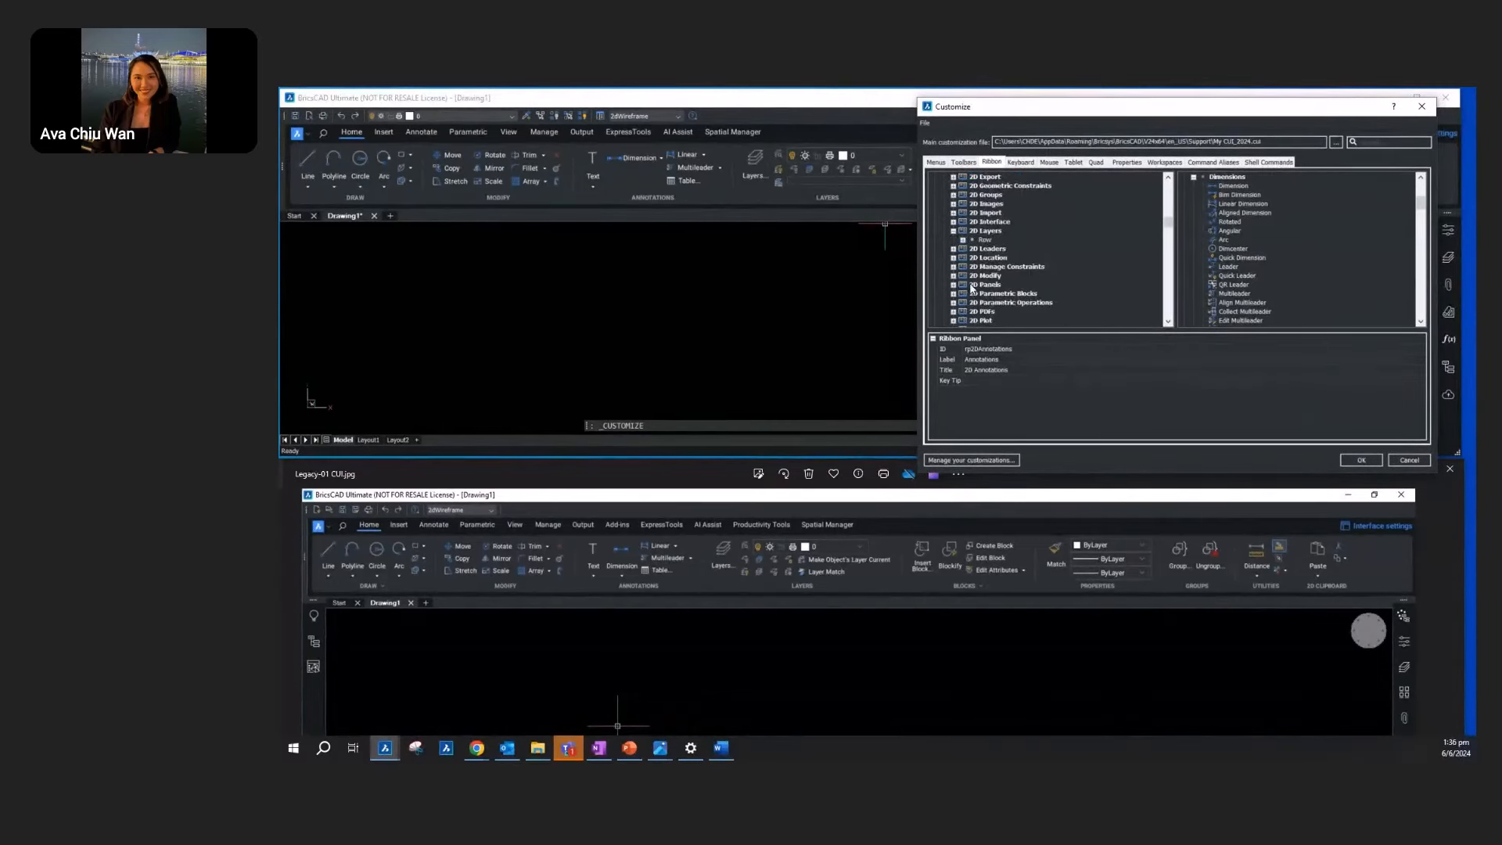
click(963, 240)
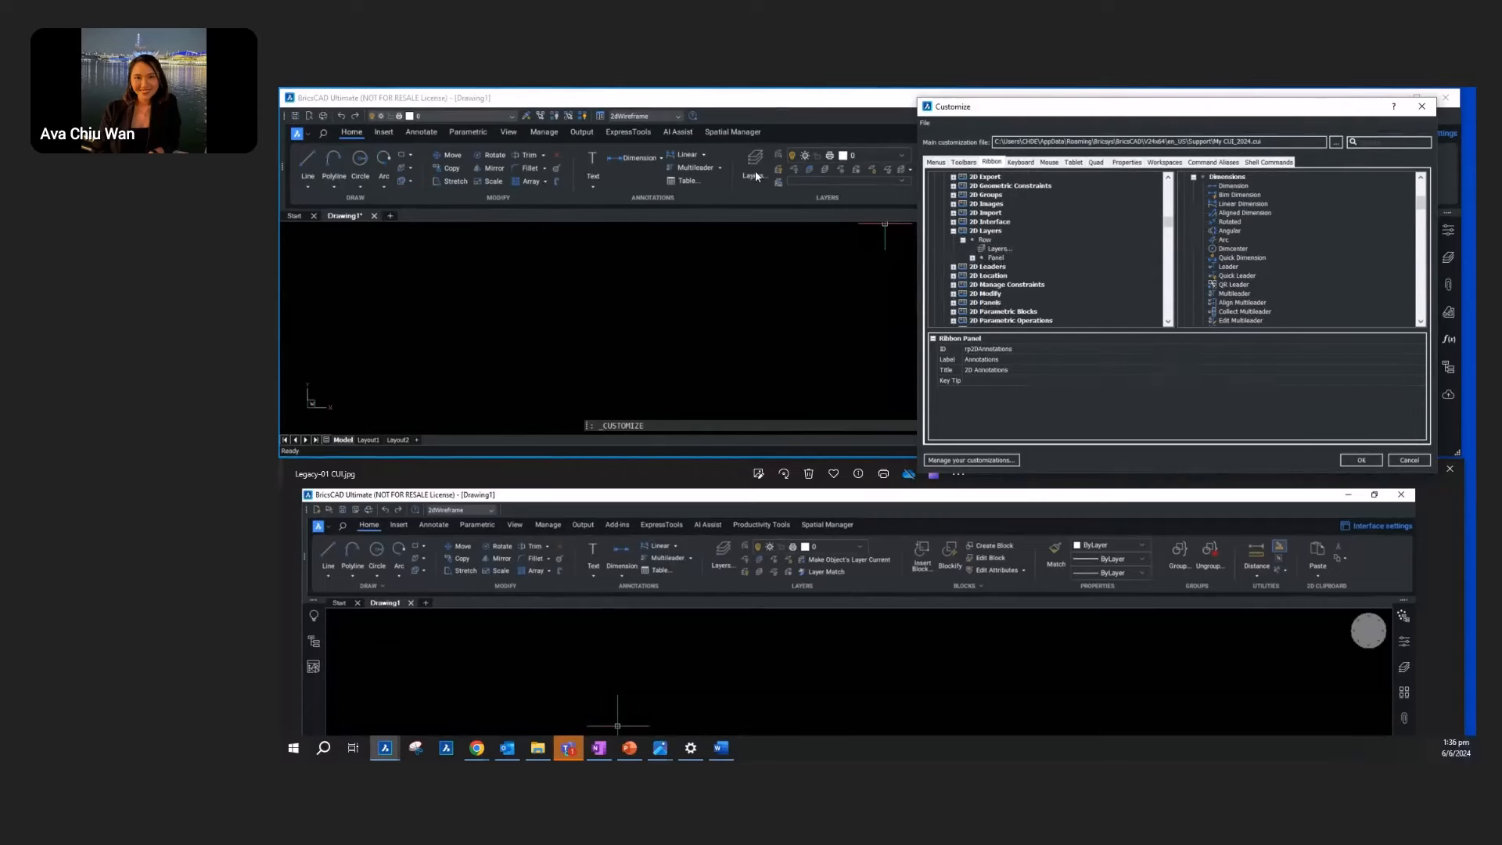
click(973, 258)
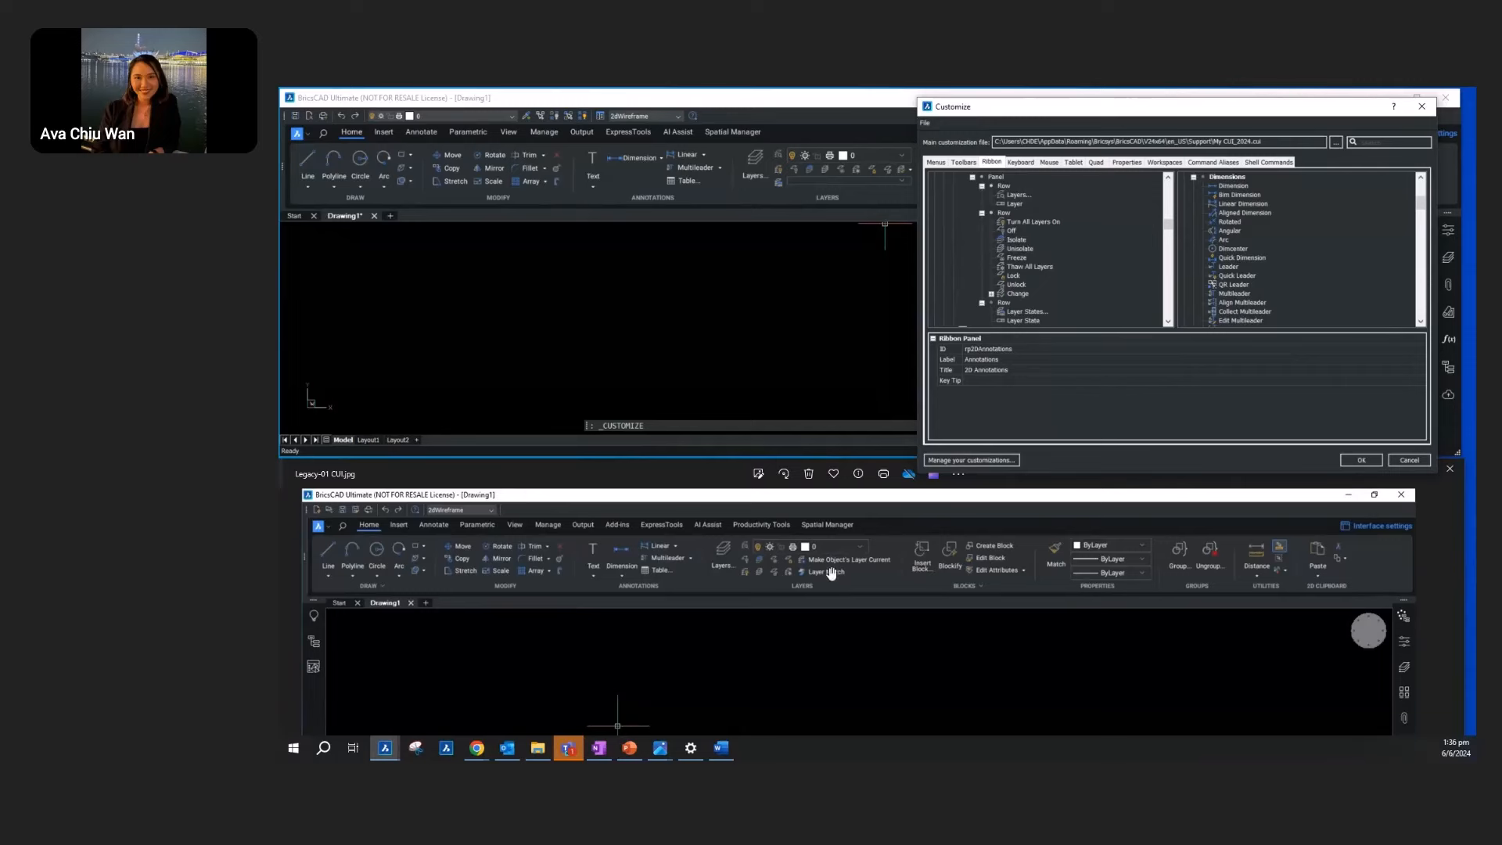
click(982, 186)
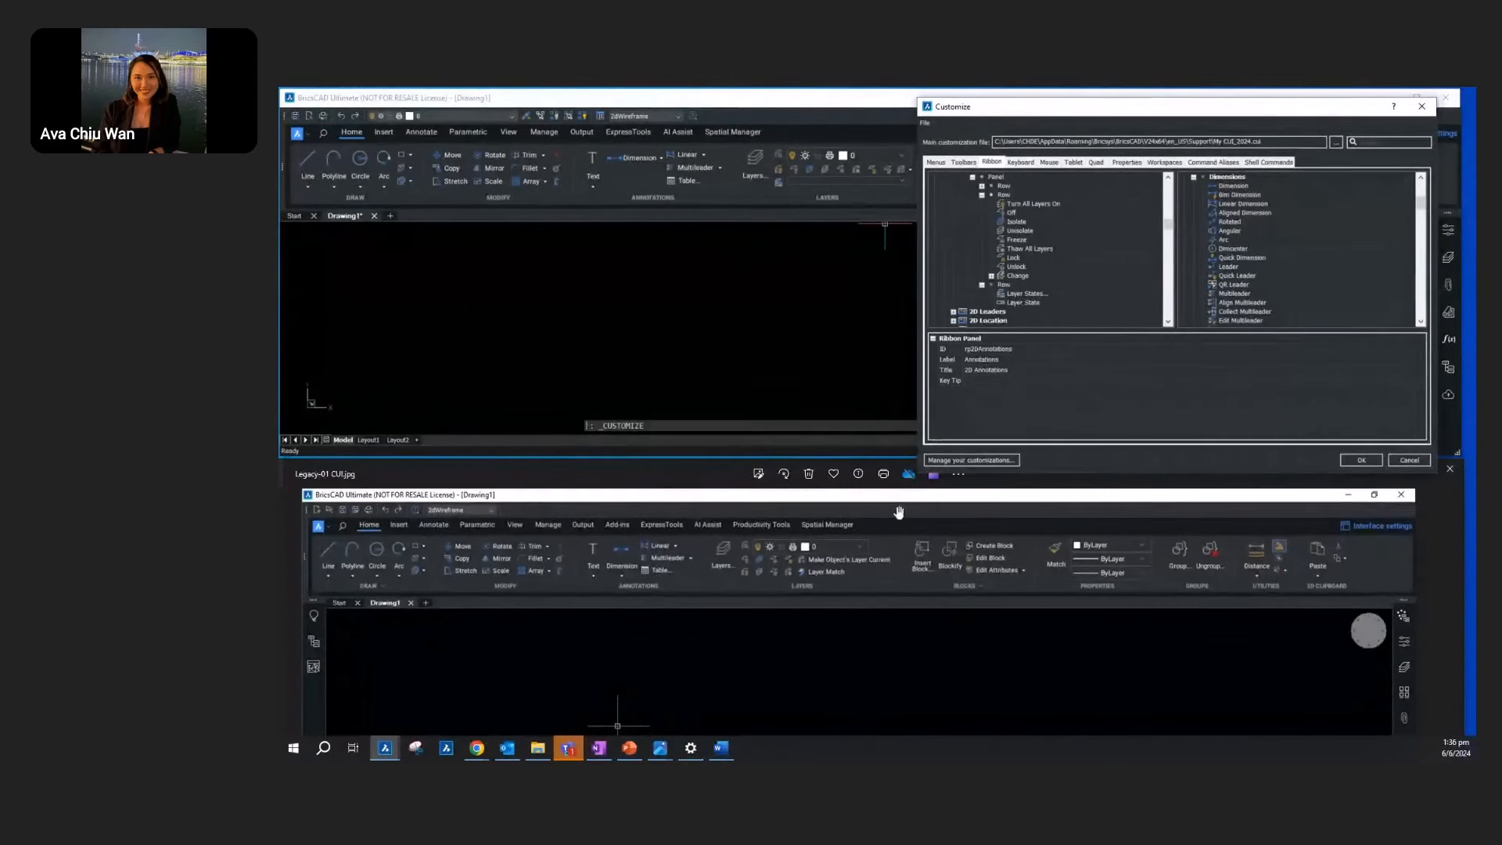
click(1027, 294)
right_click(1030, 298)
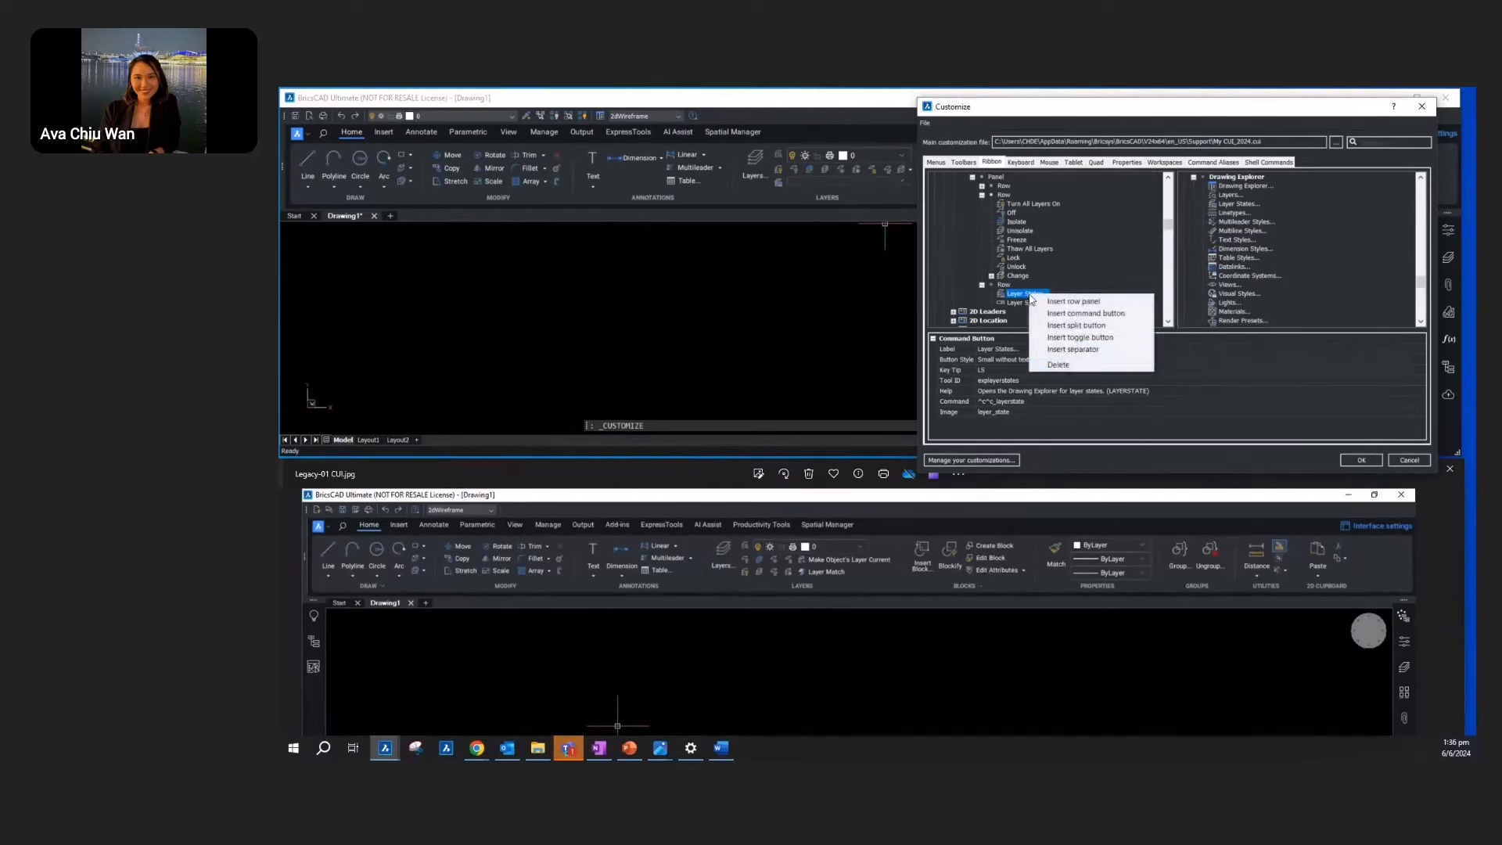
click(1068, 362)
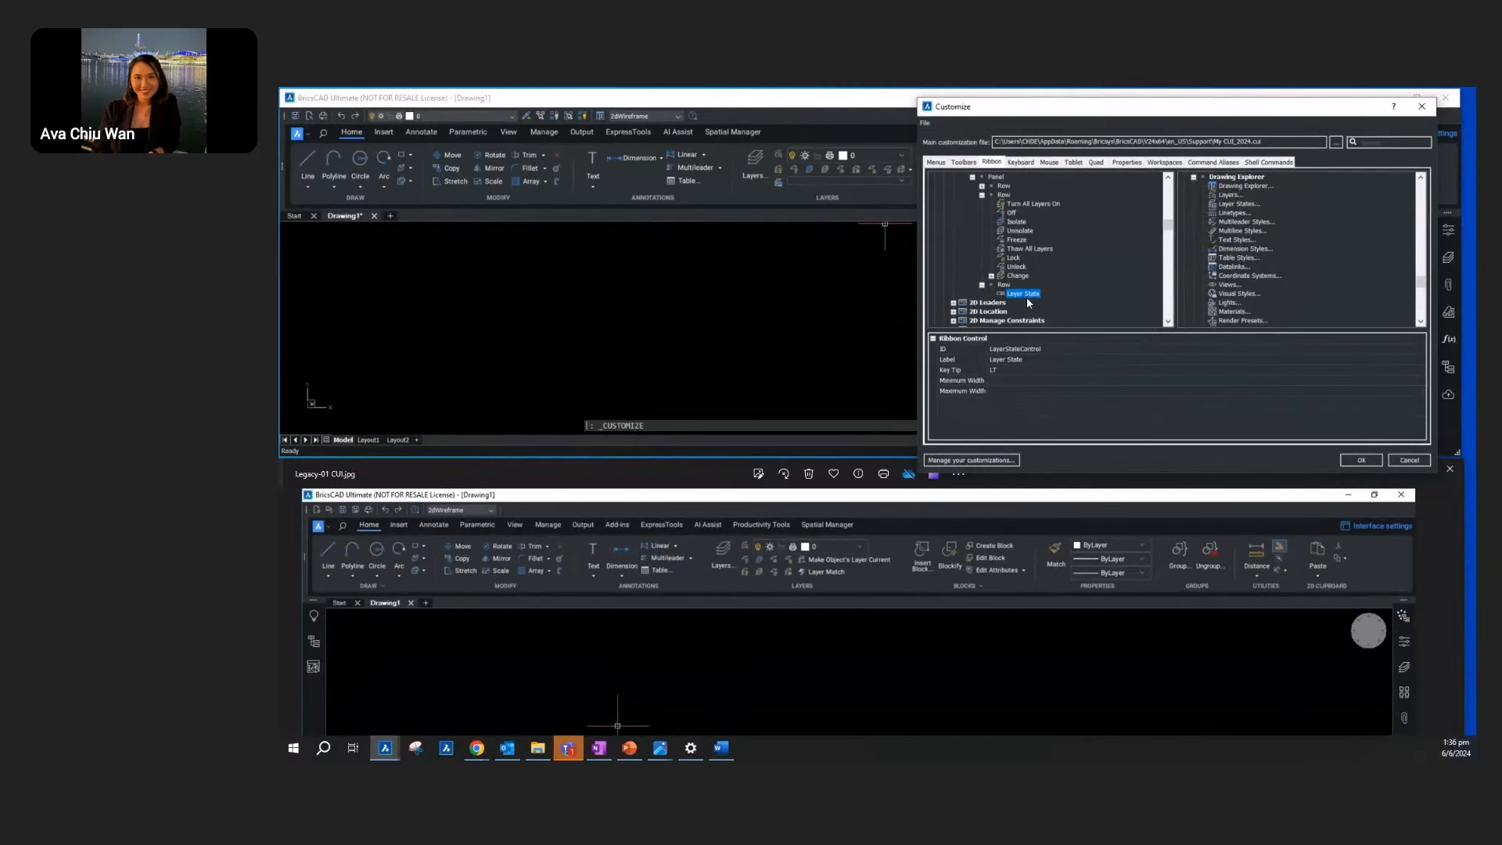
right_click(1026, 296)
click(1058, 366)
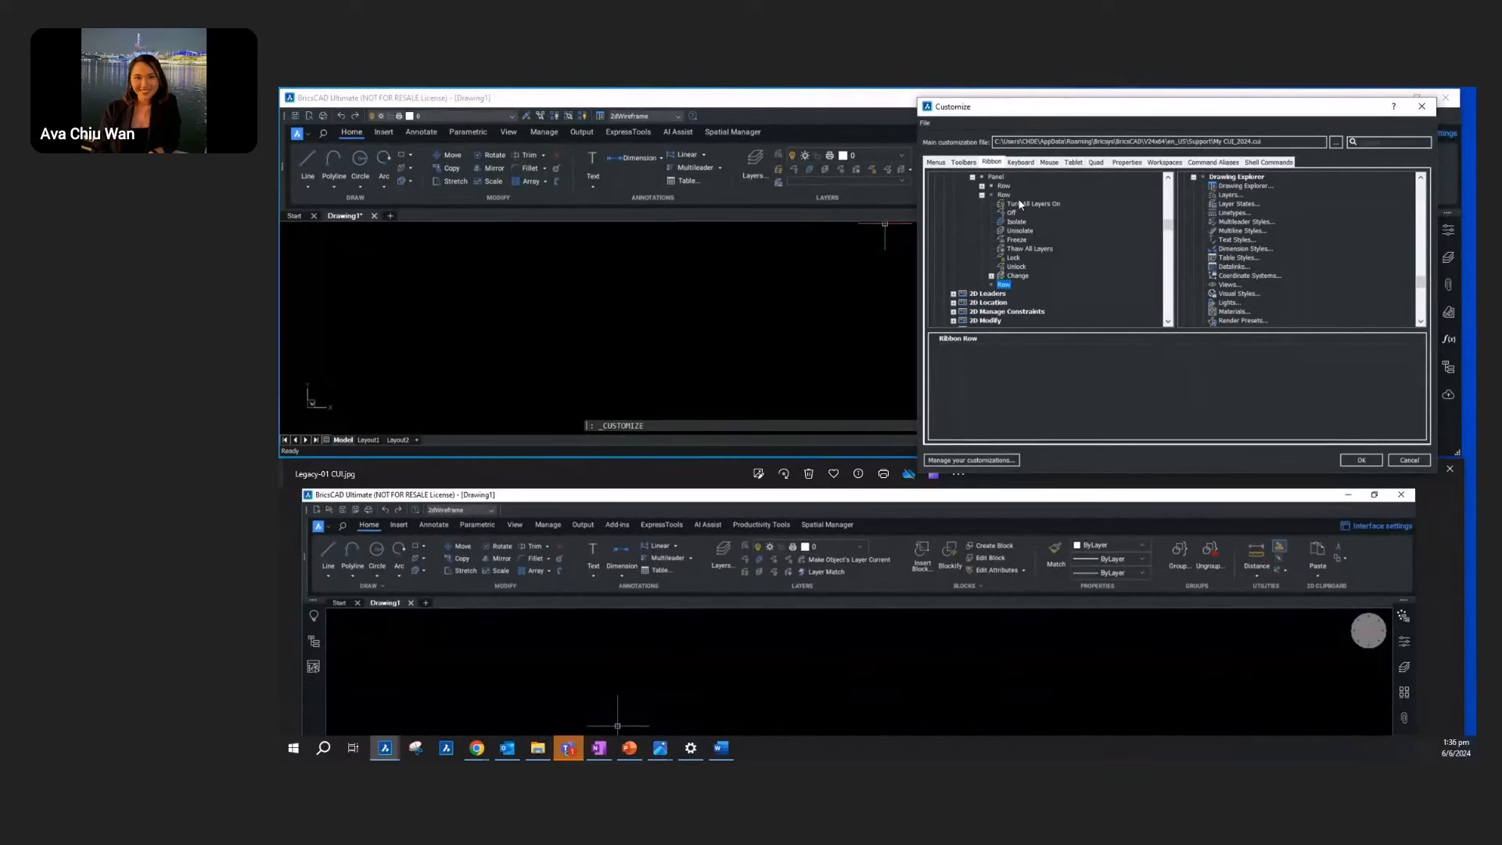
Step: Move Turn All Layers On, Unisolate, Thaw All Layers and Unlock, in that order, into the empty last row of 2D Layers
drag(1021, 205, 1011, 290)
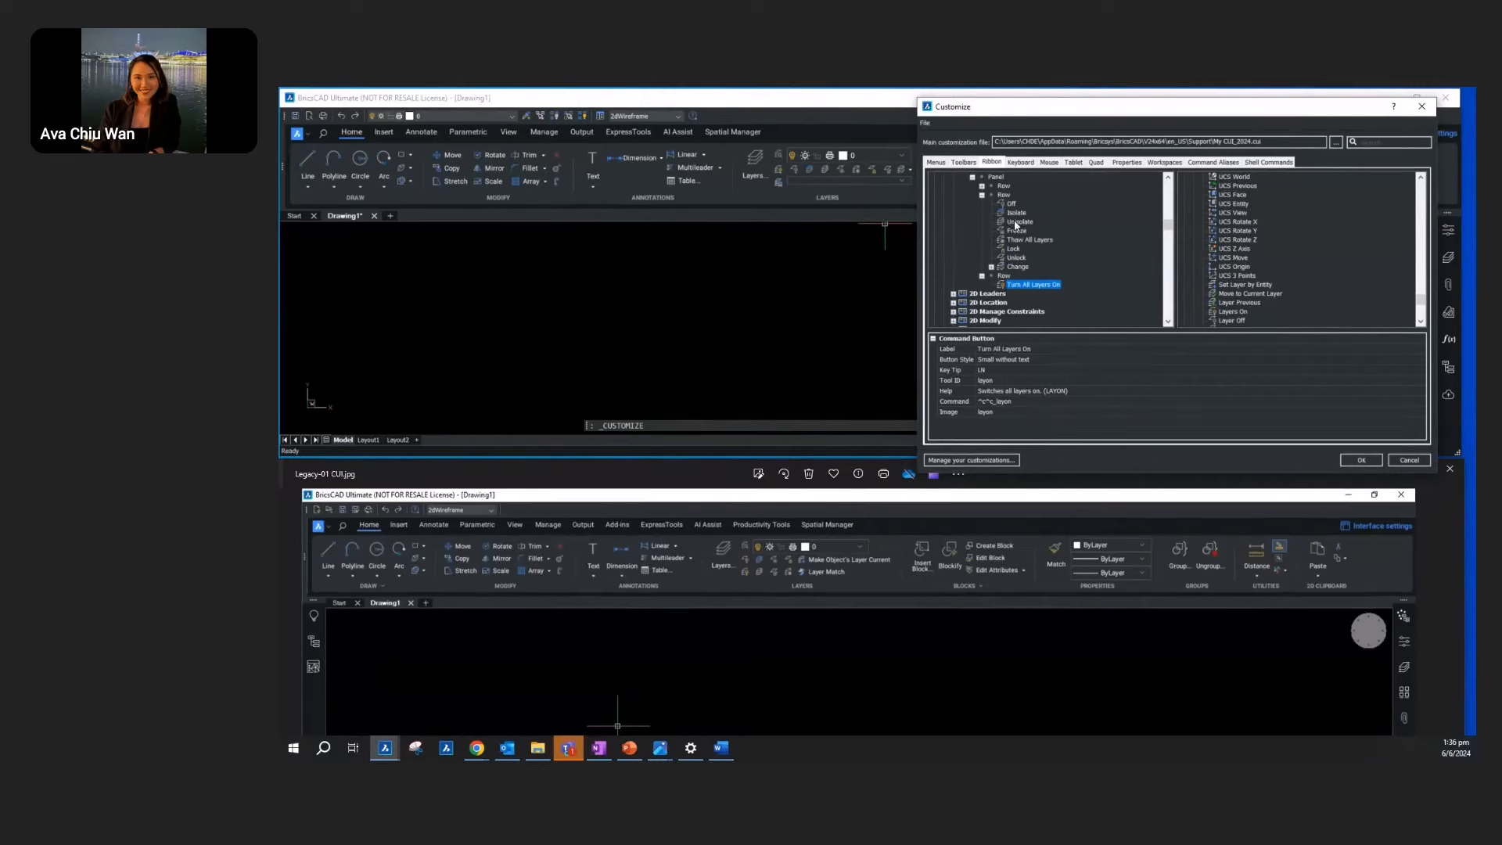
drag(1014, 221, 1020, 290)
drag(1012, 283, 1009, 280)
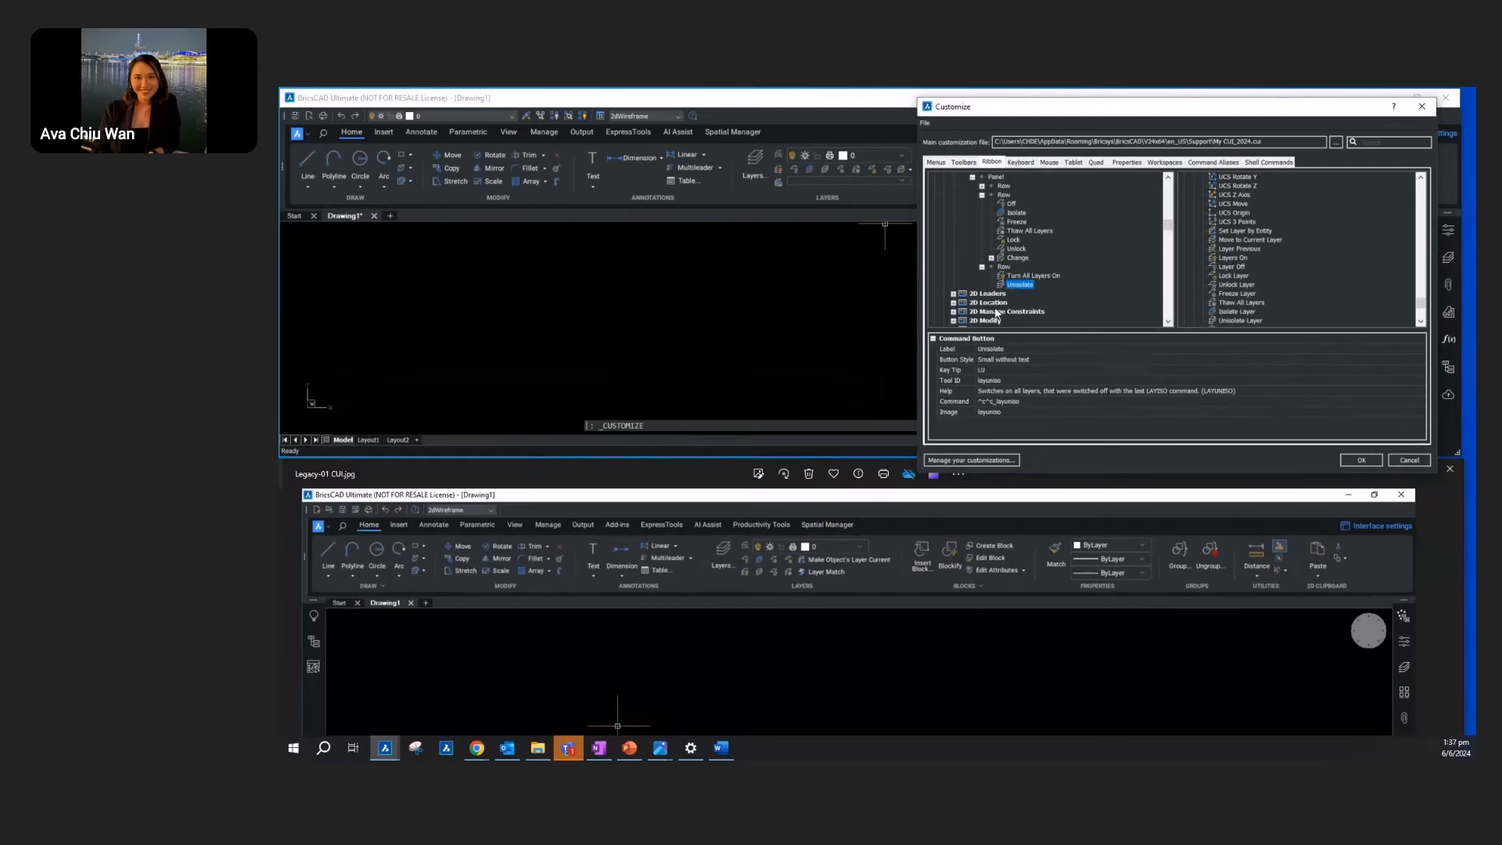
drag(1016, 248, 1010, 283)
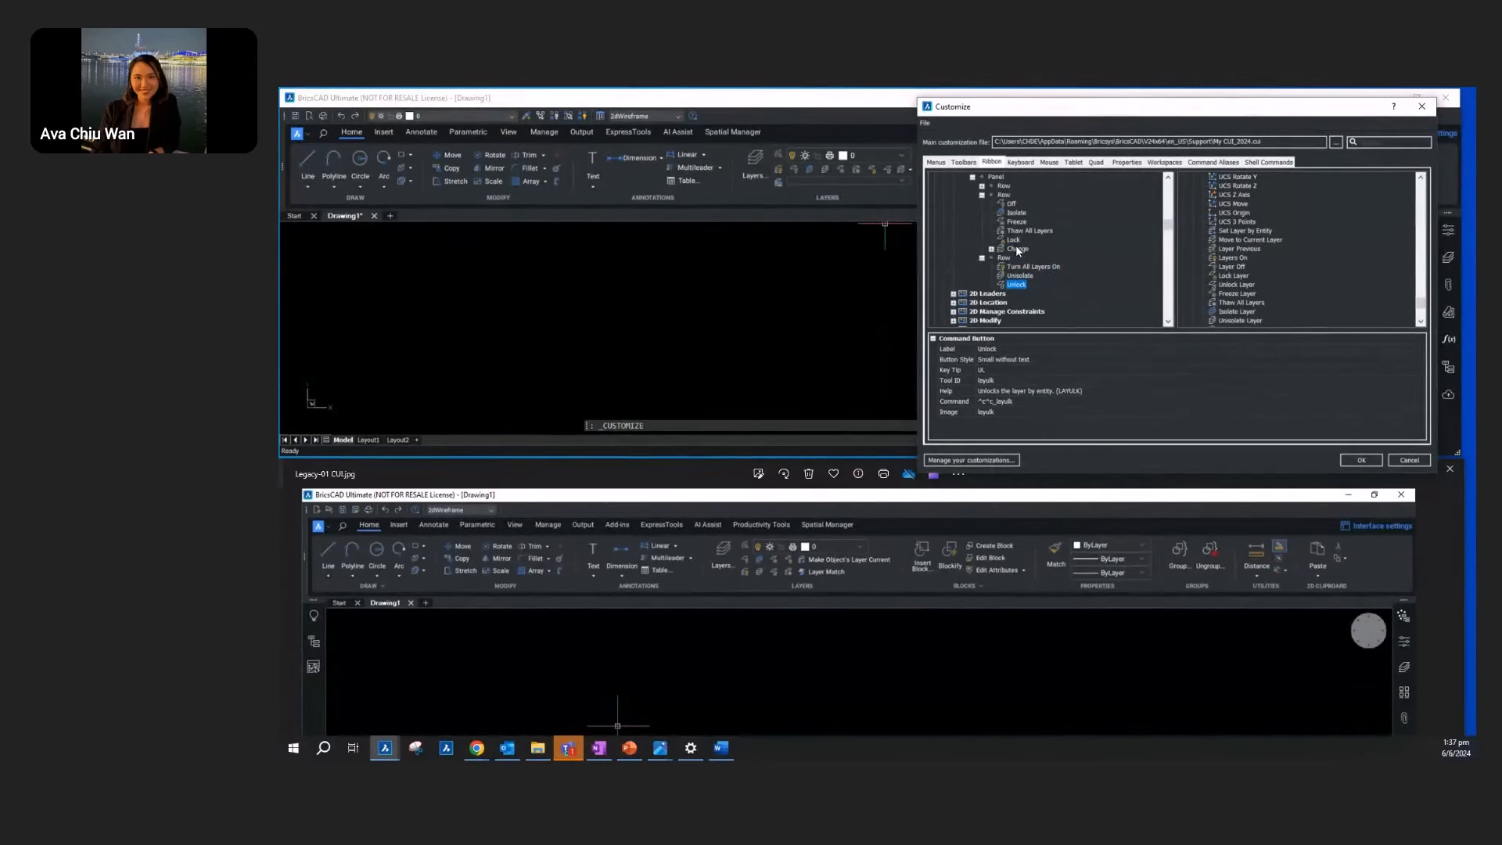
drag(1021, 231, 1014, 267)
drag(1024, 281, 1024, 275)
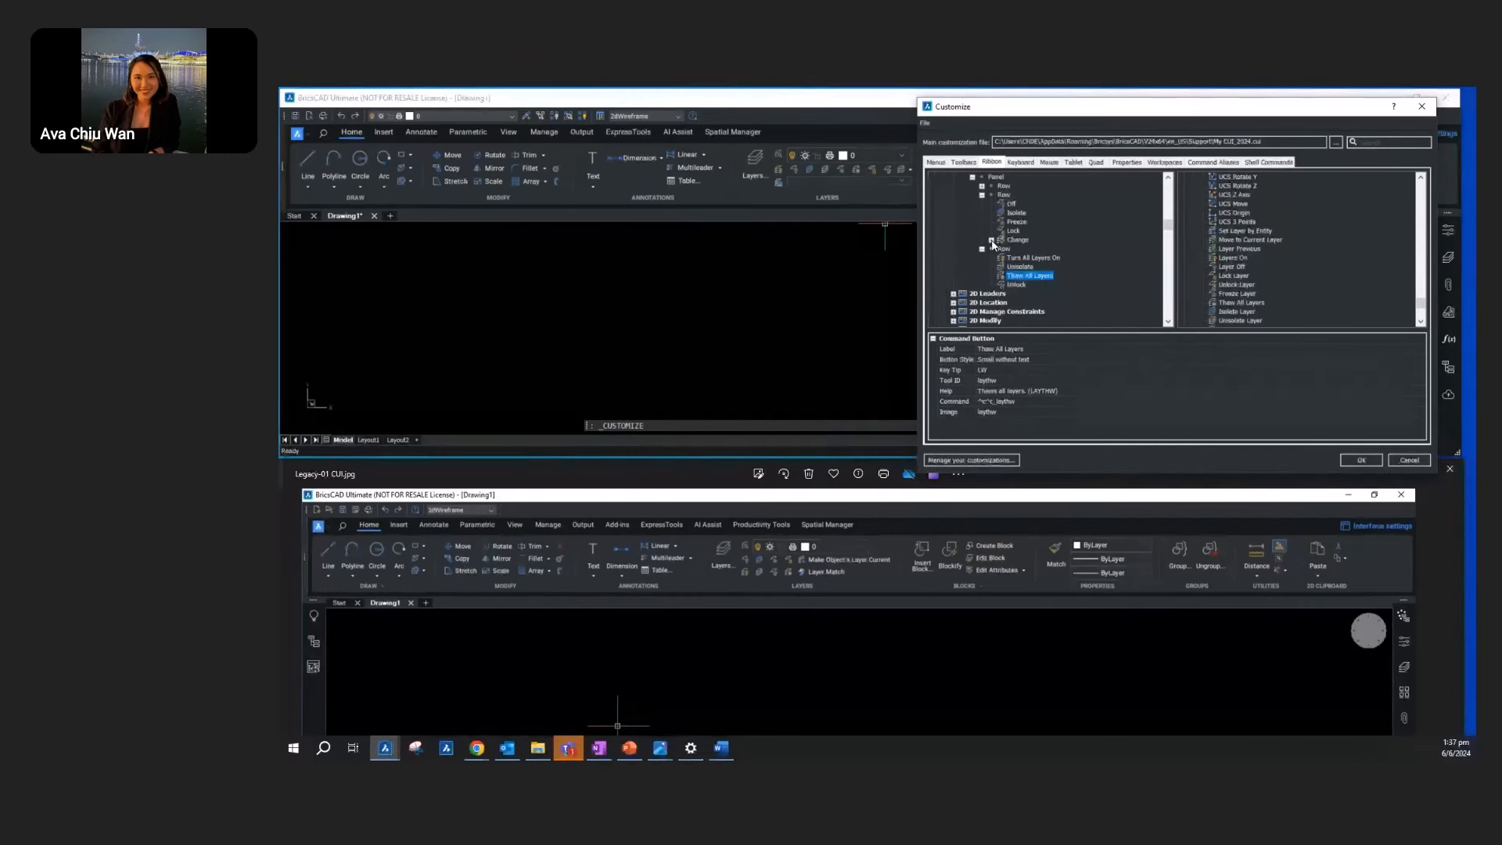
Step: Move Make Object's Layer Current out of the Change split button into its row and delete the Change split button
click(992, 240)
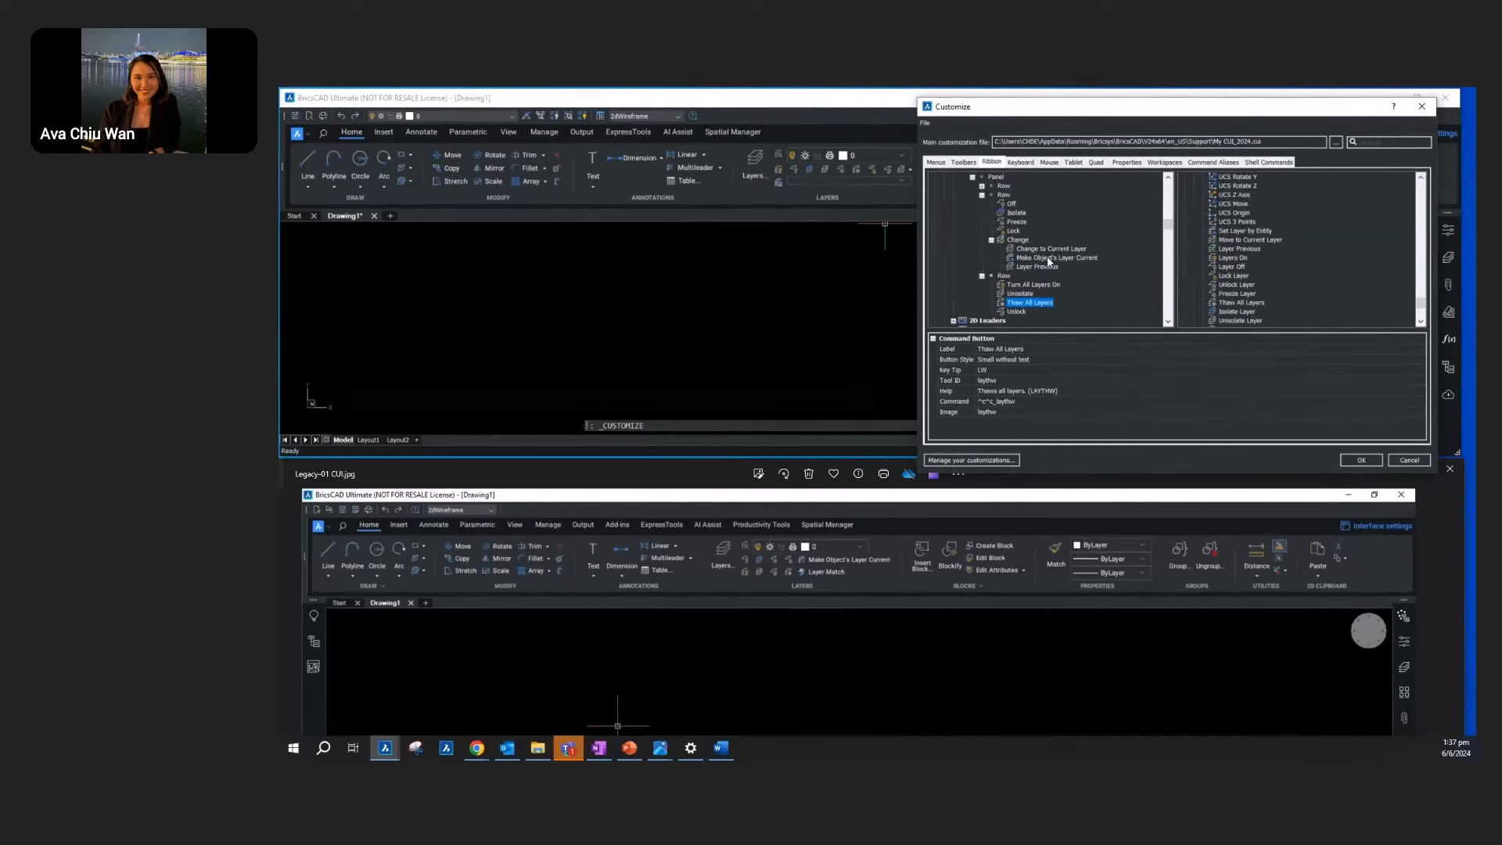
drag(1046, 256, 1027, 223)
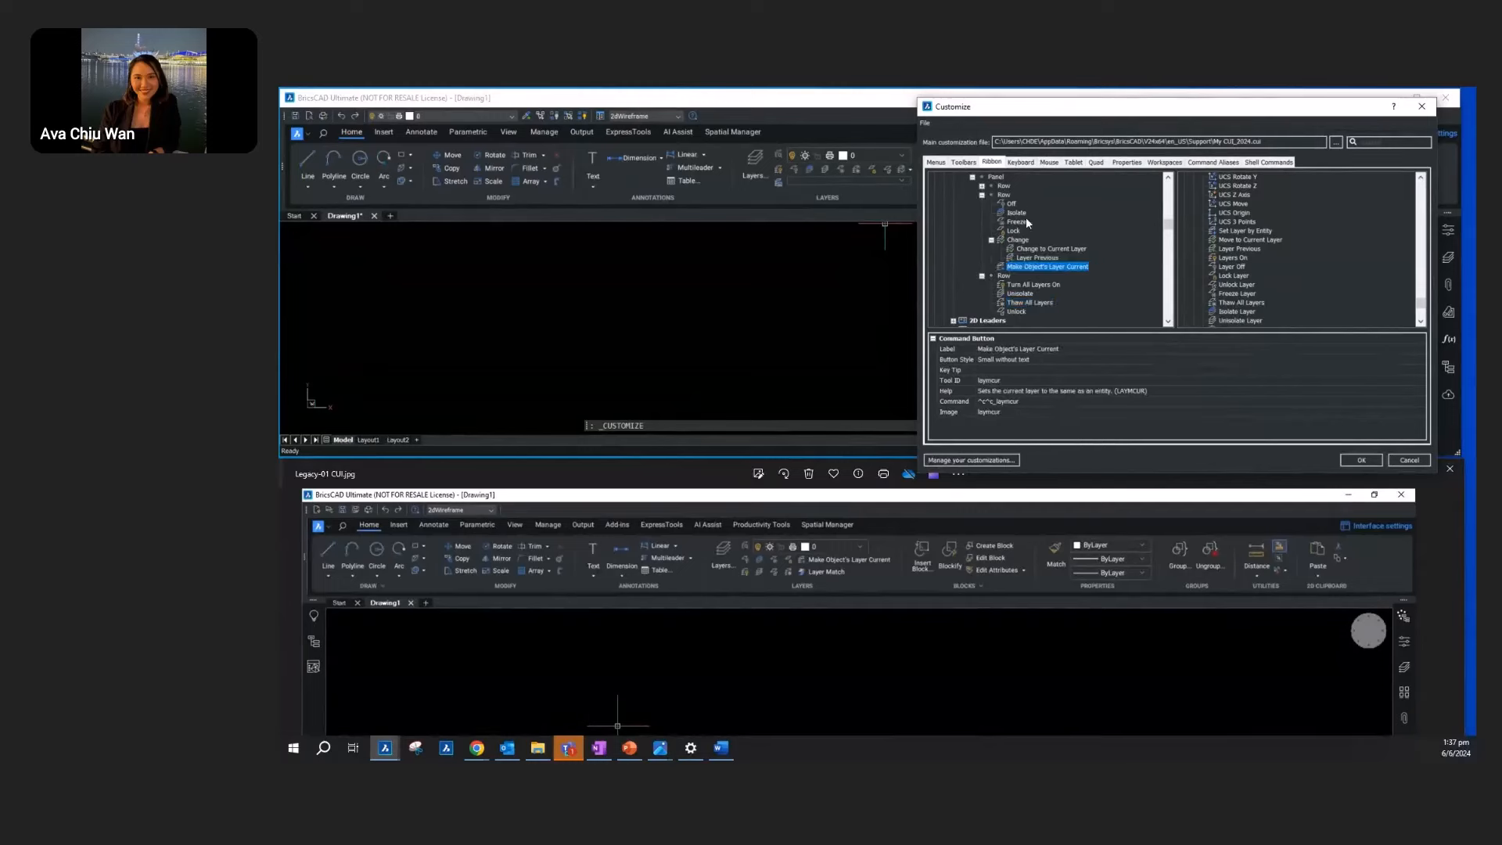
click(1016, 240)
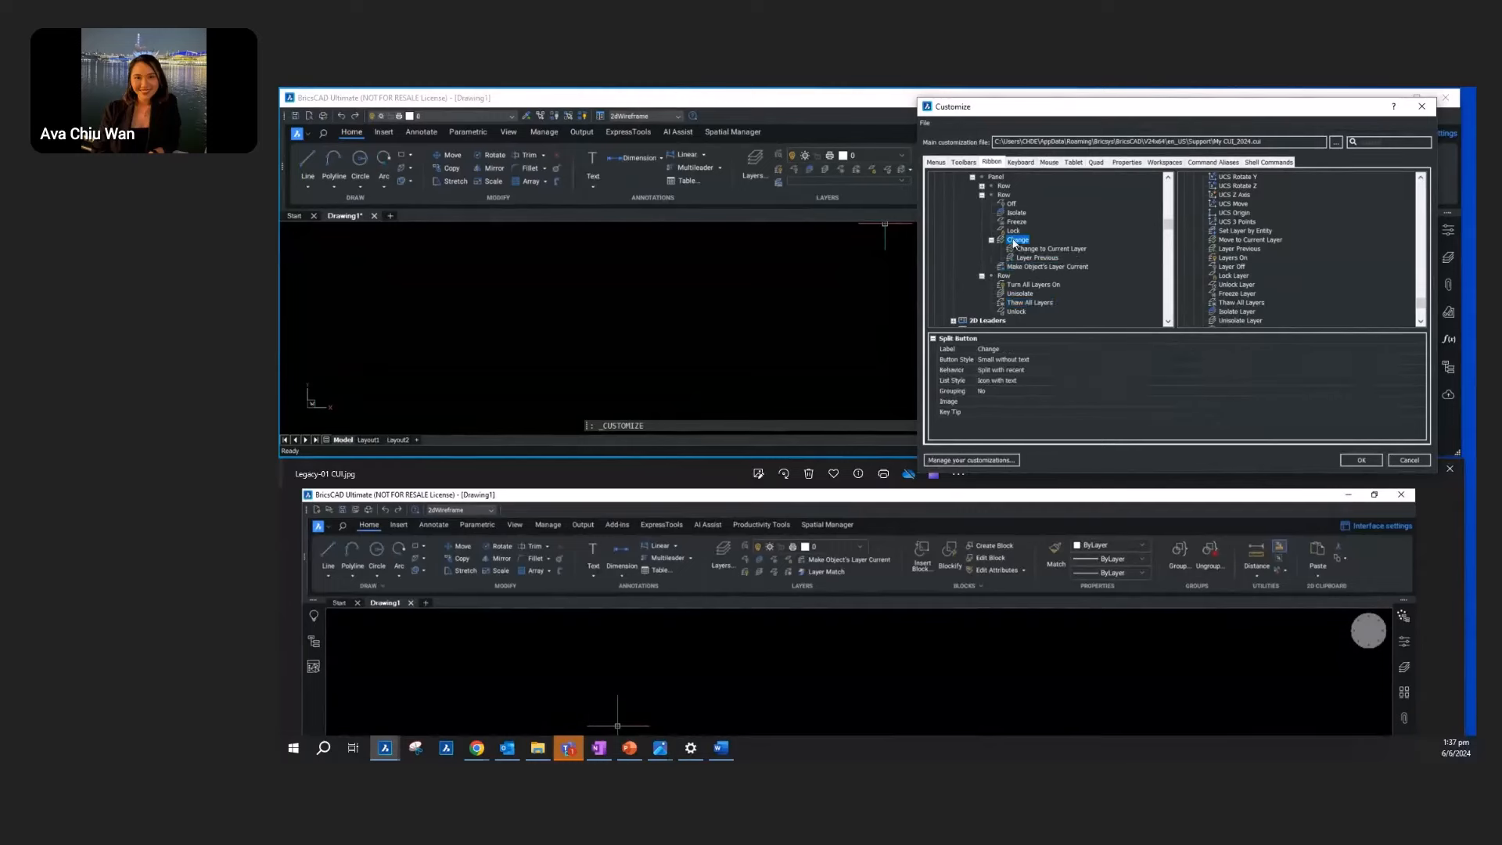
right_click(1014, 242)
click(1032, 339)
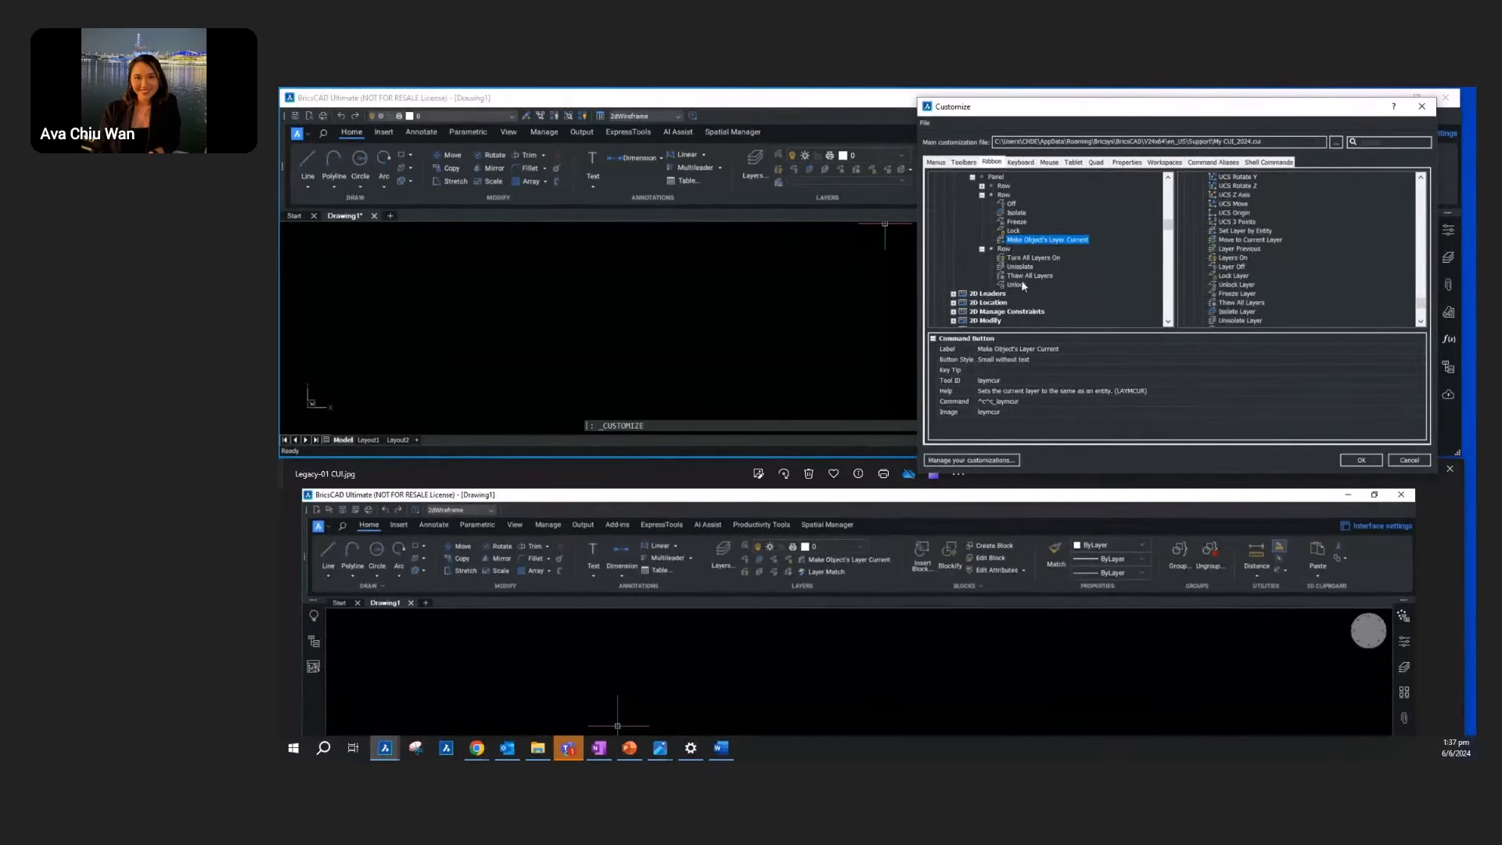
Step: Search the customization for Layer Match and select that tool among the available ExpressTools
click(1295, 241)
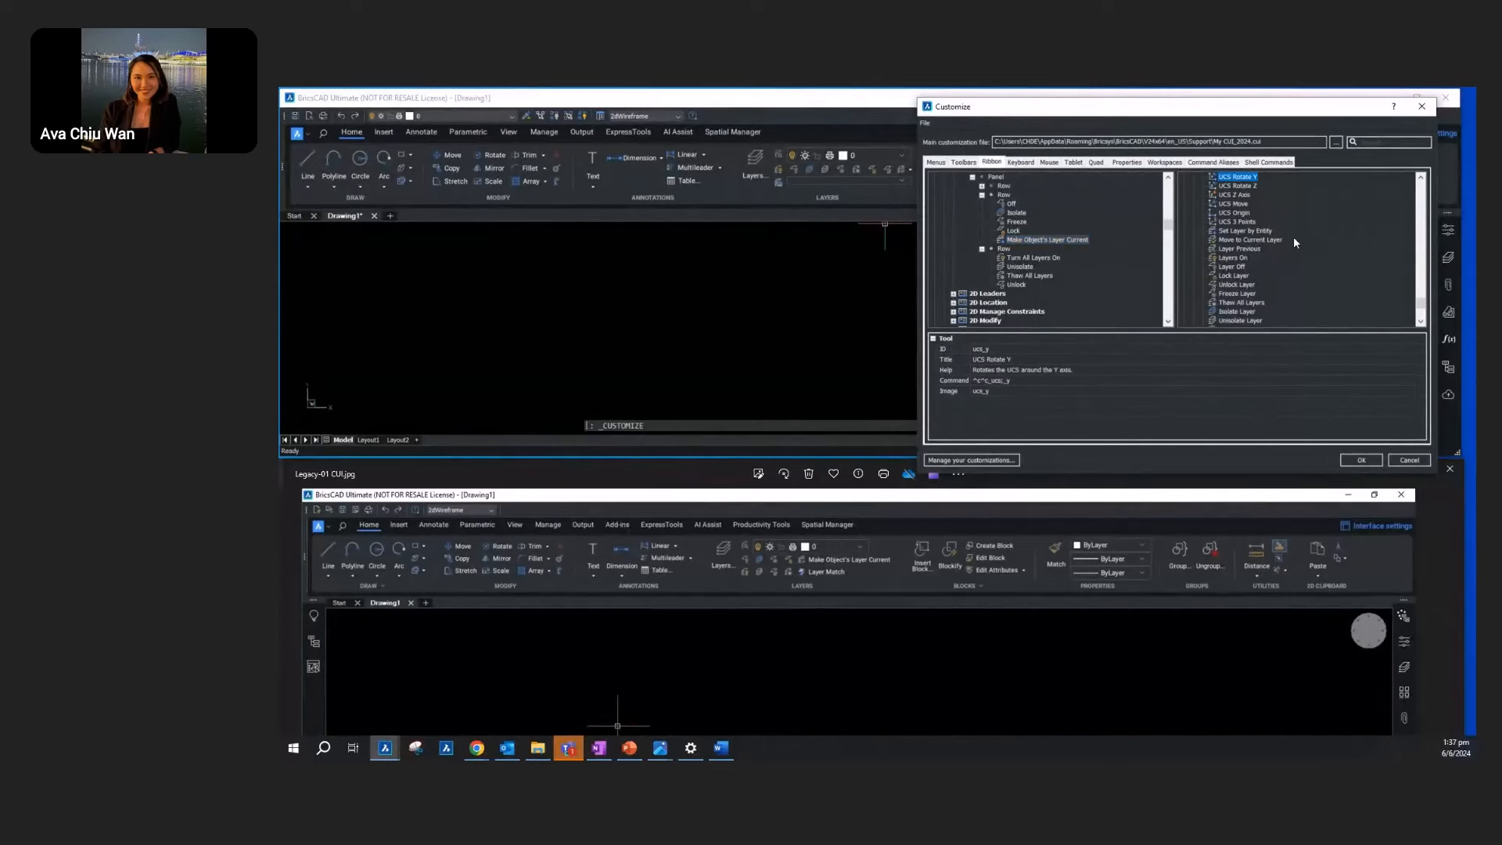
click(1395, 143)
text(l)
key(Return)
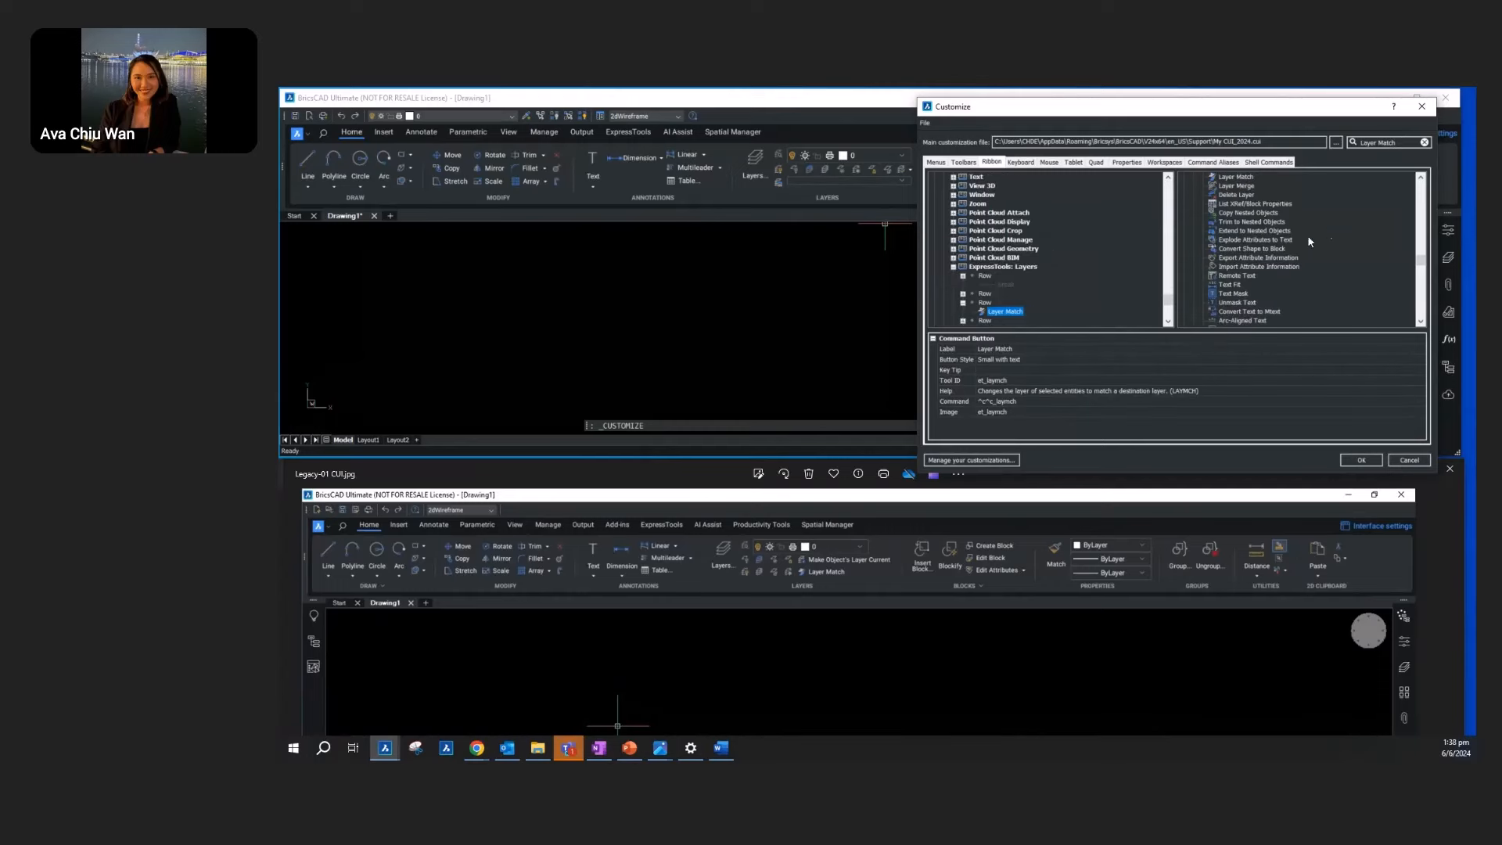
click(1241, 179)
scroll(1289, 247, up, 4)
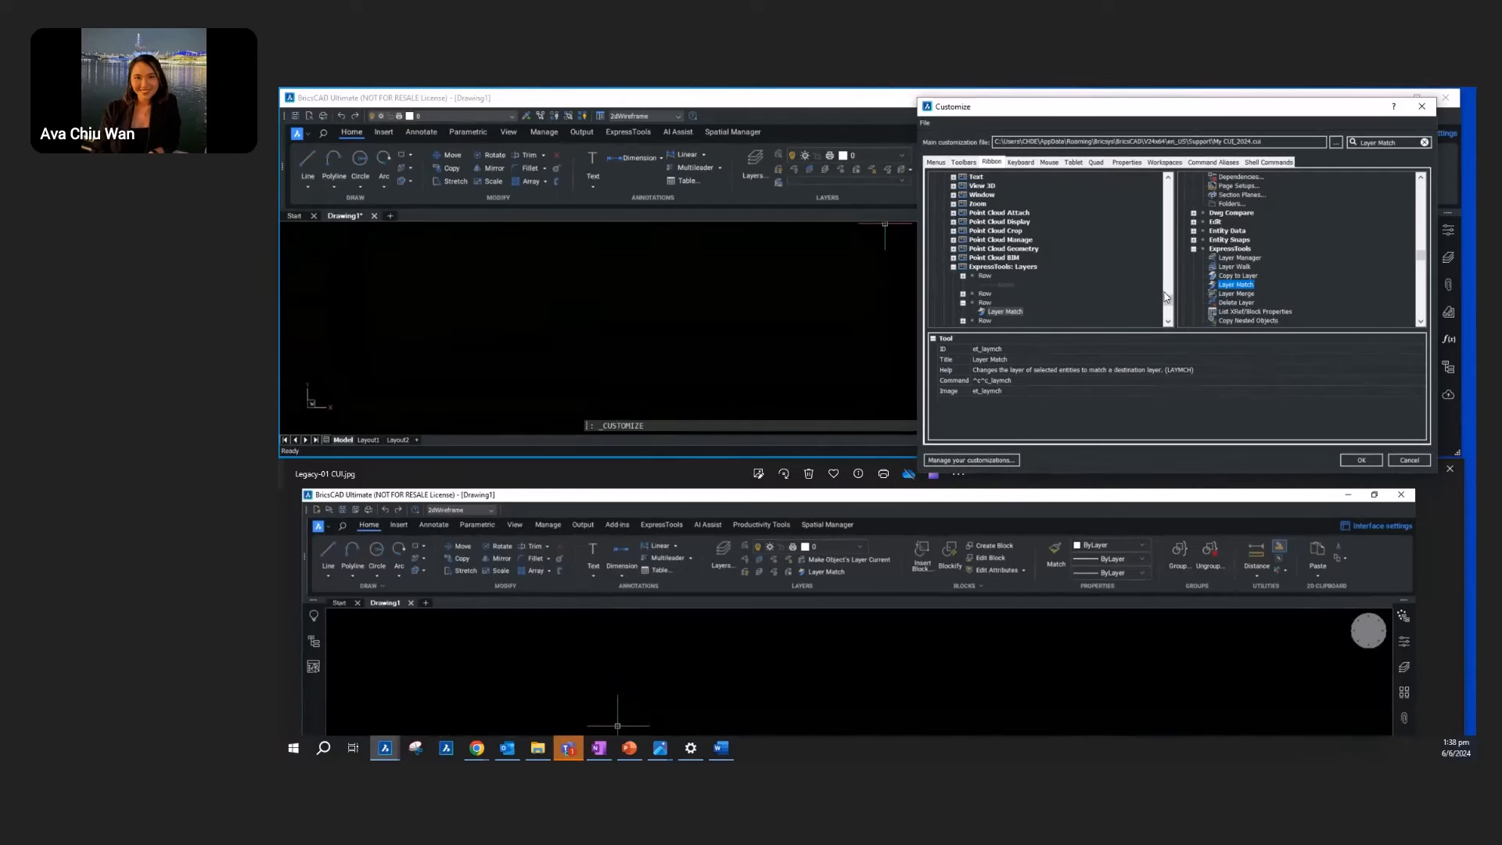
Step: Add the Layer Match tool after Unlock in the last row of the 2D Layers panel
drag(1166, 305, 1170, 227)
scroll(1060, 277, up, 7)
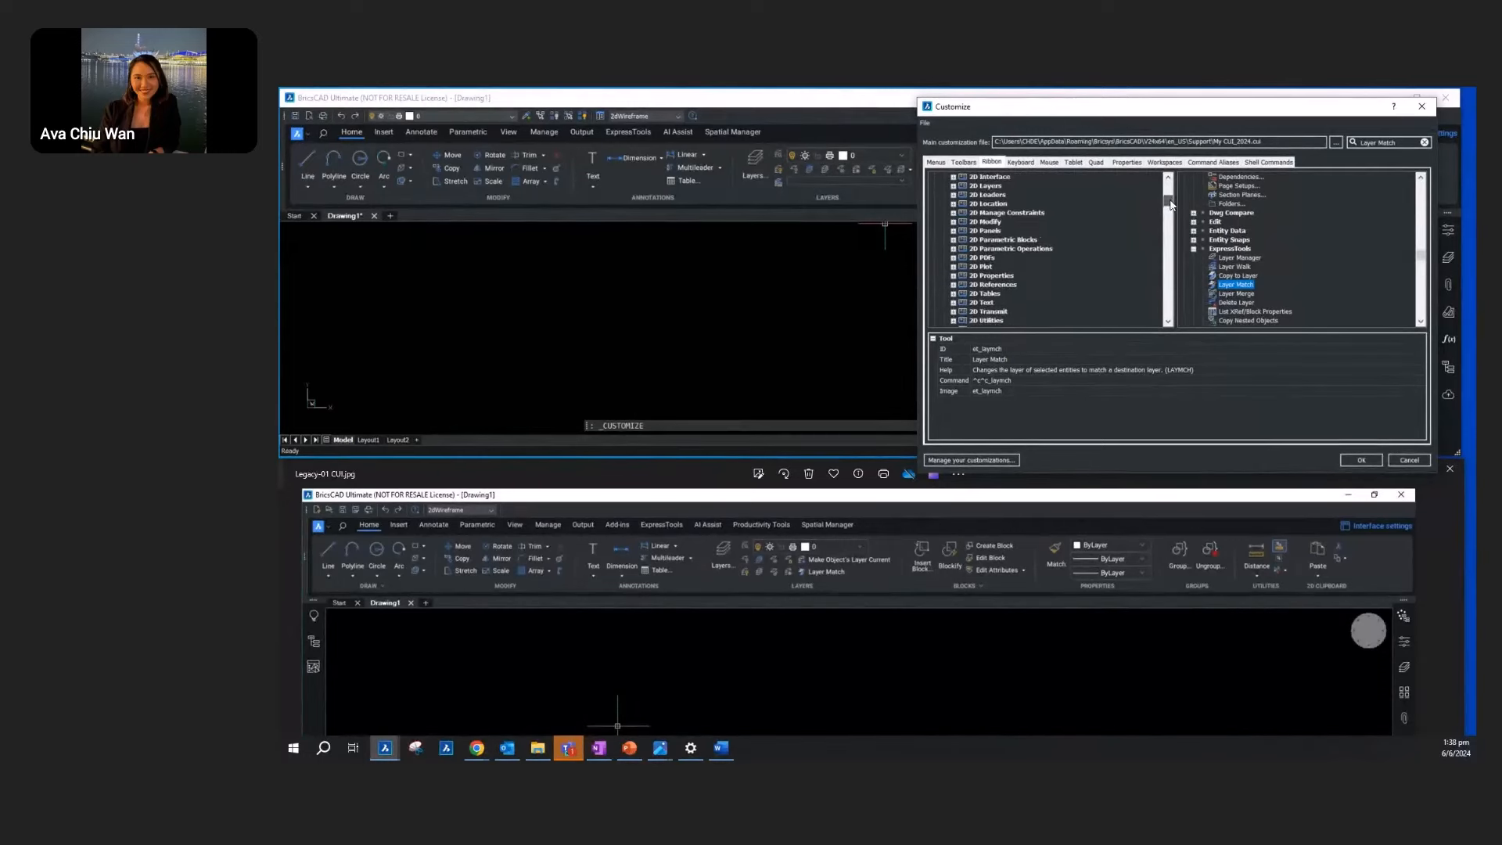
scroll(1060, 277, up, 2)
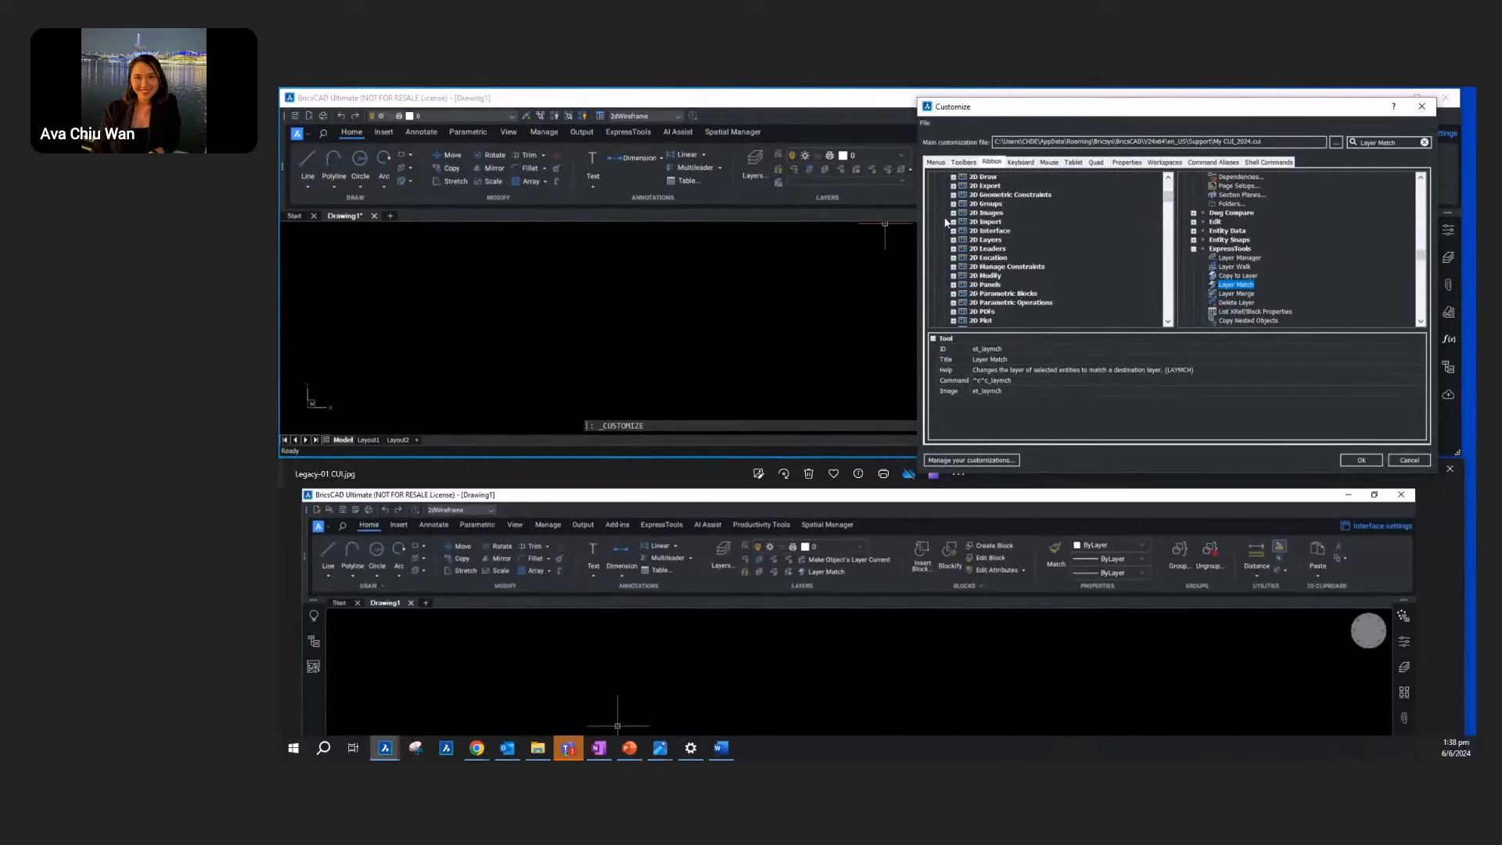
click(953, 241)
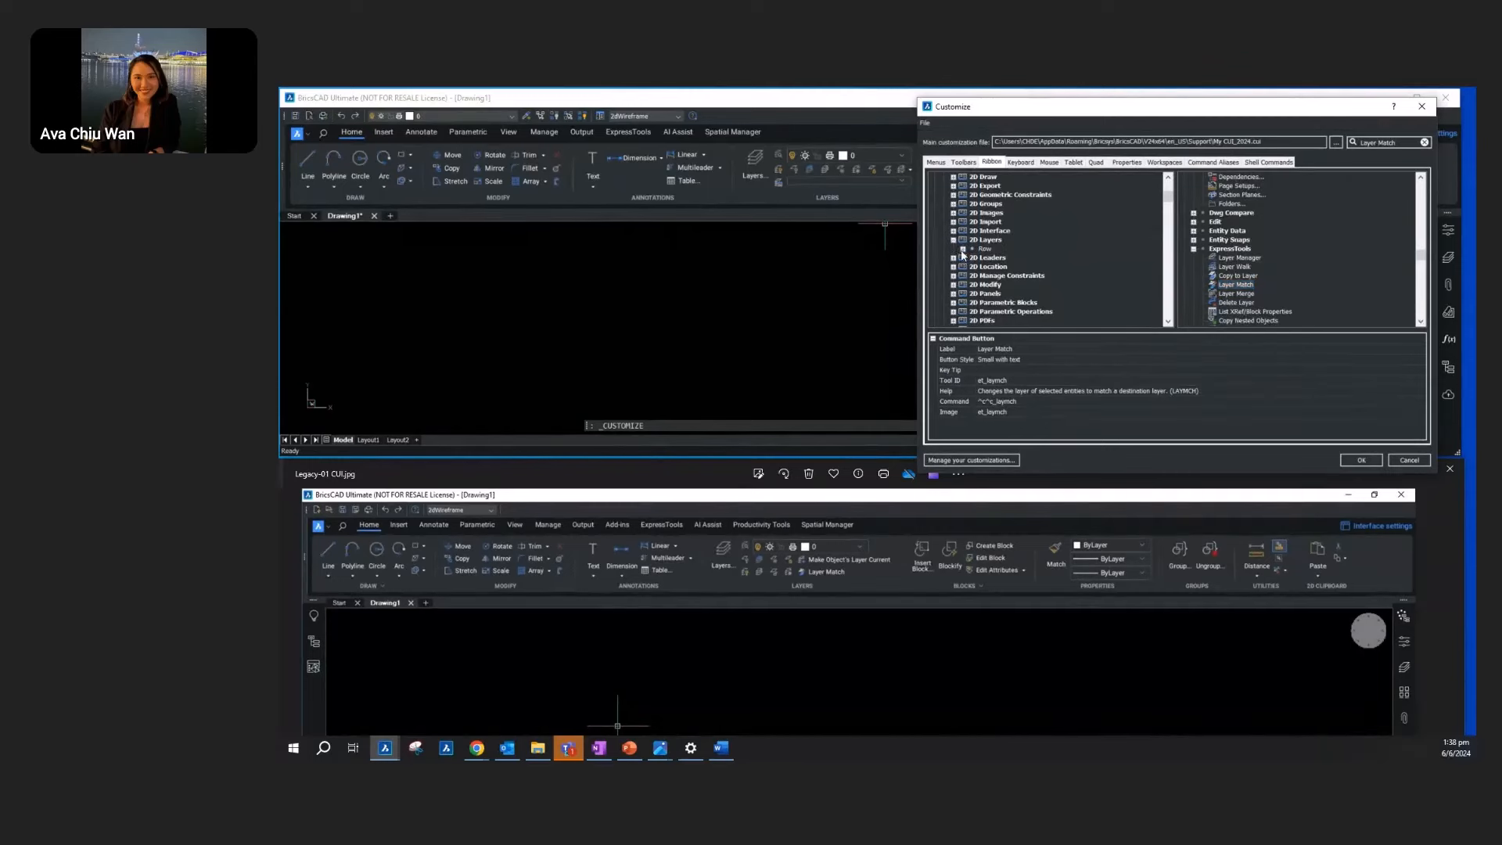
click(963, 249)
click(972, 266)
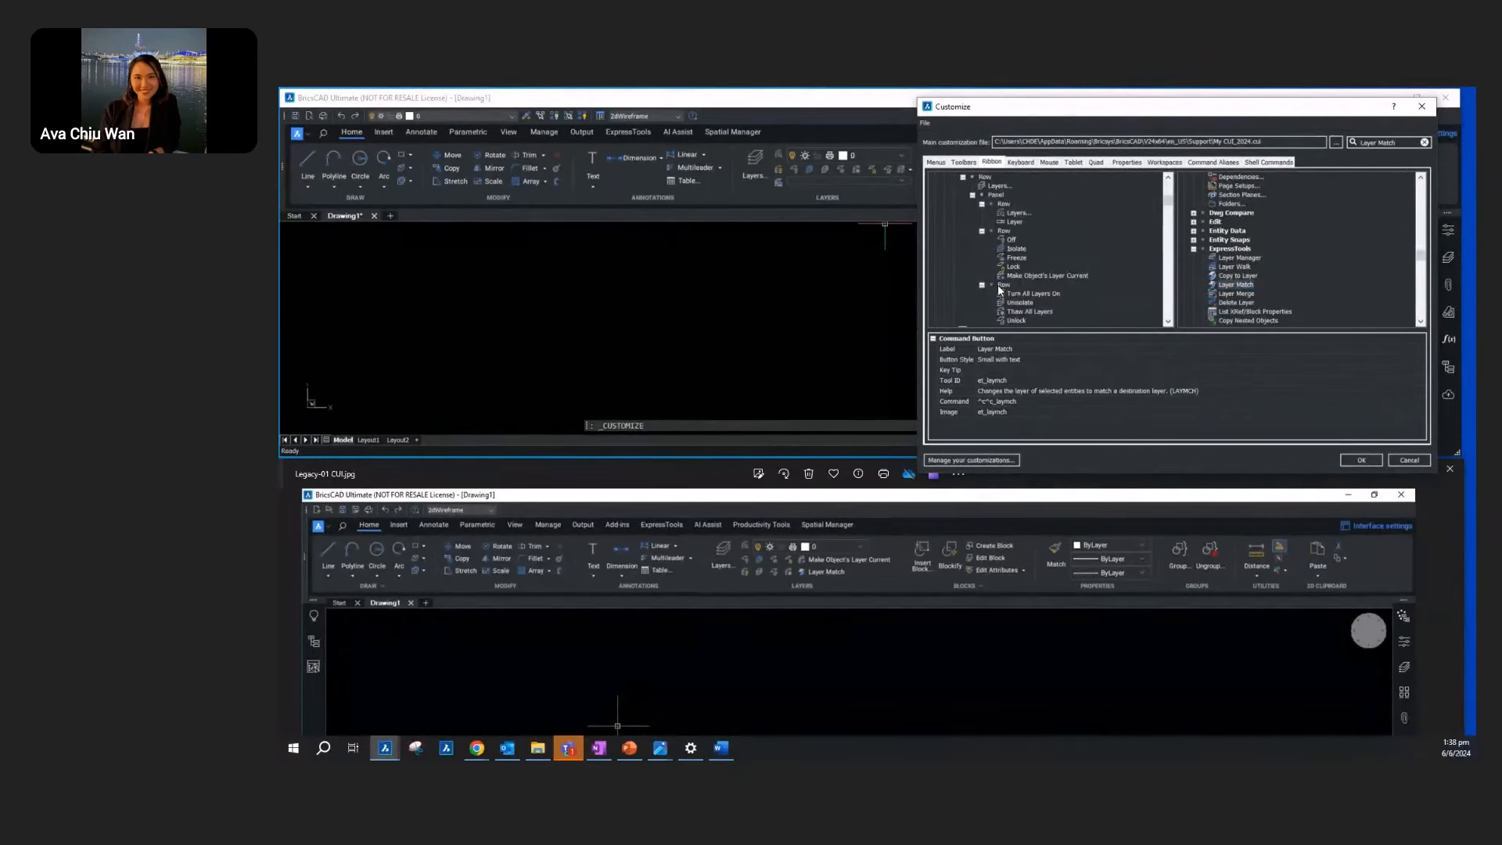
scroll(998, 286, down, 1)
drag(1226, 284, 1018, 259)
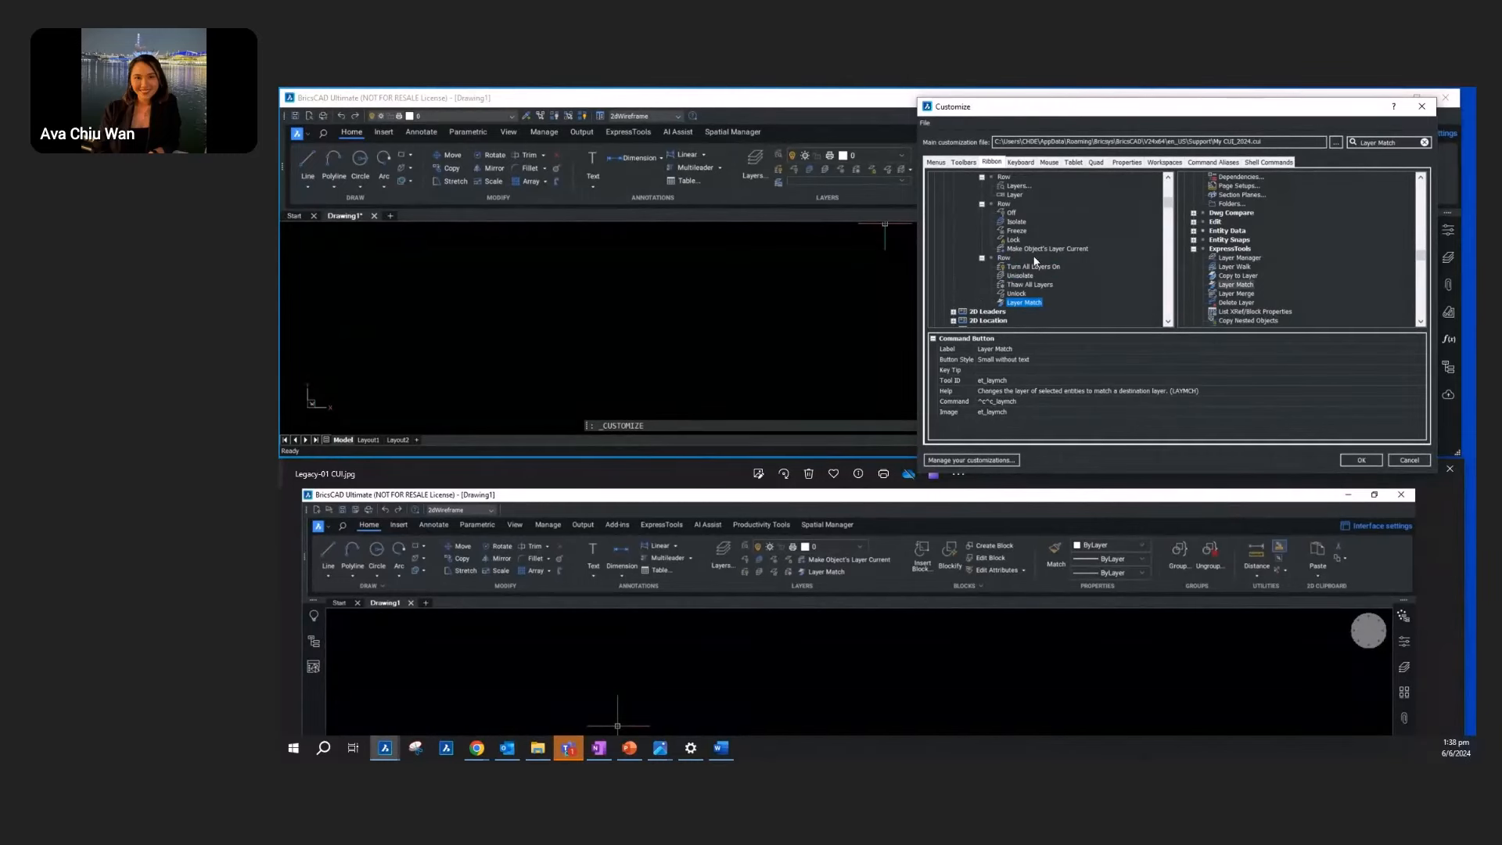
Step: Set the button style of Make Object's Layer Current and Layer Match to Small with text, and apply the customization
click(1034, 249)
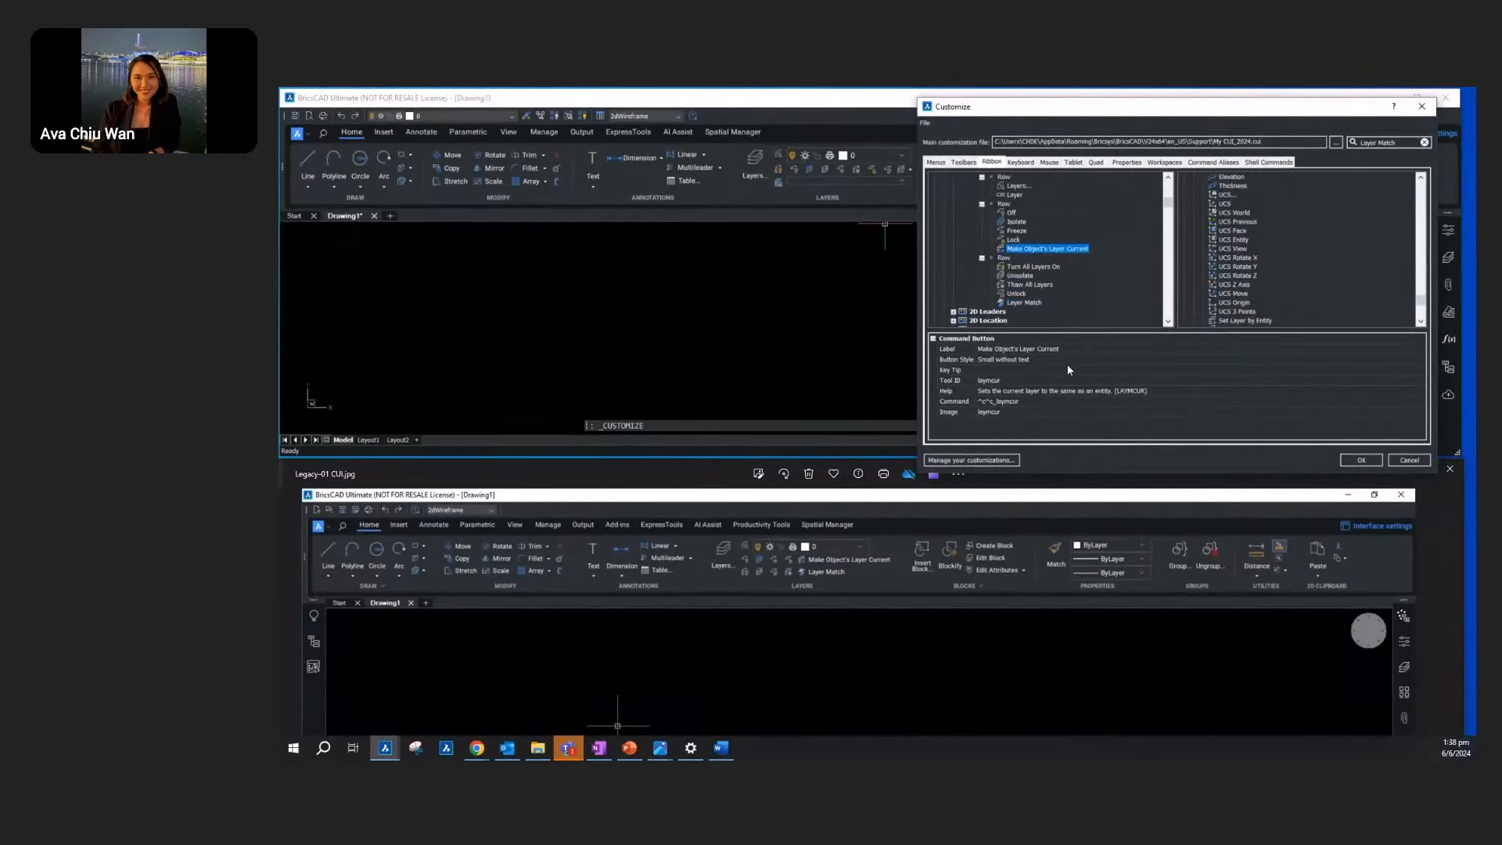
click(1025, 361)
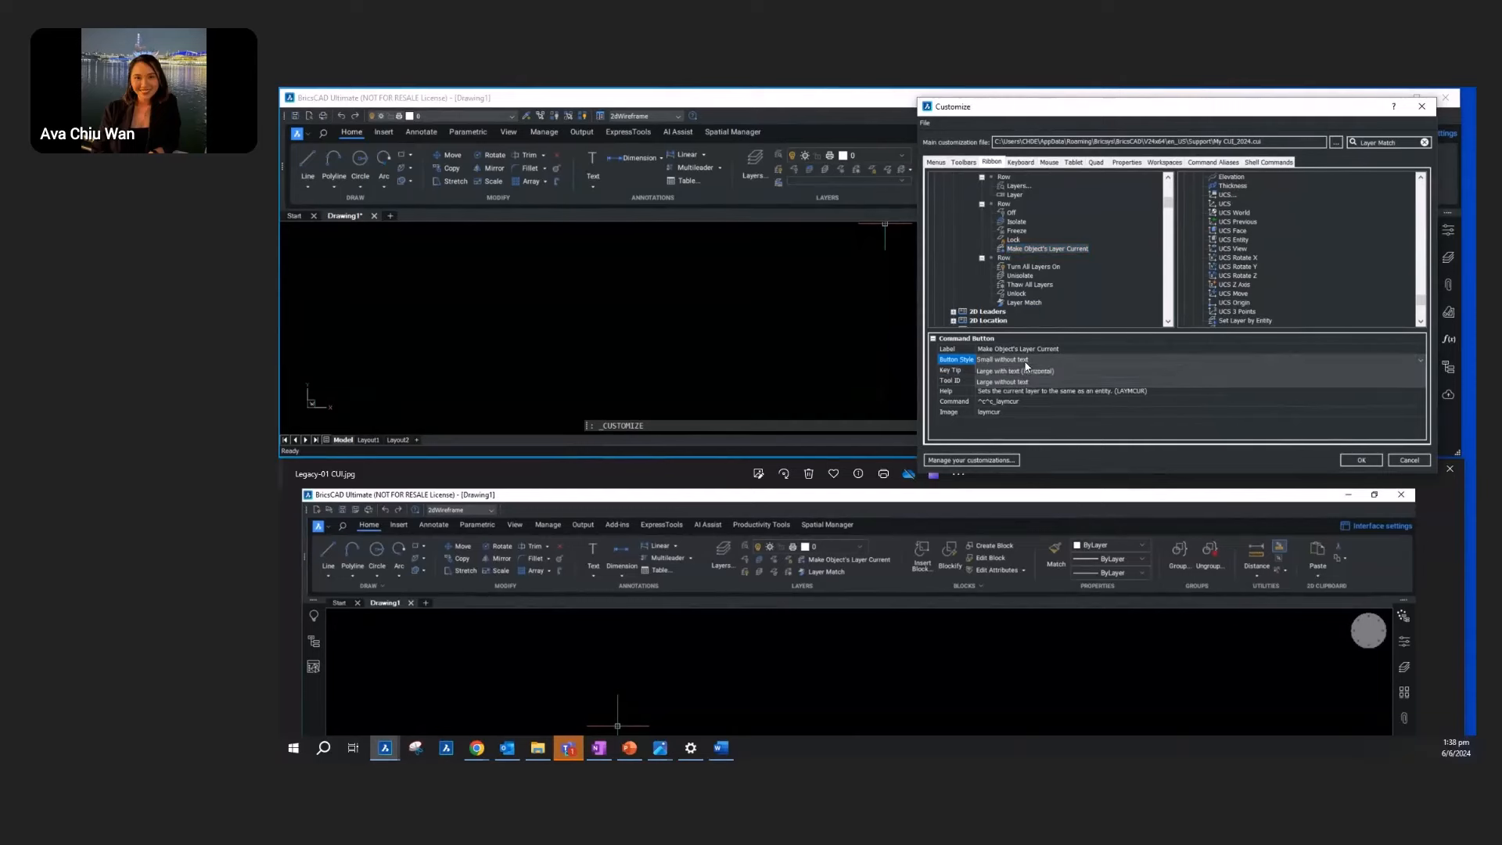
click(1027, 379)
click(1025, 304)
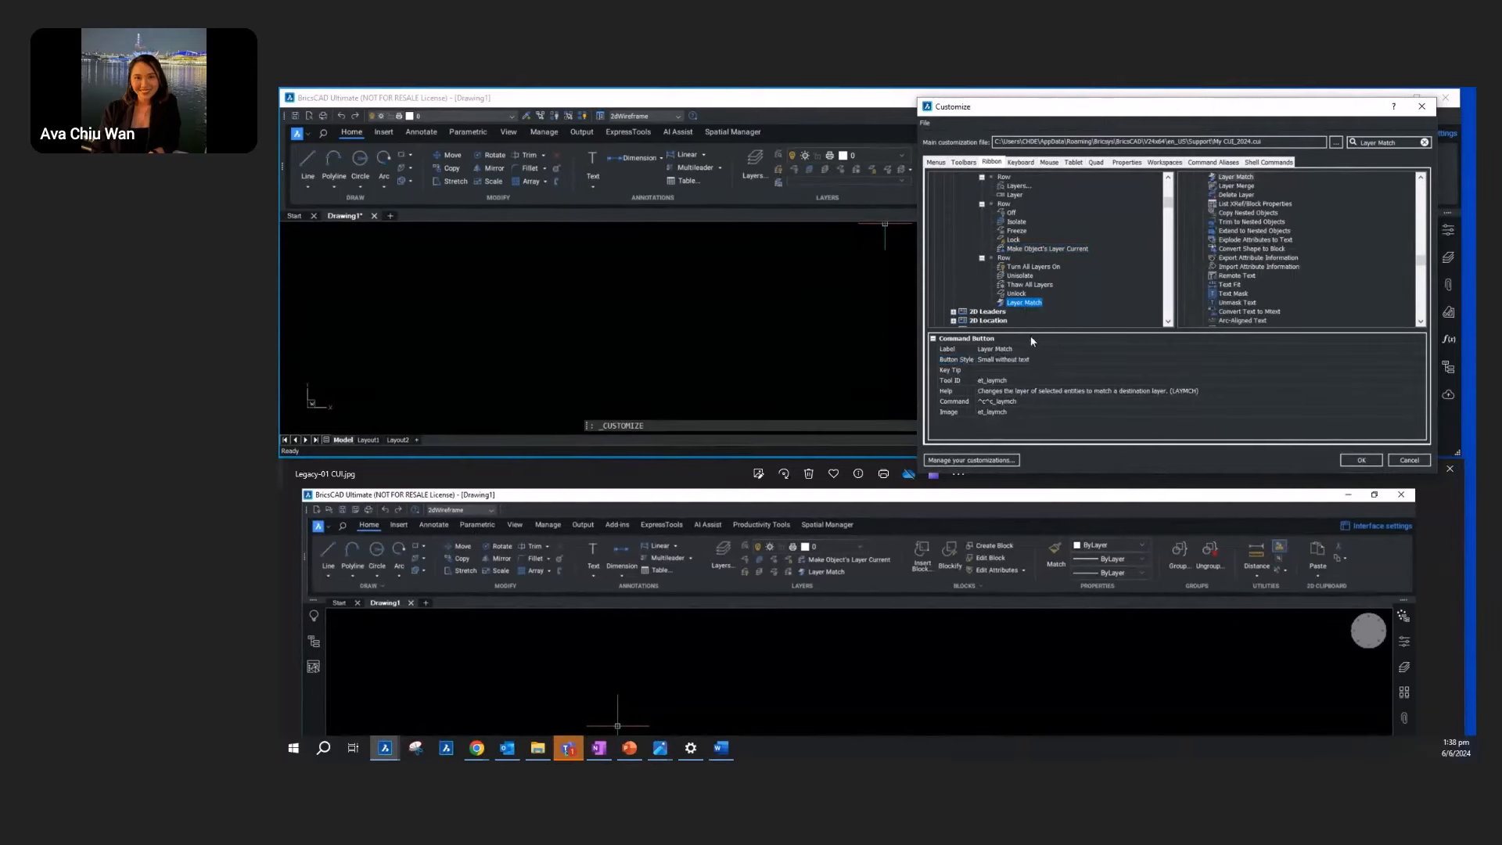
click(1360, 461)
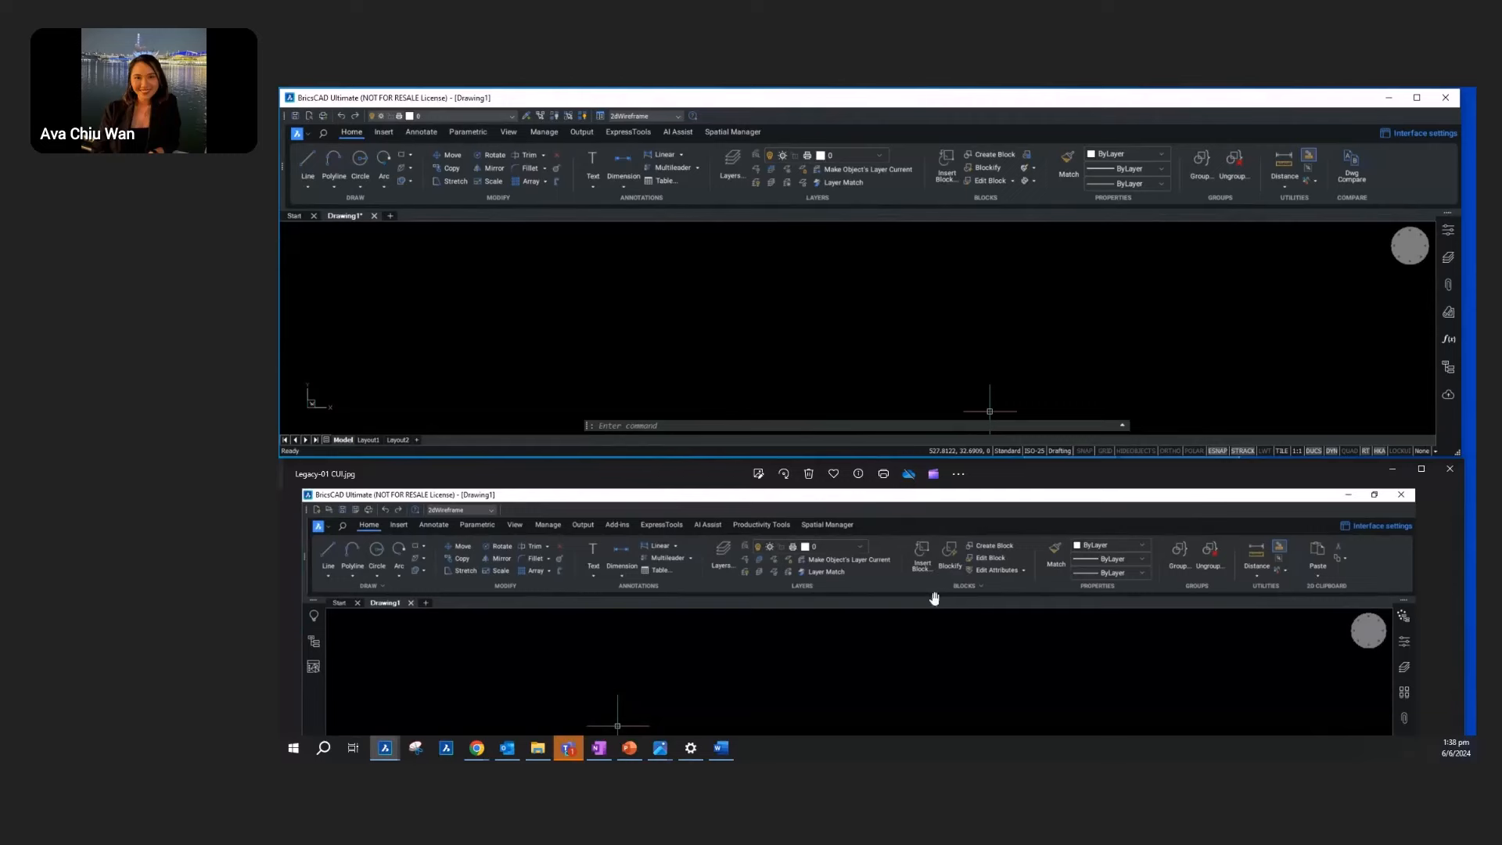
Step: Reopen the customization and go through the Drafting workspace's Home ribbon tab to the 2D Blocks panel definition, keeping the current Blocks ribbon panel uncovered
right_click(884, 199)
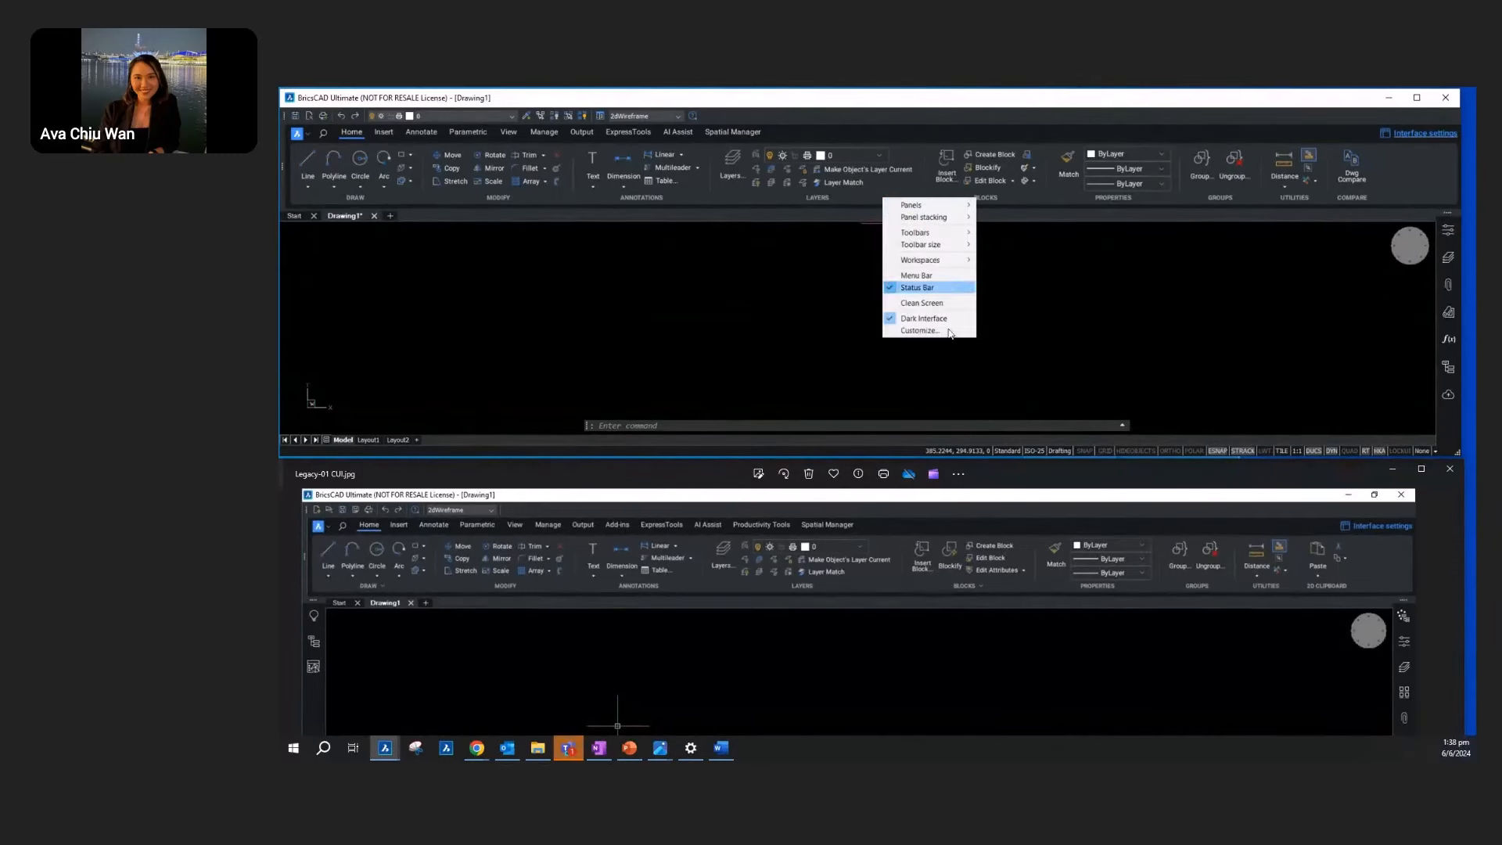
click(937, 335)
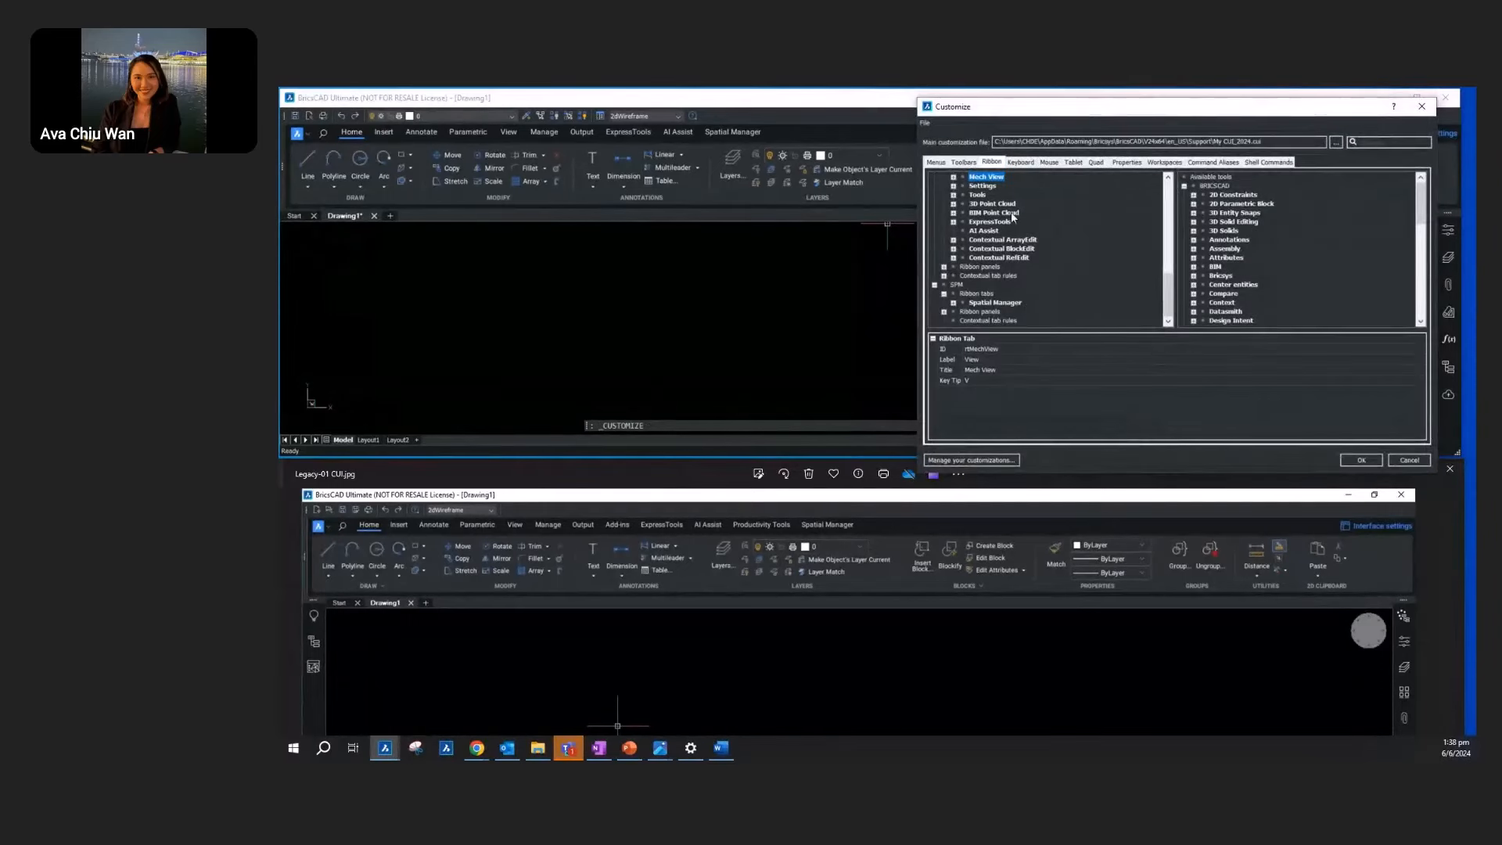
click(1166, 162)
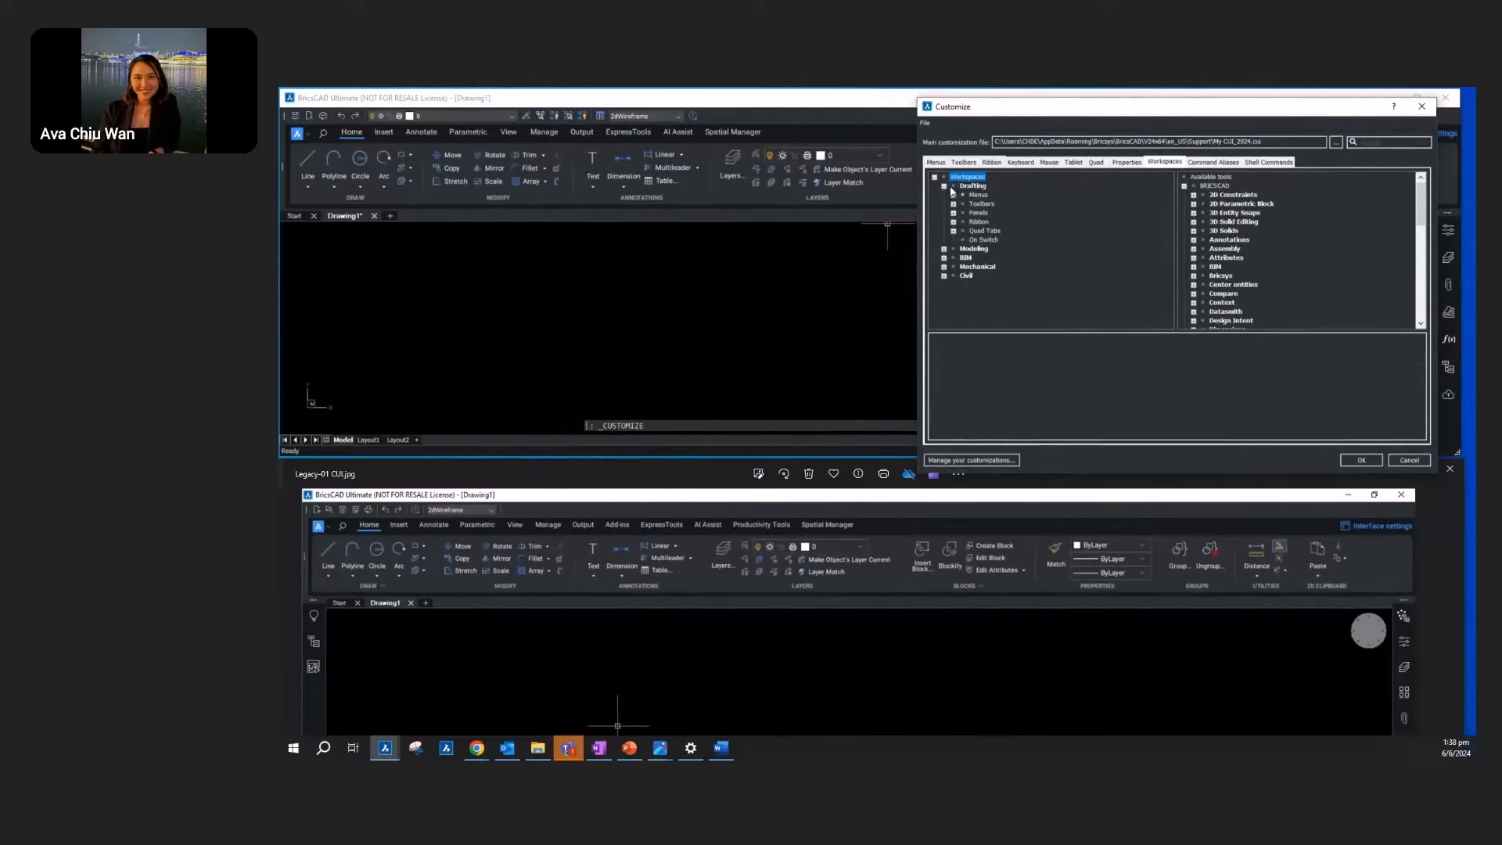
click(954, 222)
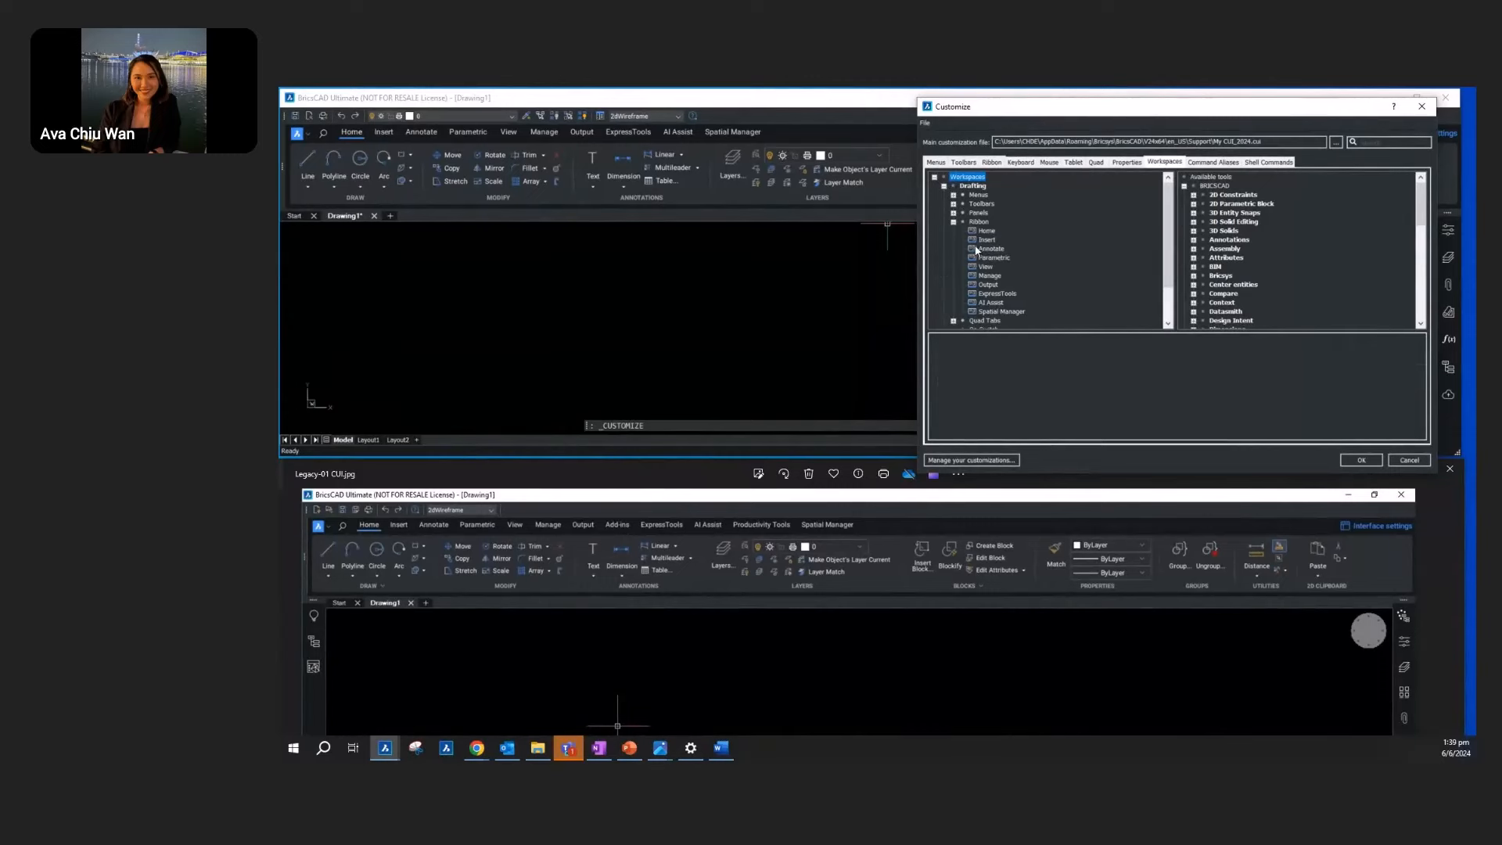
double_click(988, 231)
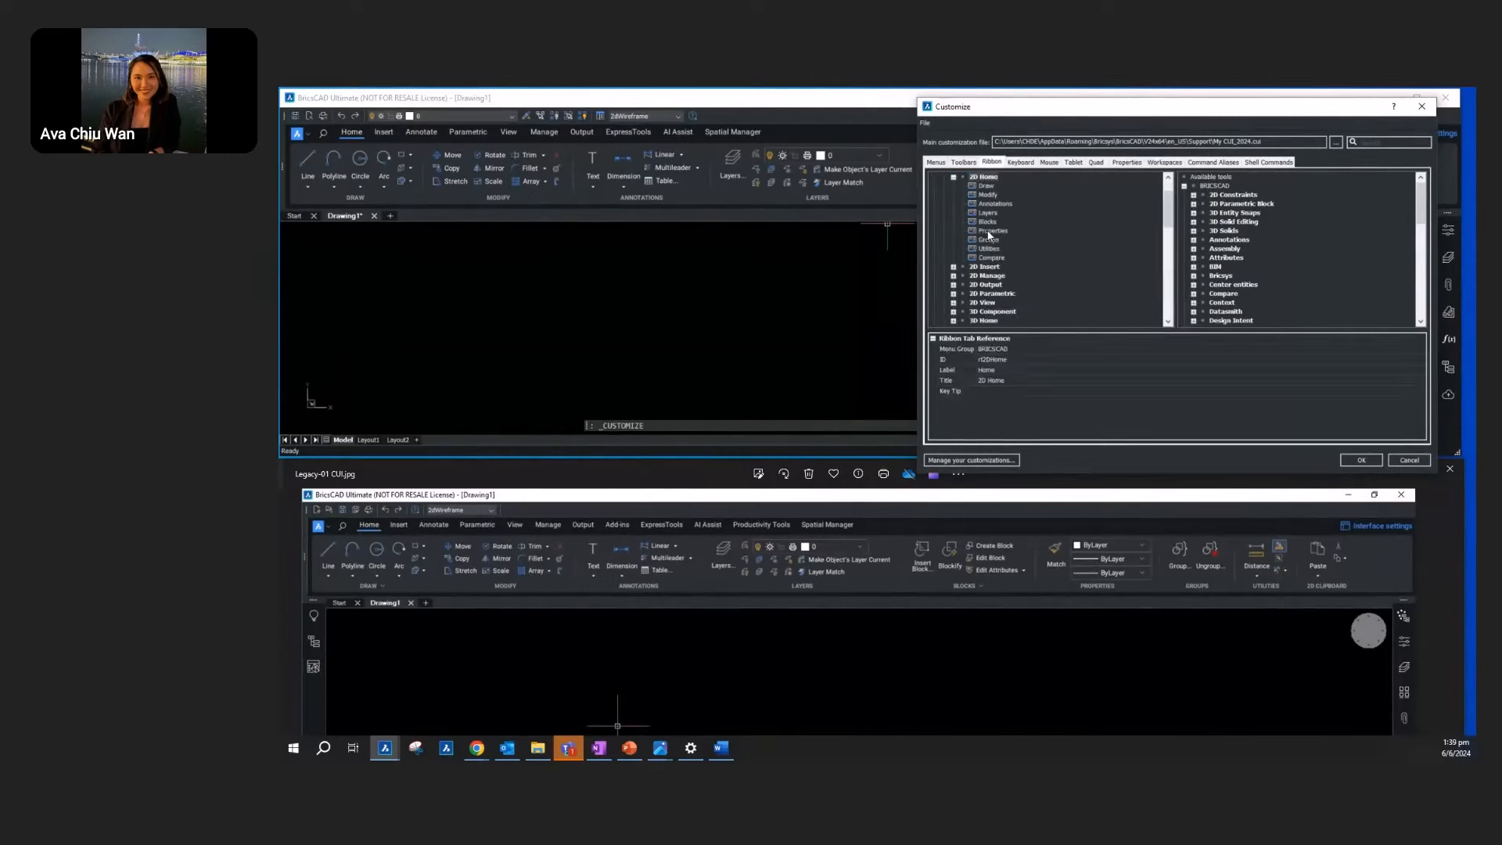
drag(1145, 112, 632, 101)
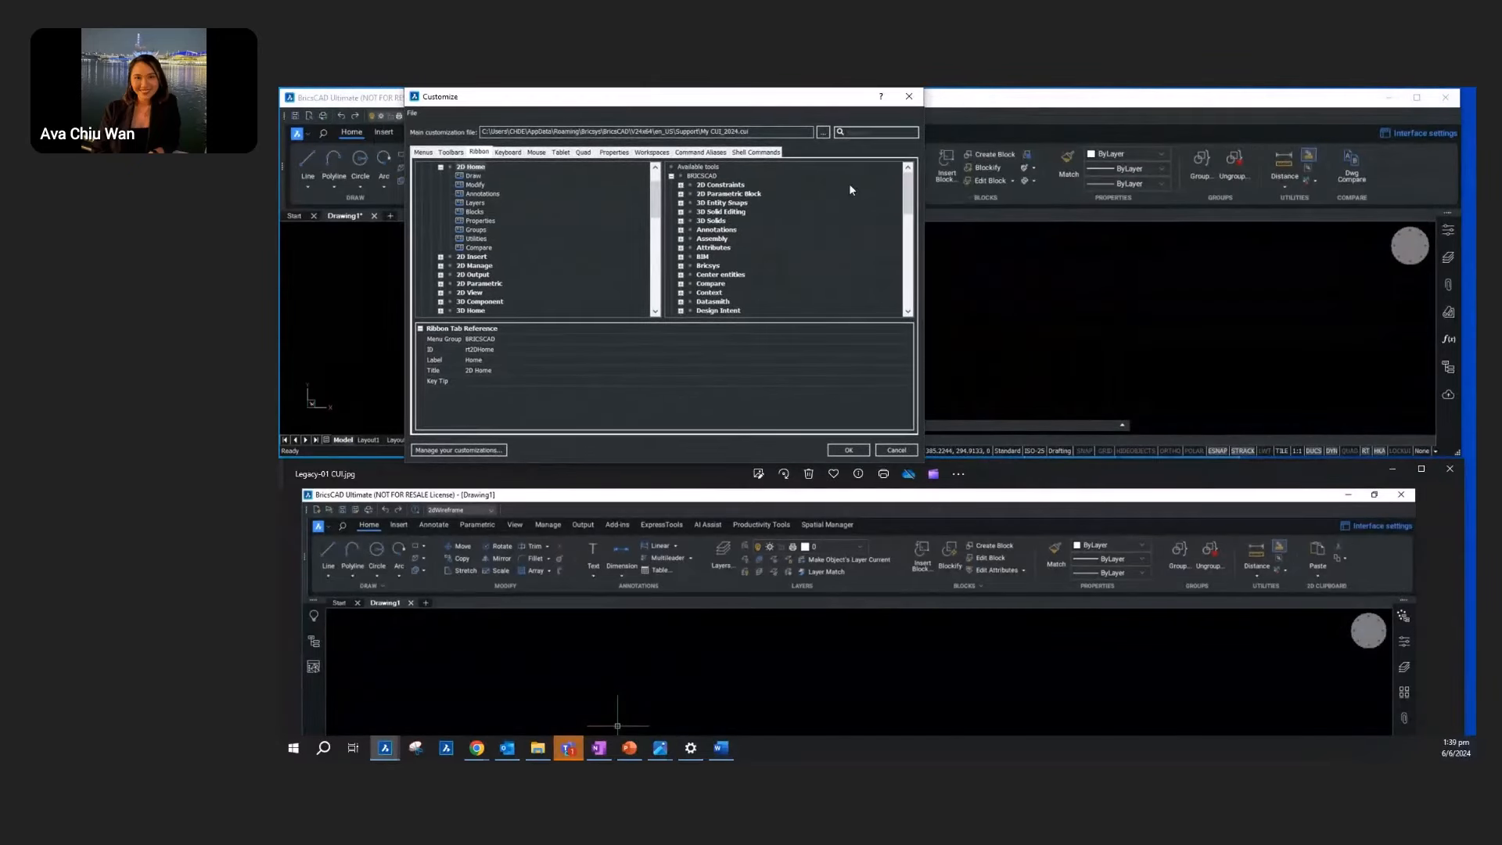
double_click(475, 210)
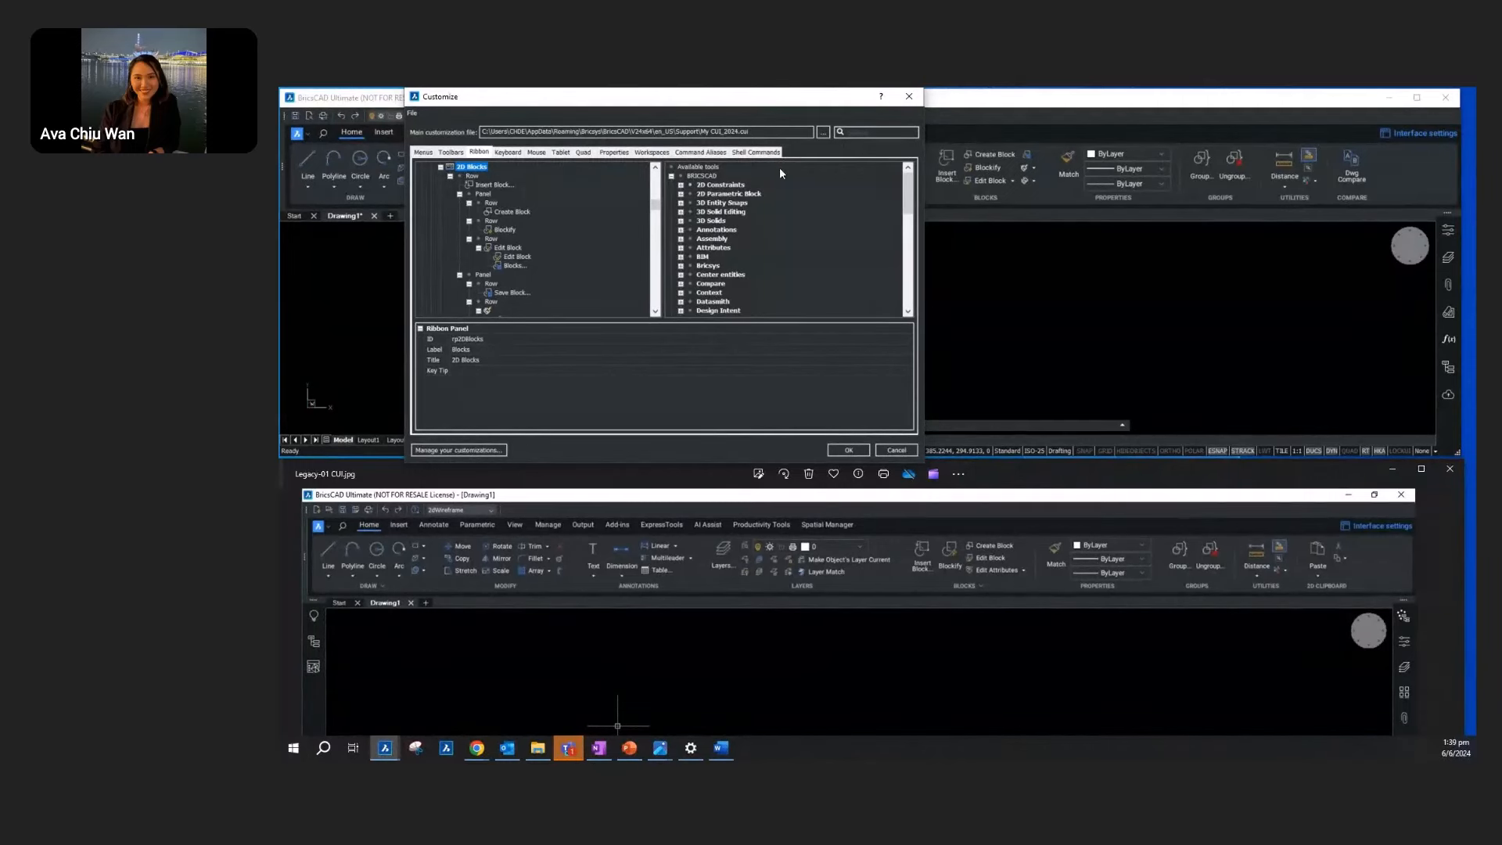
Step: Move Blockify out of its nested row into the main row of 2D Blocks, between the two sub-panels
drag(497, 229, 473, 177)
scroll(485, 307, up, 4)
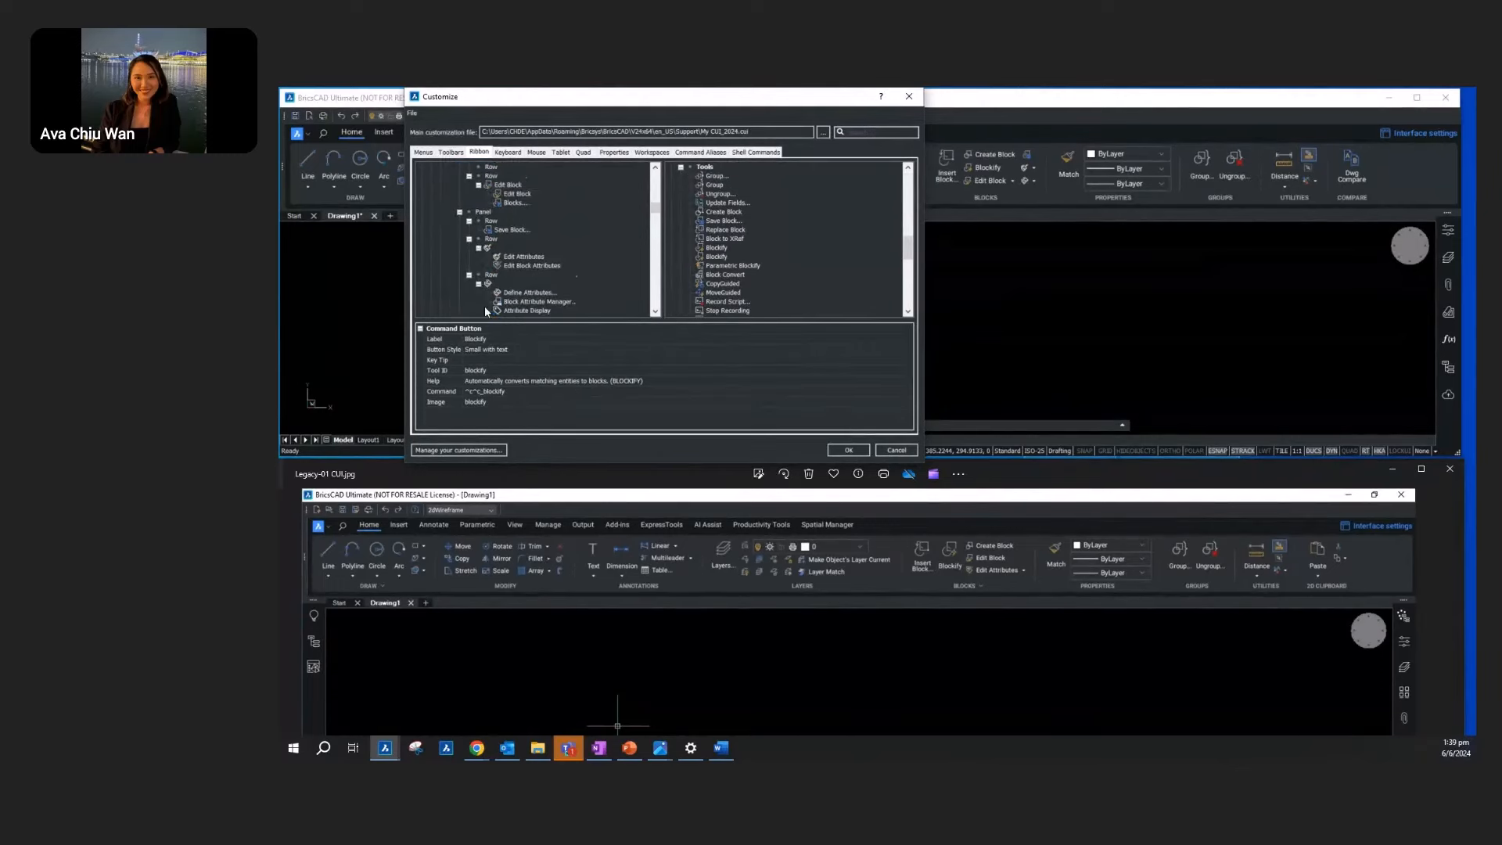
scroll(485, 298, down, 3)
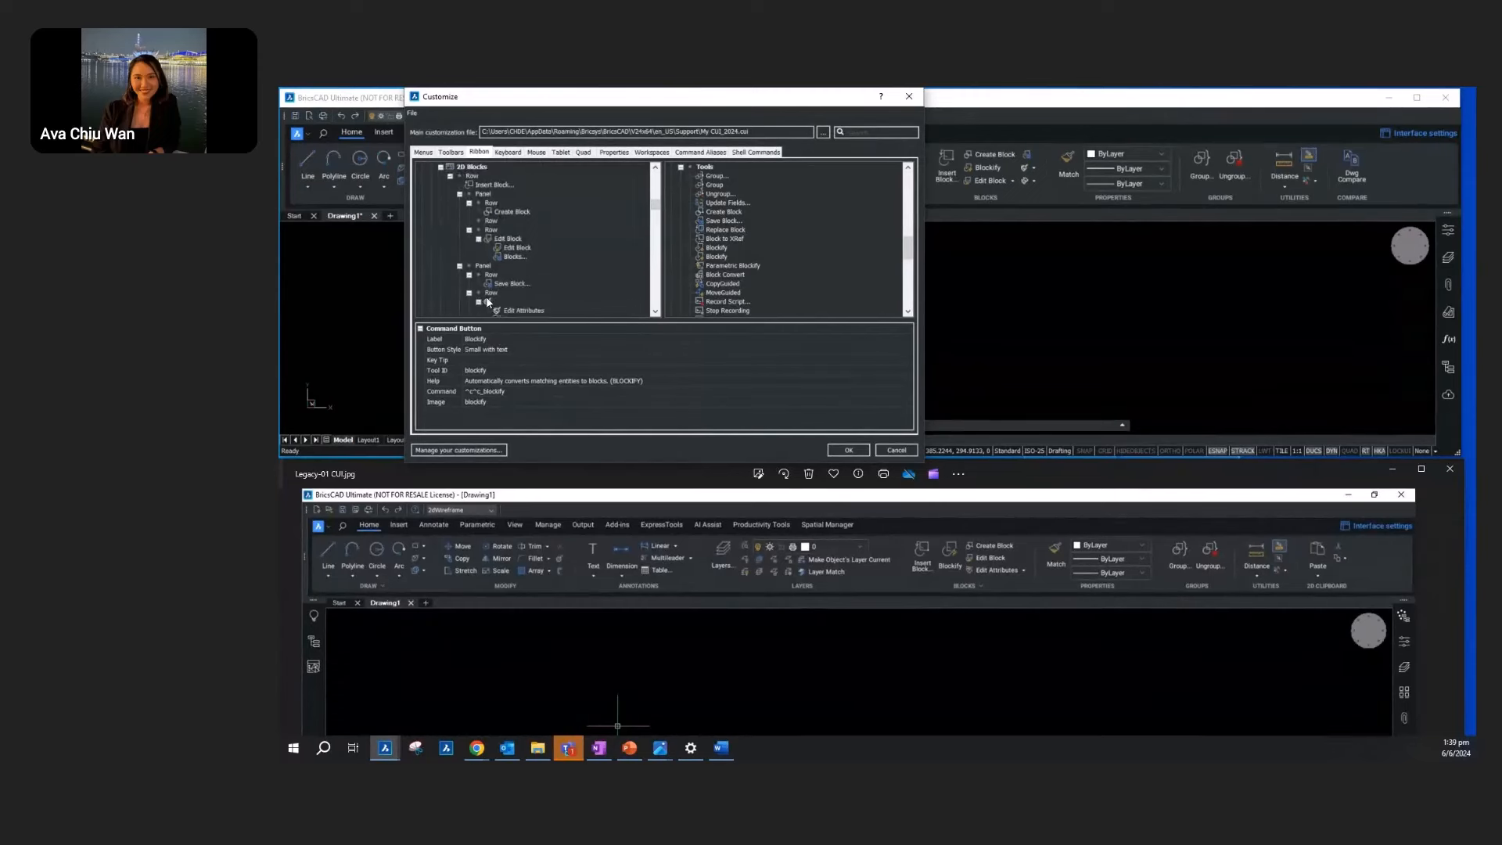
scroll(490, 257, down, 3)
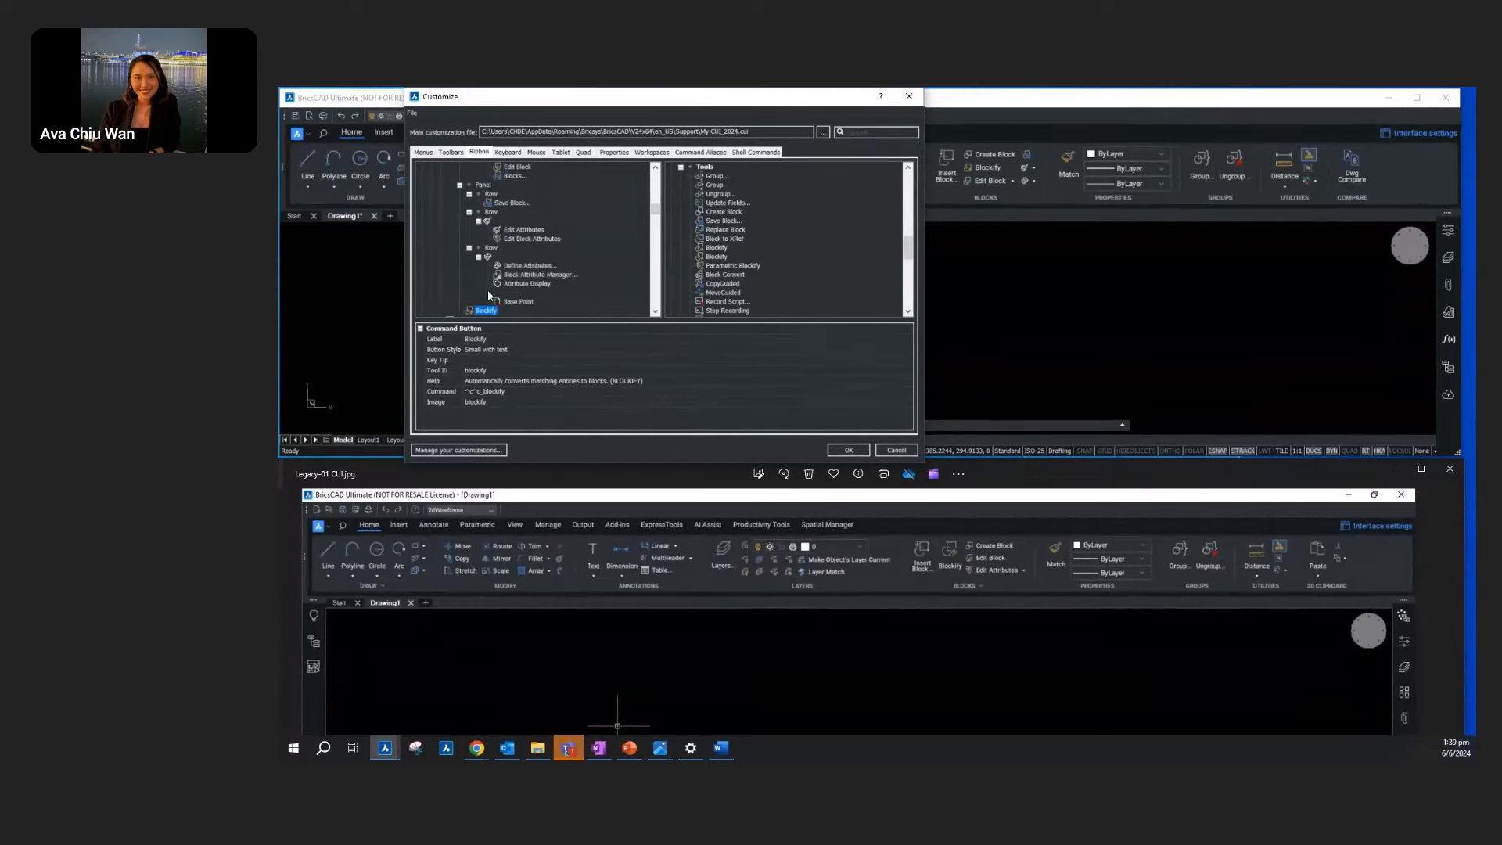
drag(486, 309, 481, 169)
scroll(510, 229, up, 5)
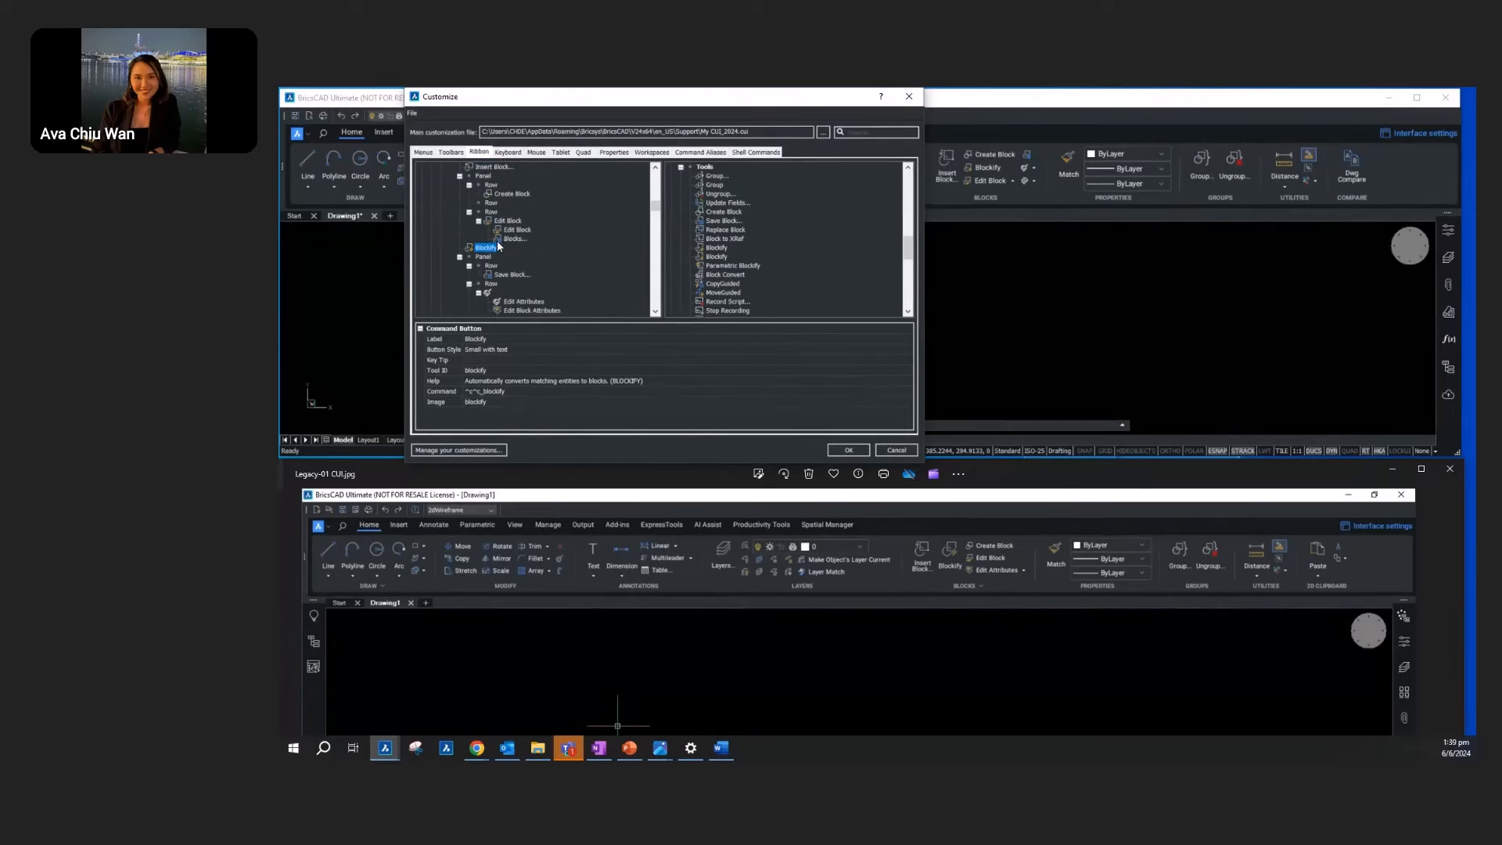
Step: Move Blockify directly below Insert Block in the 2D Blocks panel and set its button style to Large with text (vertical)
drag(491, 299, 478, 236)
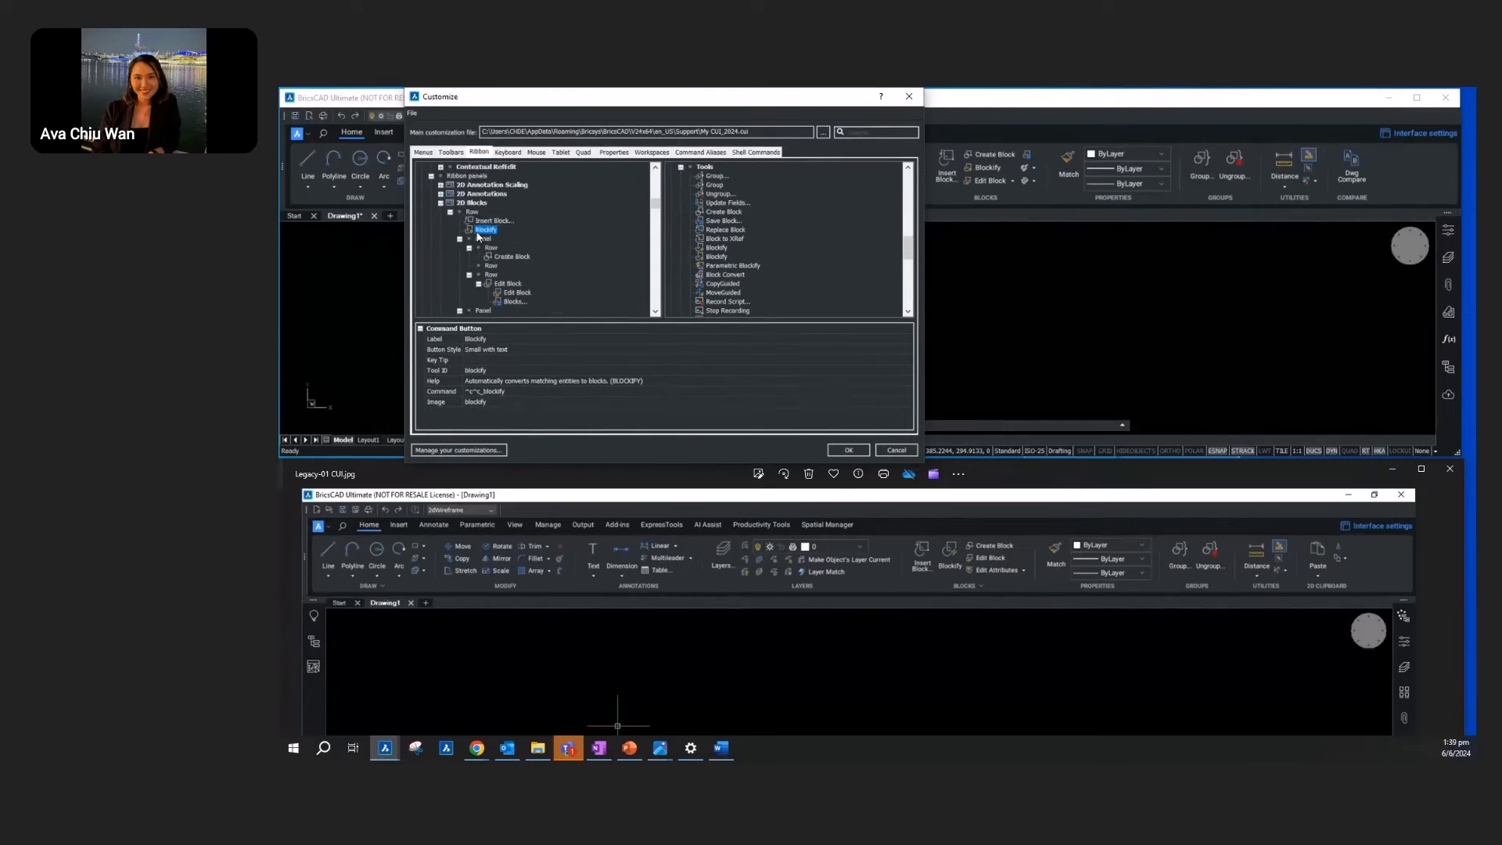
click(499, 349)
click(499, 350)
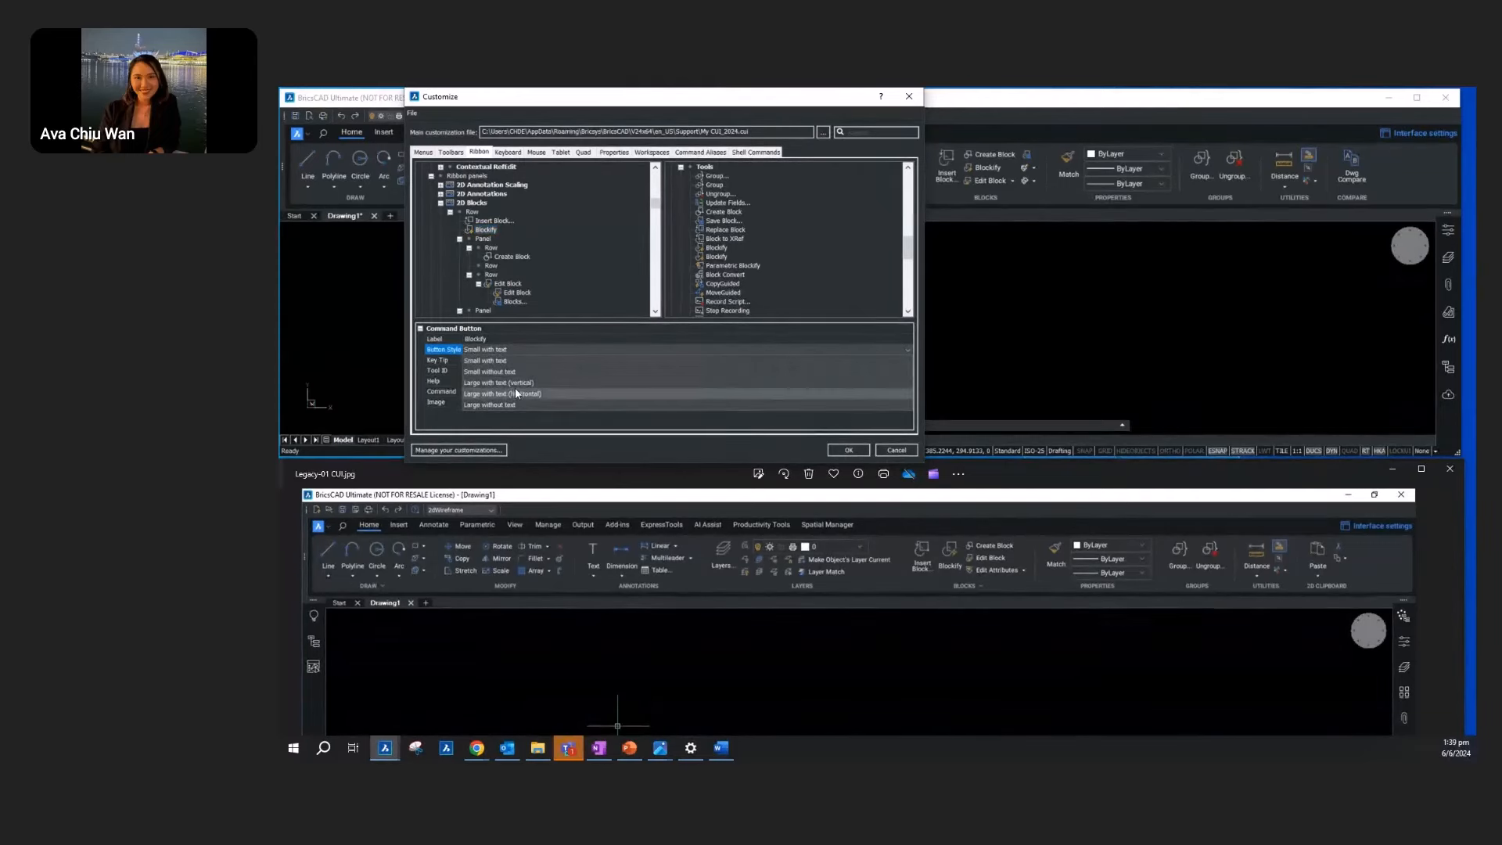
click(519, 384)
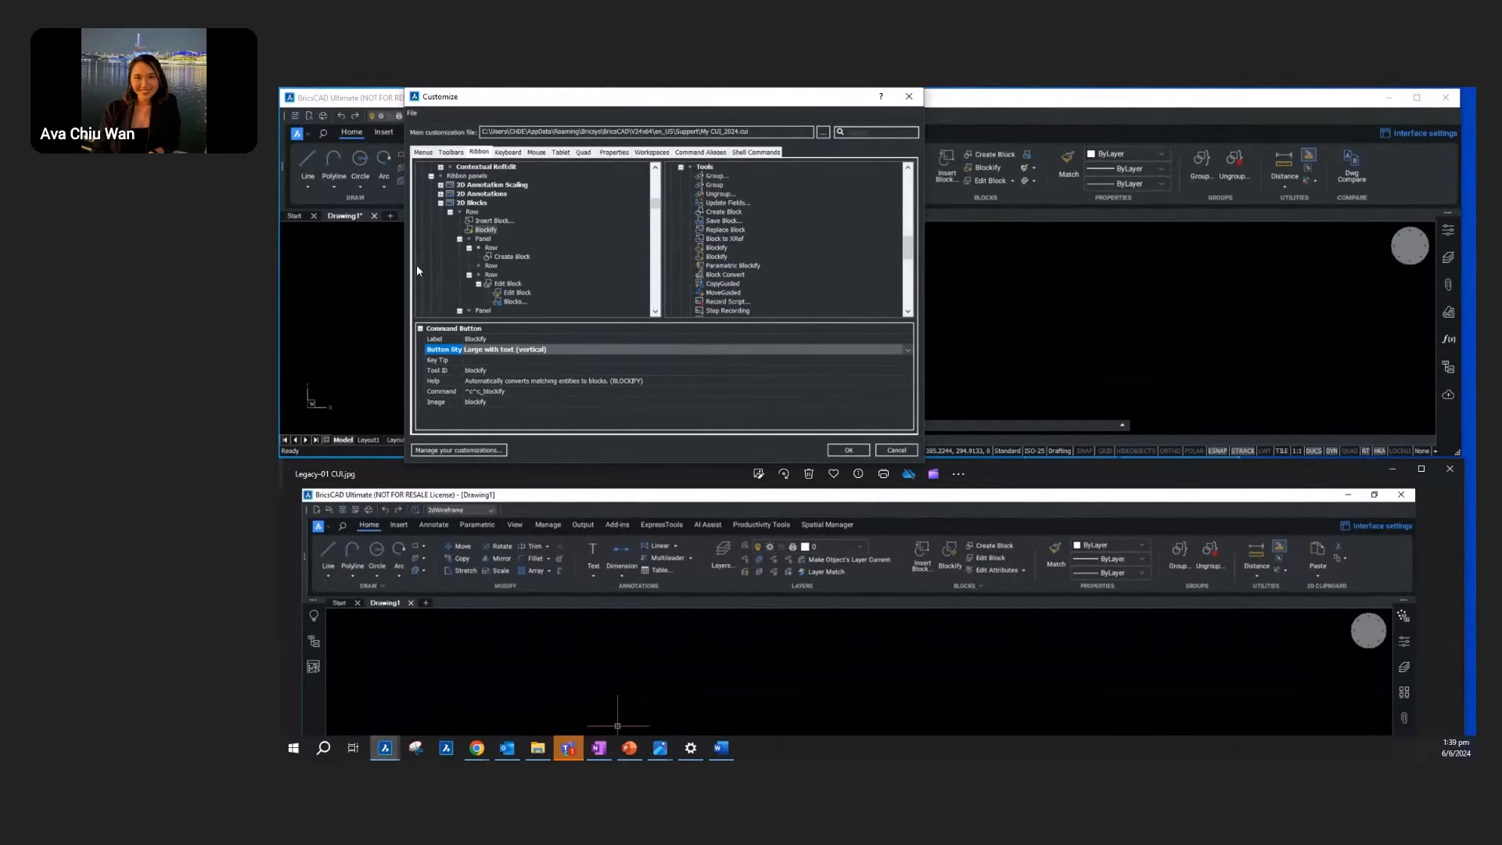
Step: Move the Edit Block split button into the empty second row of the first 2D Blocks row panel
click(507, 285)
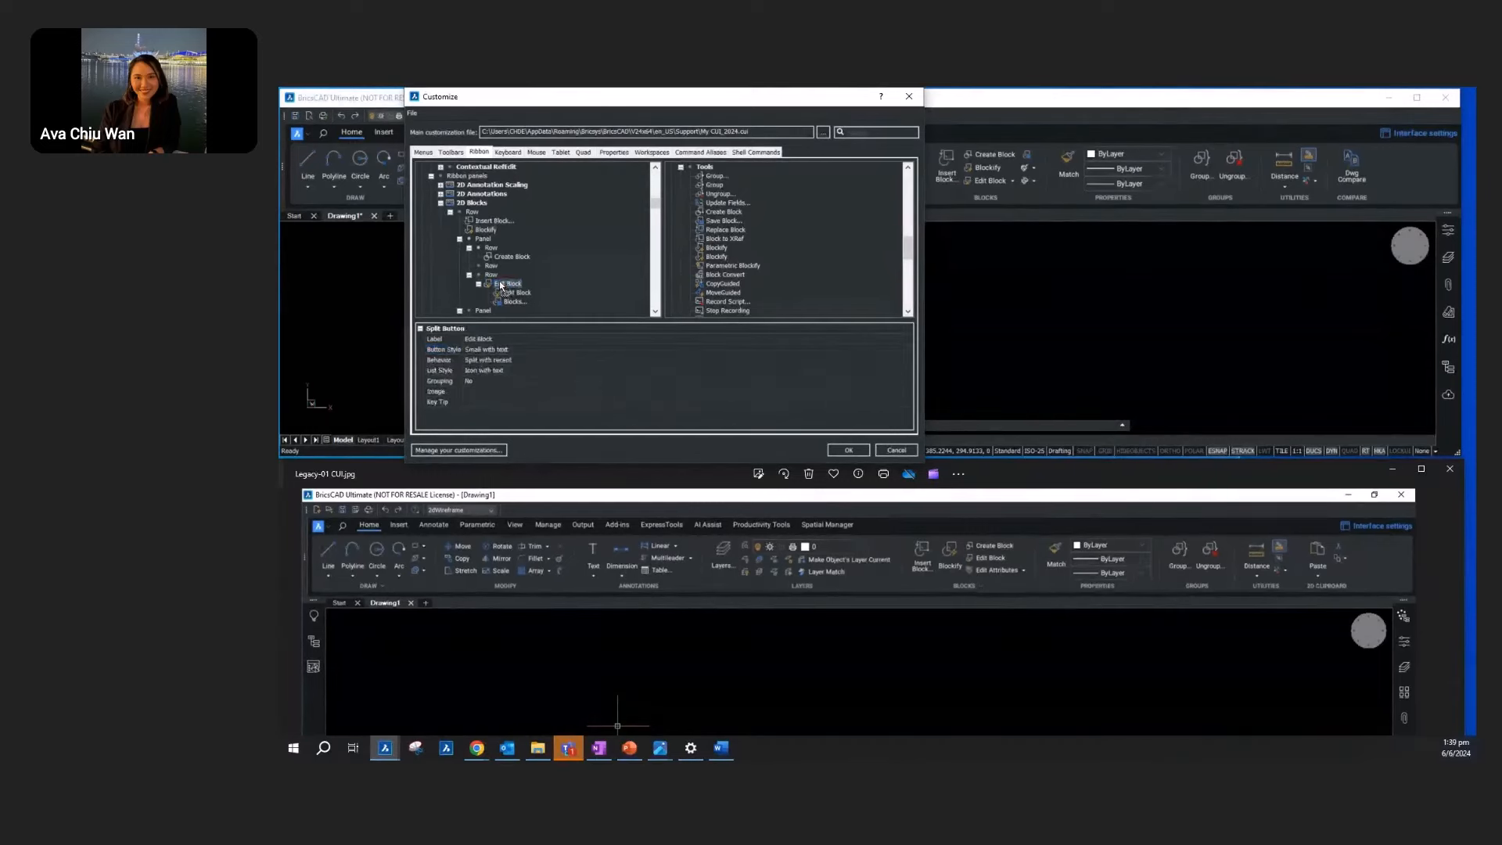
click(492, 266)
drag(495, 269, 496, 269)
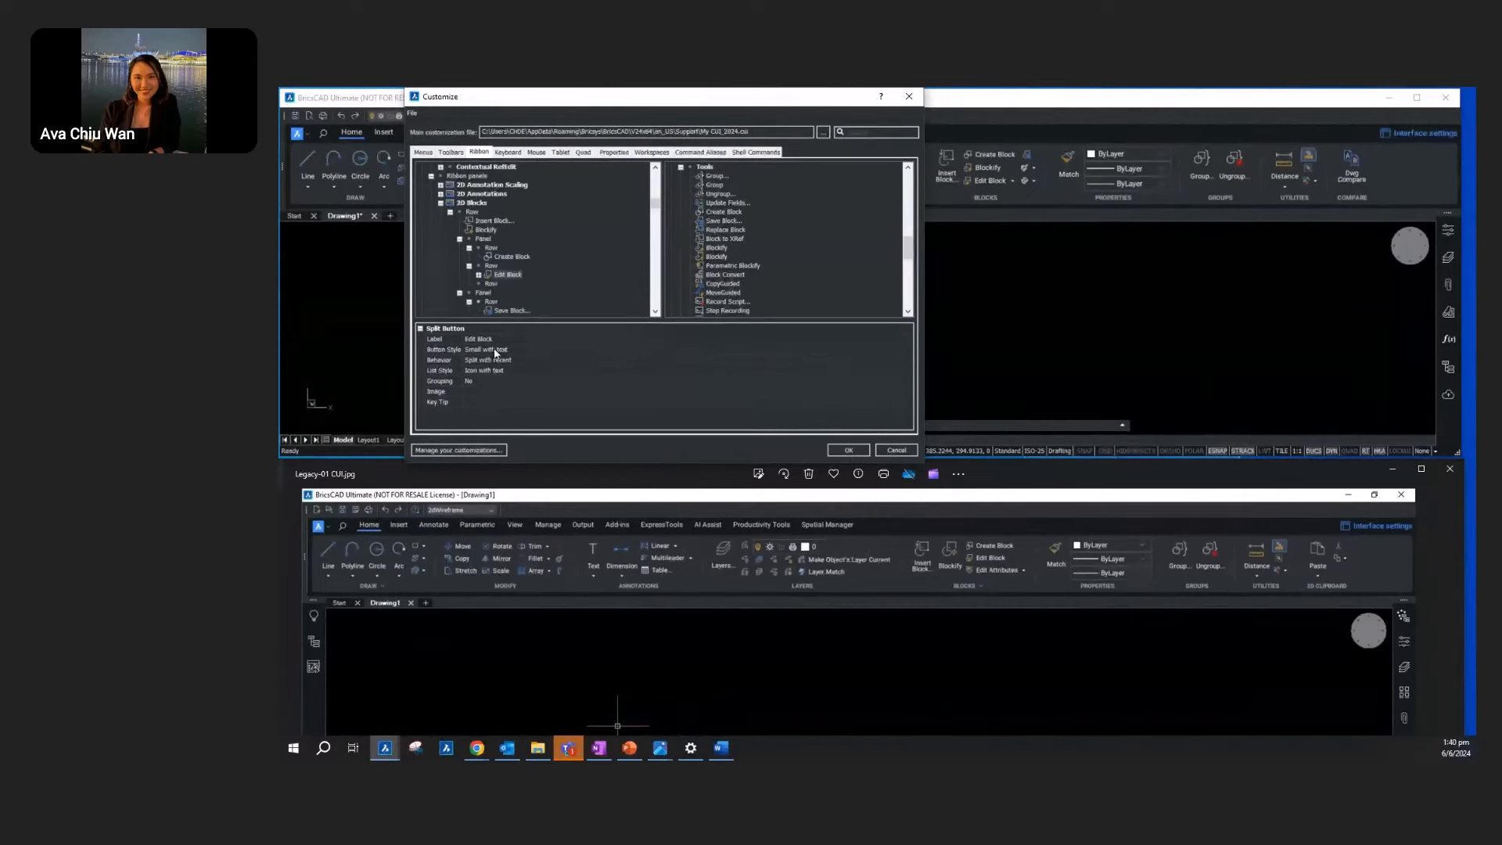
Step: Move the Edit Attributes split button into the empty row below Edit Block and set its button style to Small with text
scroll(518, 261, down, 3)
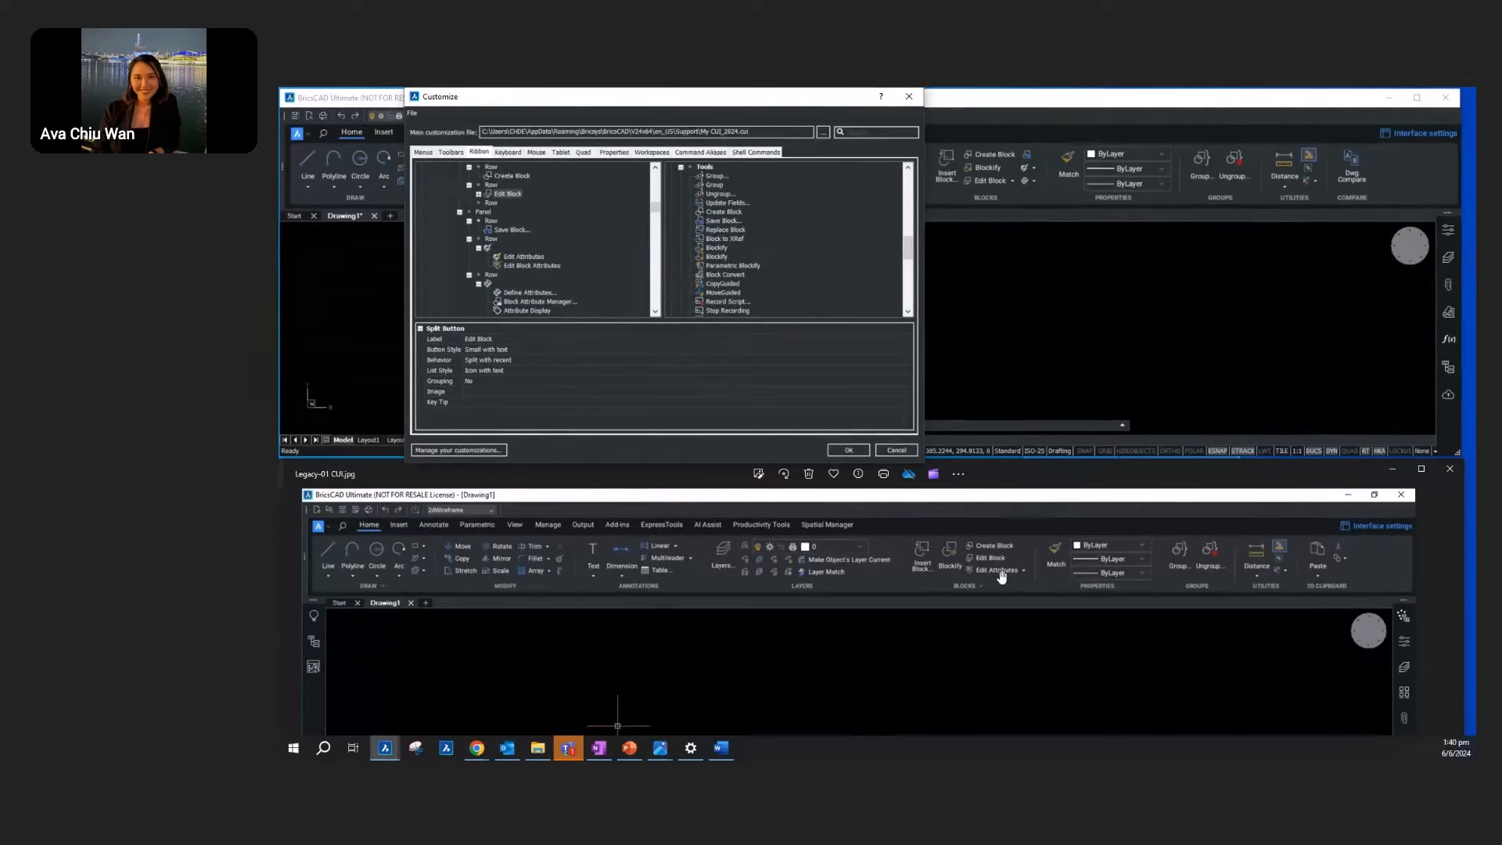
scroll(489, 262, up, 1)
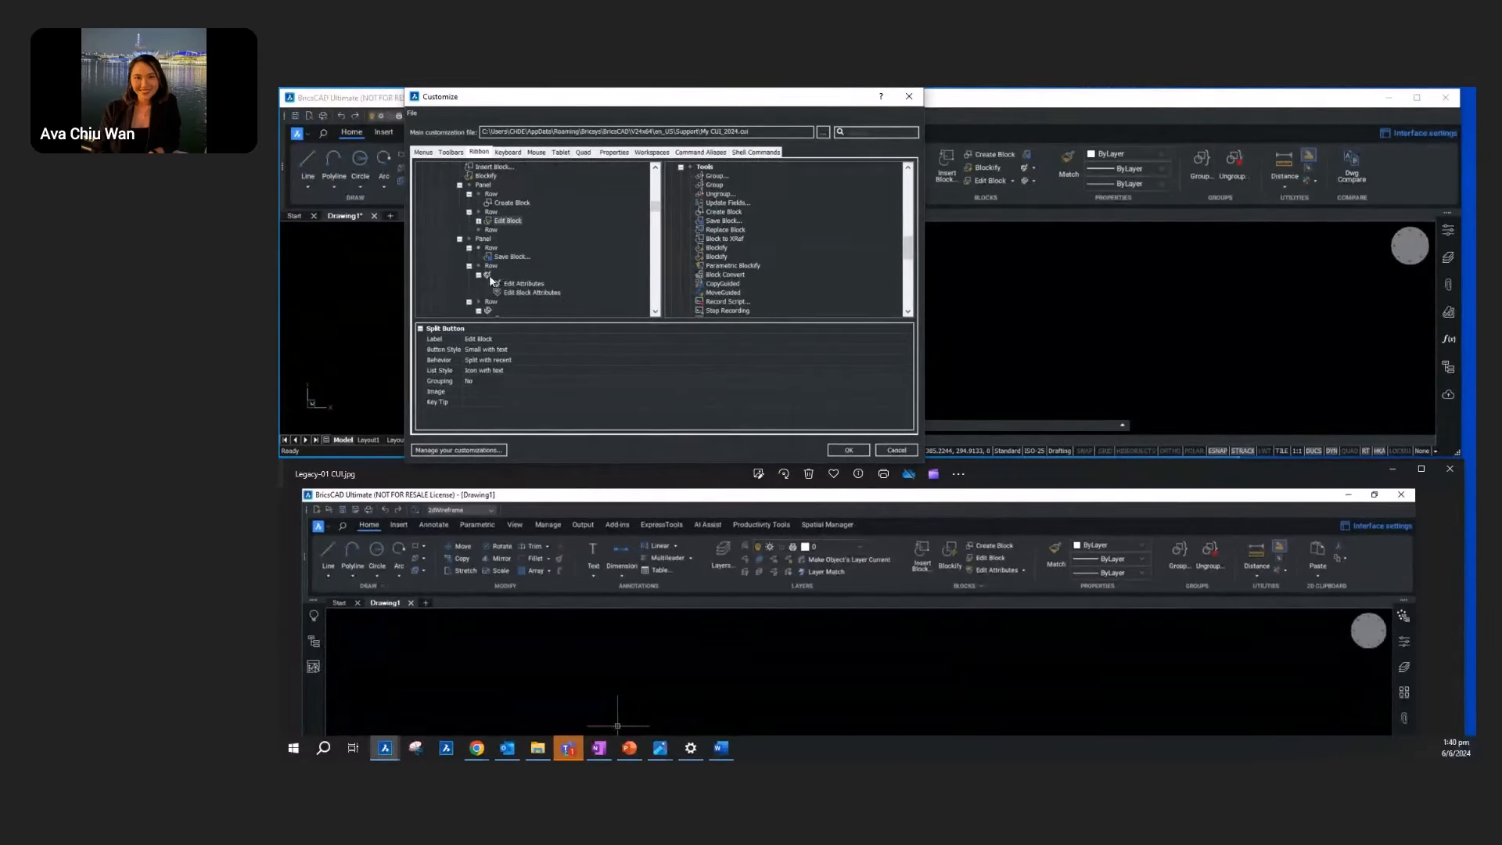
drag(487, 276, 490, 231)
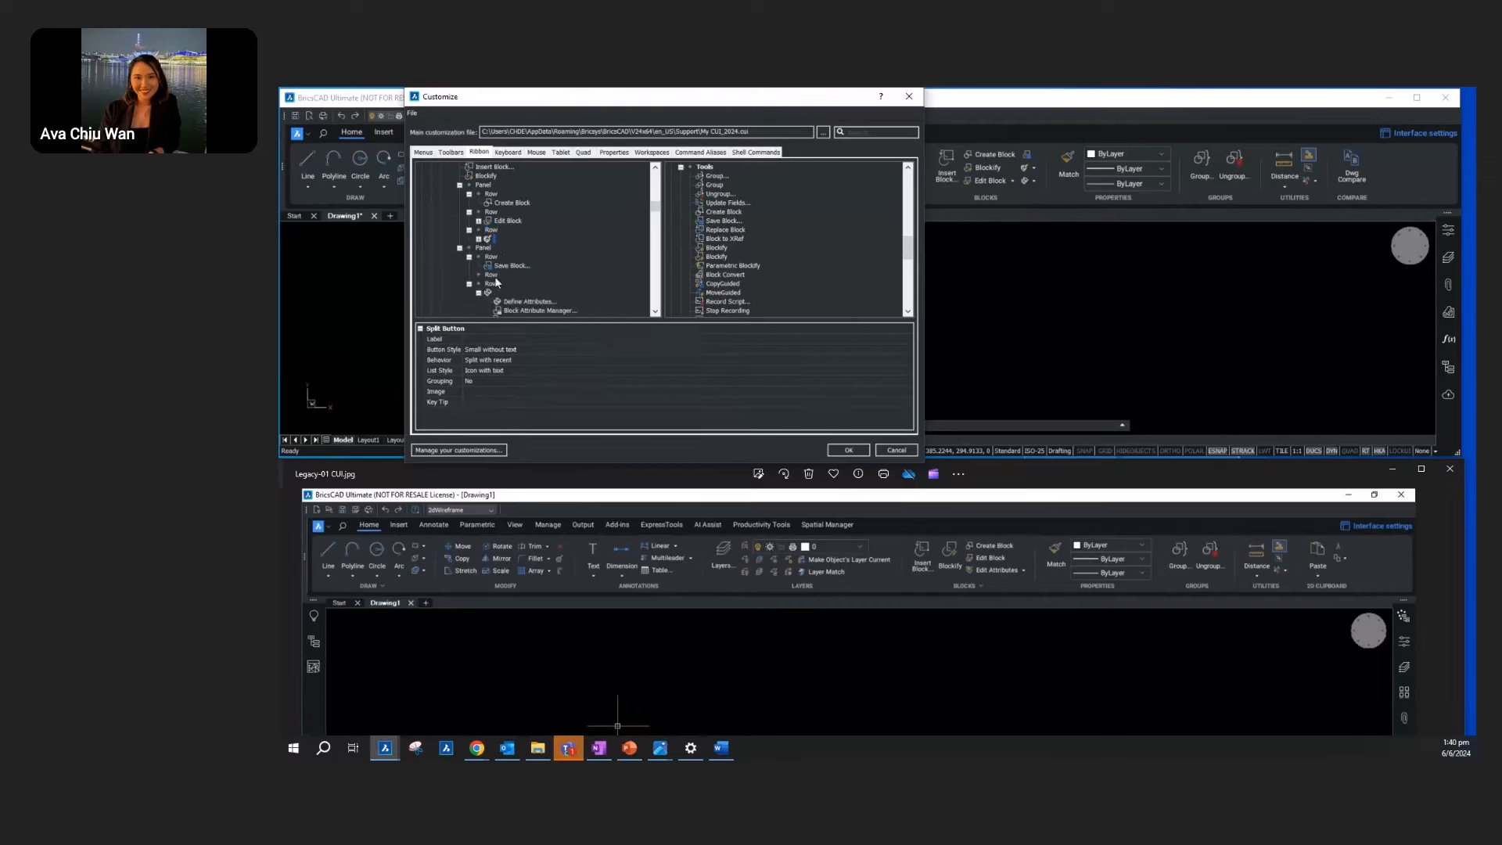
click(504, 350)
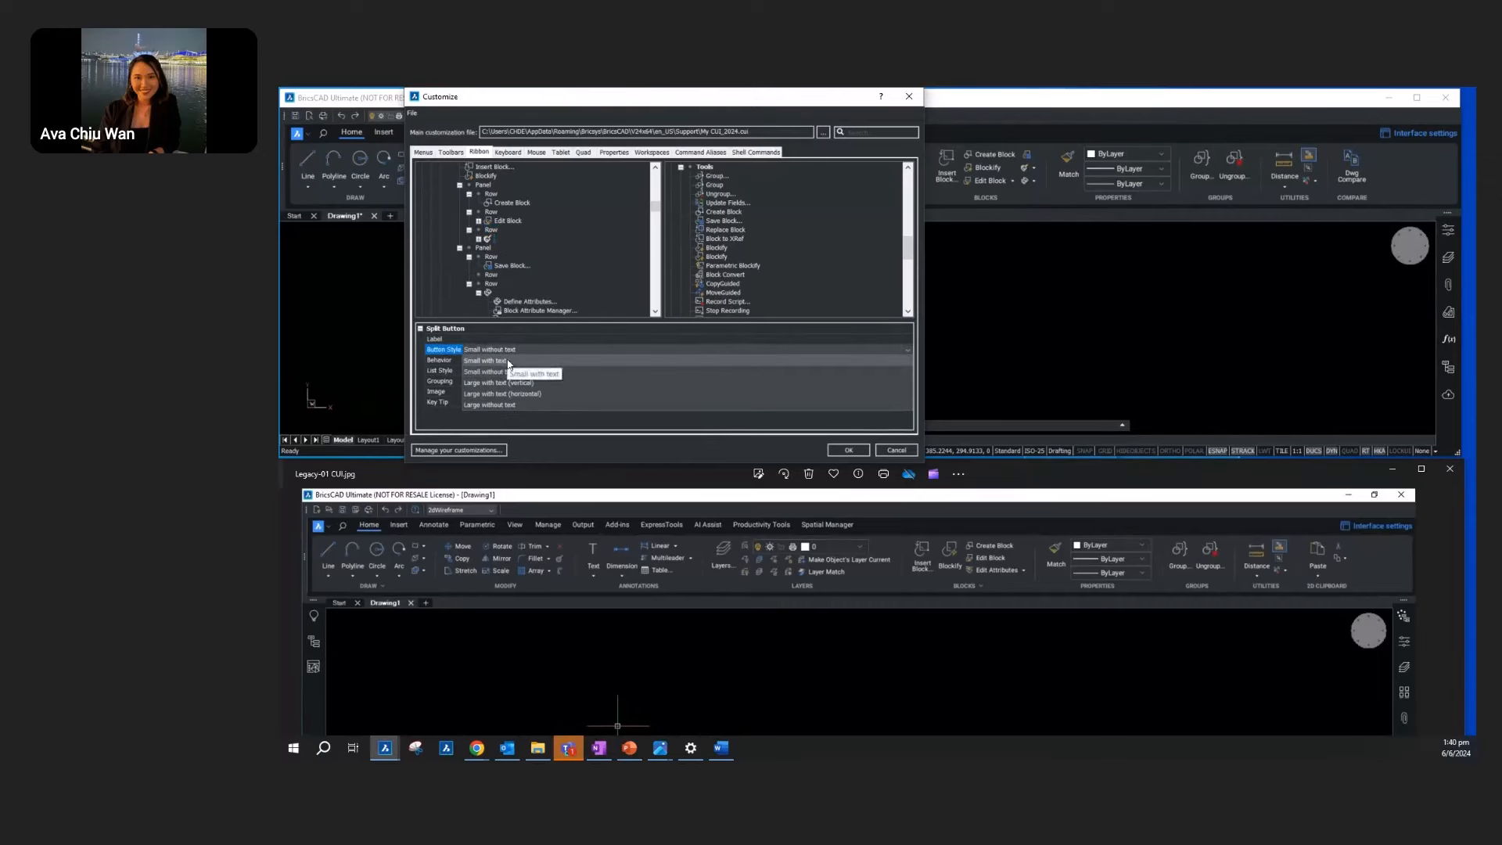
click(505, 361)
click(479, 239)
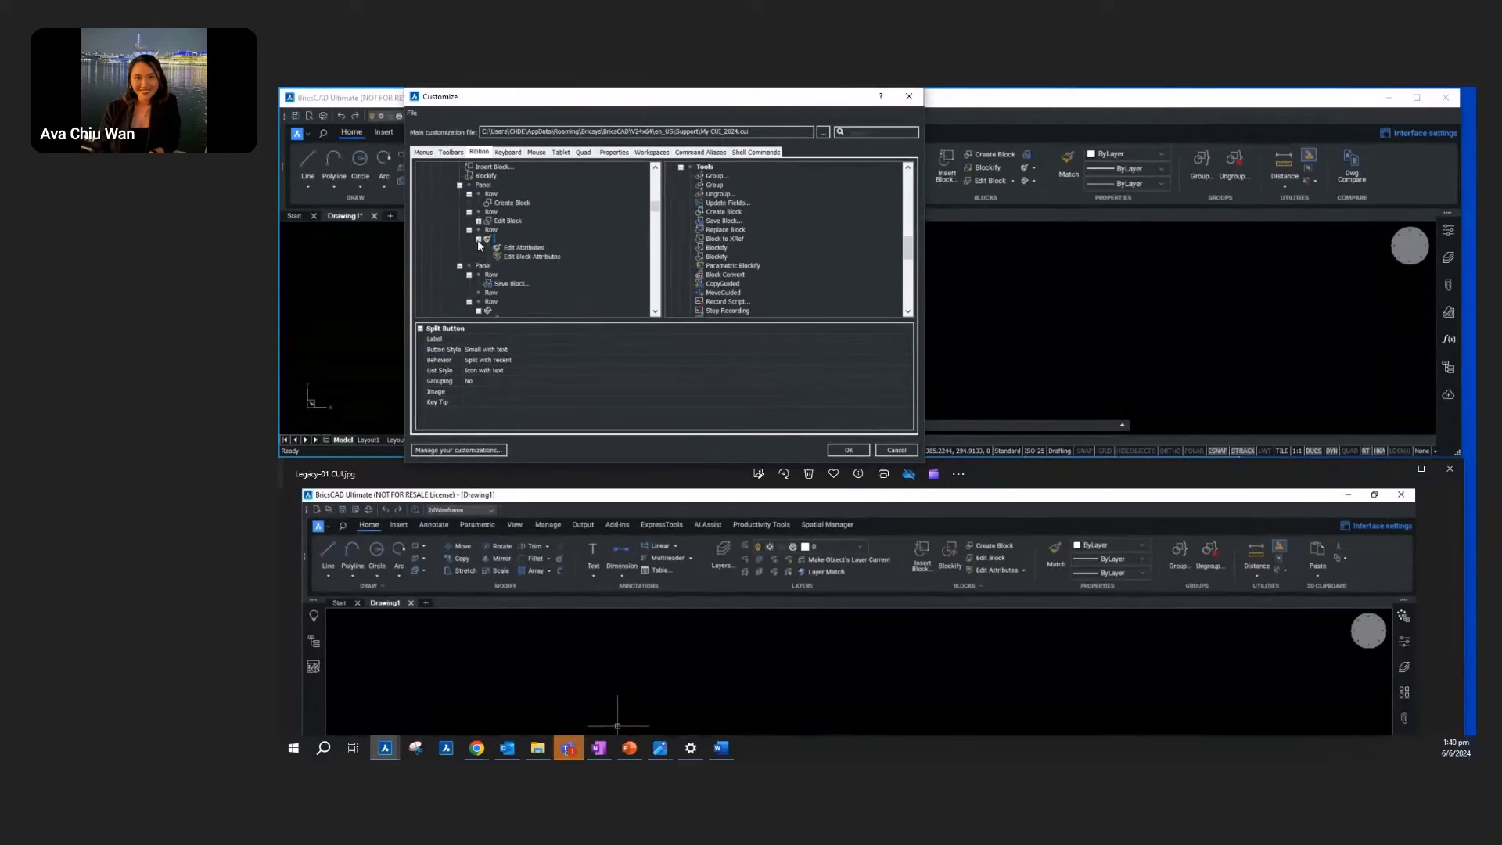
click(479, 239)
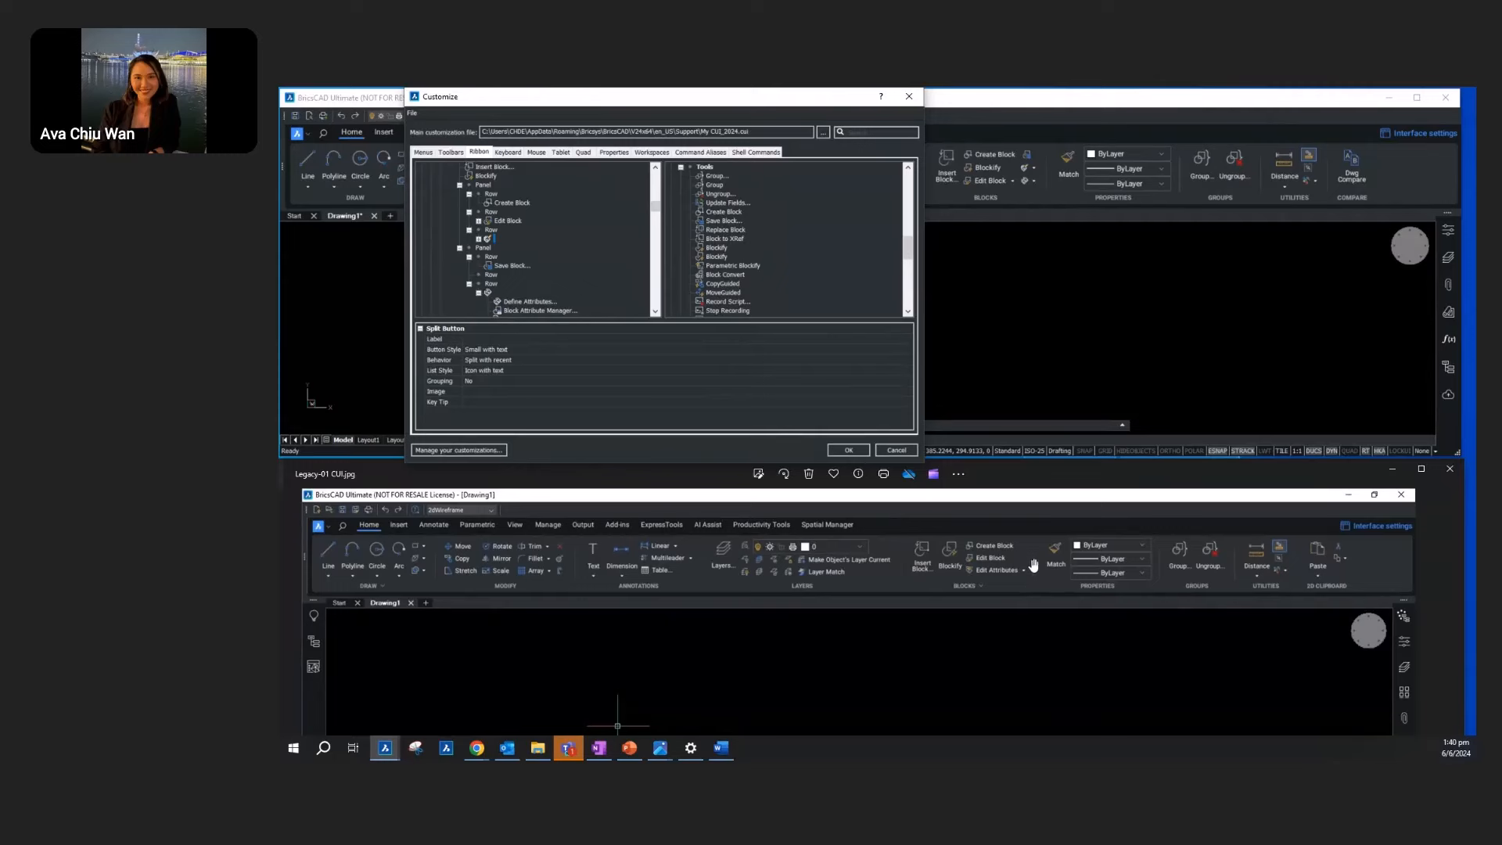
Step: Delete the second row panel, containing Save Block, from the 2D Blocks ribbon panel and apply the customization
drag(1027, 536, 1014, 524)
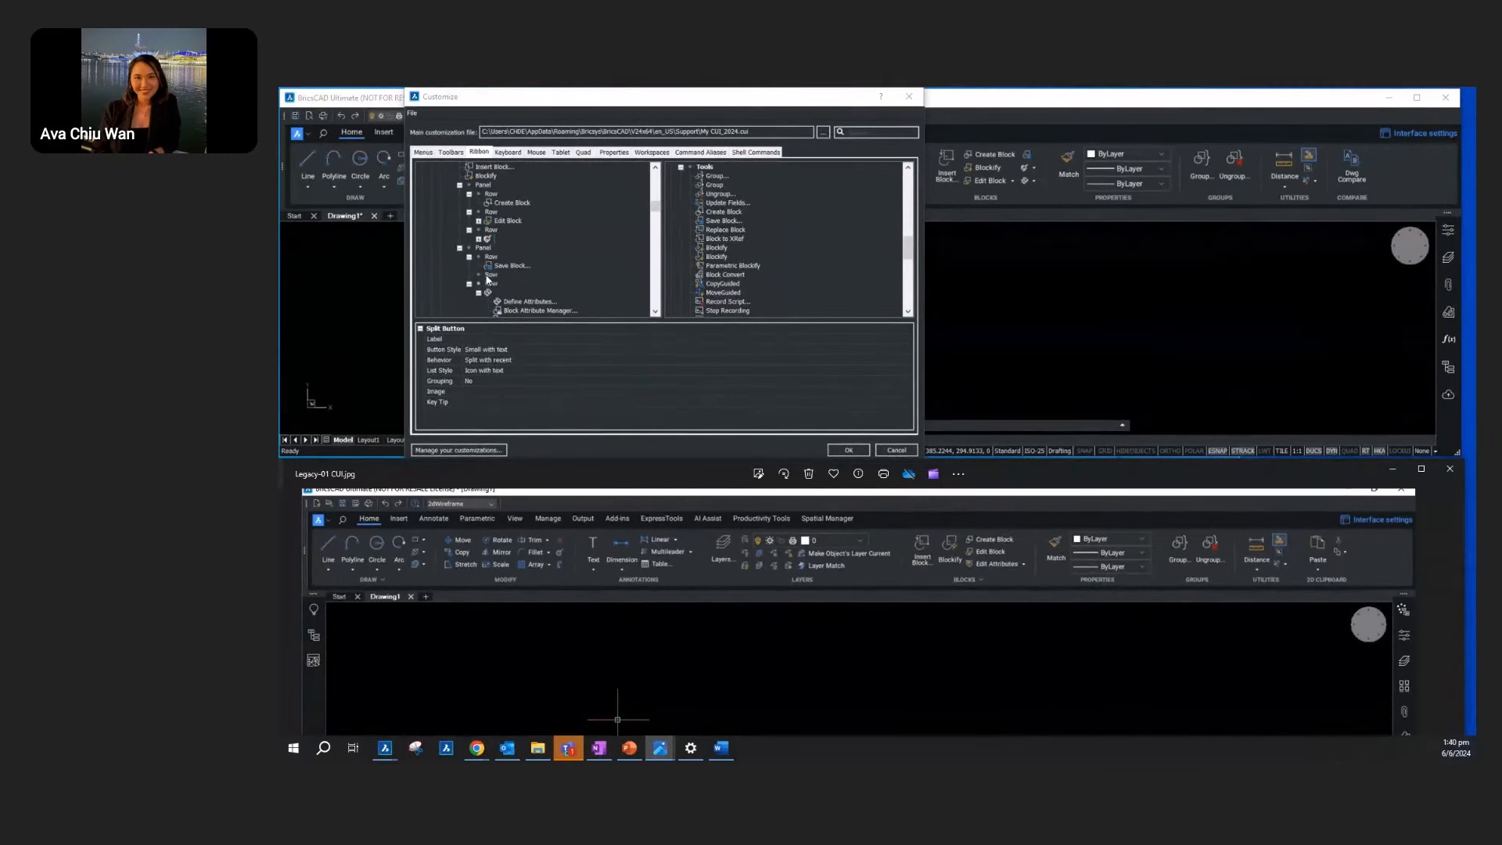
right_click(483, 247)
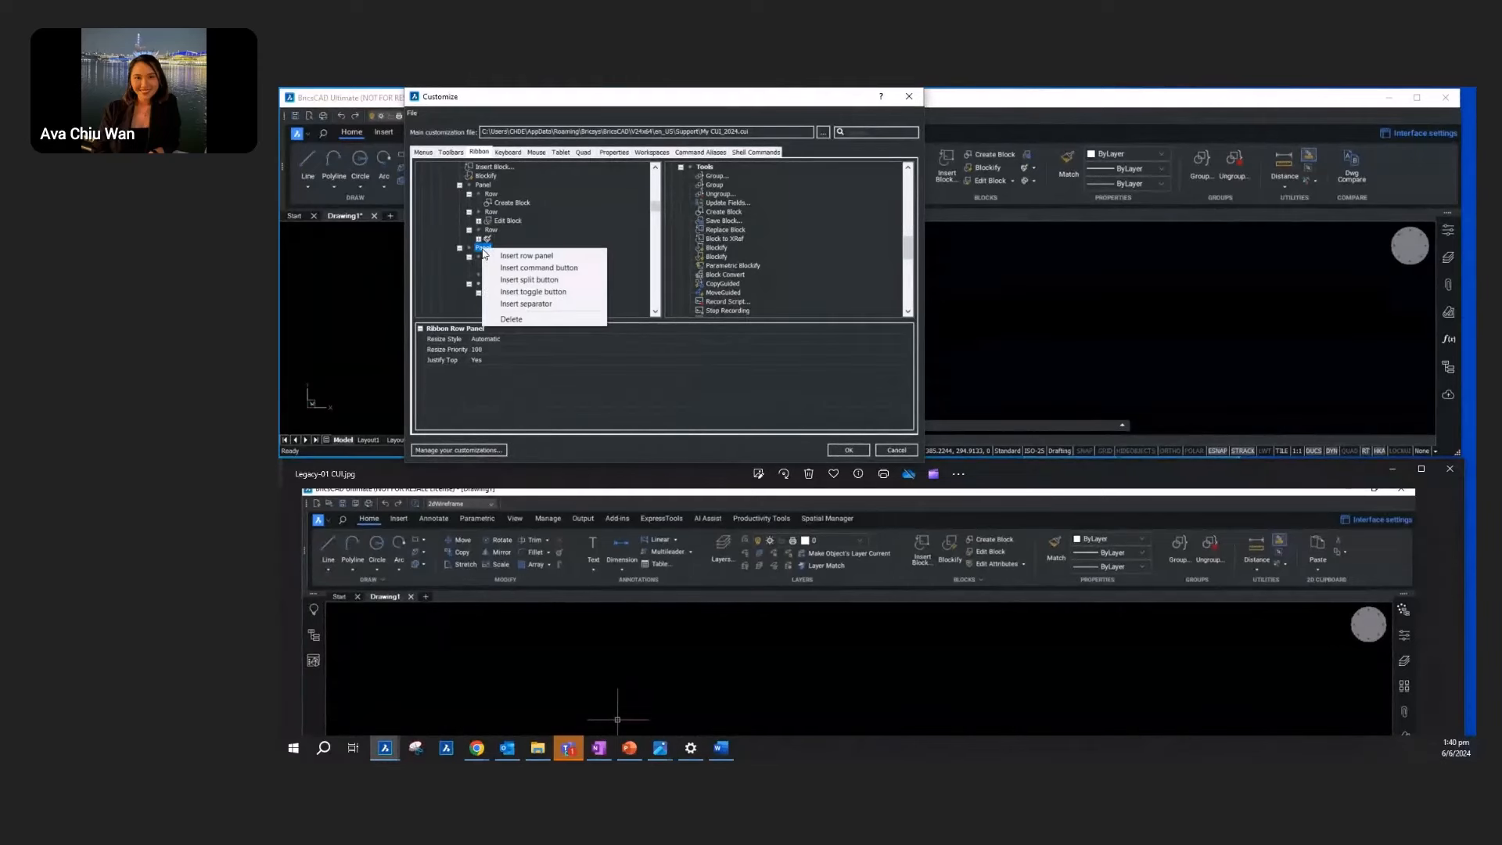
click(522, 320)
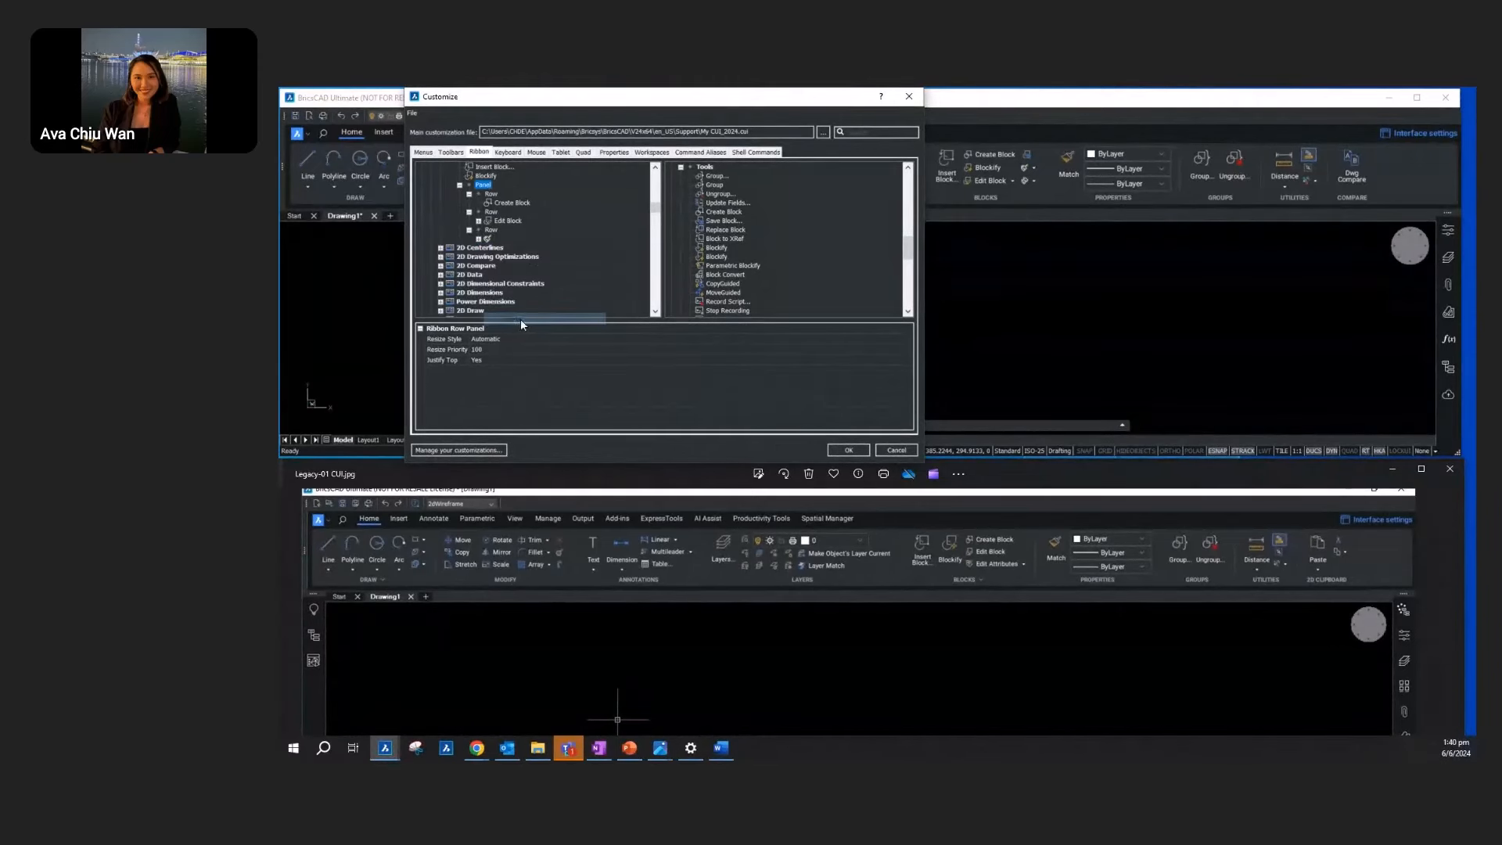
click(848, 450)
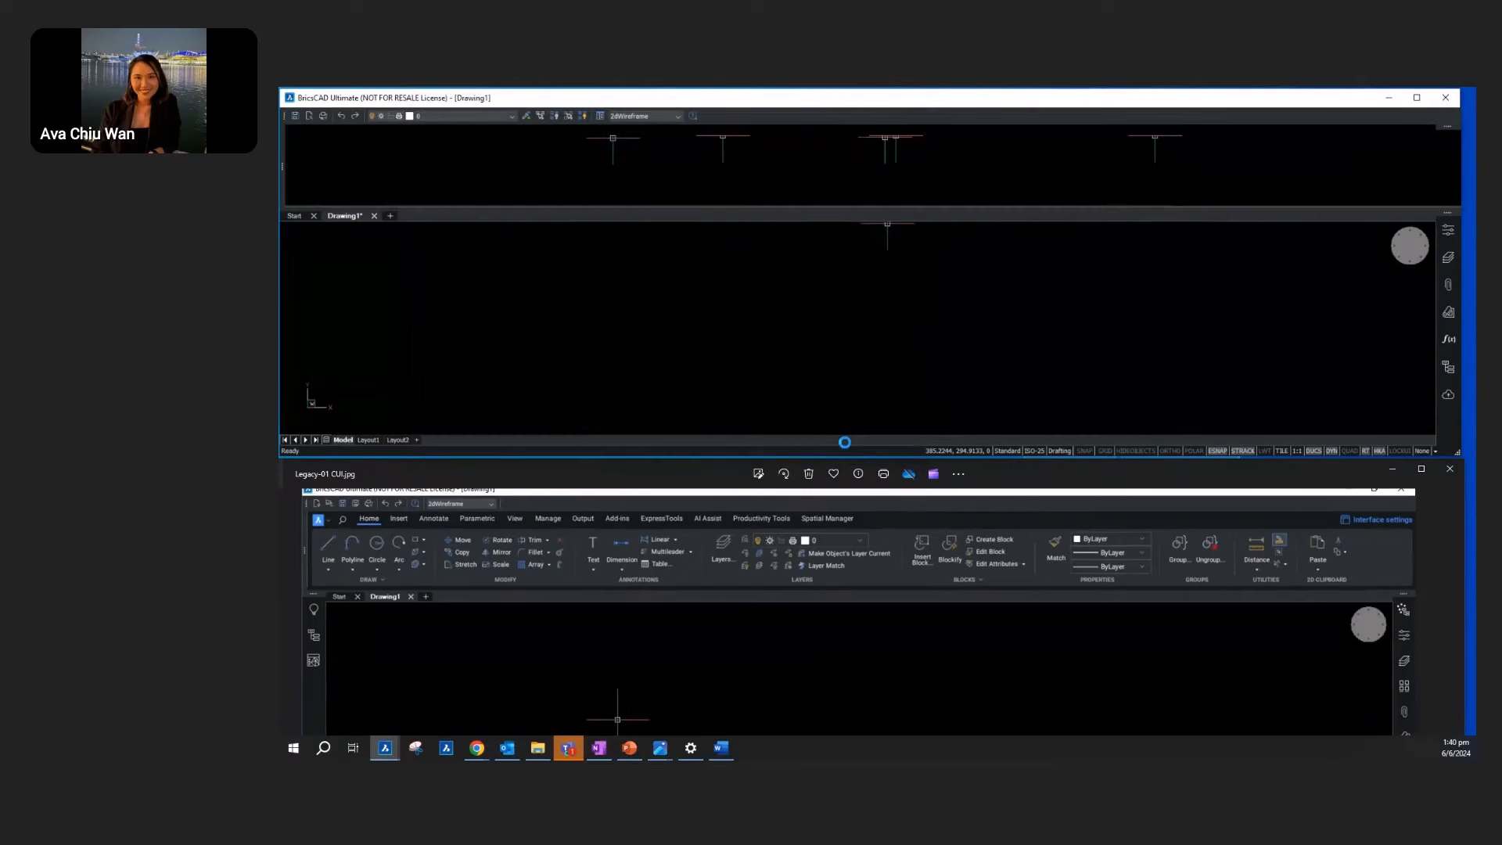
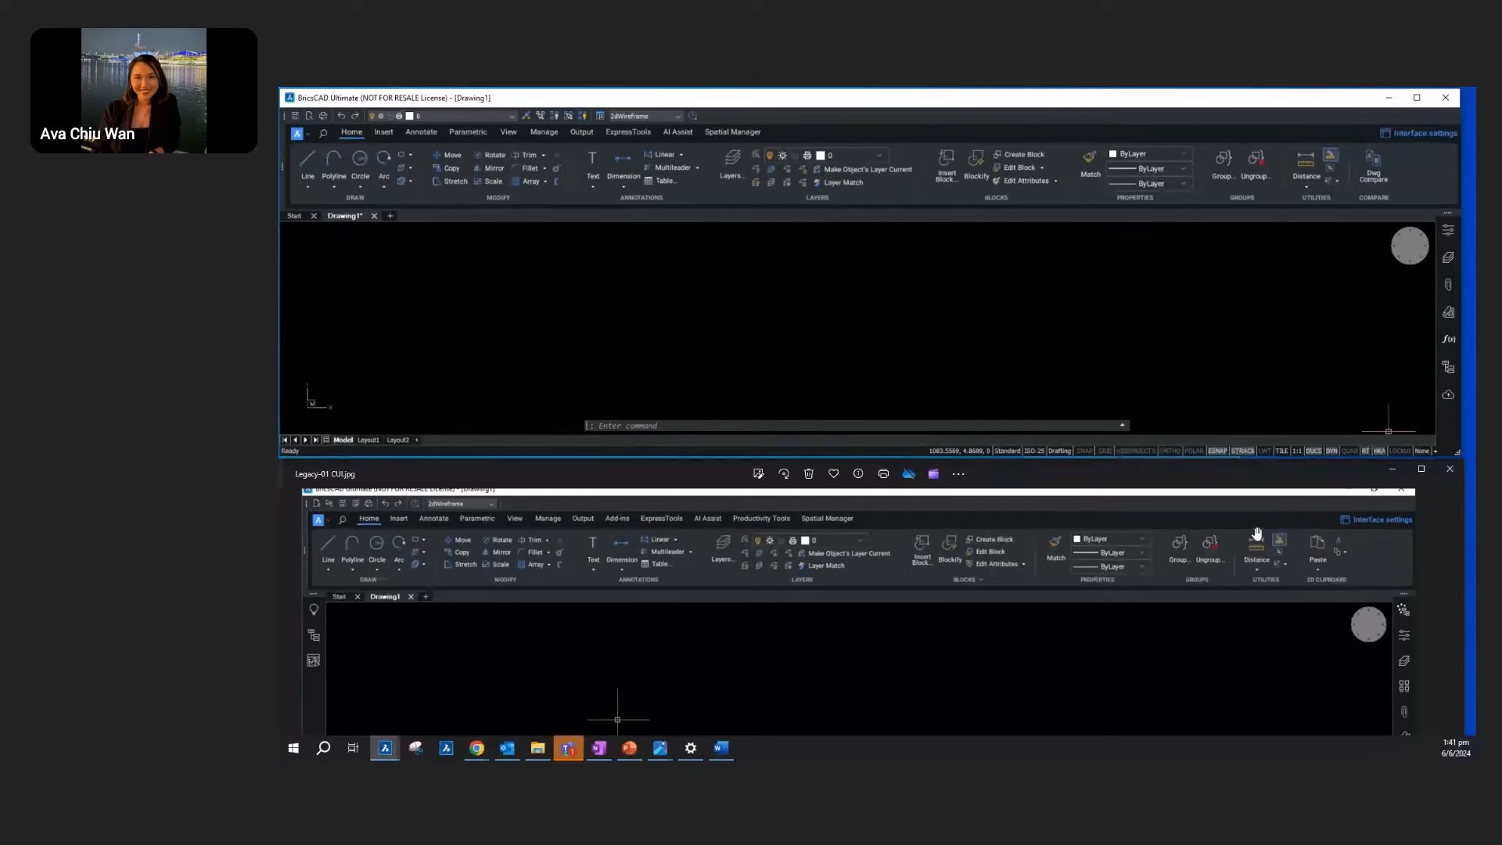
Step: Reopen the interface customization and remove the Compare panel from the 2D Home ribbon tab
right_click(1416, 204)
click(1314, 339)
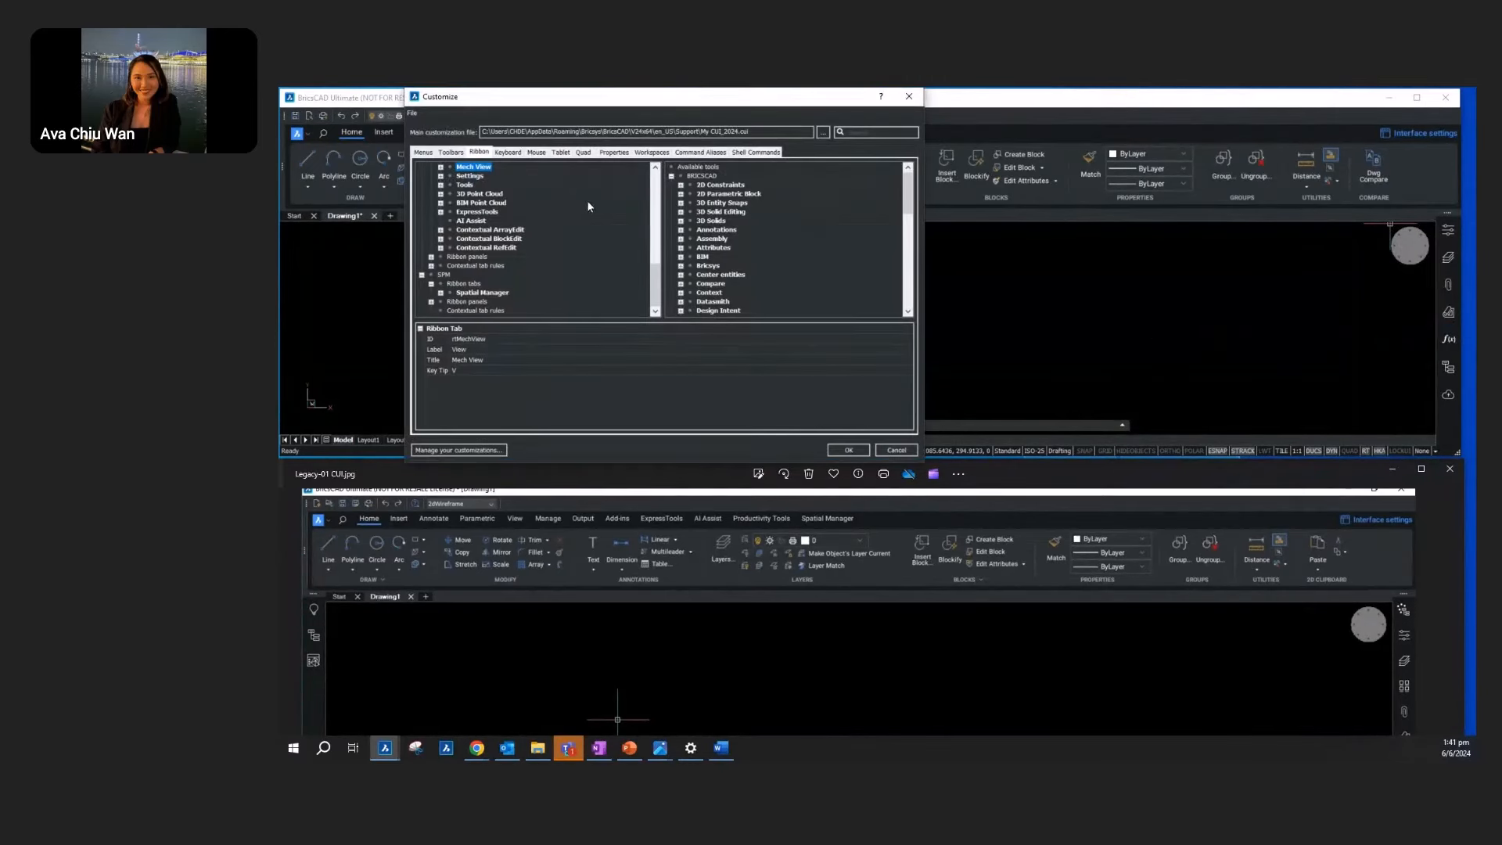
scroll(654, 274, up, 10)
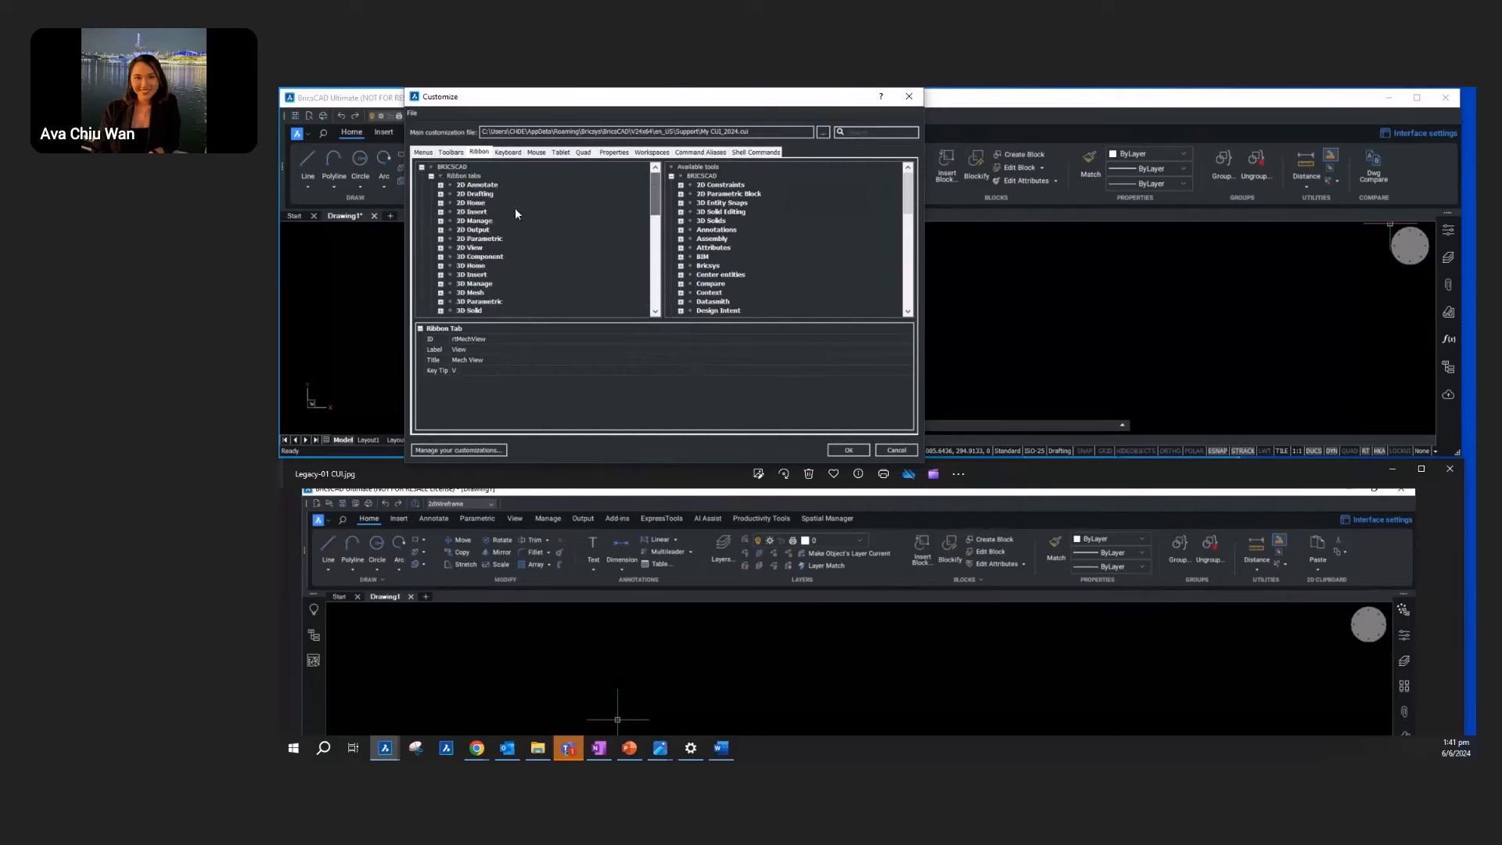
click(441, 202)
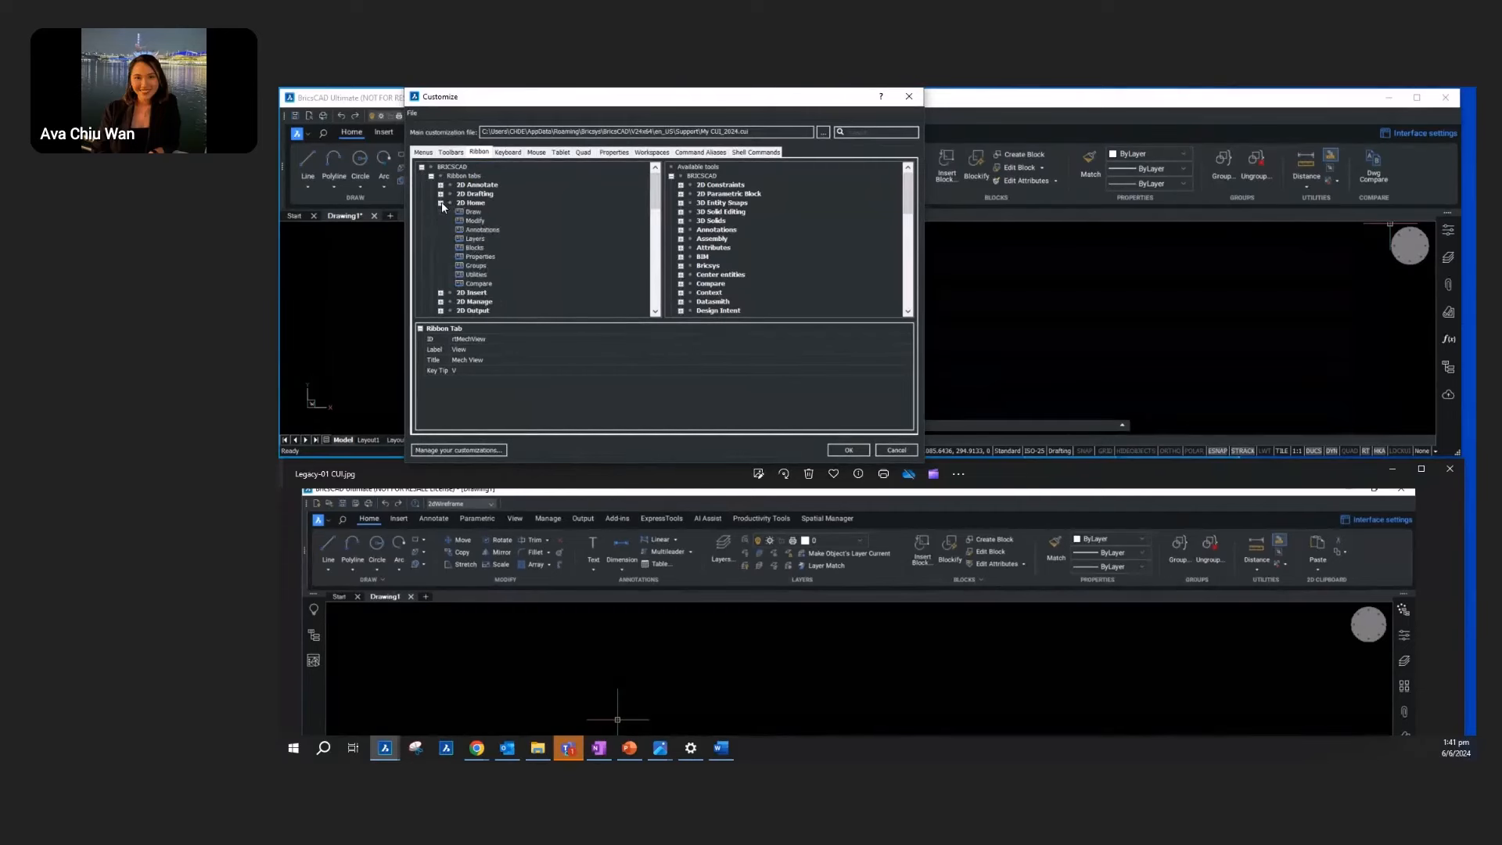
click(484, 285)
right_click(486, 287)
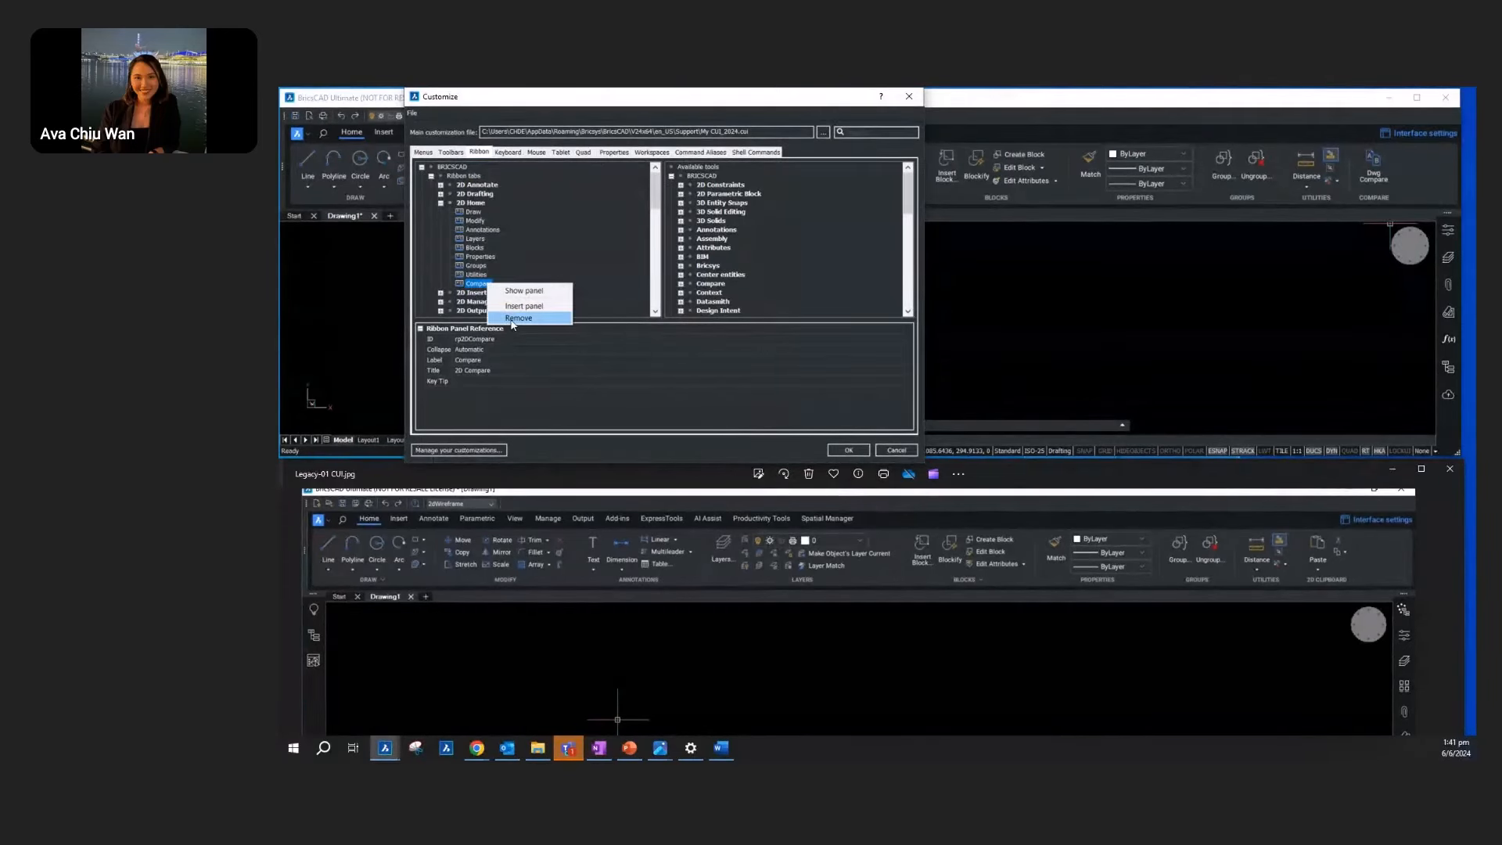
click(512, 319)
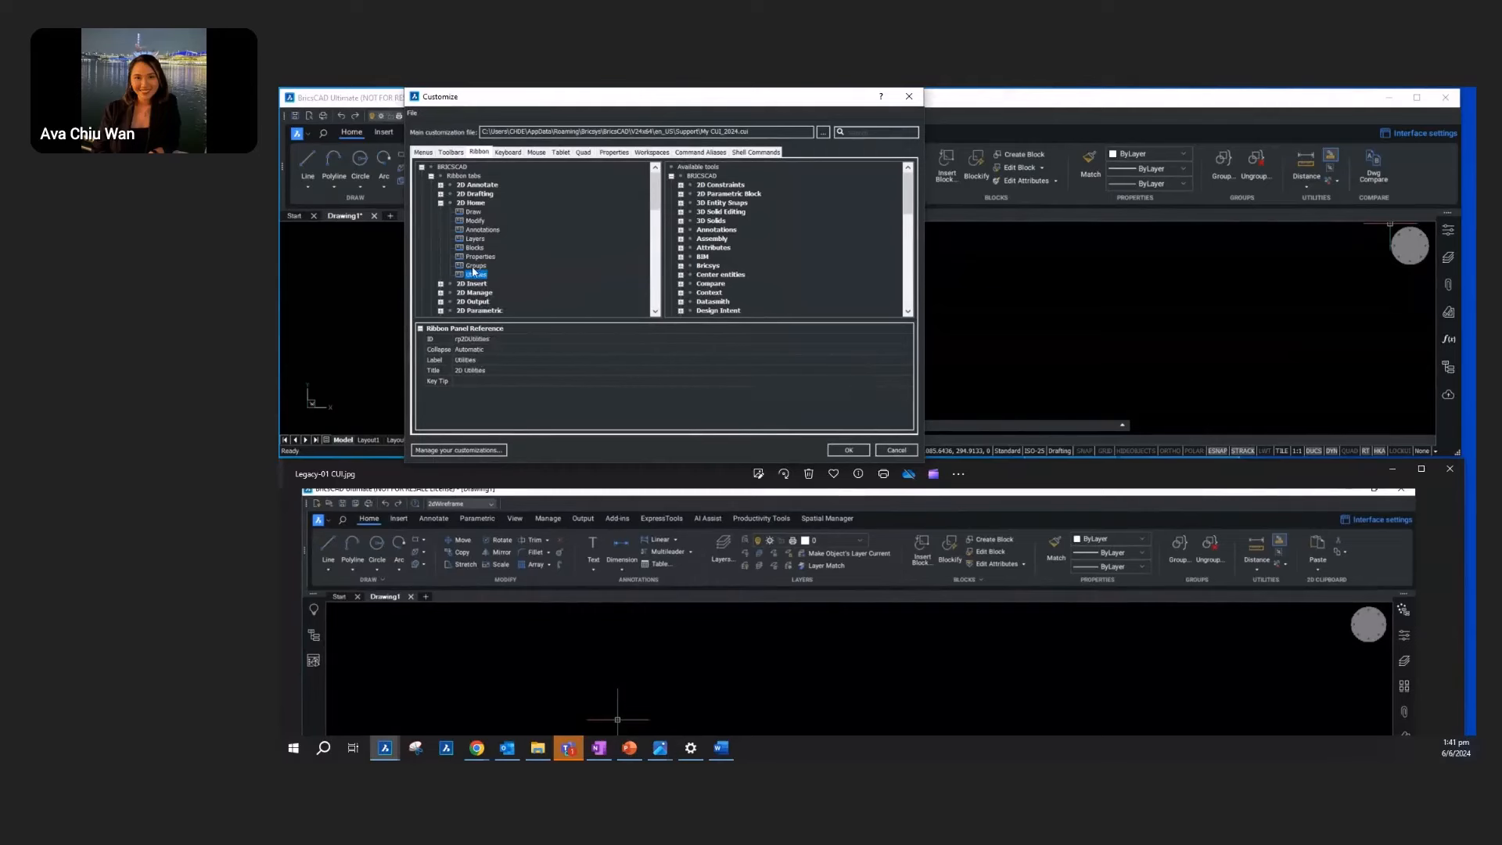
right_click(474, 205)
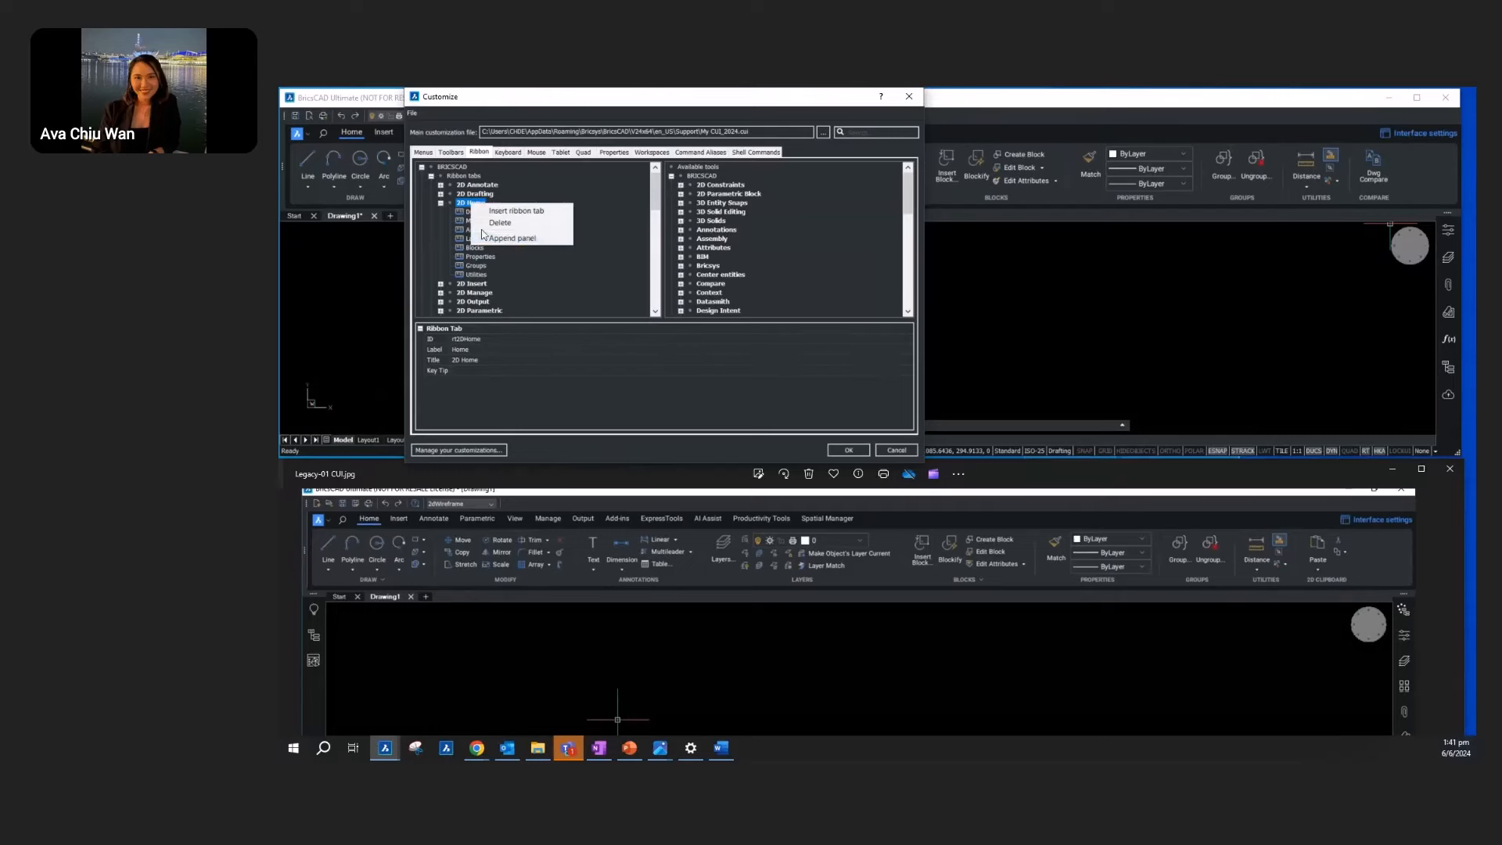
click(510, 239)
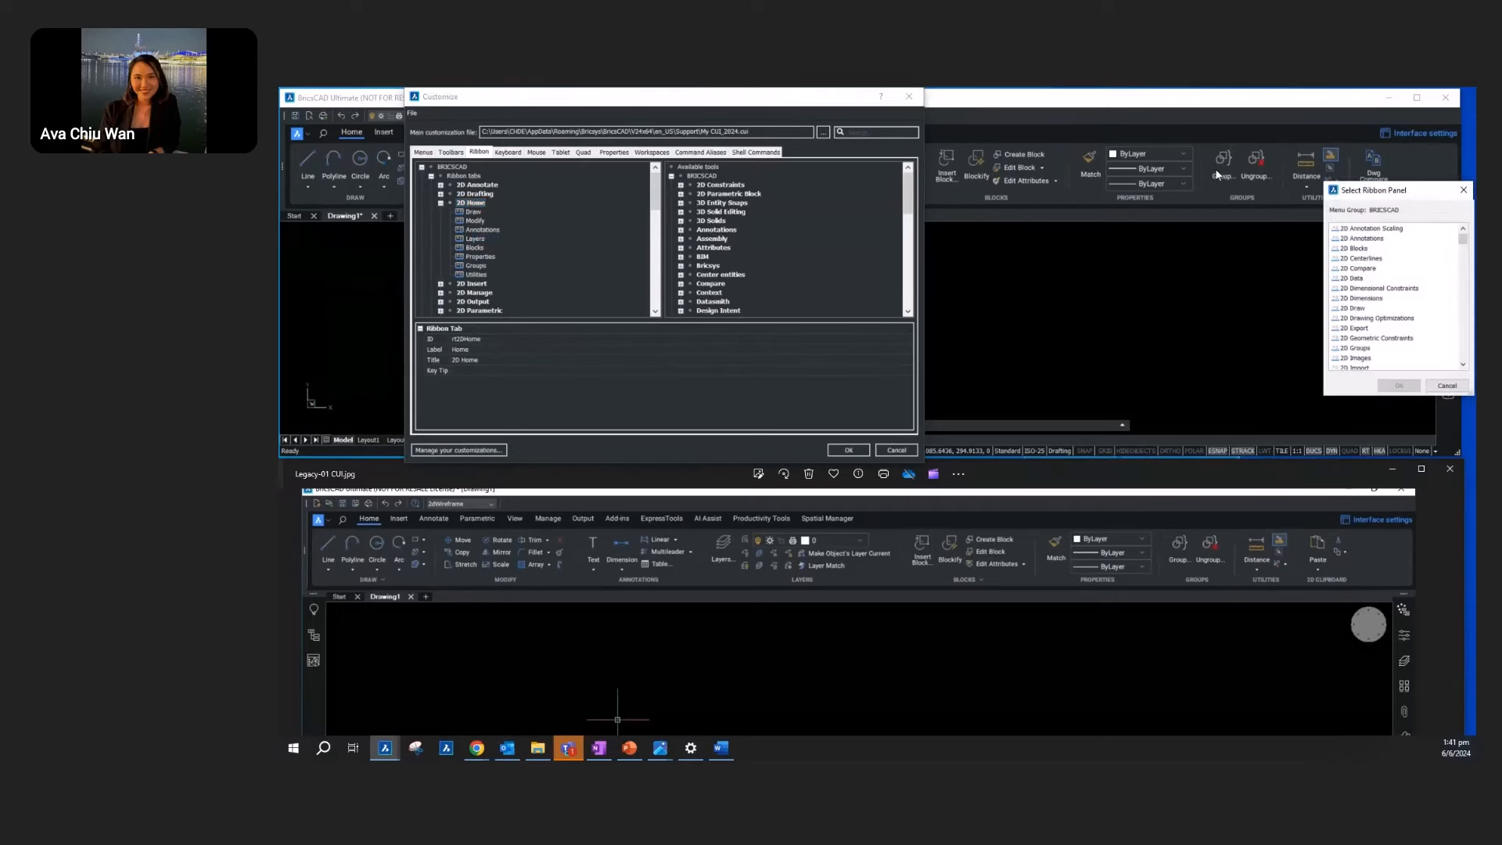
drag(1377, 192, 752, 132)
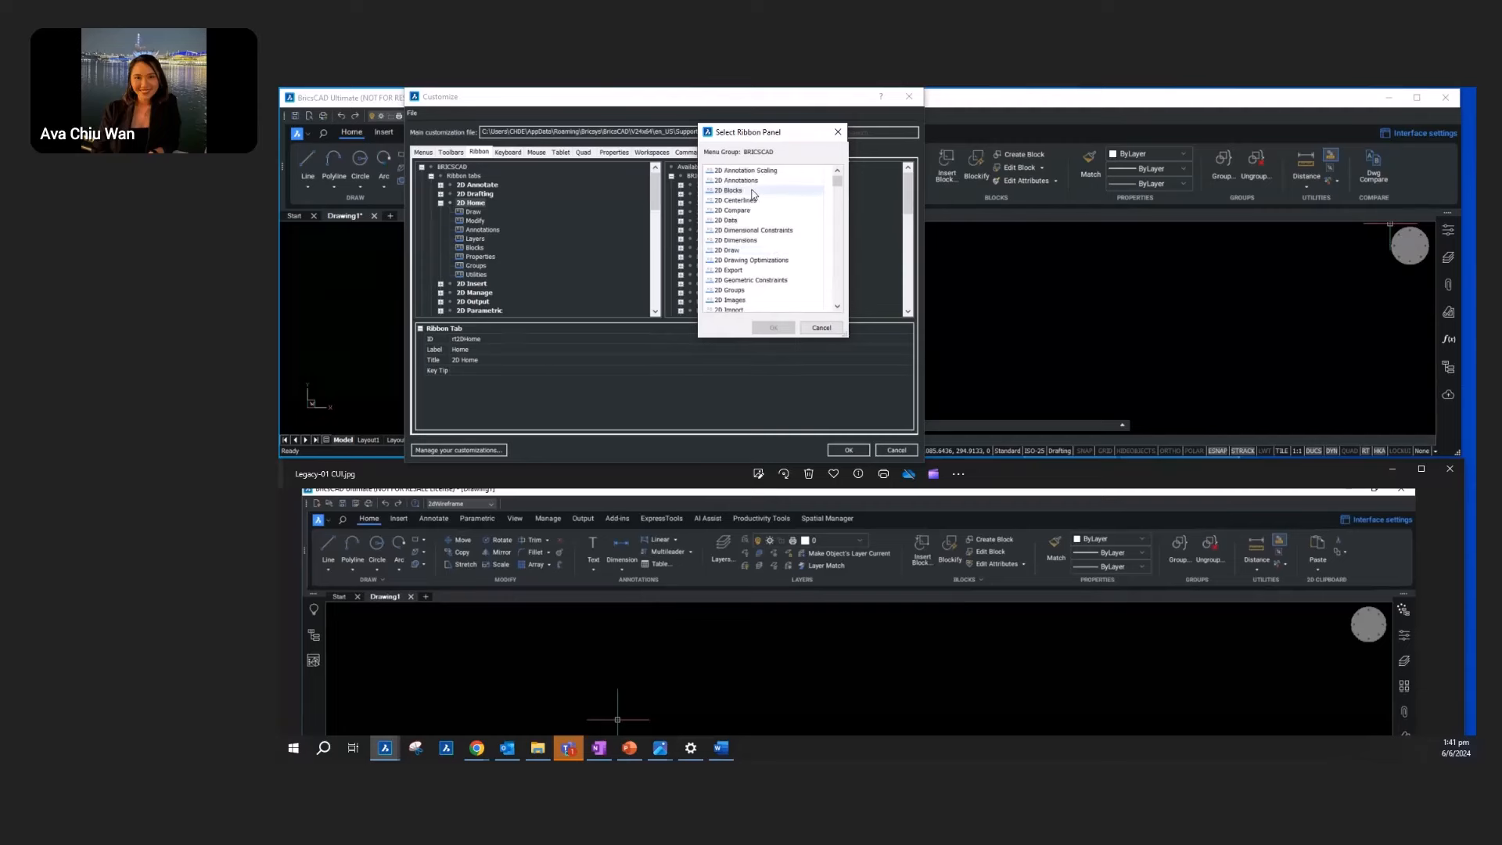
scroll(767, 207, down, 3)
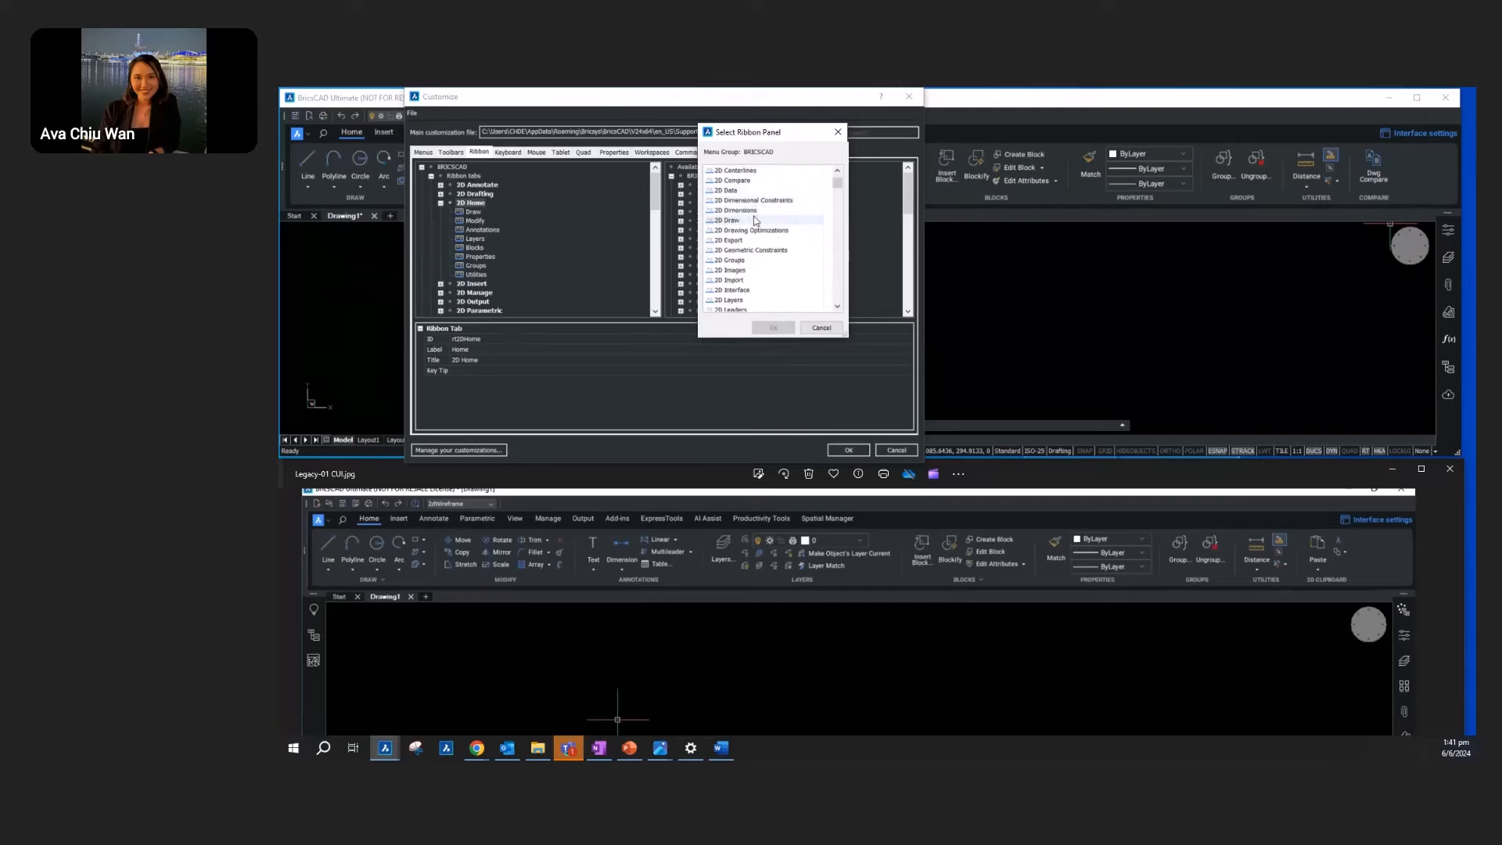
scroll(751, 211, down, 4)
scroll(748, 208, down, 5)
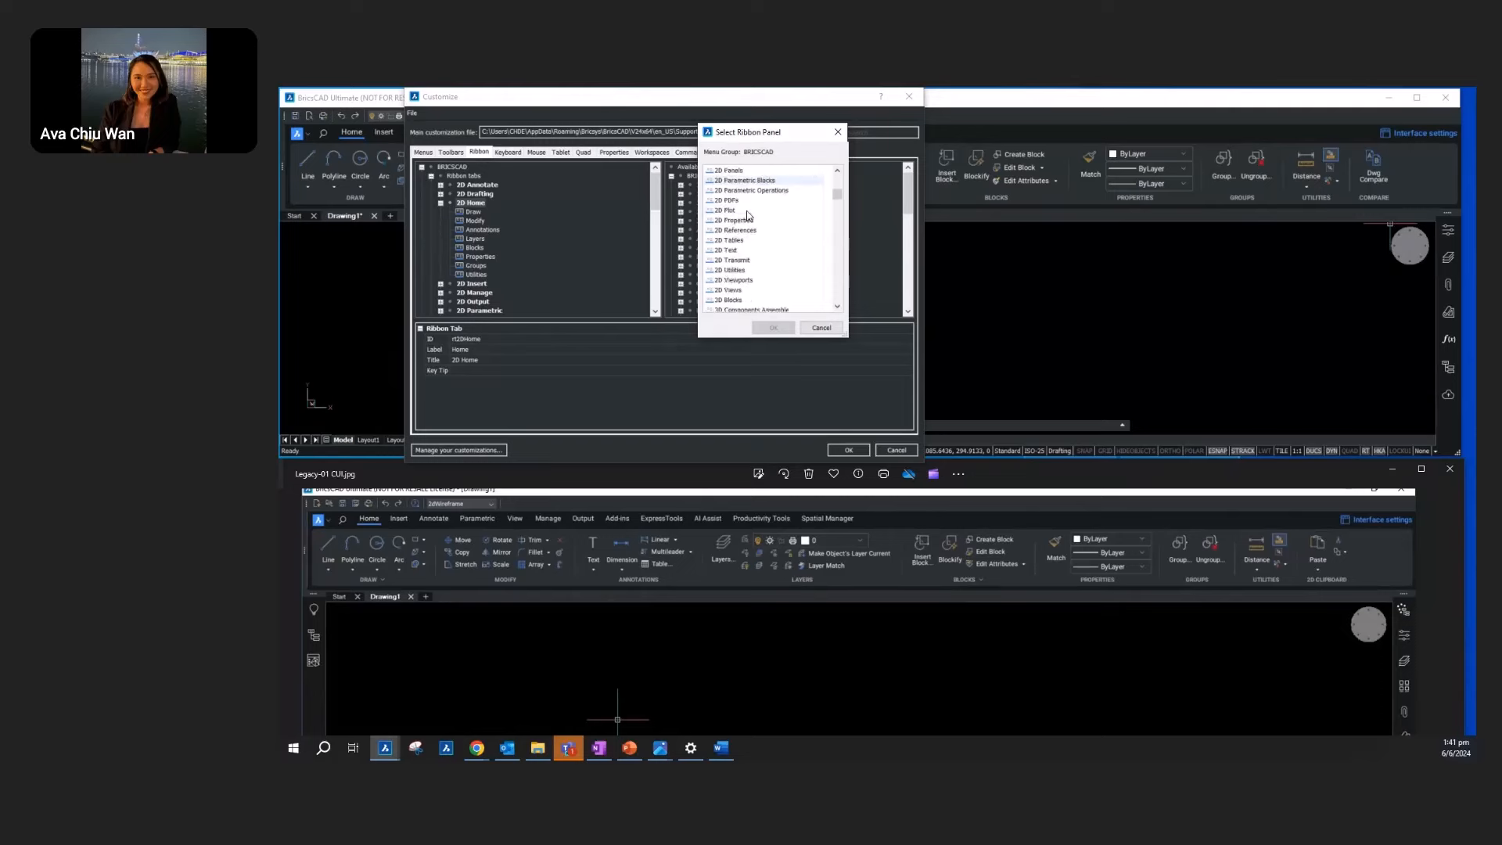
click(818, 328)
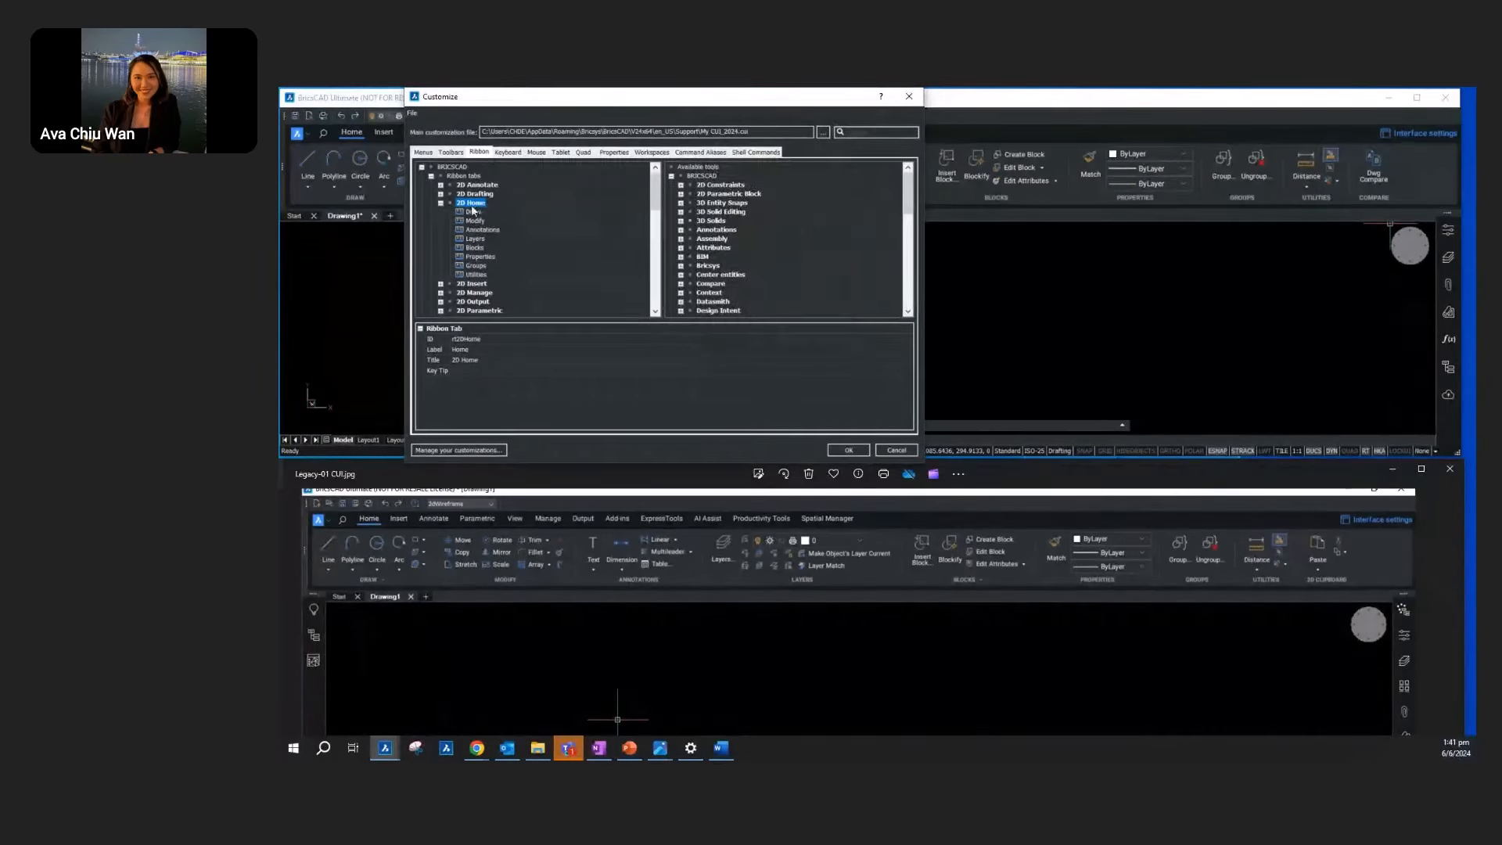
Step: Append a new ribbon panel with label and title "2D Clipboard" and ID "2DClipboard"
scroll(473, 209, down, 8)
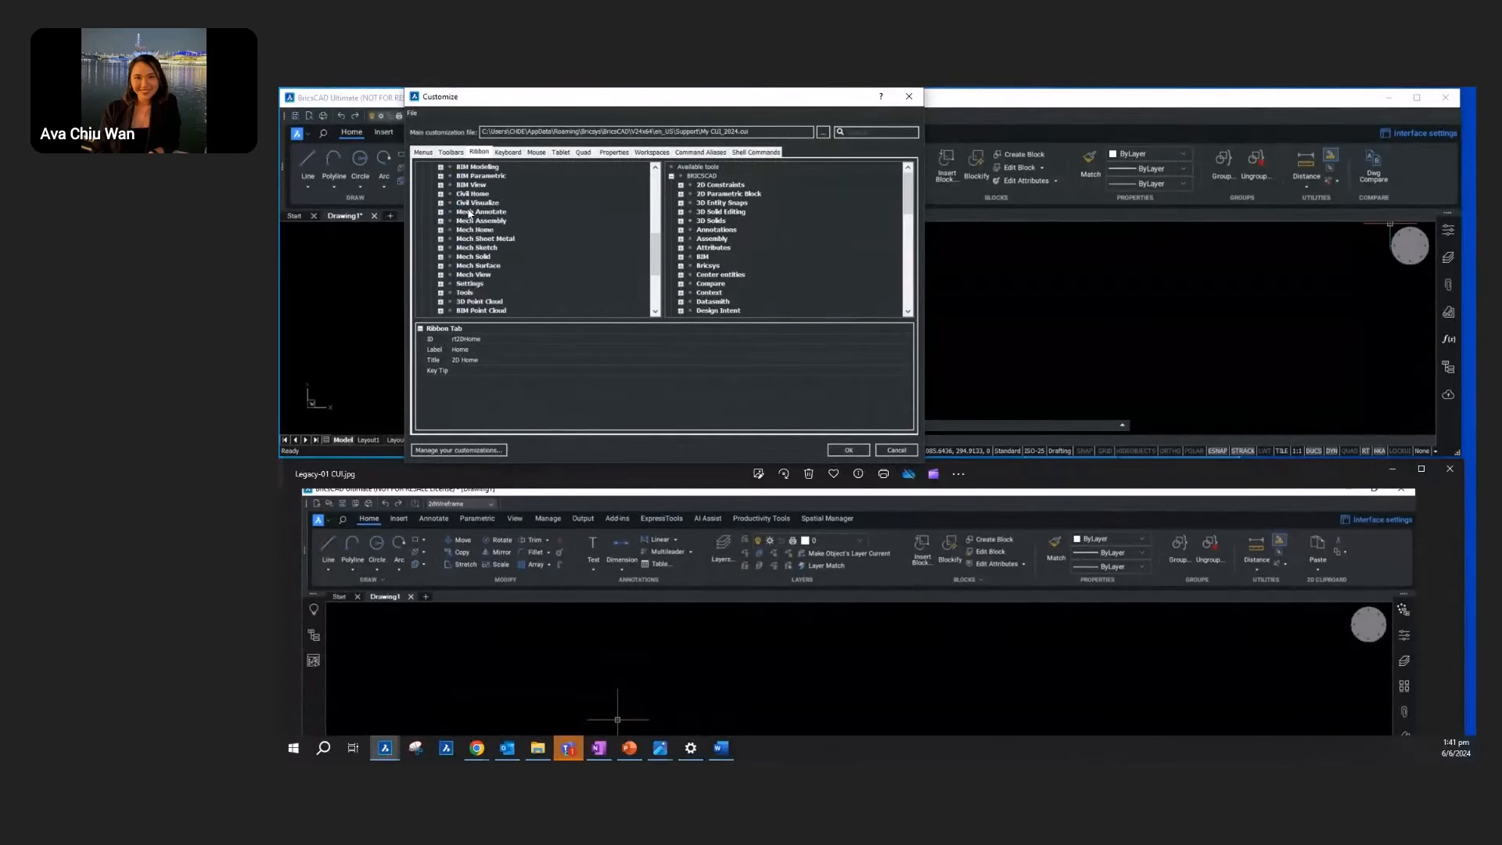
scroll(470, 211, down, 6)
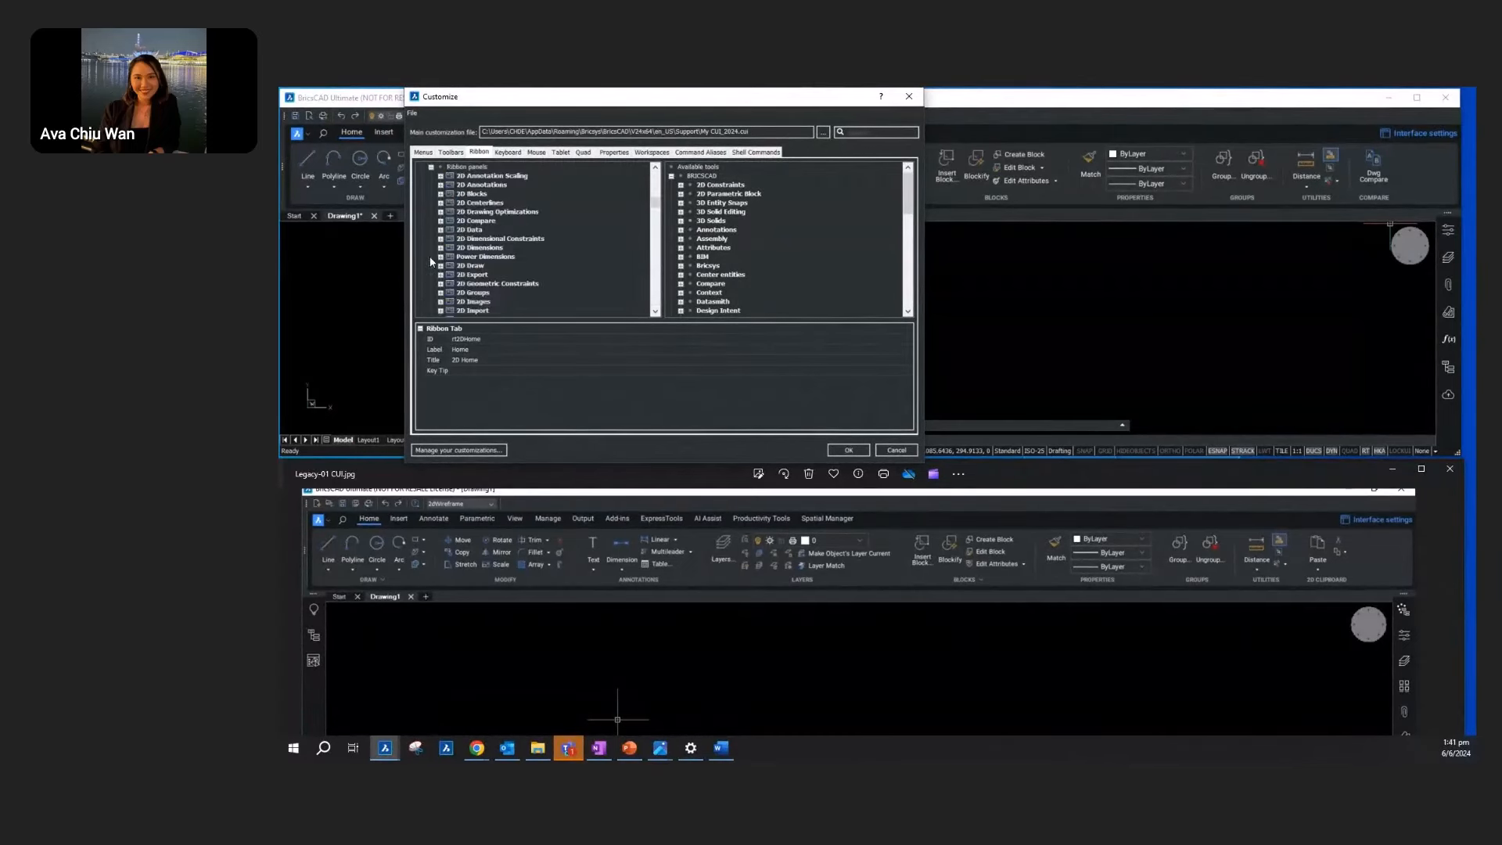
right_click(460, 167)
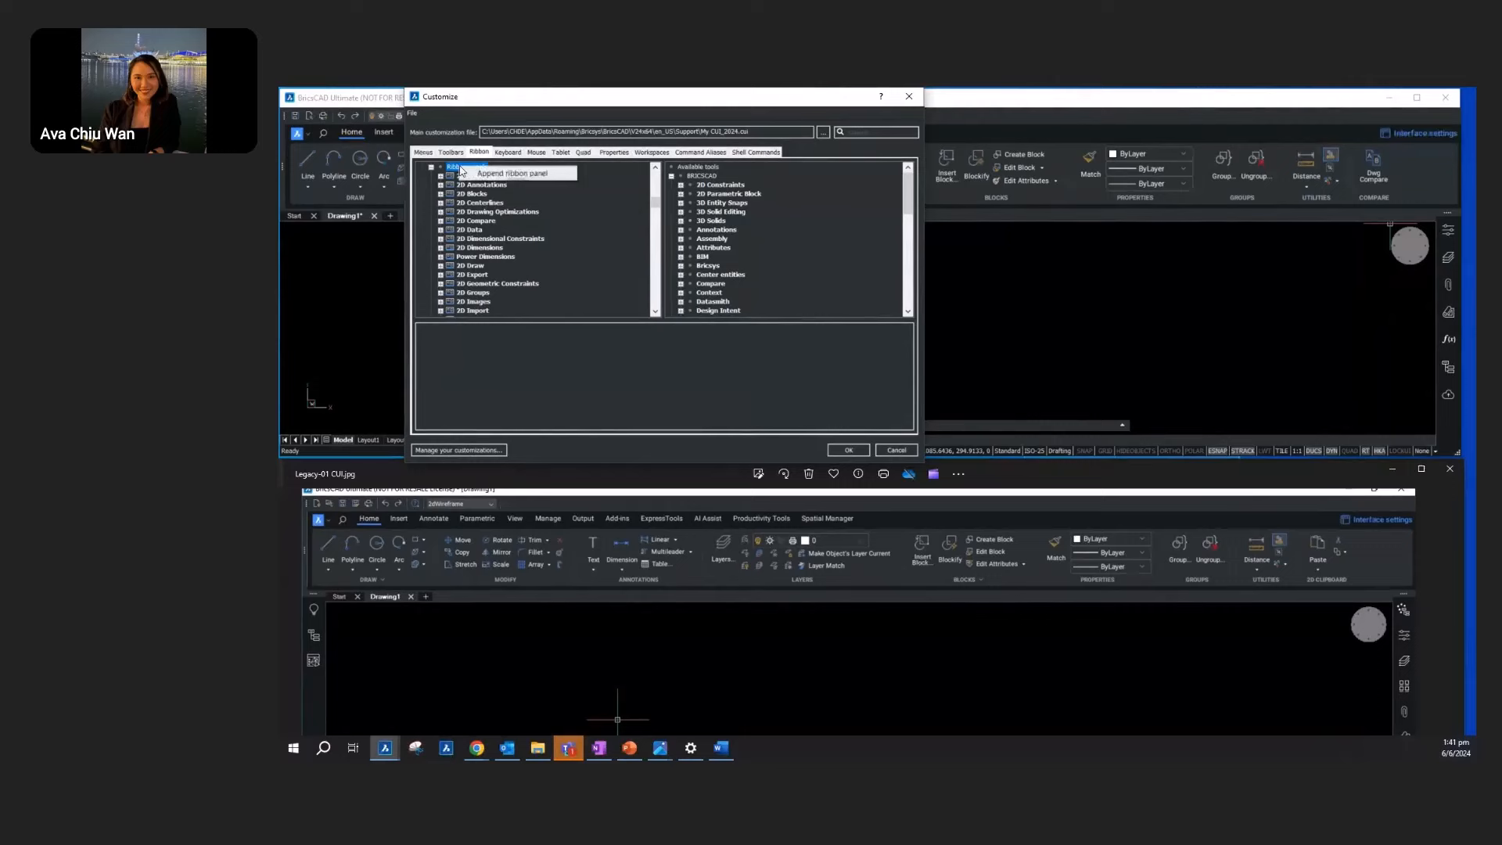
click(512, 173)
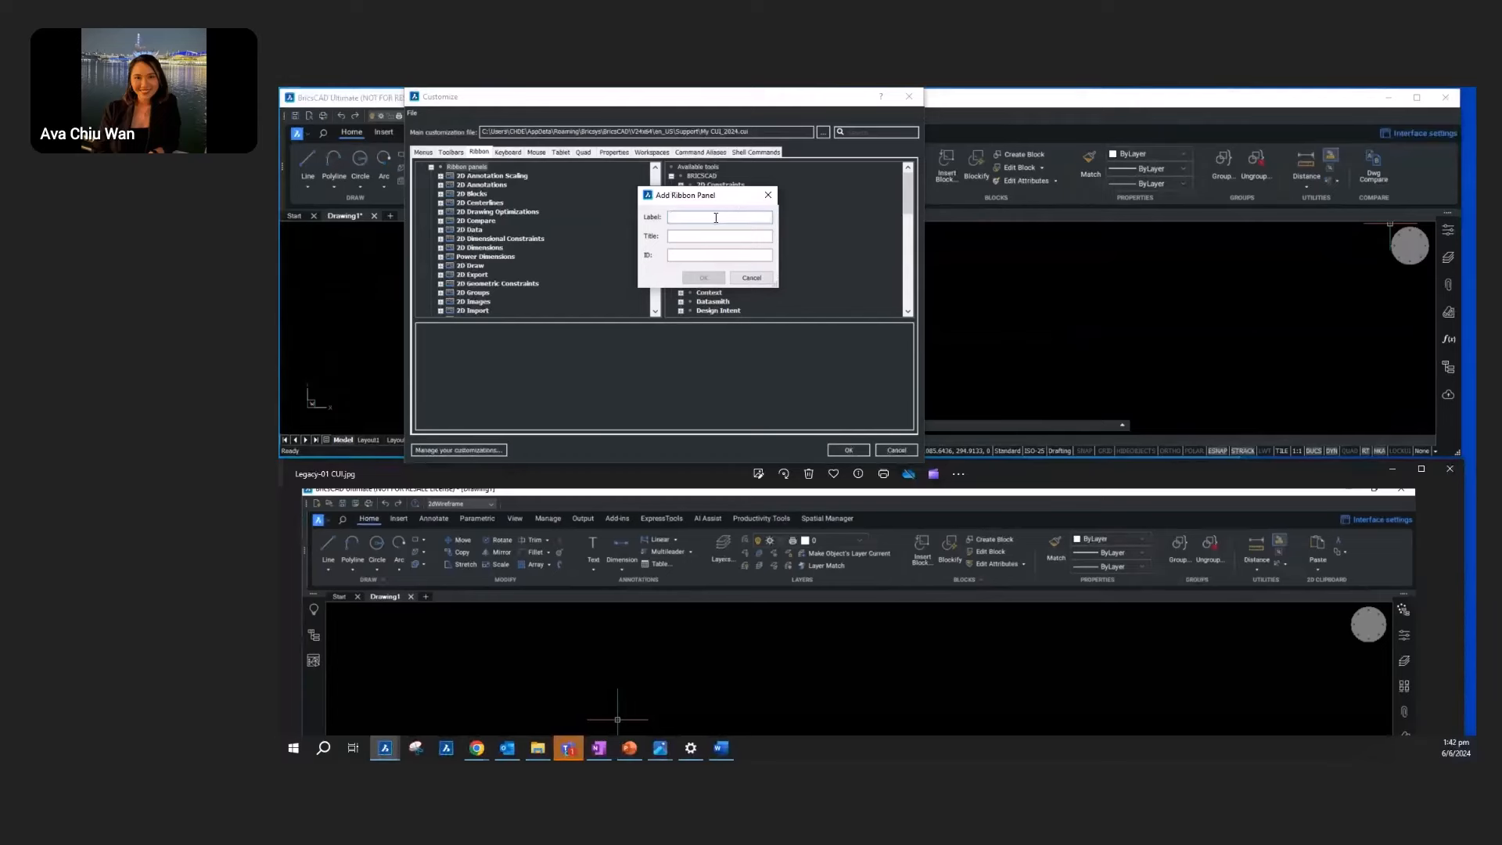
text(2)
click(711, 235)
text(2D Clipboard)
click(705, 255)
text(2D Clipboard)
key(BackSpace)
click(703, 278)
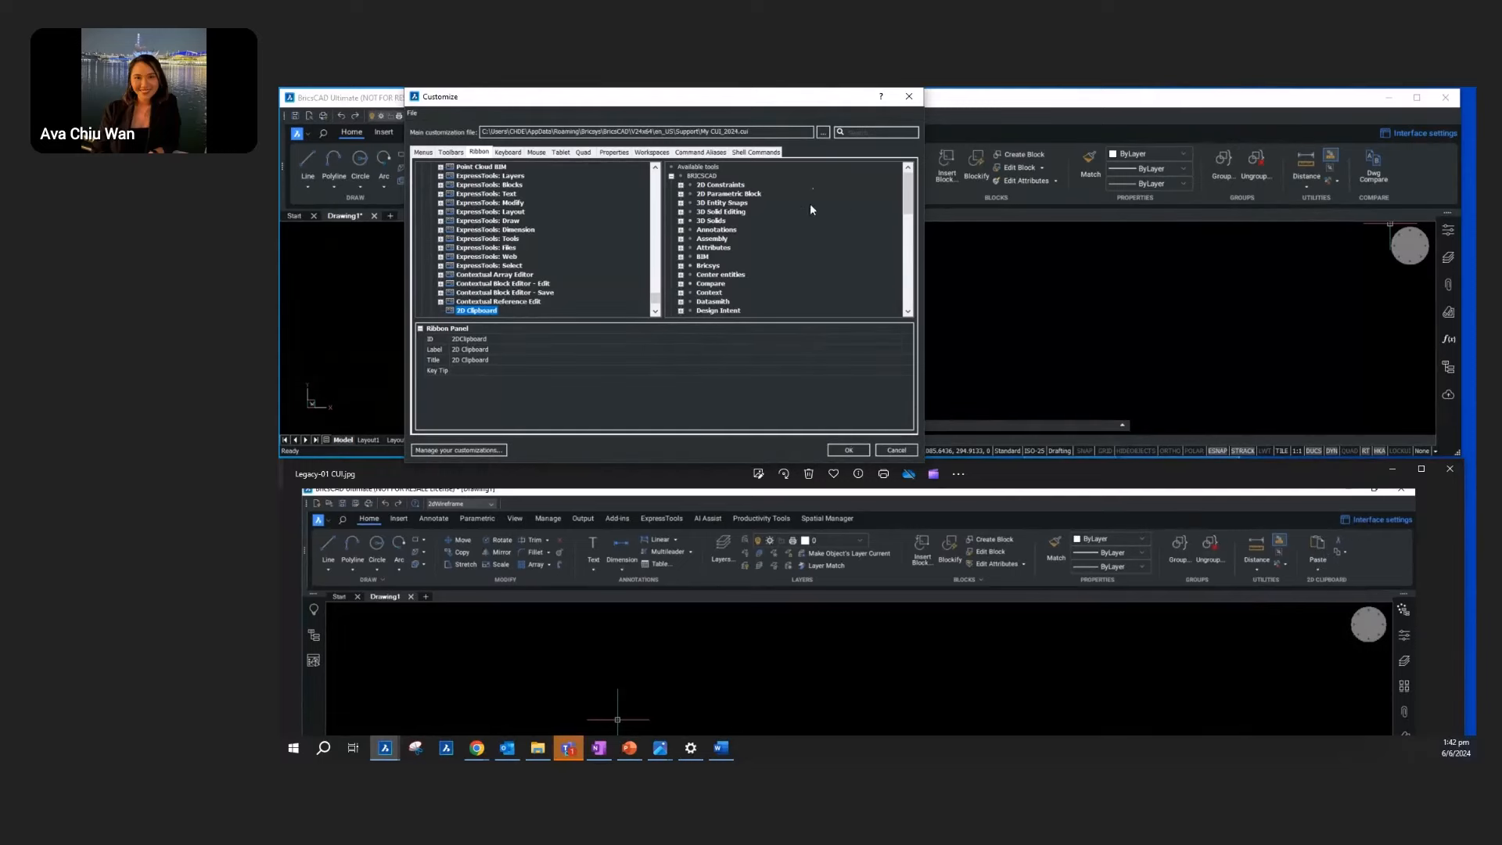
Step: Search the available tools for "paste" and try to add the Paste tool directly to the 2D Clipboard panel
click(716, 229)
click(852, 133)
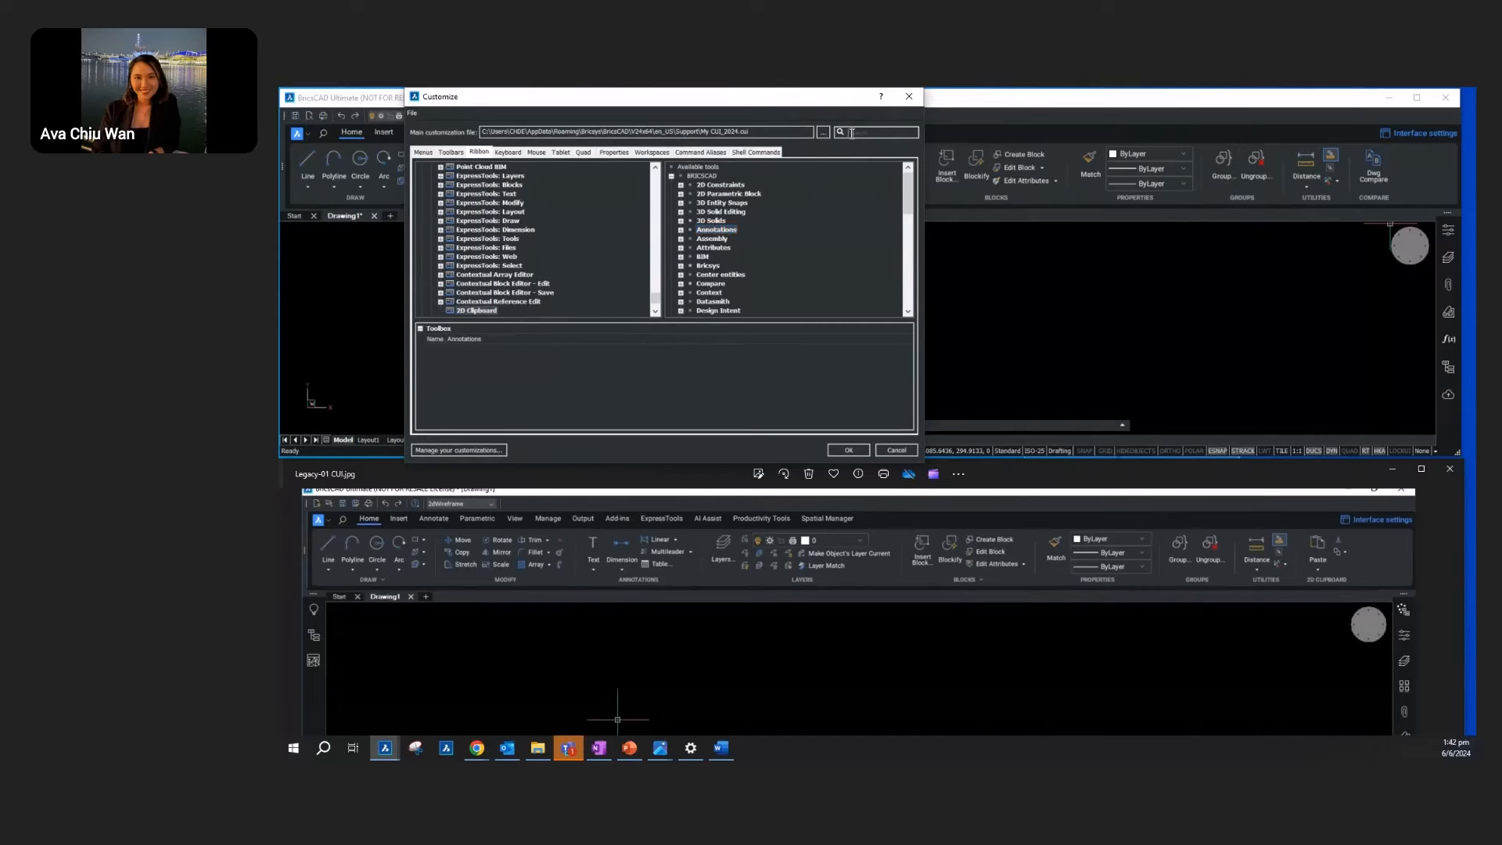
key(Return)
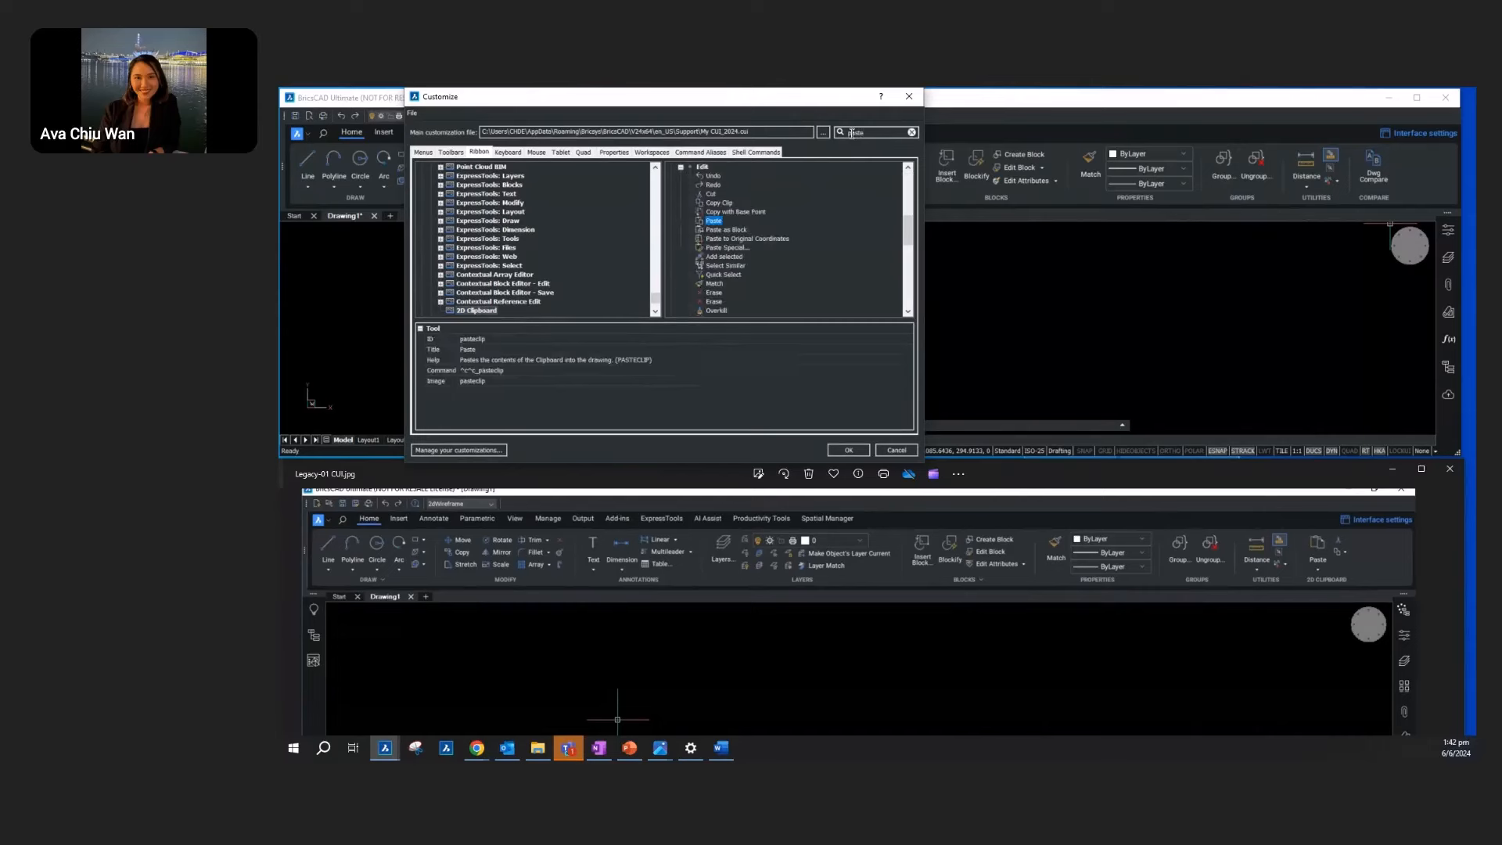
scroll(589, 282, down, 1)
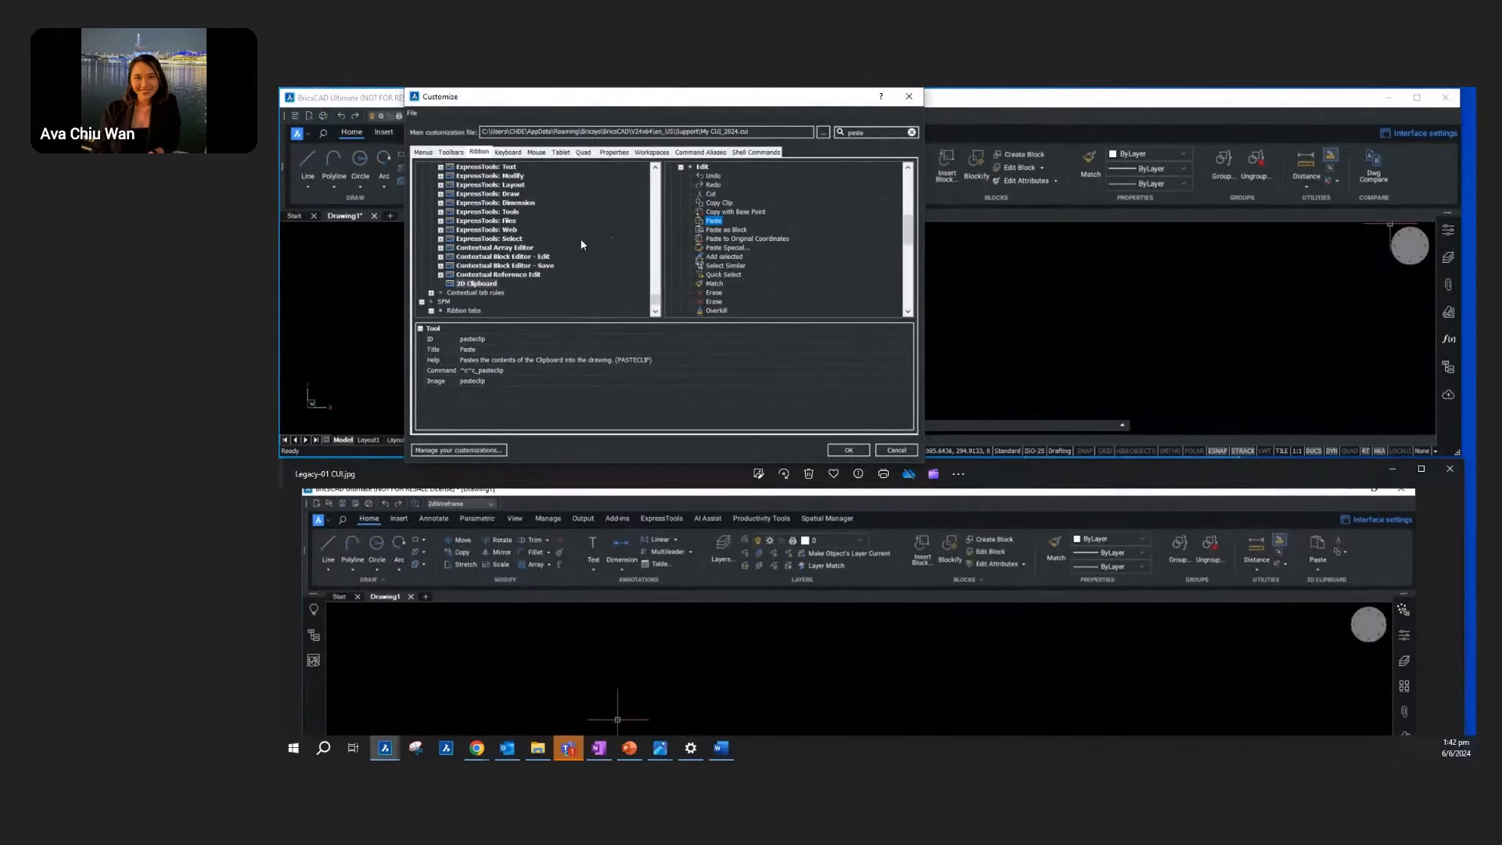
right_click(476, 284)
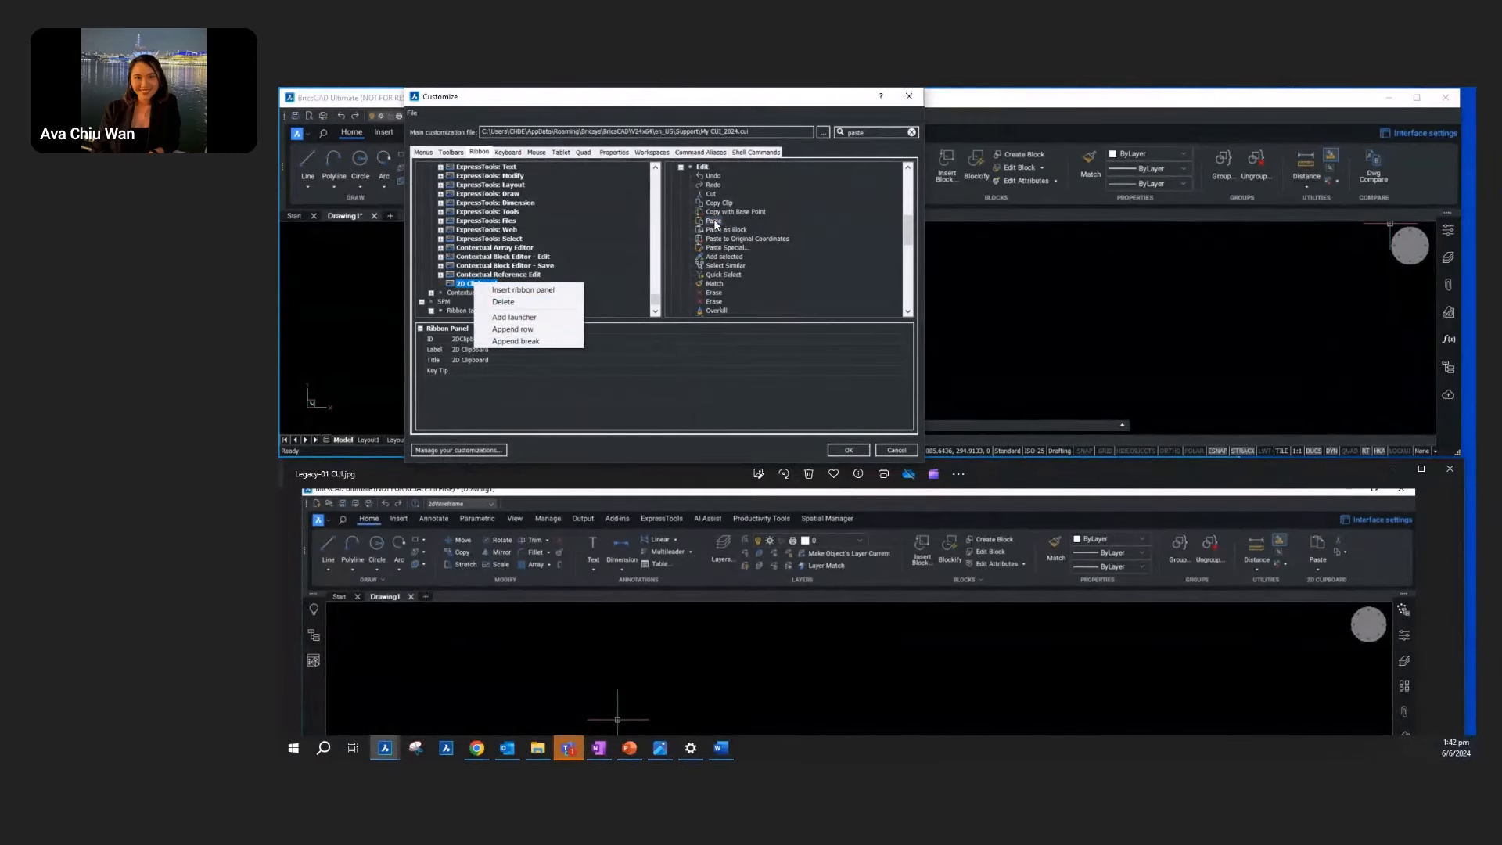
drag(713, 221, 483, 284)
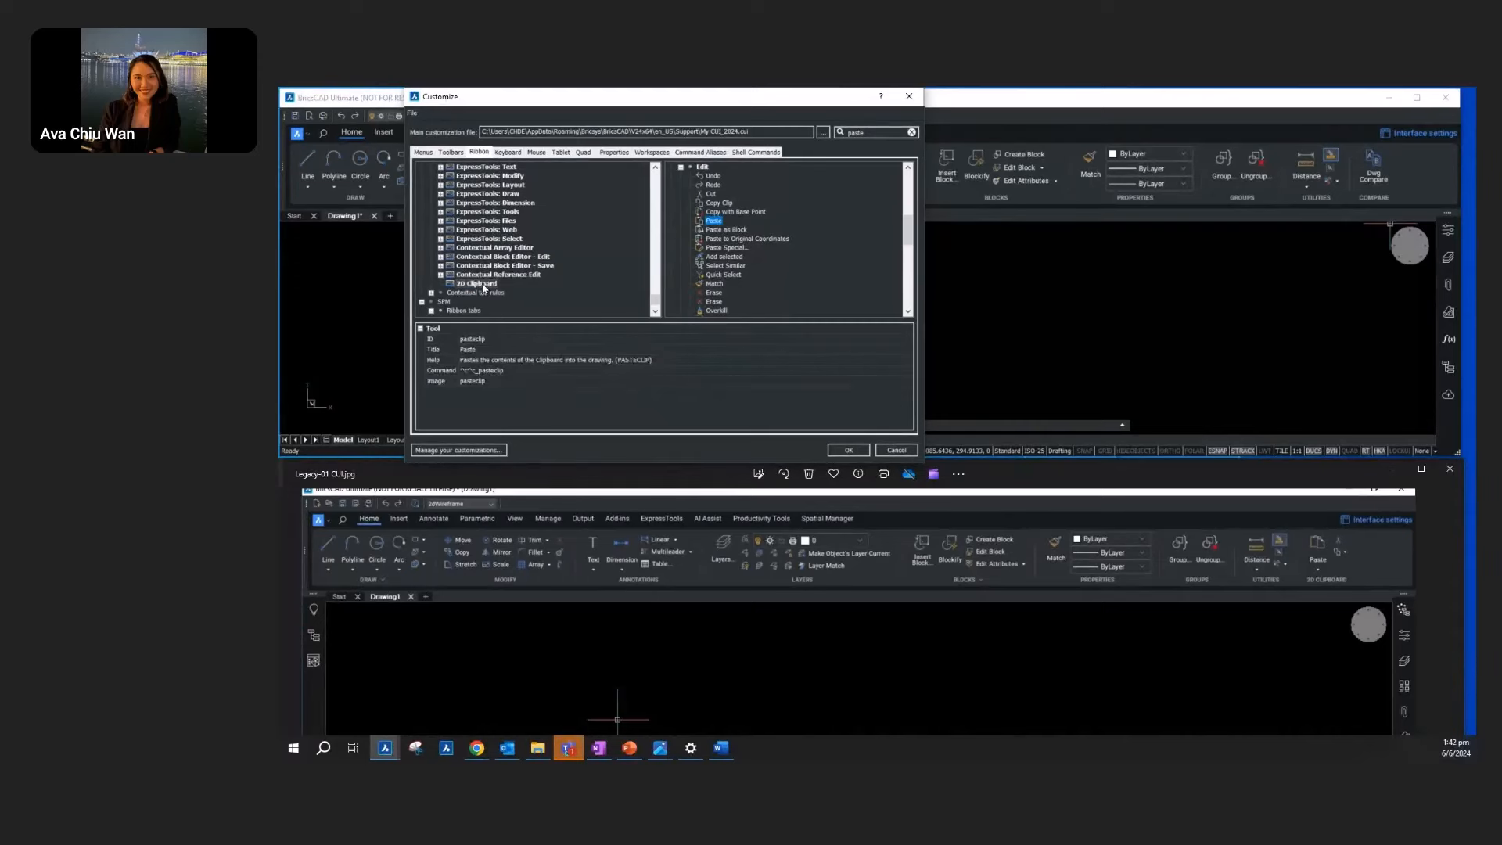
Step: Append a row containing the Paste tool to the 2D Clipboard panel and set its button style to Large with text (vertical)
right_click(483, 283)
click(503, 333)
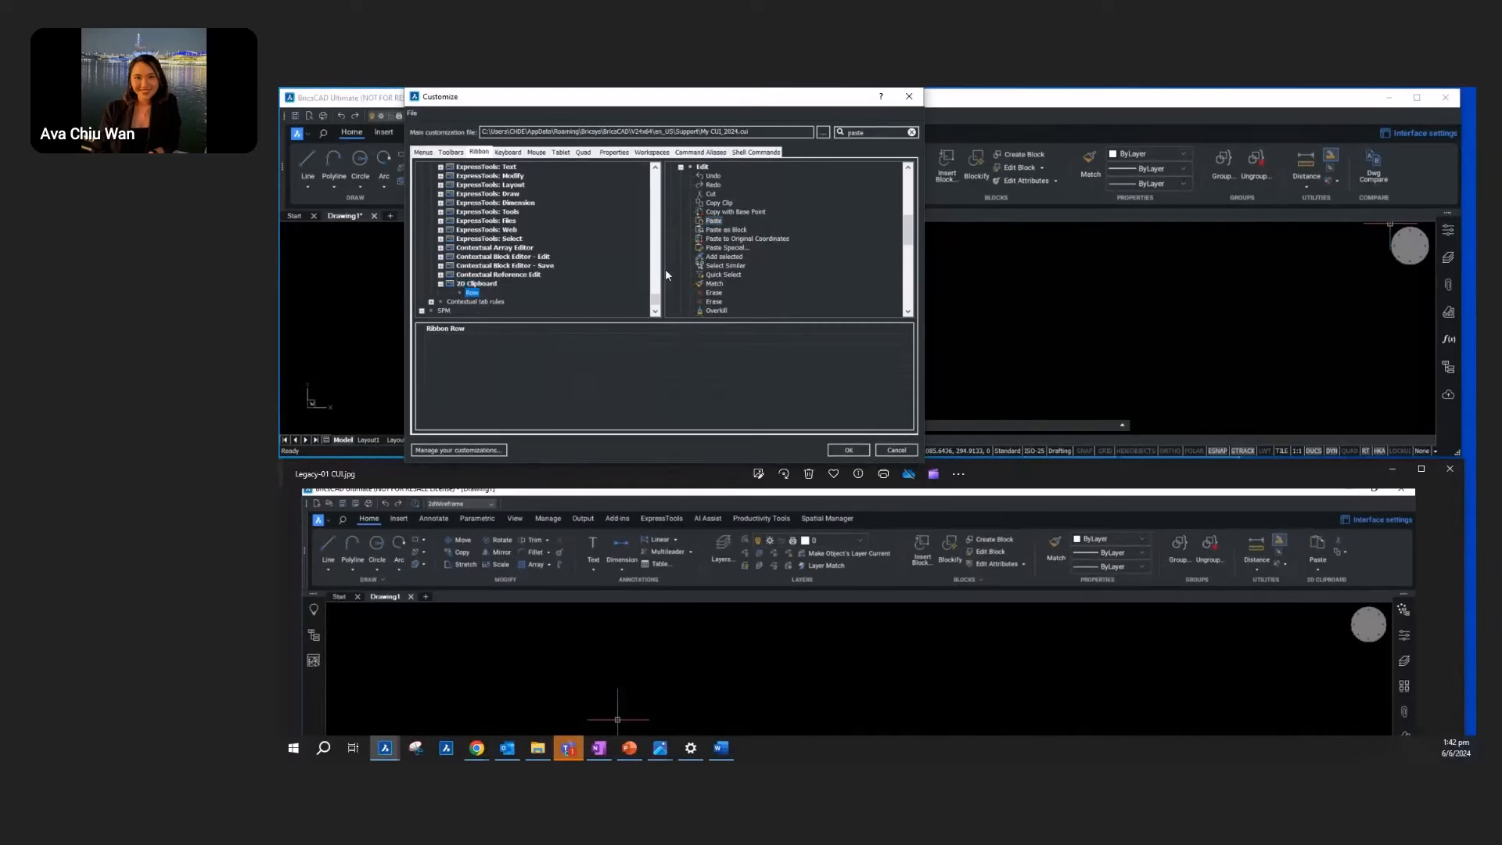
drag(706, 226, 473, 291)
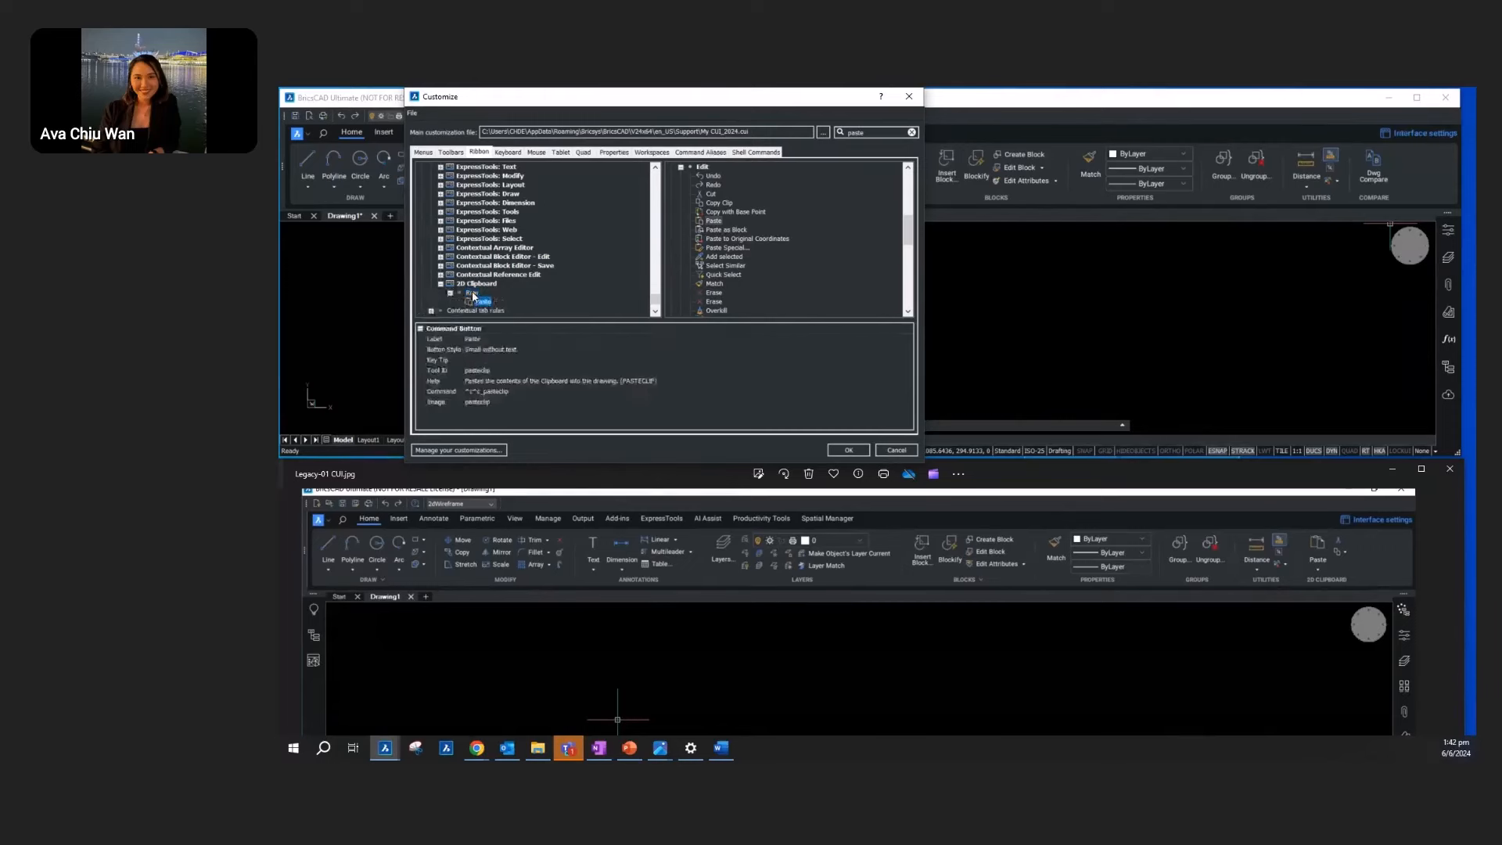
click(496, 351)
click(516, 389)
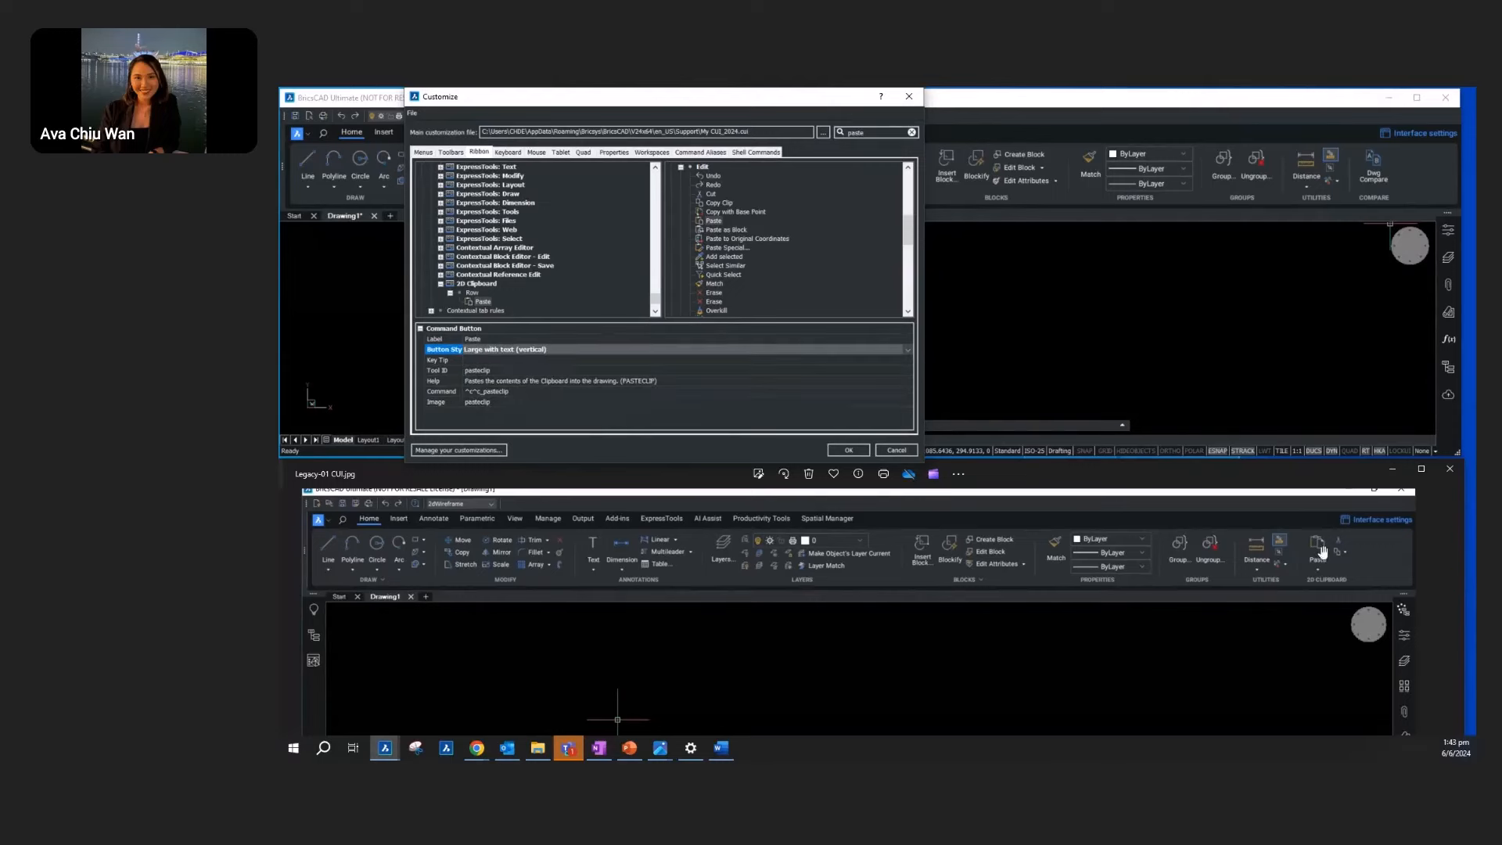
Step: Append a row panel after Paste in the 2D Clipboard row and place the Cut tool in its first row
right_click(470, 293)
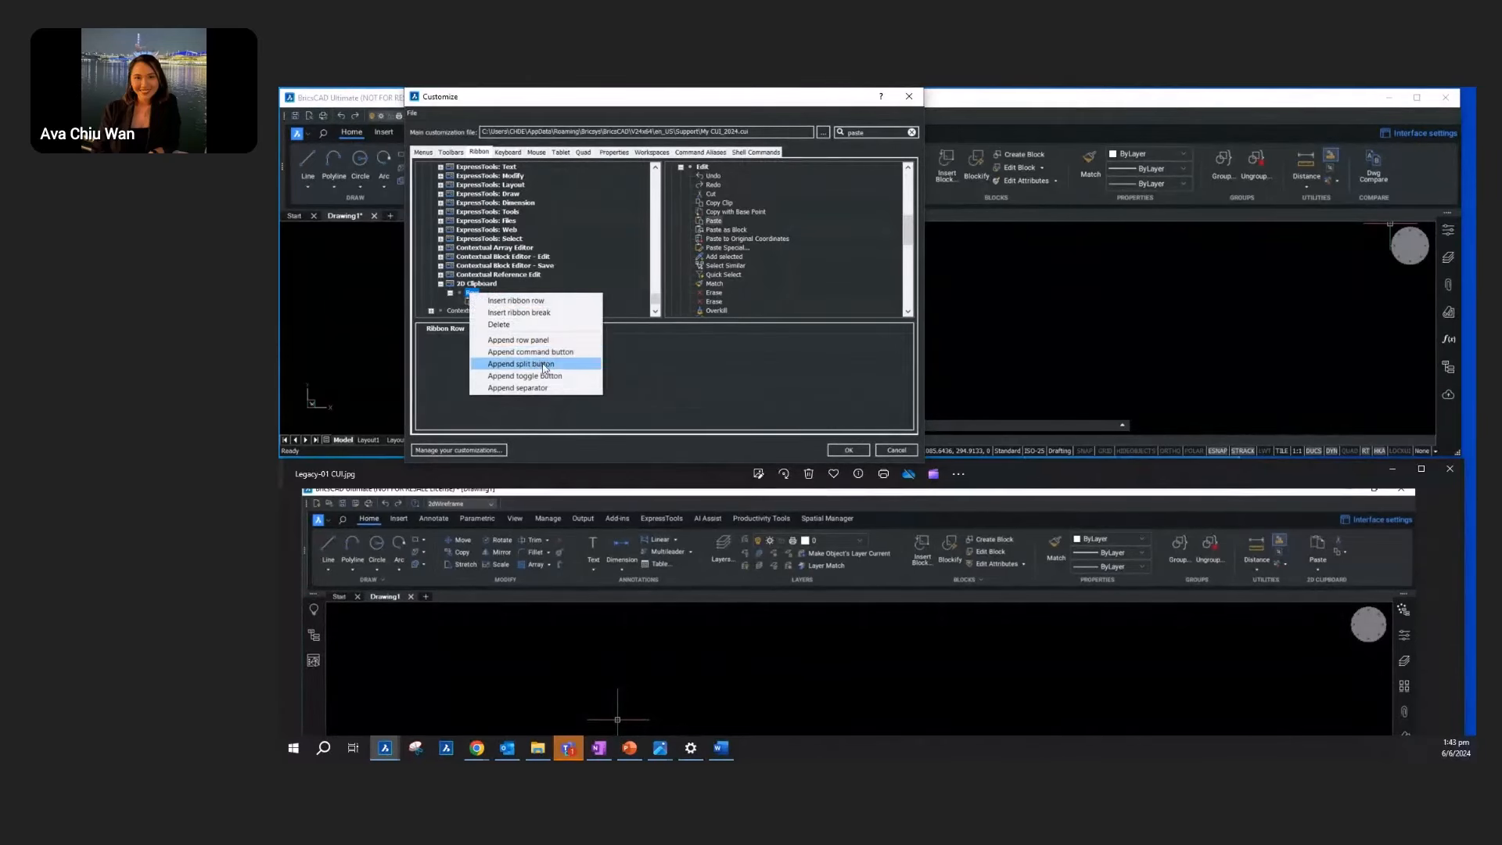
click(555, 342)
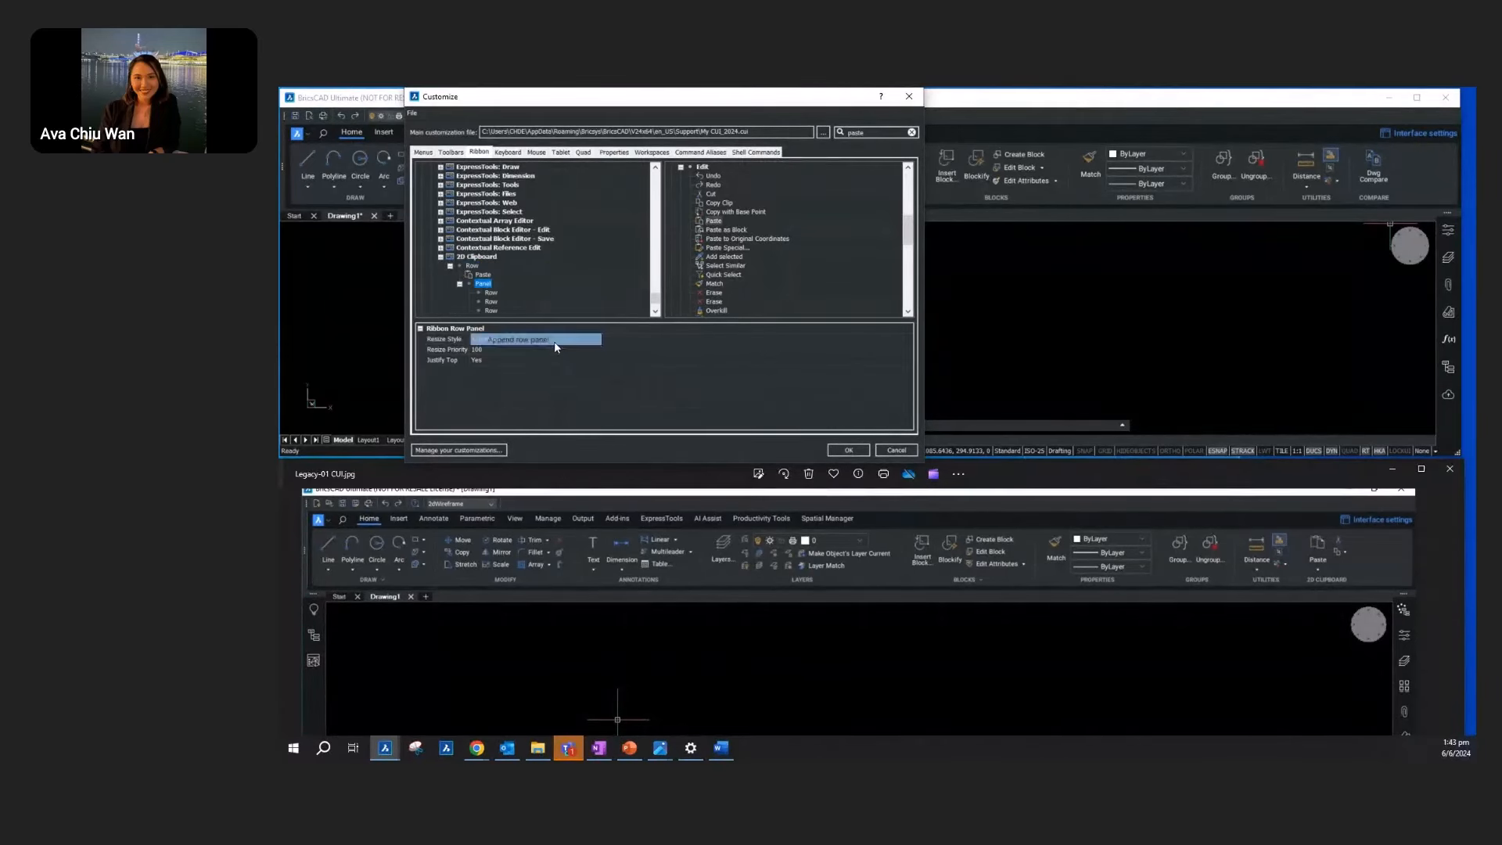
click(492, 310)
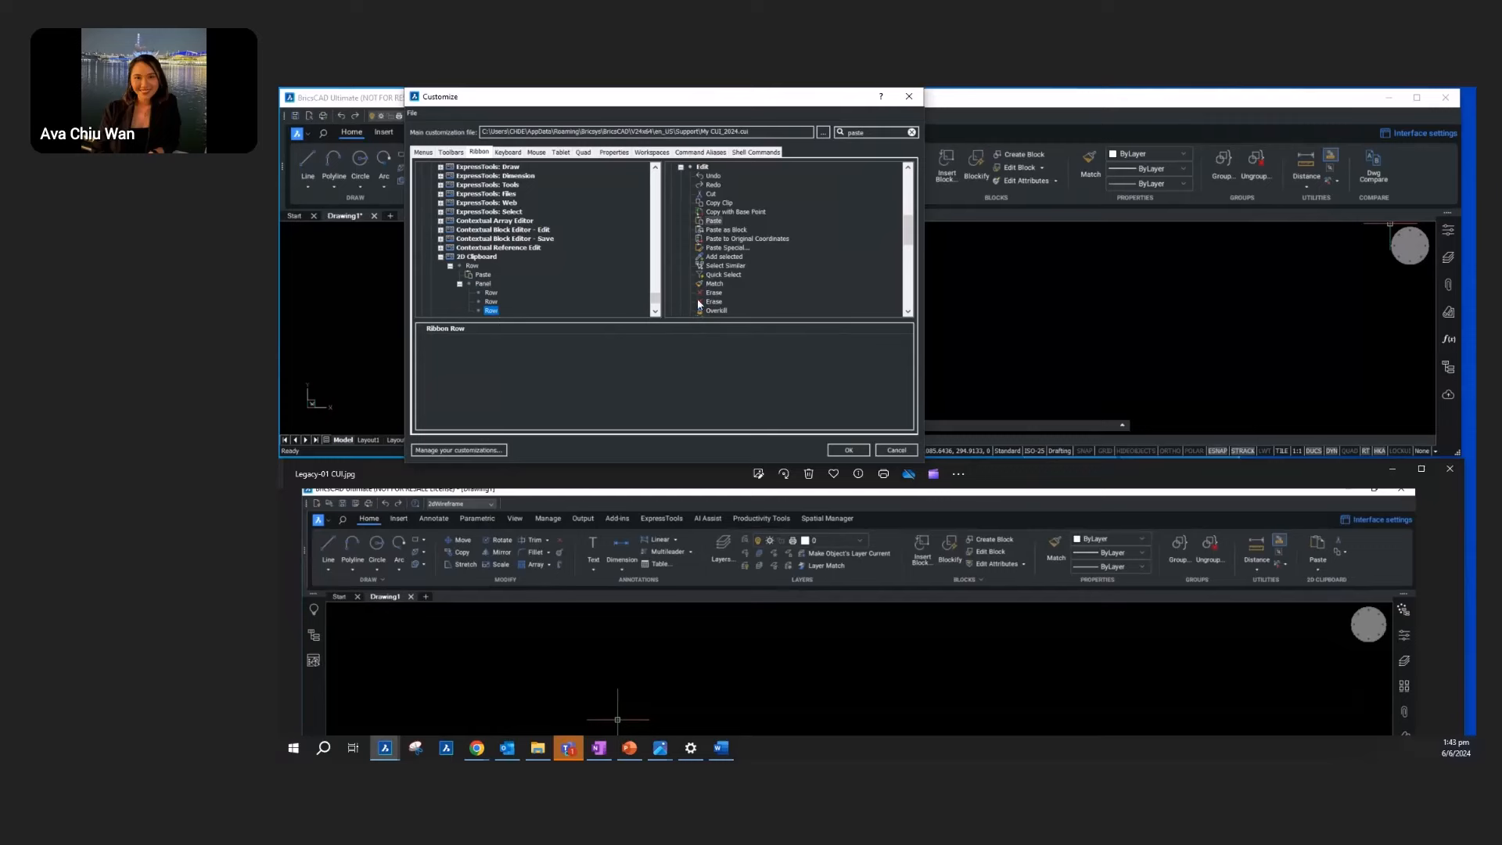
drag(711, 194, 491, 294)
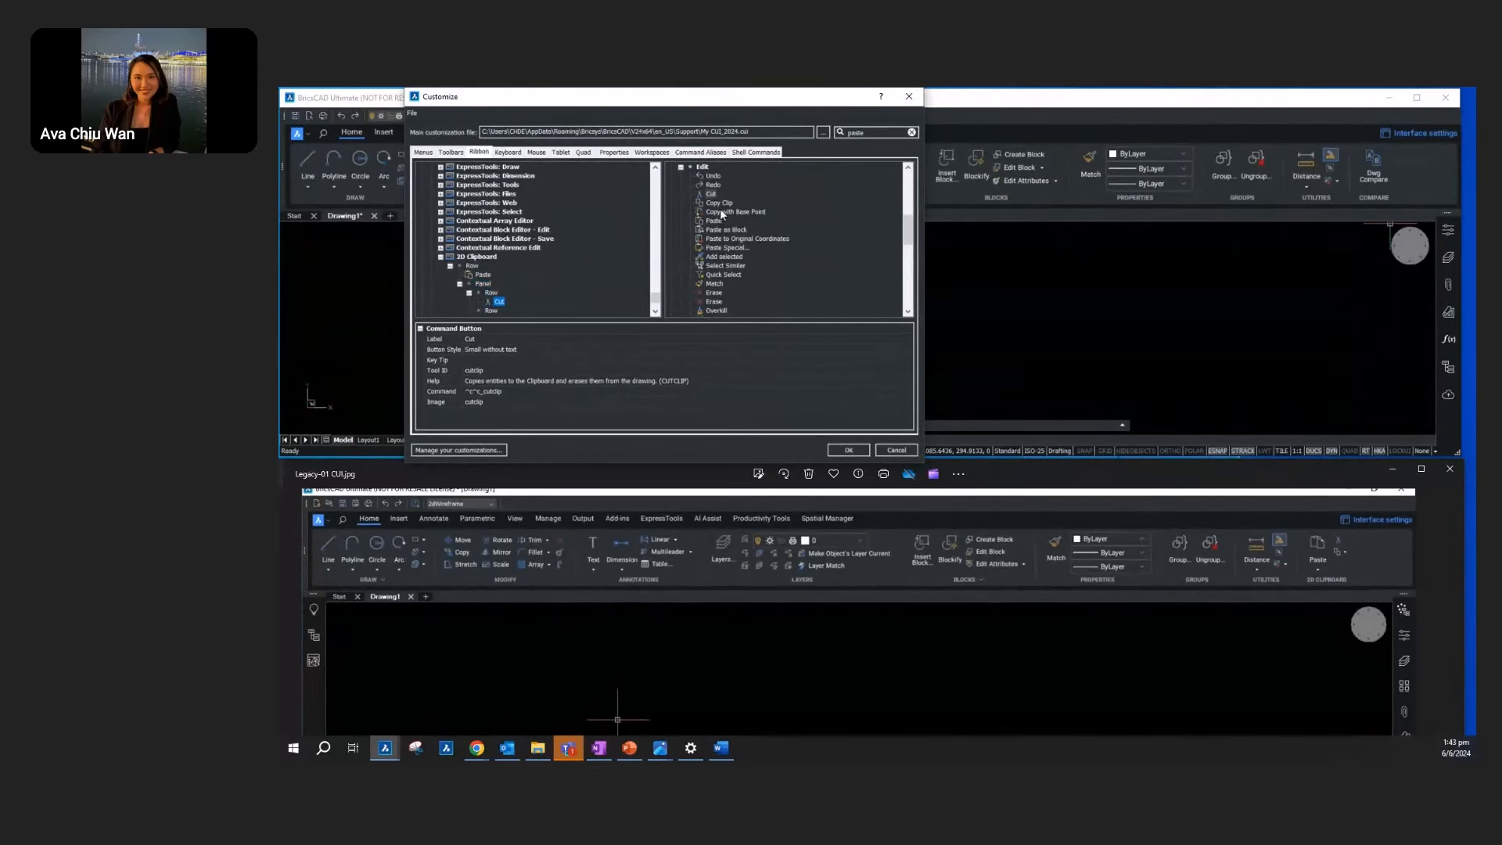
Step: Add Copy Clip and Copy with Base Point to the row panel's second row and group them under a new split button
drag(720, 201, 498, 254)
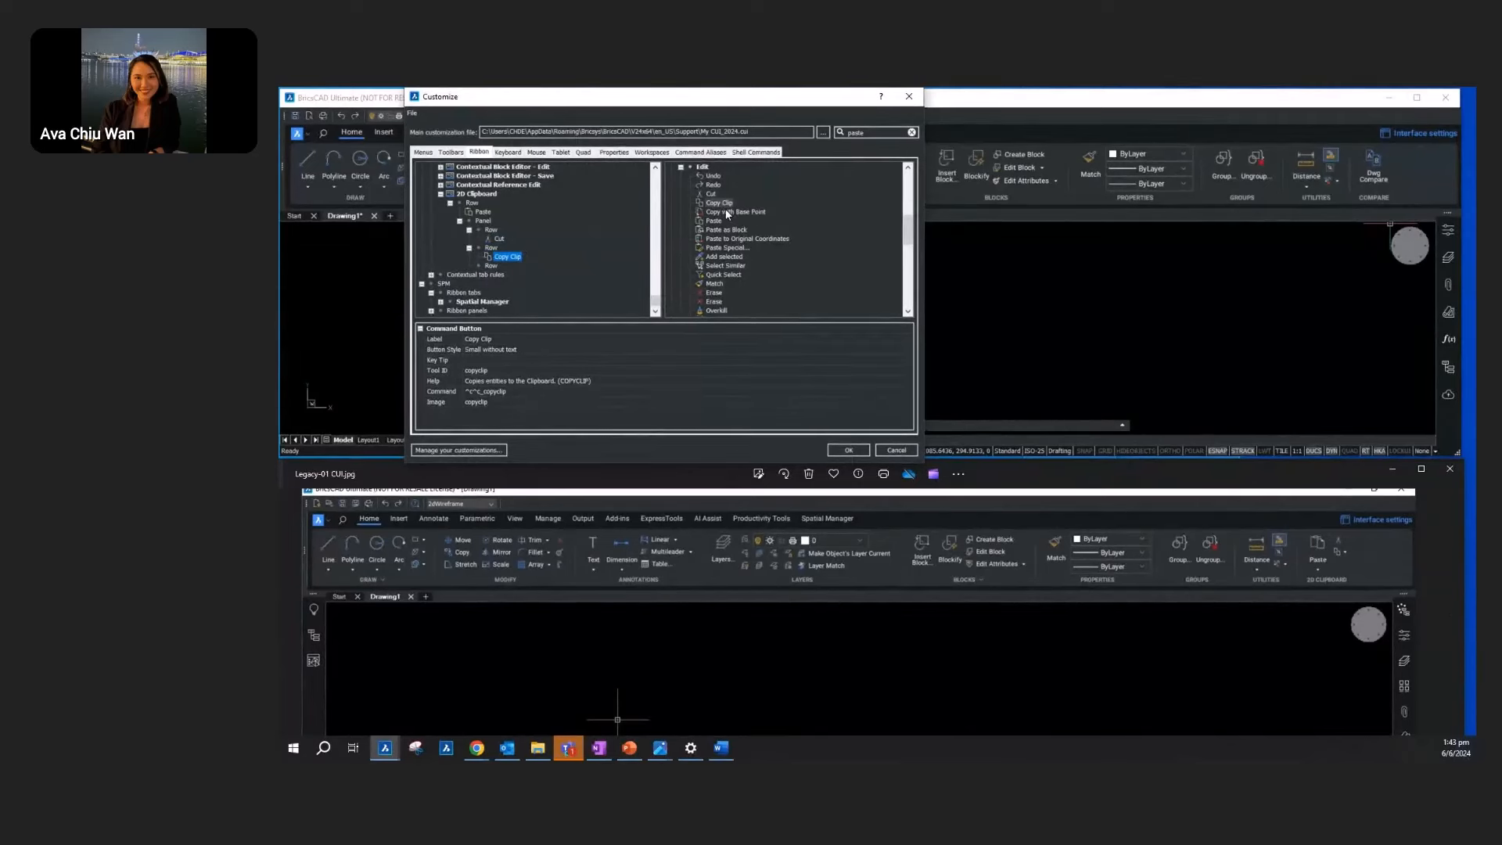
drag(727, 214, 501, 260)
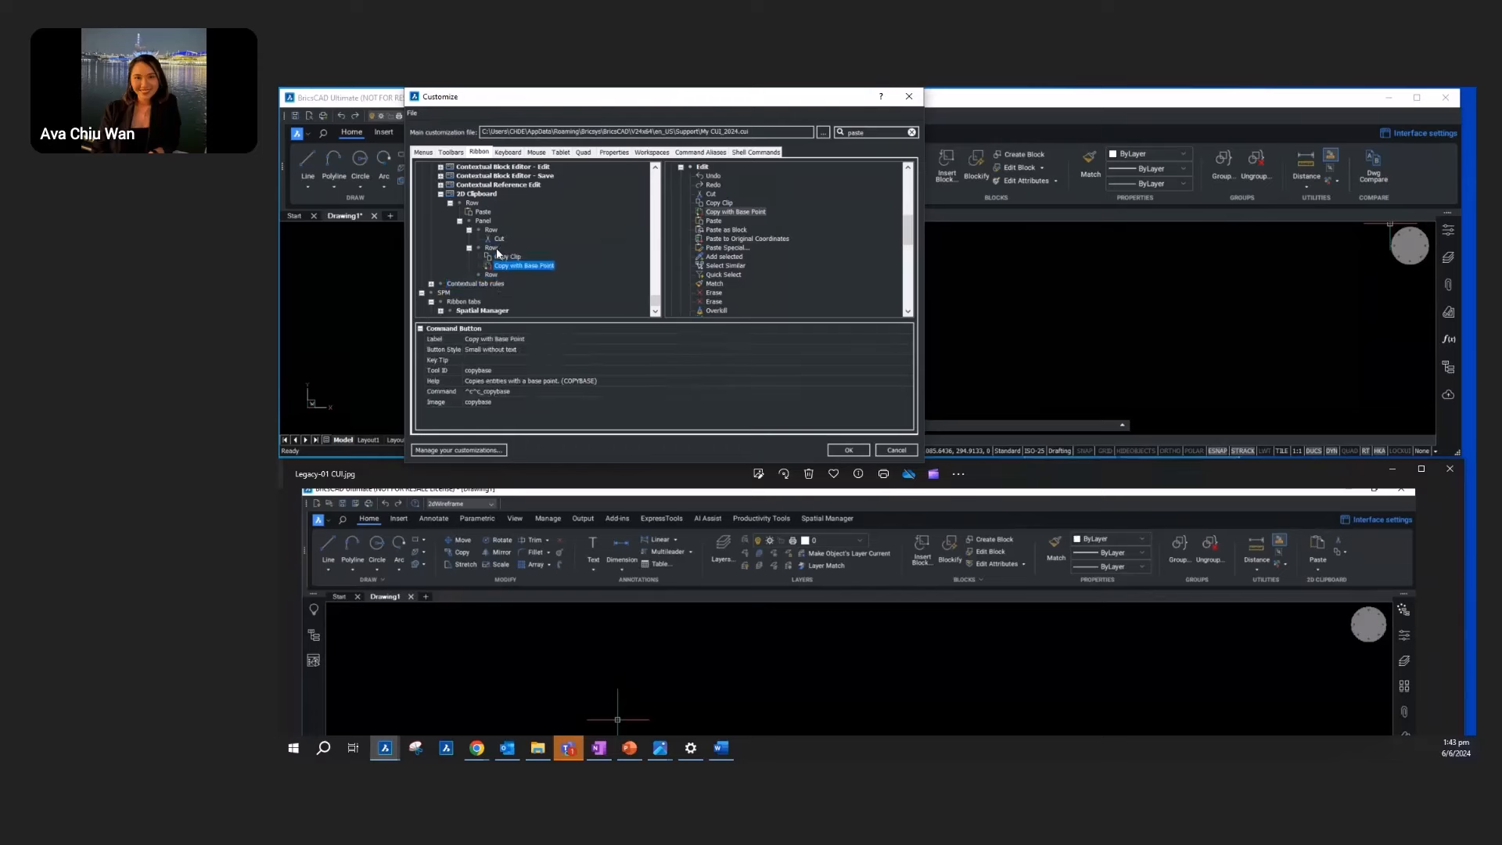
click(490, 249)
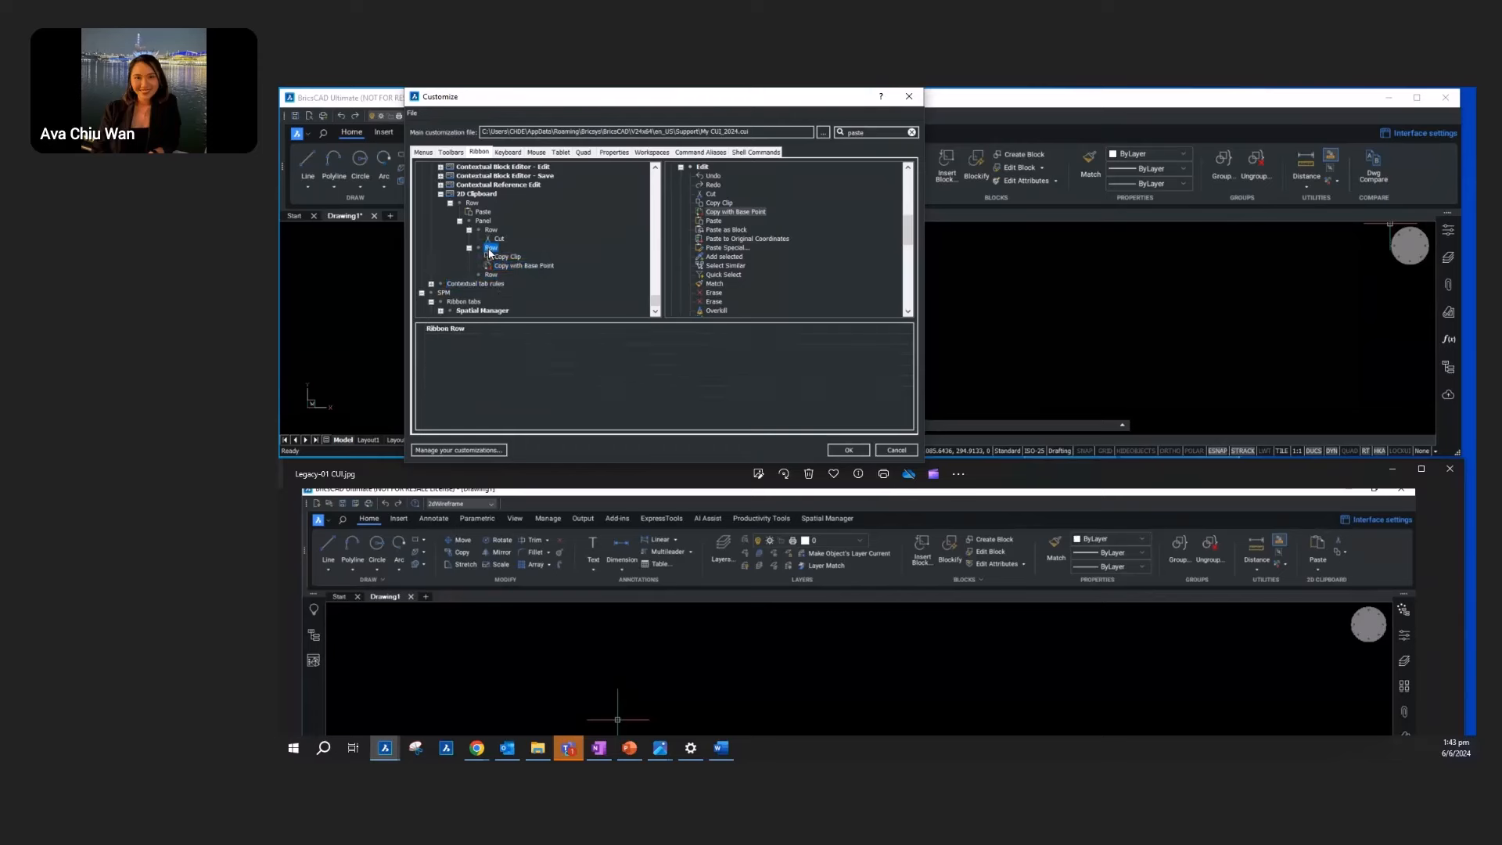
right_click(491, 248)
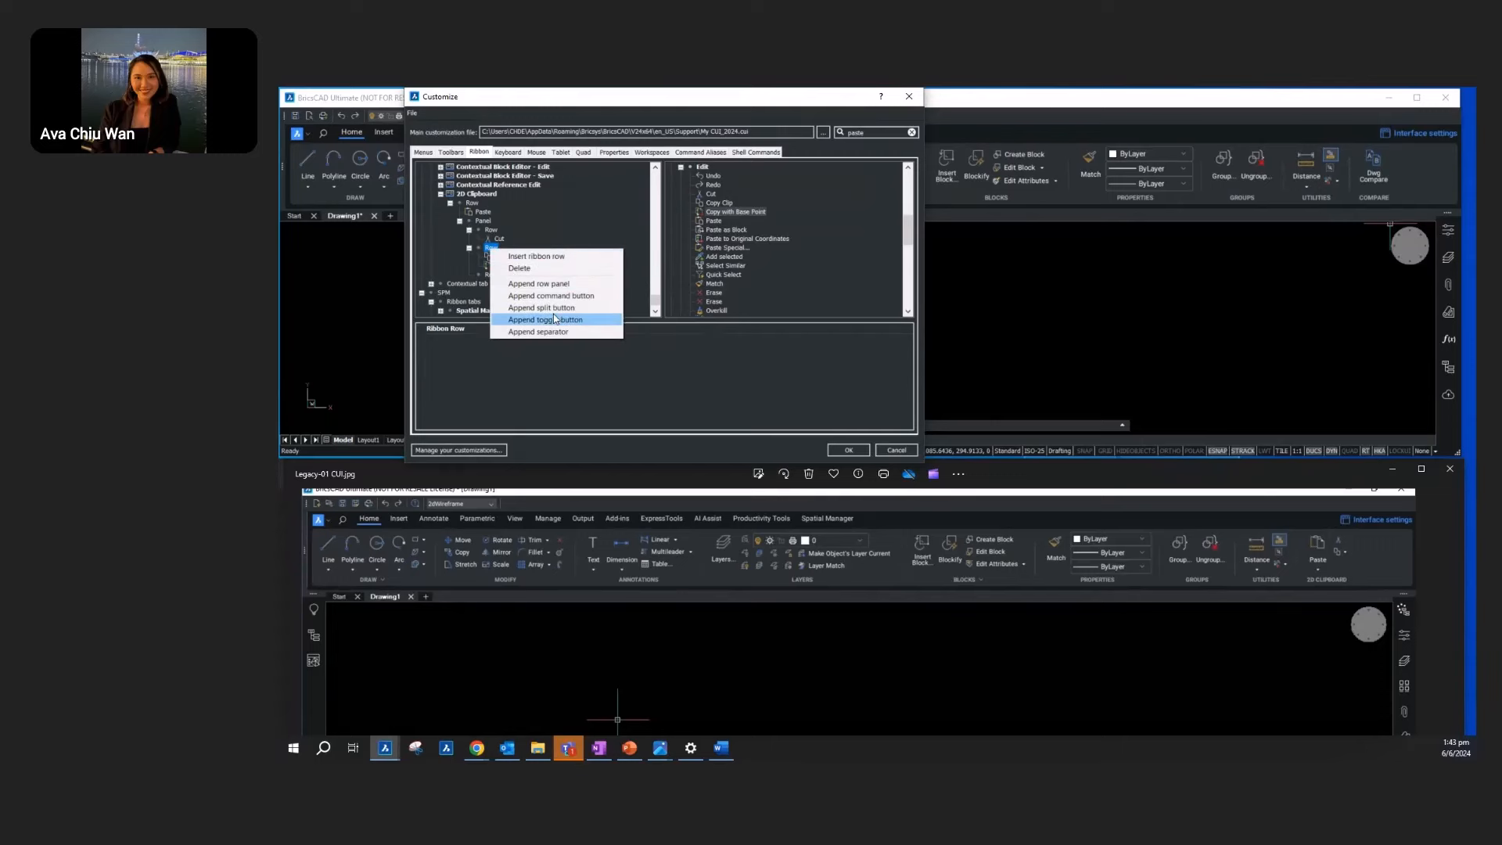
click(559, 309)
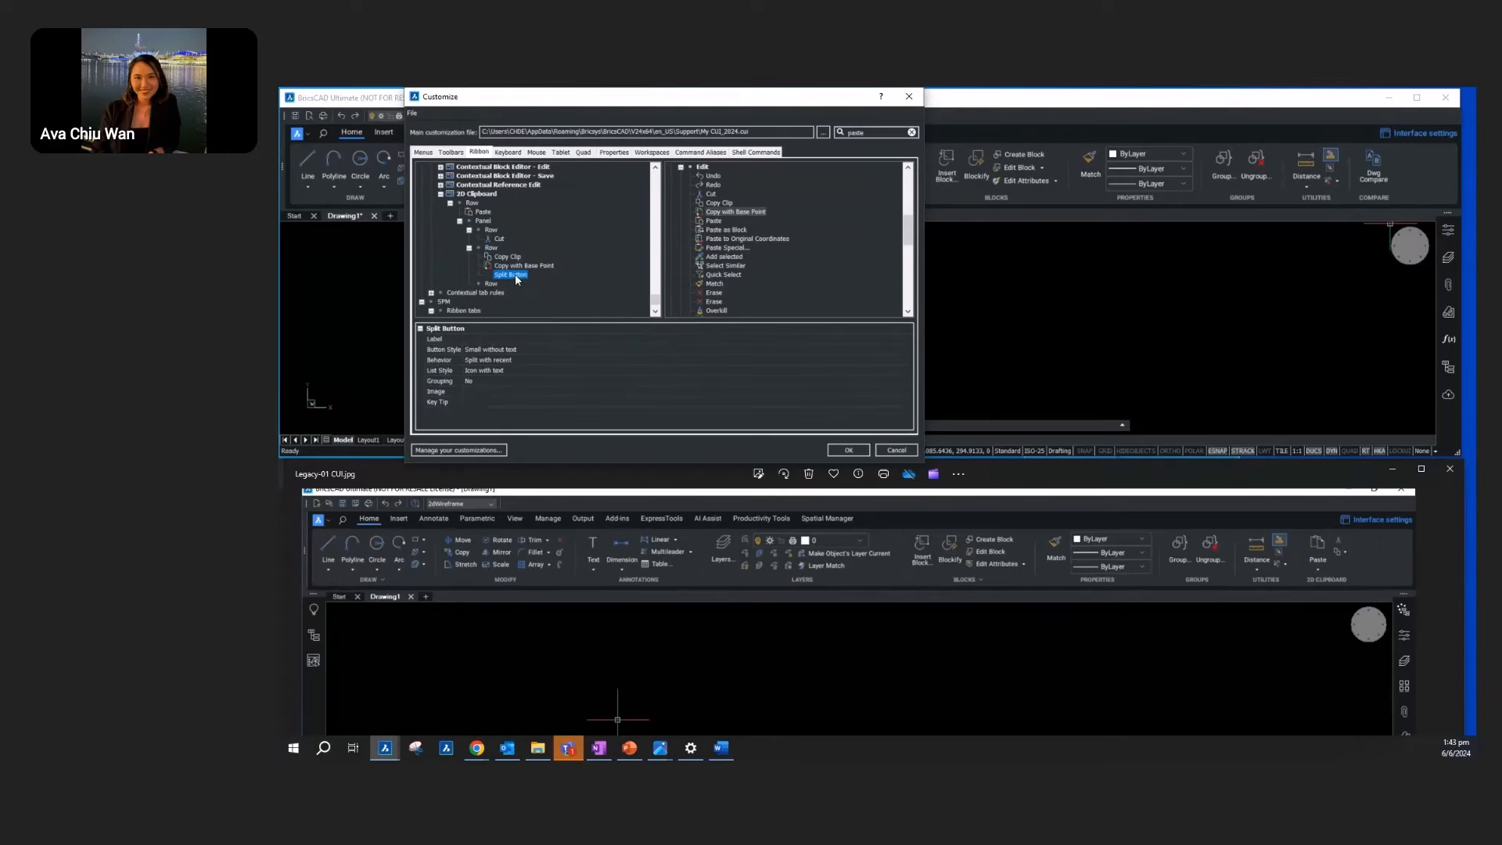
drag(499, 260, 511, 265)
Step: Try the Drop down behavior on the new split button and restore it to Split with recent
click(530, 359)
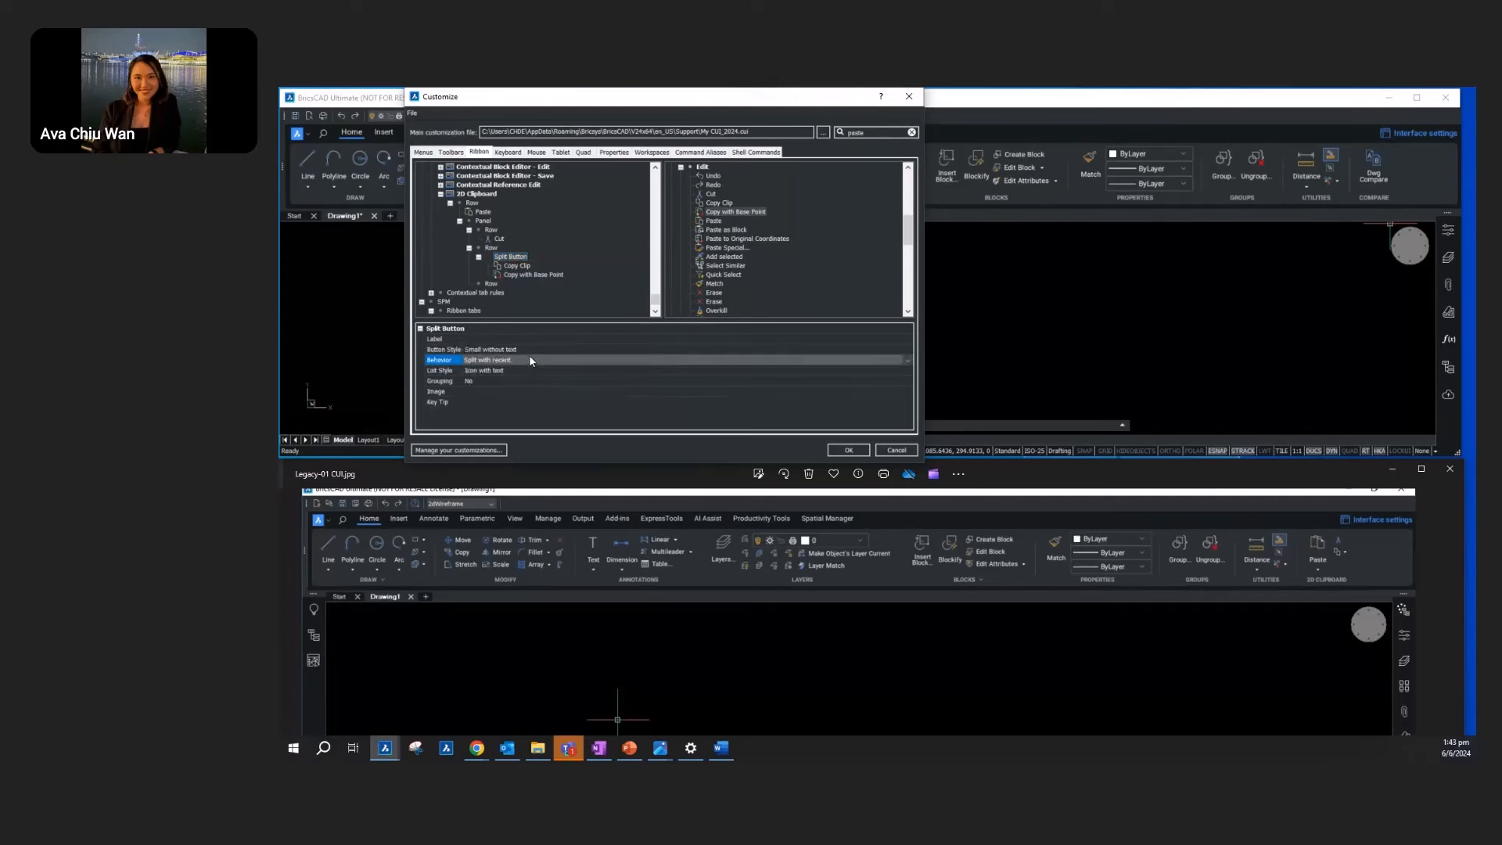
click(530, 359)
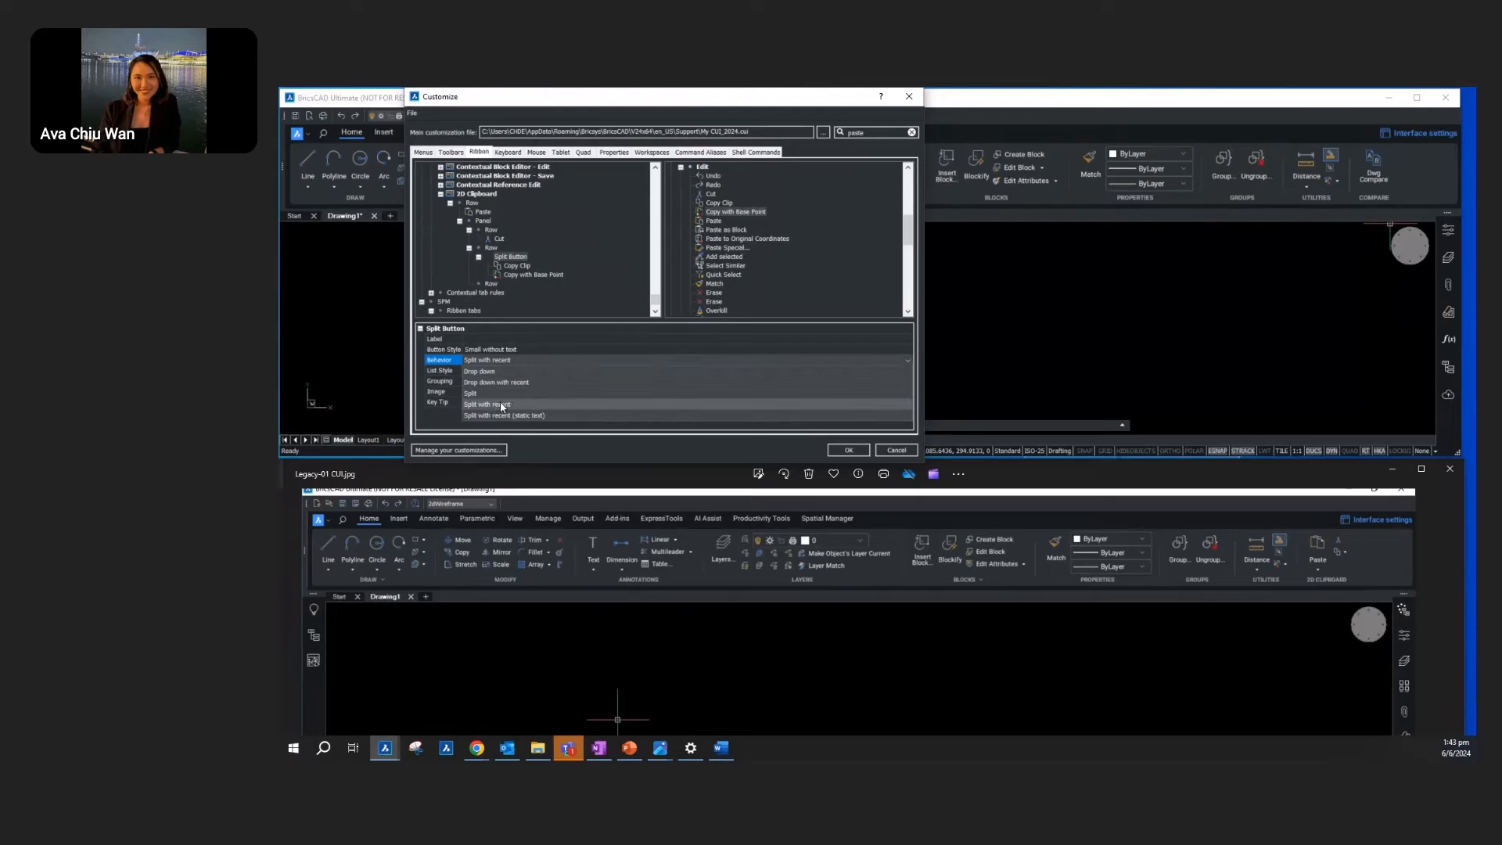
click(473, 371)
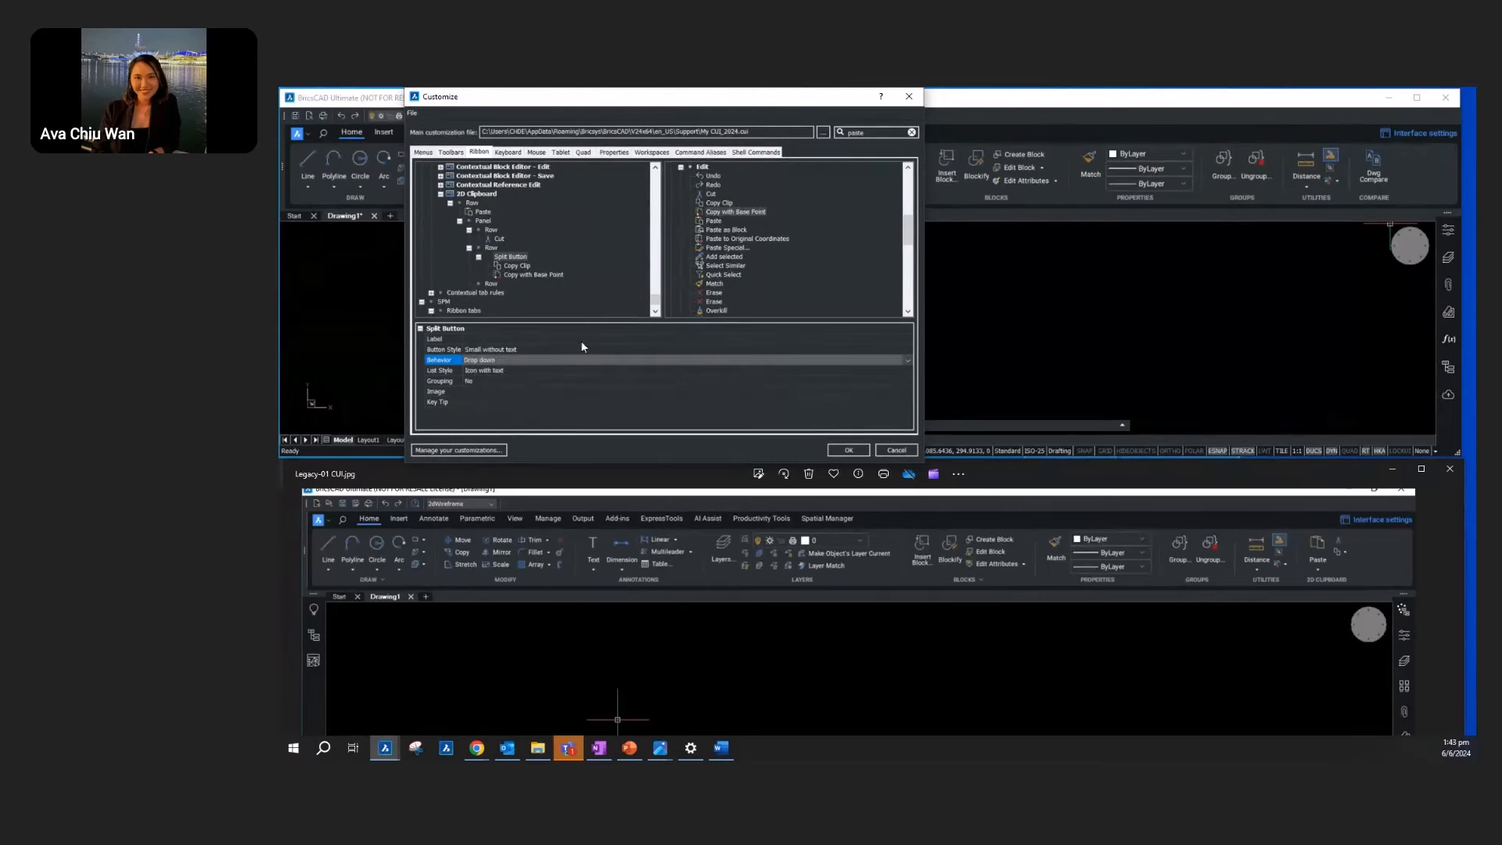
click(509, 361)
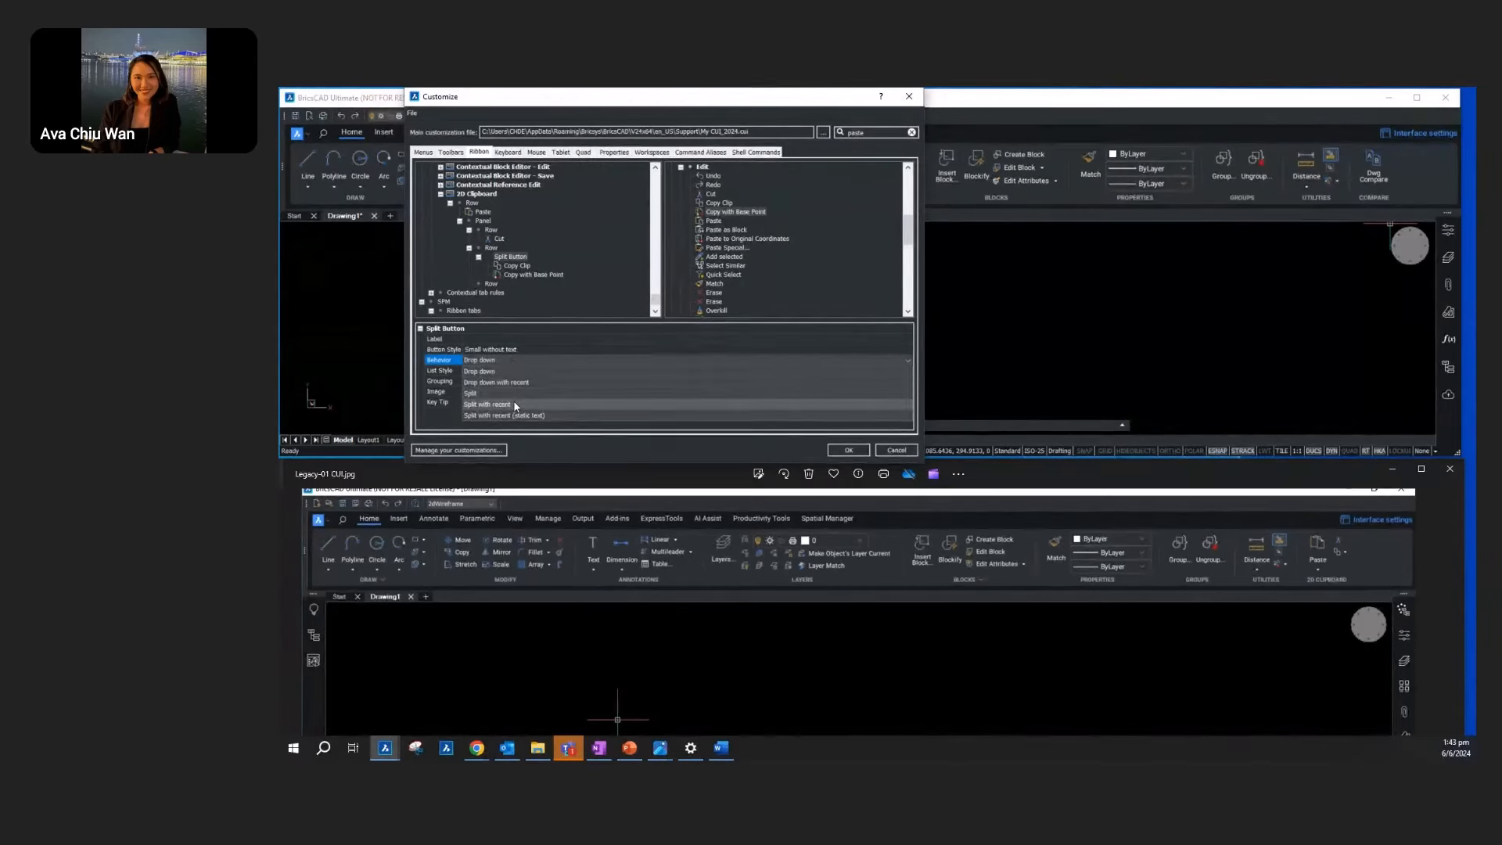
click(515, 405)
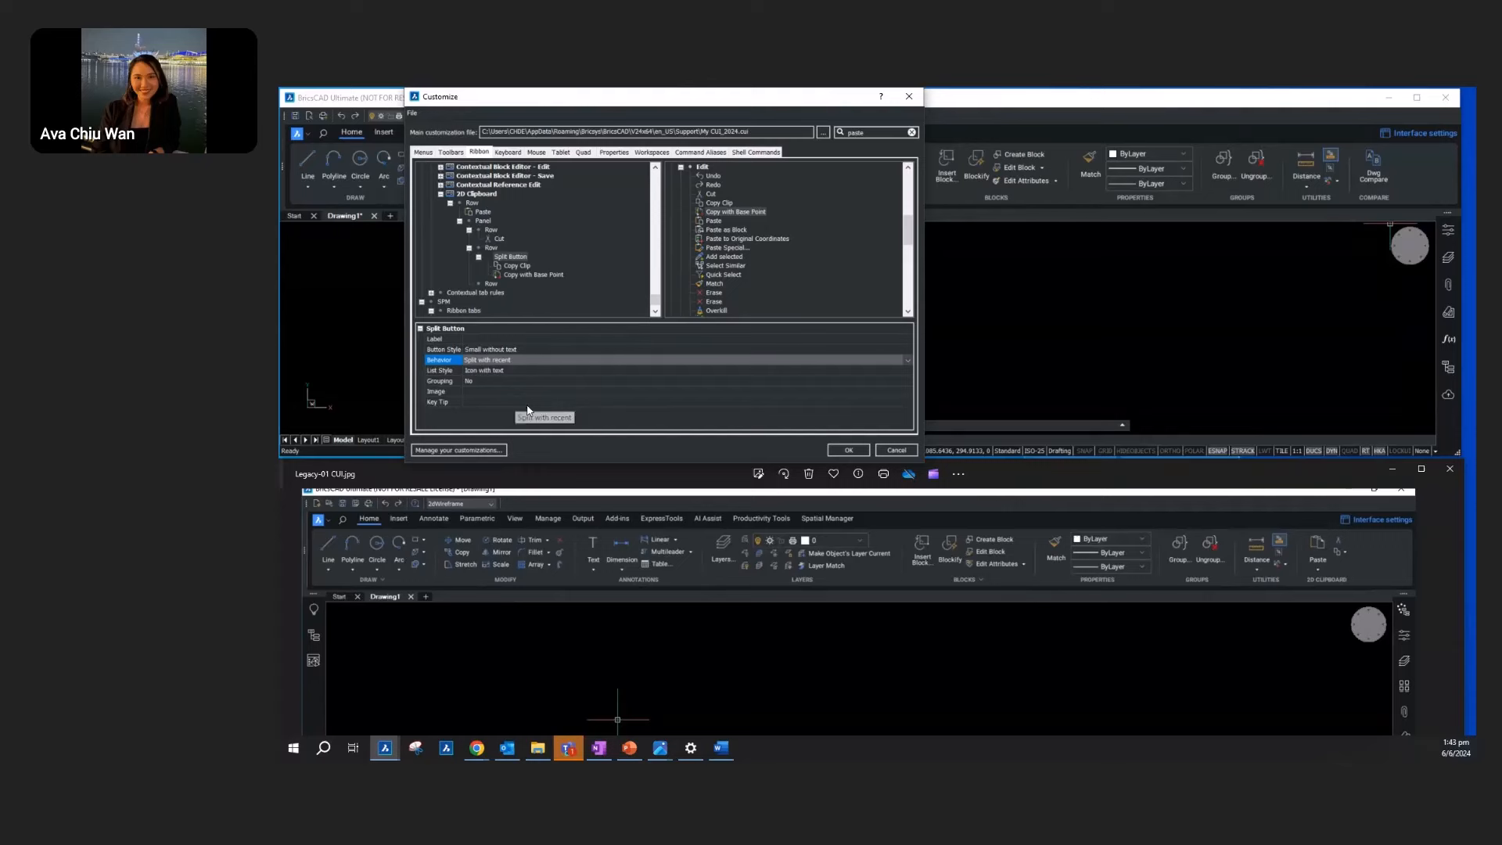
Step: Apply the panel changes, reopen the interface customization and append the 2D Clipboard panel to the 2D Home ribbon tab, applying that too
click(852, 452)
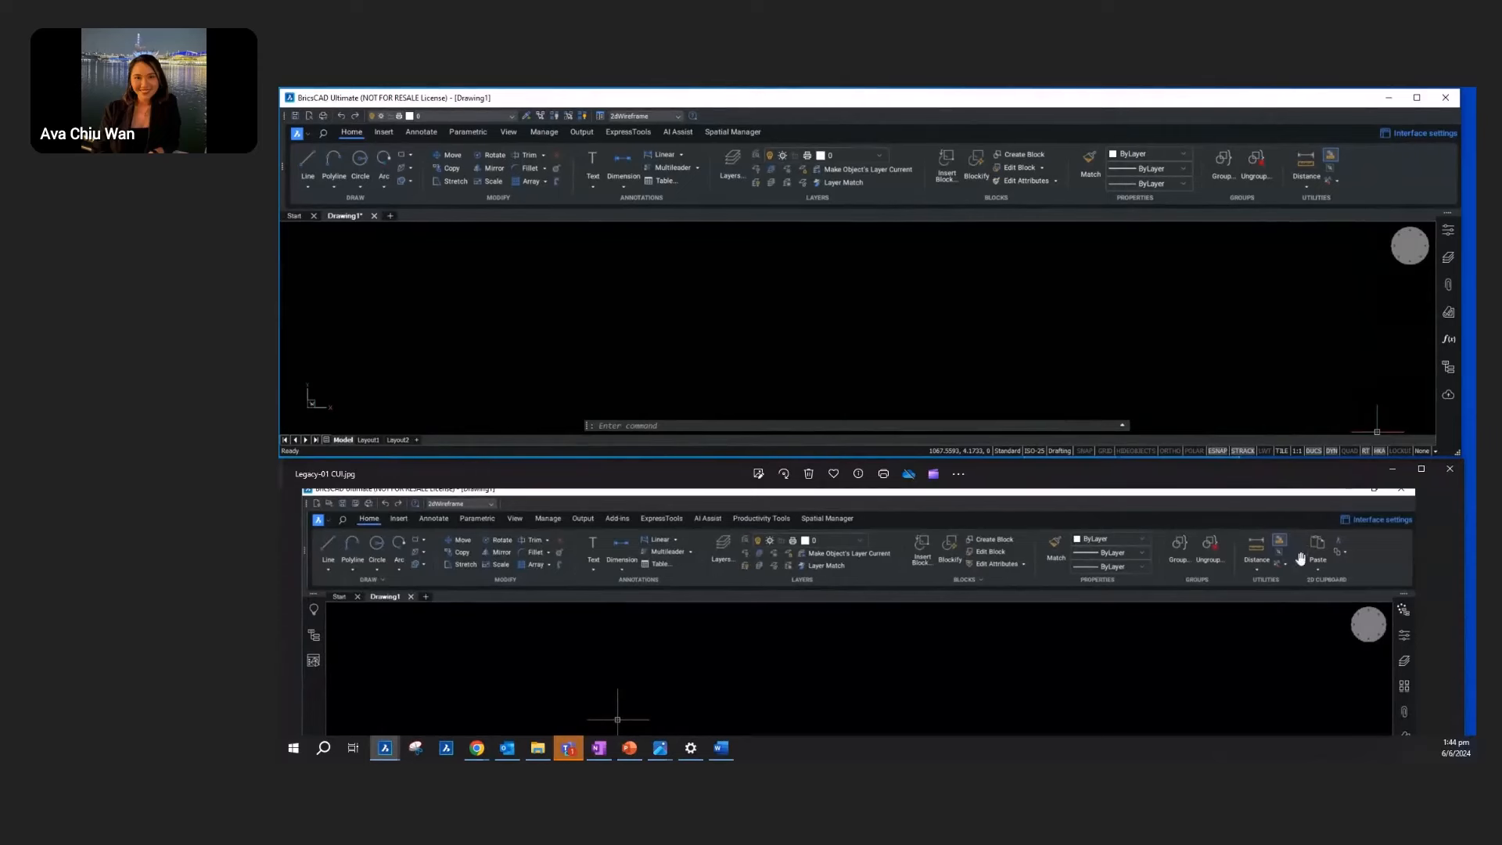
right_click(1374, 184)
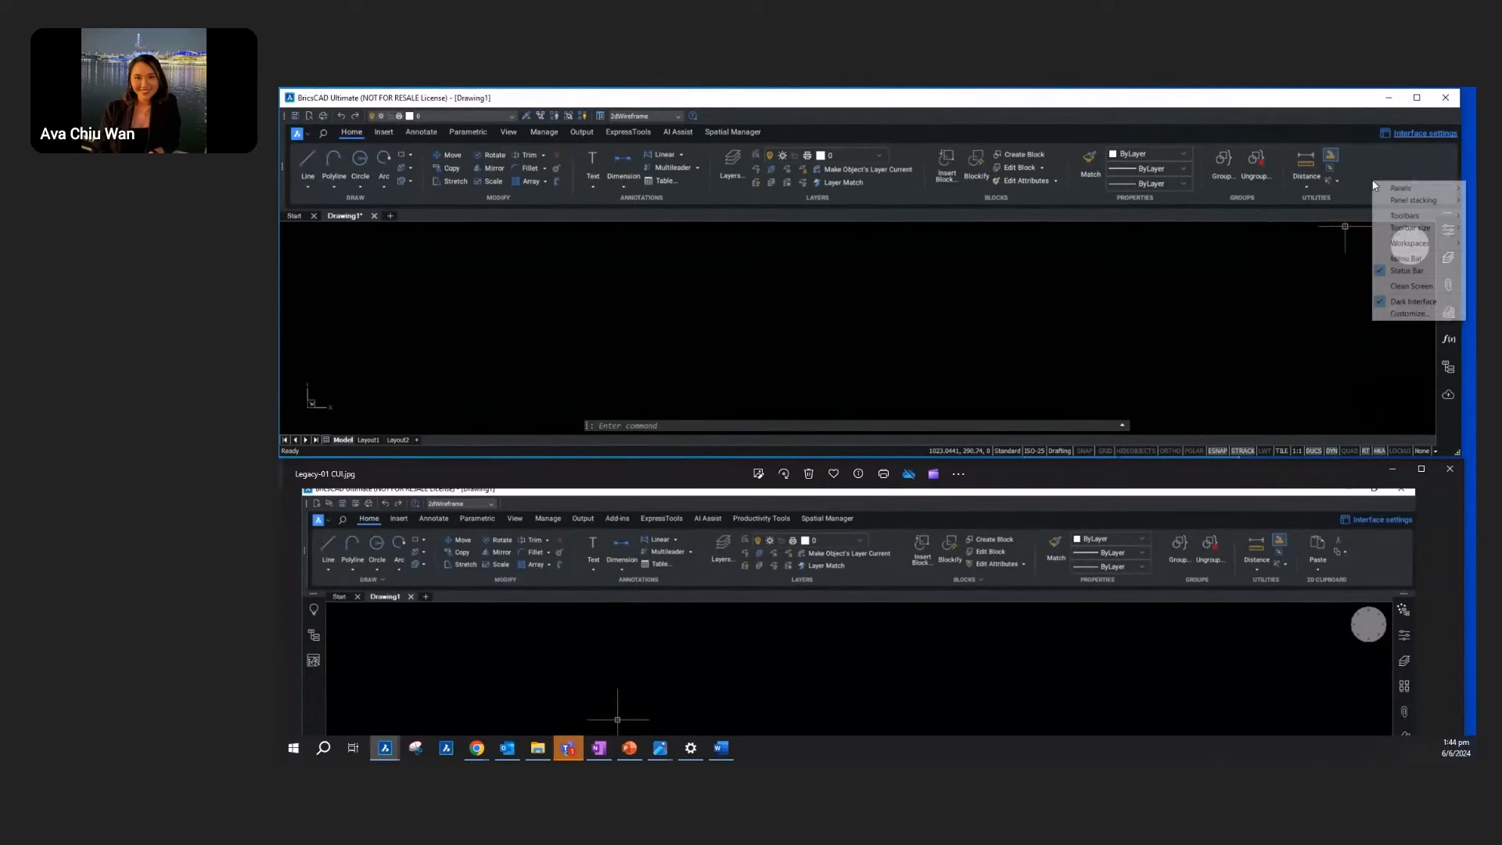
click(1400, 313)
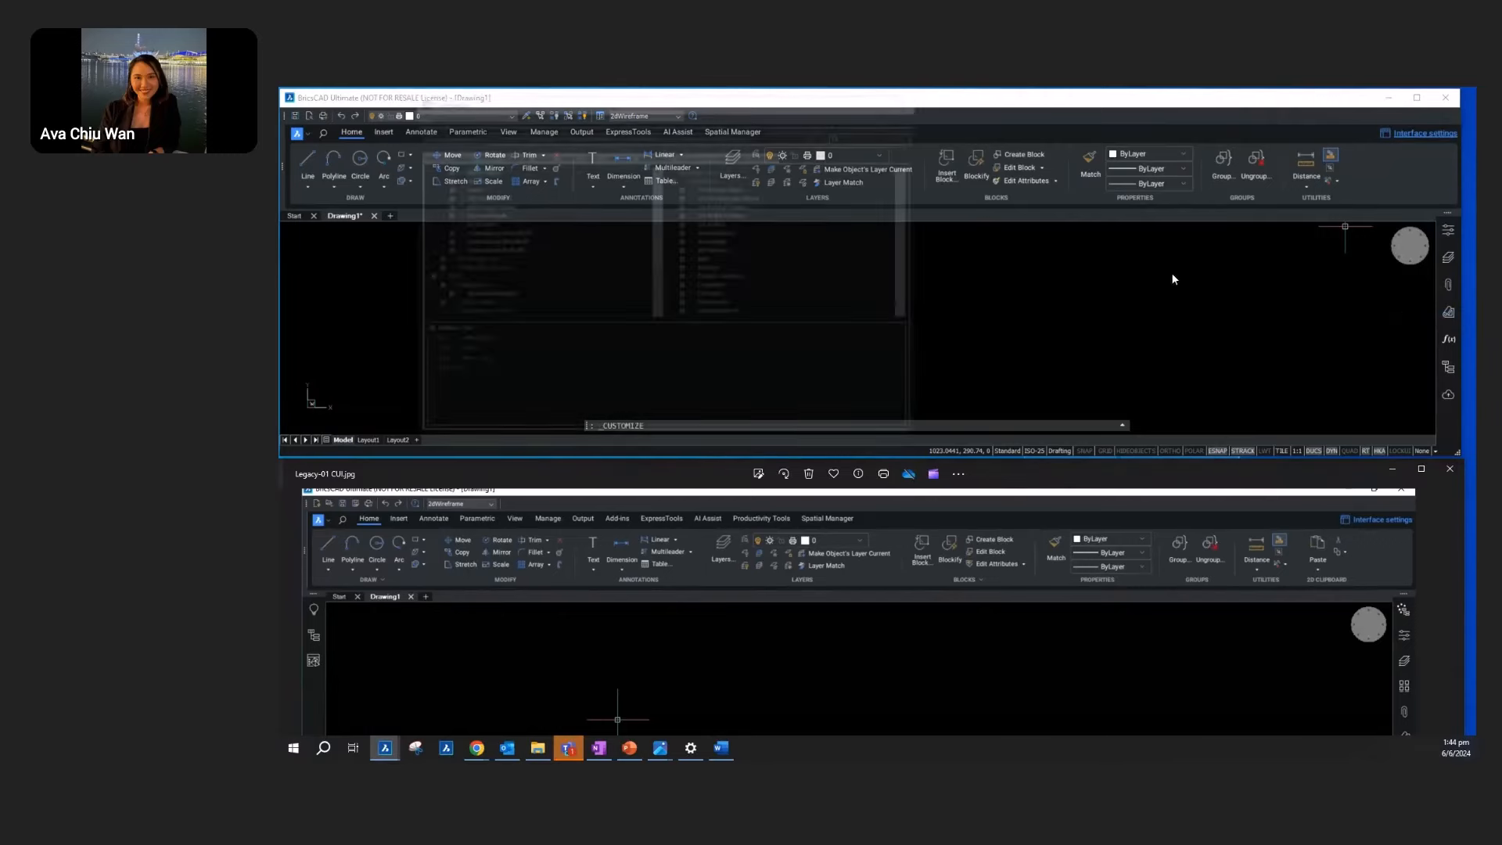
drag(652, 199, 653, 174)
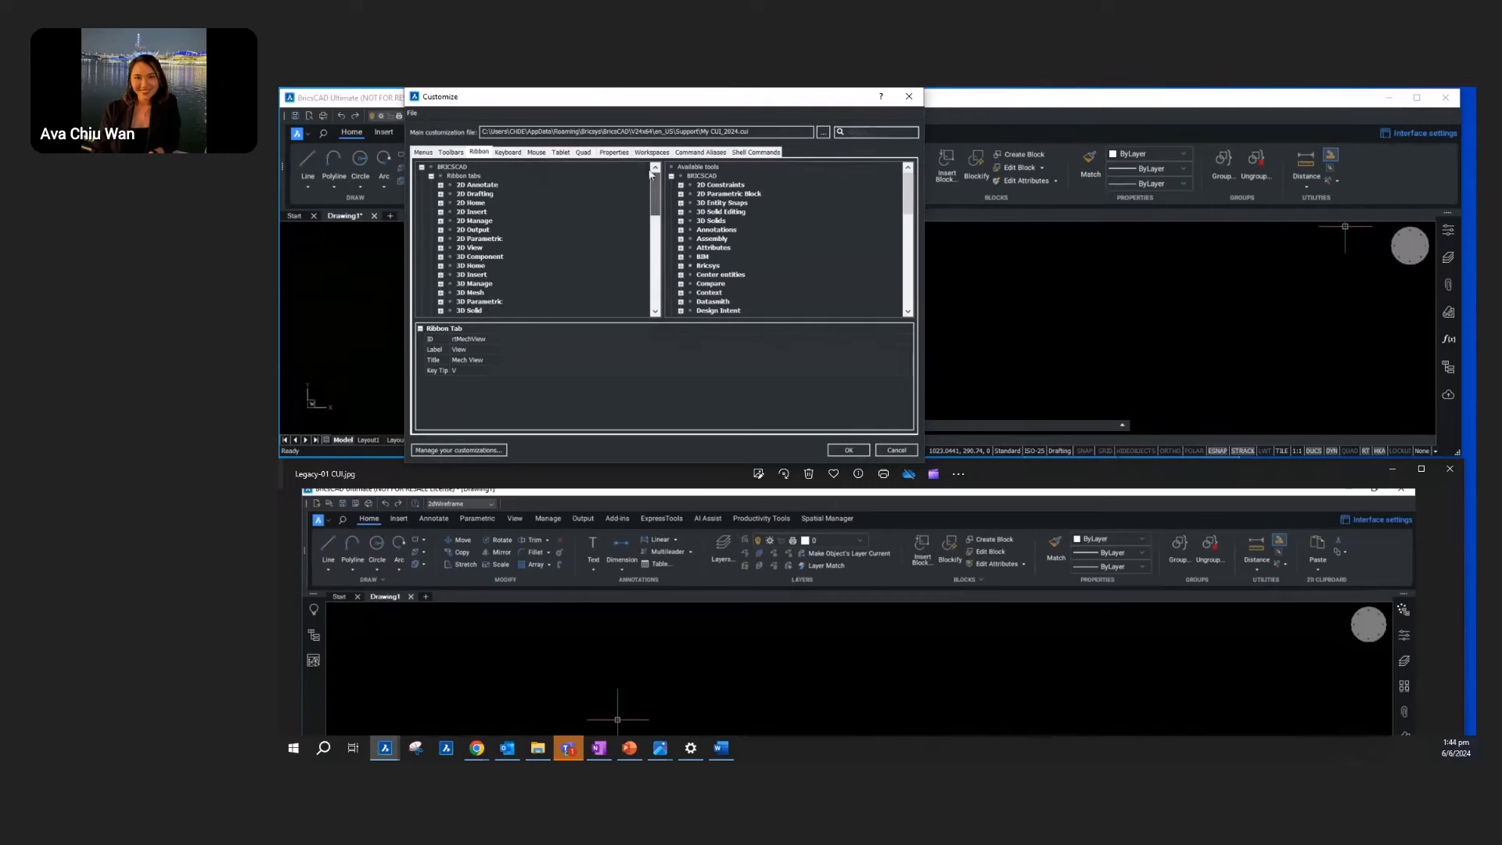
click(441, 202)
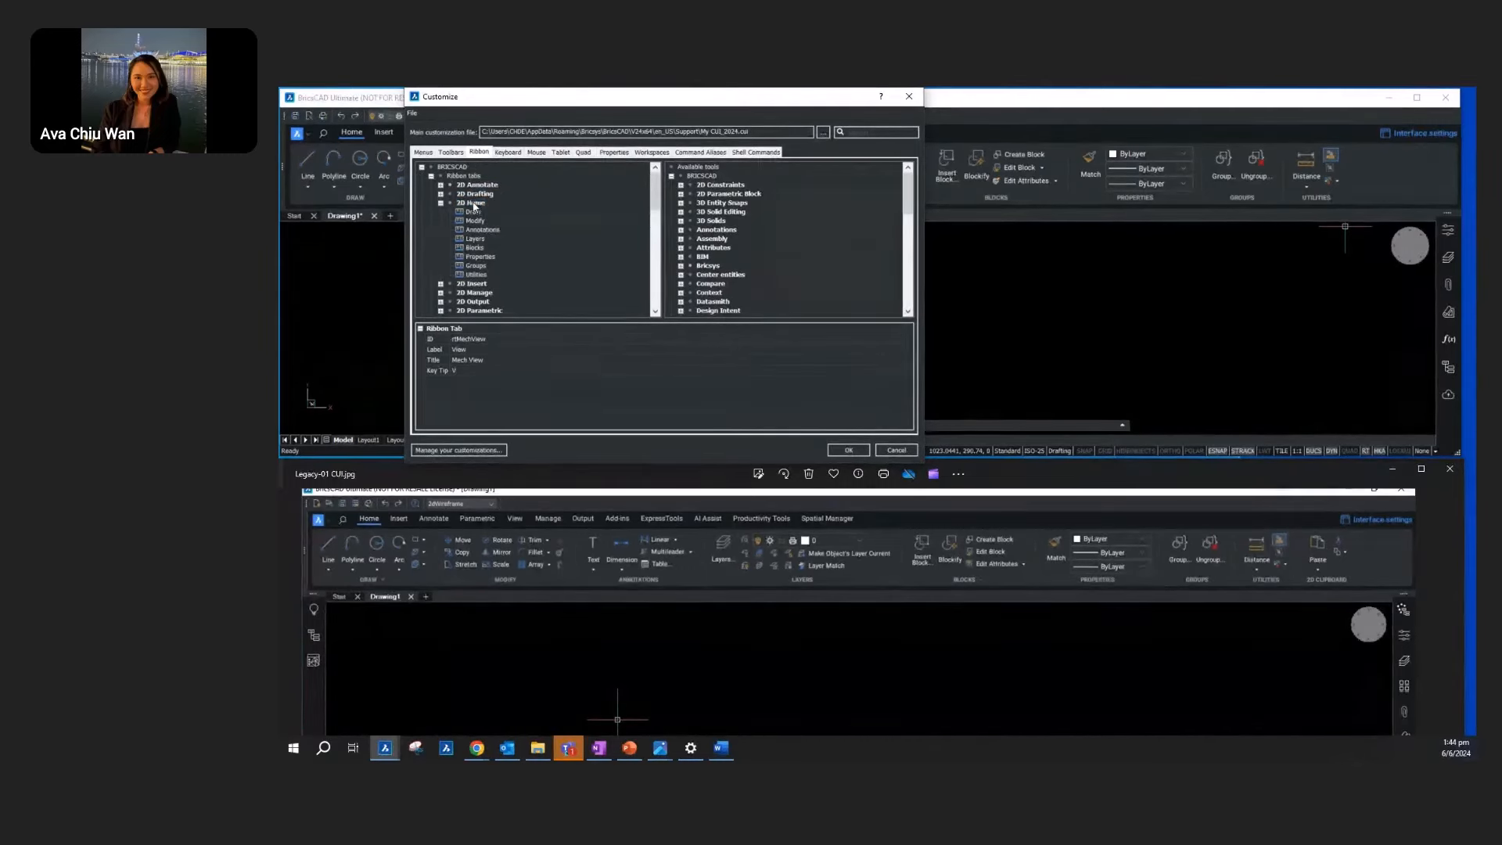
right_click(471, 202)
click(515, 238)
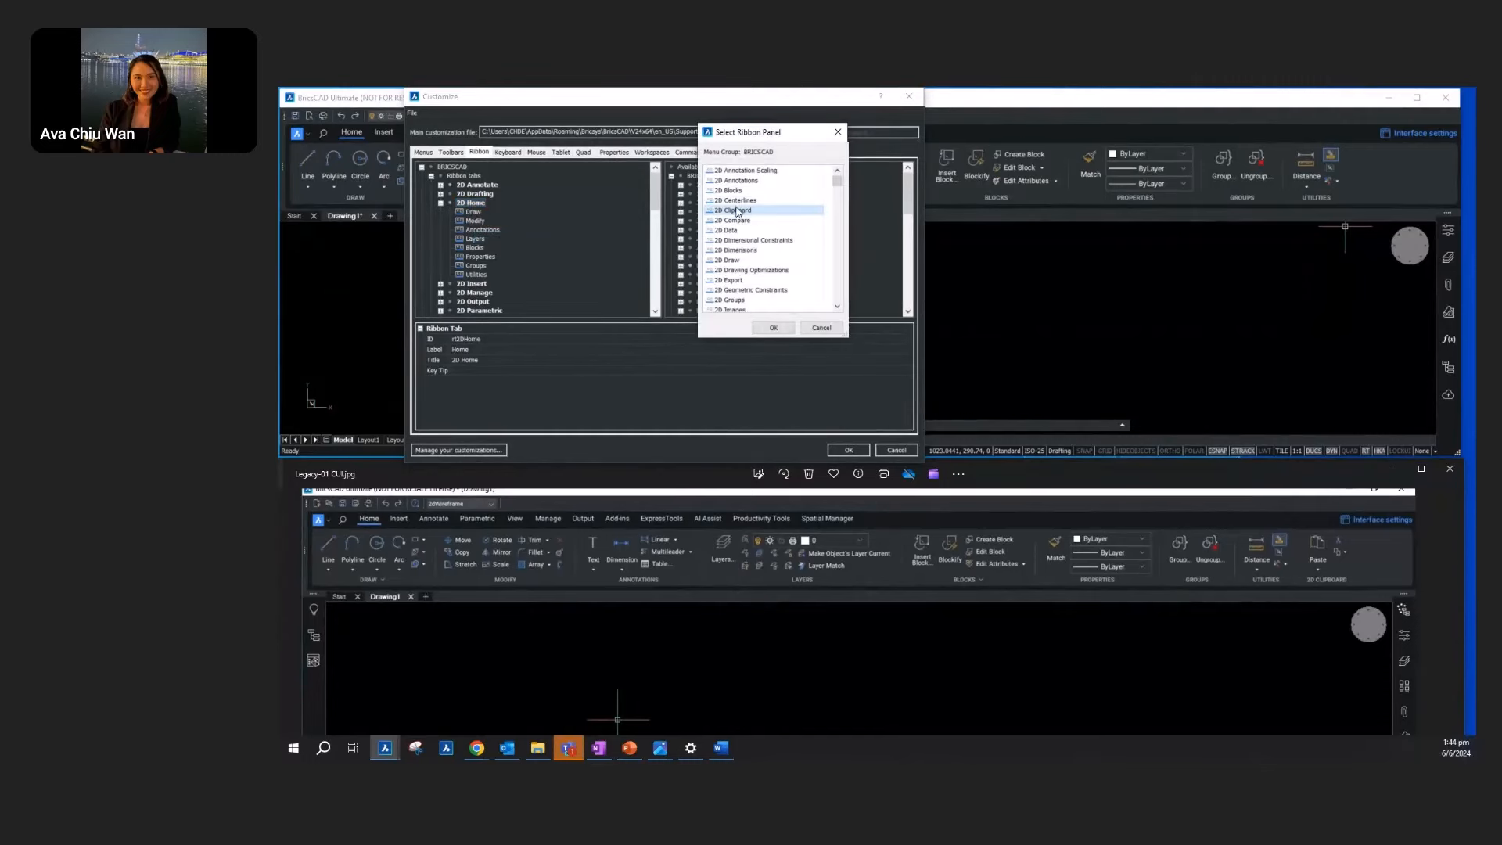
click(775, 330)
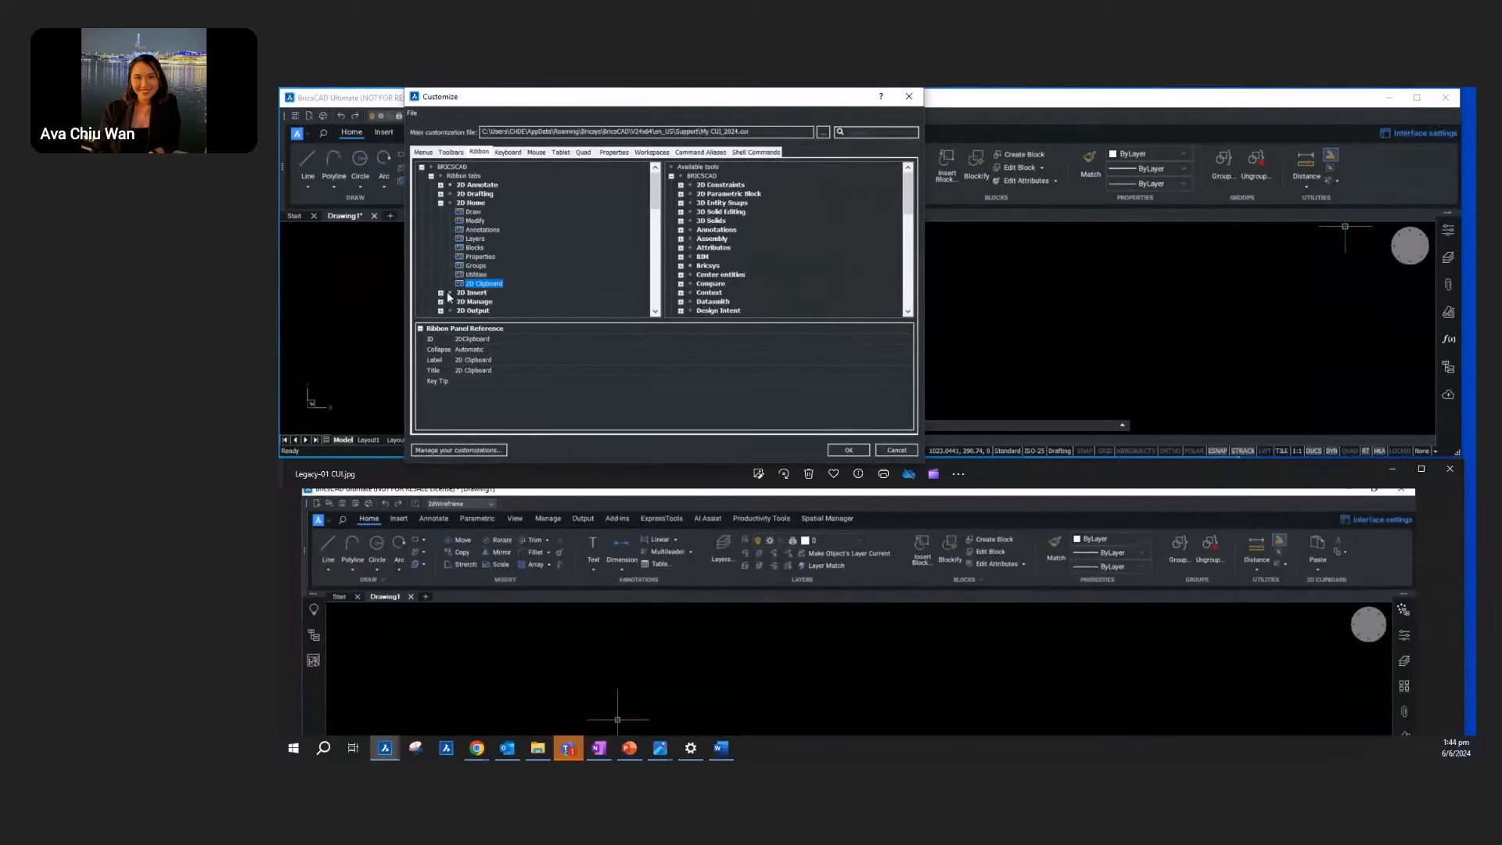
click(849, 451)
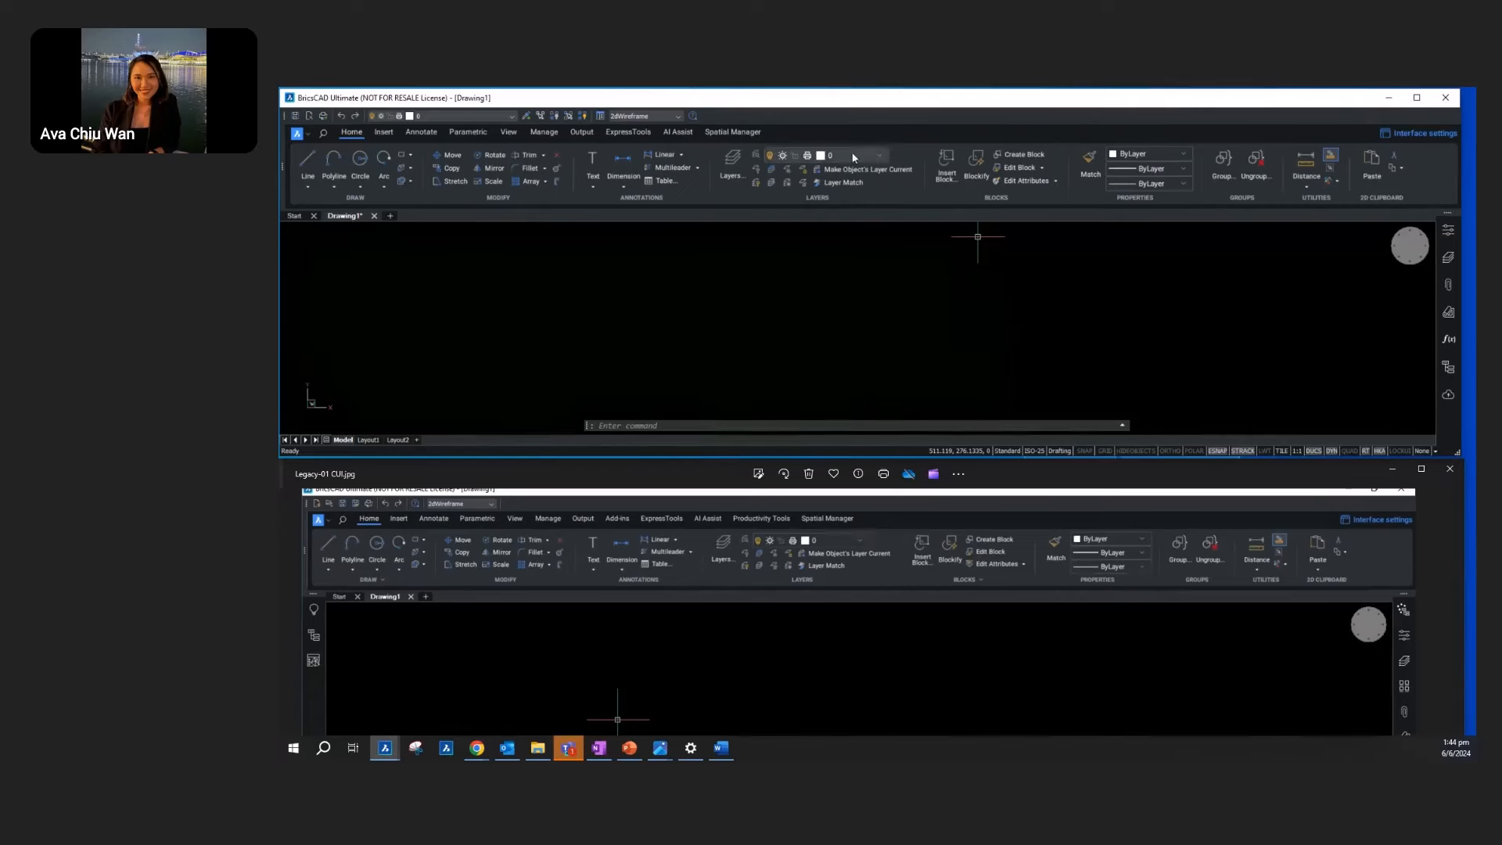
Step: Reopen the interface customization and show the start of the ribbon tabs list, with the dialog moved aside
right_click(912, 135)
click(950, 269)
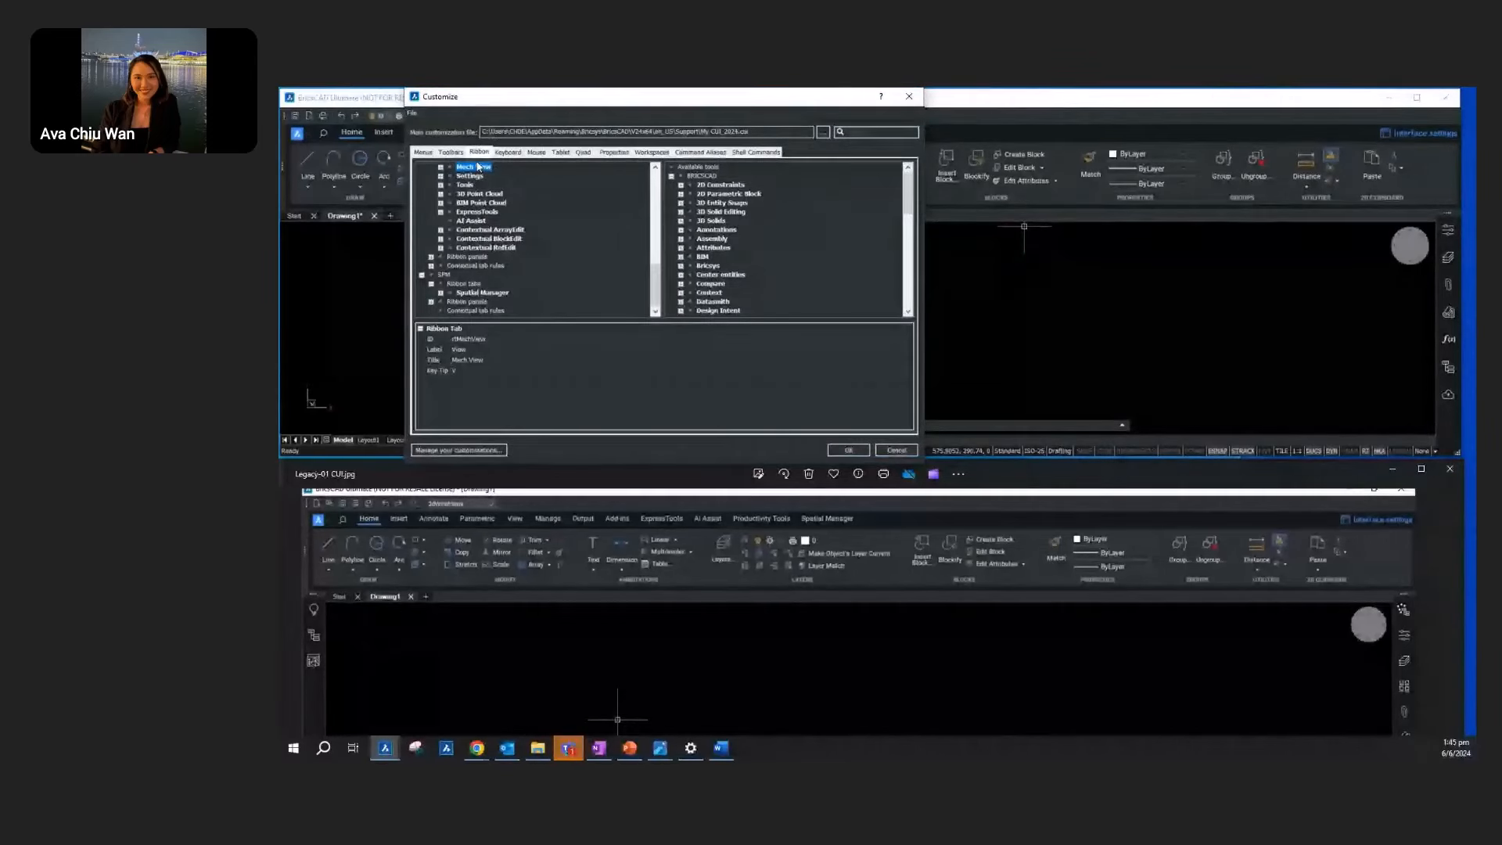
drag(657, 277, 658, 184)
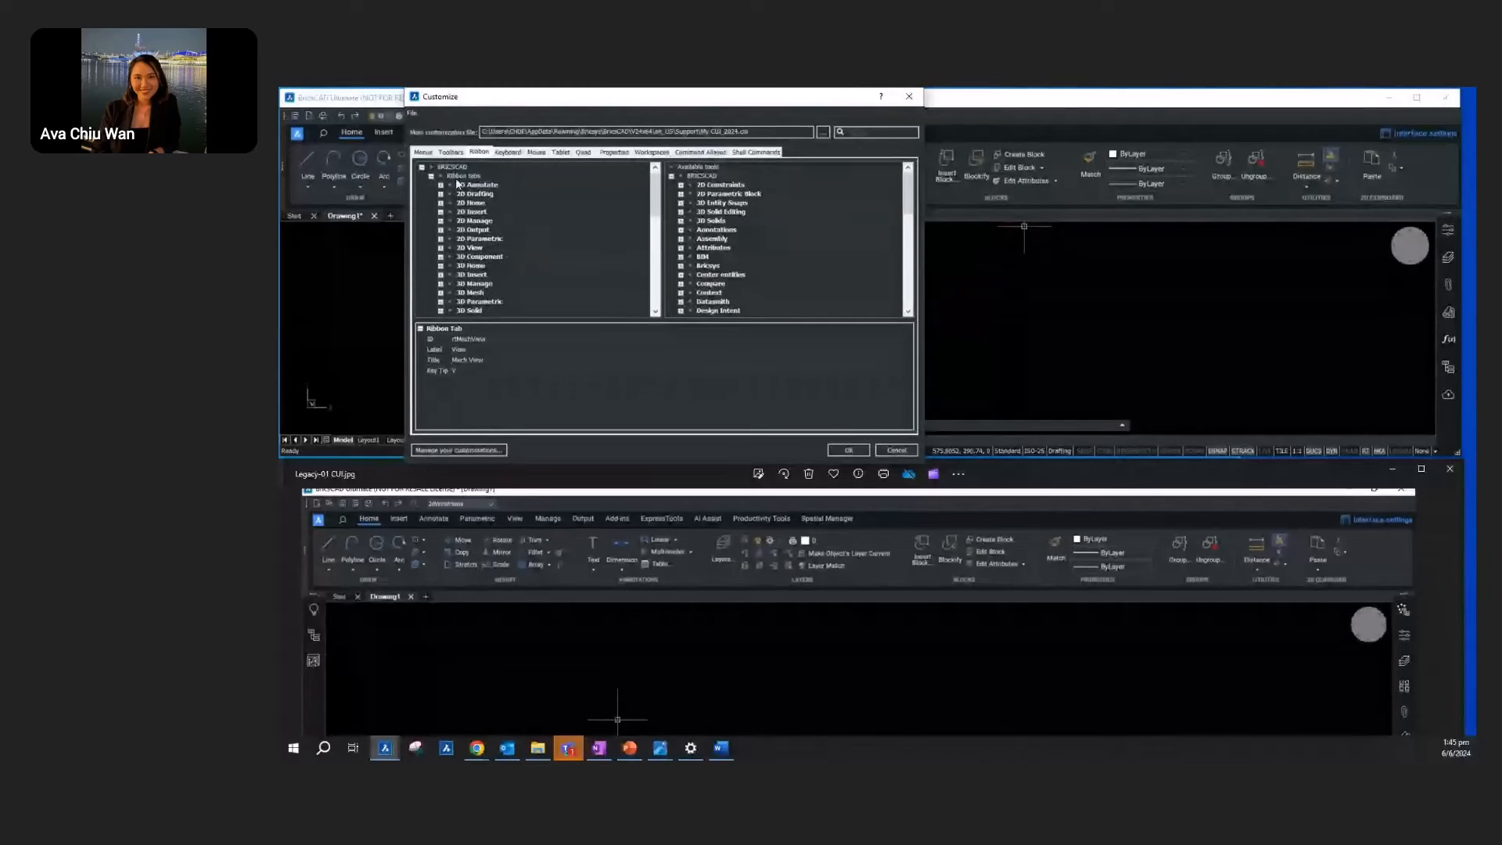
scroll(468, 199, down, 1)
scroll(468, 199, up, 1)
drag(574, 100, 744, 101)
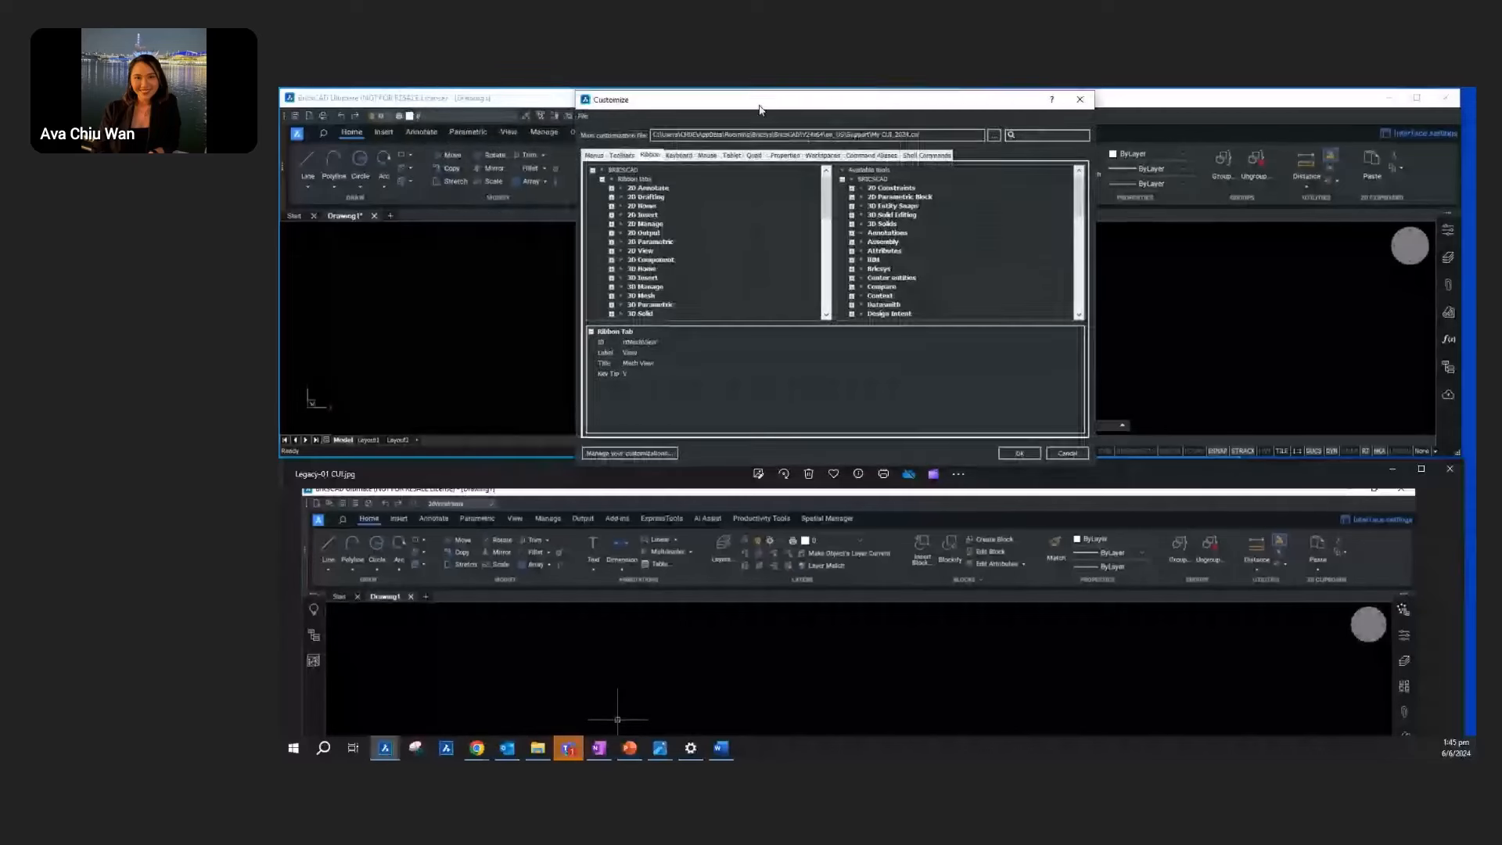
click(823, 155)
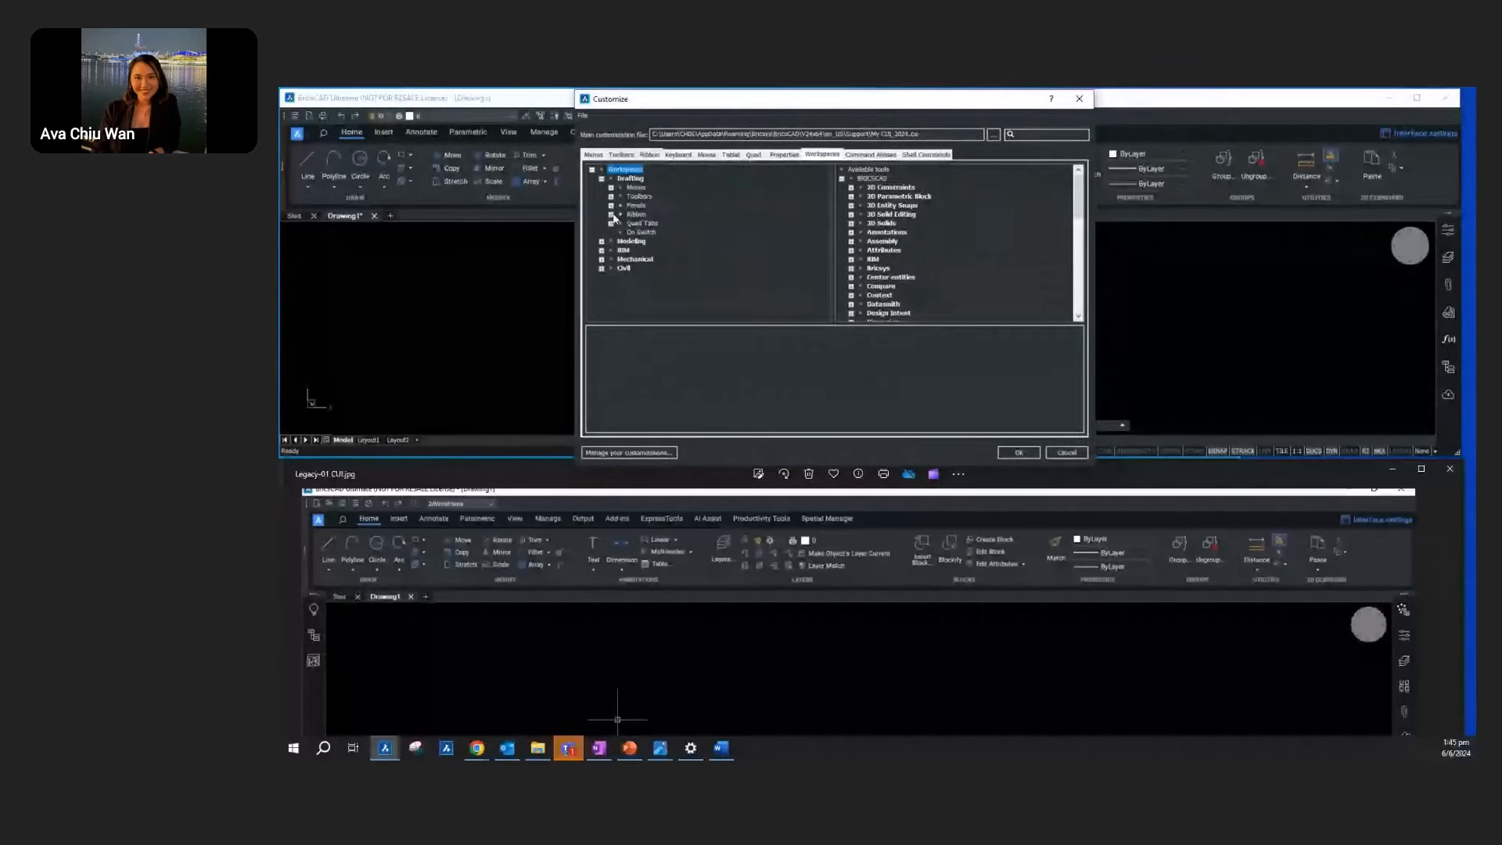
click(611, 215)
right_click(636, 215)
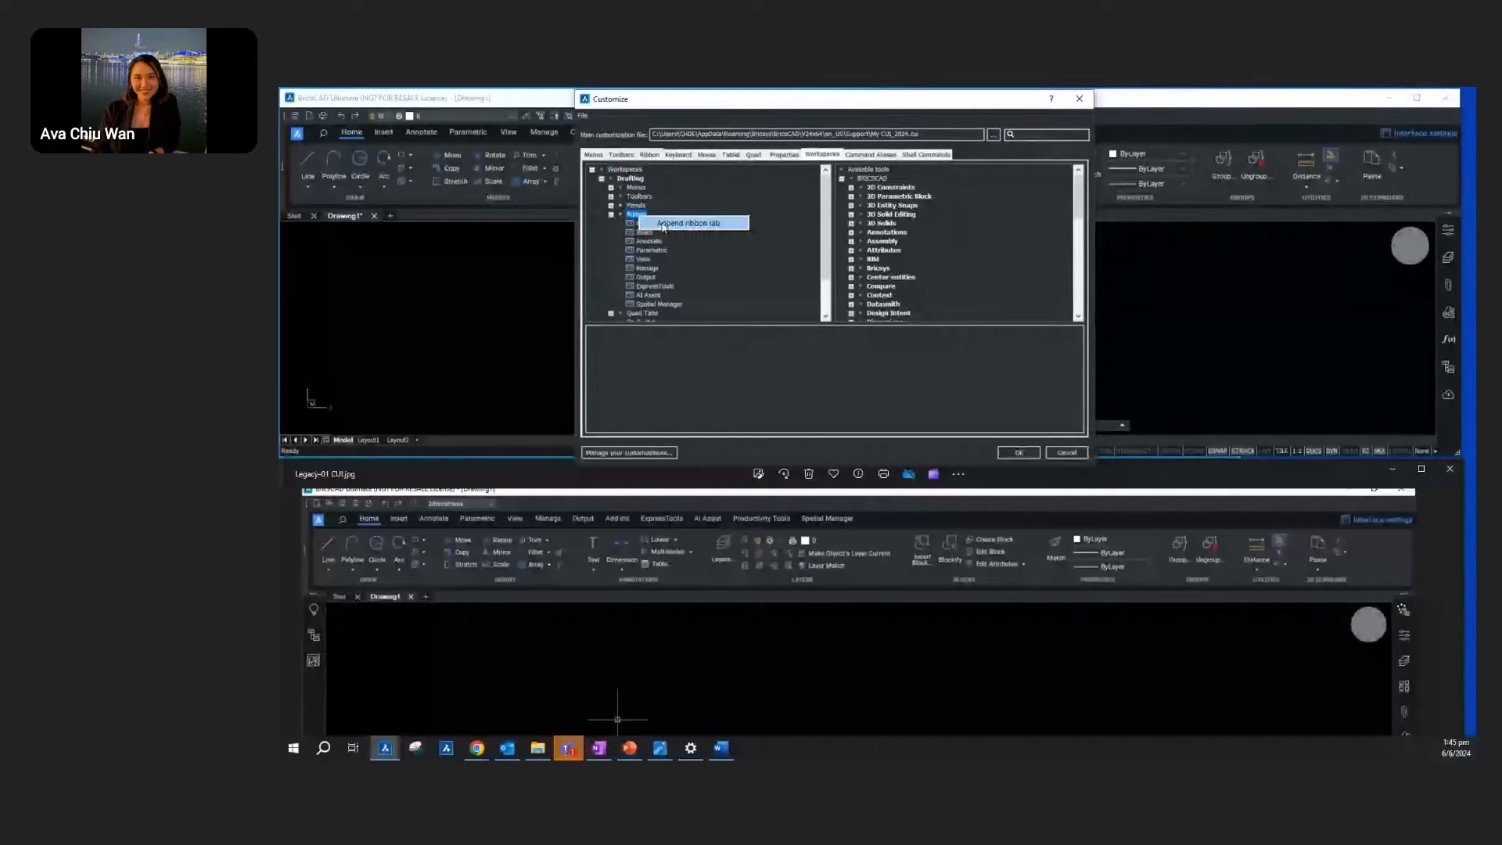
click(673, 225)
drag(1395, 190, 892, 143)
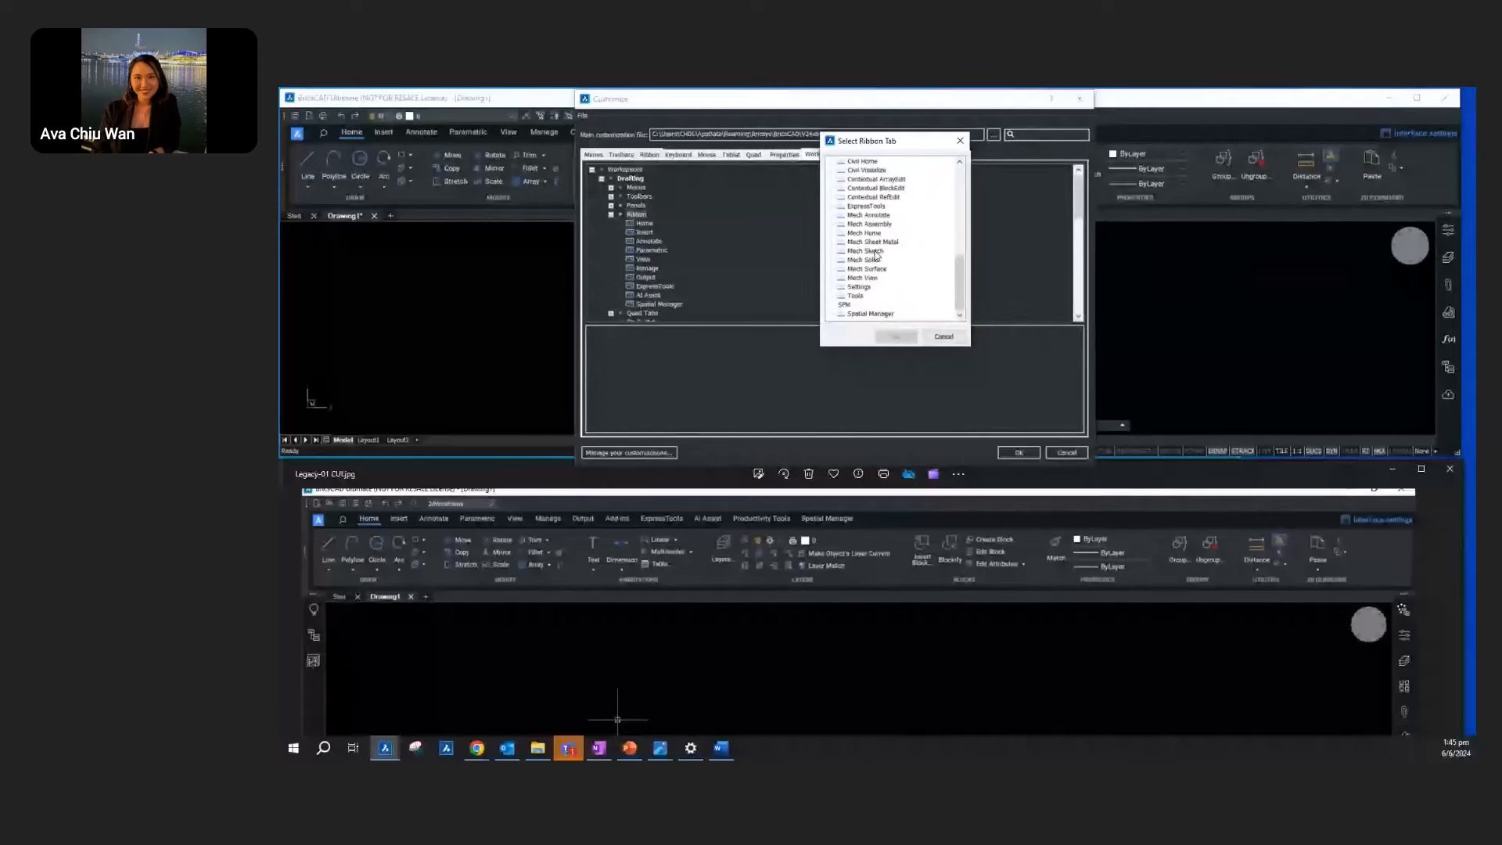
click(944, 337)
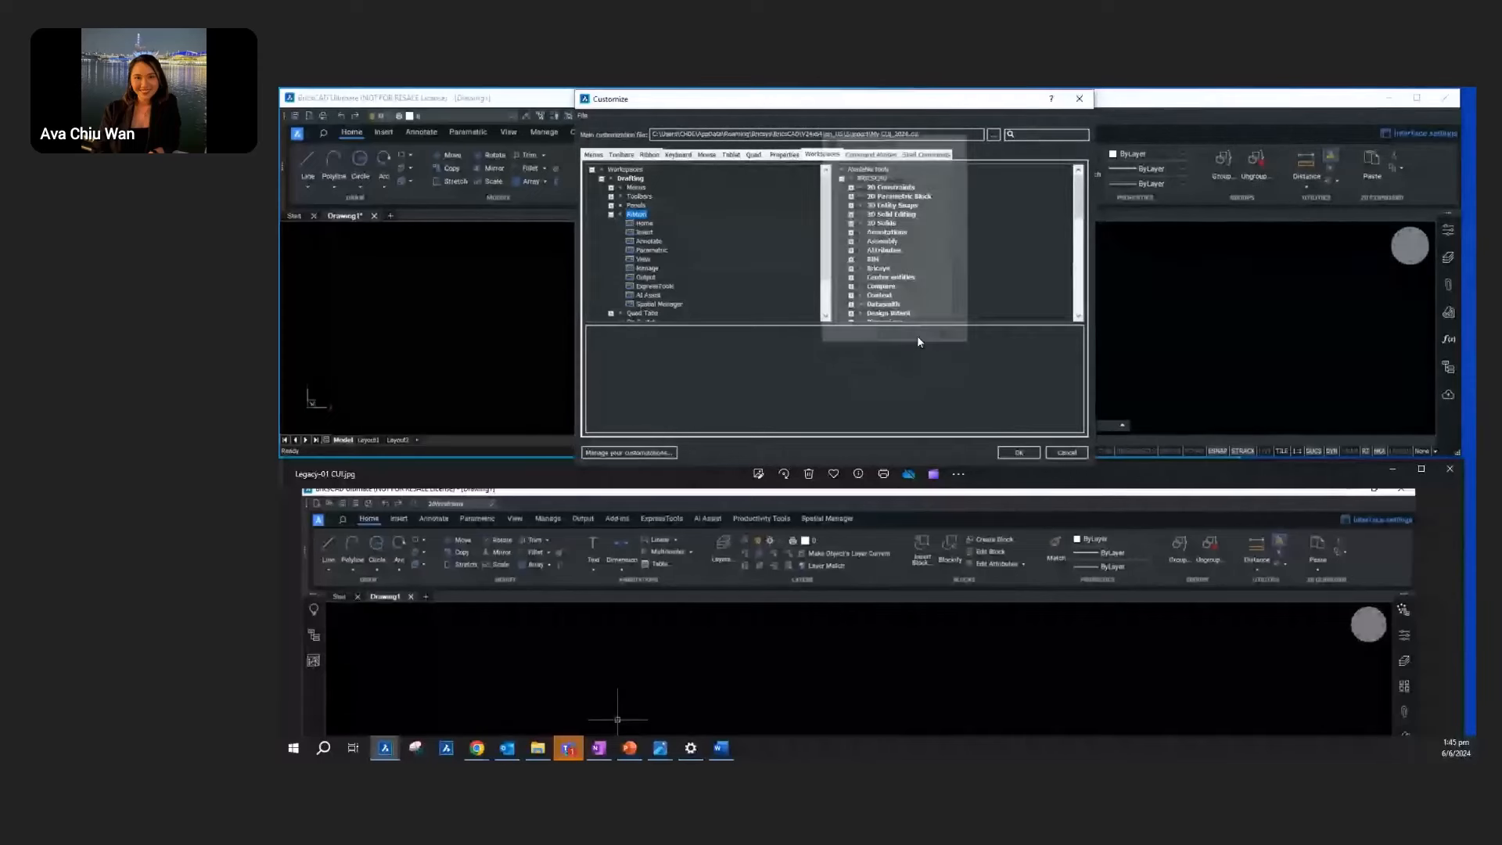
Step: Add a ribbon tab to the BRICSCAD group with label, title and ID all set to Project_01
click(649, 155)
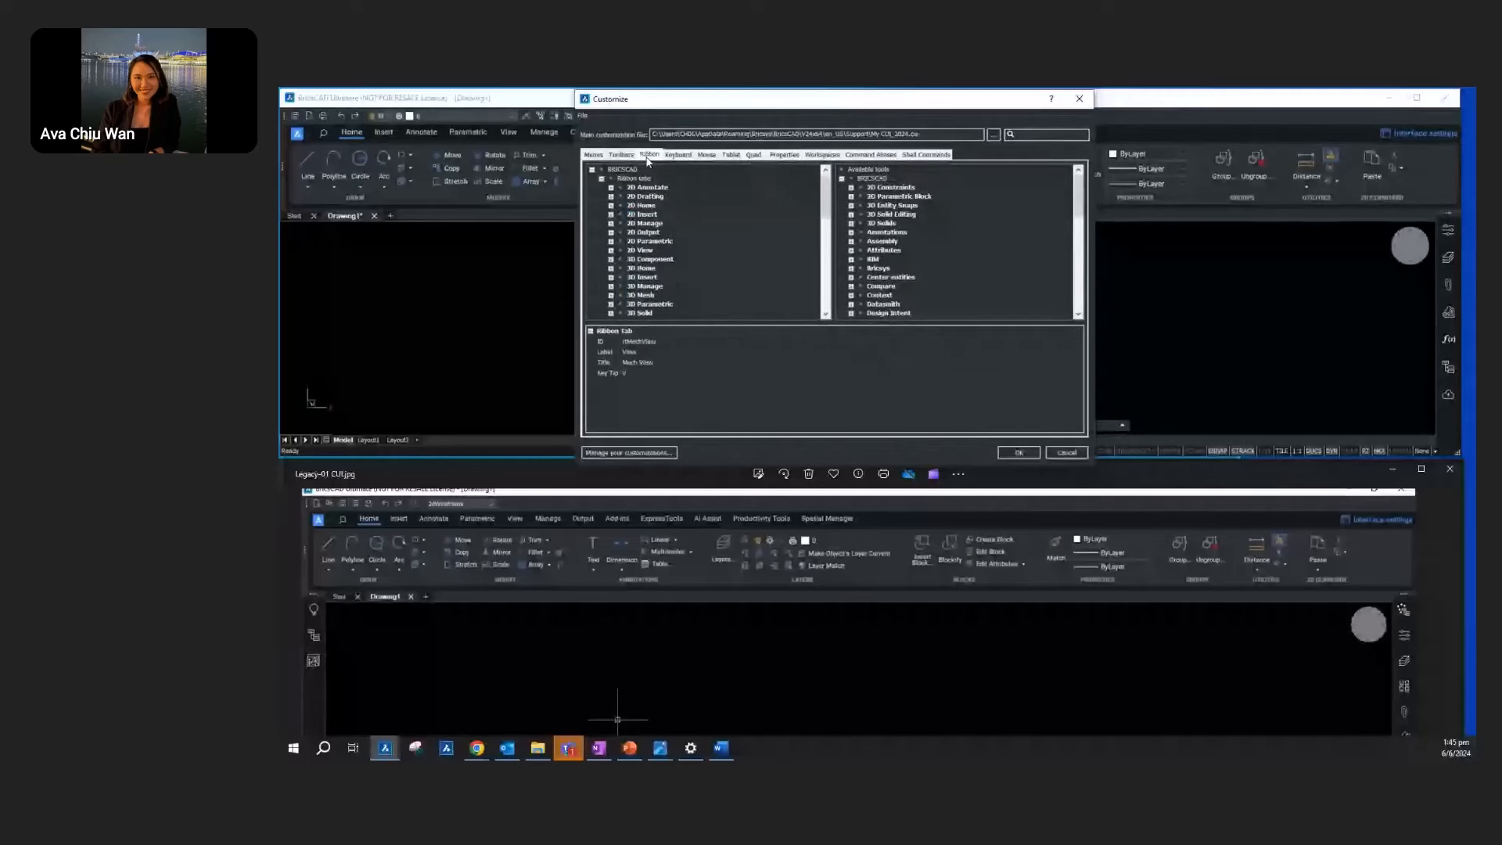
right_click(633, 179)
click(661, 186)
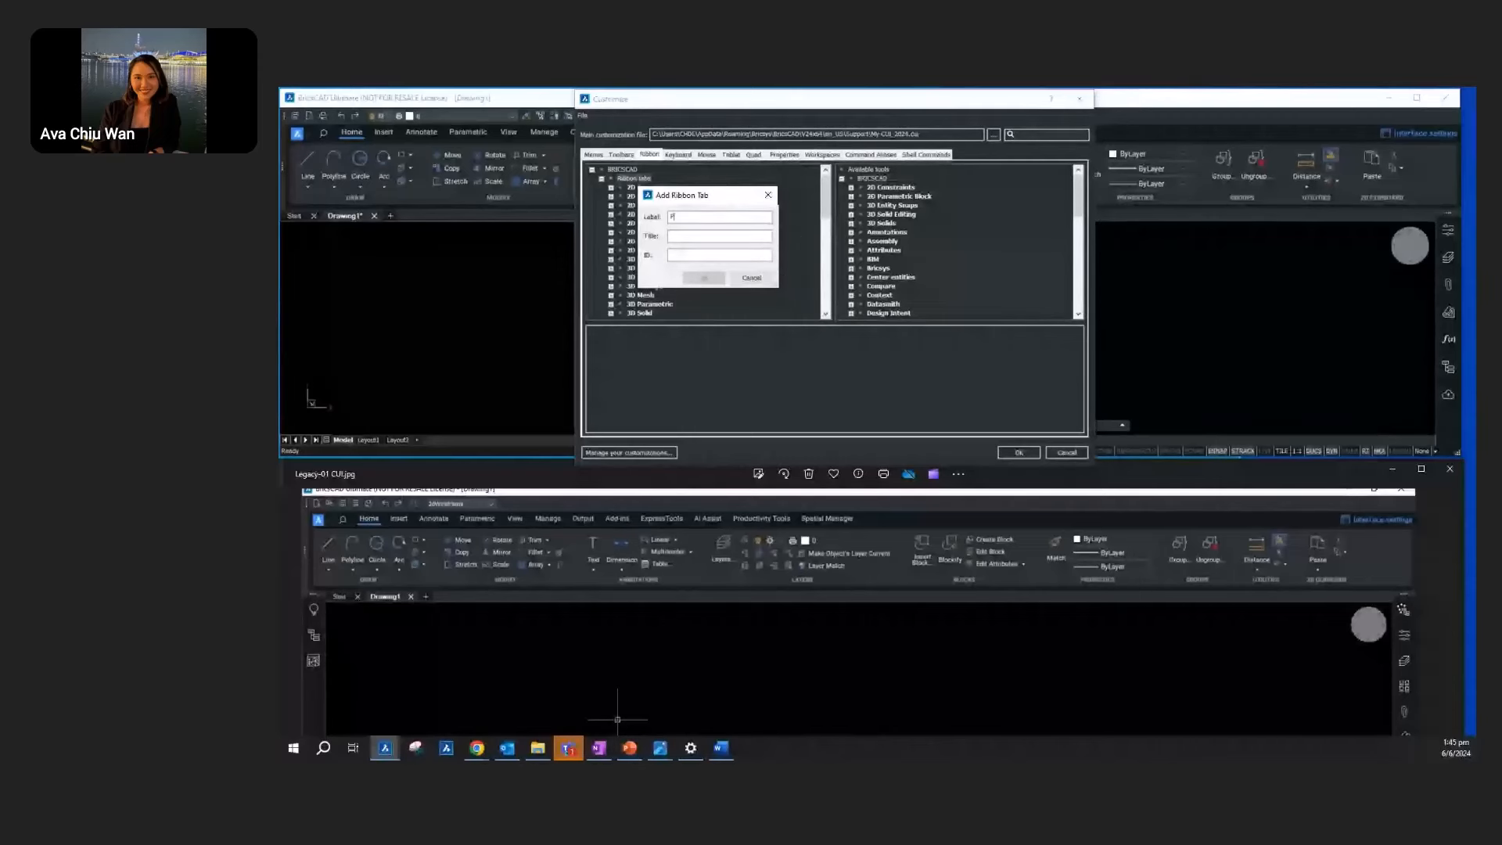
text(Project_01)
key(ctrl+a)
key(ctrl+c)
click(682, 237)
key(ctrl+v)
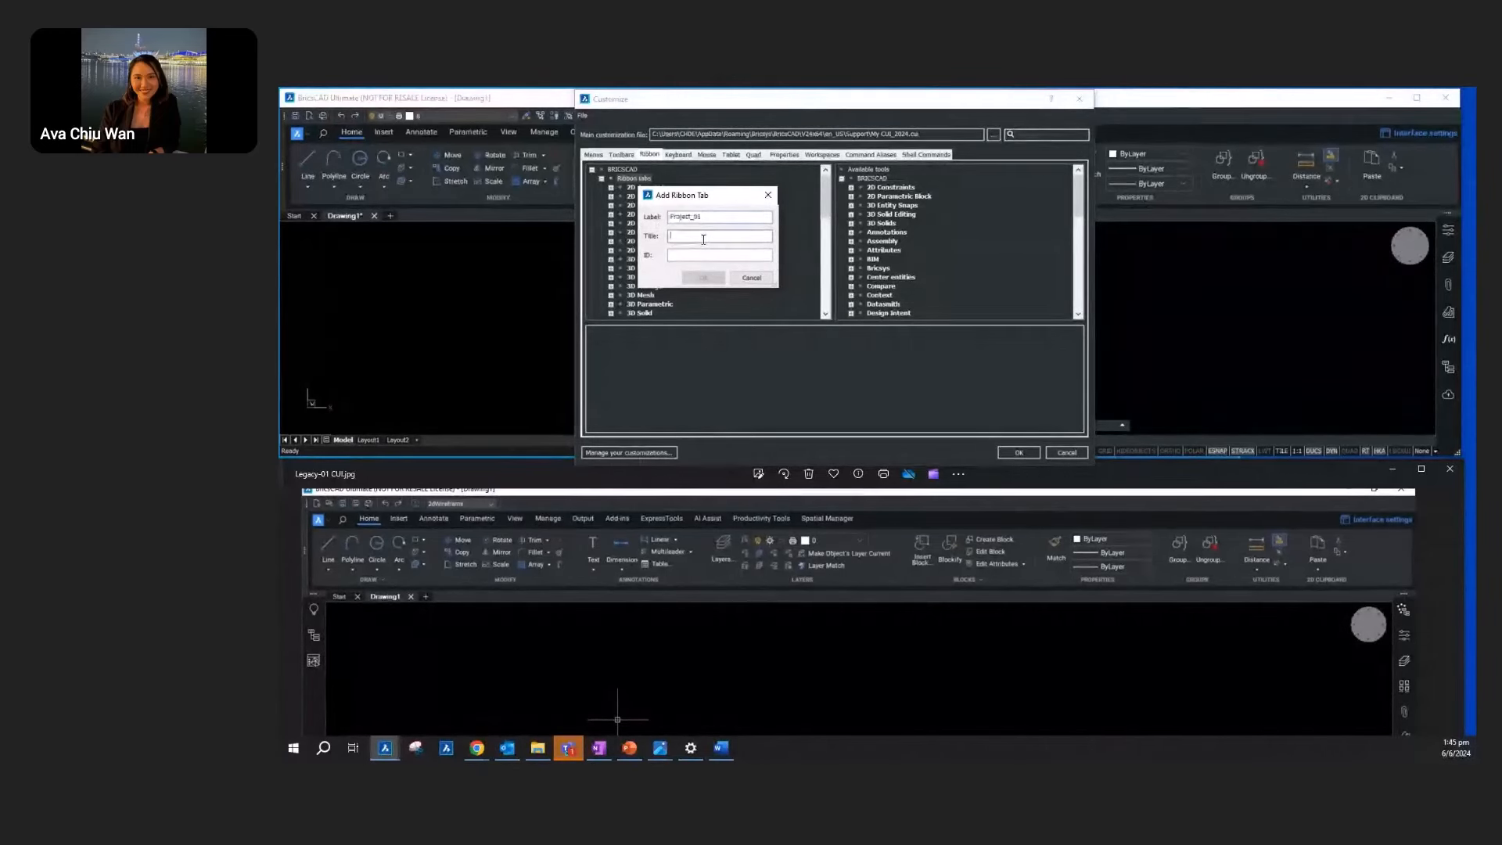
click(708, 256)
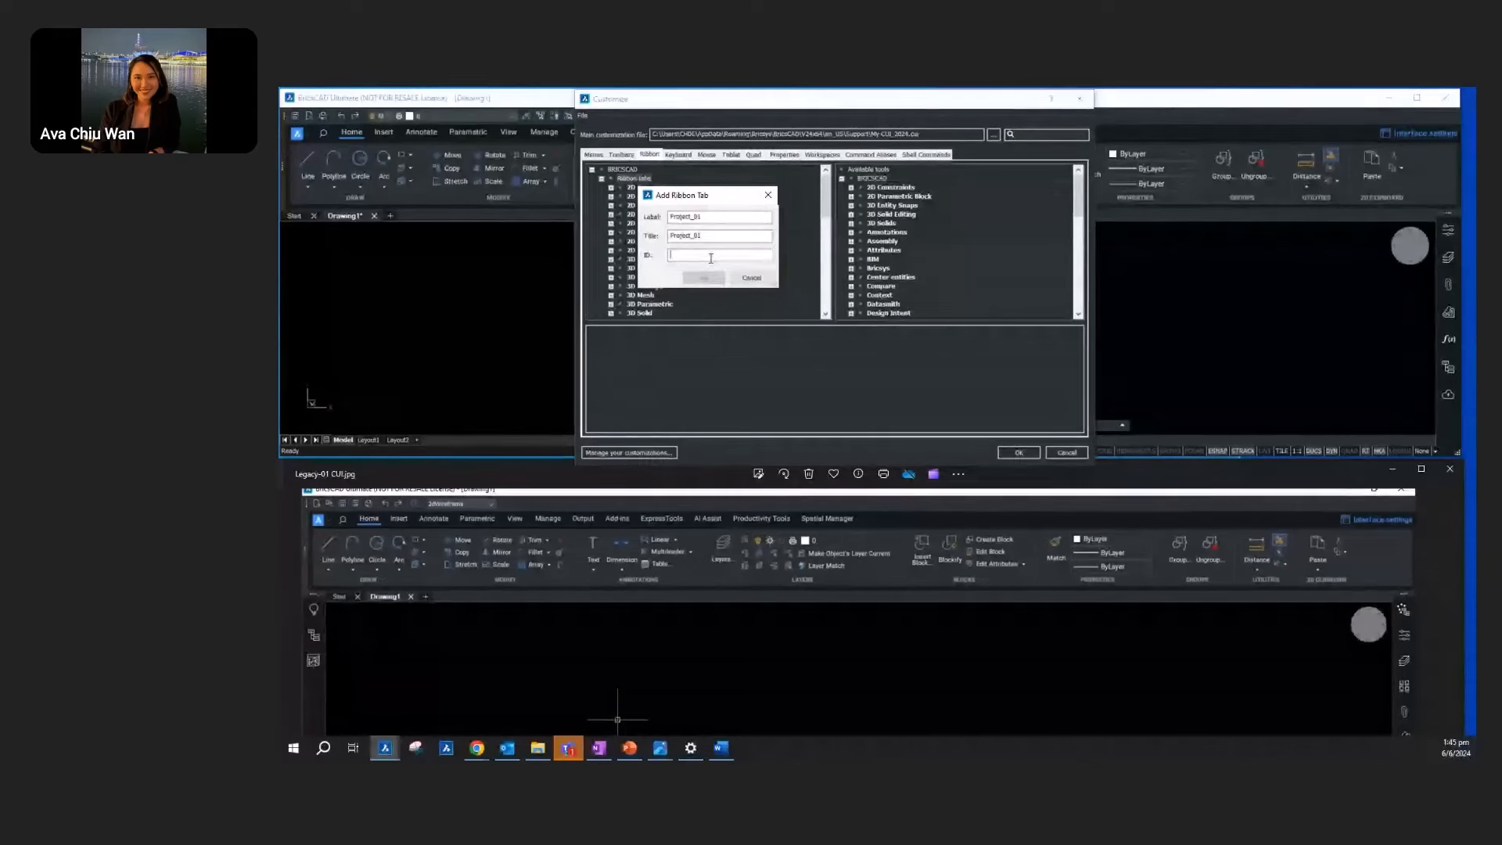
key(ctrl+v)
click(711, 283)
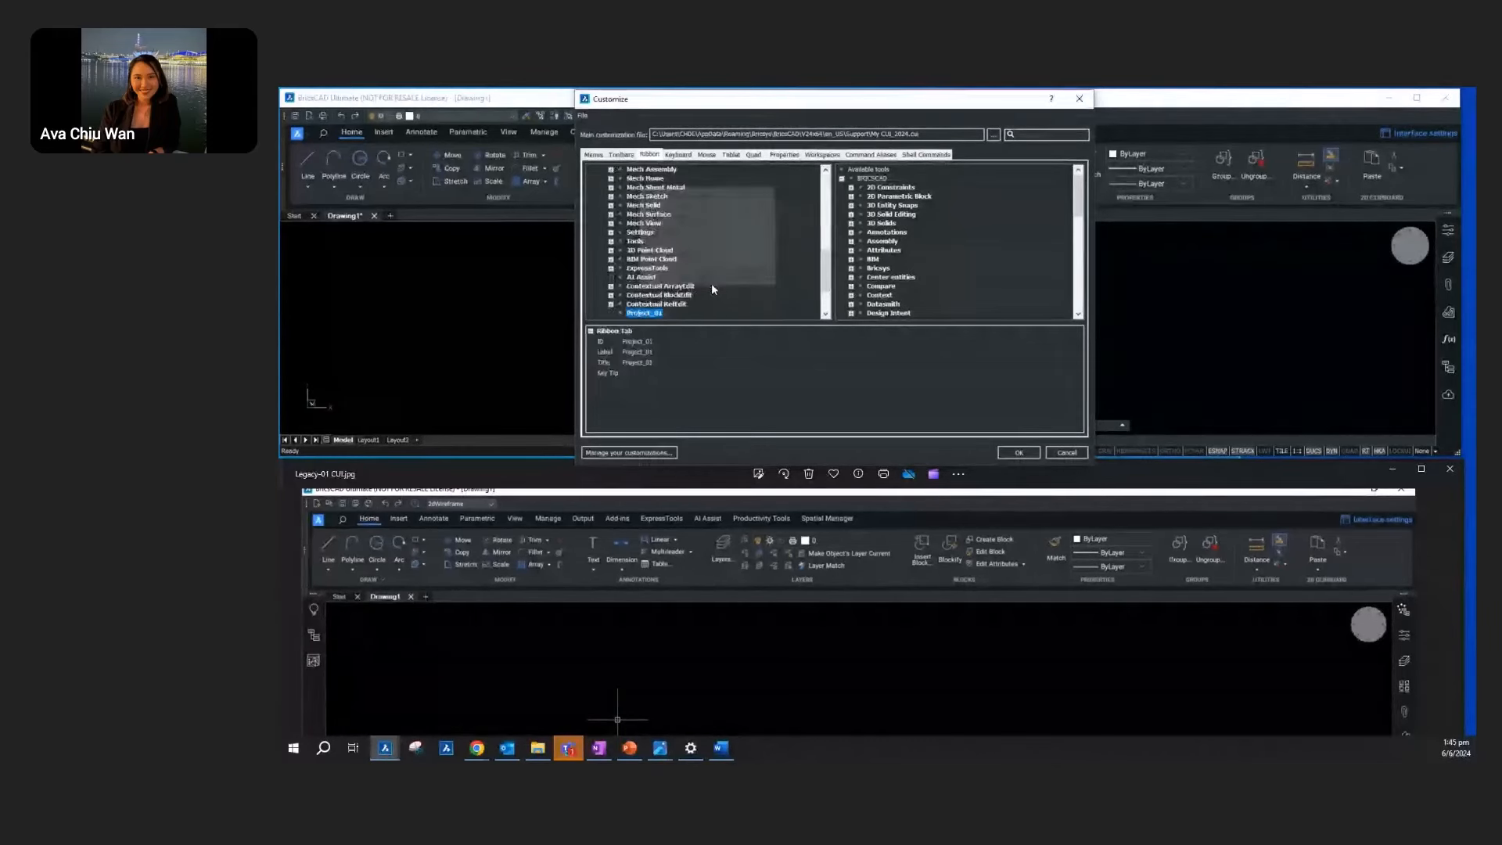
Step: Append the existing 2D Draw panel to the Project_01 ribbon tab
scroll(657, 308, down, 1)
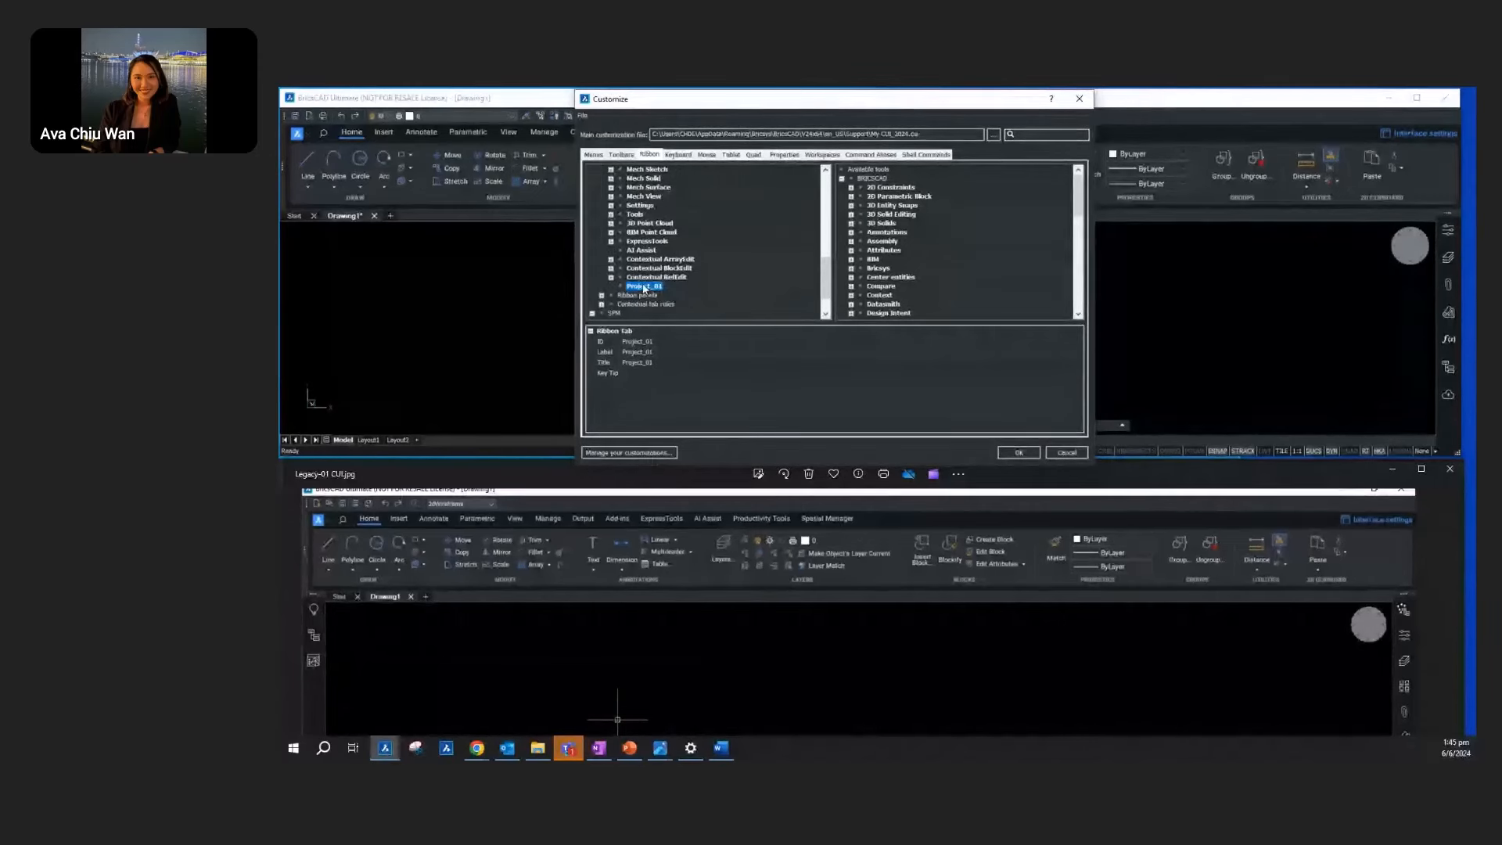
right_click(643, 286)
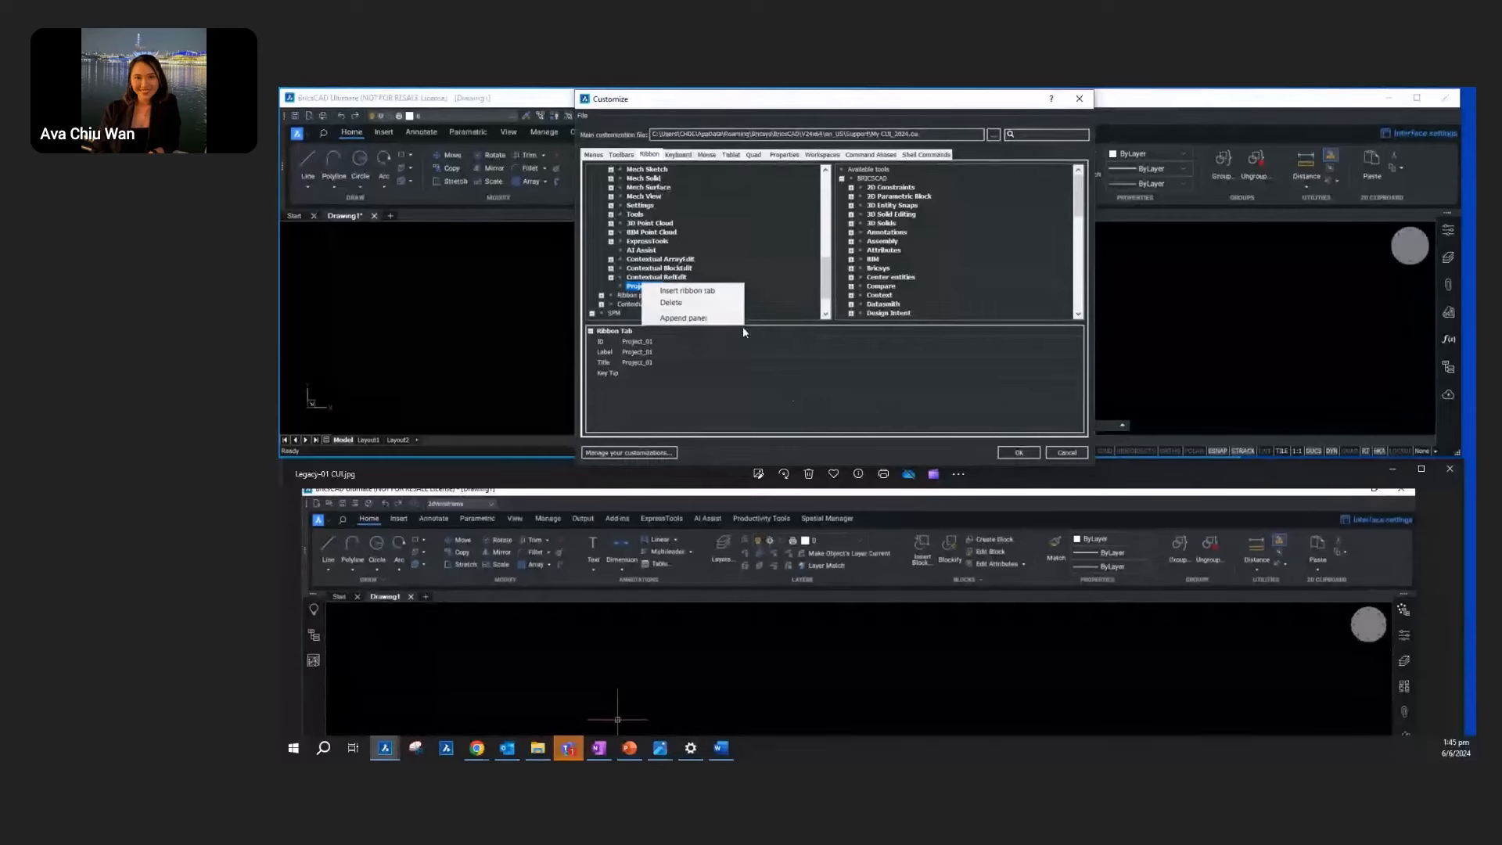
click(683, 317)
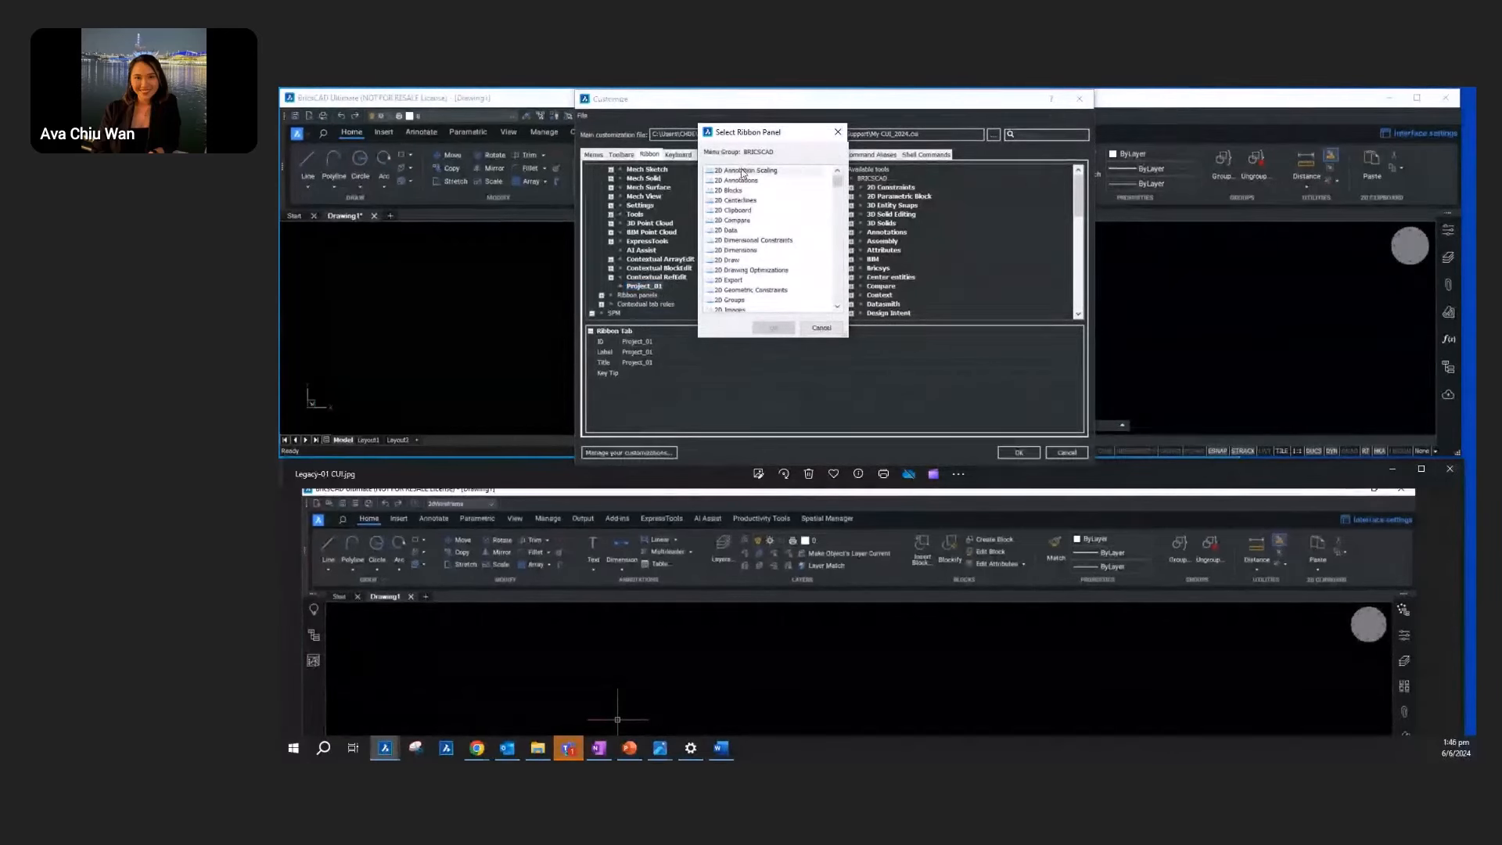
double_click(736, 260)
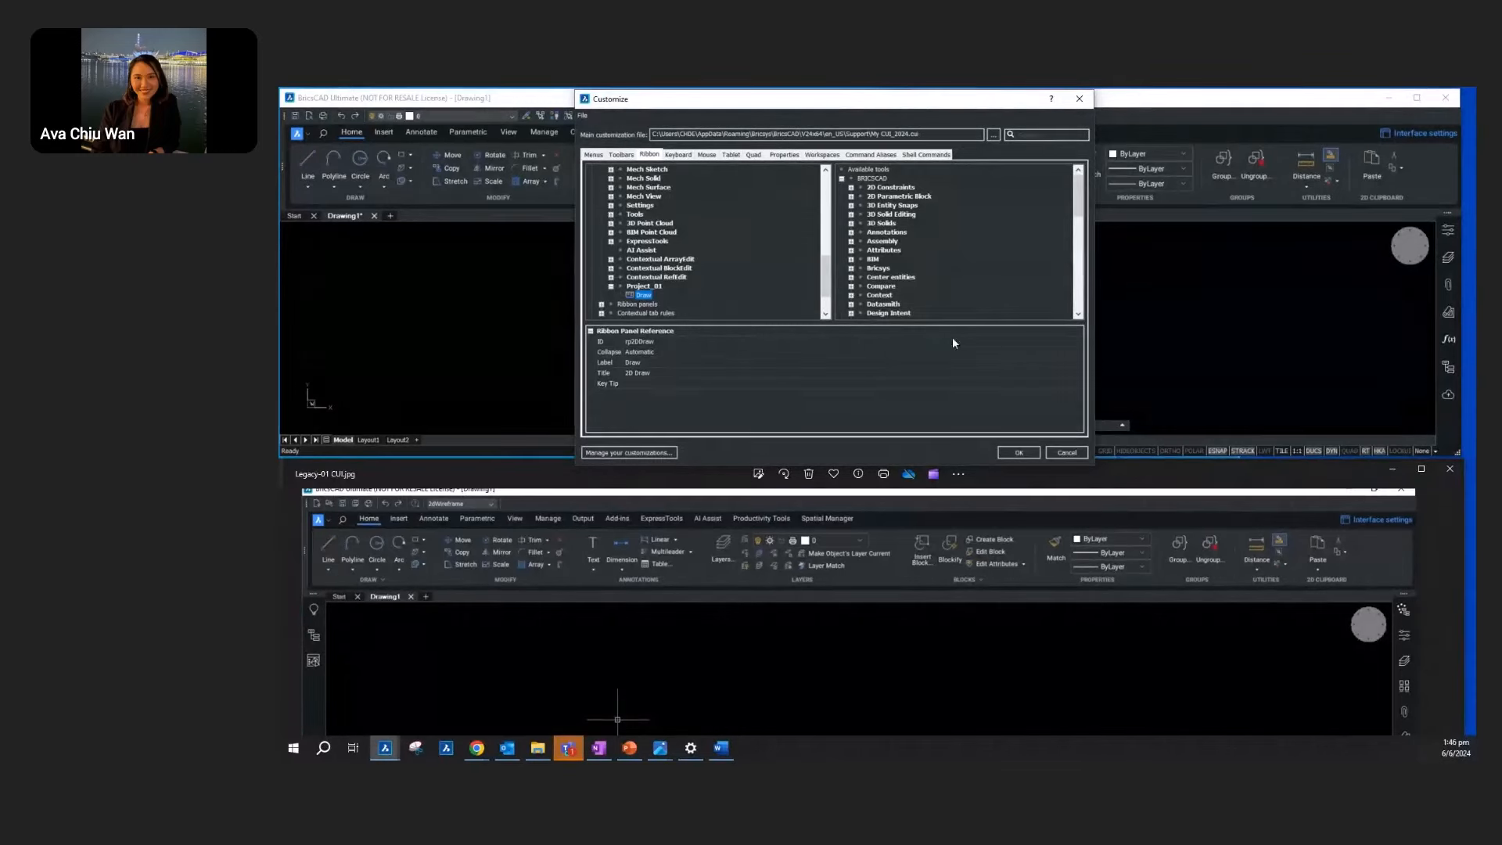
Step: Start a new ribbon panel in the BRICSCAD group and set its label and title to Most Used Items
scroll(683, 258, down, 2)
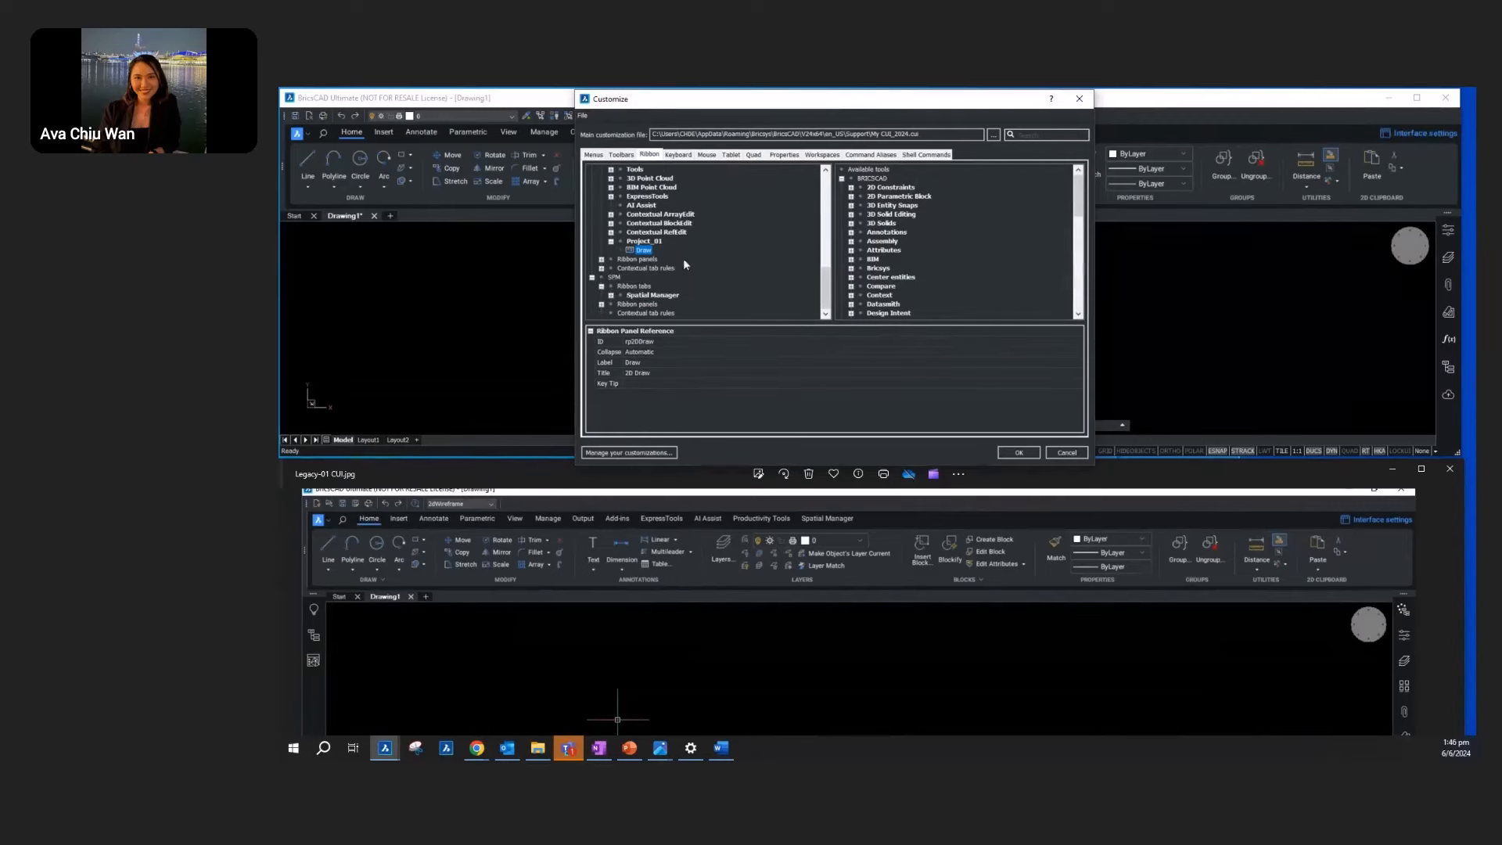
click(601, 260)
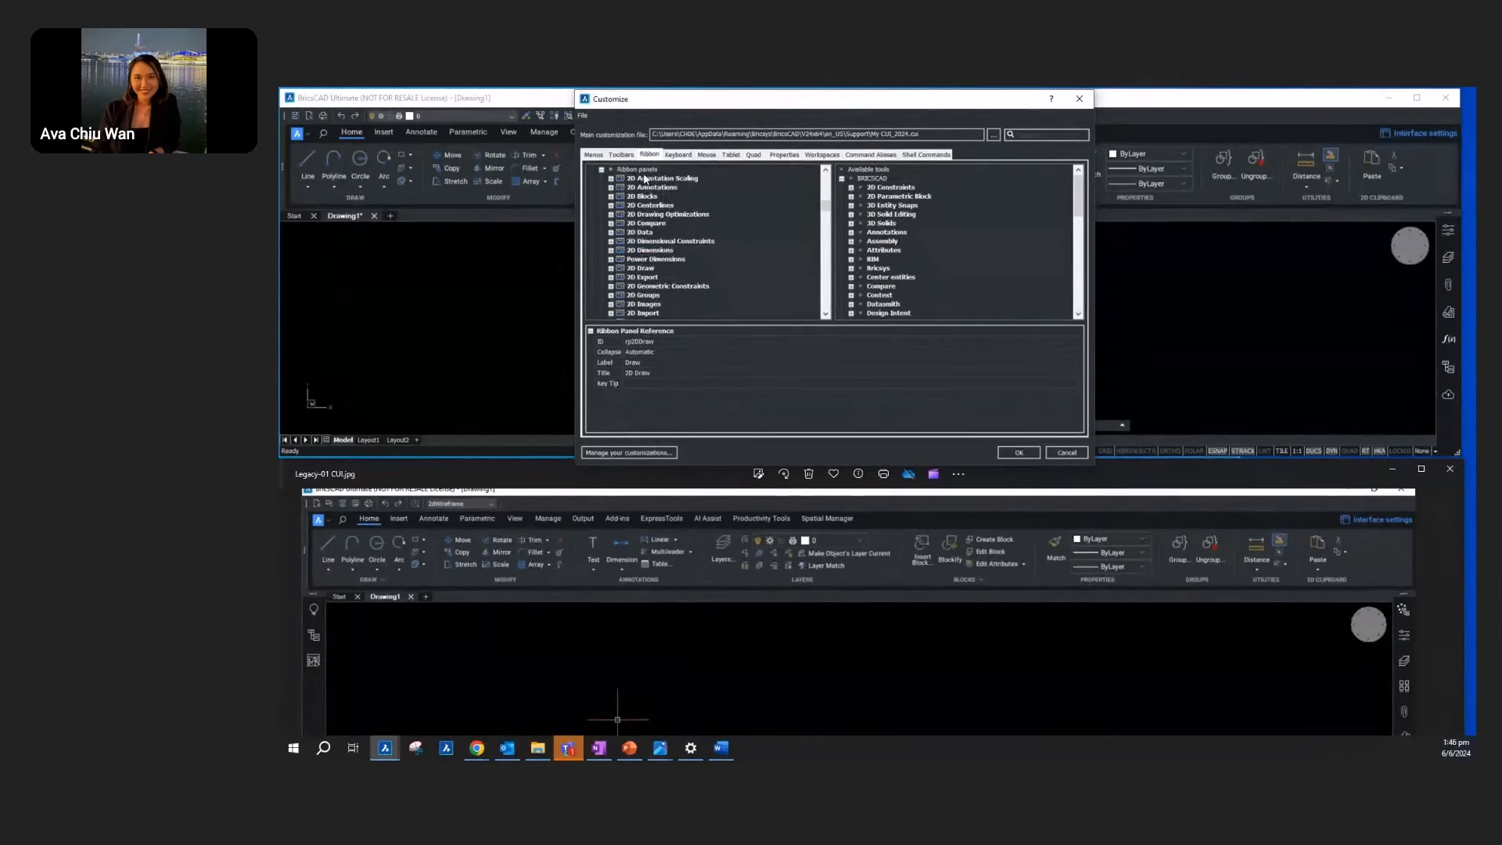
right_click(648, 171)
click(660, 181)
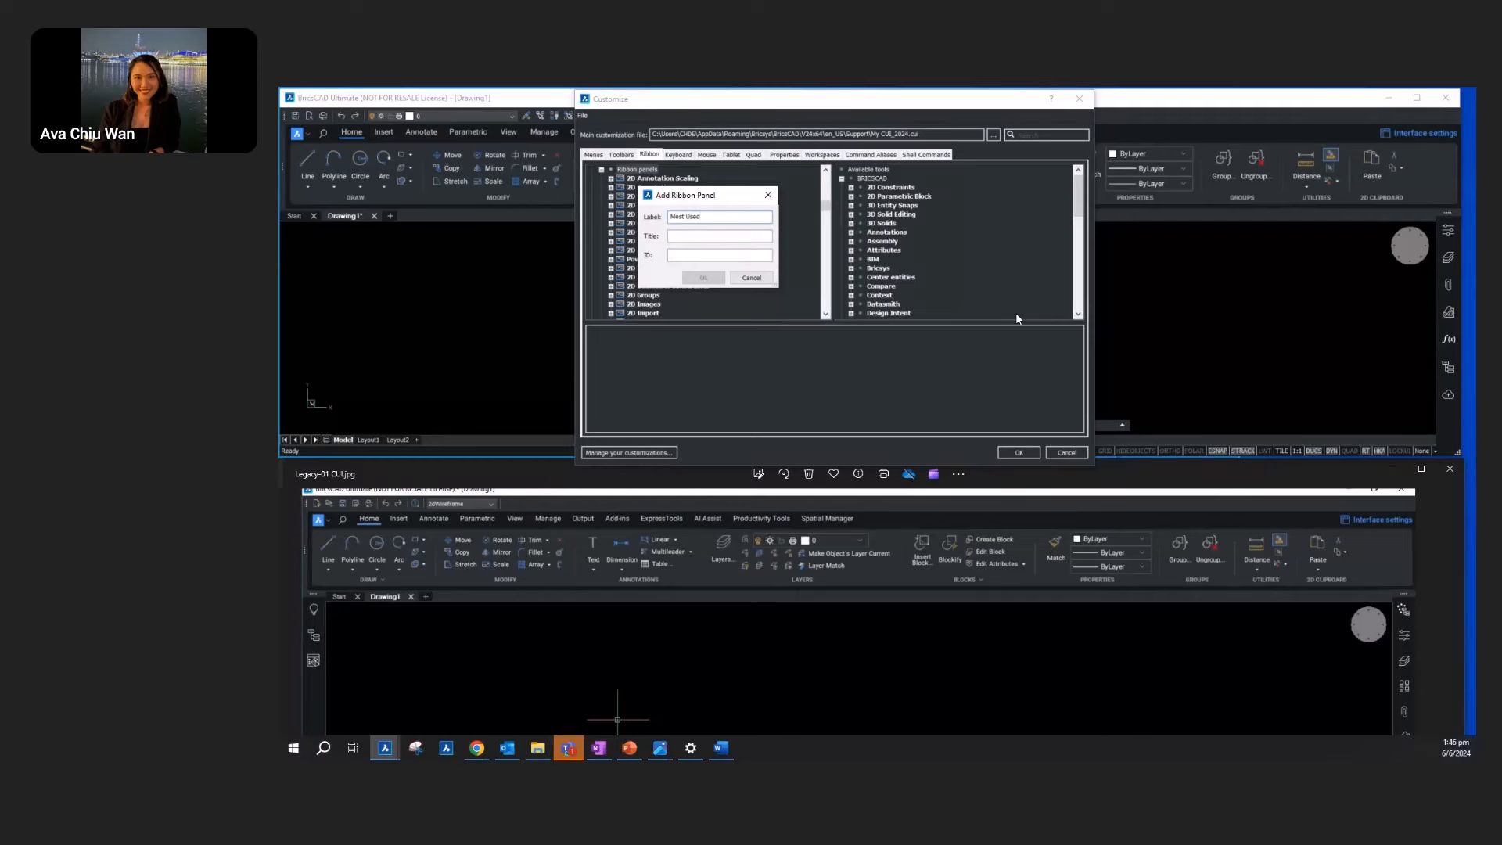
click(747, 235)
text(Project_01)
key(ctrl+a)
text(Most Used Items)
Step: Reuse the title as the new panel's ID with underscores instead of spaces, Most_Used_Items, and create the panel
key(ctrl+a)
key(ctrl+c)
click(711, 257)
key(ctrl+v)
key(BackSpace)
text(_)
key(BackSpace)
text(_)
click(703, 278)
Step: Append a row to the Most Used Items panel, search the available tools for blockify and add the Blockify tool to the row
right_click(654, 314)
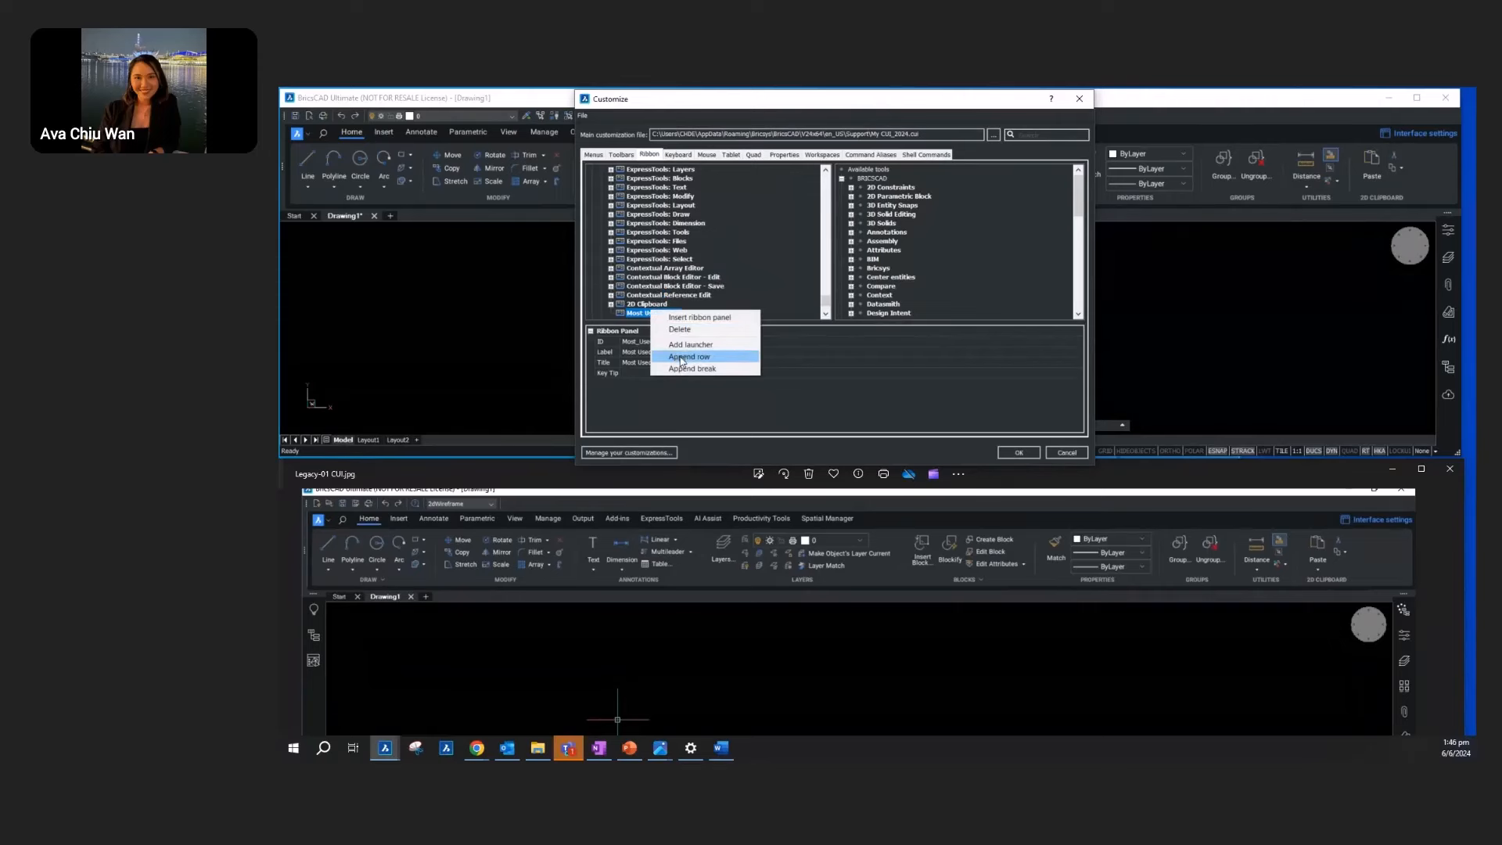
click(679, 356)
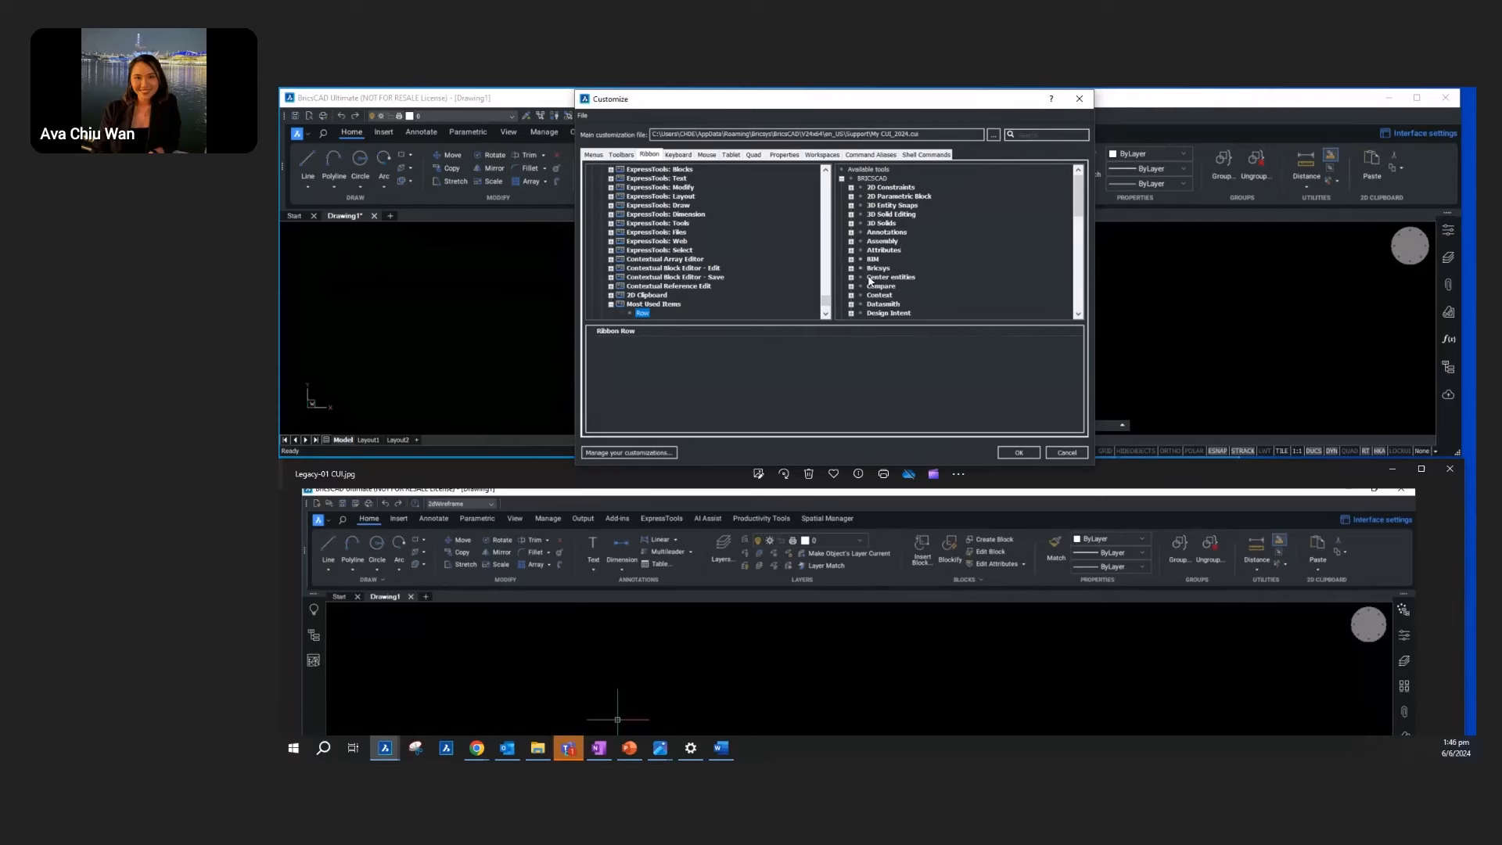
scroll(870, 278, down, 3)
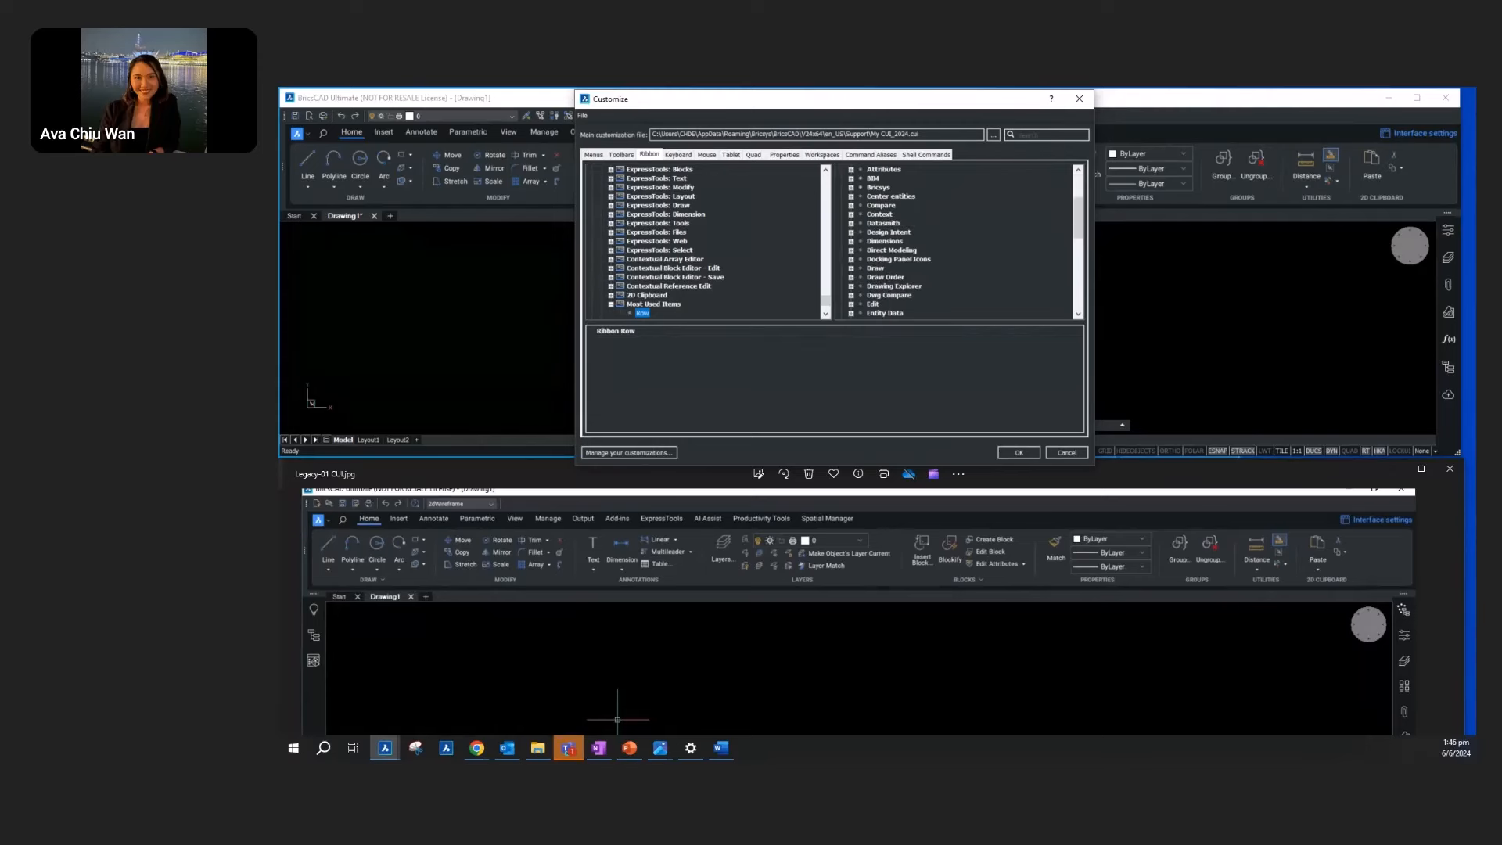
click(1023, 130)
text(blockify)
key(Return)
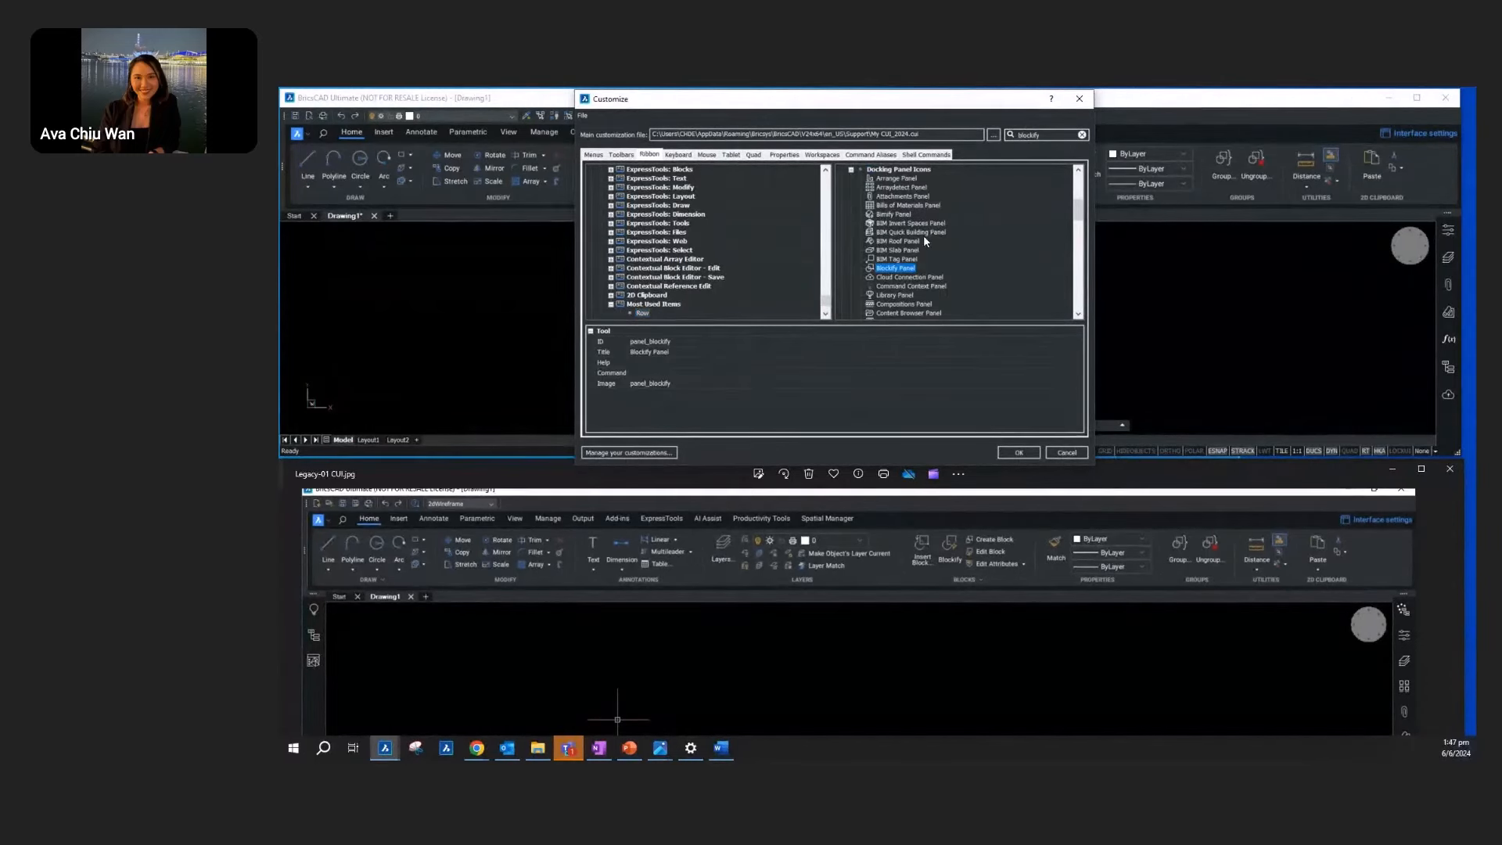
click(1052, 135)
key(Return)
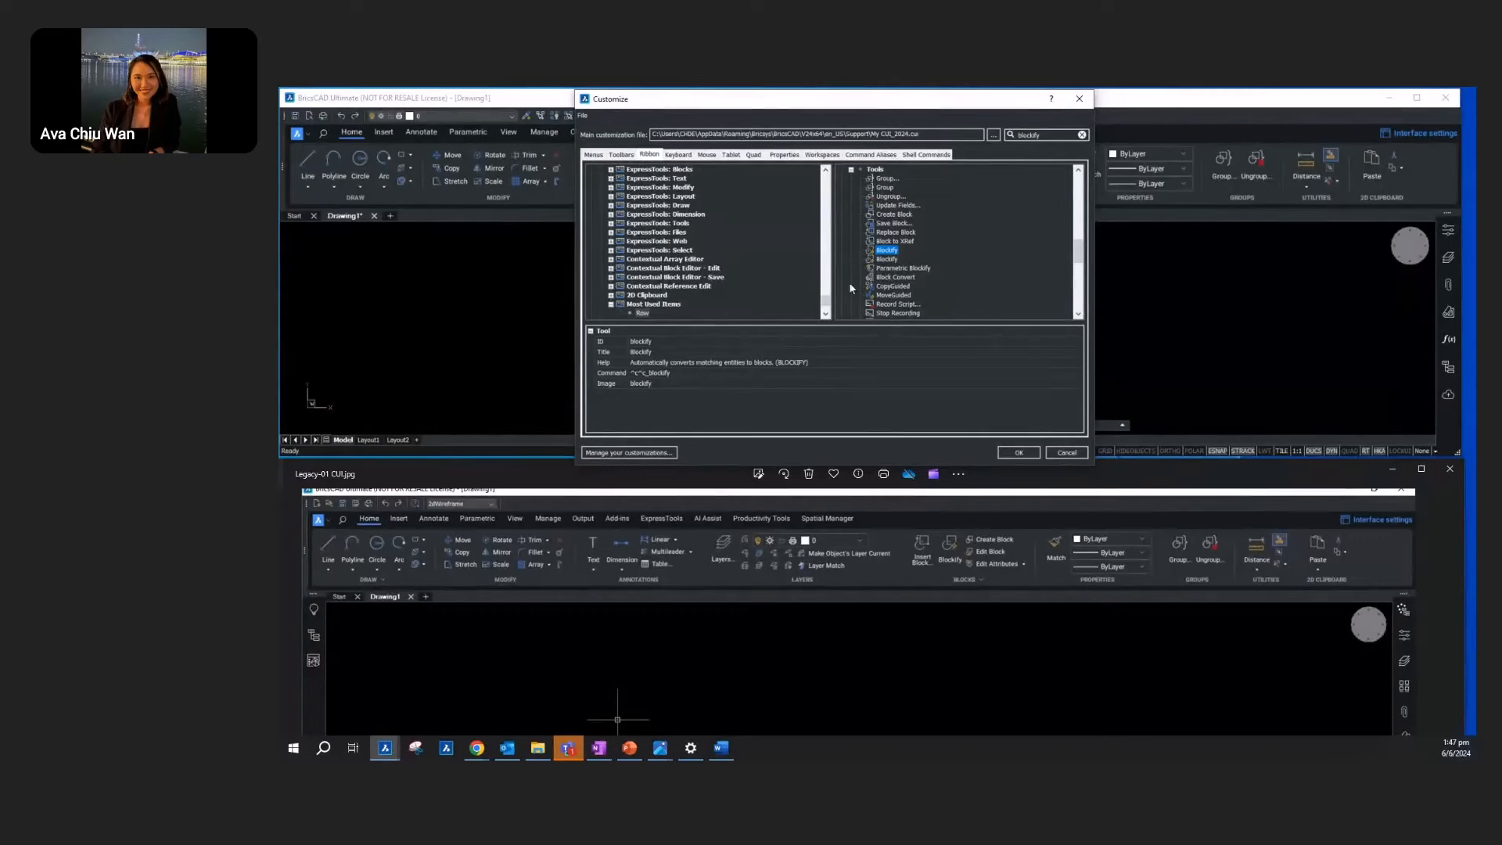
scroll(713, 262, down, 1)
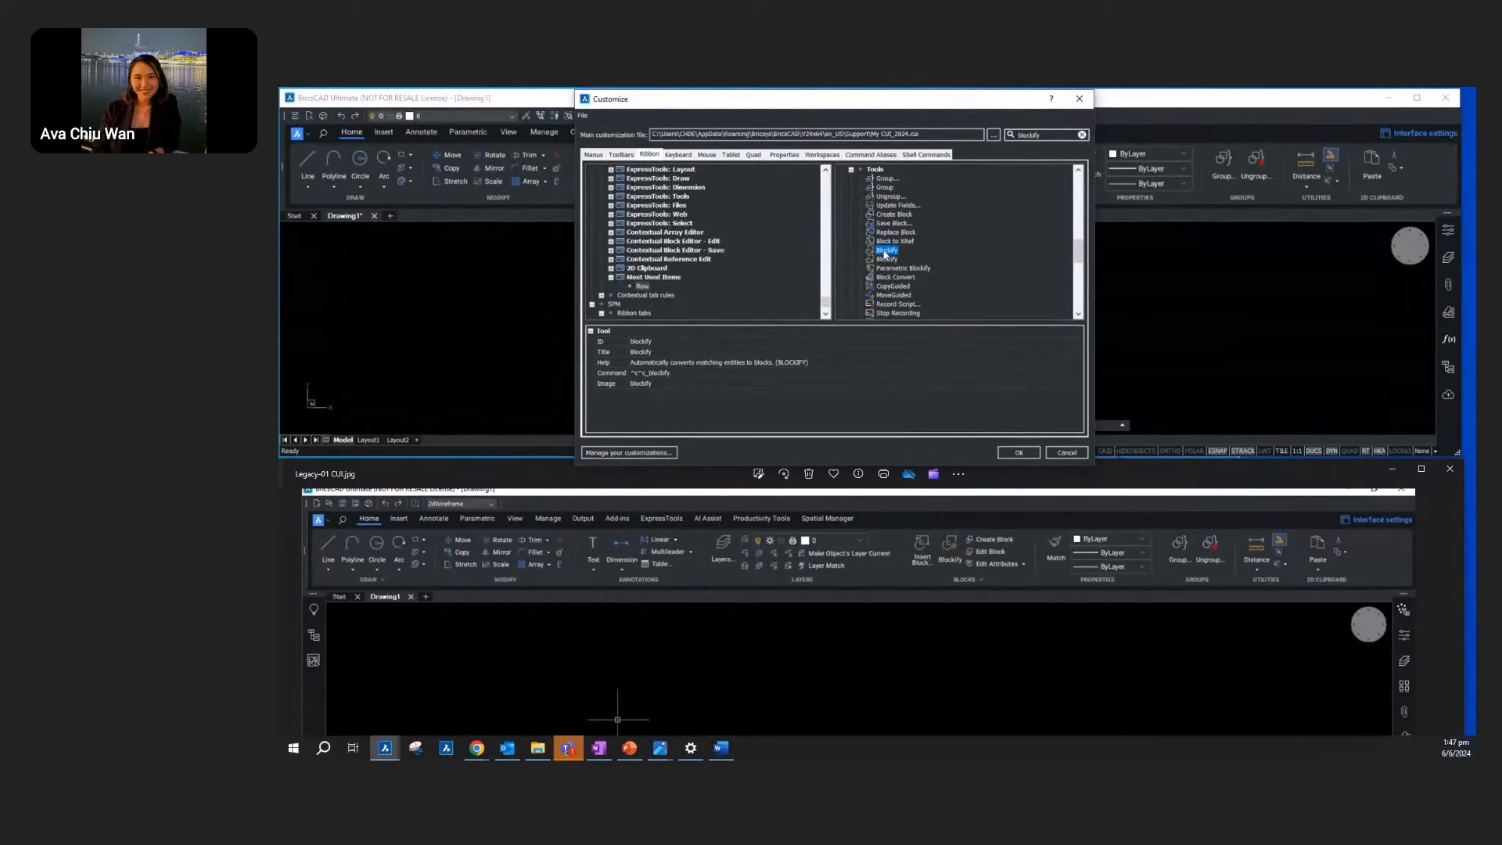
drag(886, 253, 645, 291)
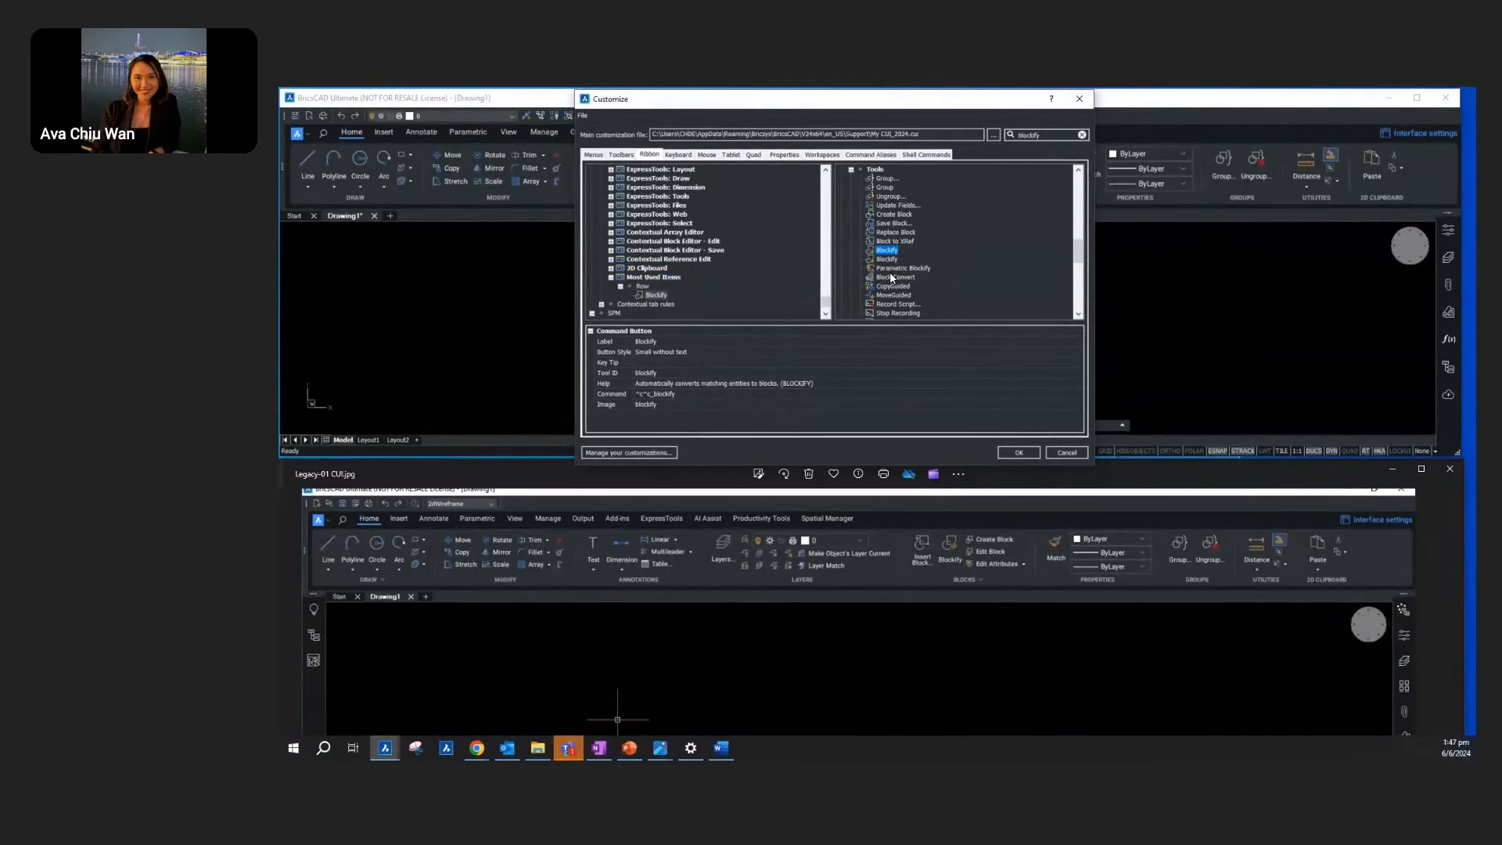
Step: Add the Parametric Blockify, CopyGuided, MoveGuided, Optimize and Drawing Health tools to the Most Used Items row
drag(900, 267, 643, 296)
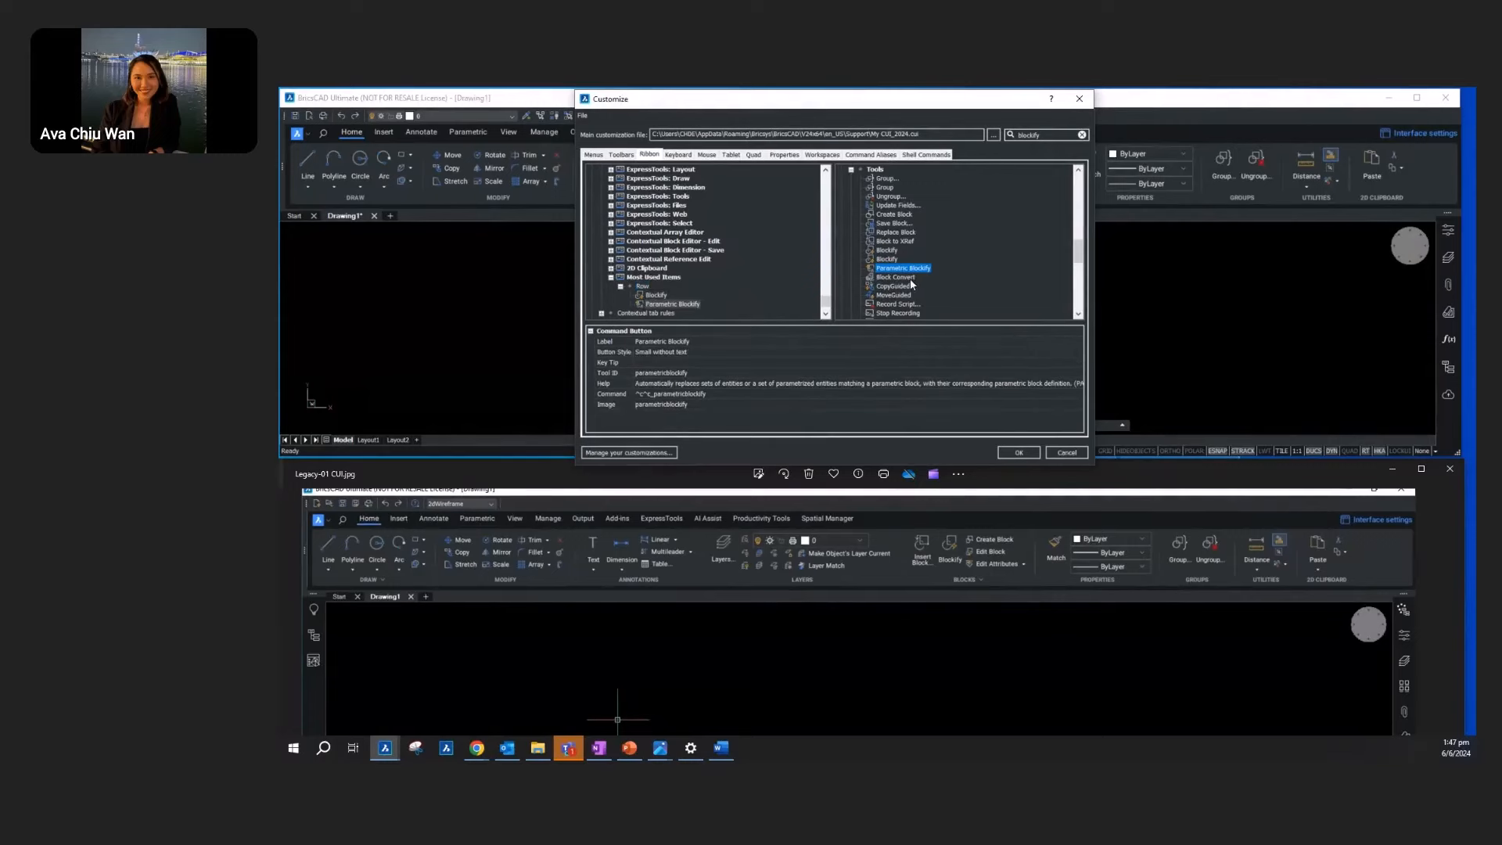
scroll(928, 266, down, 1)
click(888, 259)
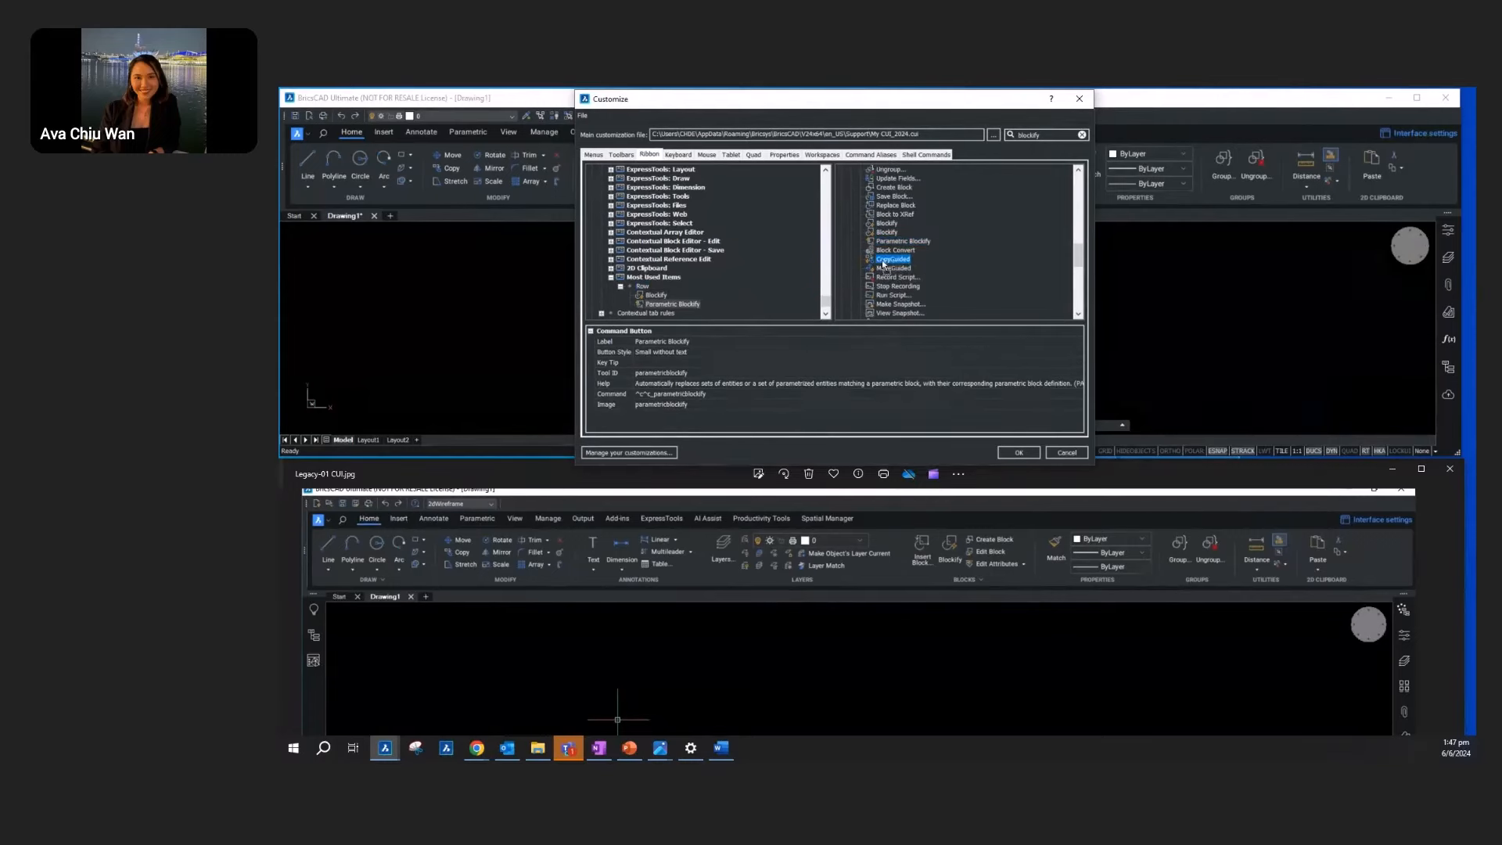
drag(884, 265, 664, 294)
drag(893, 268, 643, 291)
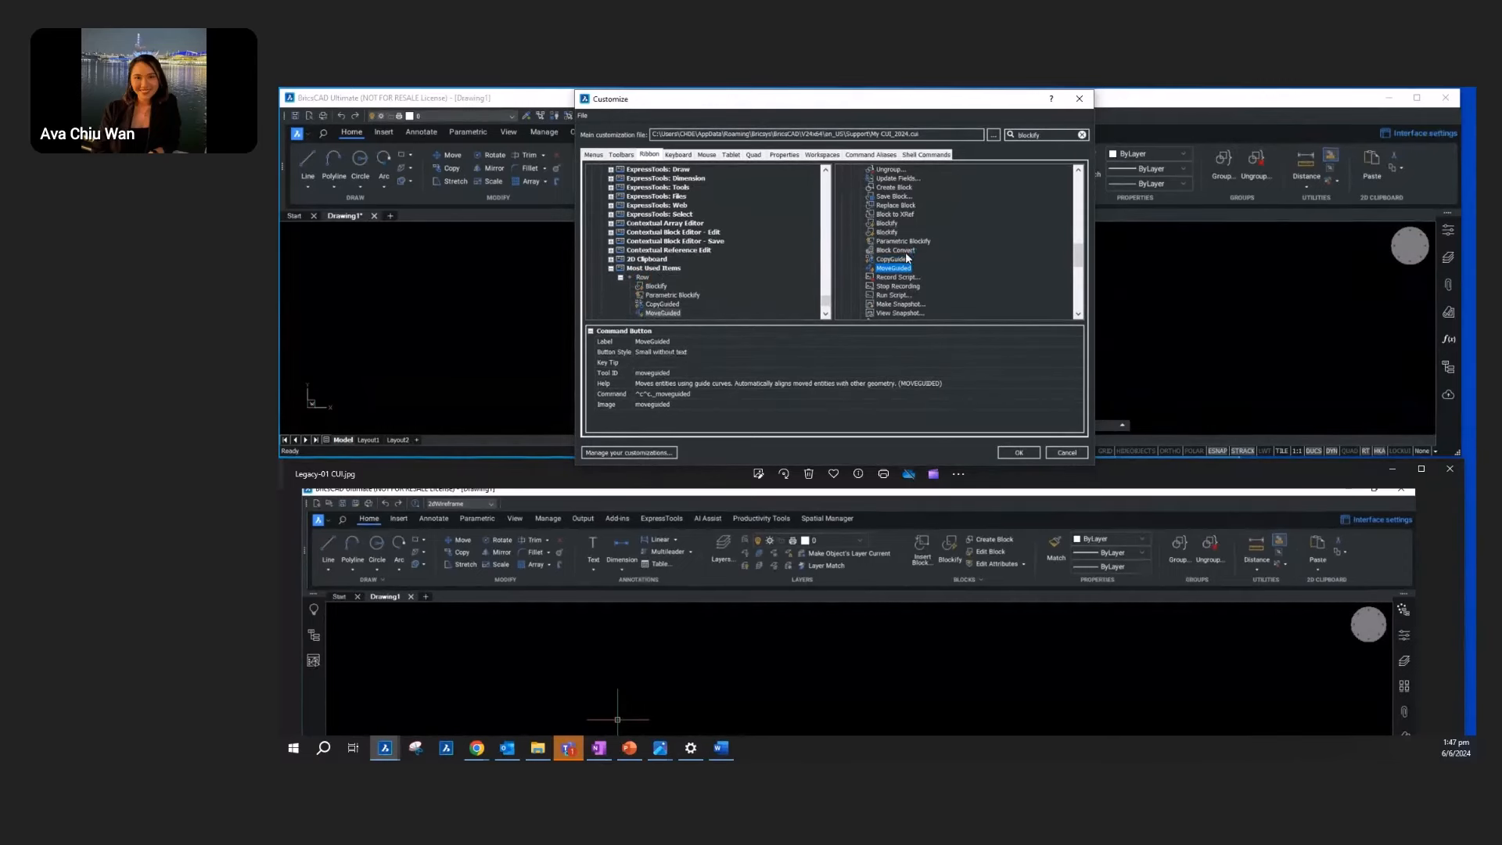
scroll(906, 254, down, 4)
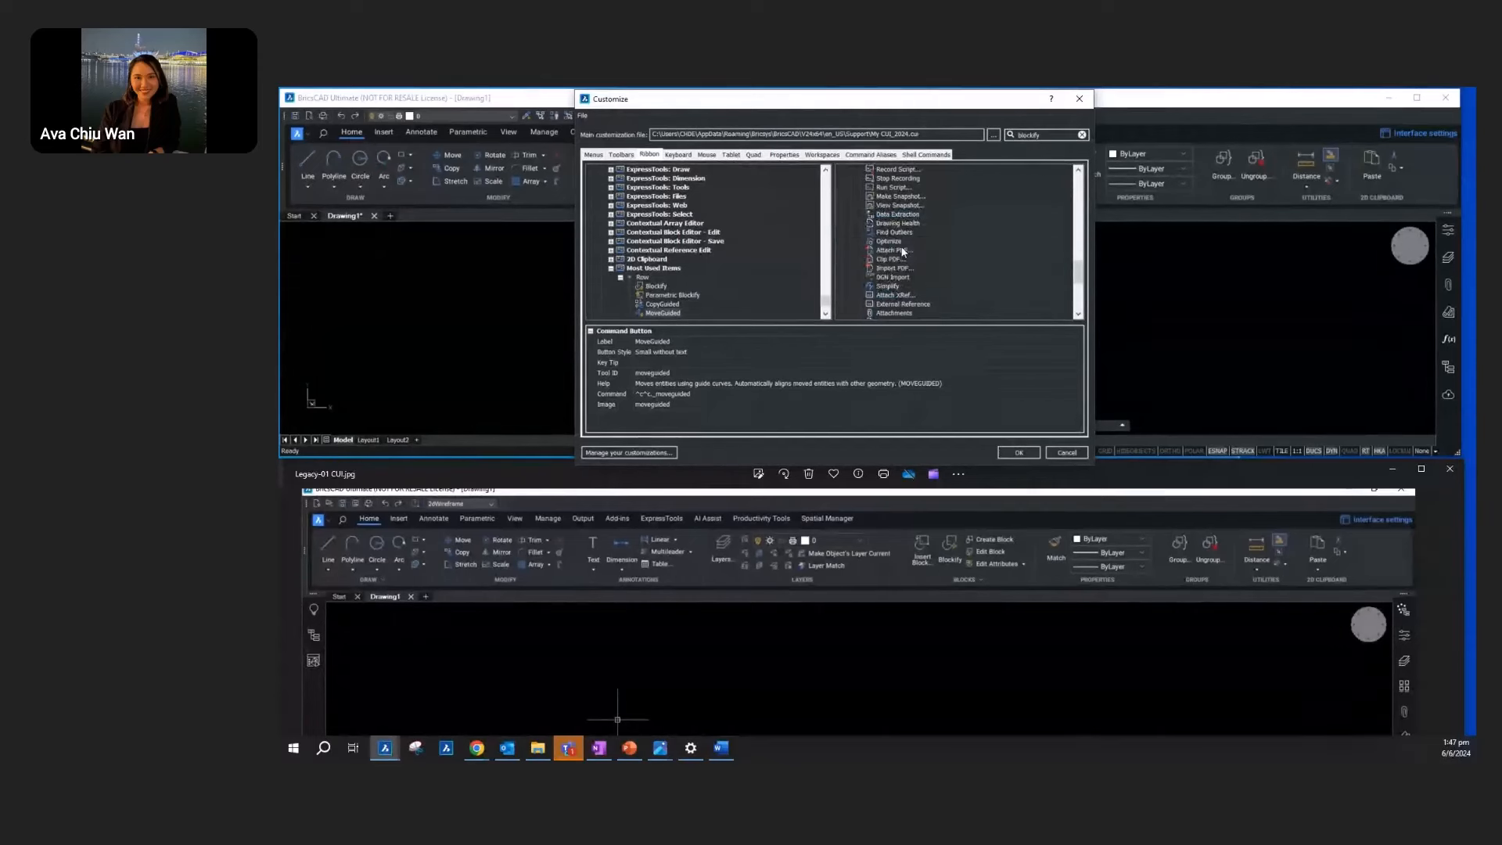
drag(889, 241, 652, 280)
drag(896, 224, 651, 275)
Step: Append a split button to the Most Used Items row
right_click(639, 260)
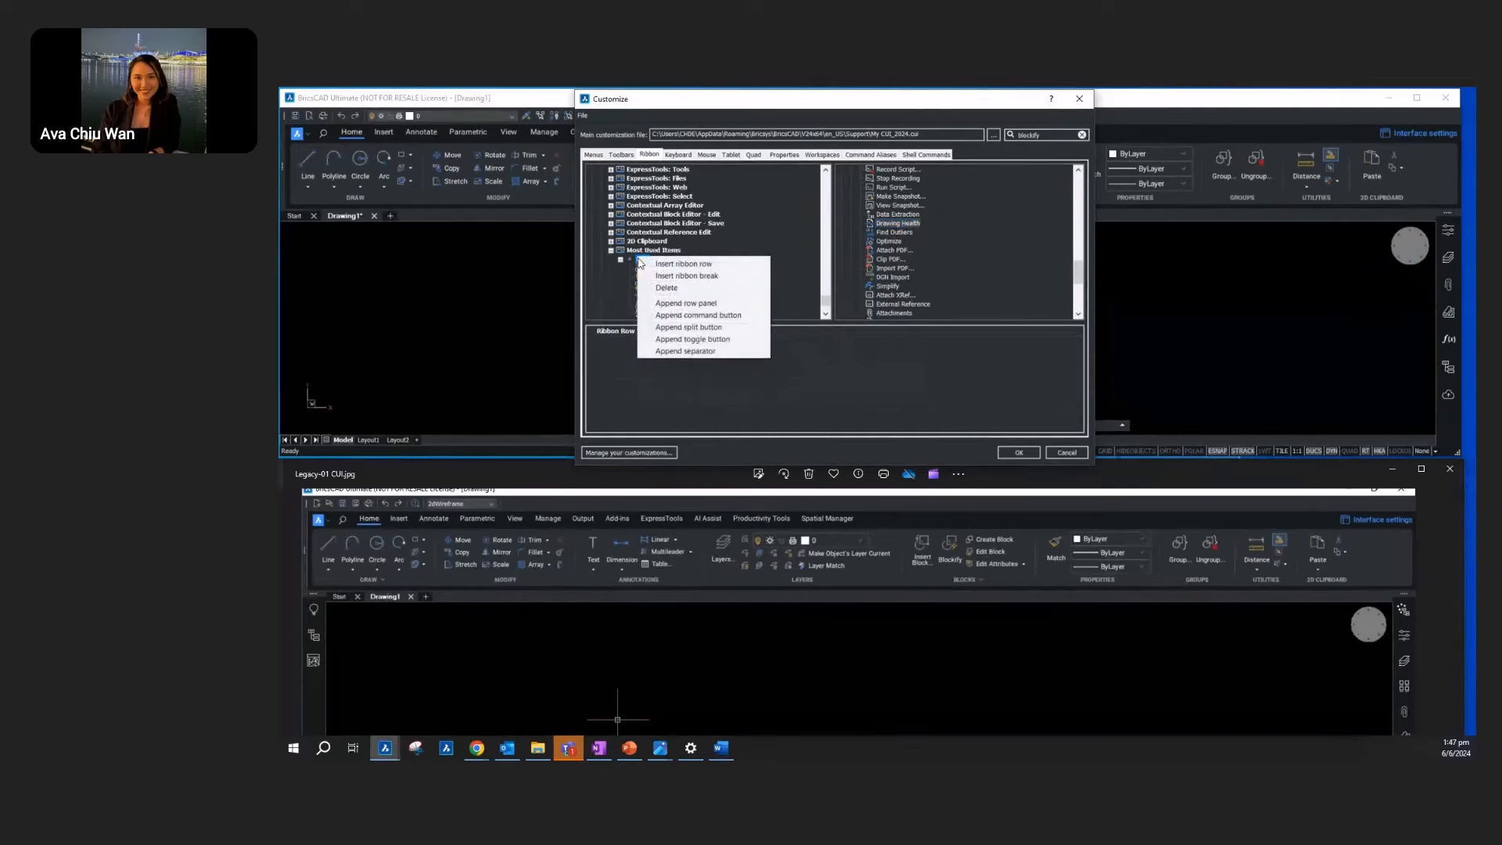
click(732, 329)
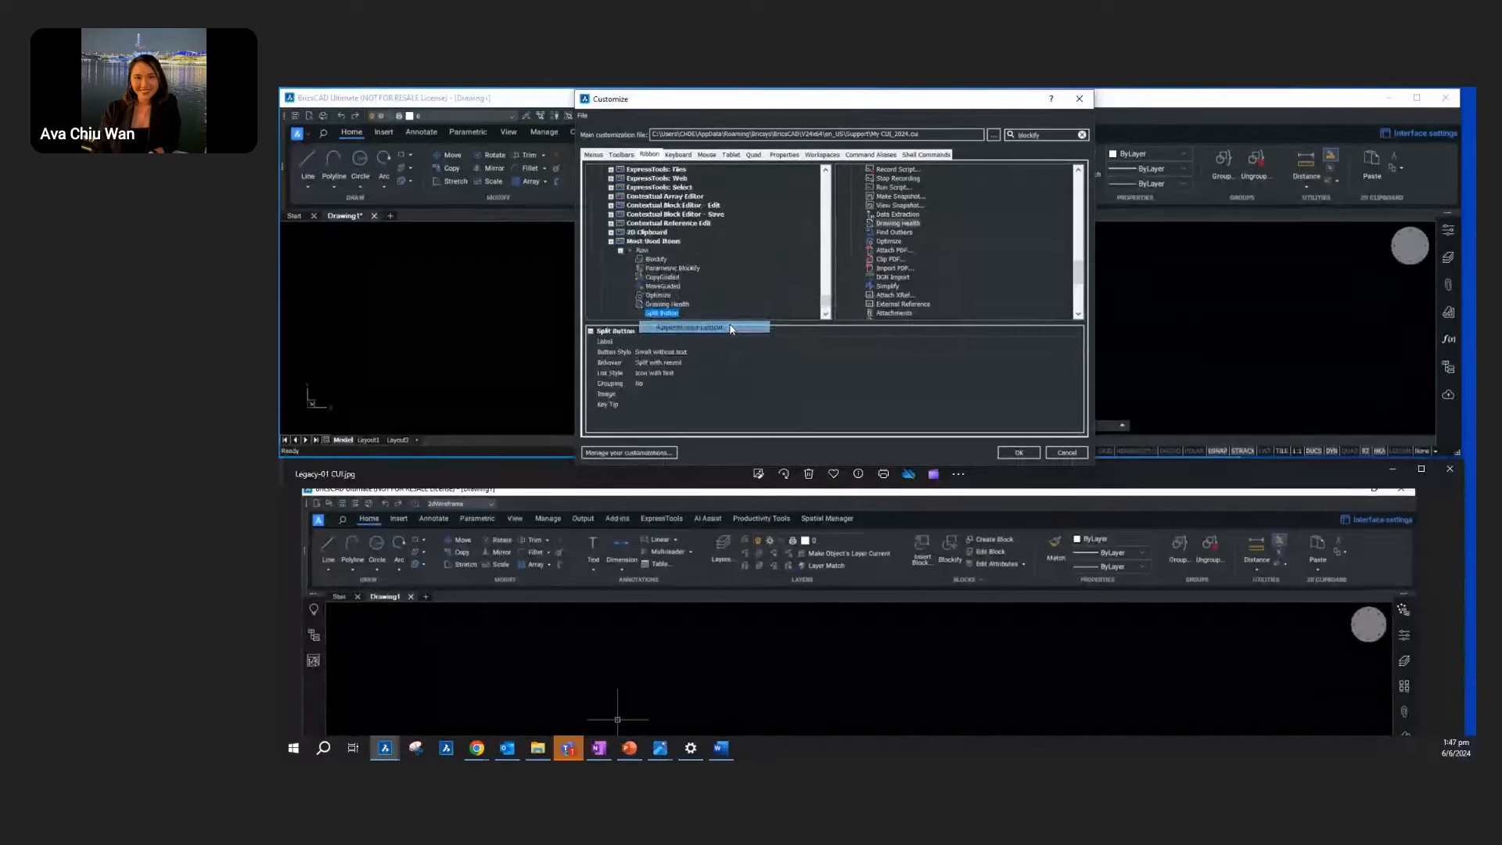
Step: Append a second split button to the Most Used Items row and delete the duplicate
right_click(642, 252)
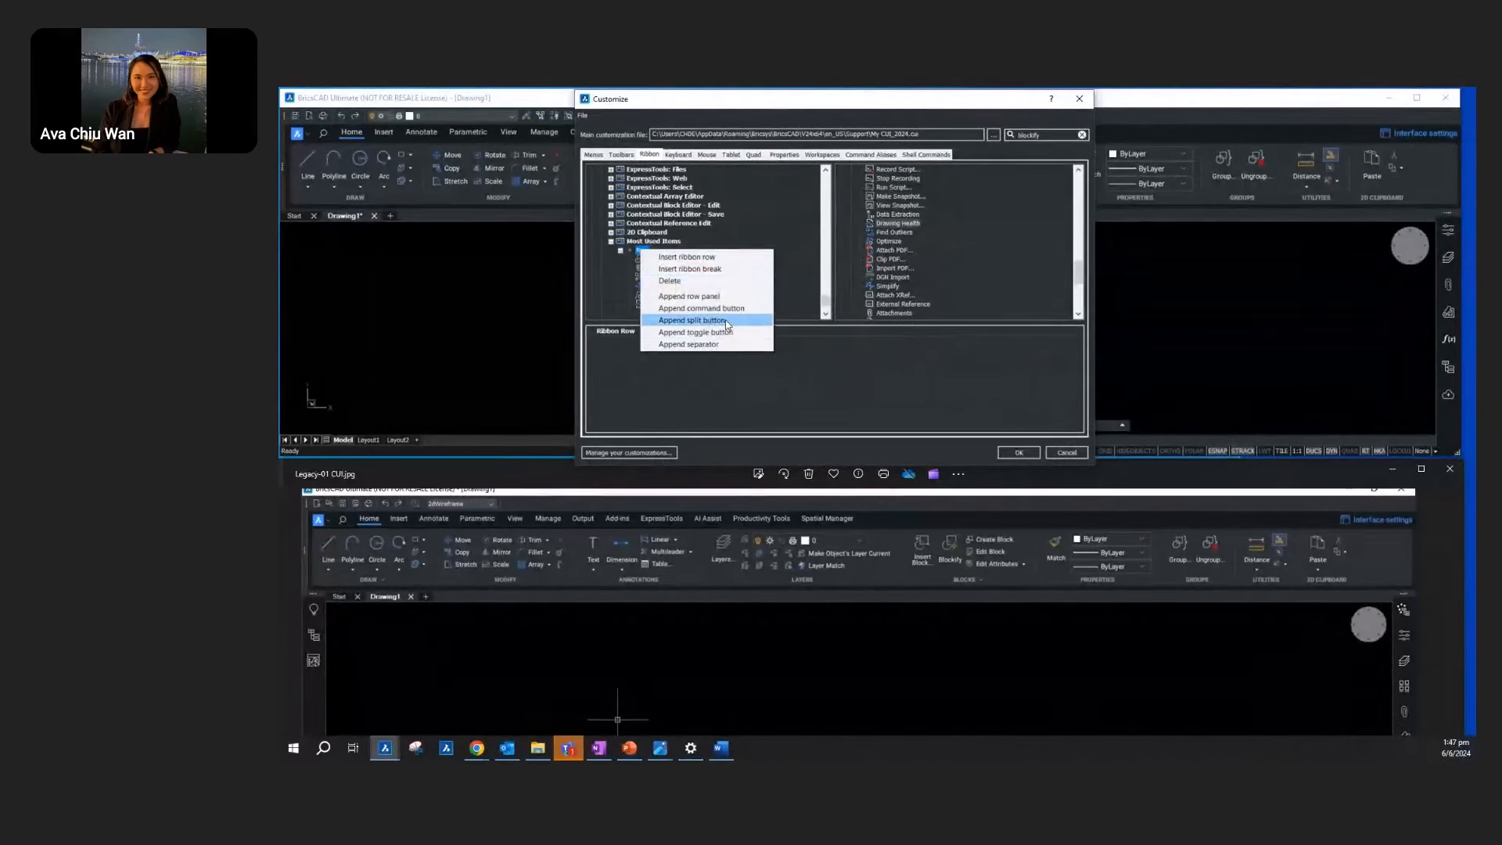
click(669, 316)
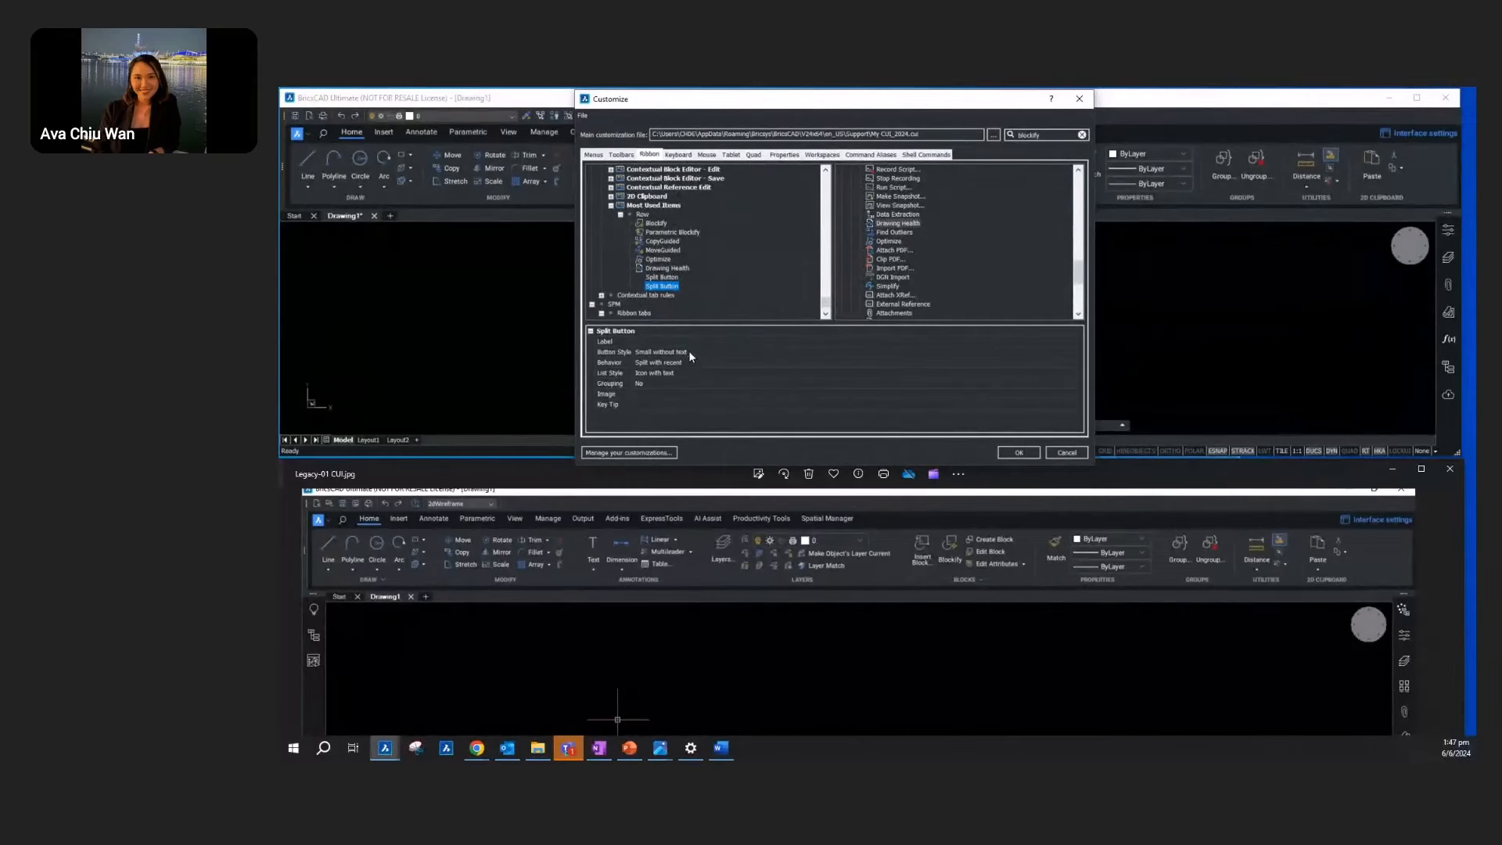
click(662, 277)
right_click(657, 282)
click(691, 376)
Step: Delete the remaining split button from the Most Used Items row and append two separators to that row
right_click(661, 277)
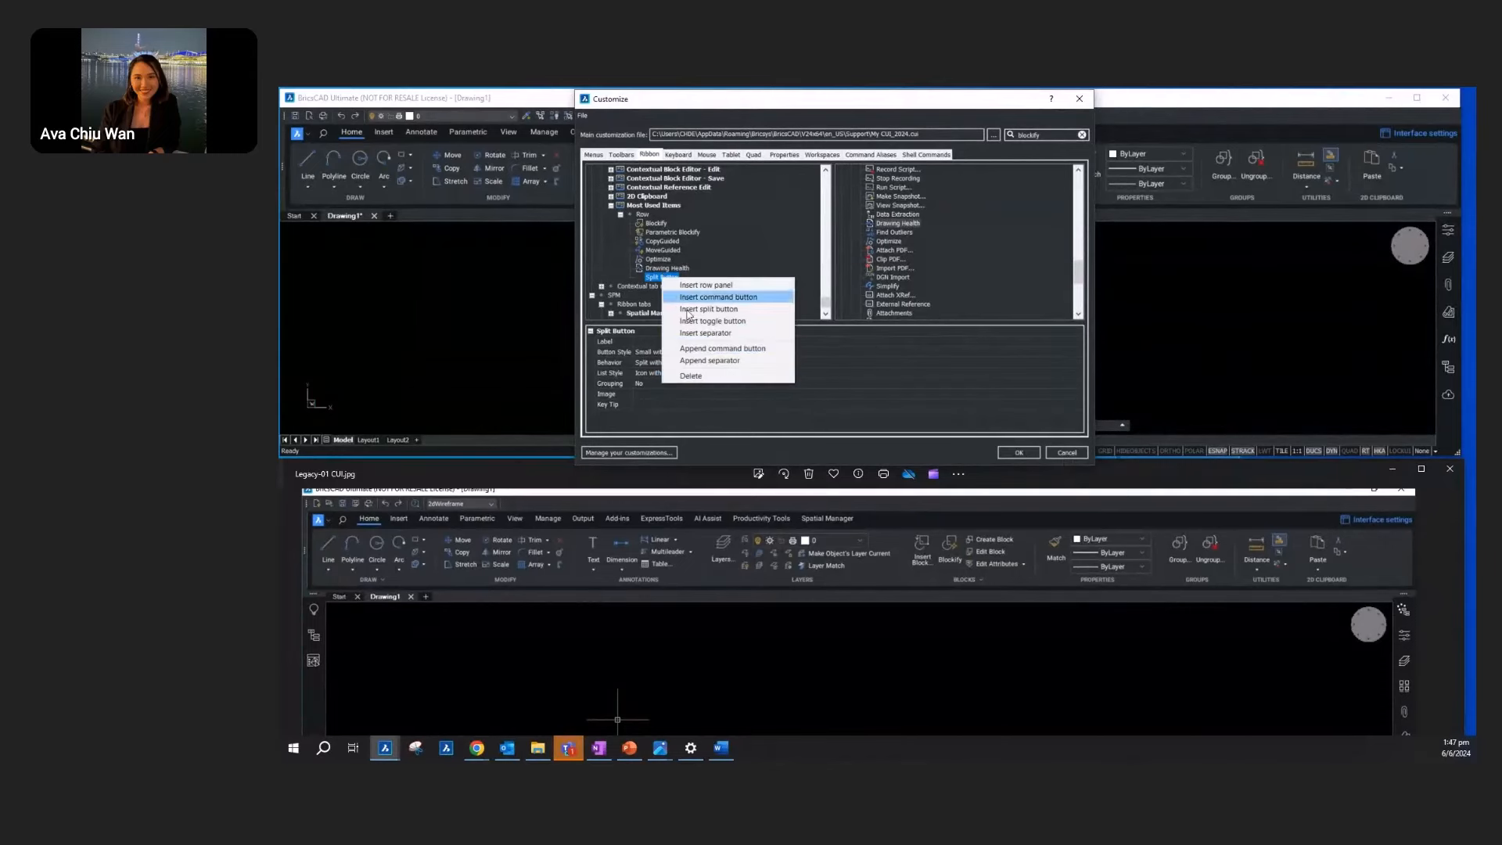
click(691, 375)
right_click(644, 215)
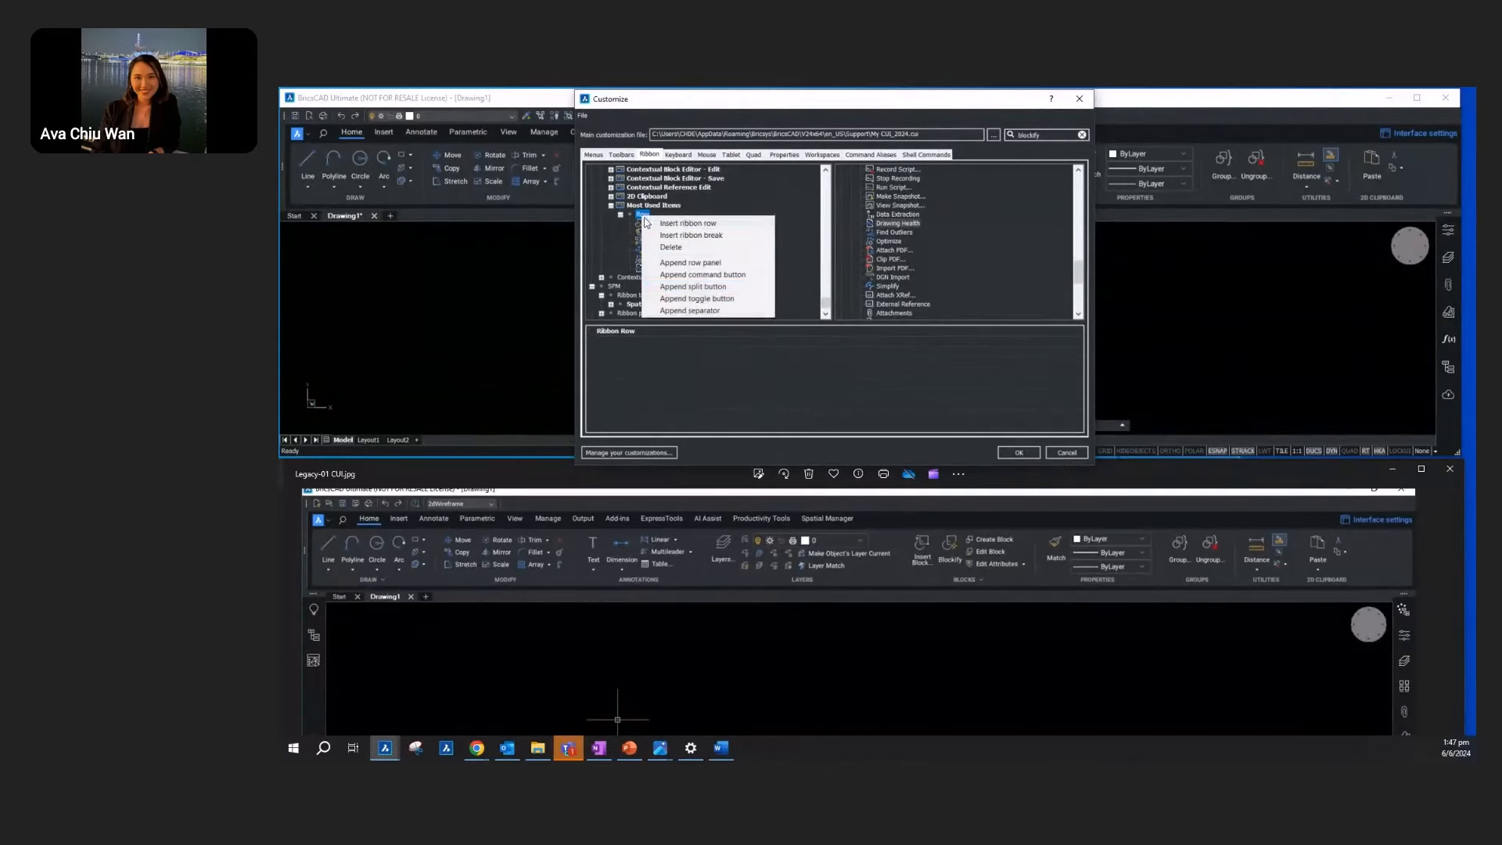
click(696, 311)
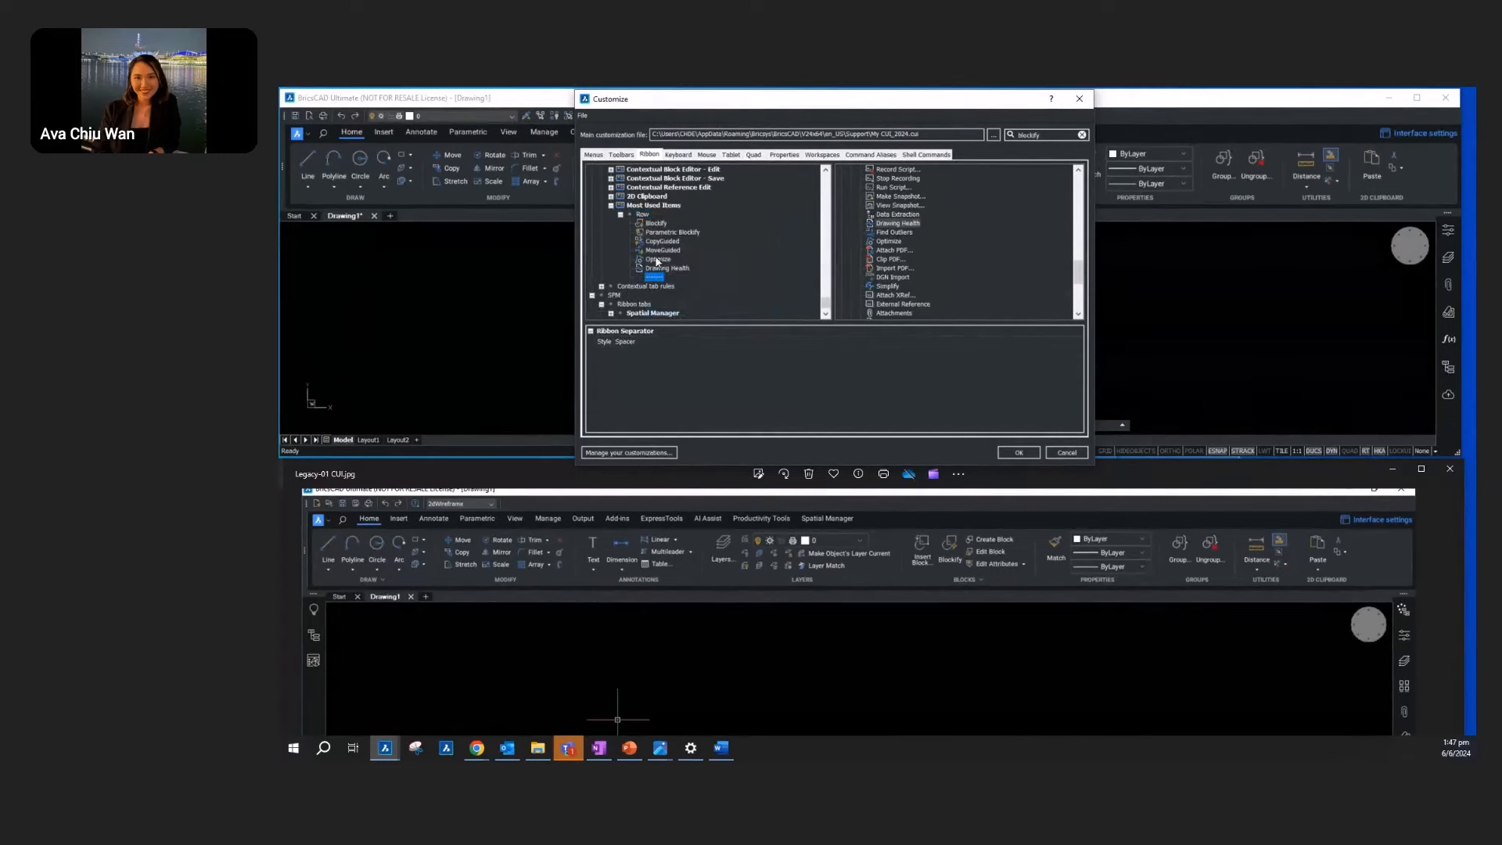
right_click(643, 214)
click(681, 311)
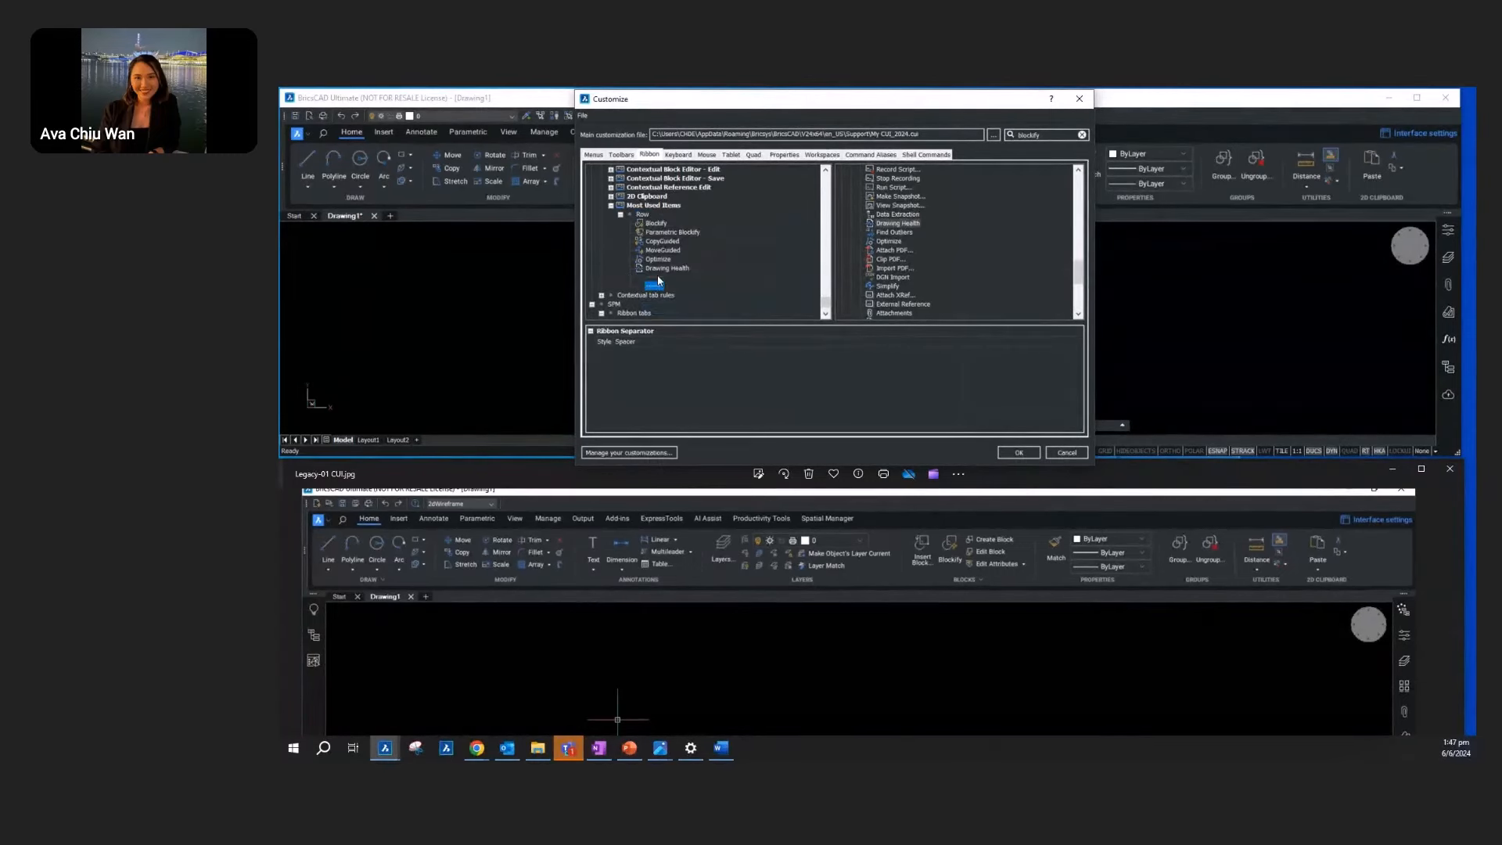
Step: Set the style of the last separator in the Most Used Items row to Line
click(651, 342)
click(652, 342)
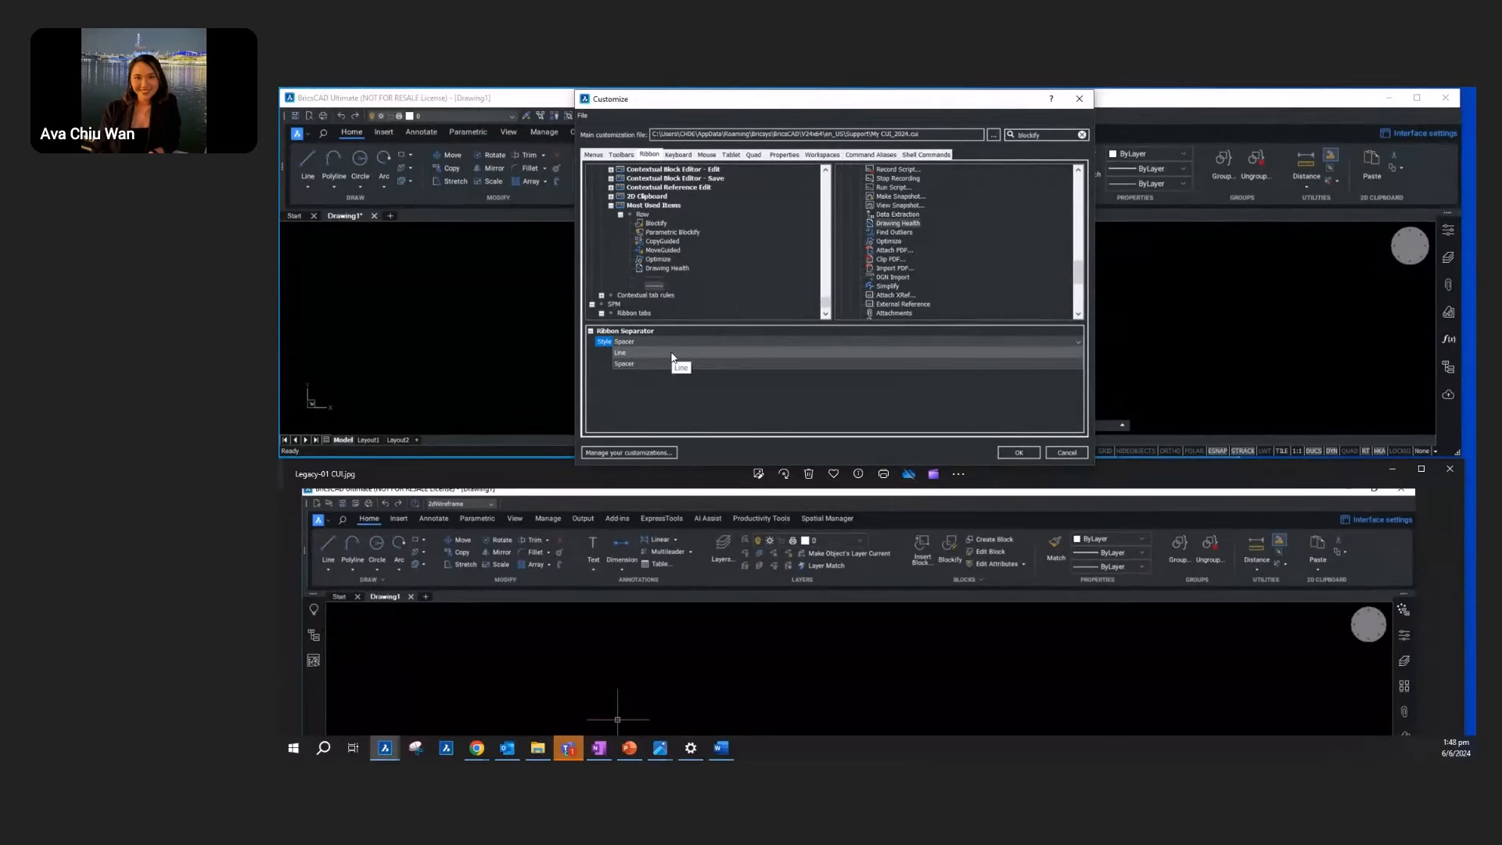
click(674, 353)
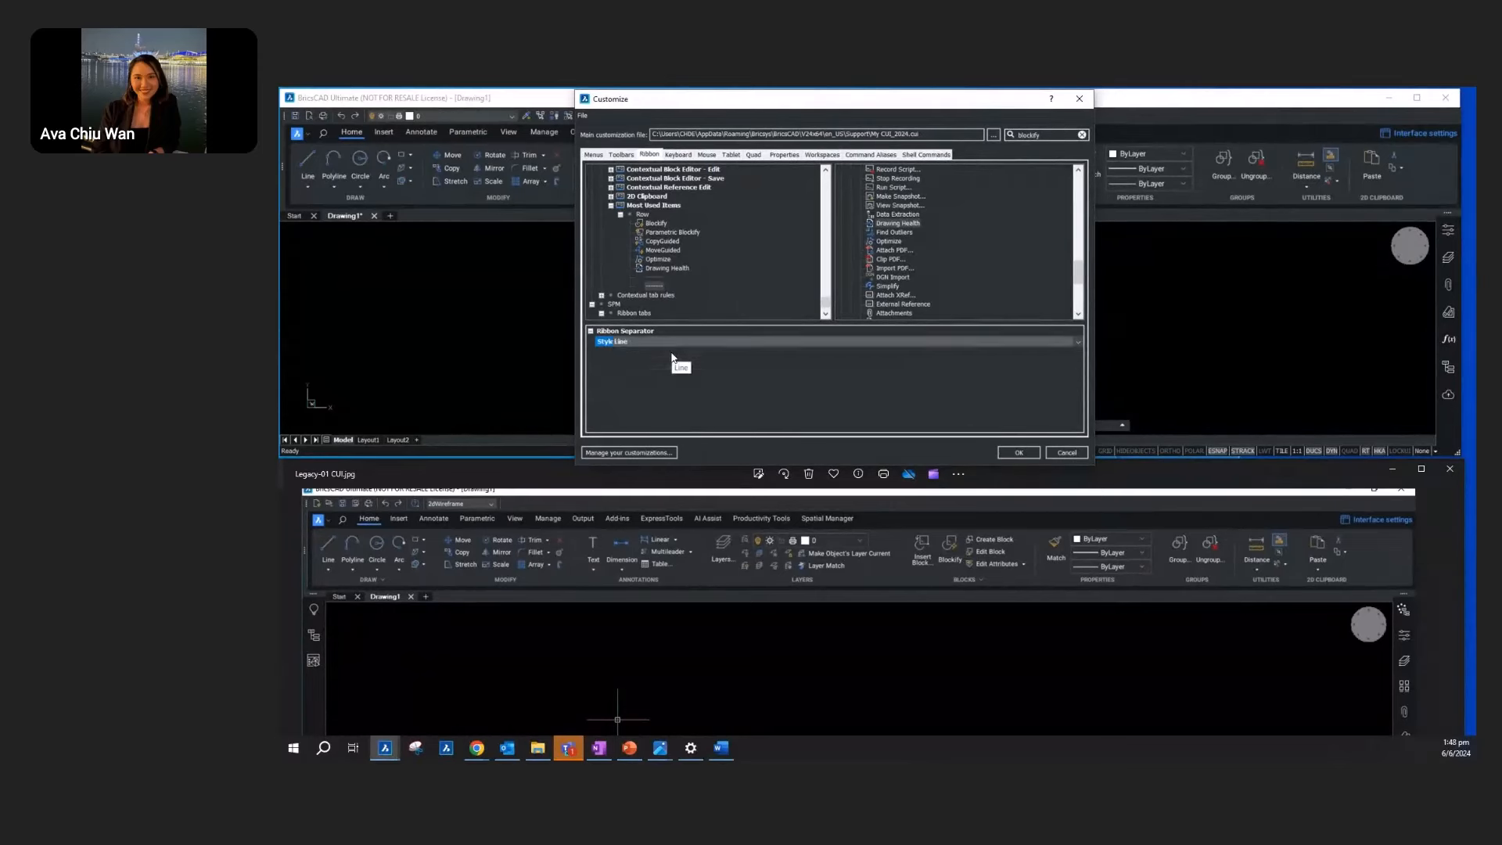
Step: Move the two separators so they sit between Parametric Blockify and CopyGuided and between MoveGuided and Optimize
click(655, 279)
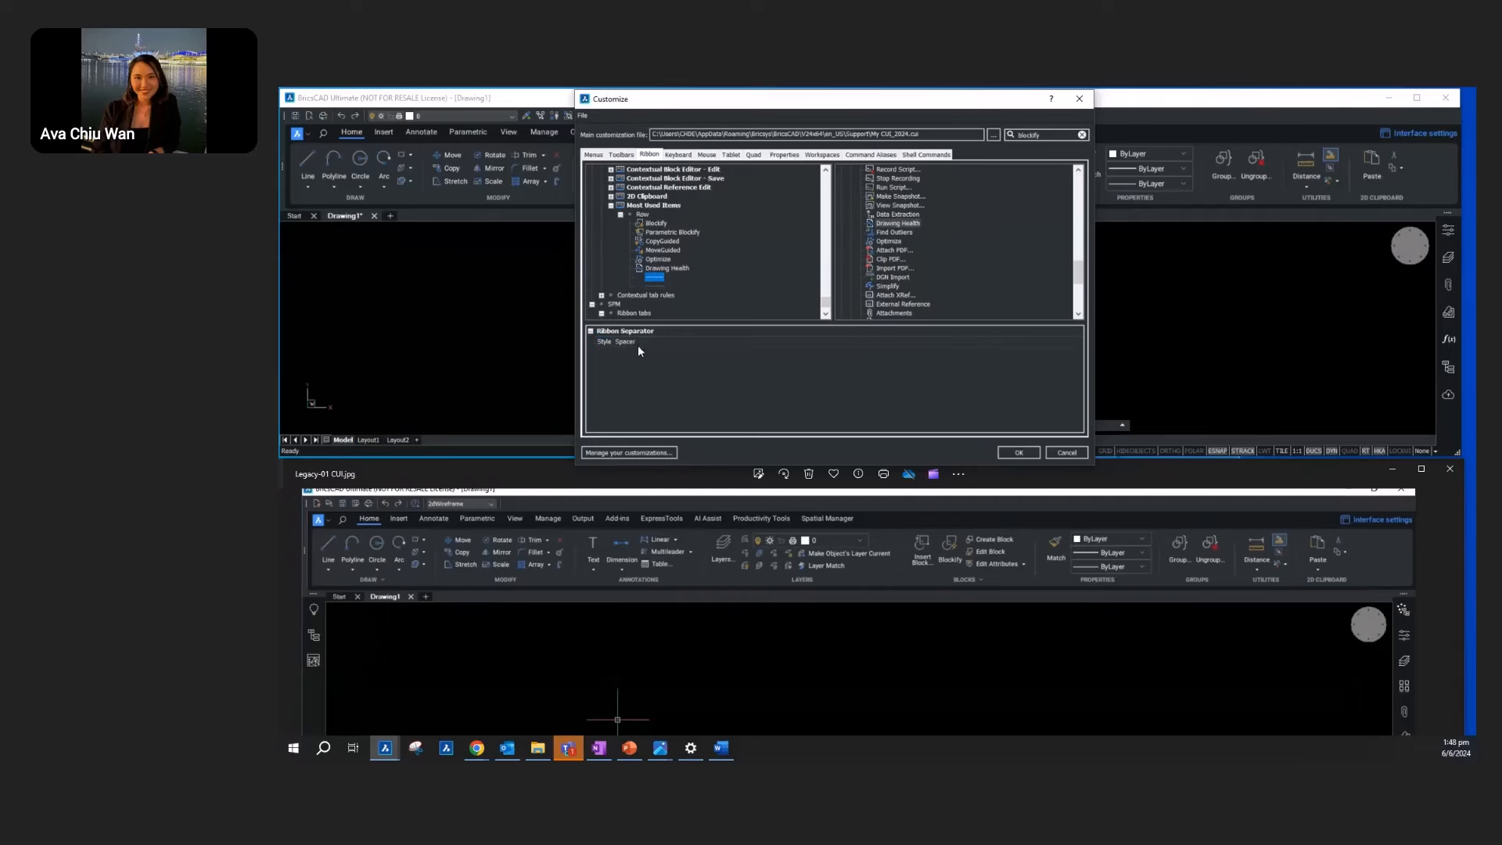
click(655, 286)
mouse_move(654, 288)
mouse_down()
mouse_move(656, 240)
mouse_move(656, 275)
mouse_up()
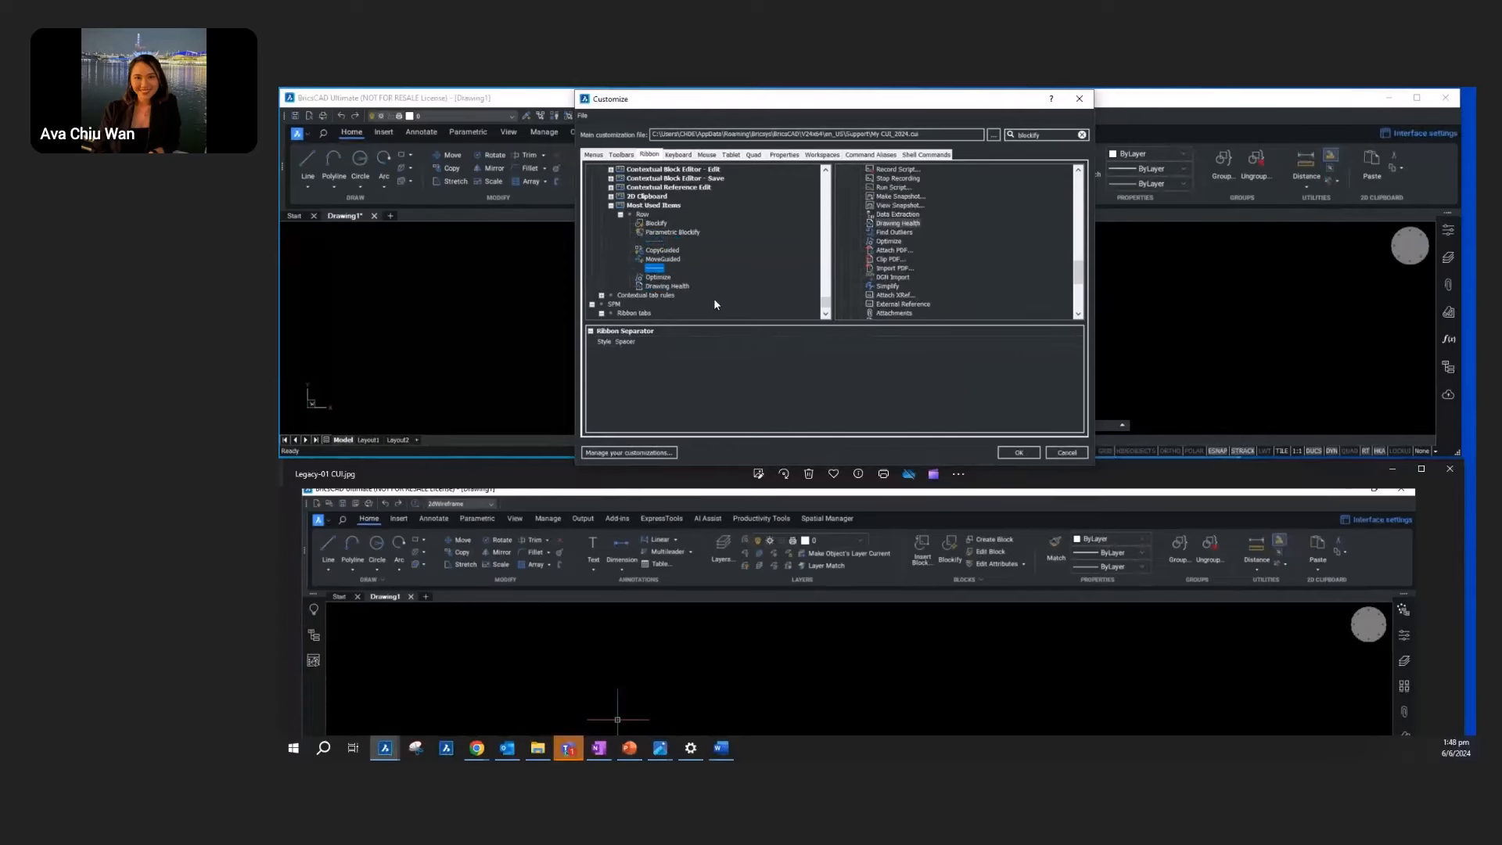
Step: Set the button style of Blockify and Parametric Blockify to Large with text (vertical)
click(651, 223)
click(669, 351)
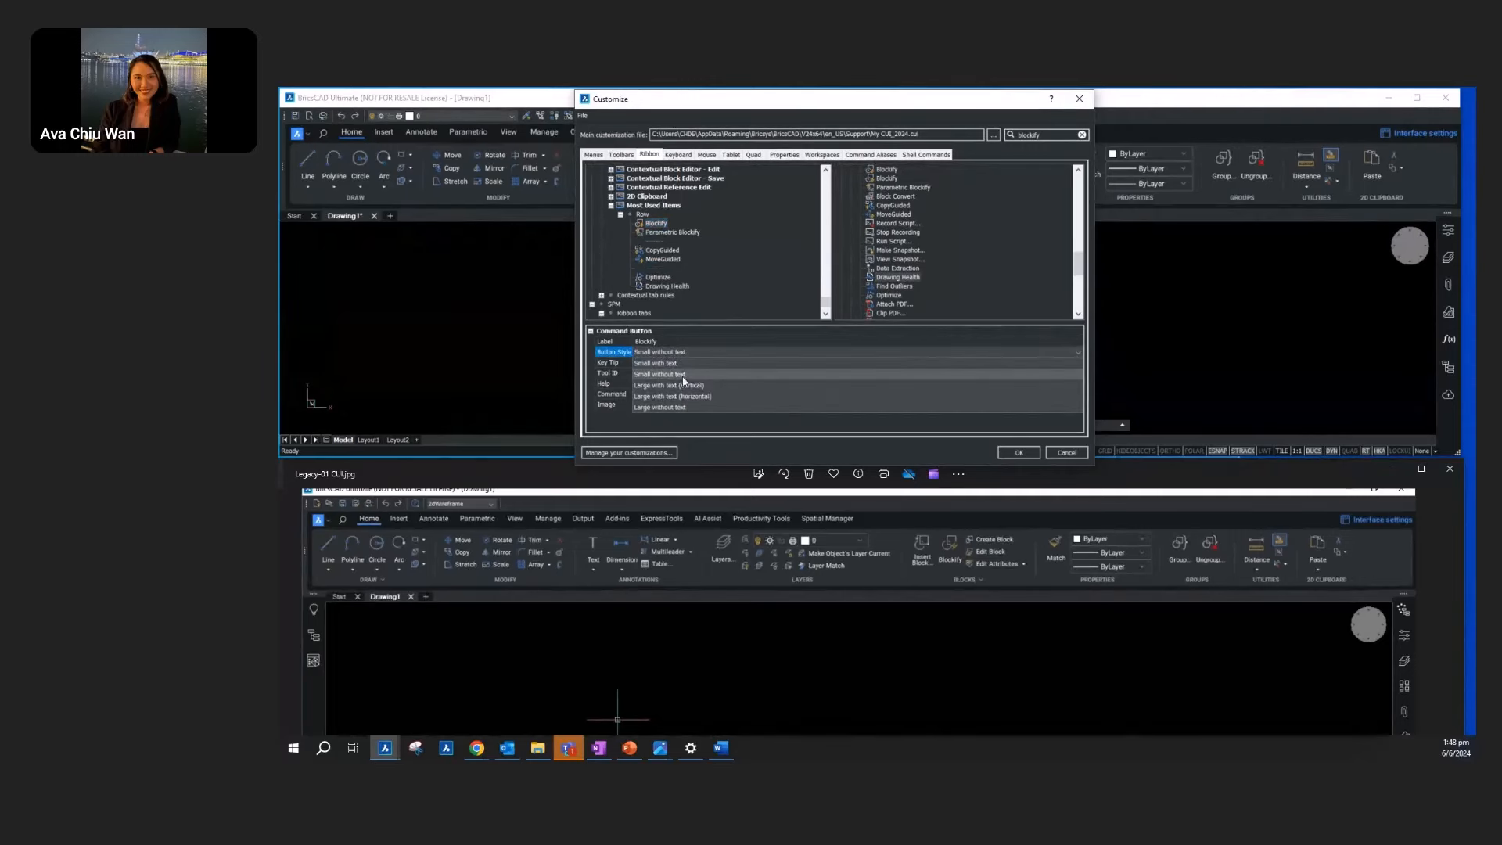
click(704, 381)
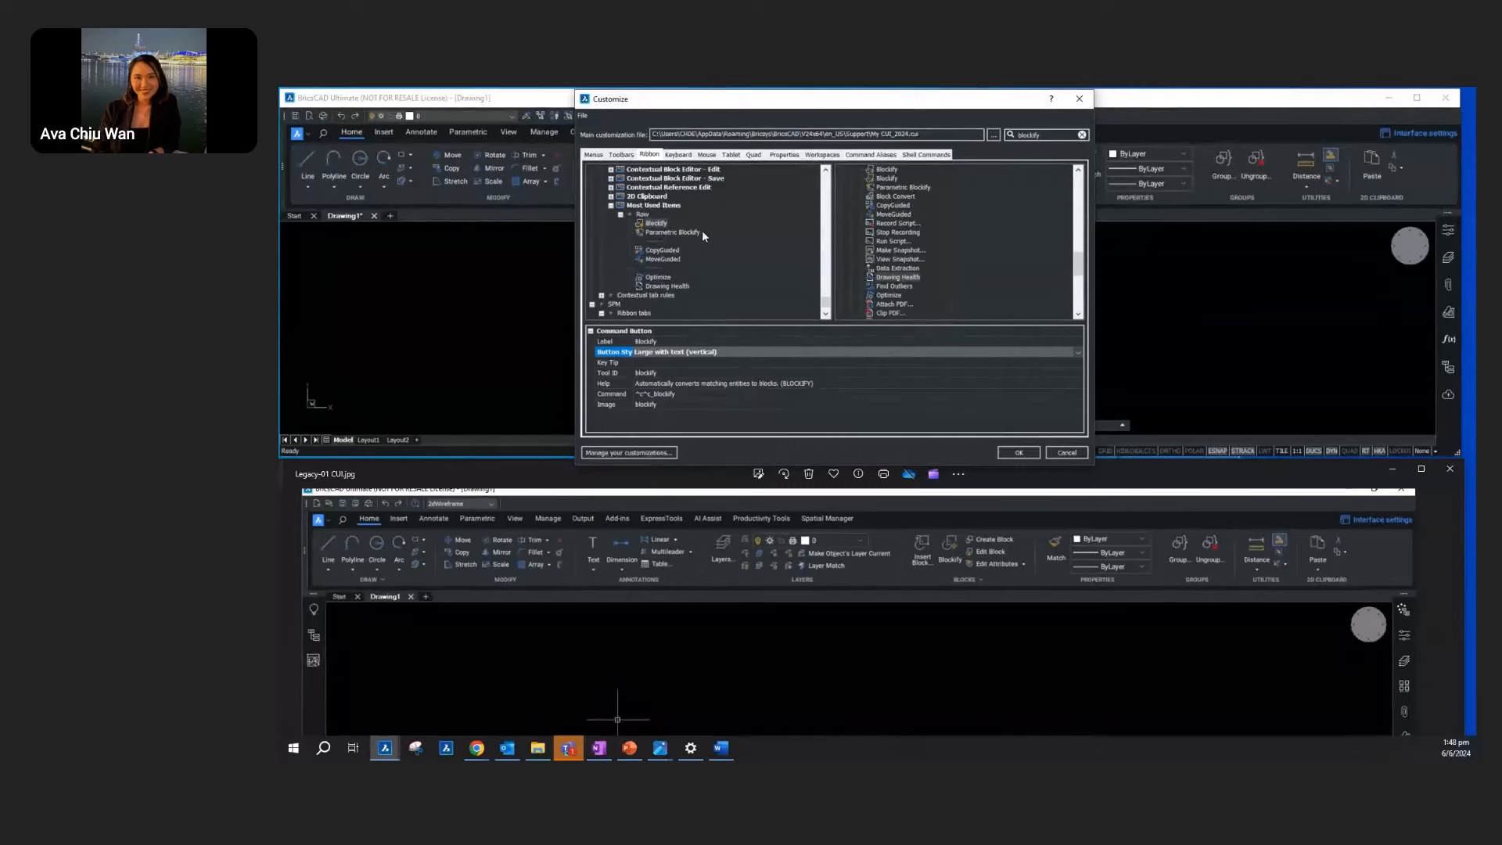
click(671, 233)
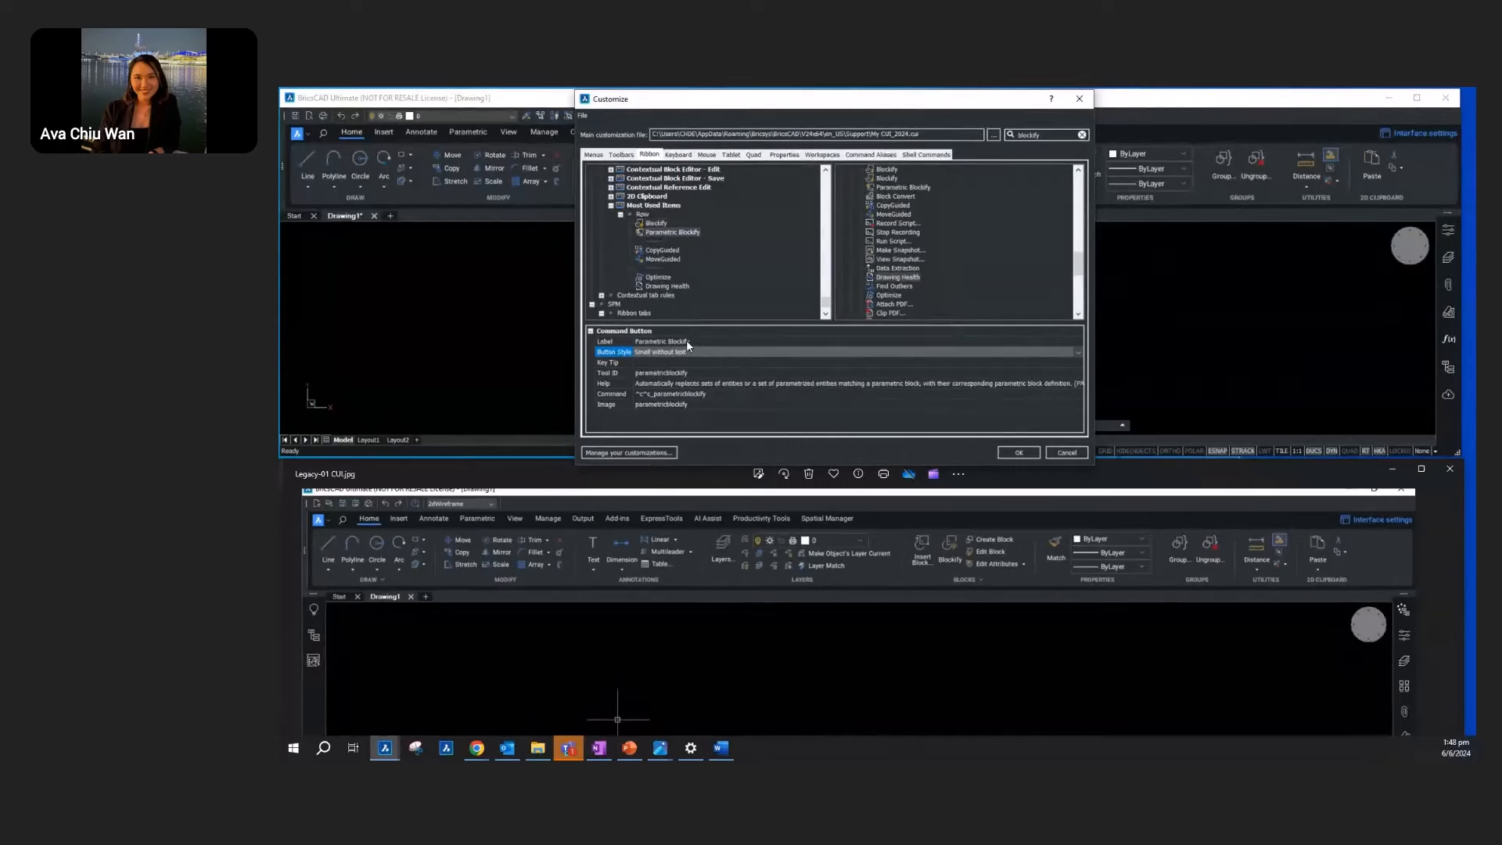
click(684, 352)
click(687, 385)
Step: Set the button style of CopyGuided and MoveGuided to Large with text (vertical)
click(663, 249)
click(668, 349)
click(669, 385)
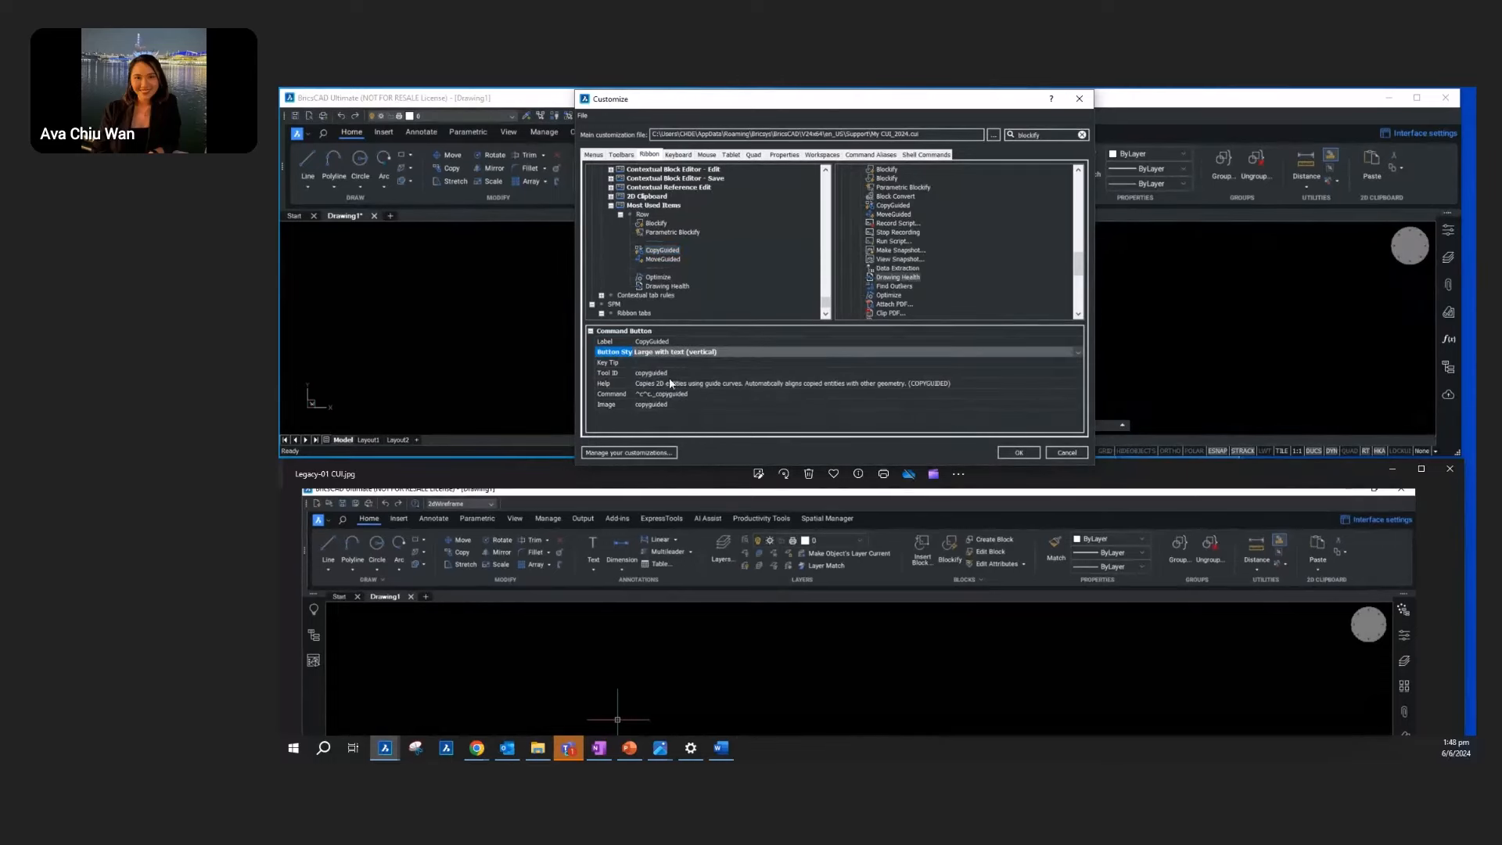
click(663, 259)
click(678, 352)
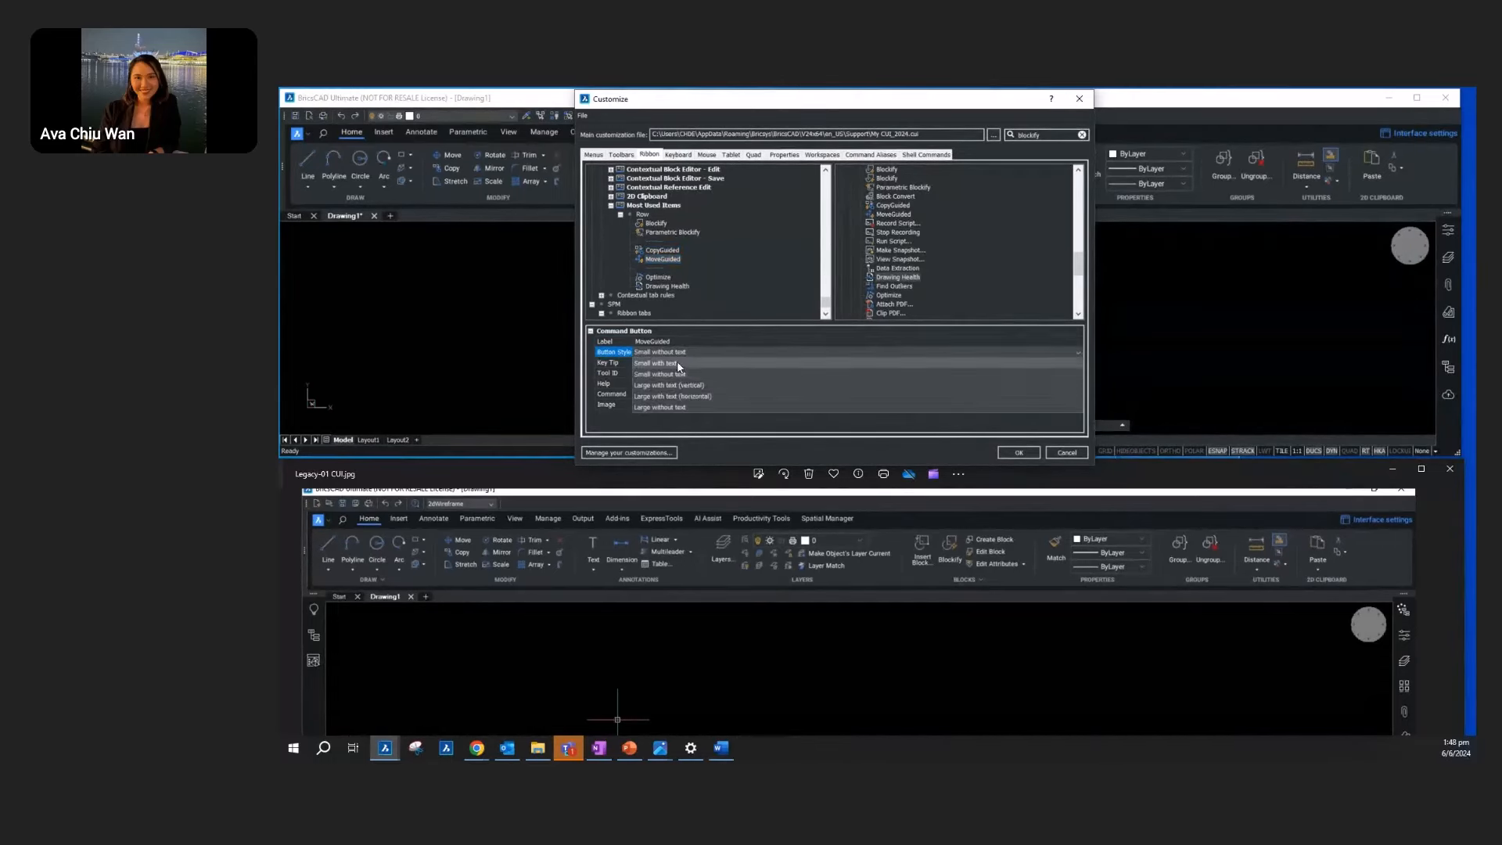
click(678, 387)
Step: Set the button style of Optimize and Drawing Health to Large with text (vertical)
click(658, 277)
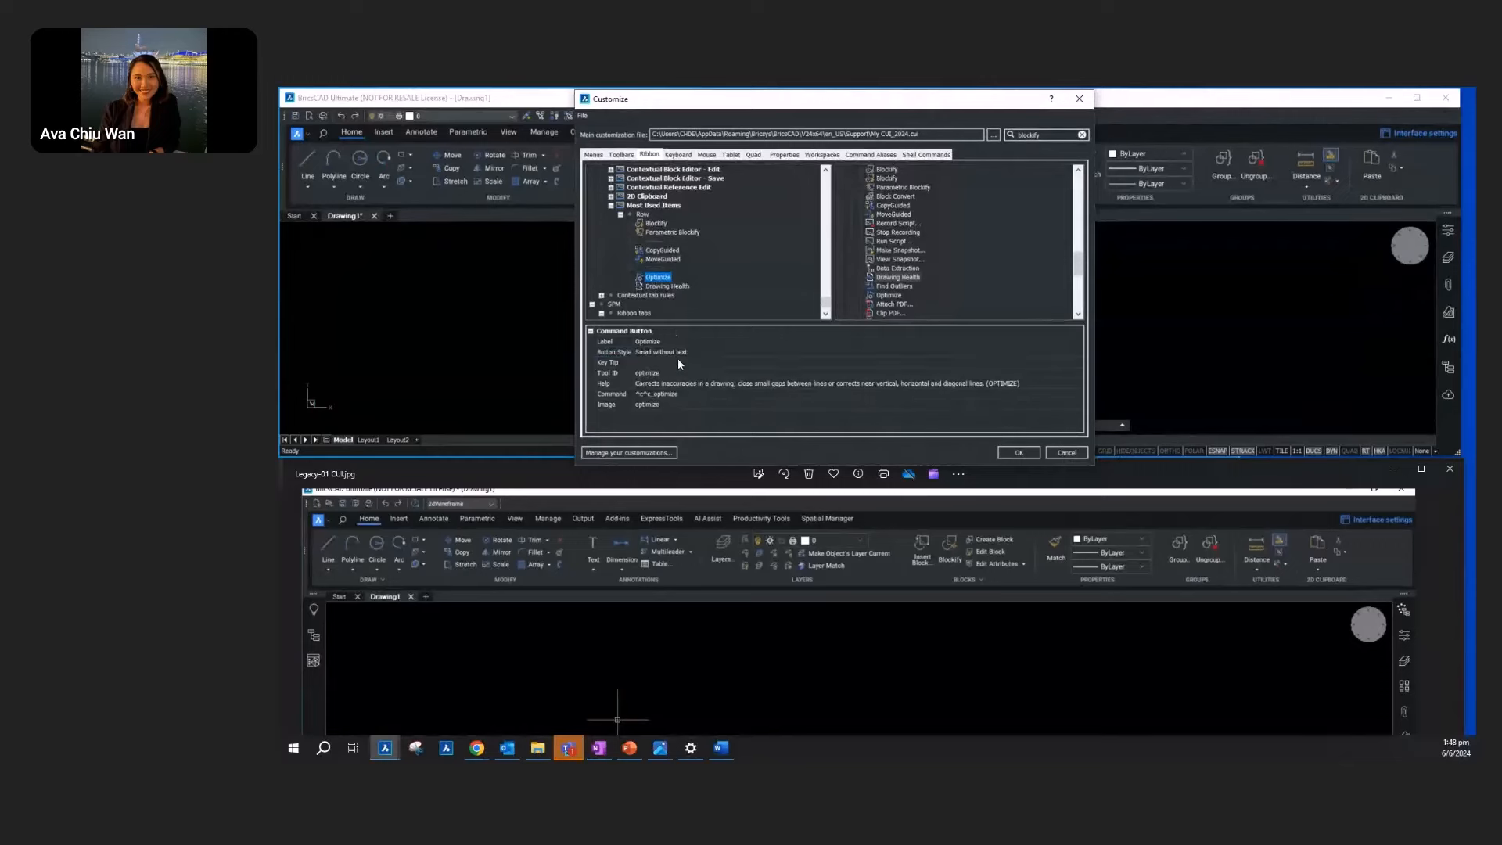
click(682, 352)
click(677, 387)
click(668, 286)
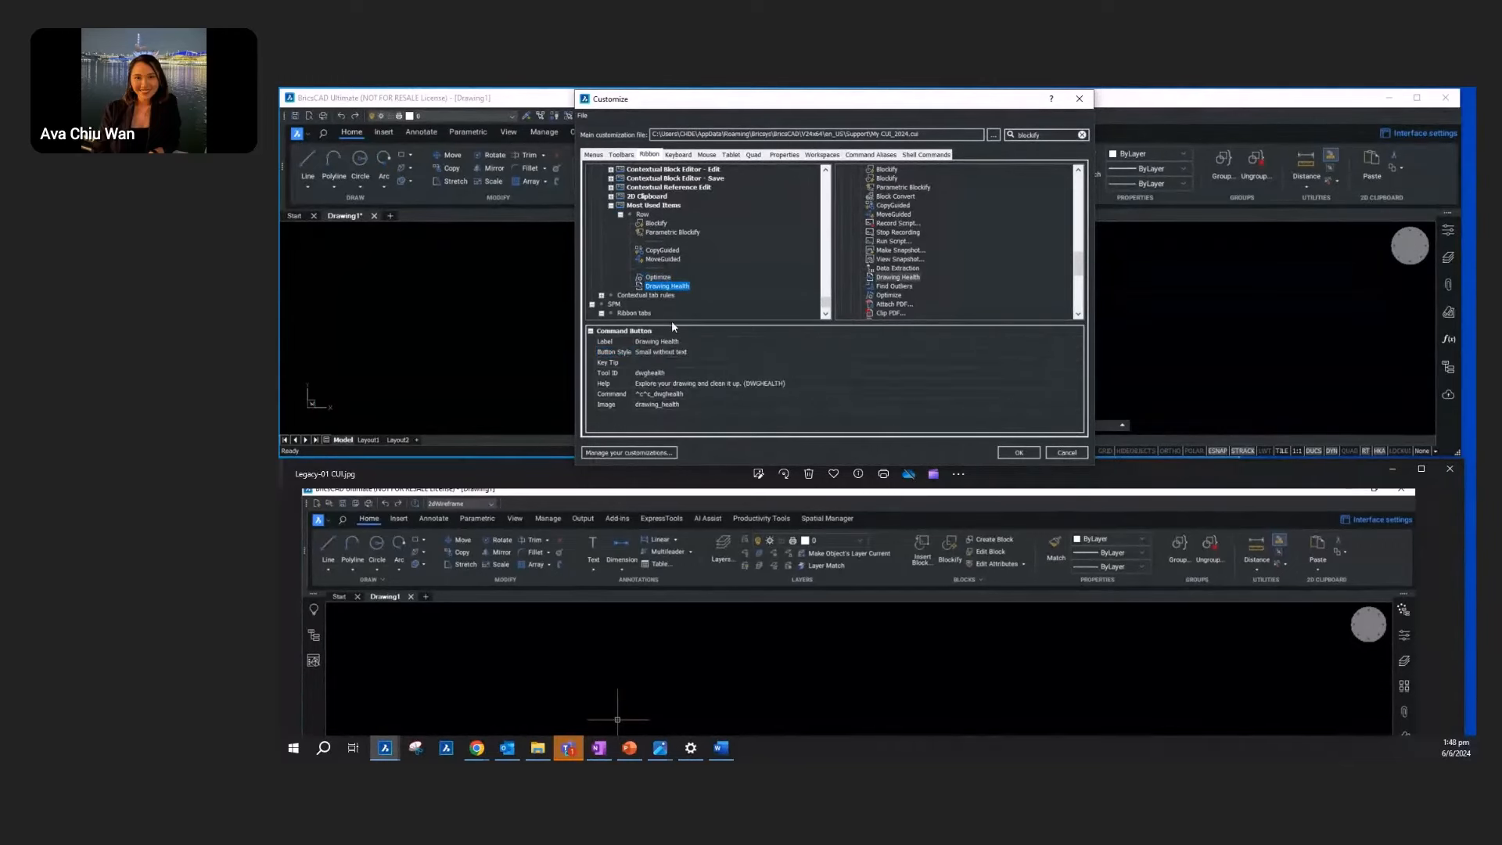
click(673, 352)
click(673, 351)
click(677, 385)
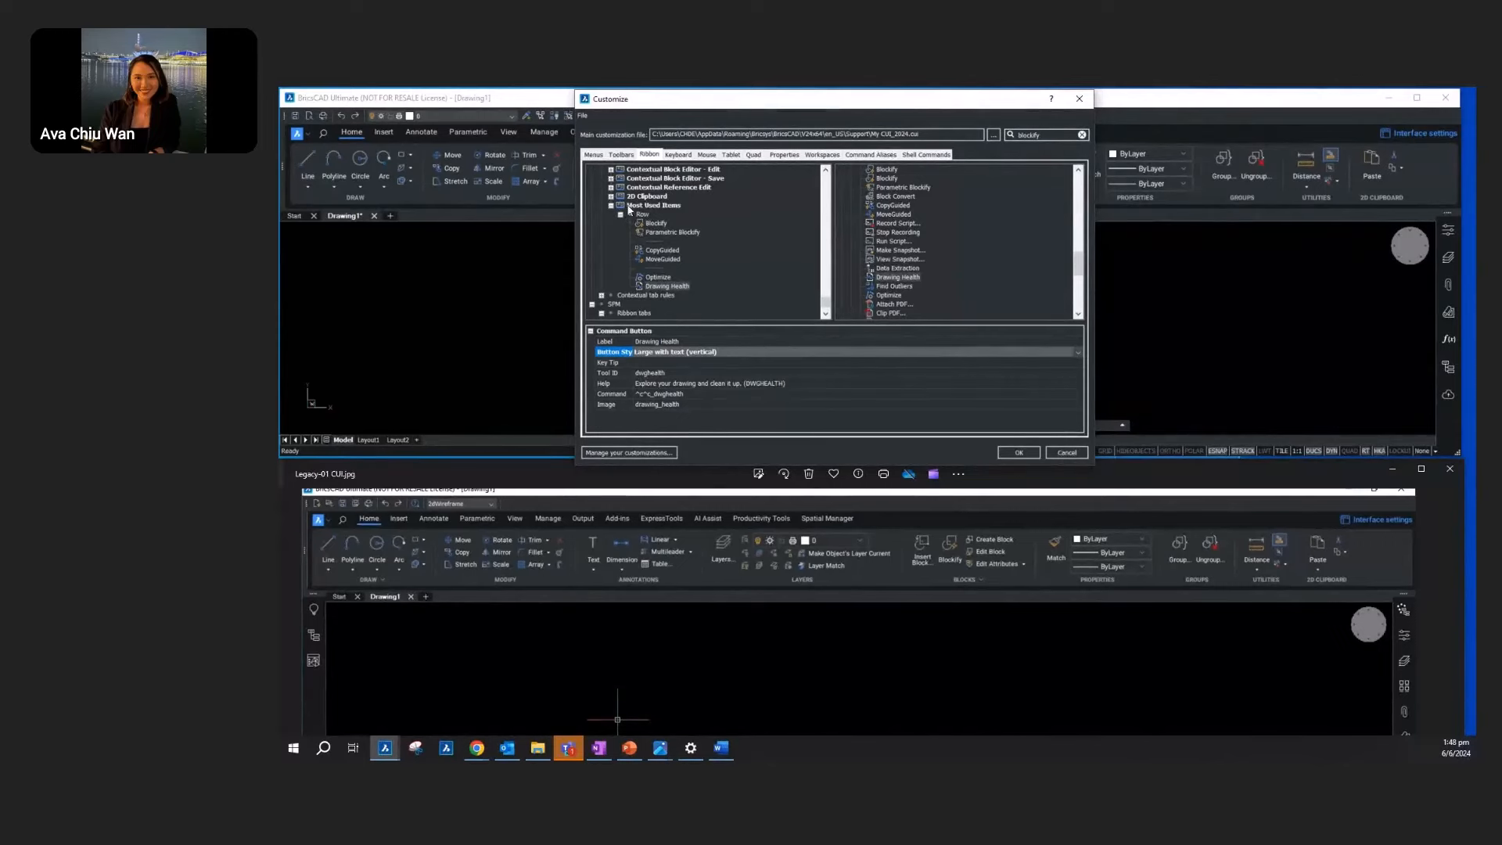
Step: Add the Most Used Items panel to the Project_01 ribbon tab, placed after the Draw panel
drag(826, 304, 798, 170)
scroll(641, 242, down, 10)
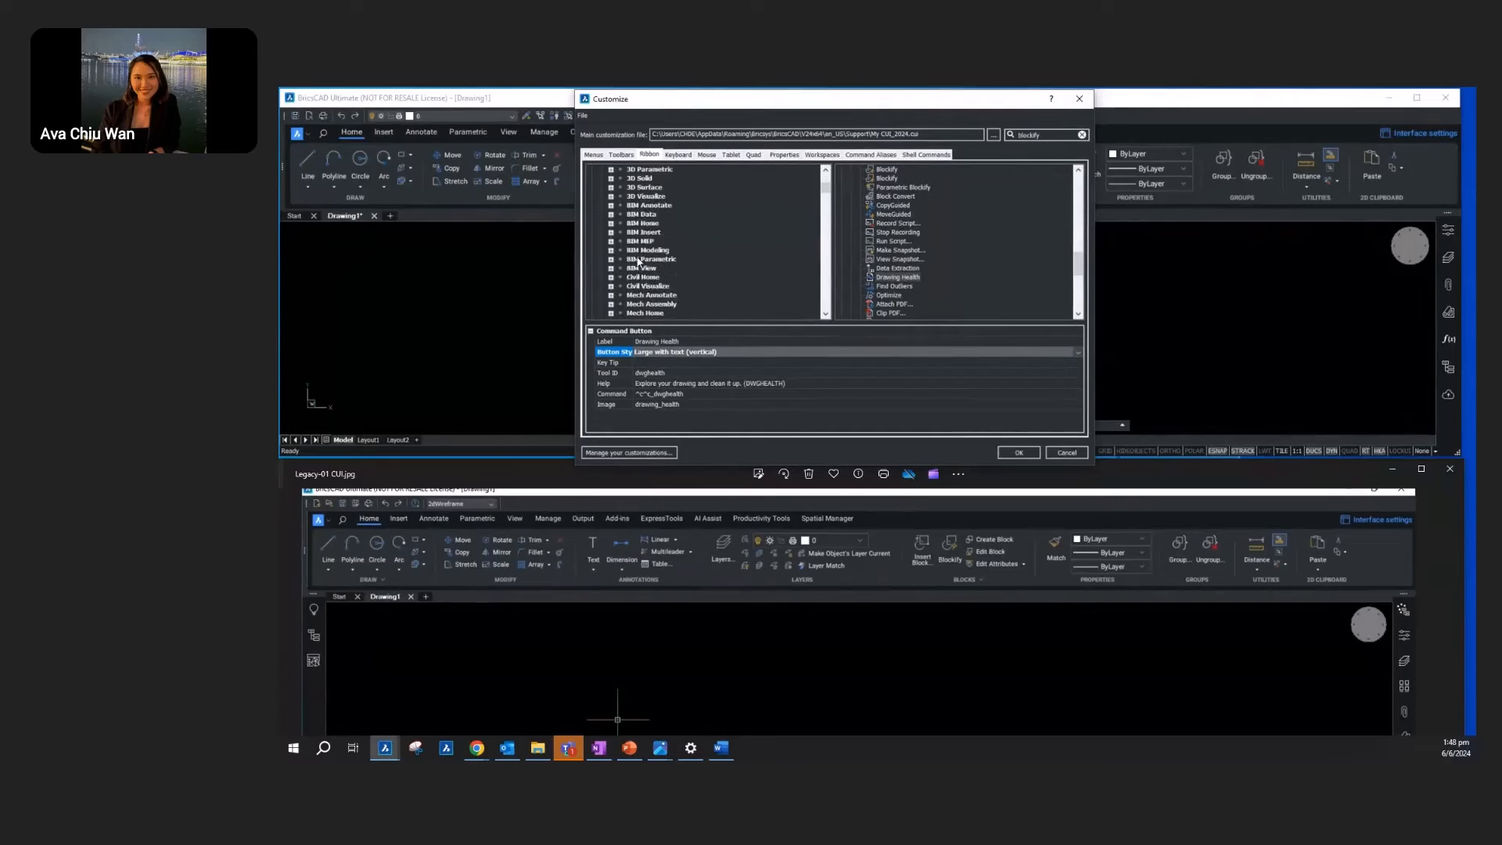
click(642, 260)
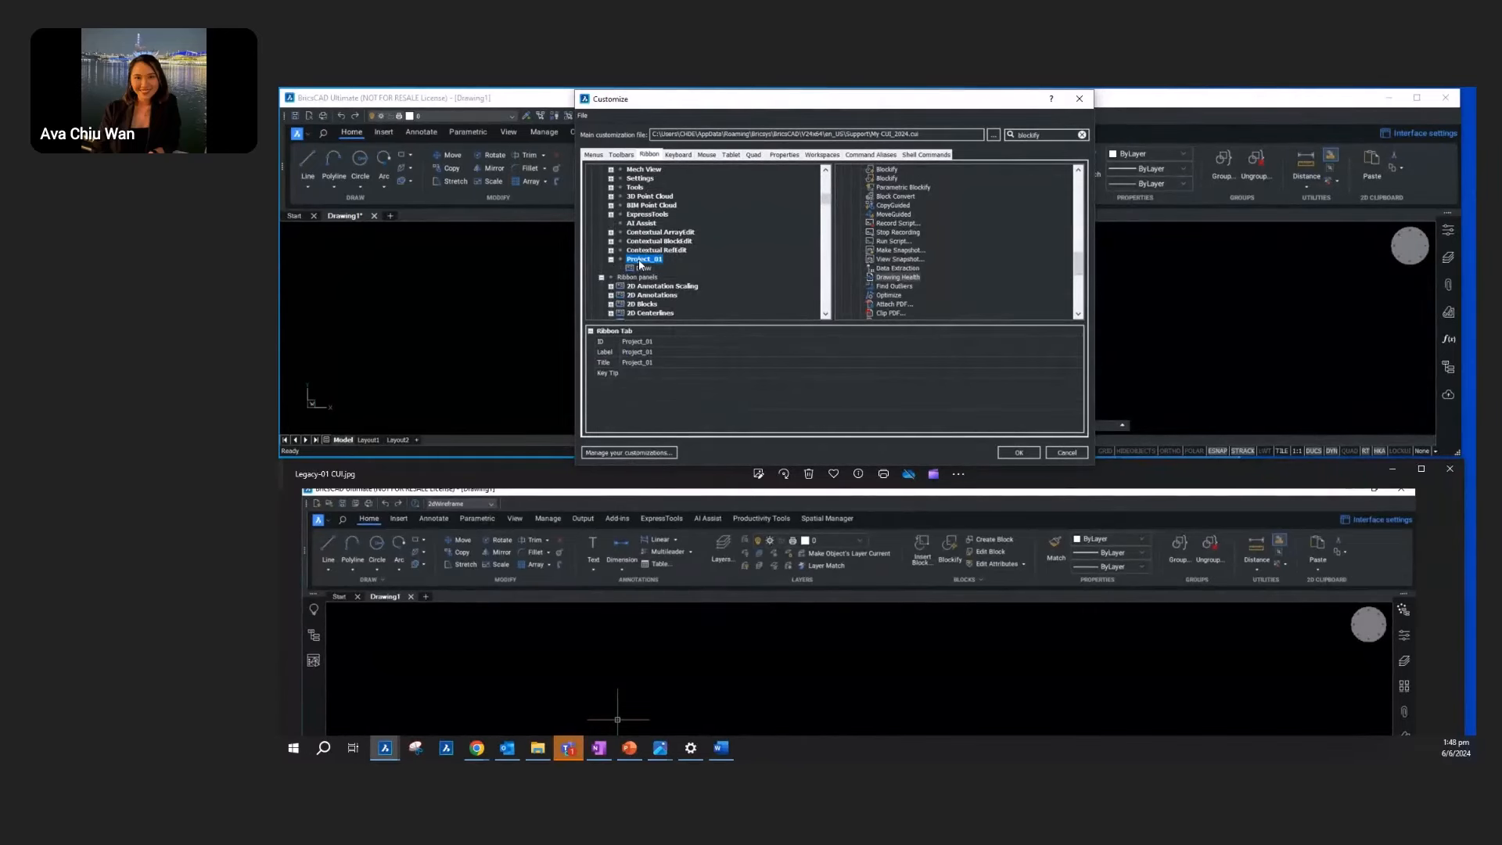
right_click(643, 267)
click(673, 296)
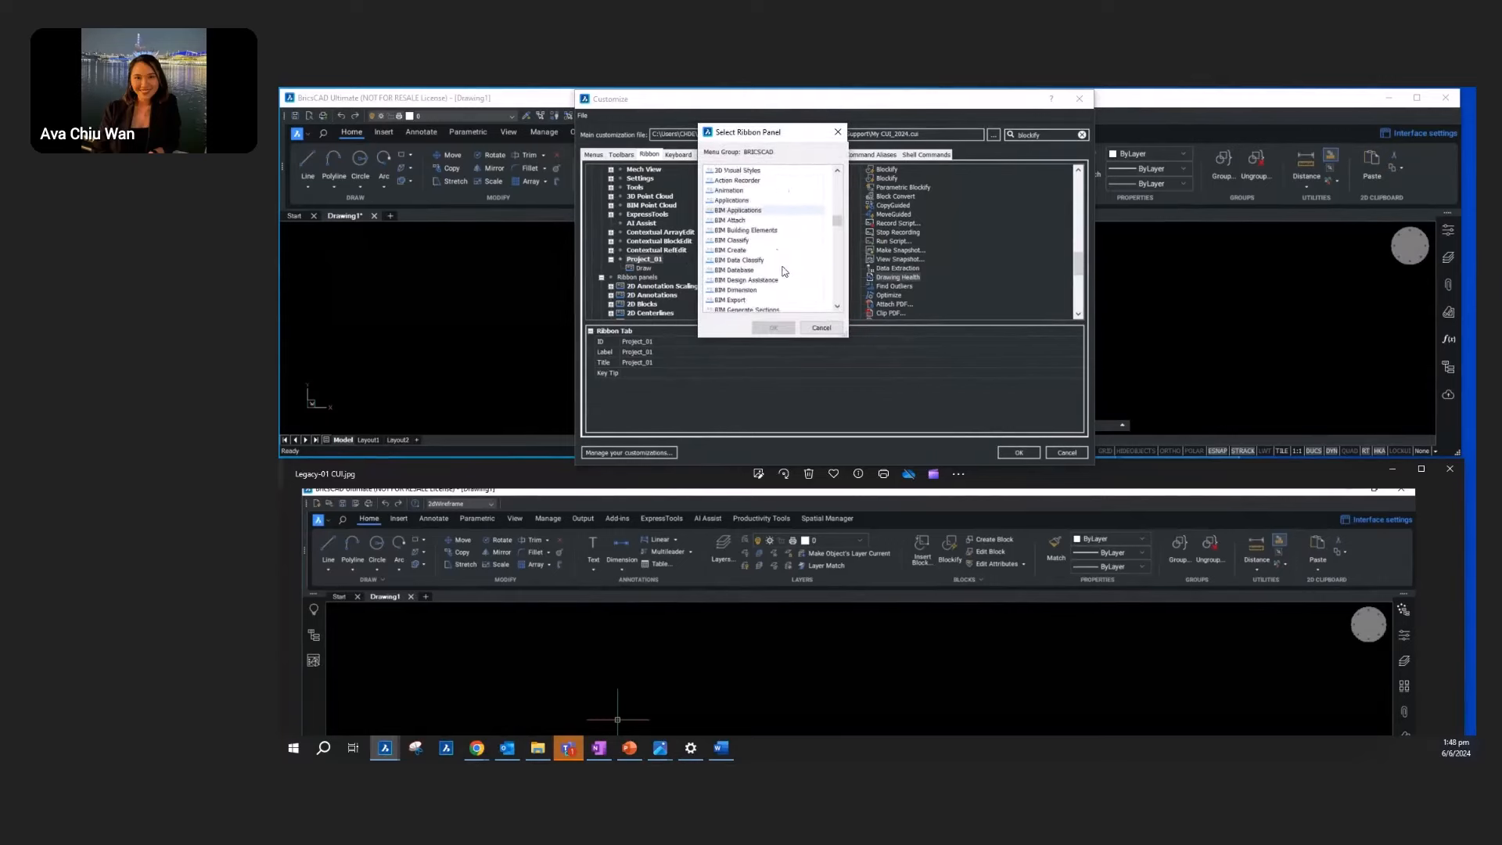
scroll(785, 272, down, 15)
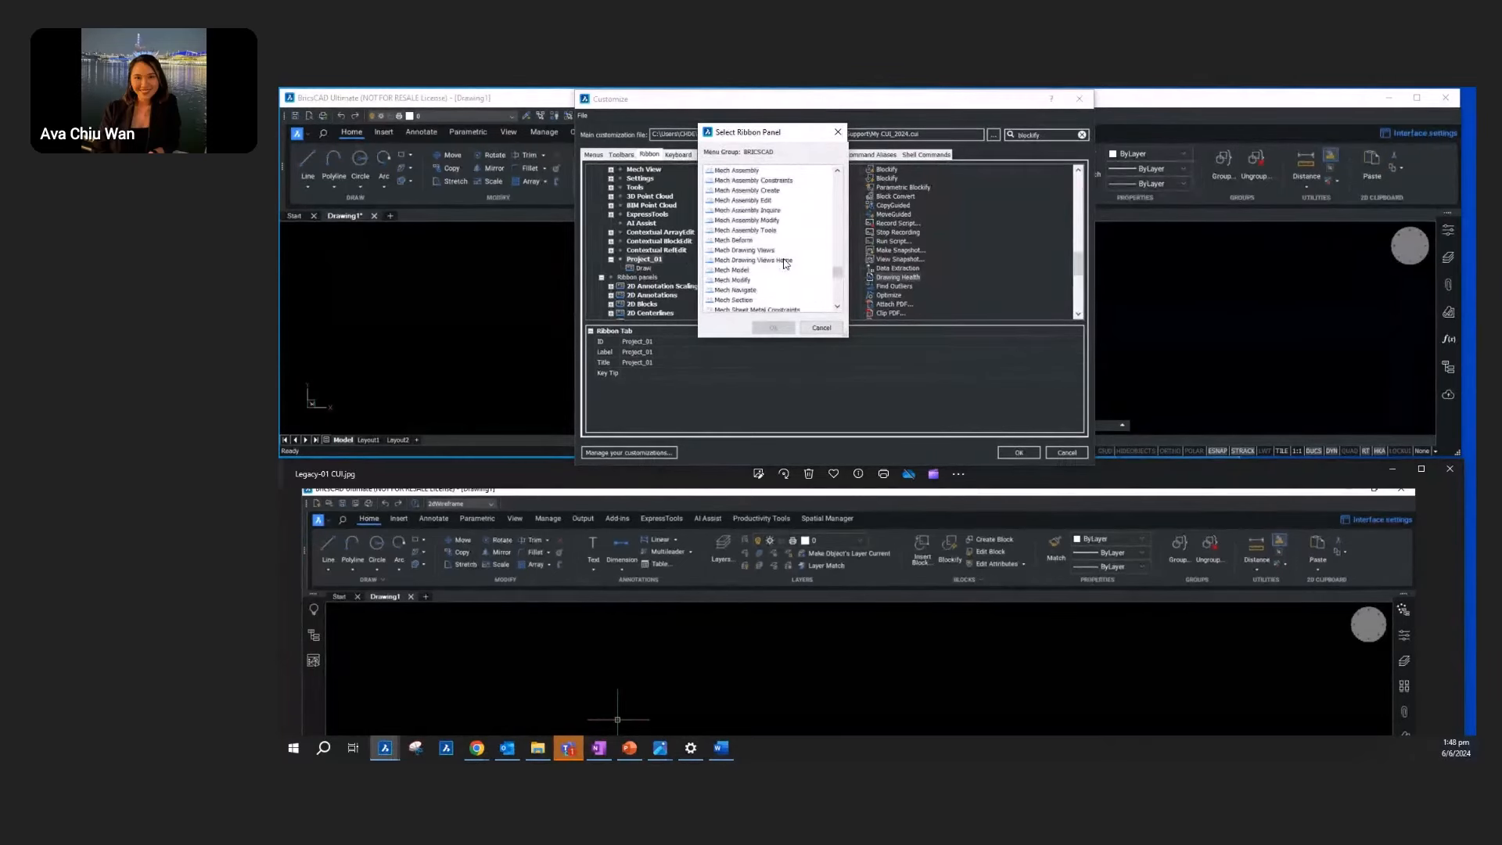
scroll(784, 263, down, 6)
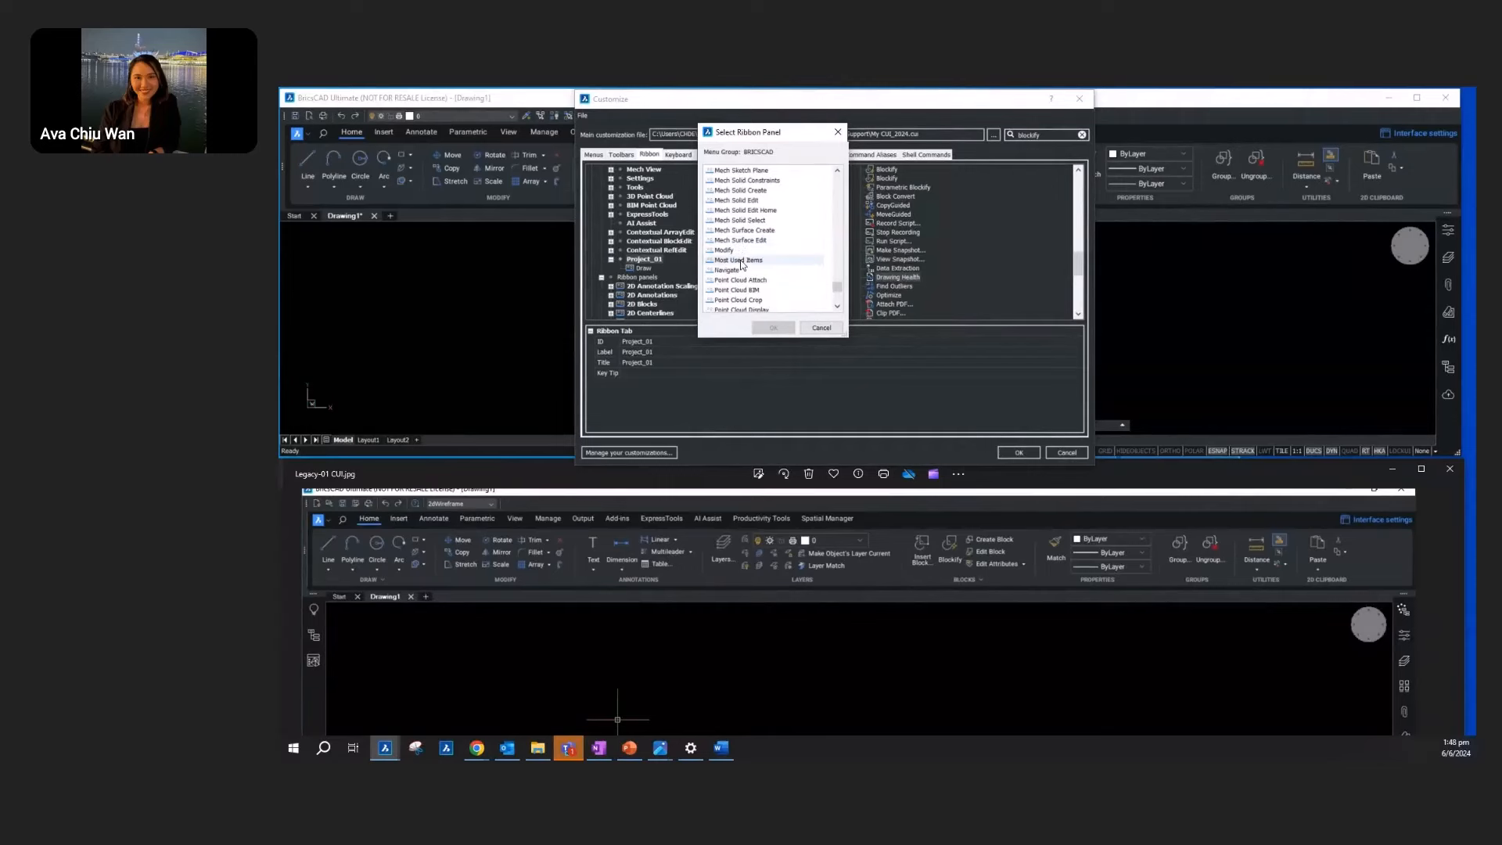
click(742, 260)
click(771, 328)
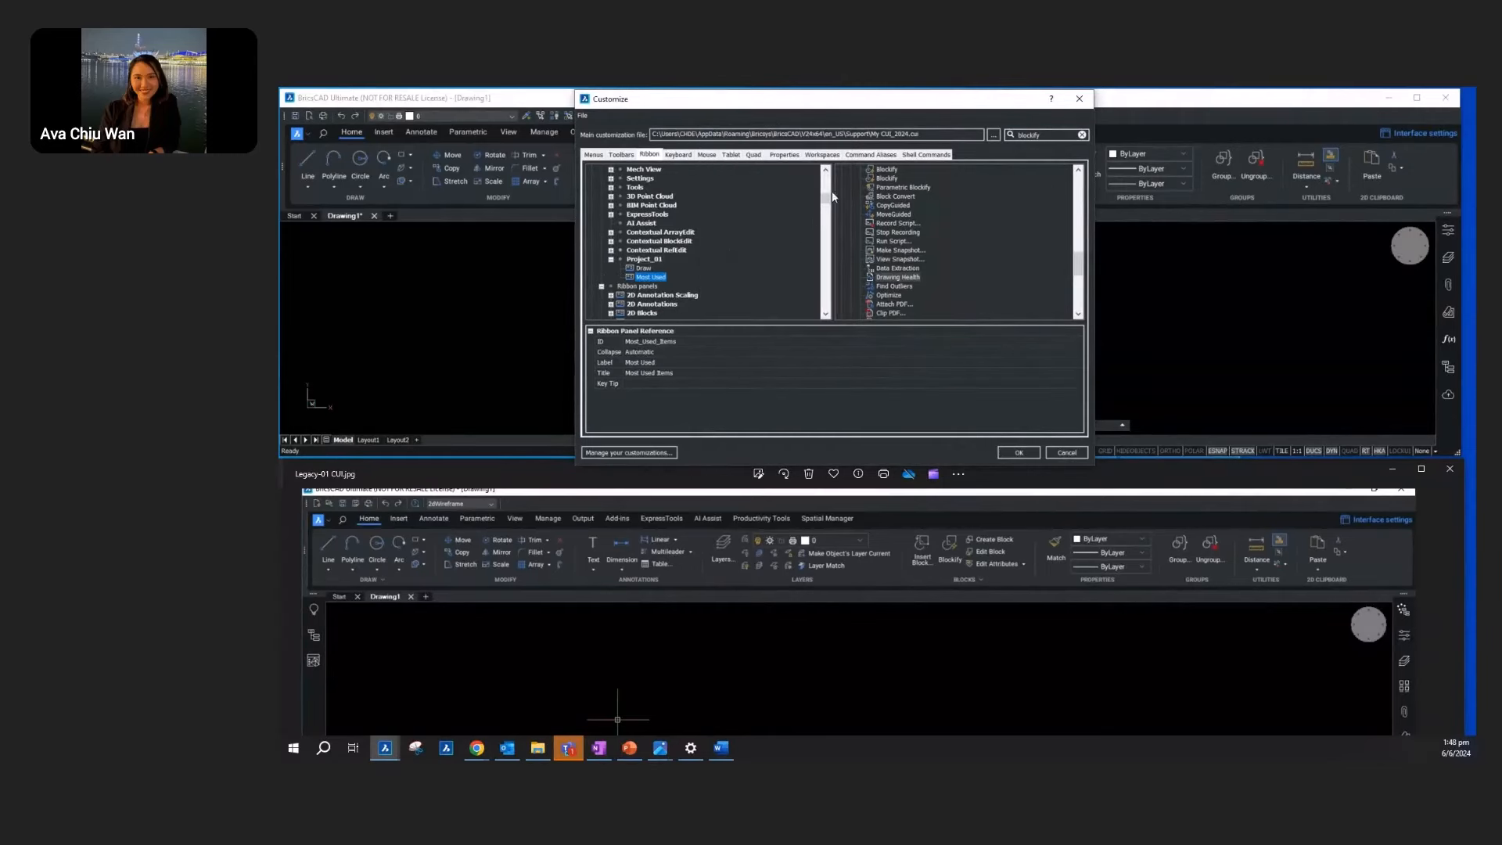
Step: Check the Project_01 entry in the Drafting workspace ribbon and apply the customizations to display that tab
click(822, 154)
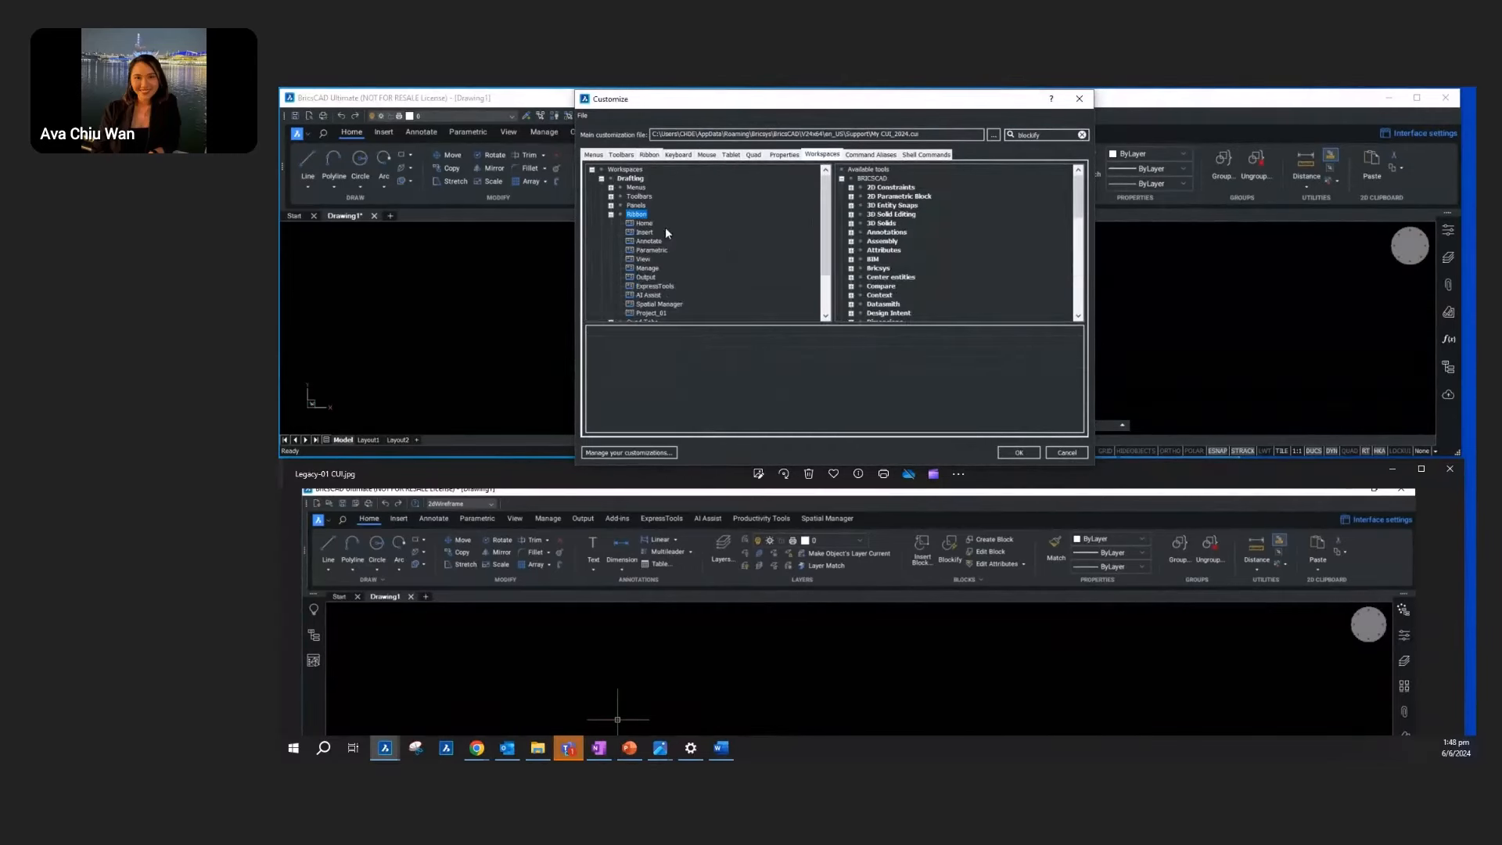
click(650, 314)
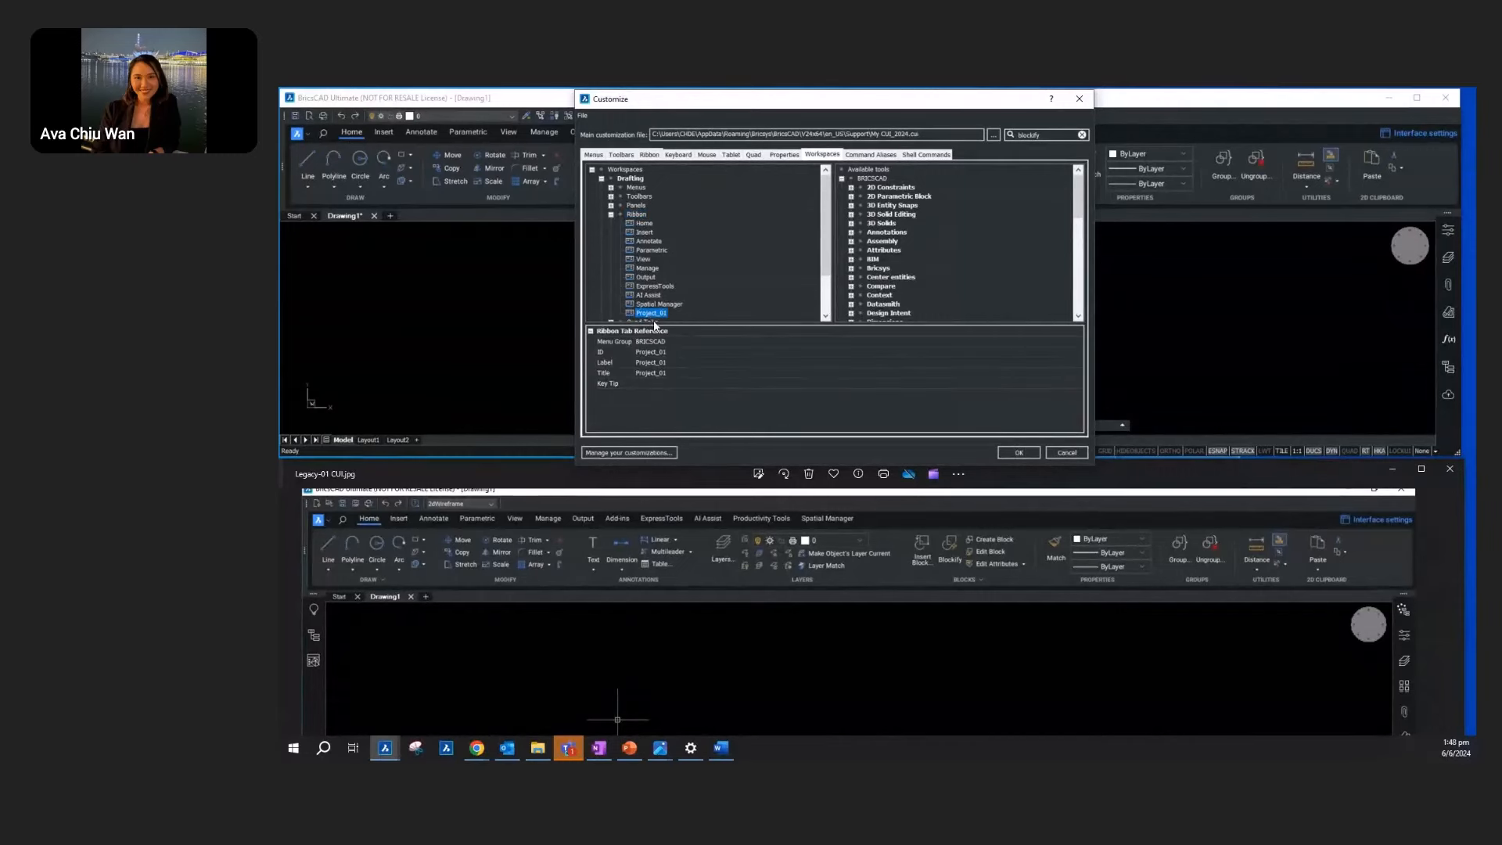
click(1011, 453)
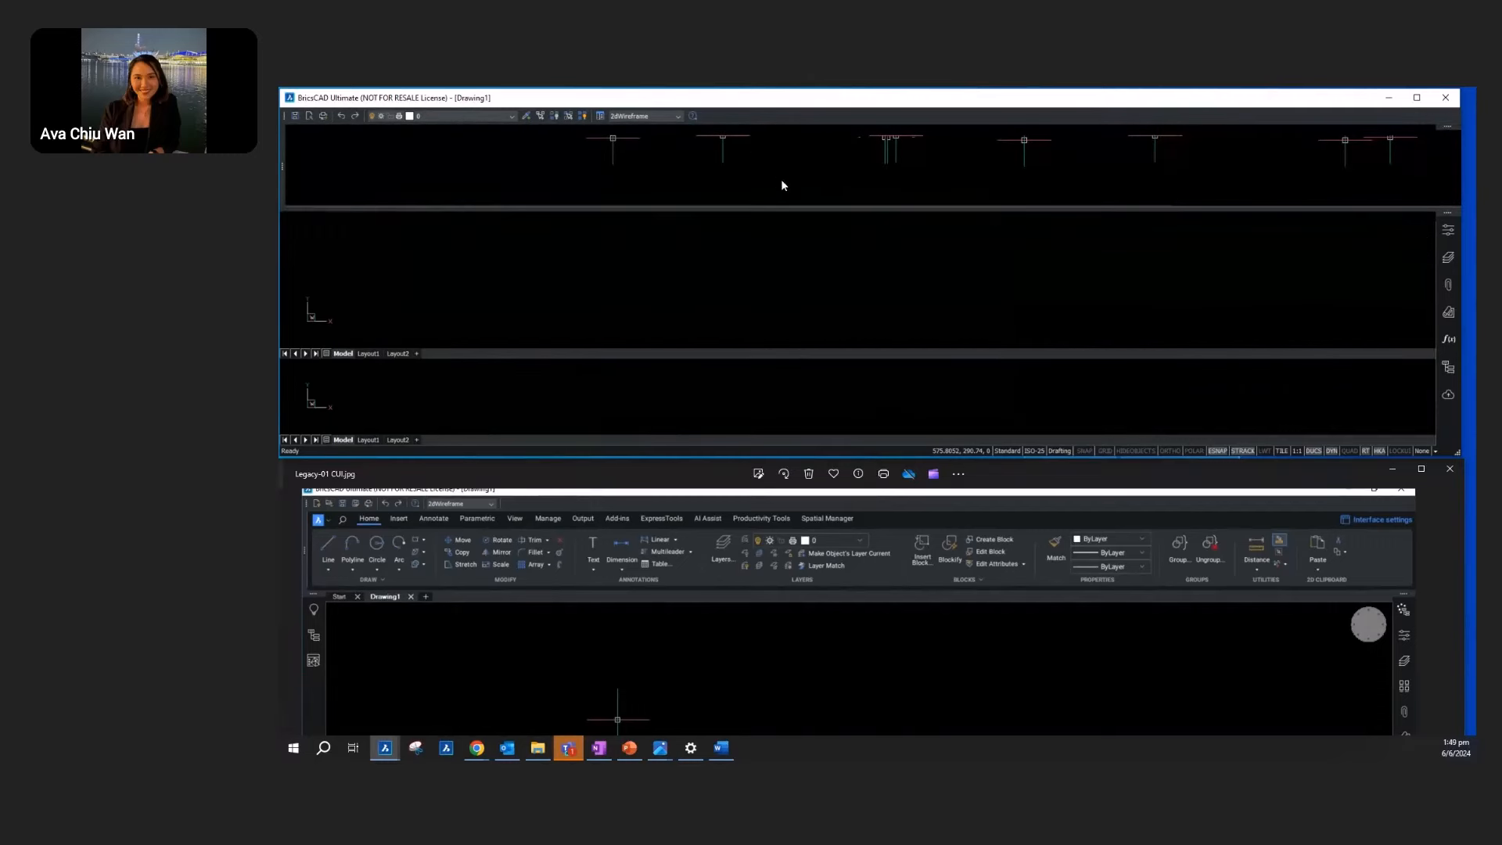
click(788, 132)
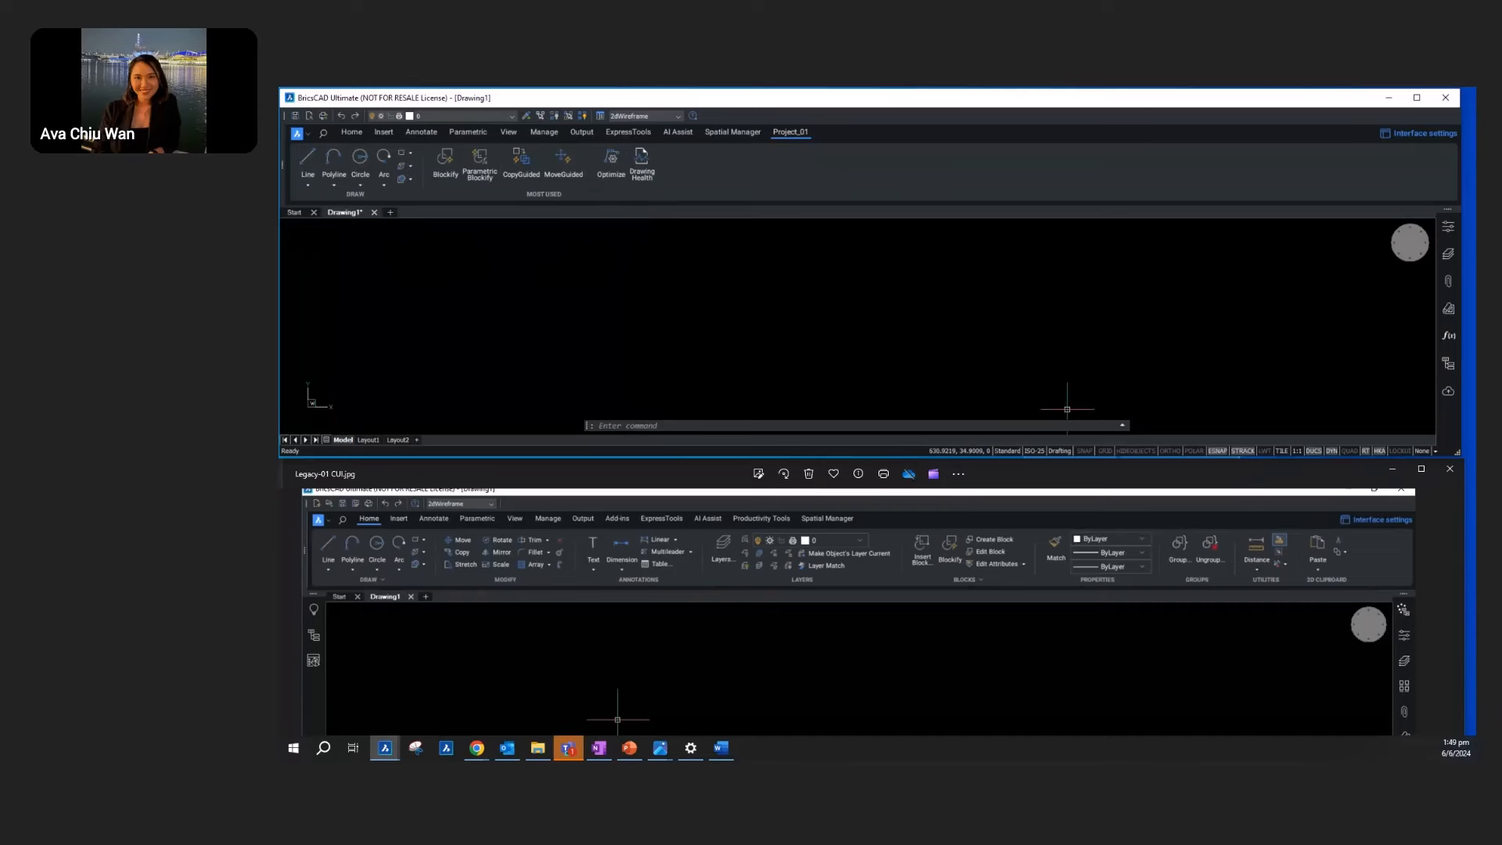
Step: Switch to PowerPoint and start the slide show from the current slide
key(alt+Tab)
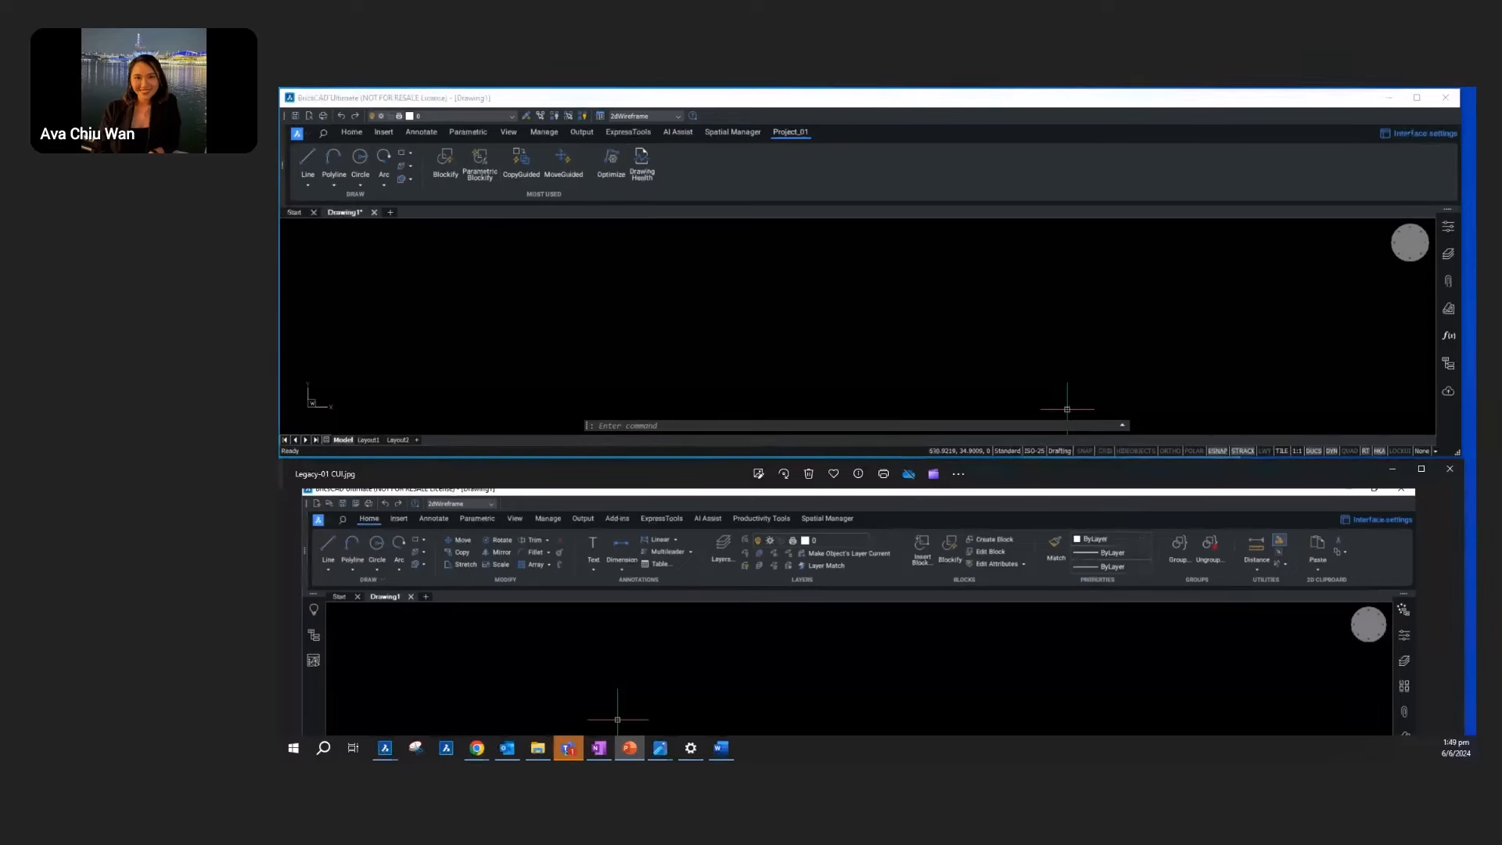
key(shift+F5)
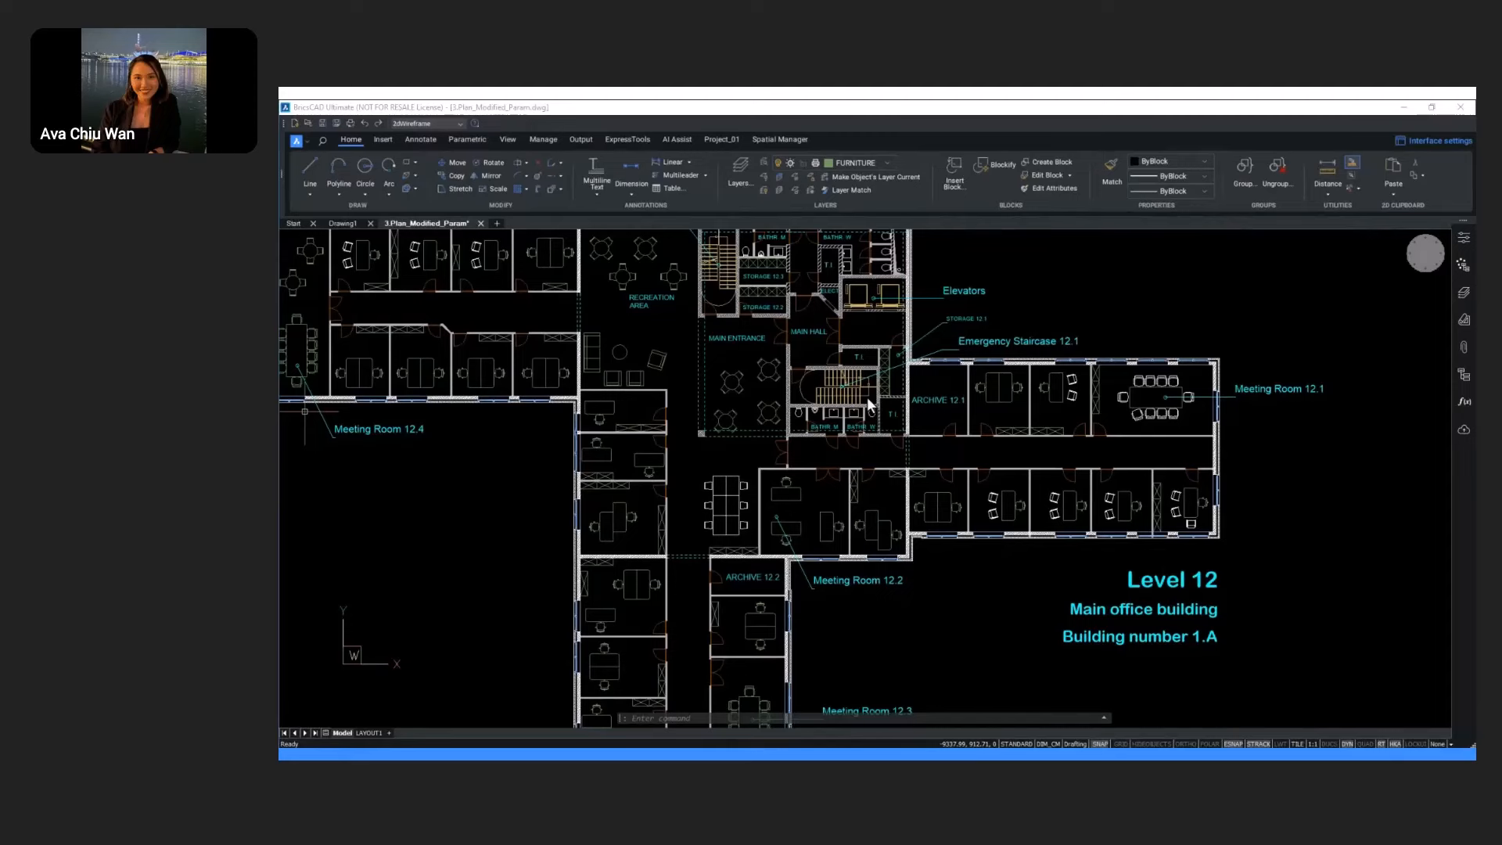
Step: Add the command alias BF for the BLOCKIFY command in the Customize dialog
right_click(794, 208)
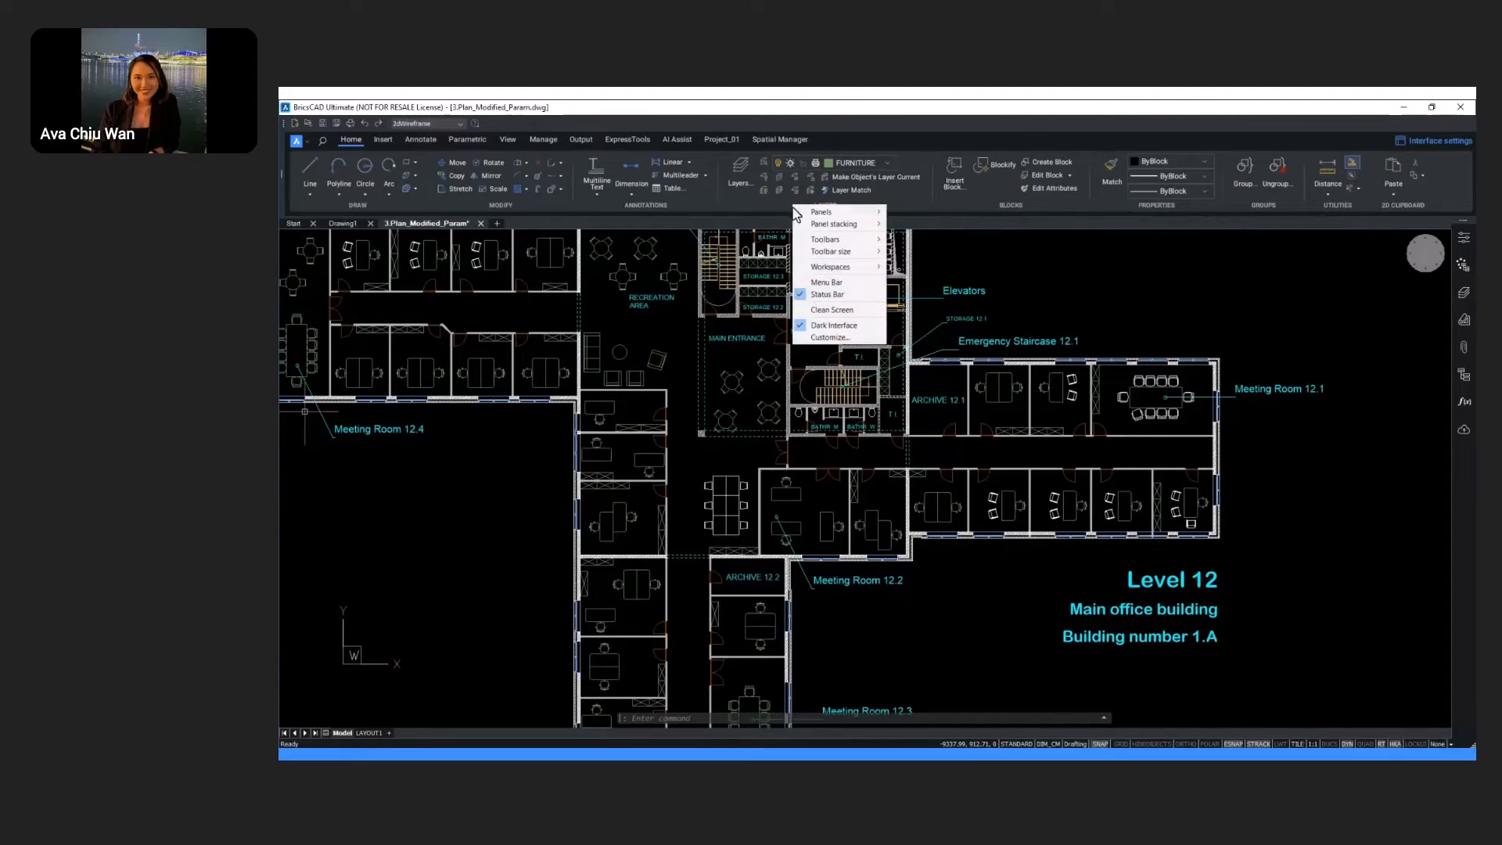
click(818, 340)
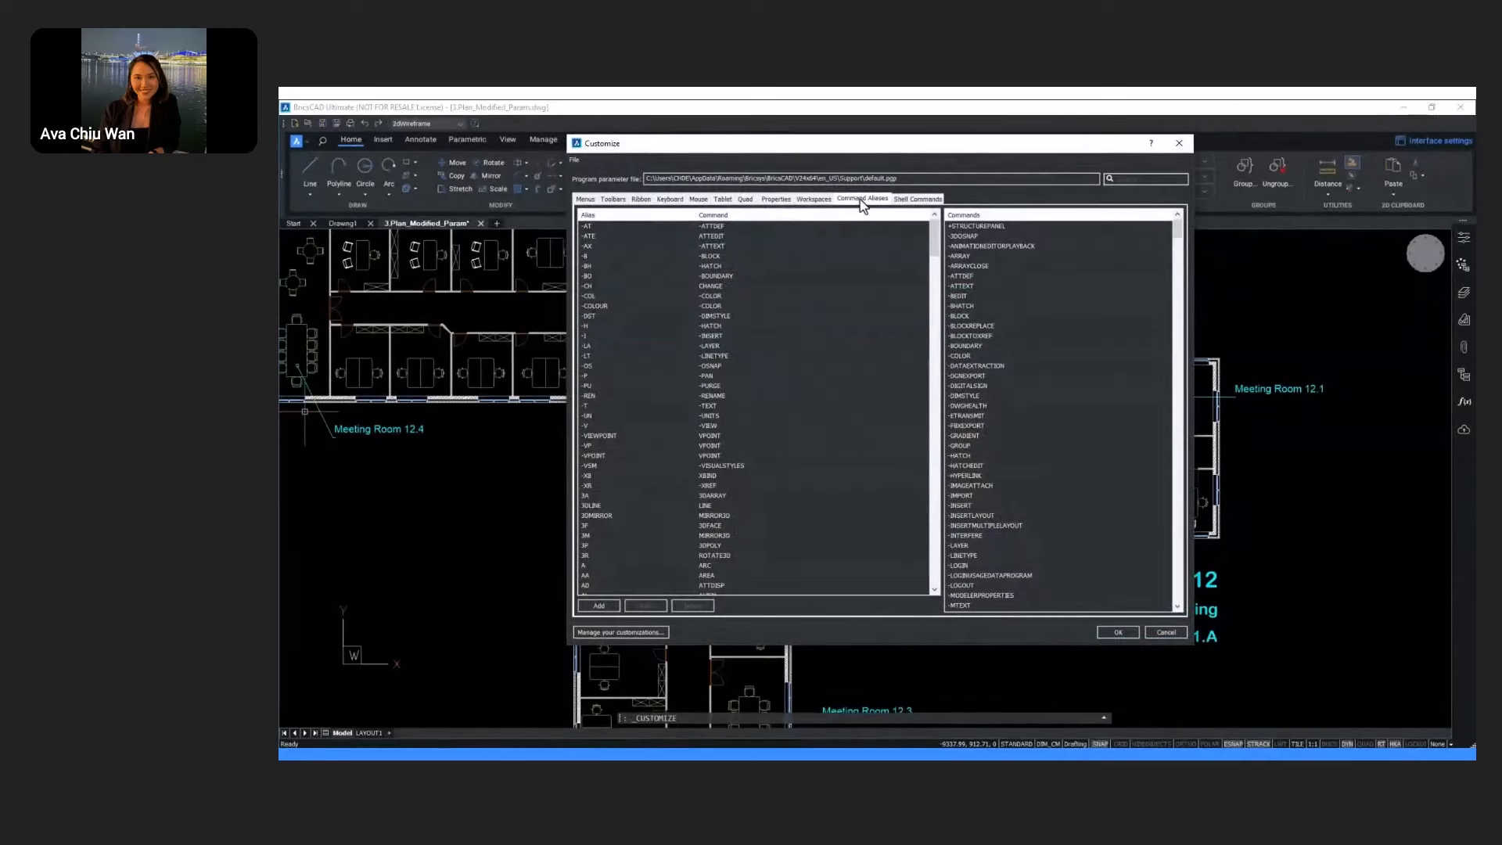
scroll(669, 274, down, 3)
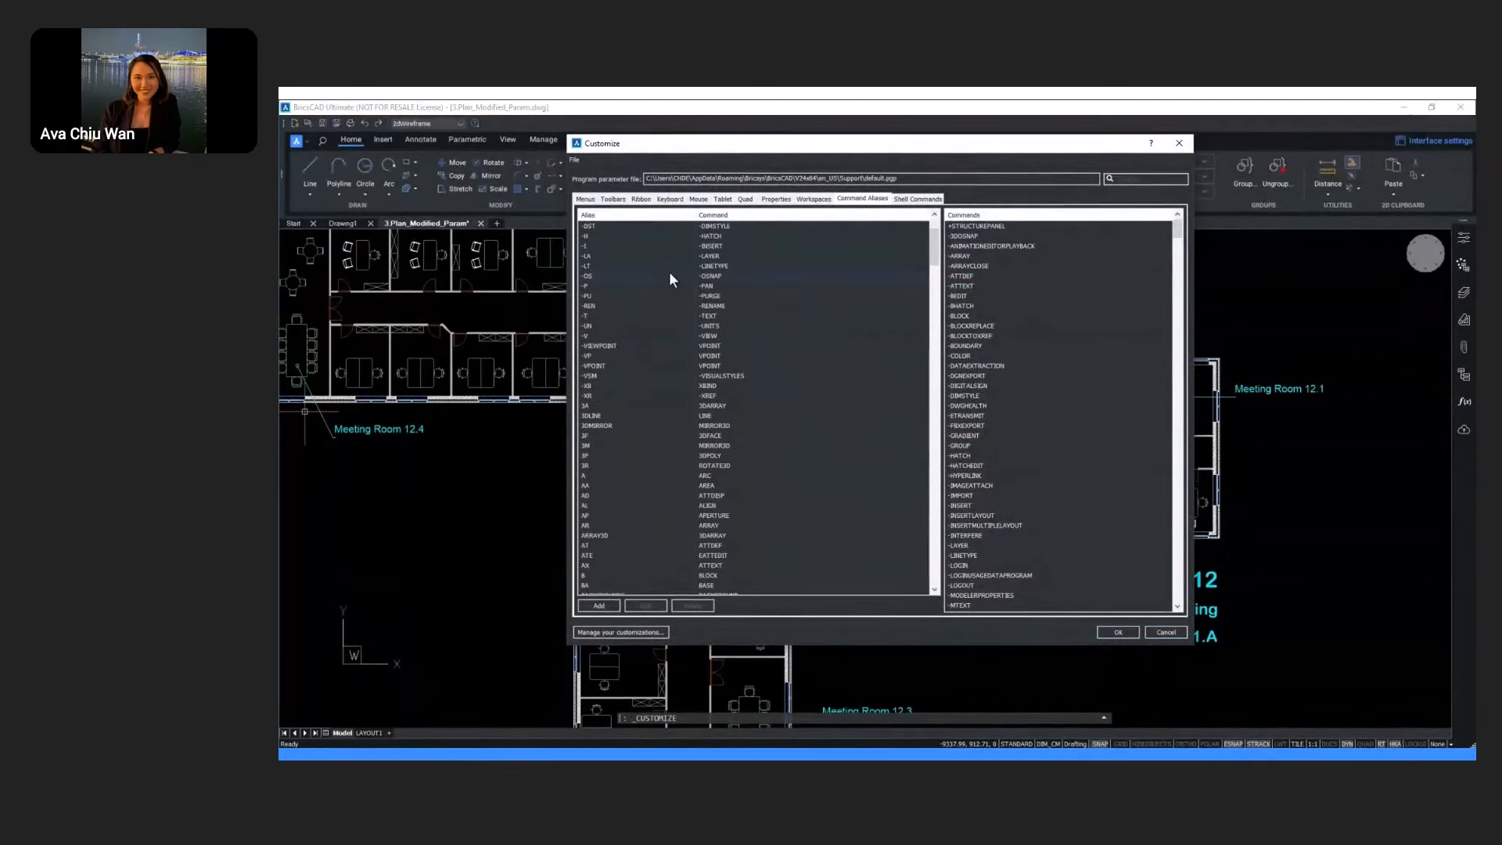
scroll(669, 272, down, 20)
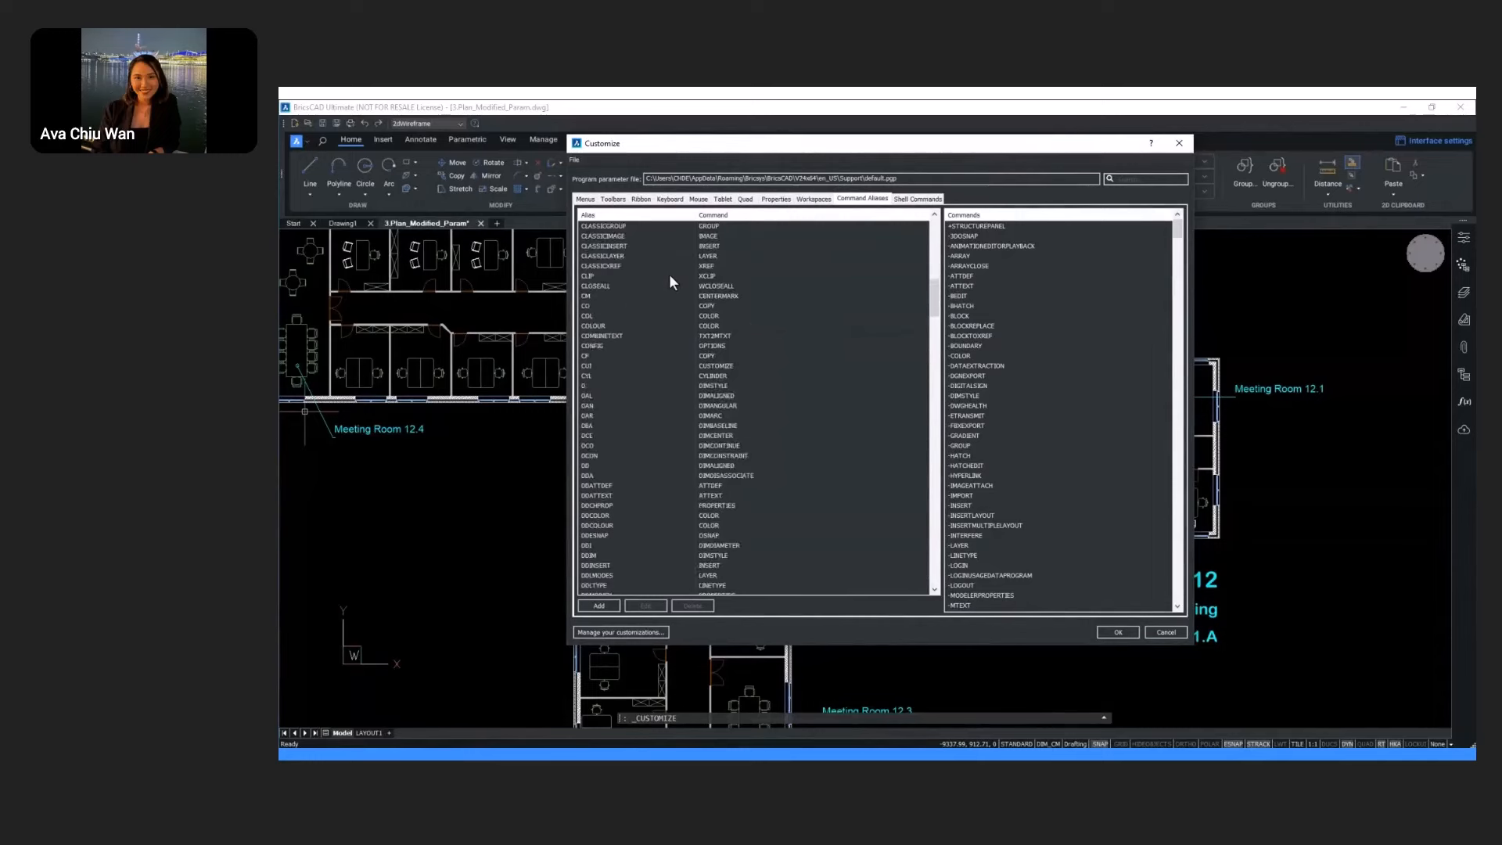
scroll(669, 274, down, 6)
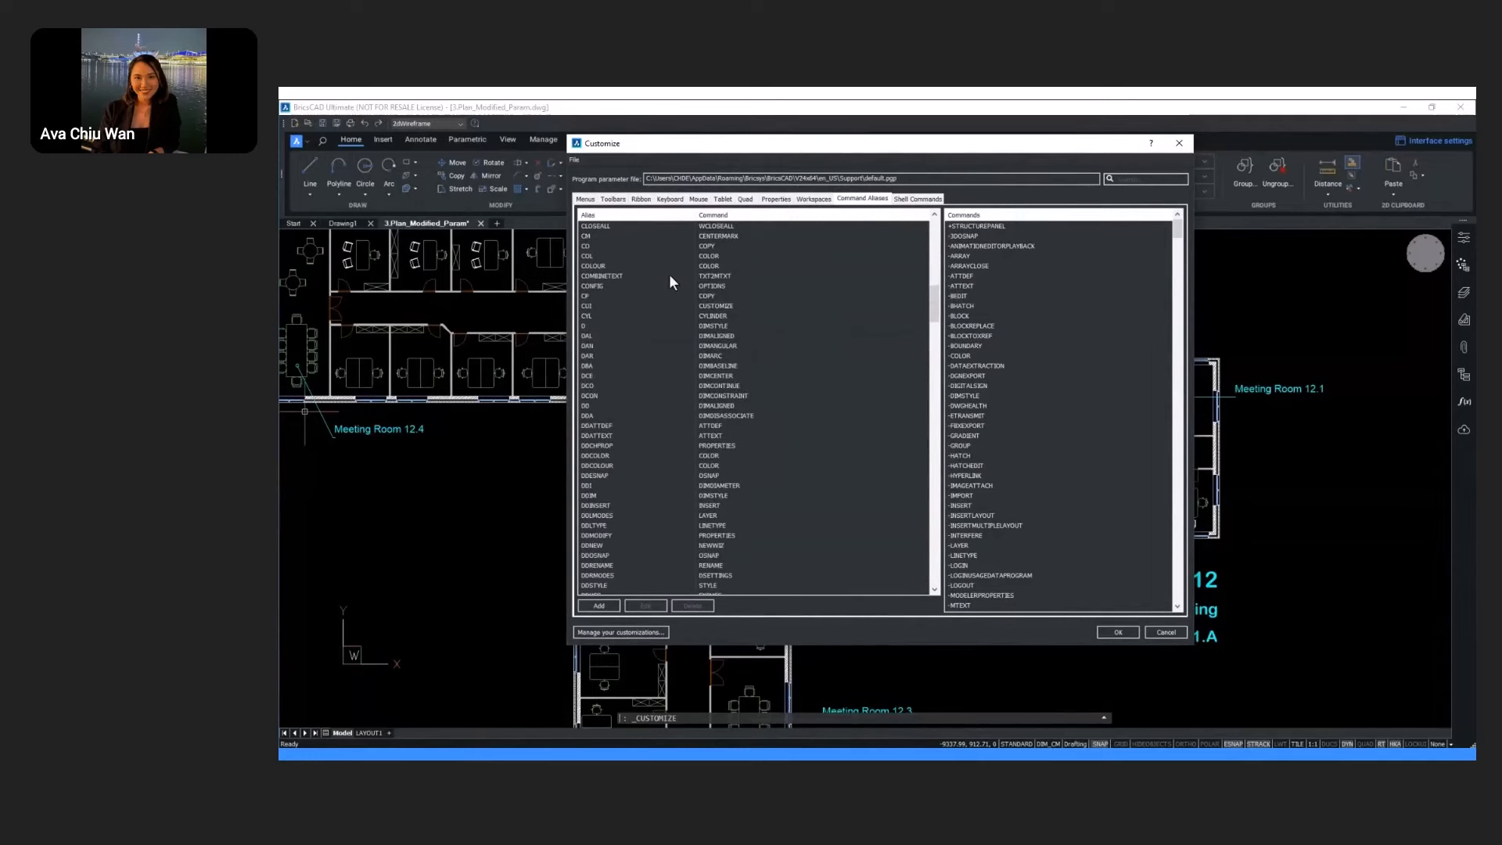
click(600, 606)
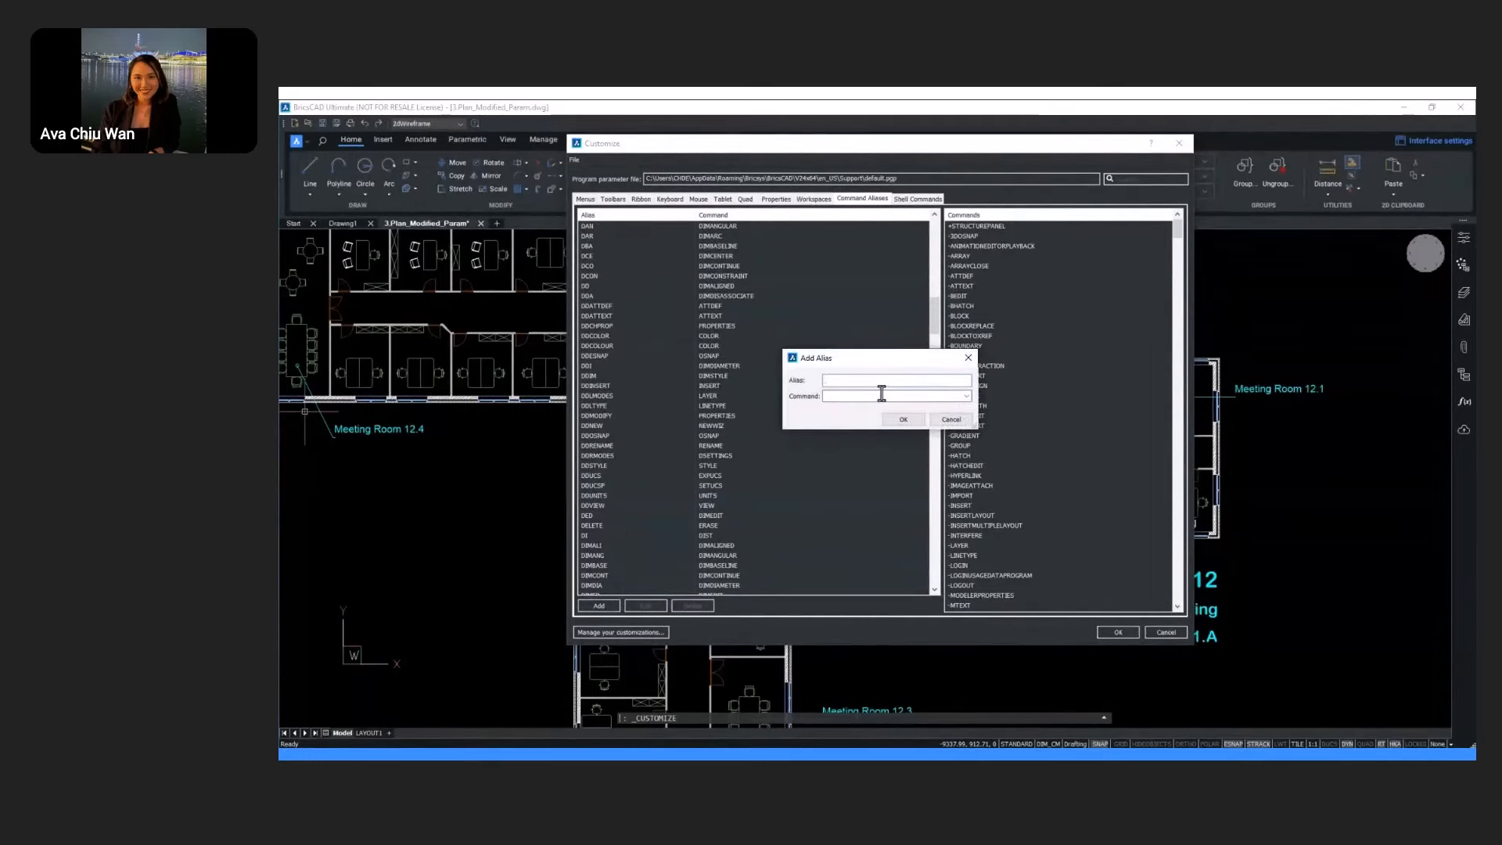
text(BF)
key(Tab)
text(BLOCKIFY)
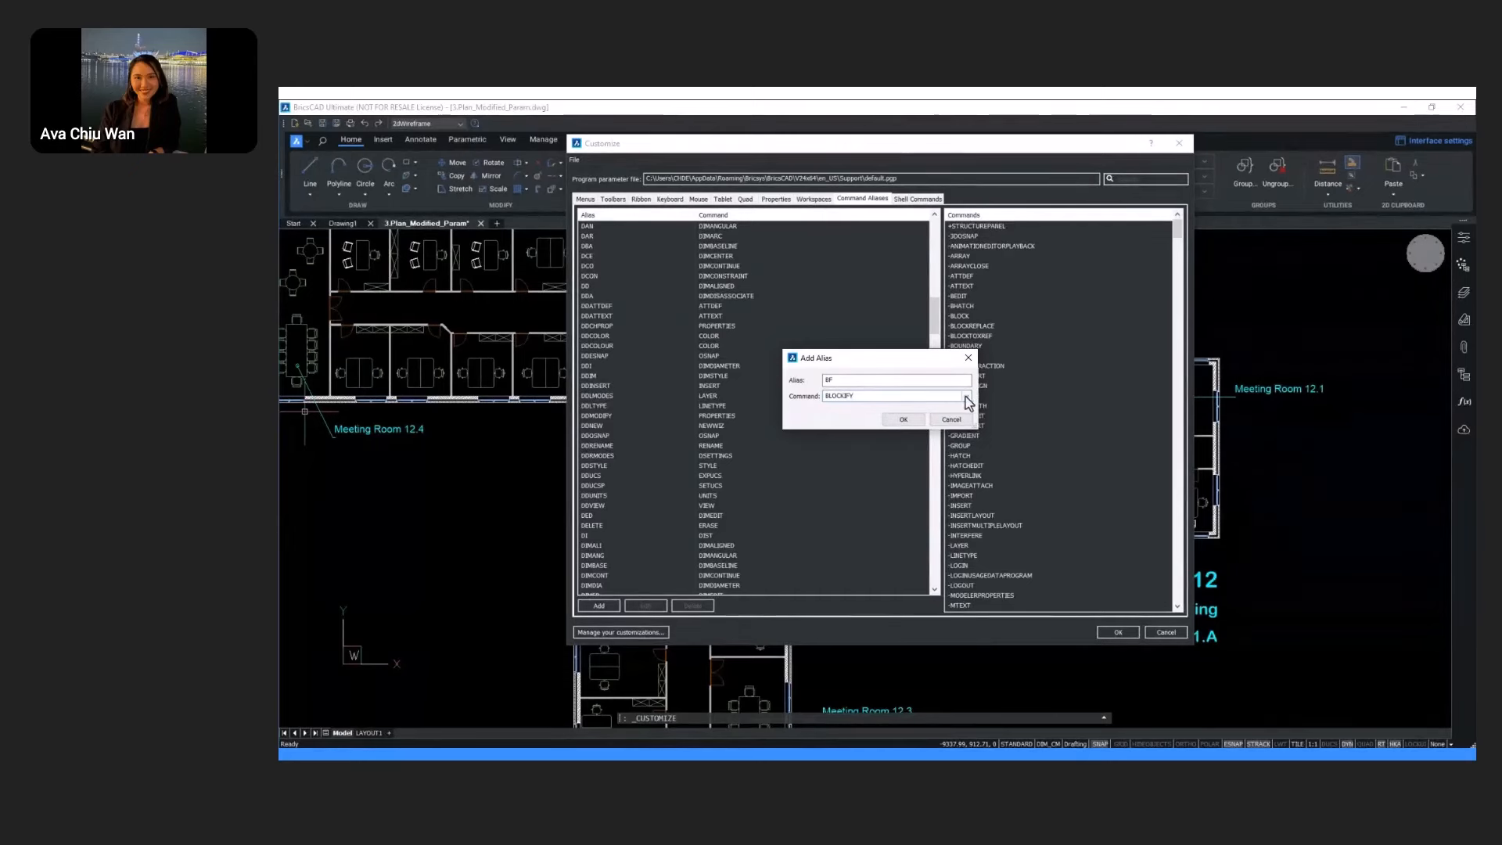
click(967, 396)
click(944, 406)
click(903, 420)
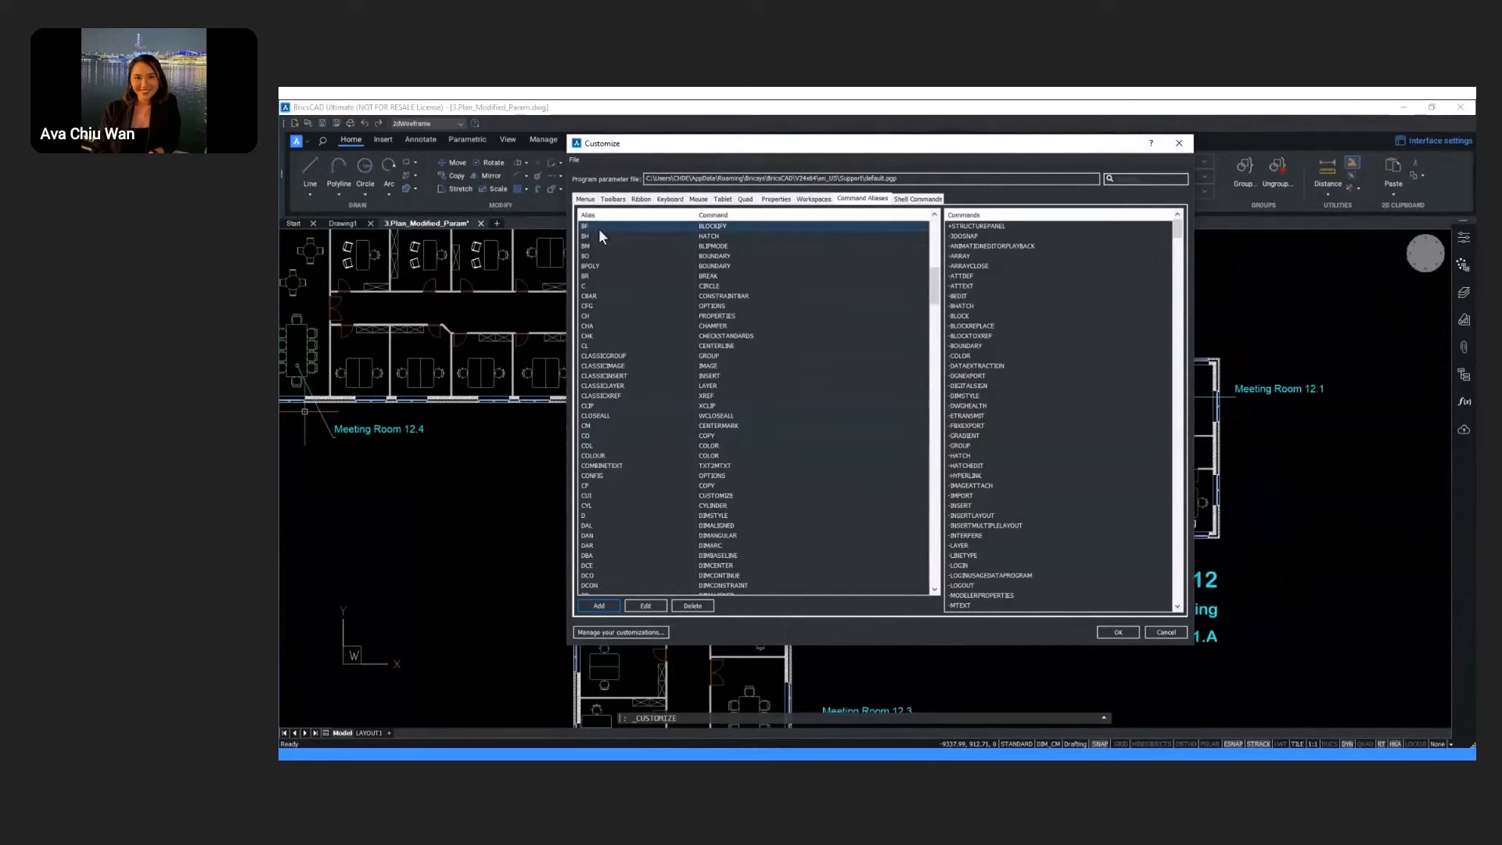
Step: Try to add the alias DX for the DATAEXTRACTION command, declining to overwrite the existing alias
scroll(599, 228, down, 1)
scroll(992, 402, down, 6)
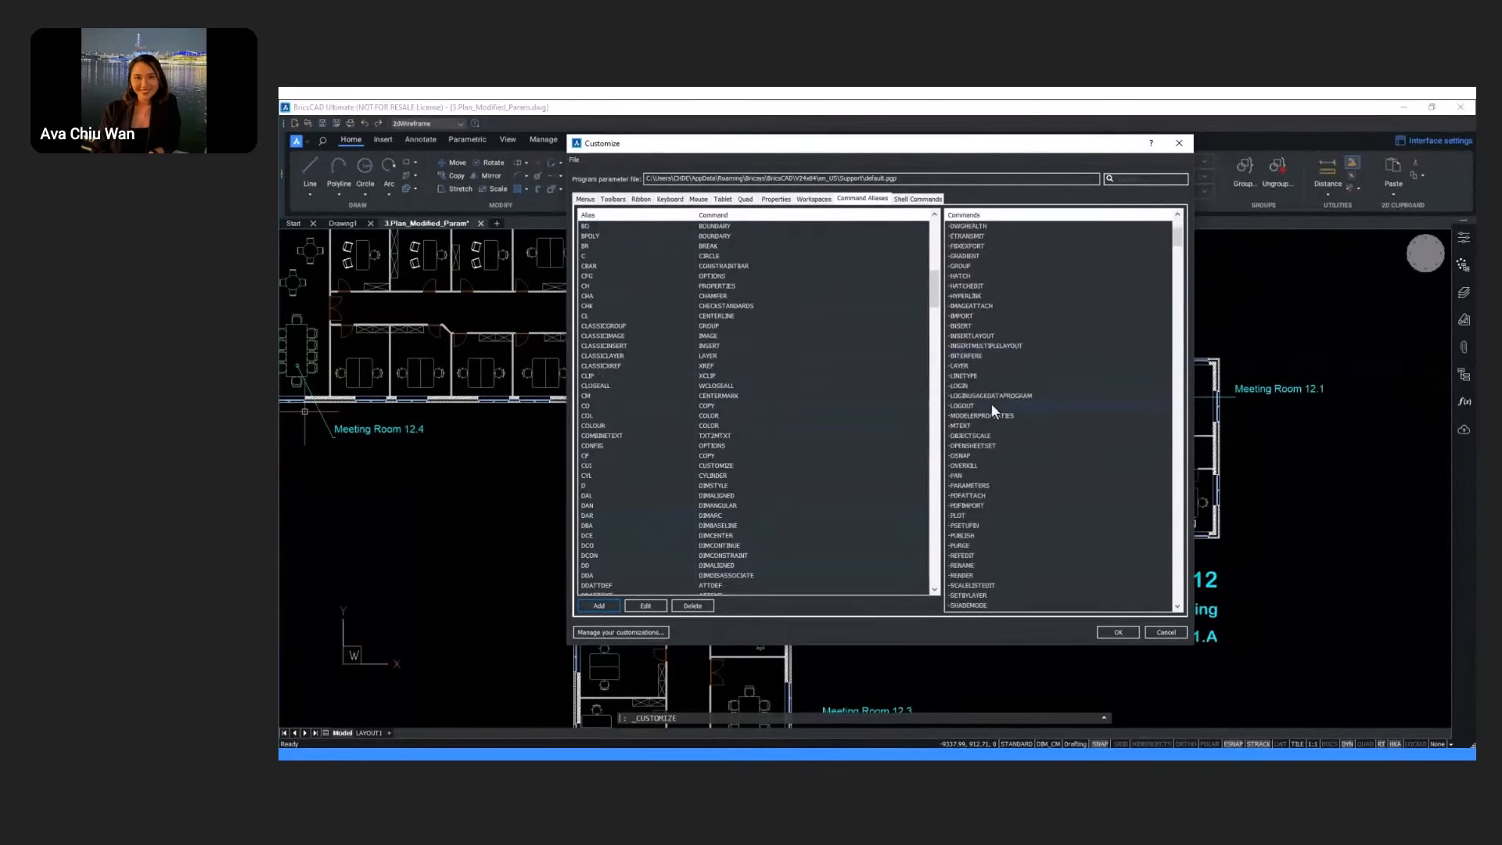
scroll(992, 407, down, 15)
scroll(991, 411, down, 13)
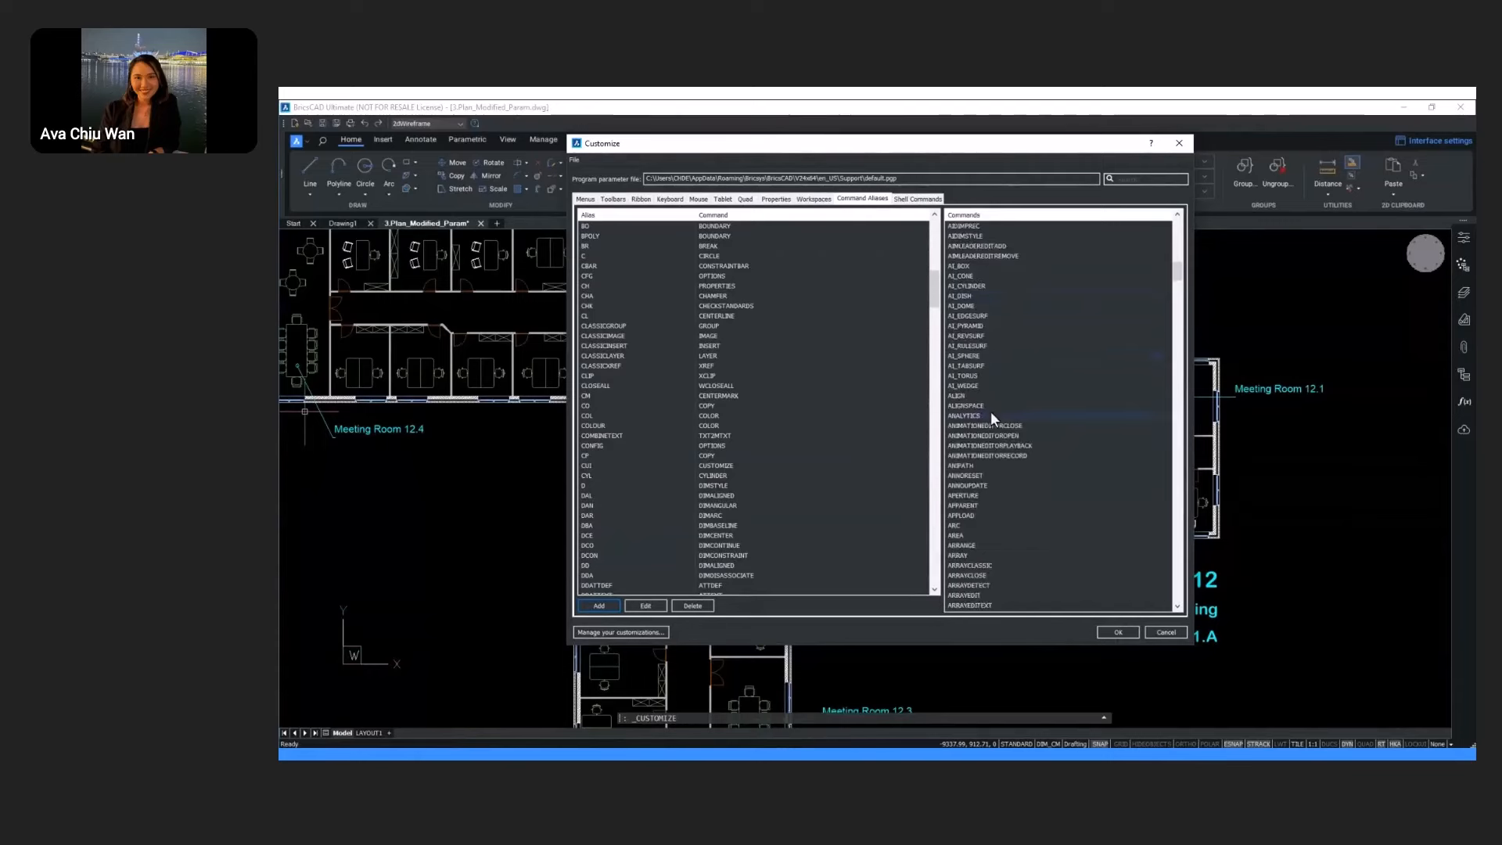
scroll(991, 411, down, 7)
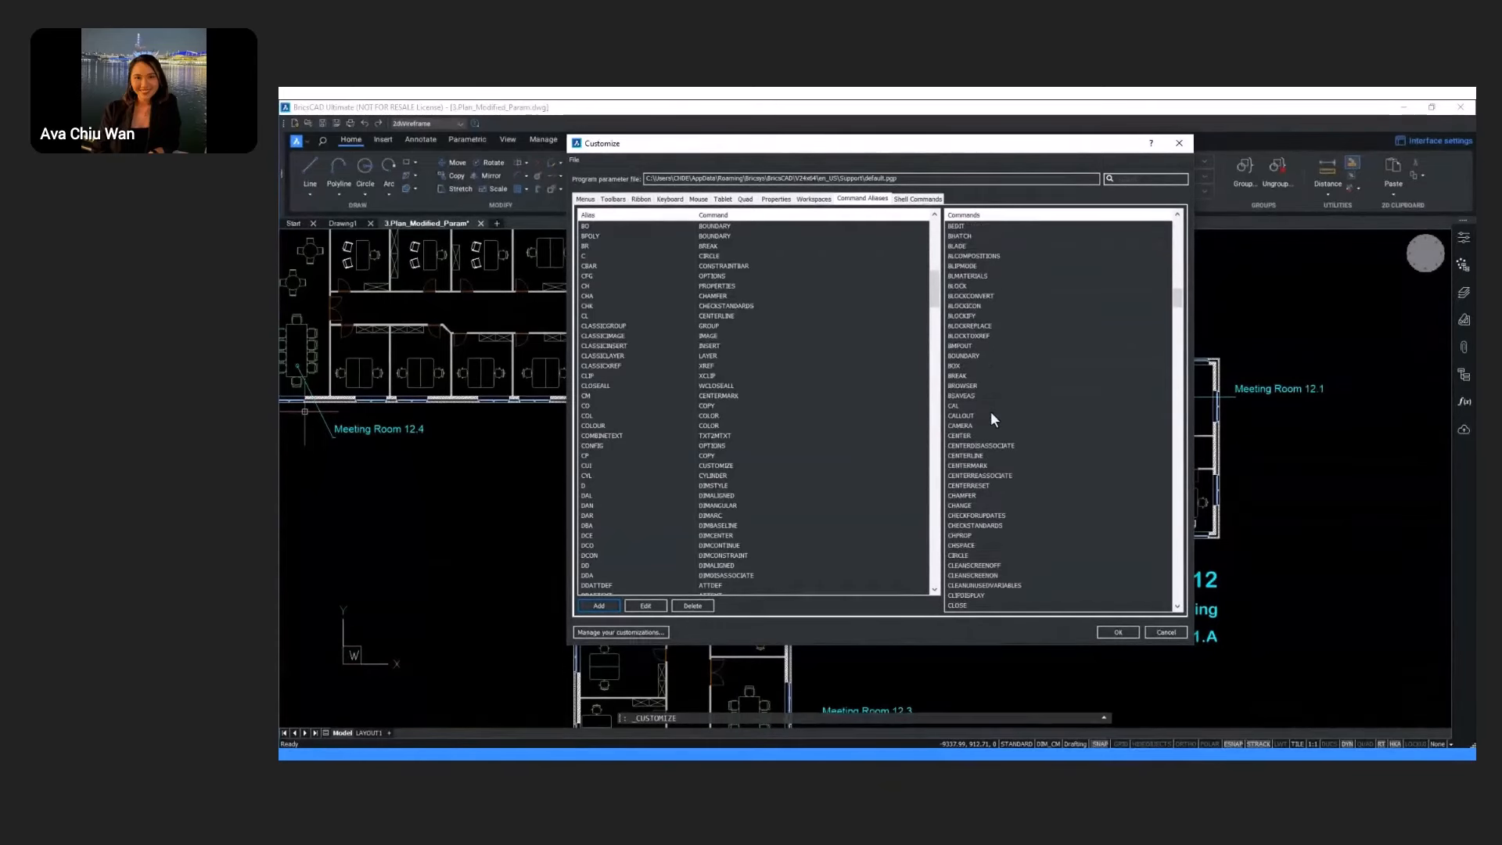
scroll(961, 435, down, 10)
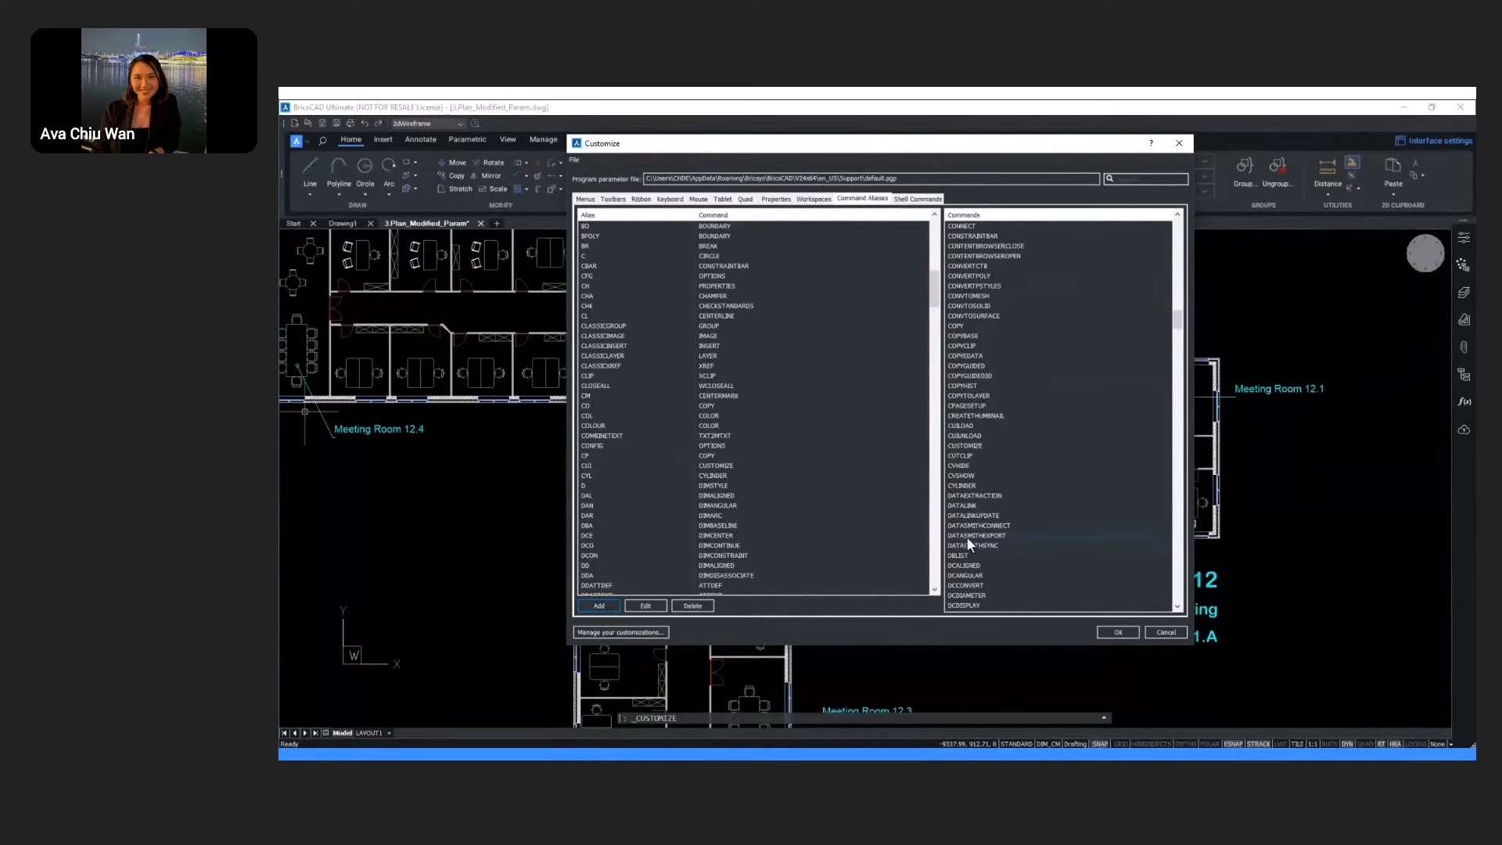
click(971, 496)
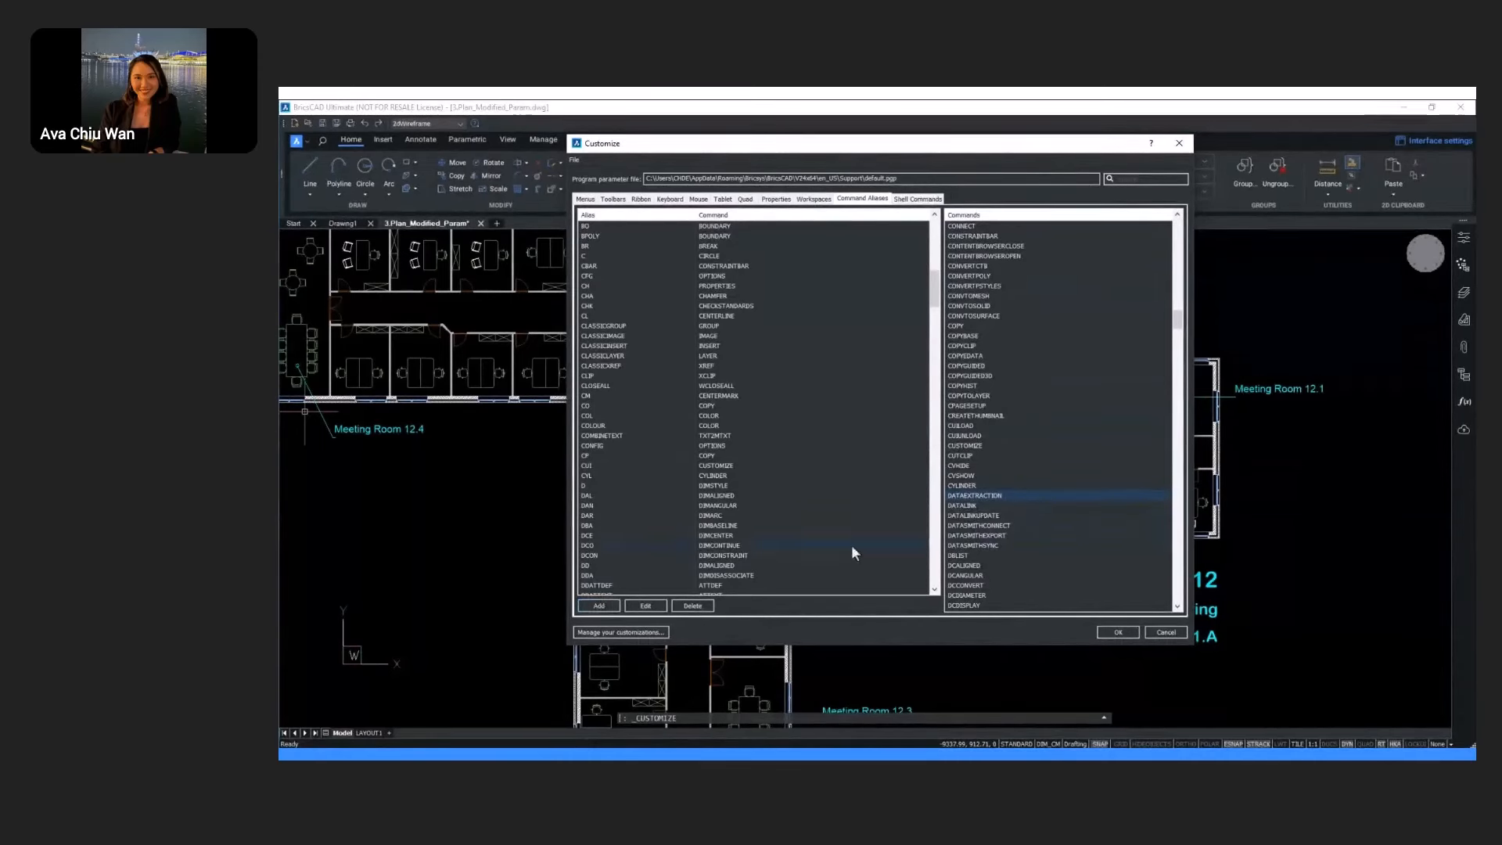
click(613, 607)
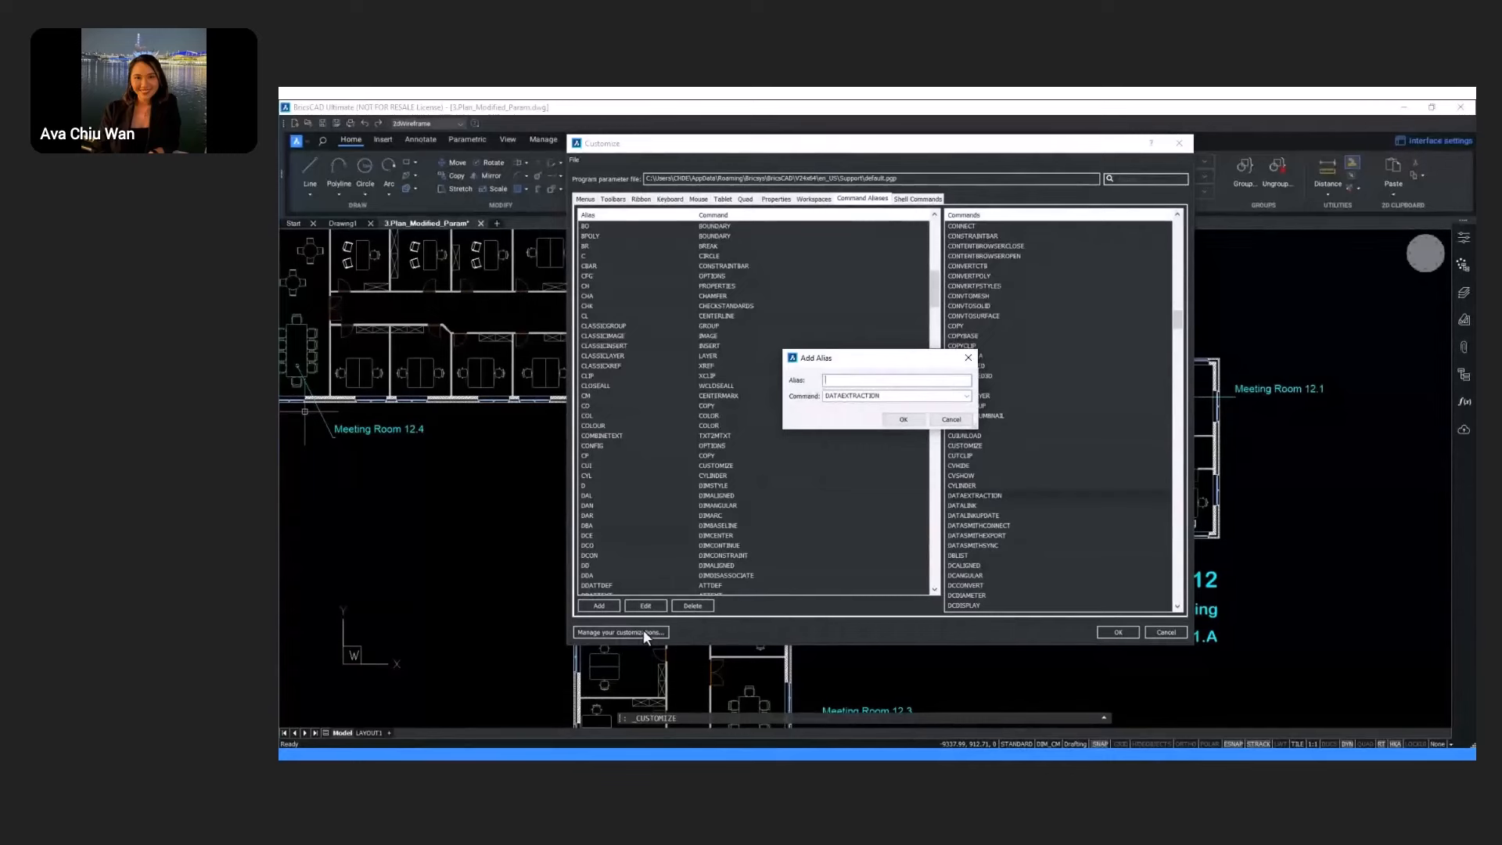
text(DX)
click(904, 419)
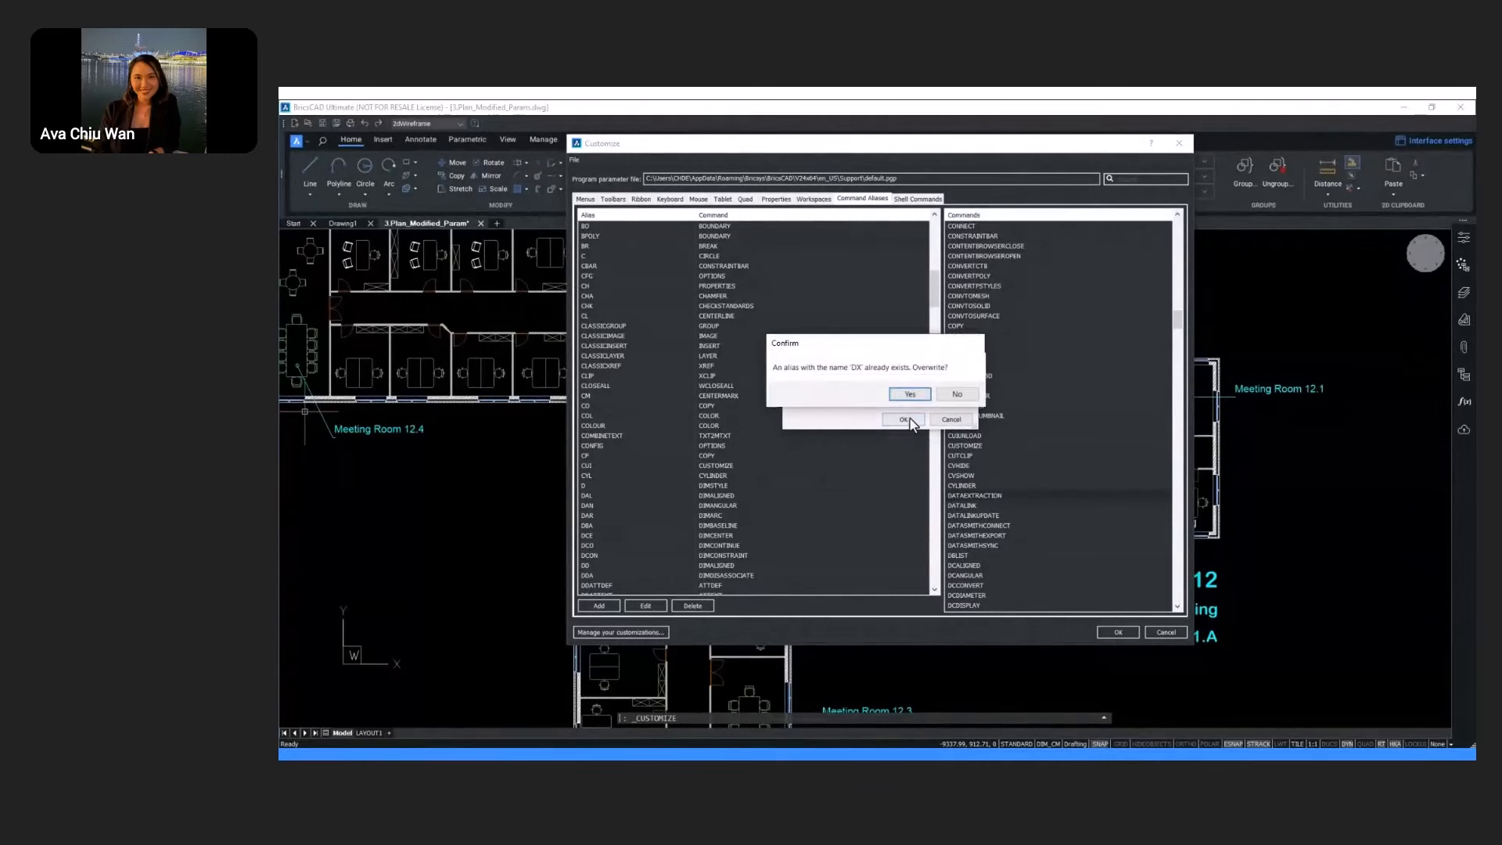
click(956, 395)
click(953, 421)
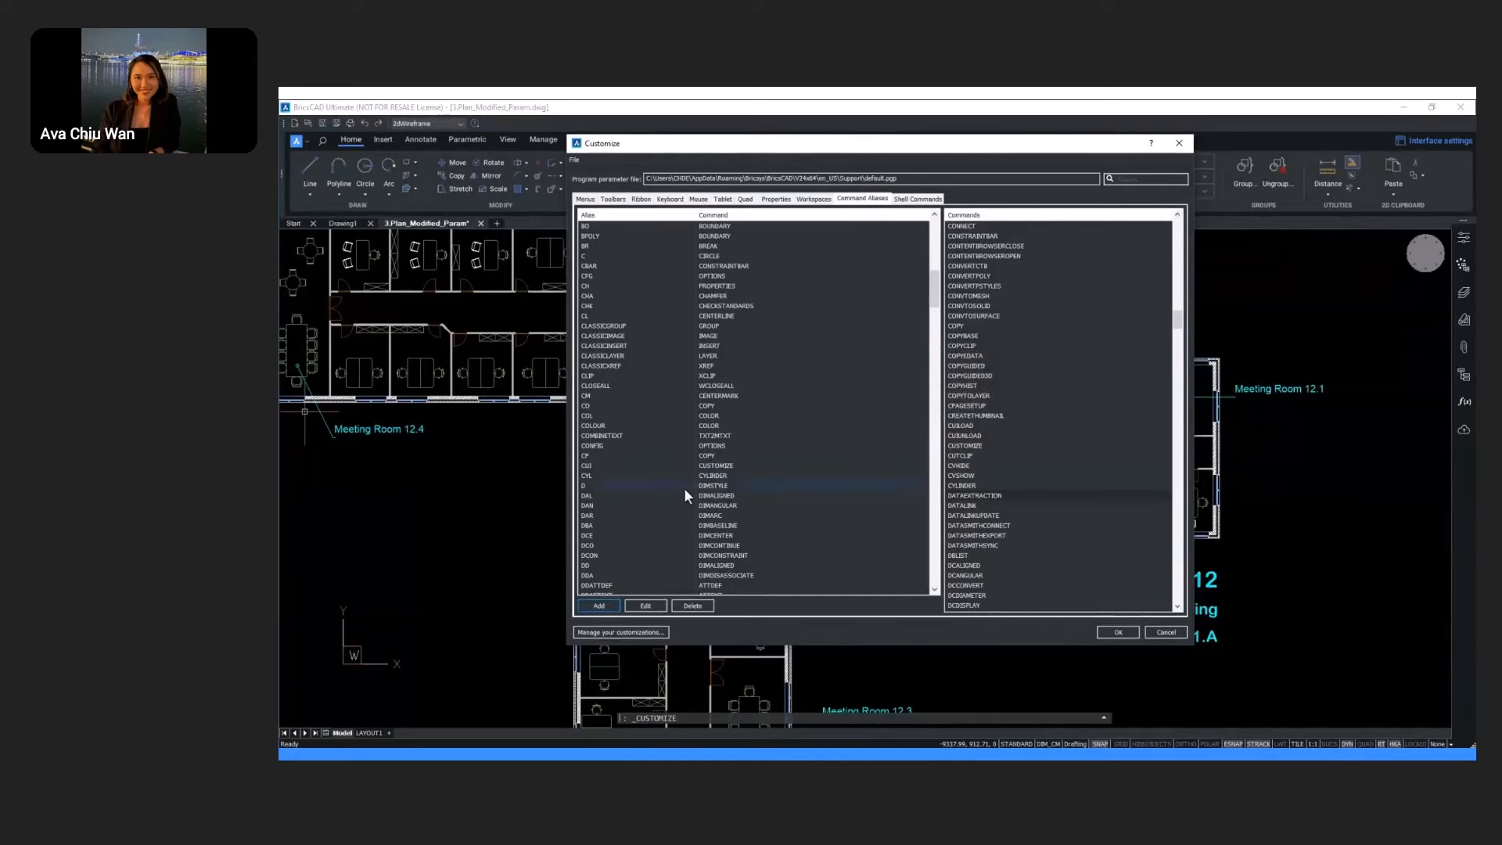
Step: Check the existing DX alias, add a three-letter alias starting with DX for DATAEXTRACTION, and apply the customizations
scroll(684, 486, down, 10)
scroll(683, 497, down, 6)
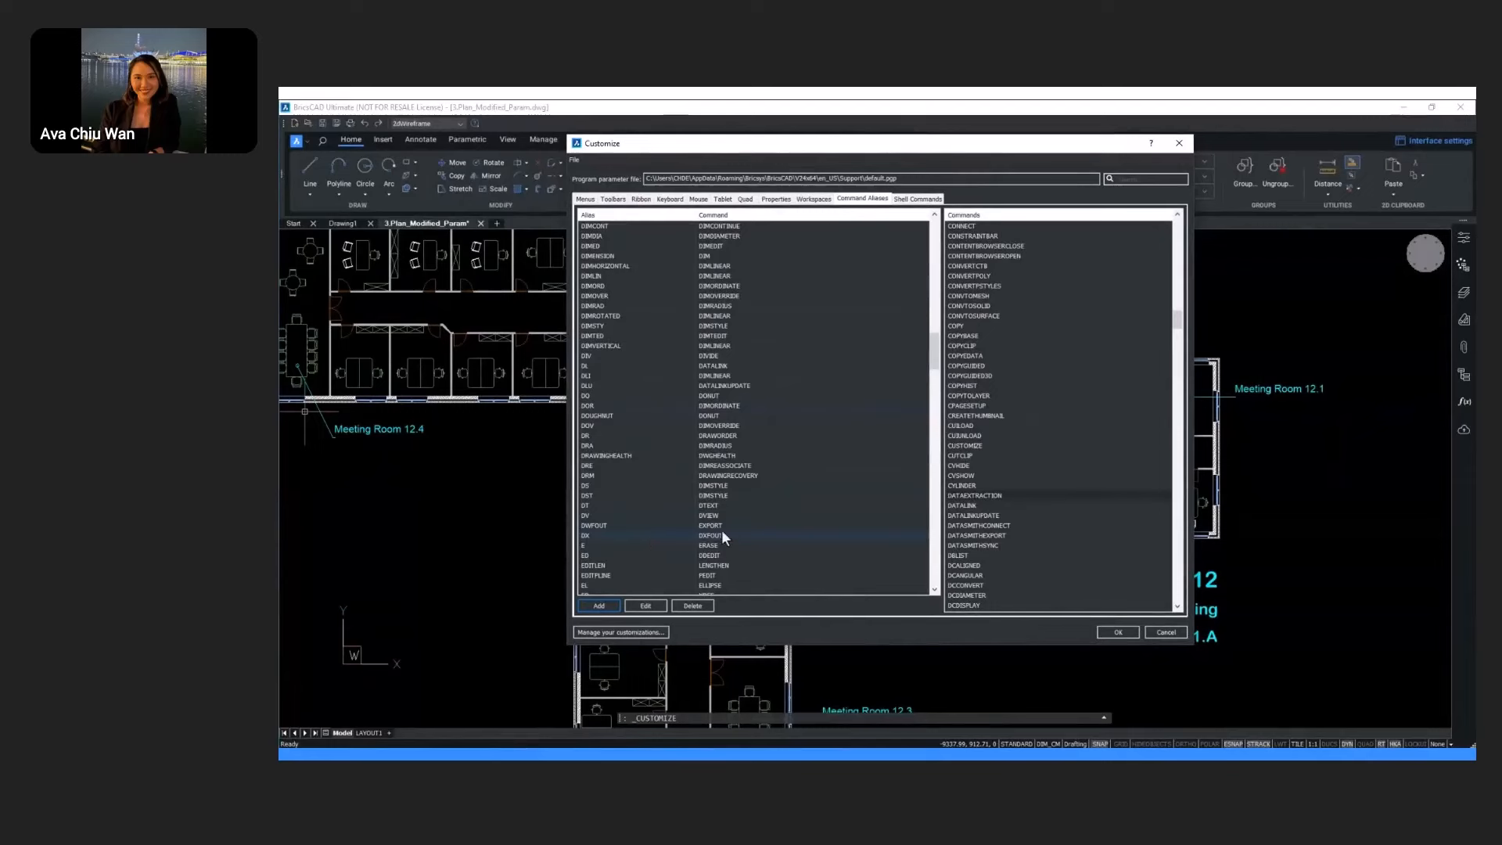
click(978, 495)
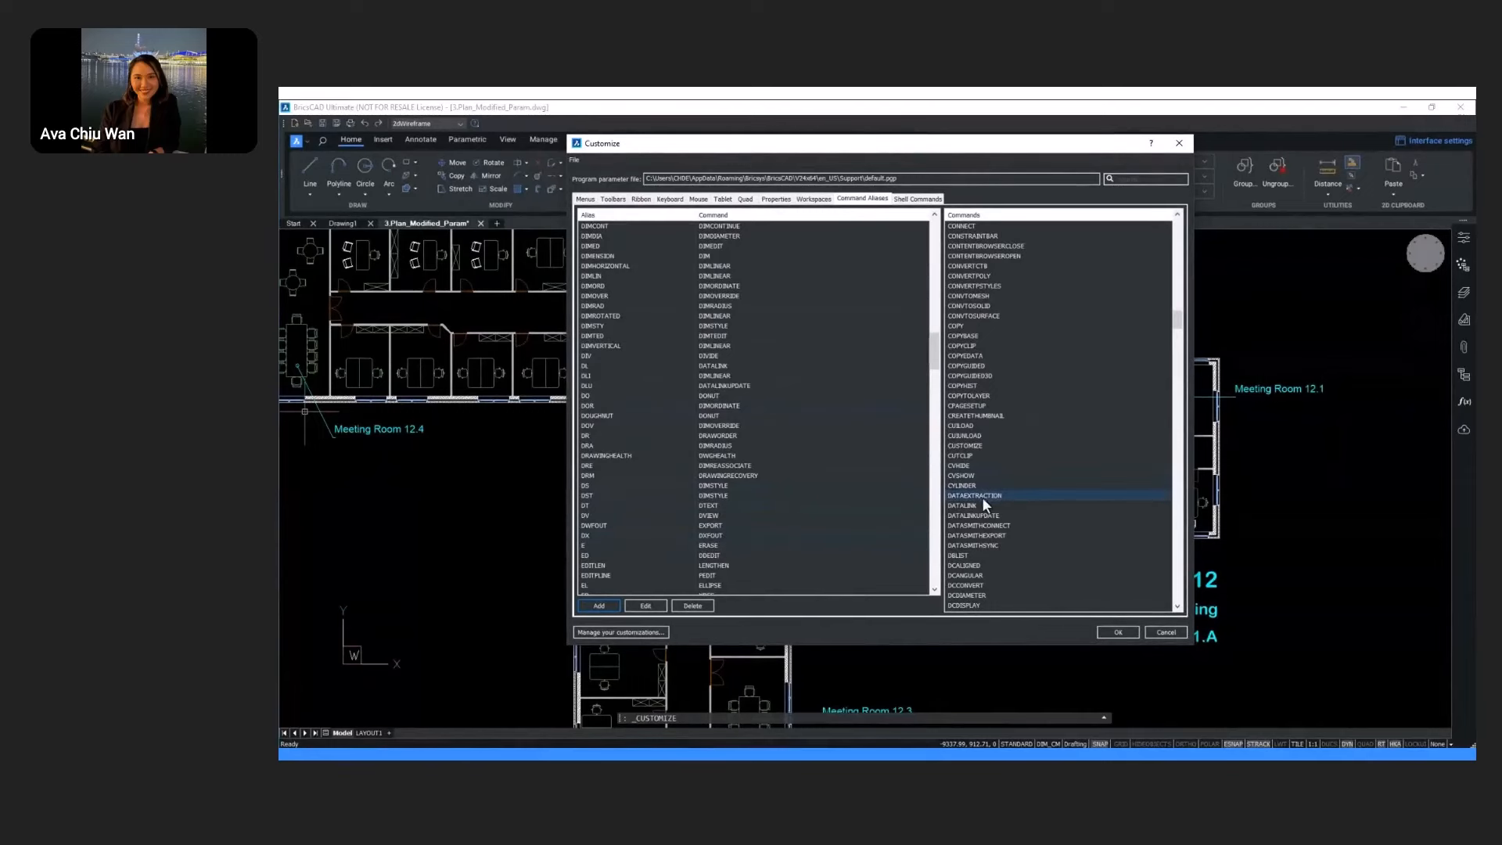
click(599, 607)
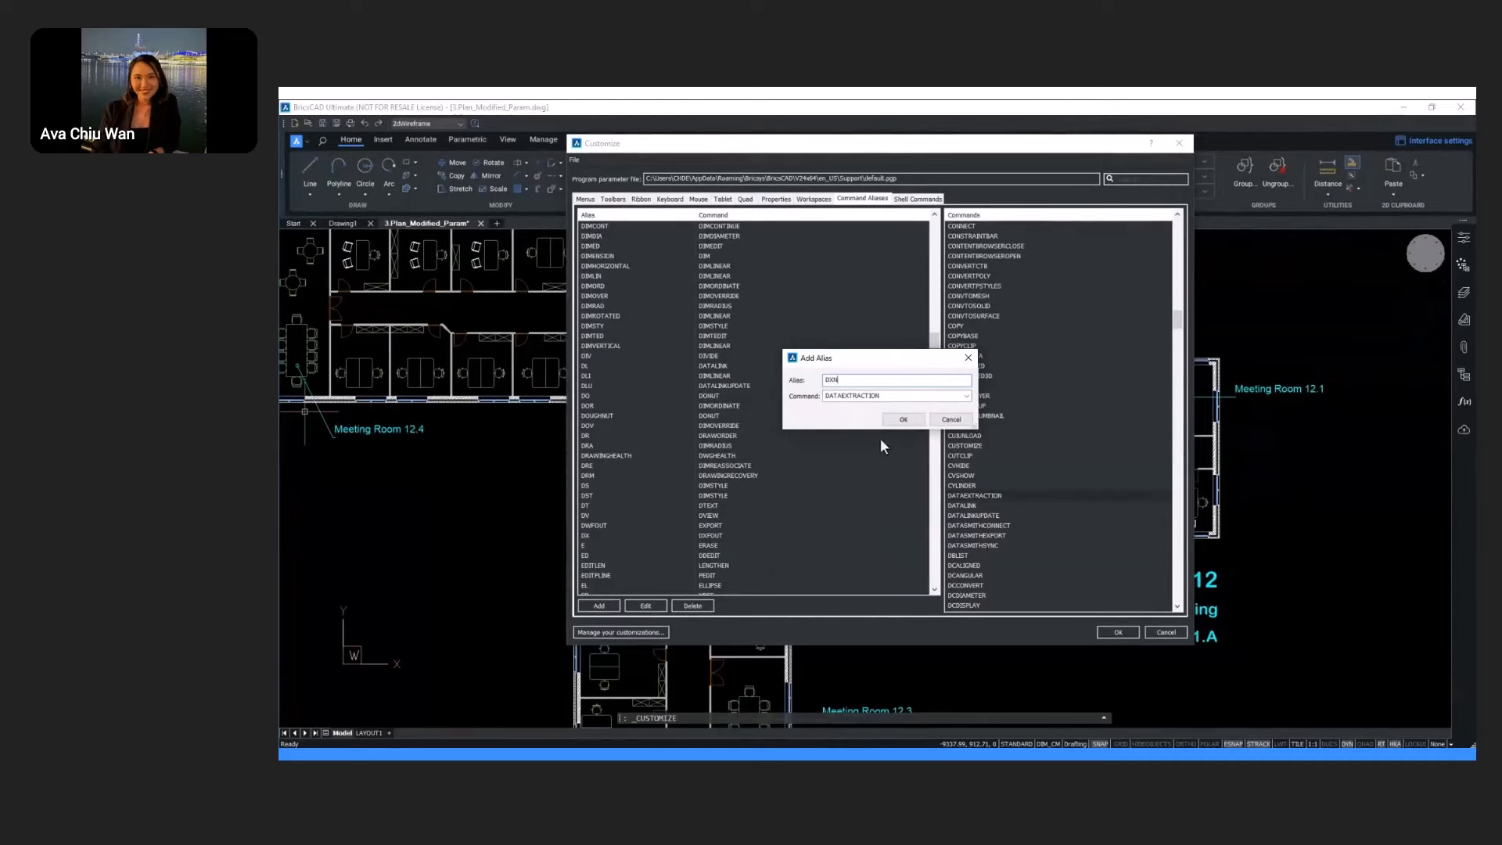
click(902, 421)
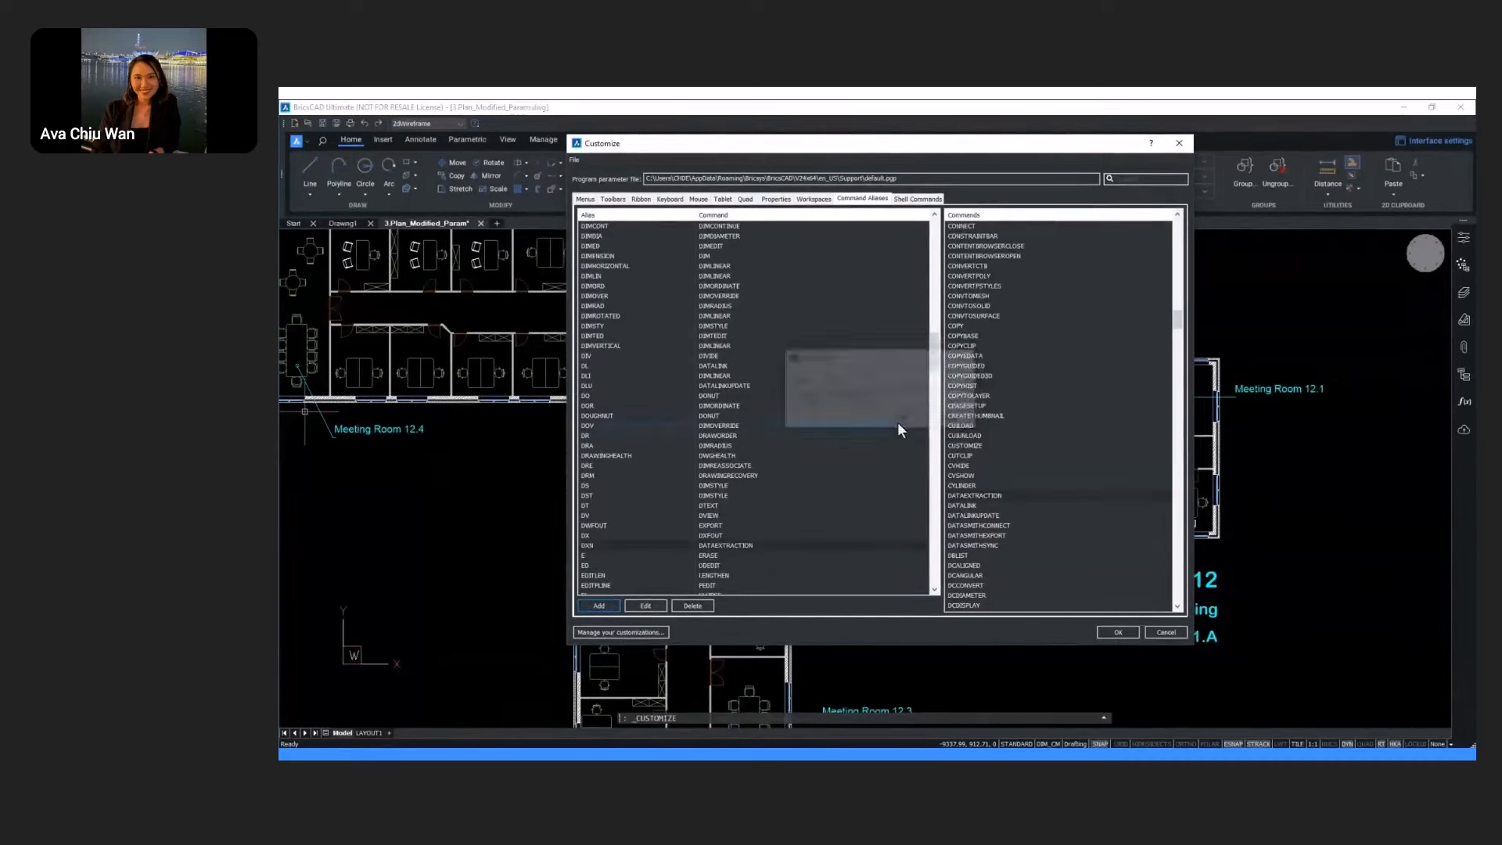
click(1119, 634)
Step: Run the BF alias on the upper-right chair in Meeting Room 12.1, with the insertion point at its backrest, searching the entire drawing
scroll(1175, 434, up, 4)
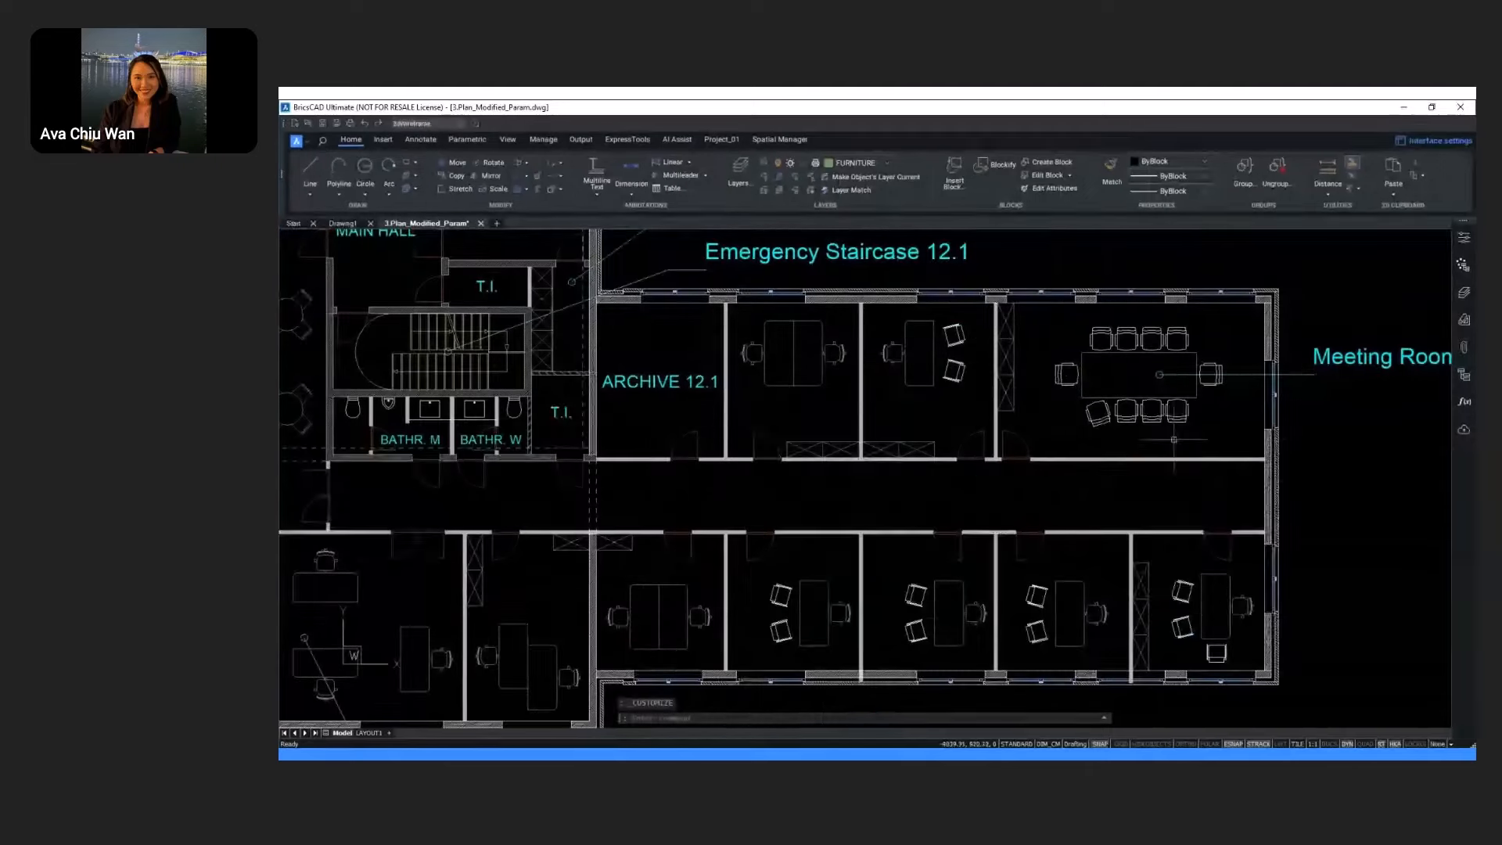
scroll(1155, 458, up, 2)
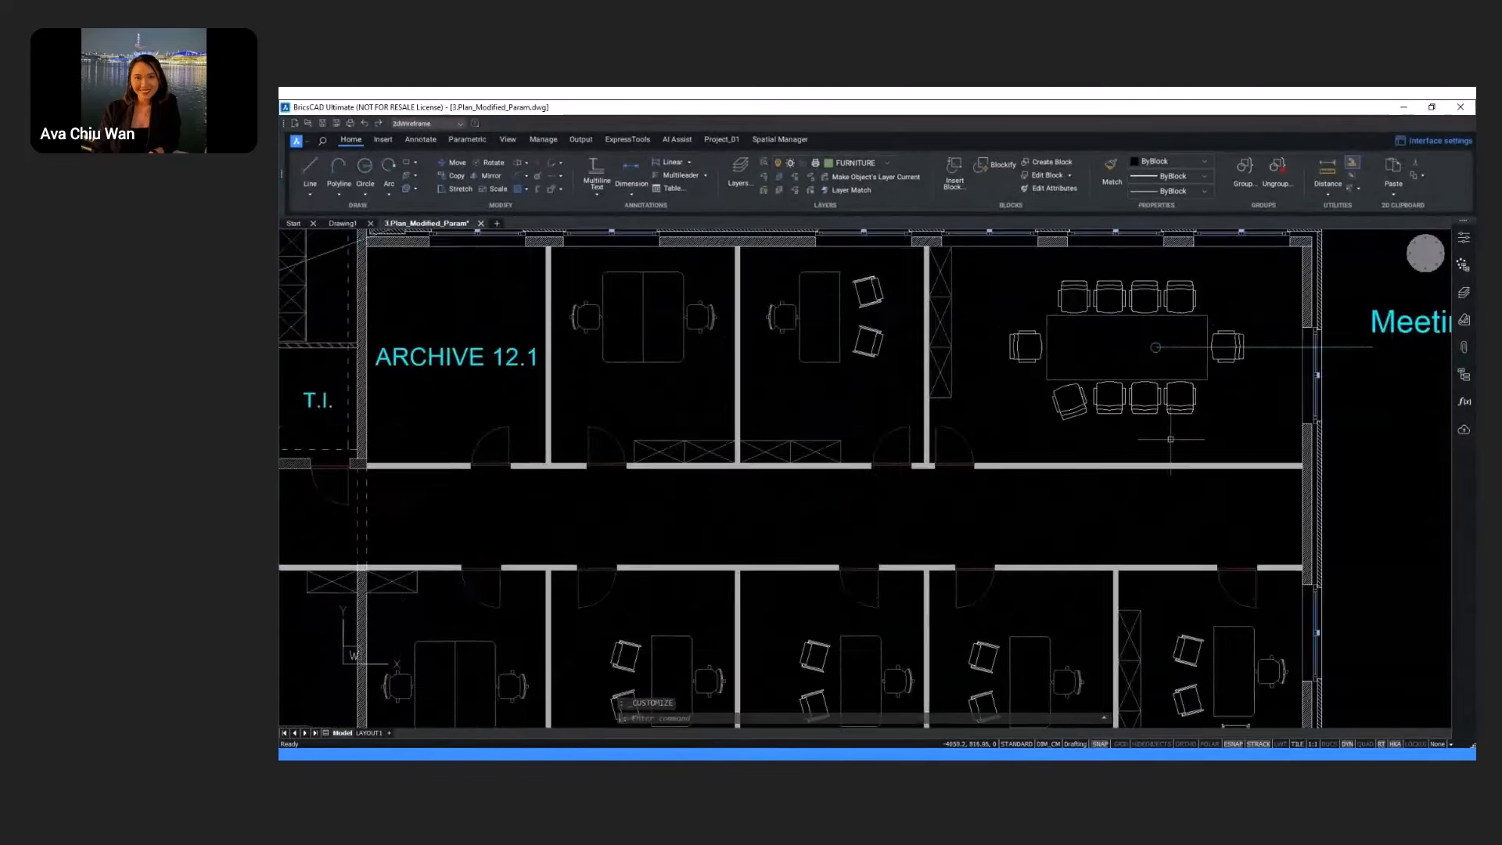
middle_drag(1156, 458, 954, 568)
scroll(962, 392, up, 4)
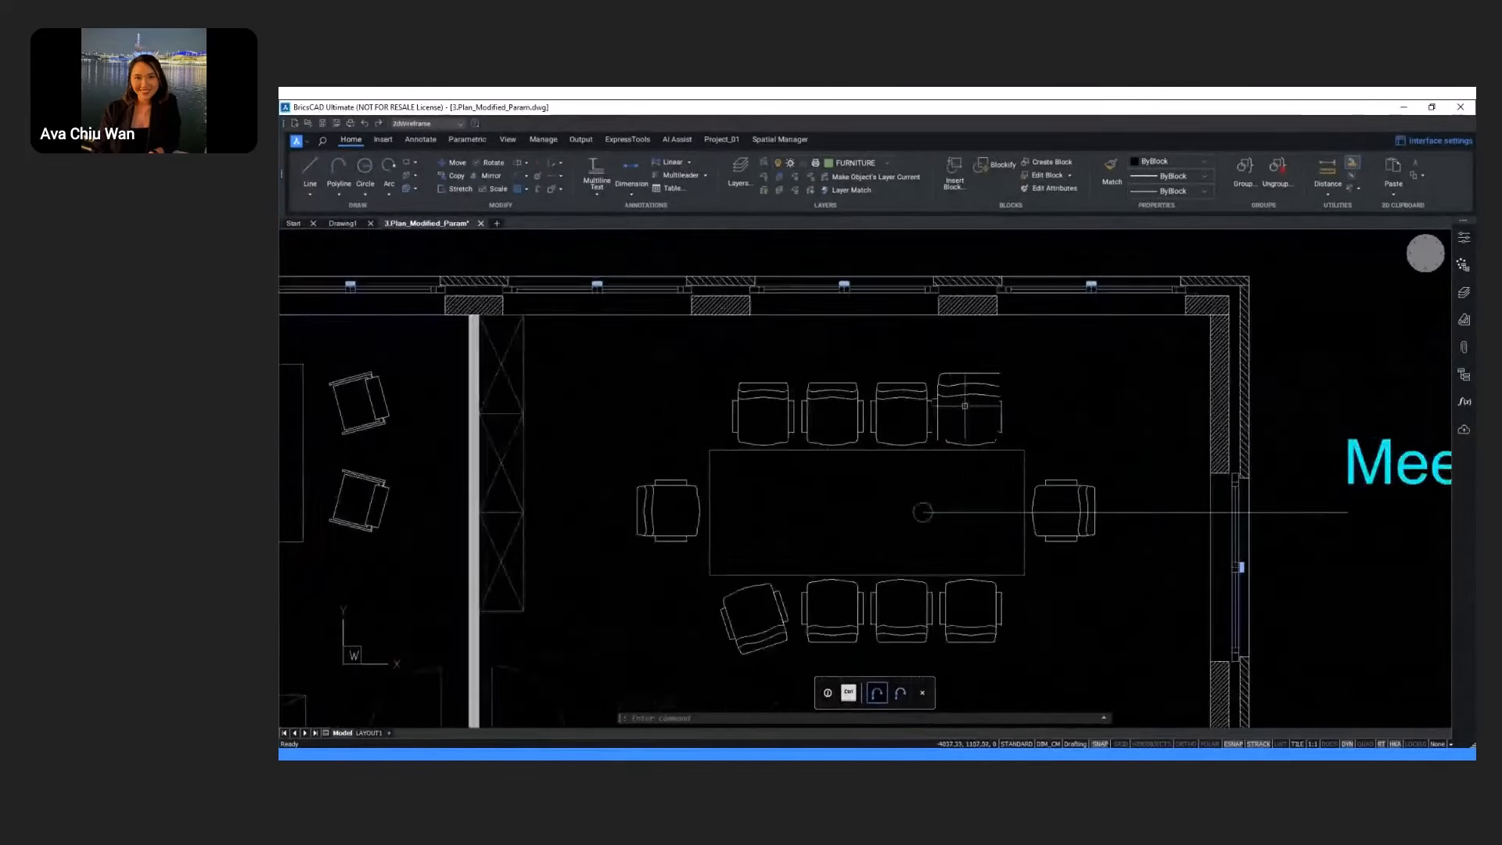
click(917, 357)
click(1041, 472)
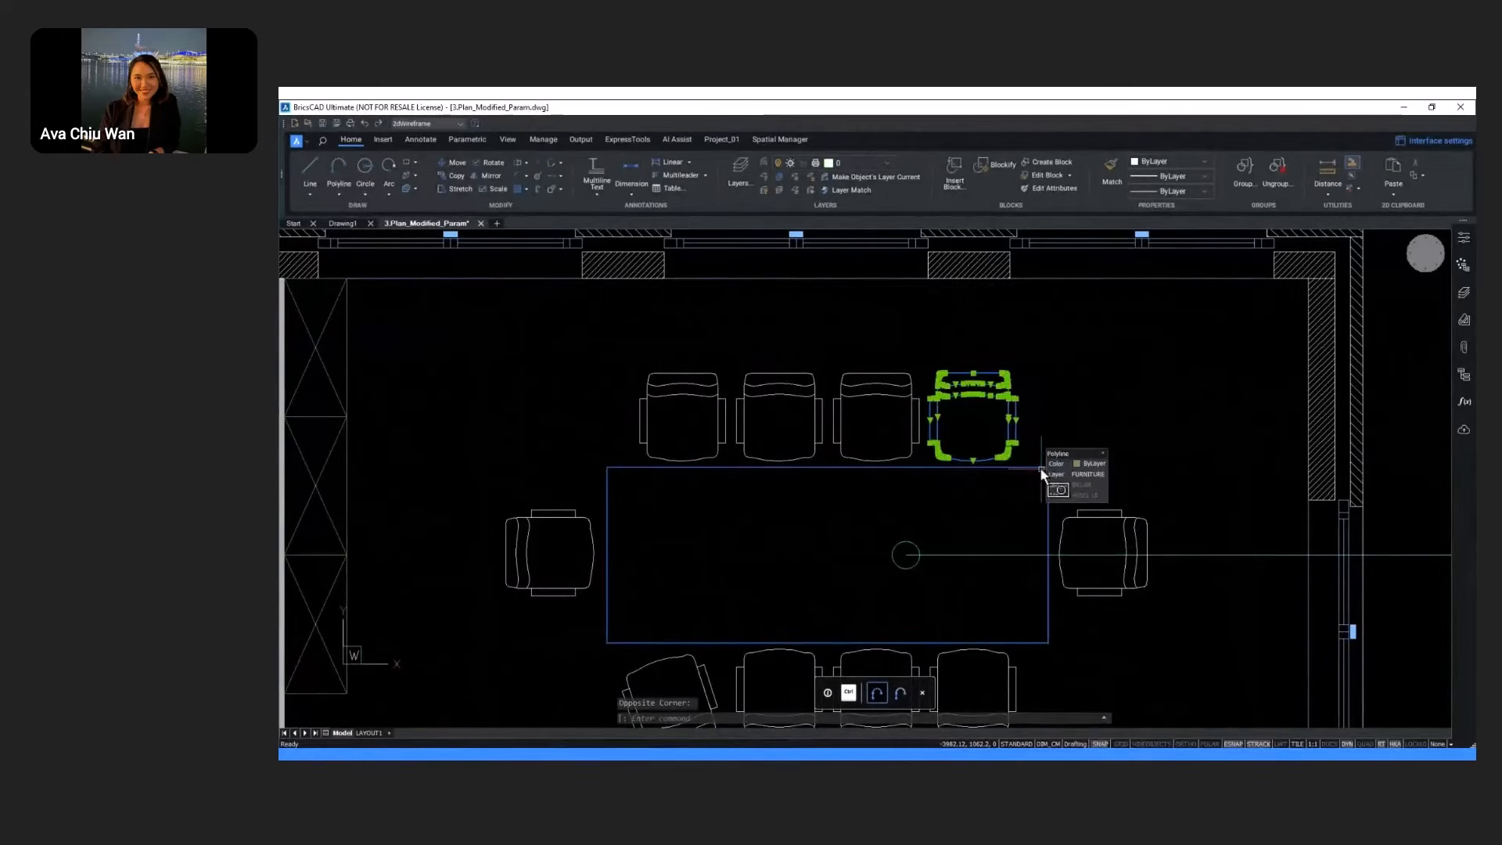
text(BF)
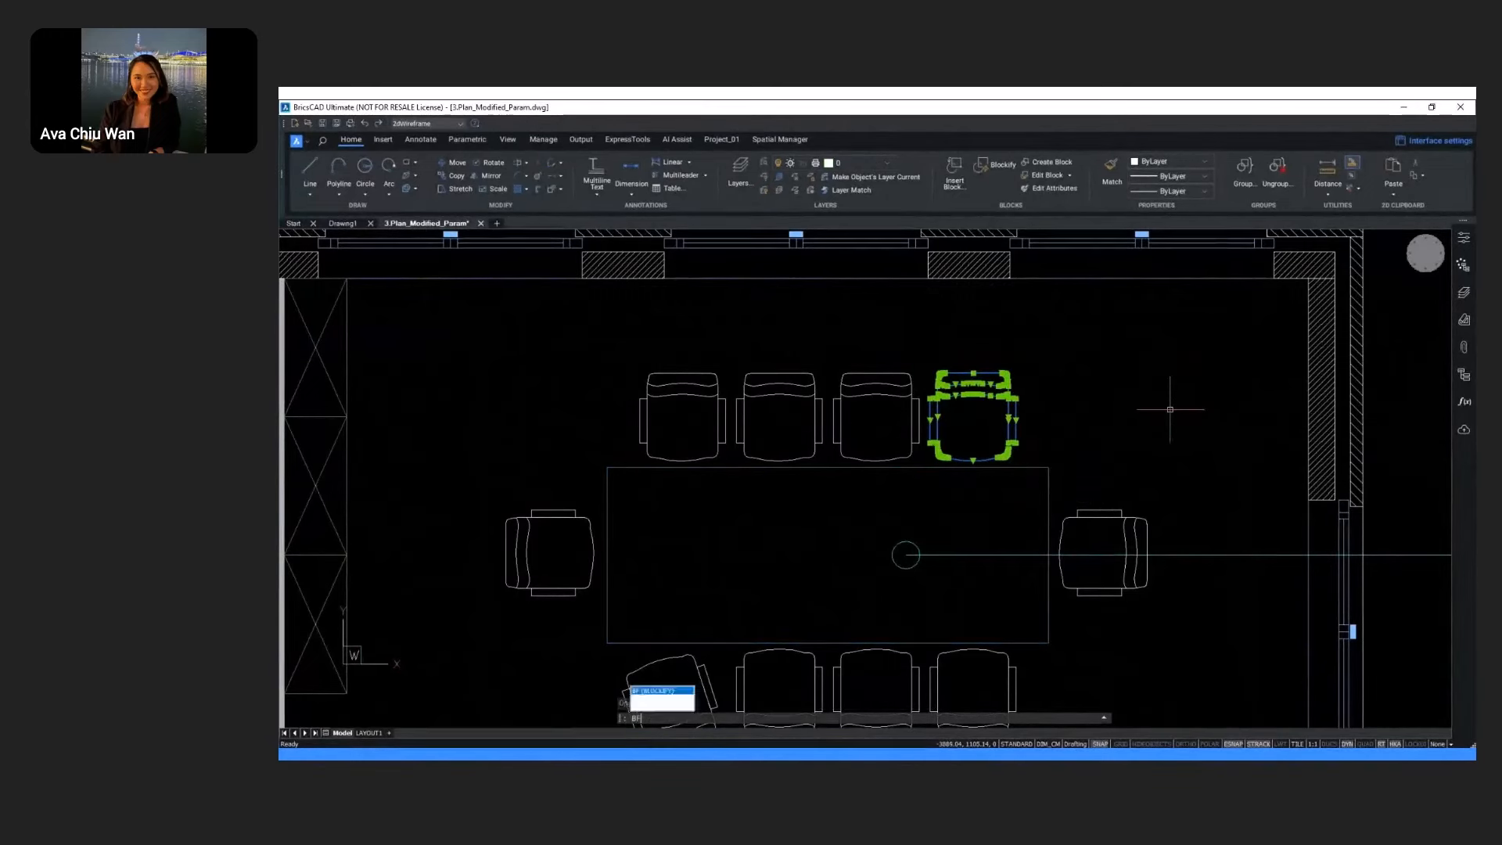
key(Return)
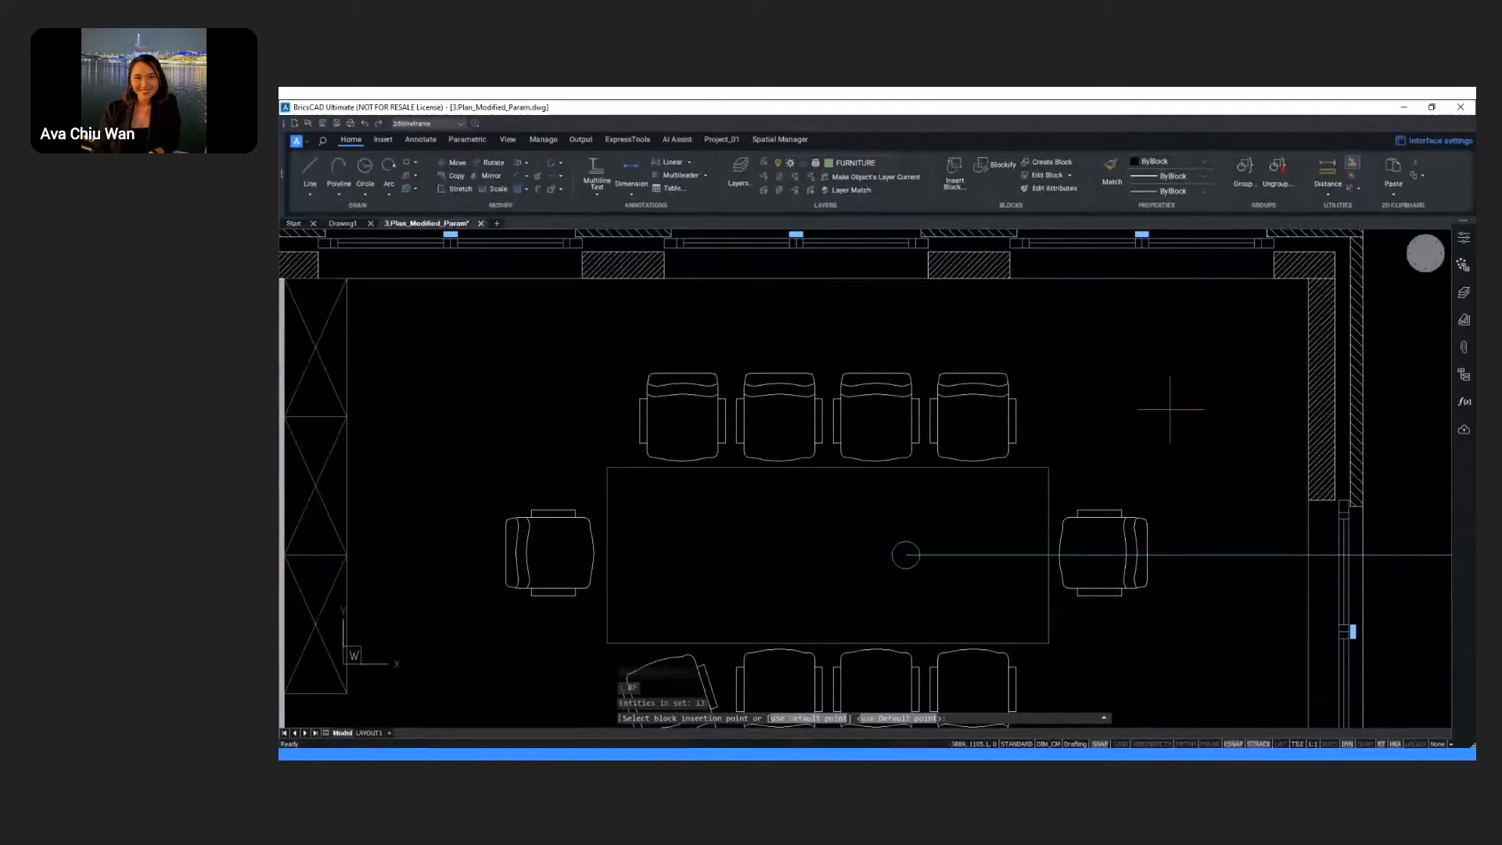
click(976, 378)
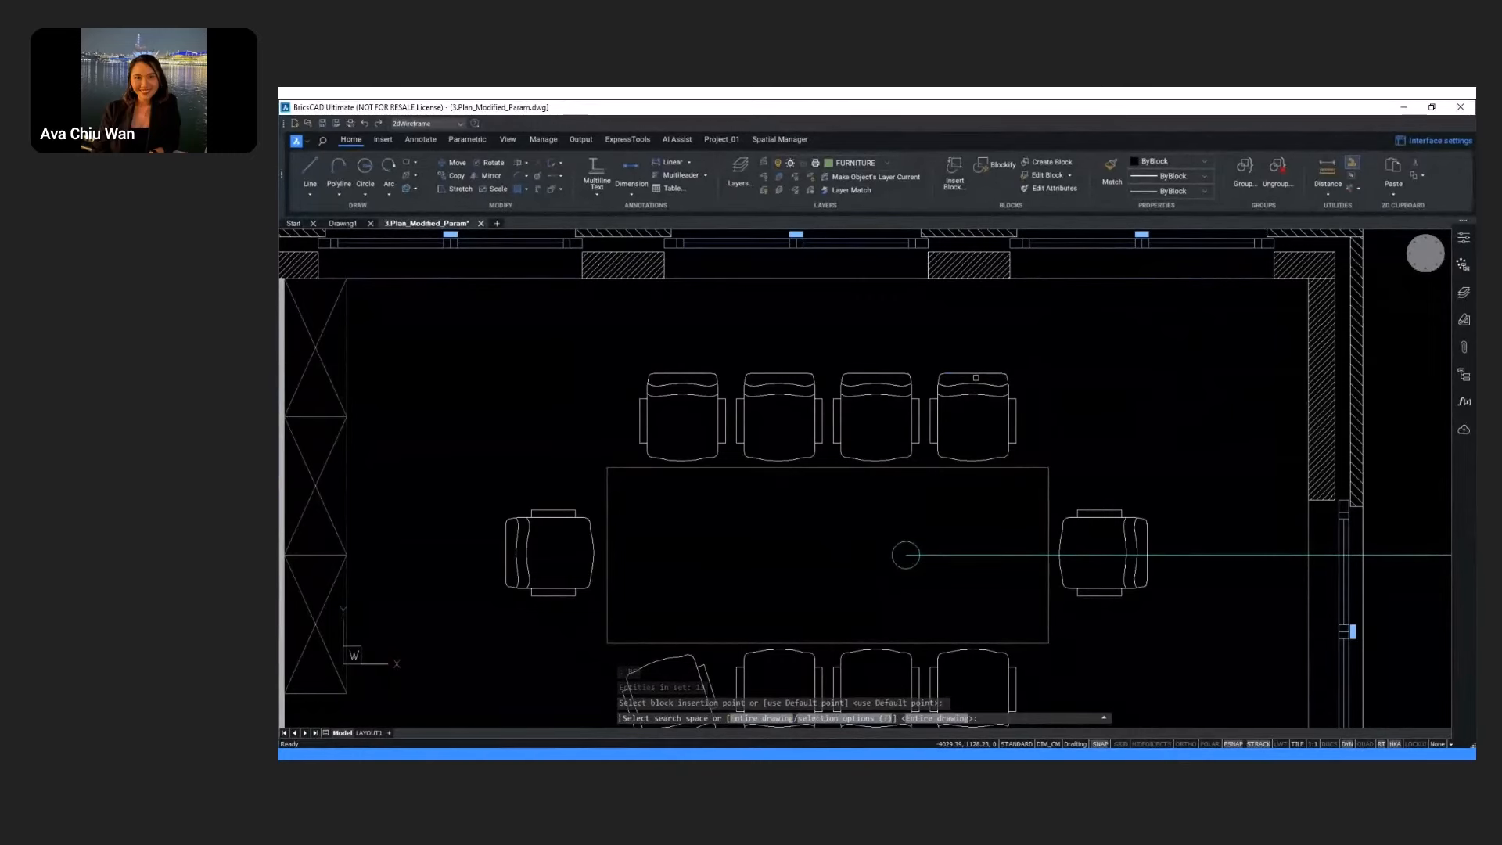
key(Return)
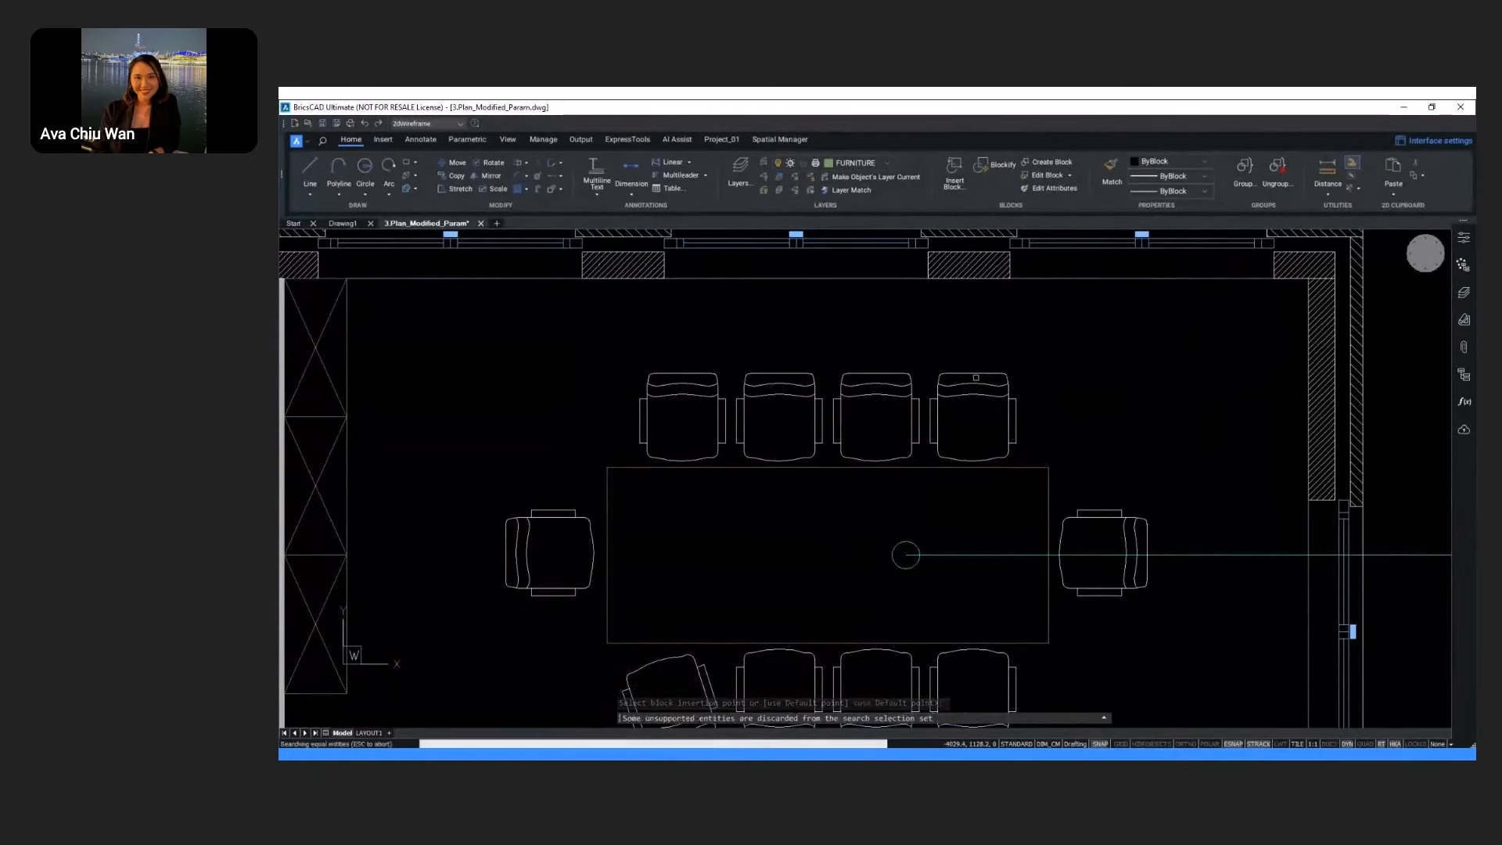
Step: Name the block Chair and replace all matching chairs with block references, keeping every match included
text(Cha)
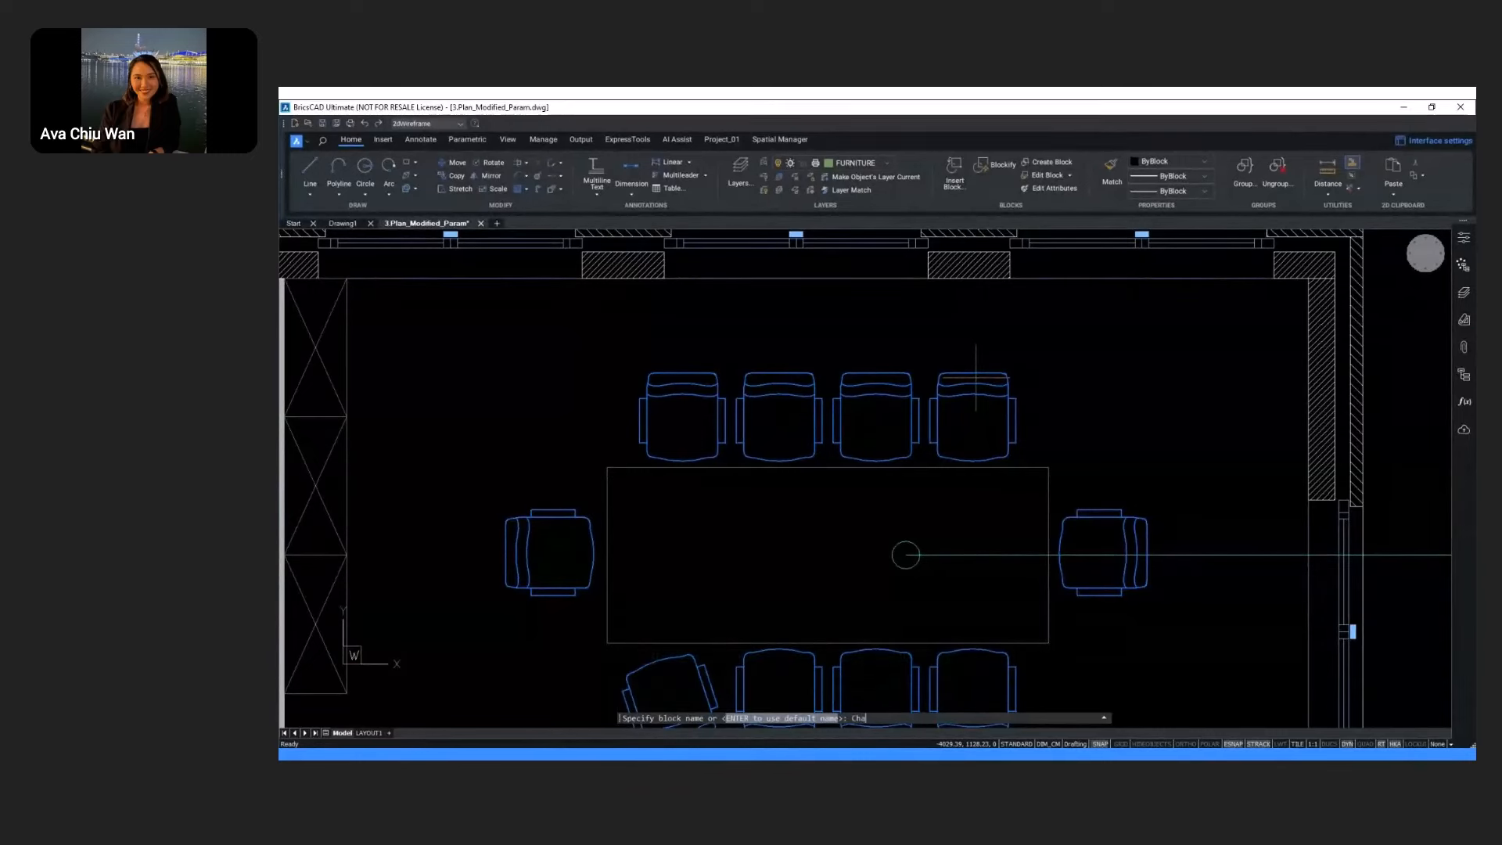
text(ir)
key(Return)
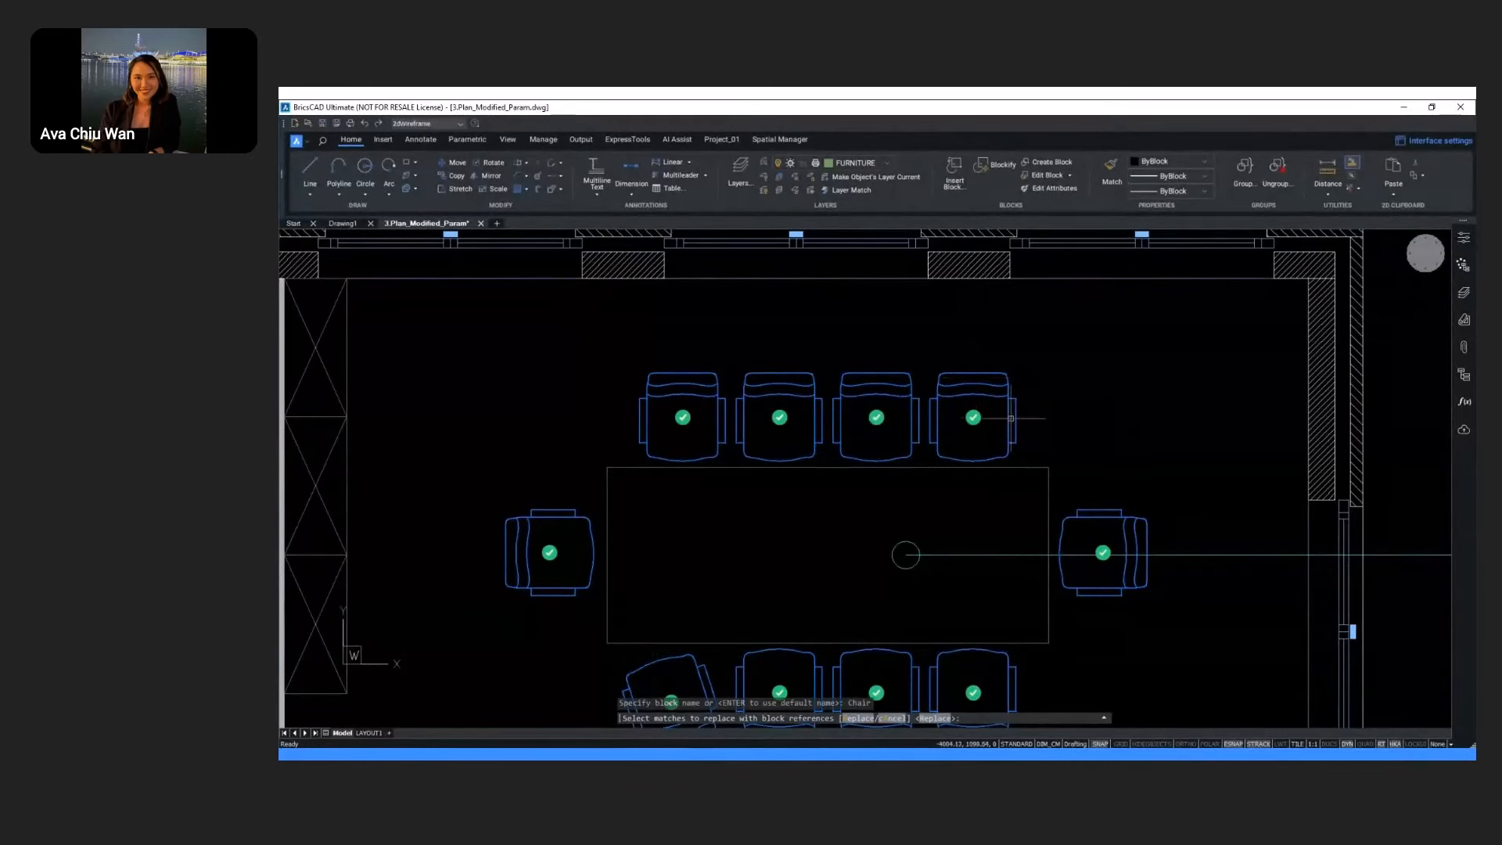
click(971, 418)
click(874, 420)
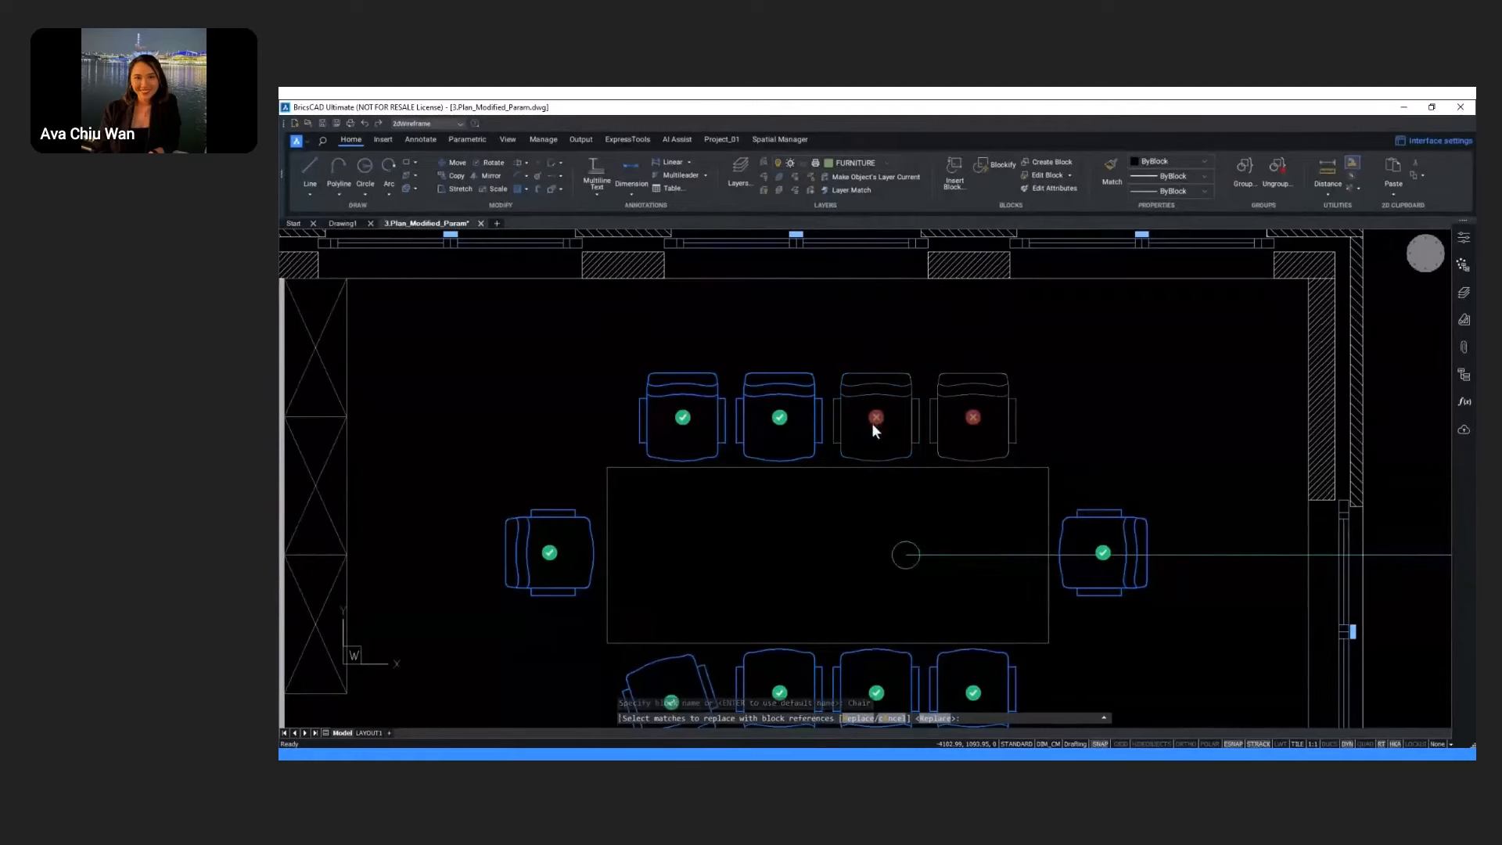
click(872, 415)
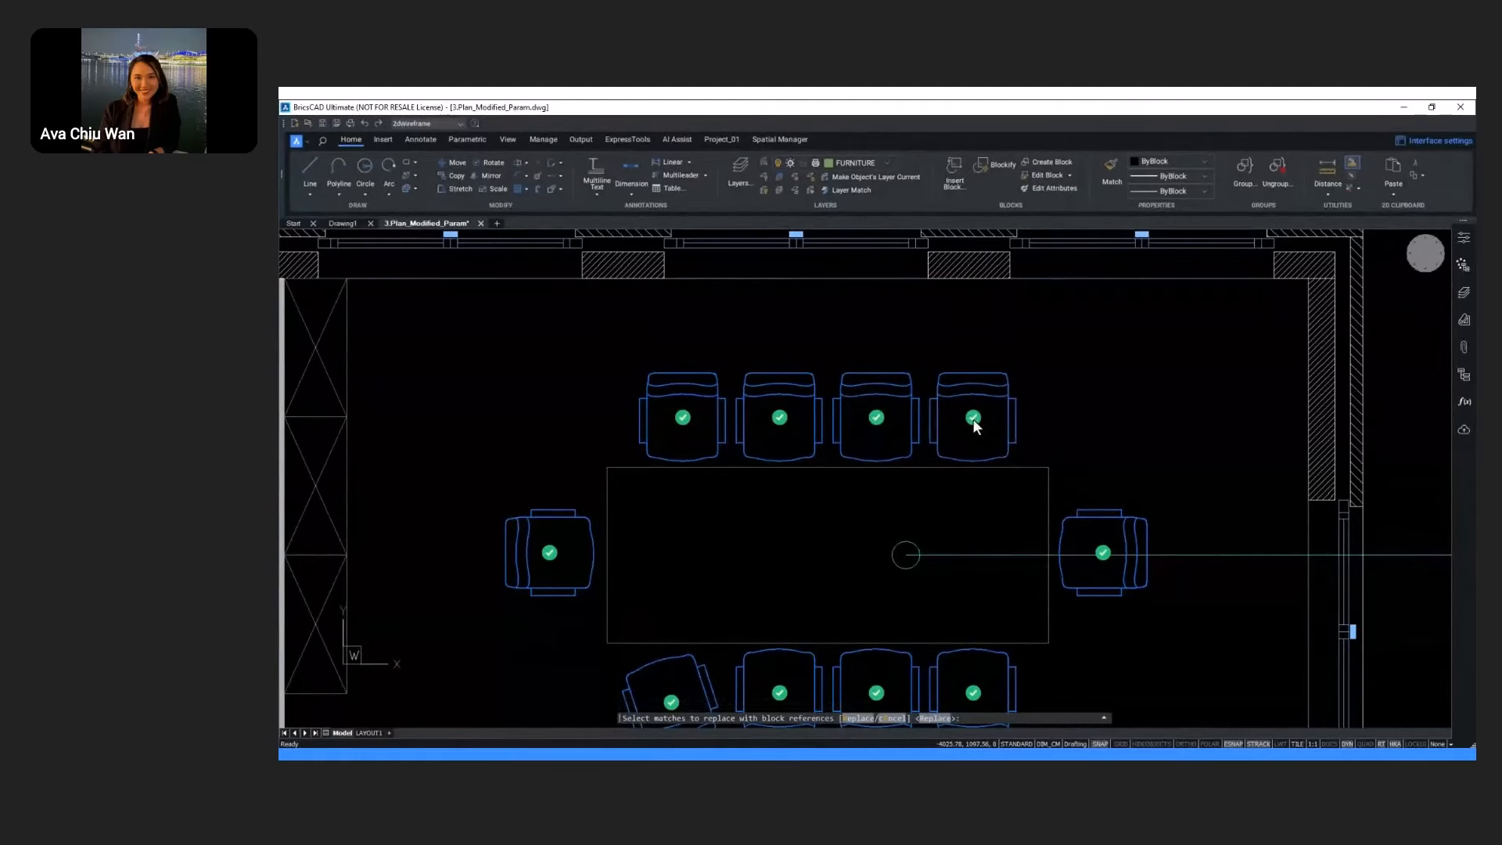
key(Return)
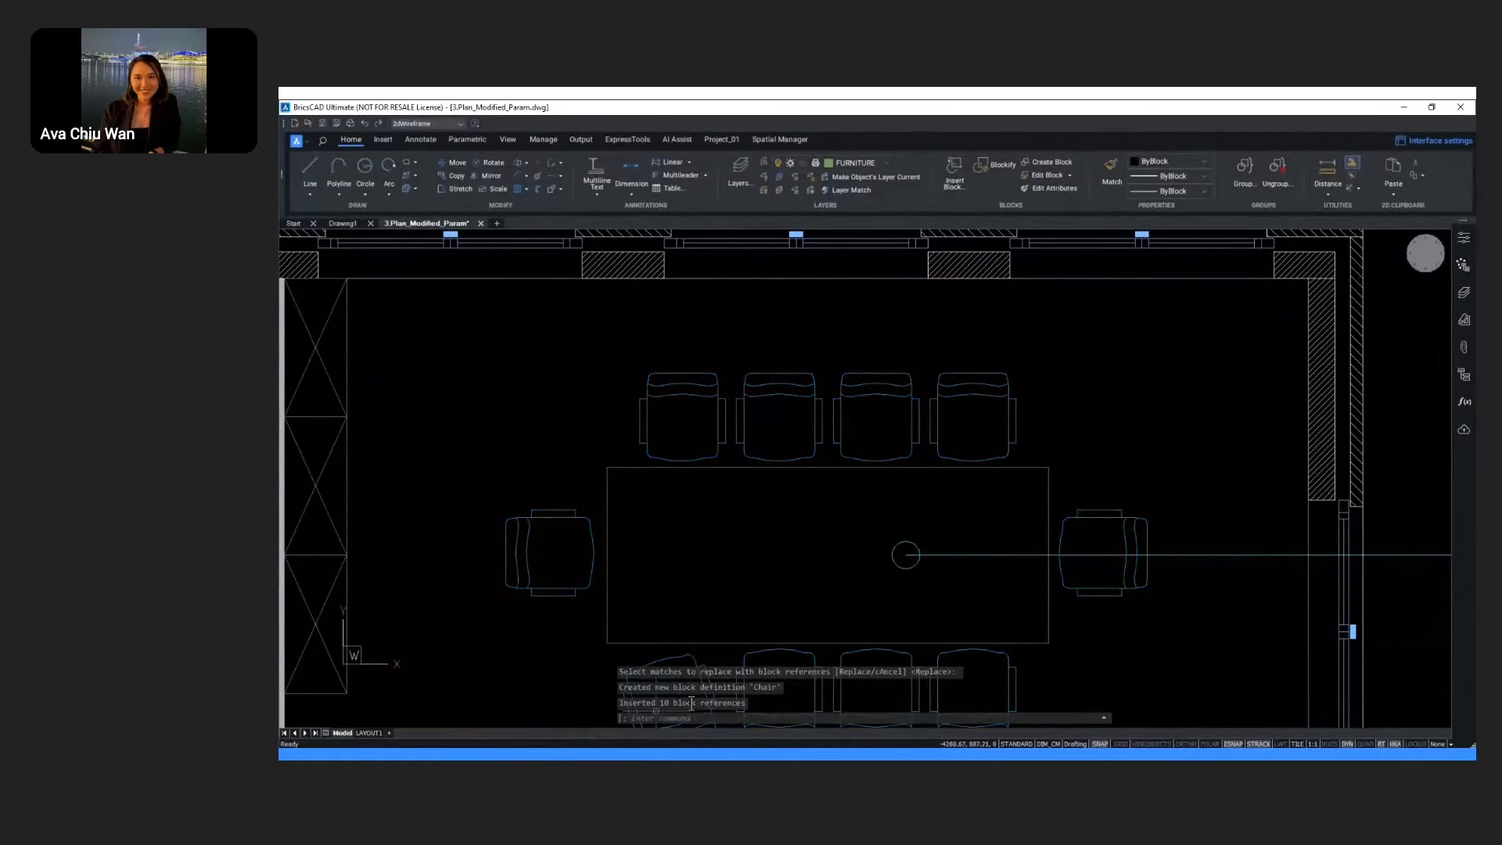
Step: Select the upper-right chair block at the meeting table and inspect its properties
scroll(962, 520, down, 3)
scroll(932, 472, up, 3)
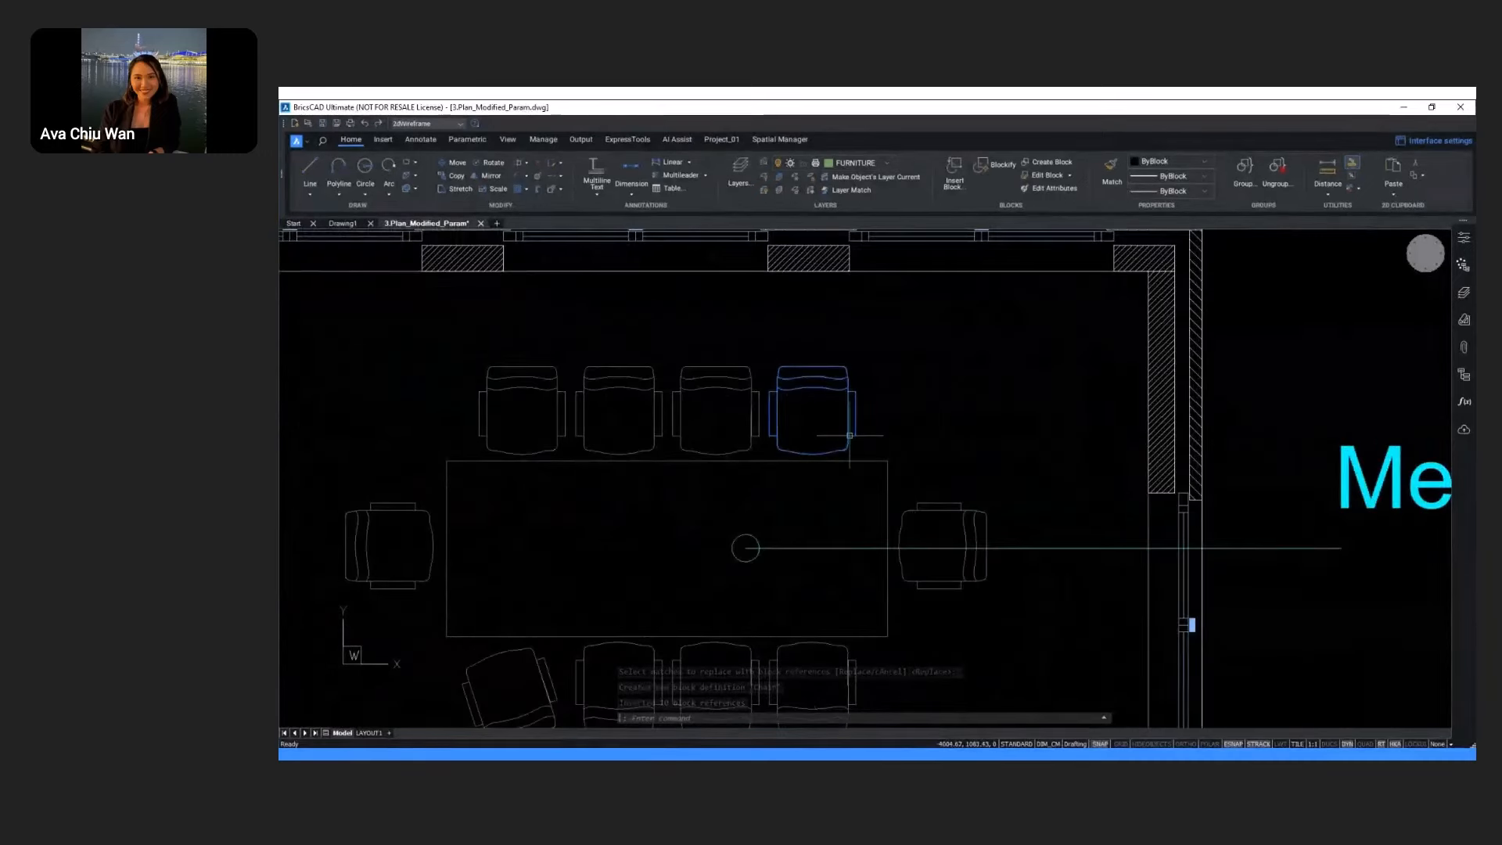
click(850, 436)
click(1465, 238)
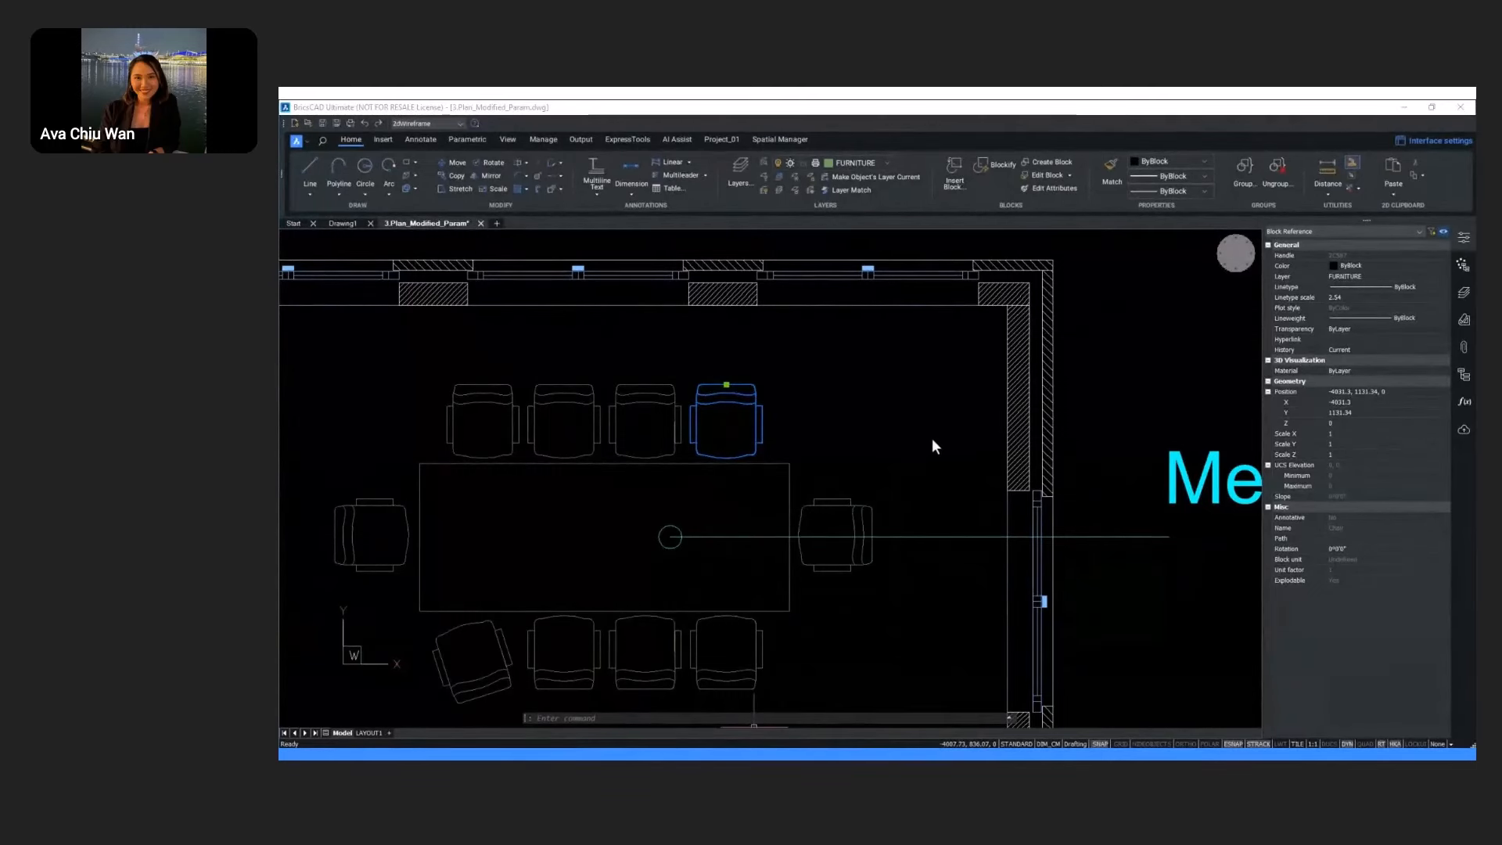
Step: Deselect the chair block and change the BLOCKIFY command alias to BB in the customization settings
key(Escape)
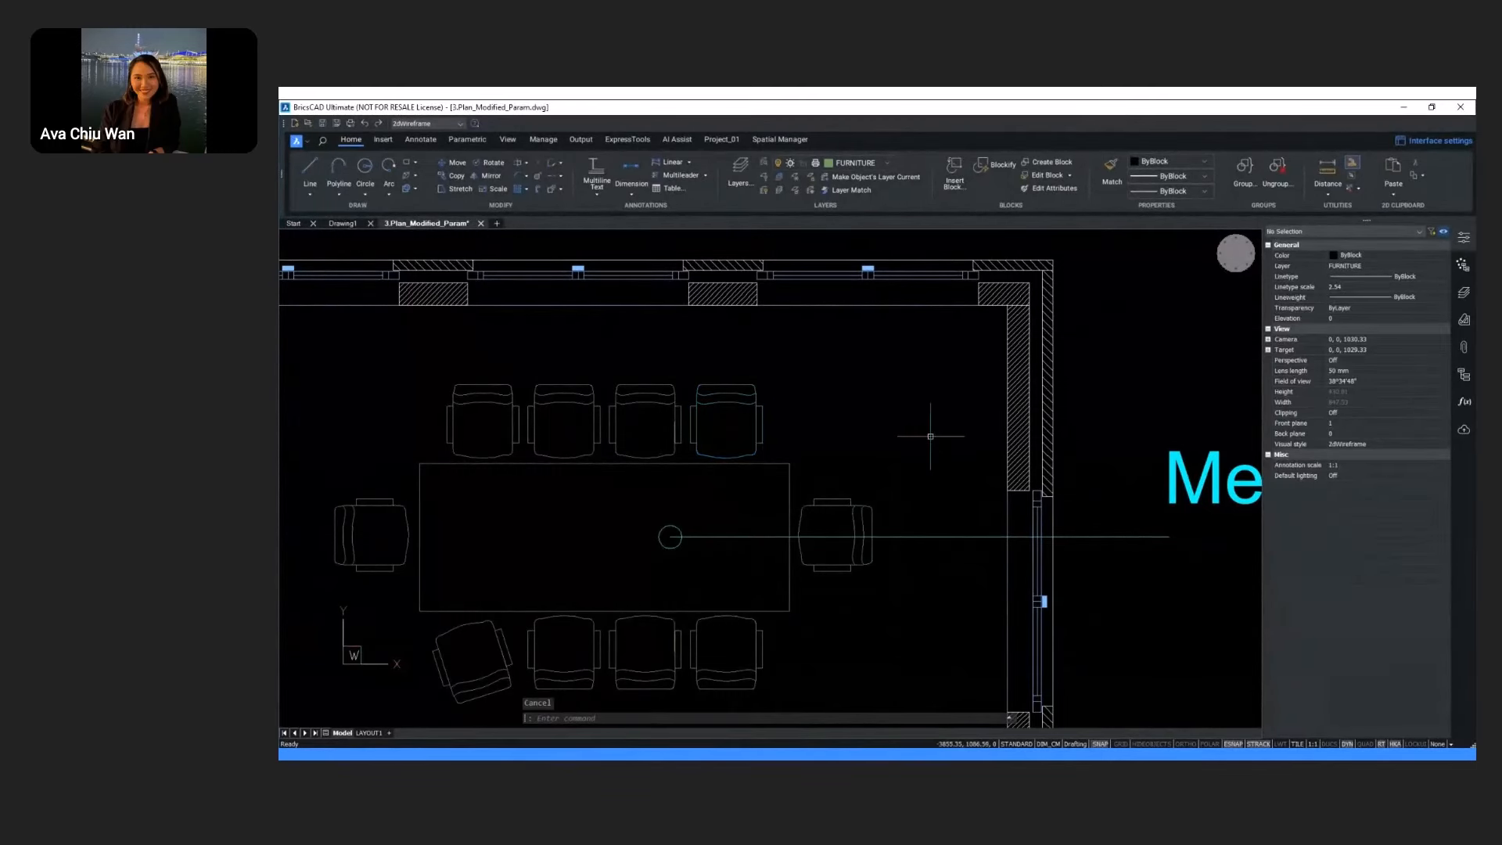
right_click(862, 205)
click(890, 337)
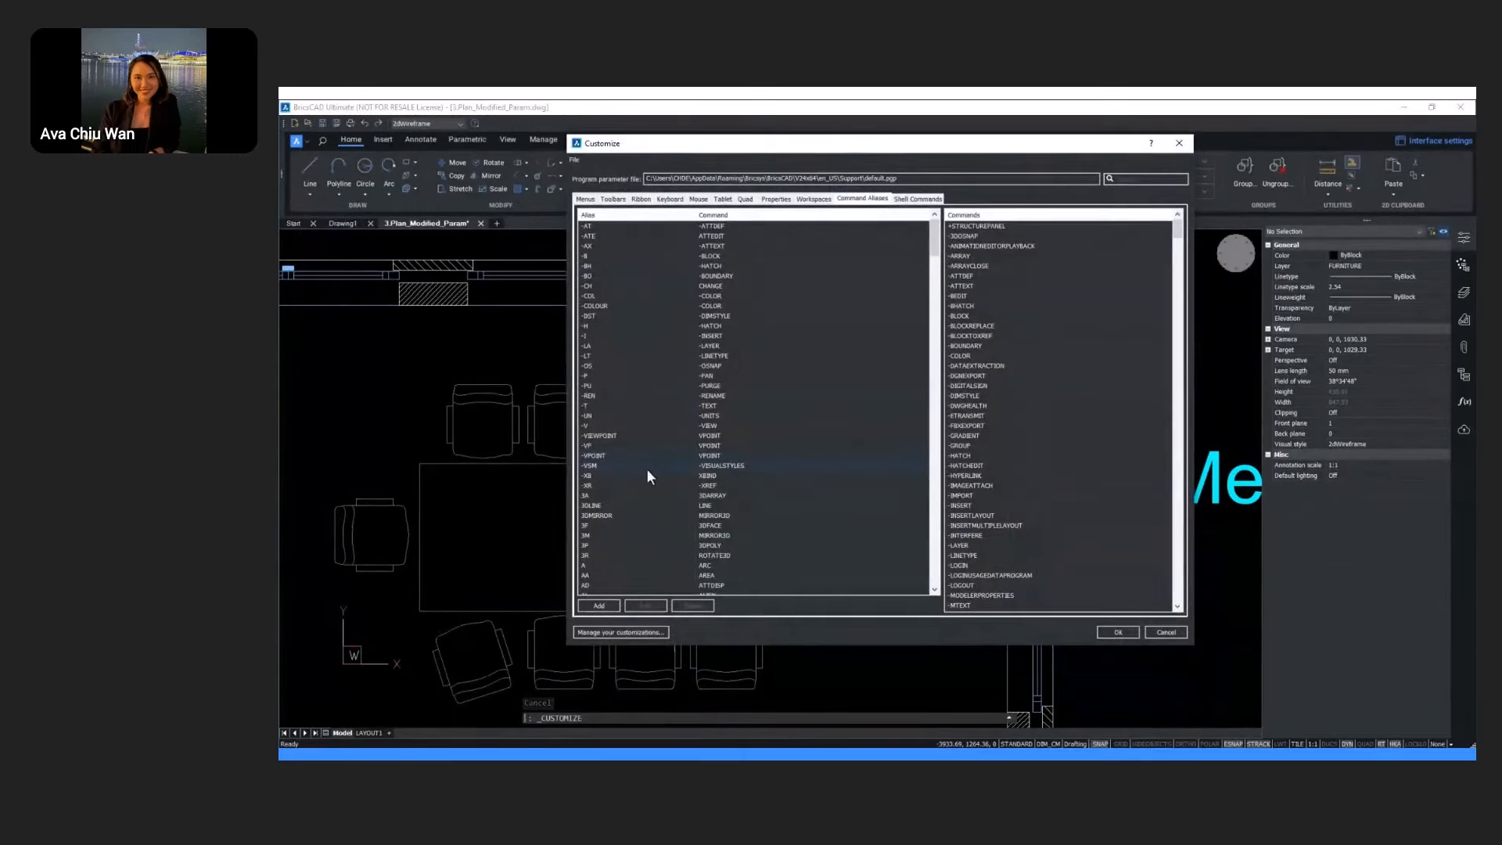
scroll(646, 468, down, 10)
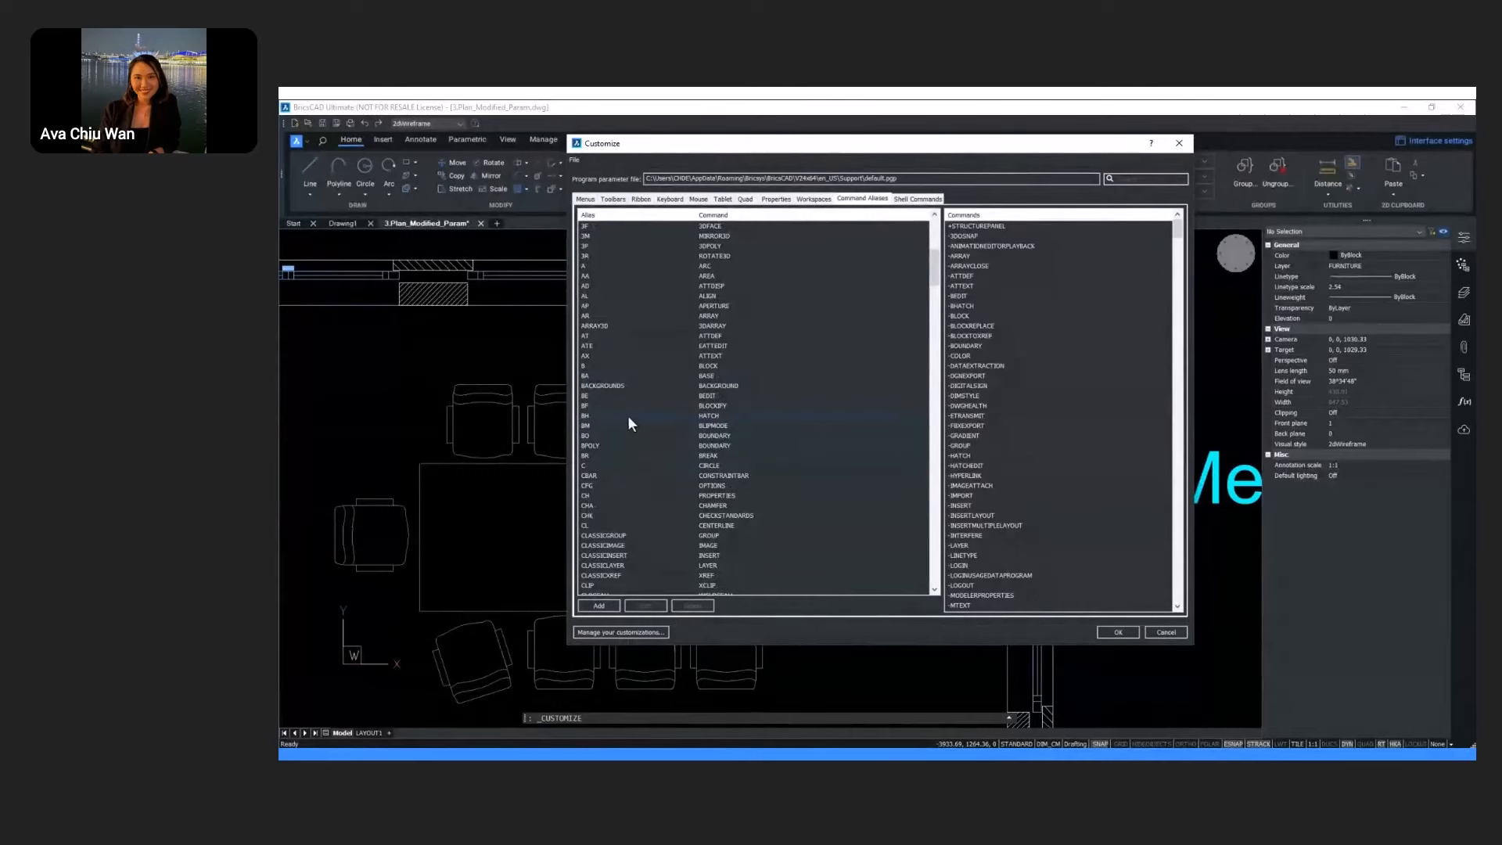
click(635, 407)
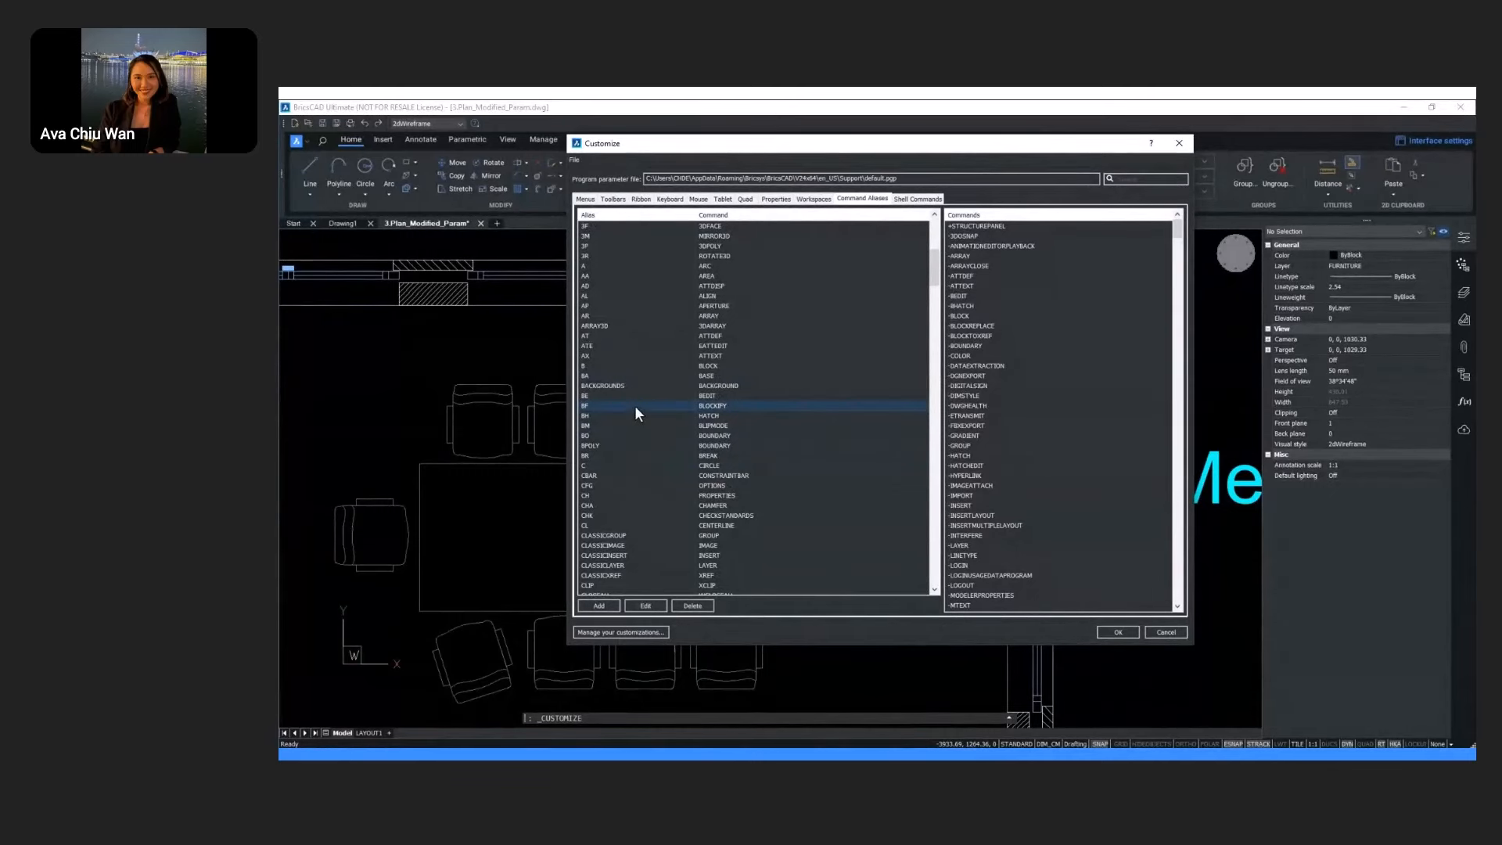
click(647, 607)
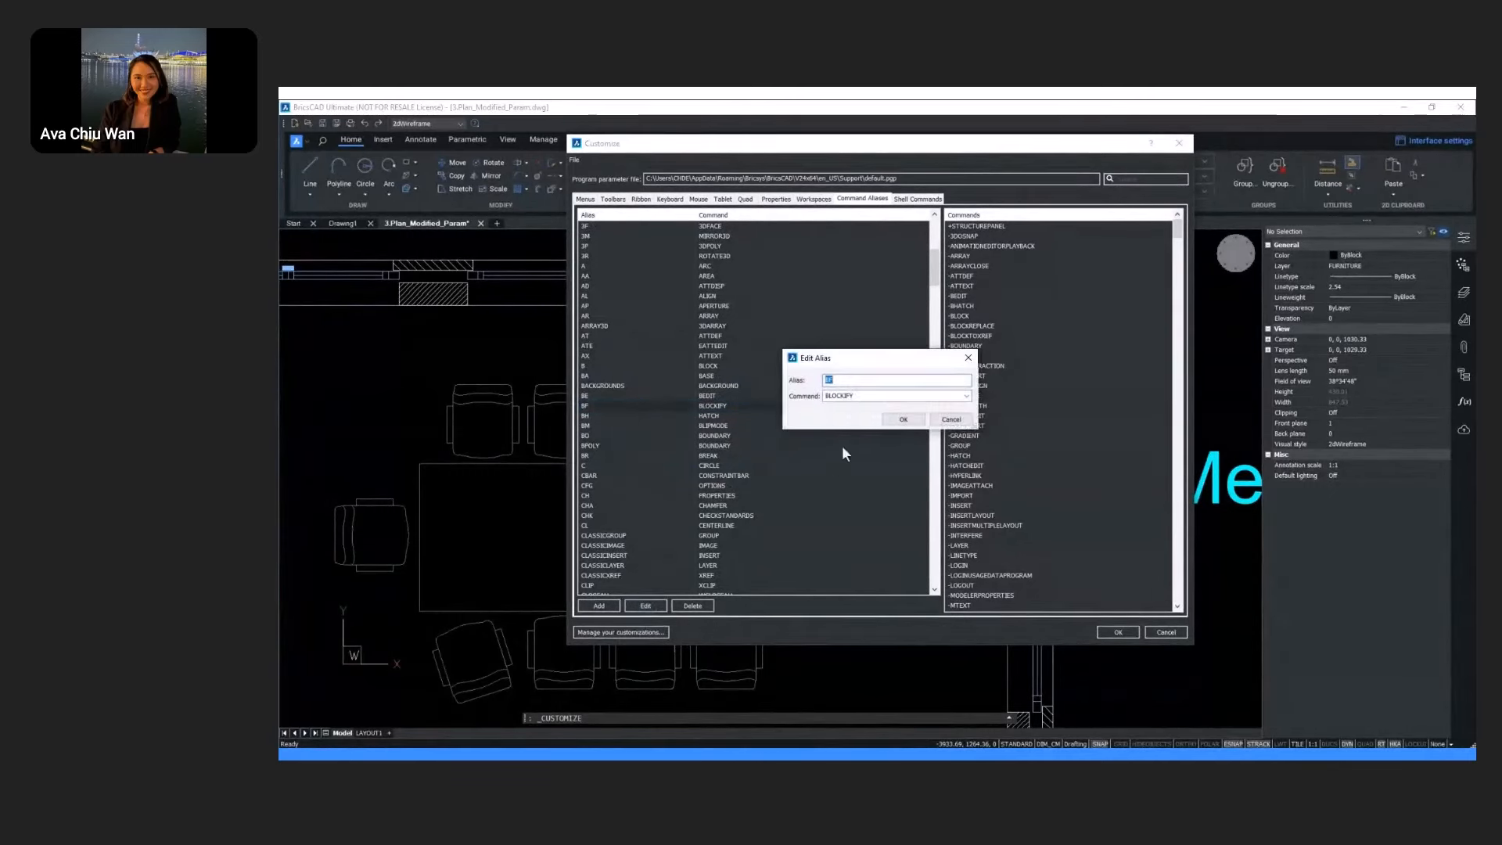
text(B)
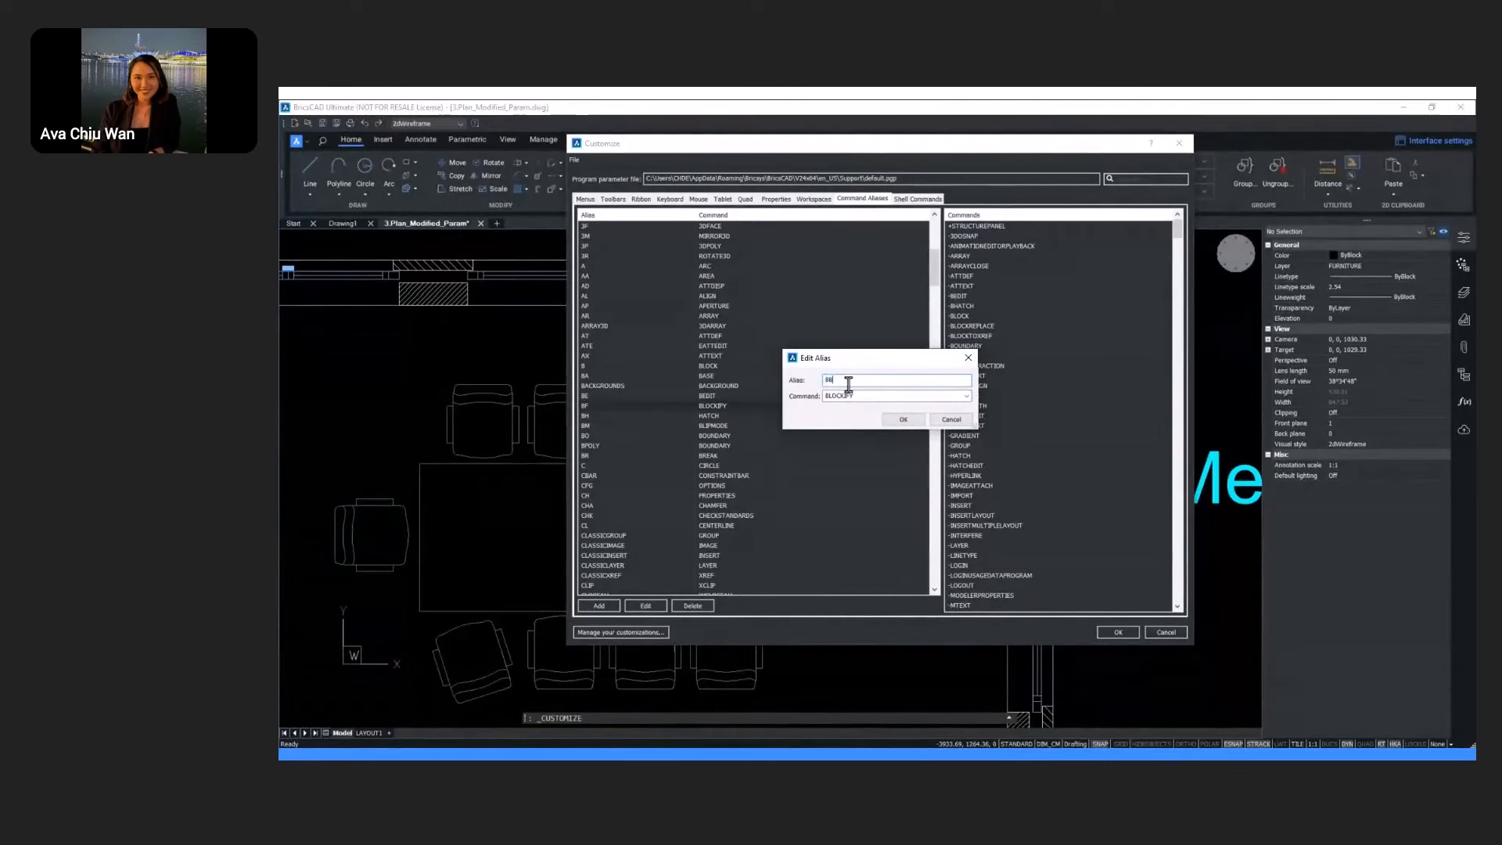
click(908, 421)
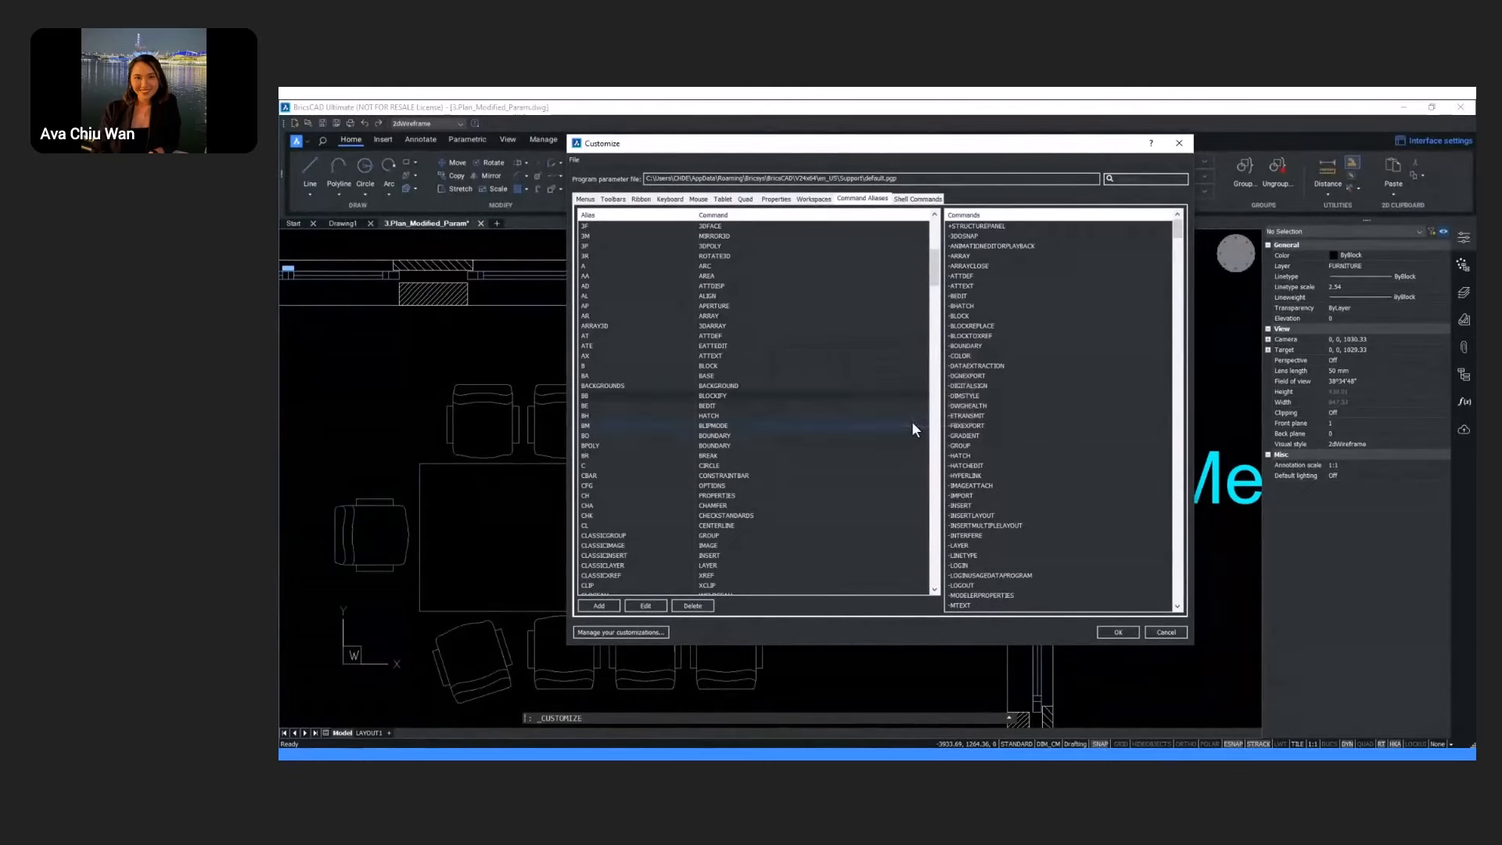
Step: Open the AD alias of ATTDISP for editing, dismiss it without changes, and apply the alias customizations
click(610, 436)
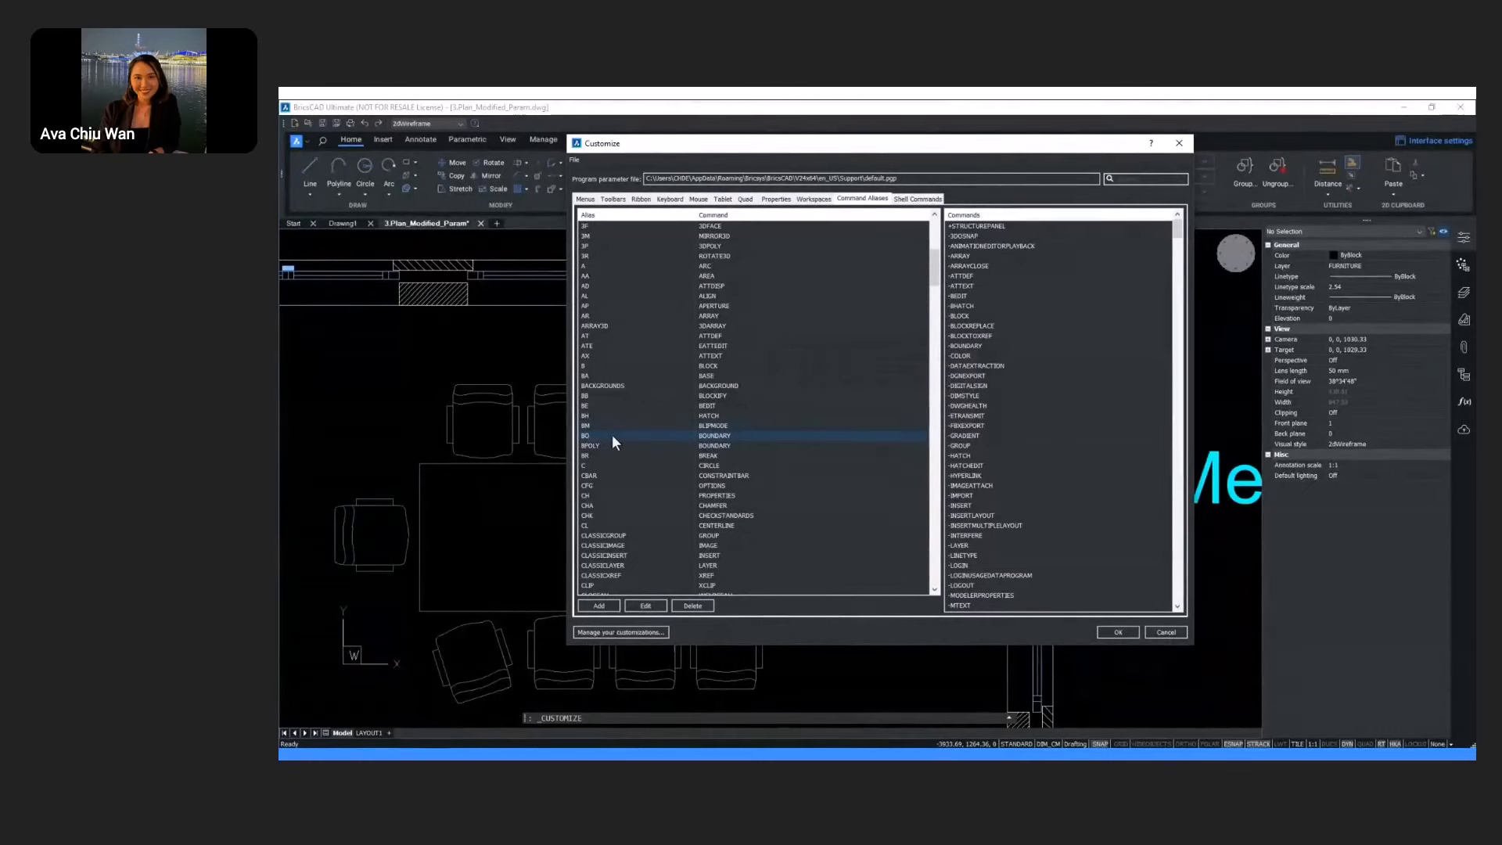
click(616, 284)
click(646, 605)
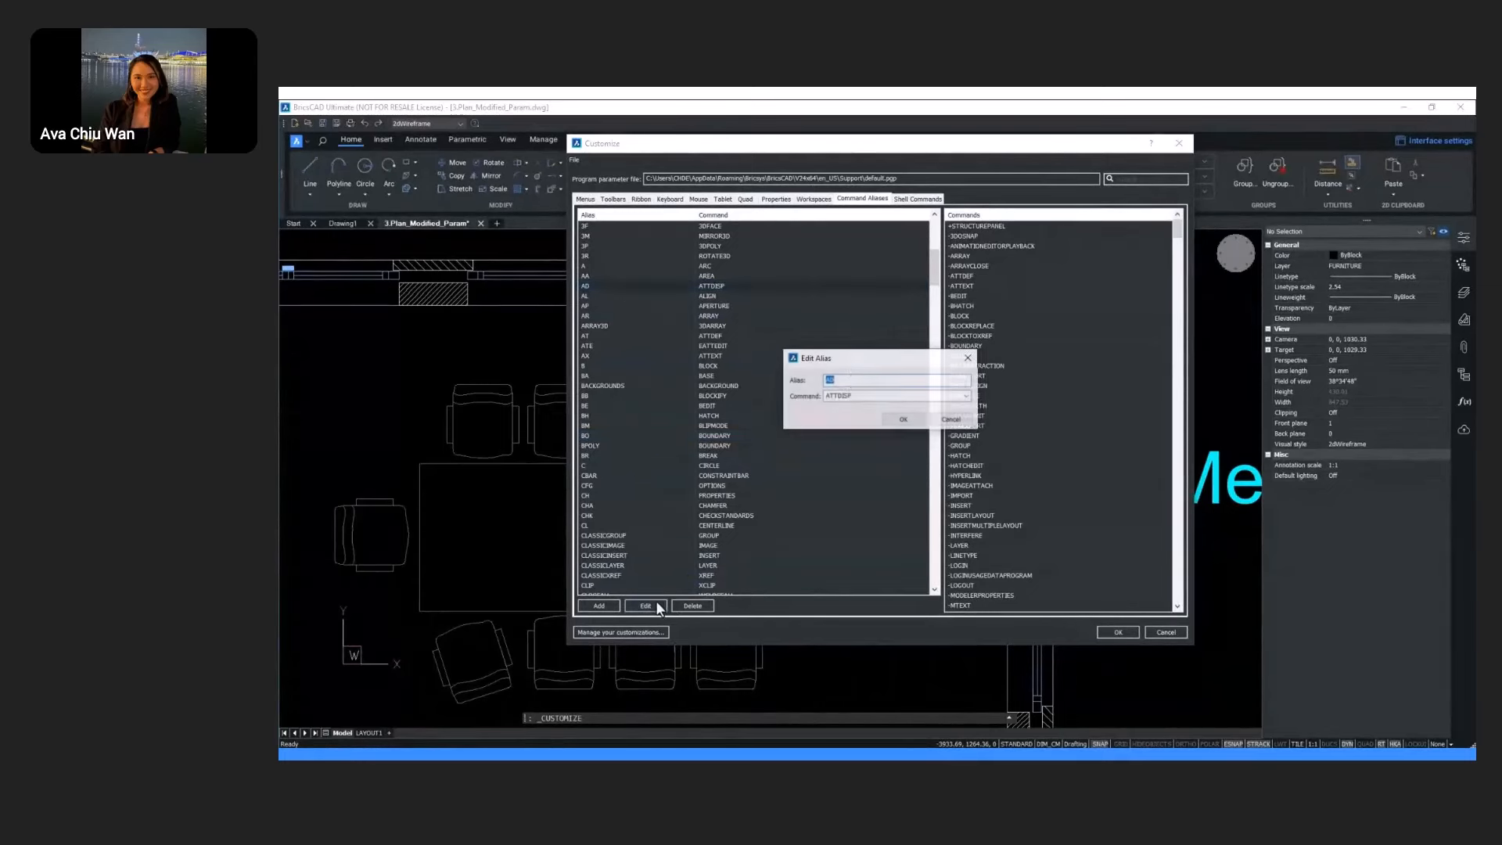
click(949, 421)
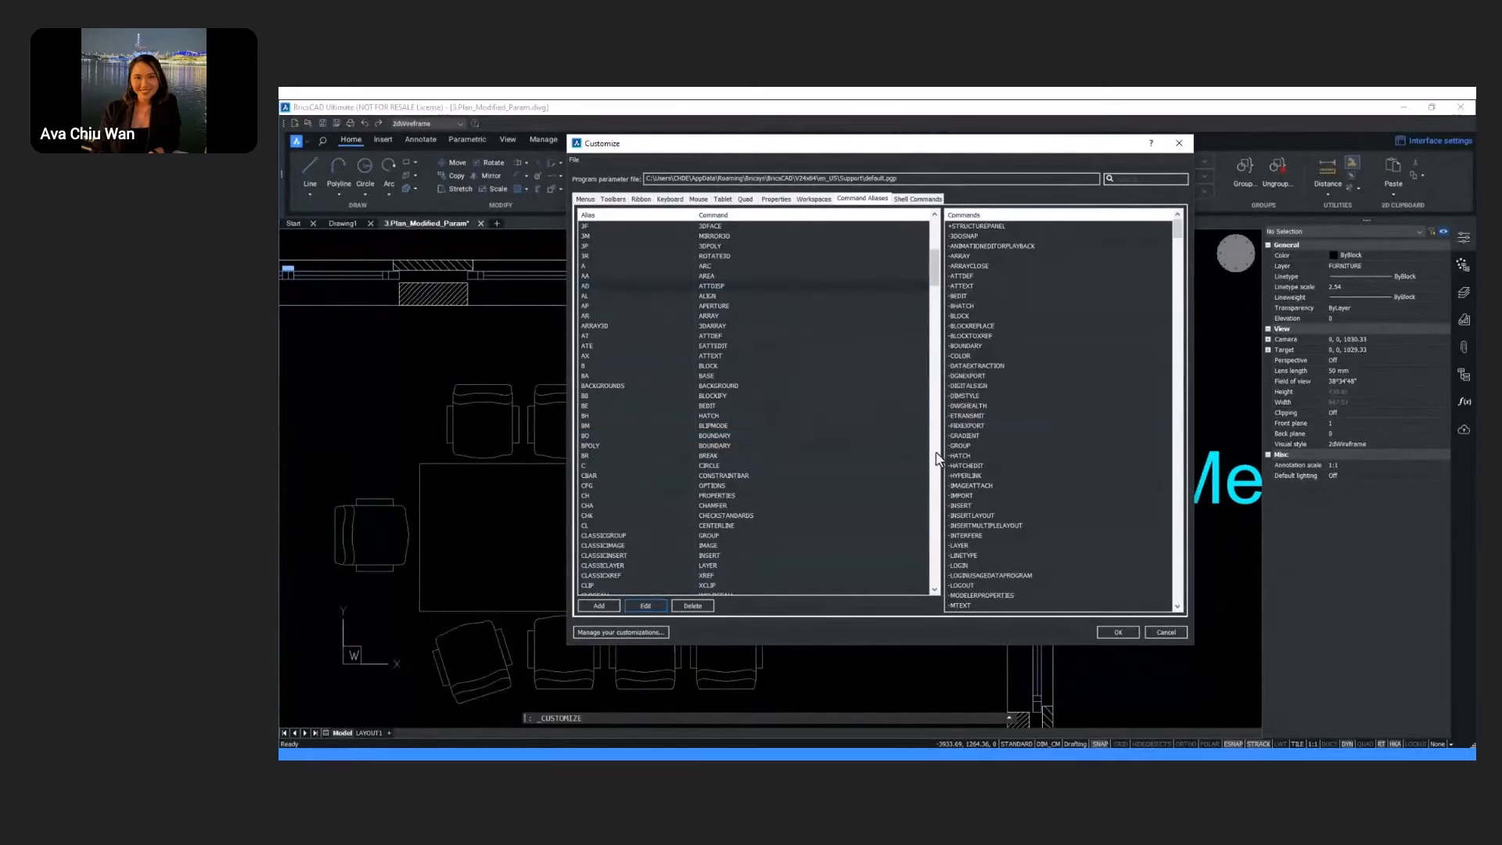
click(1119, 632)
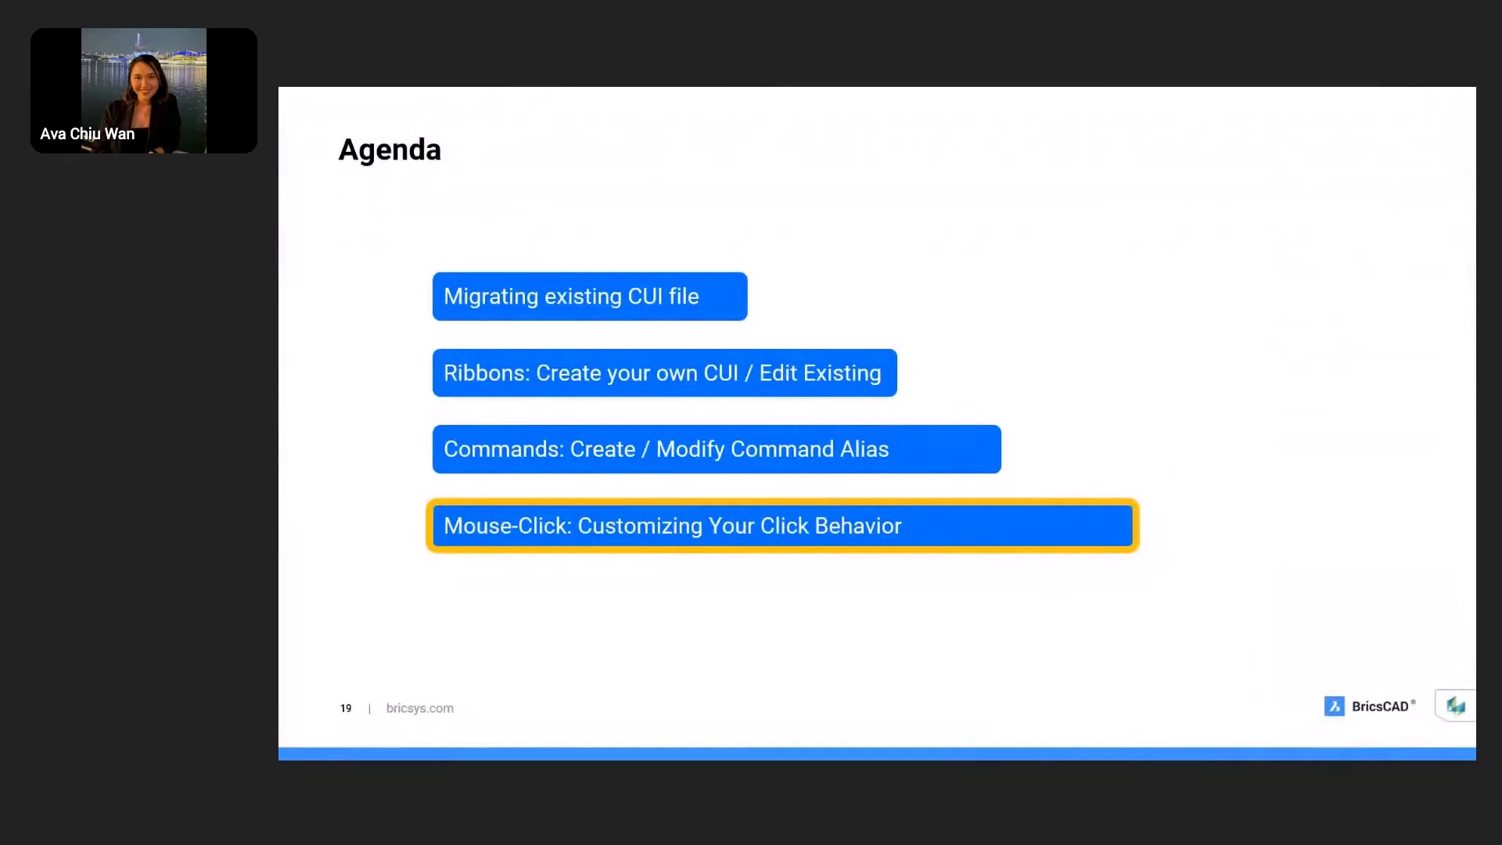
Step: Leave the slide show, switch to the BricsCAD window with Drawing1, maximize it and show the Home ribbon tools
key(Escape)
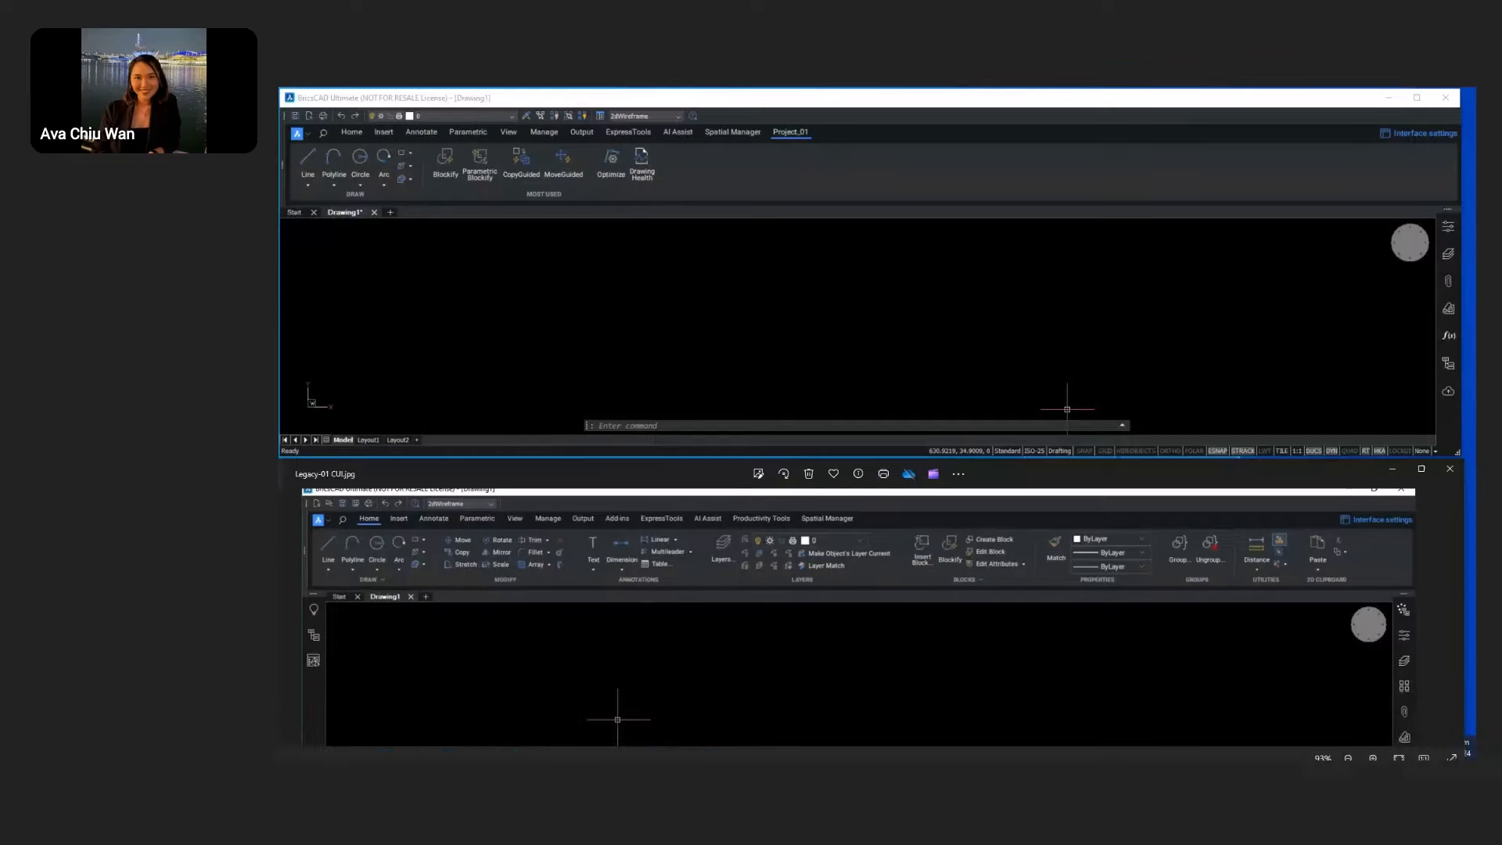
click(1067, 409)
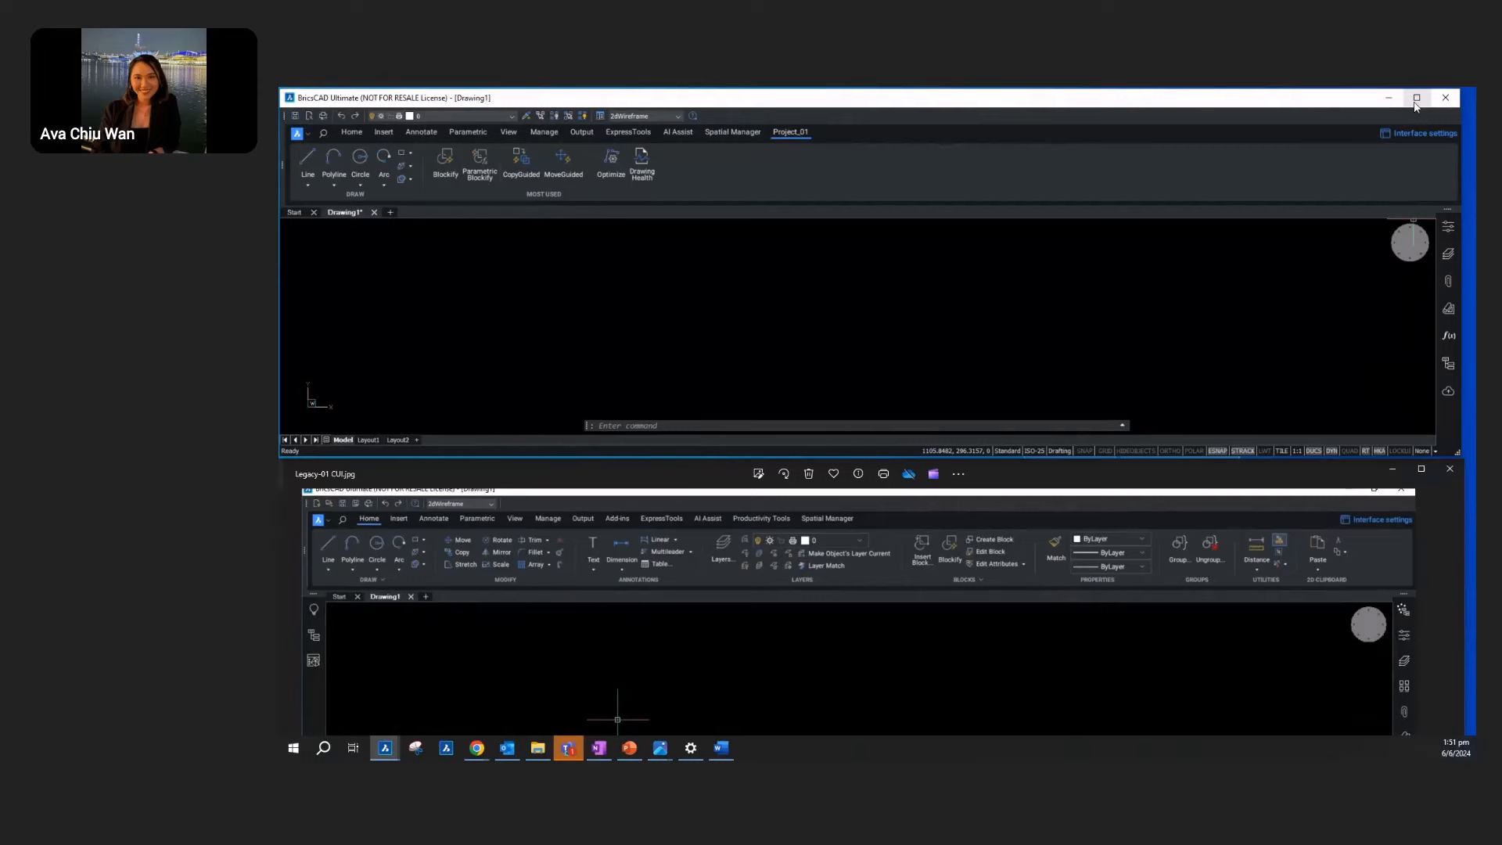
click(1416, 98)
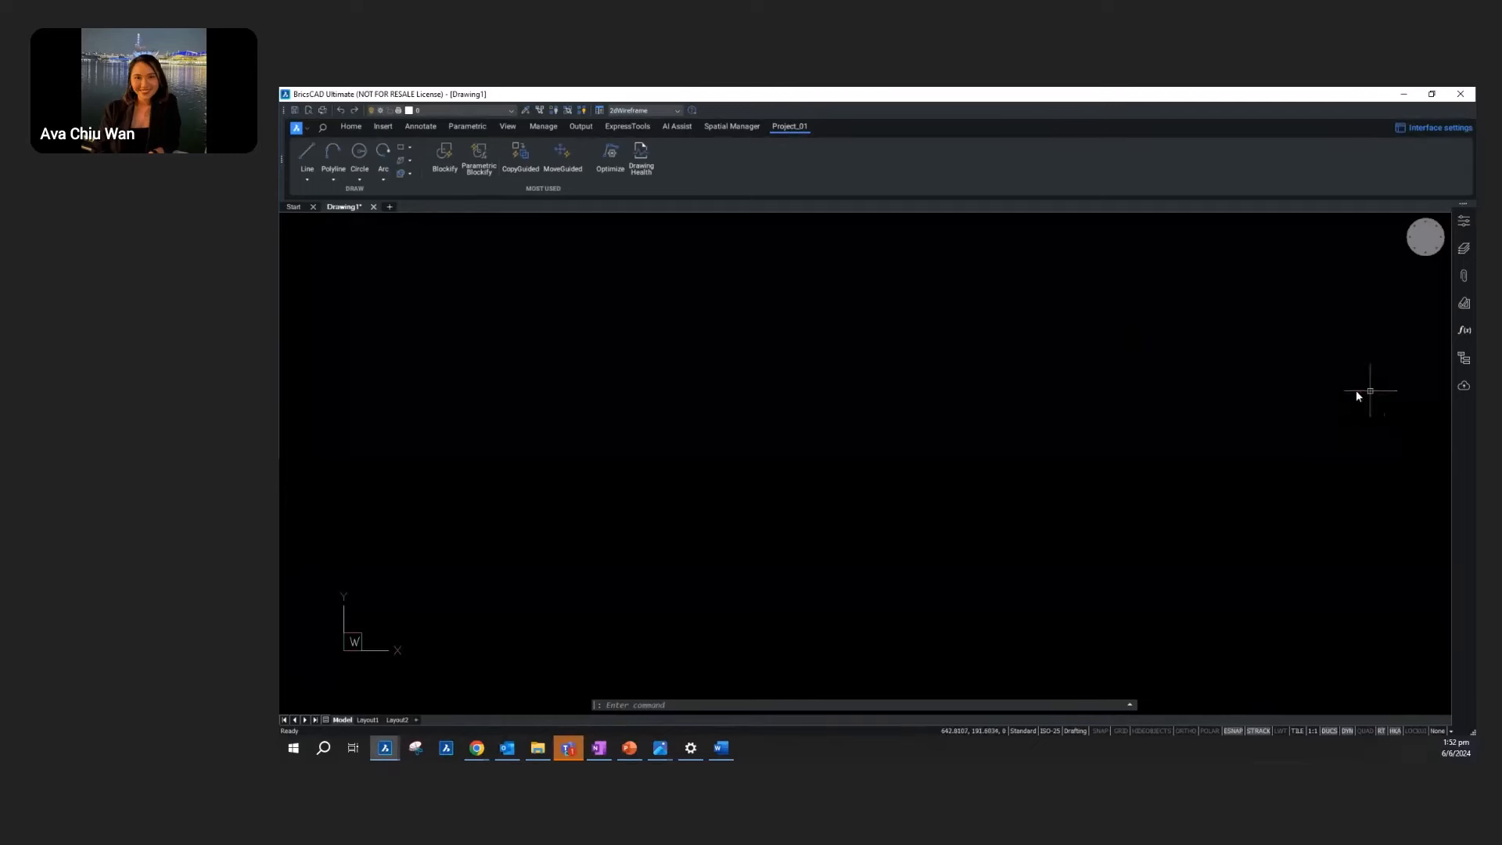
click(349, 126)
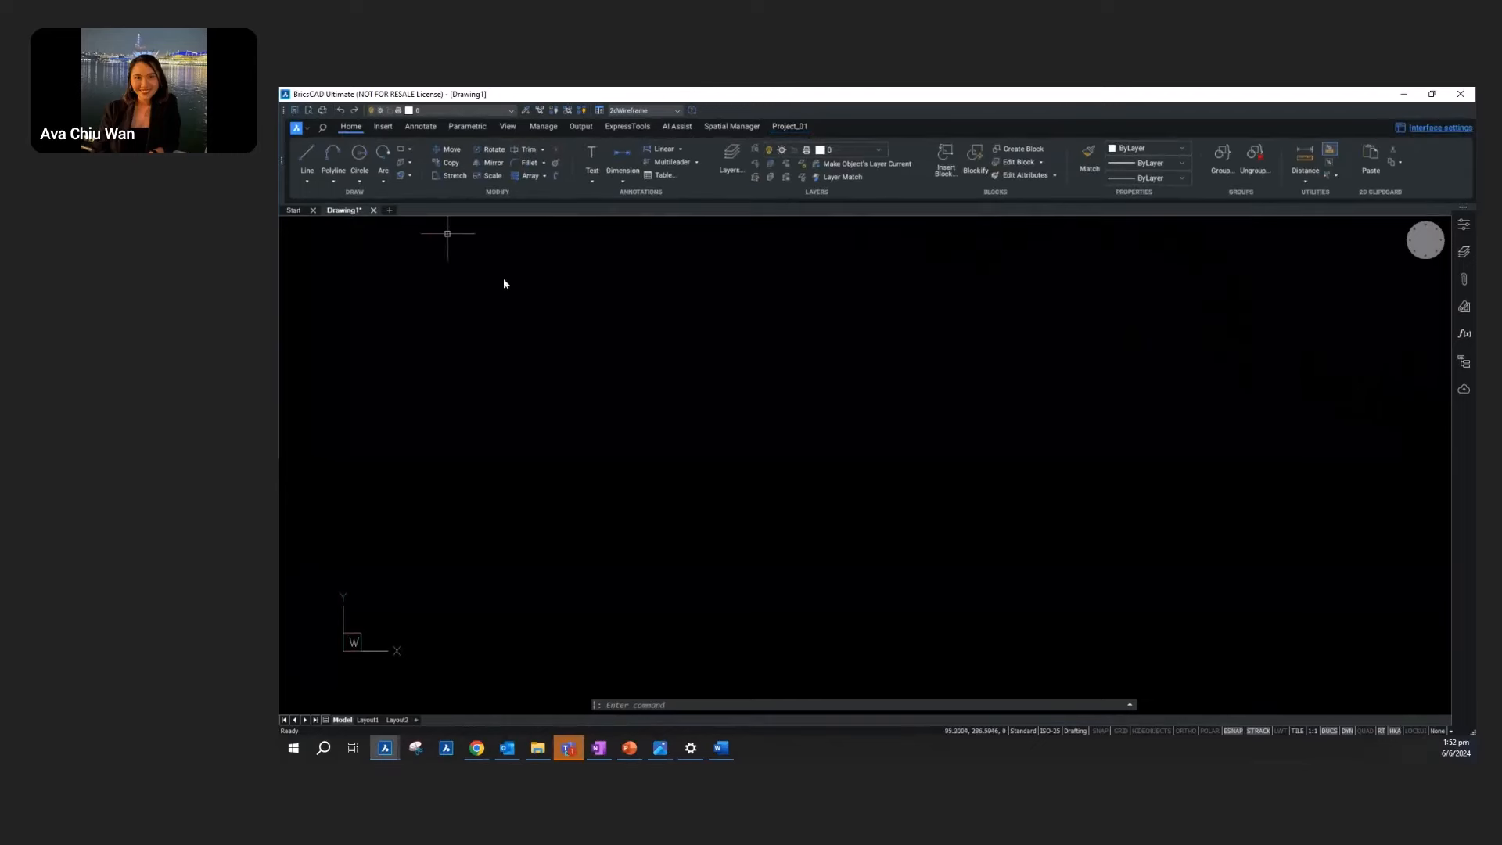
Step: Examine the Click and Shift-Click mouse button assignments in the customization settings, and close them without changes
right_click(870, 208)
click(917, 324)
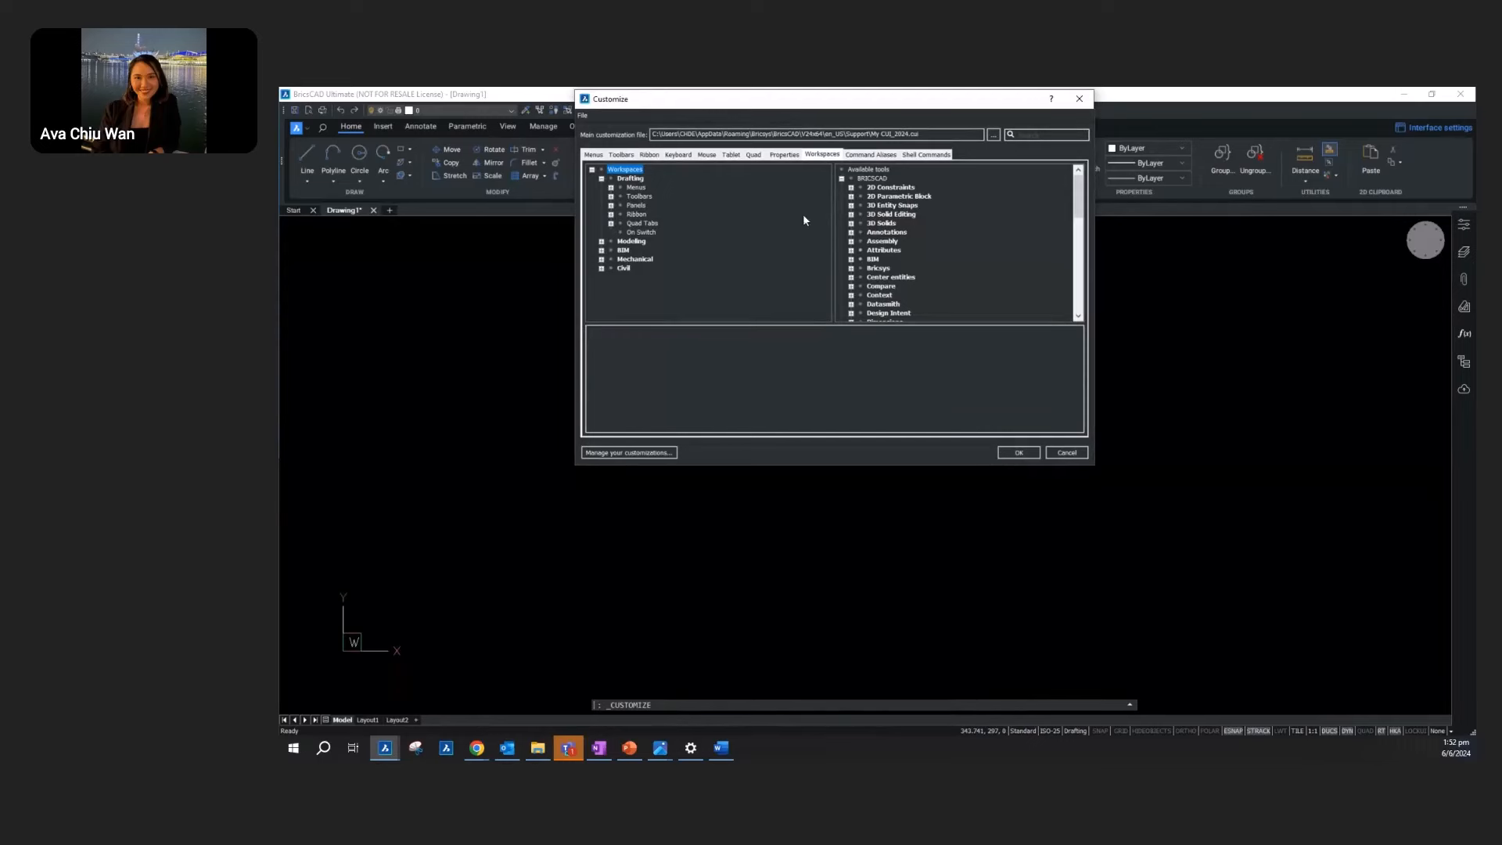
click(707, 155)
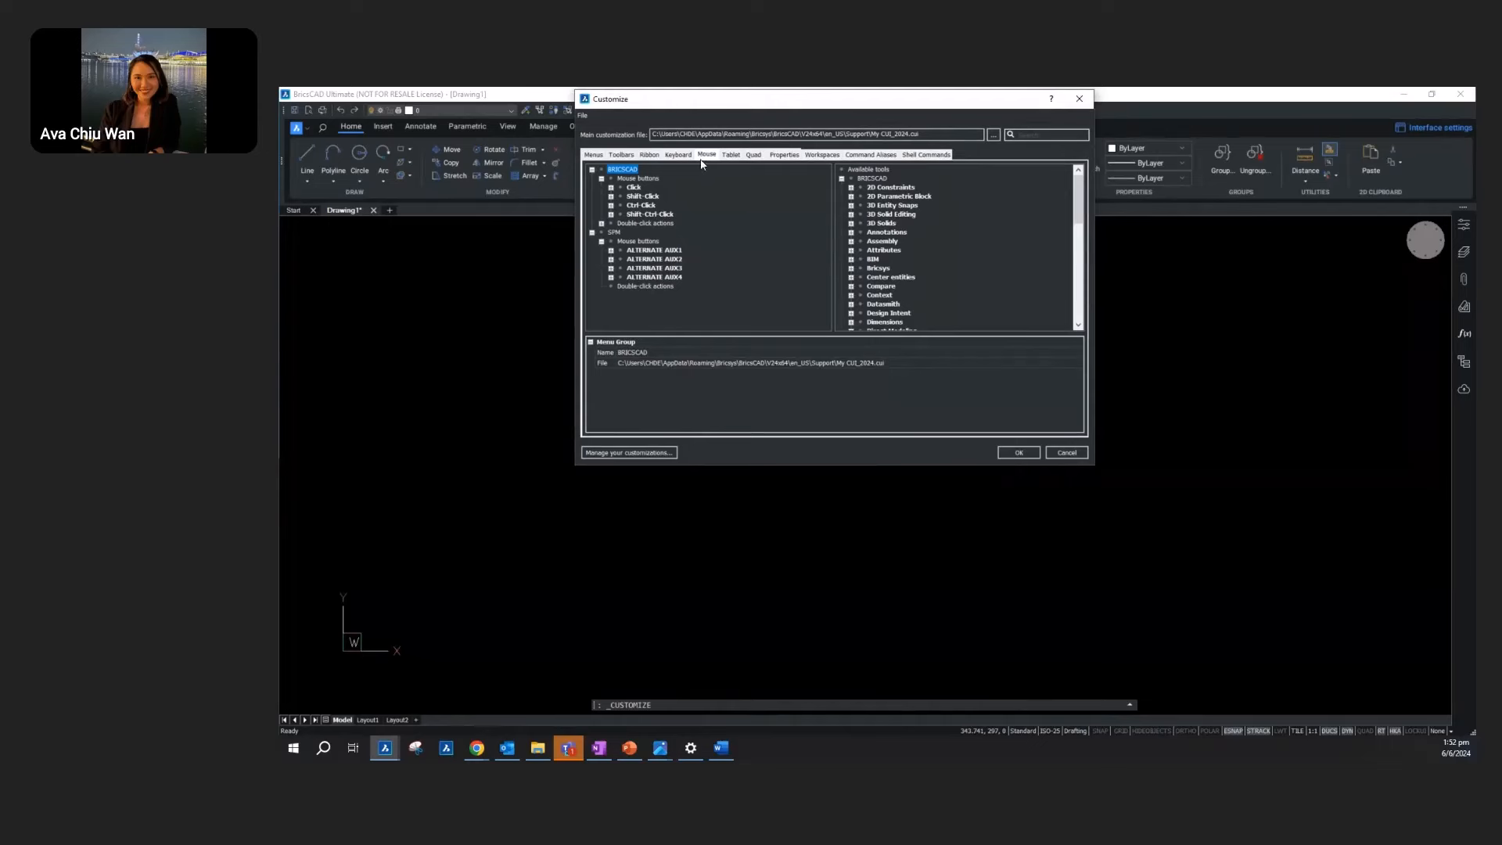
click(611, 189)
click(611, 189)
click(611, 197)
click(611, 197)
click(1080, 455)
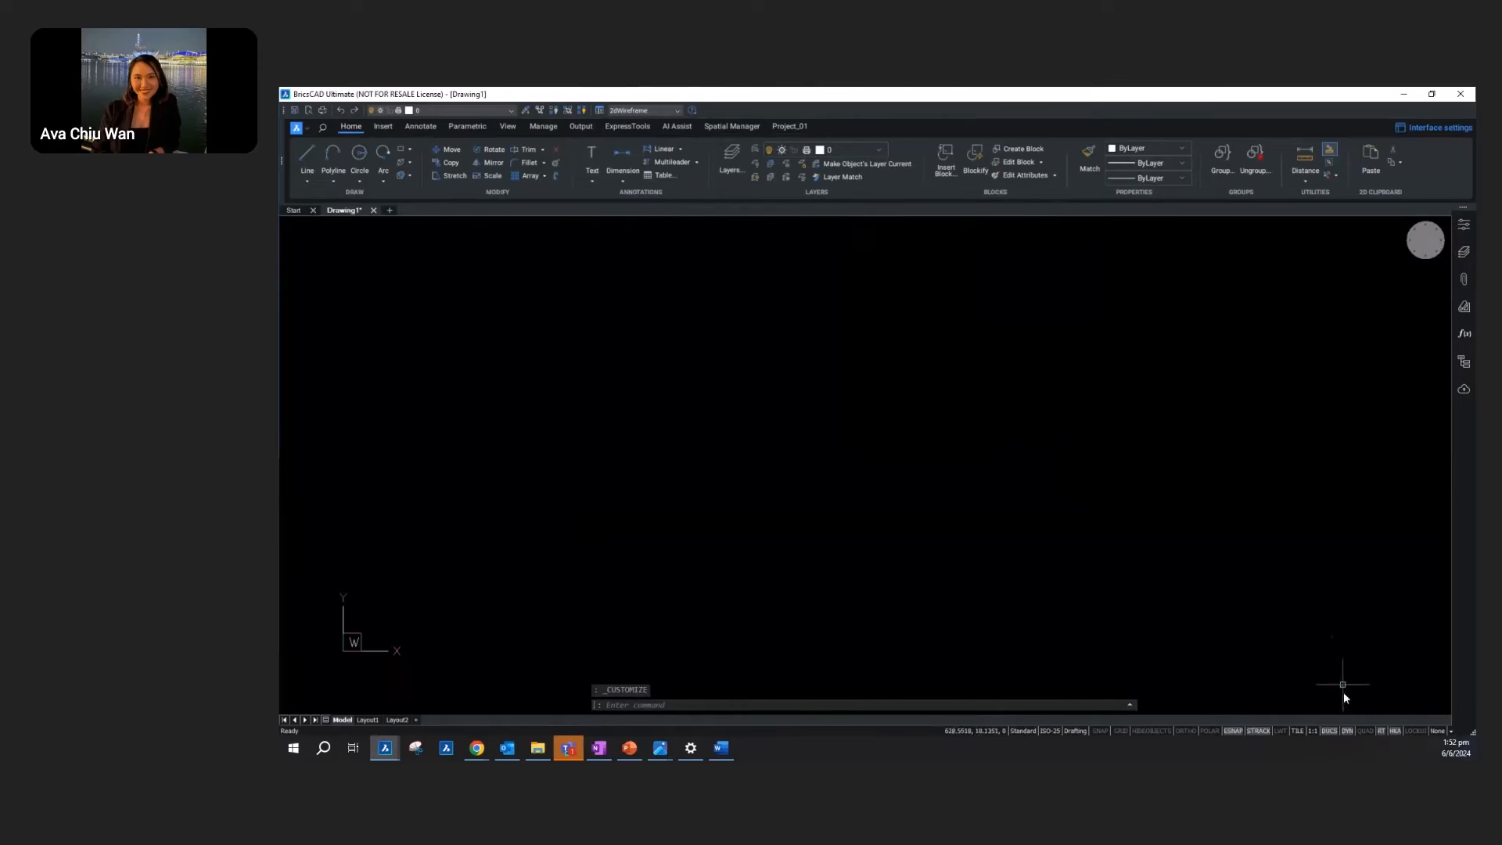
Step: Turn on the Quad, display its context menu in the empty drawing area, and dismiss it
click(1372, 731)
right_click(1098, 423)
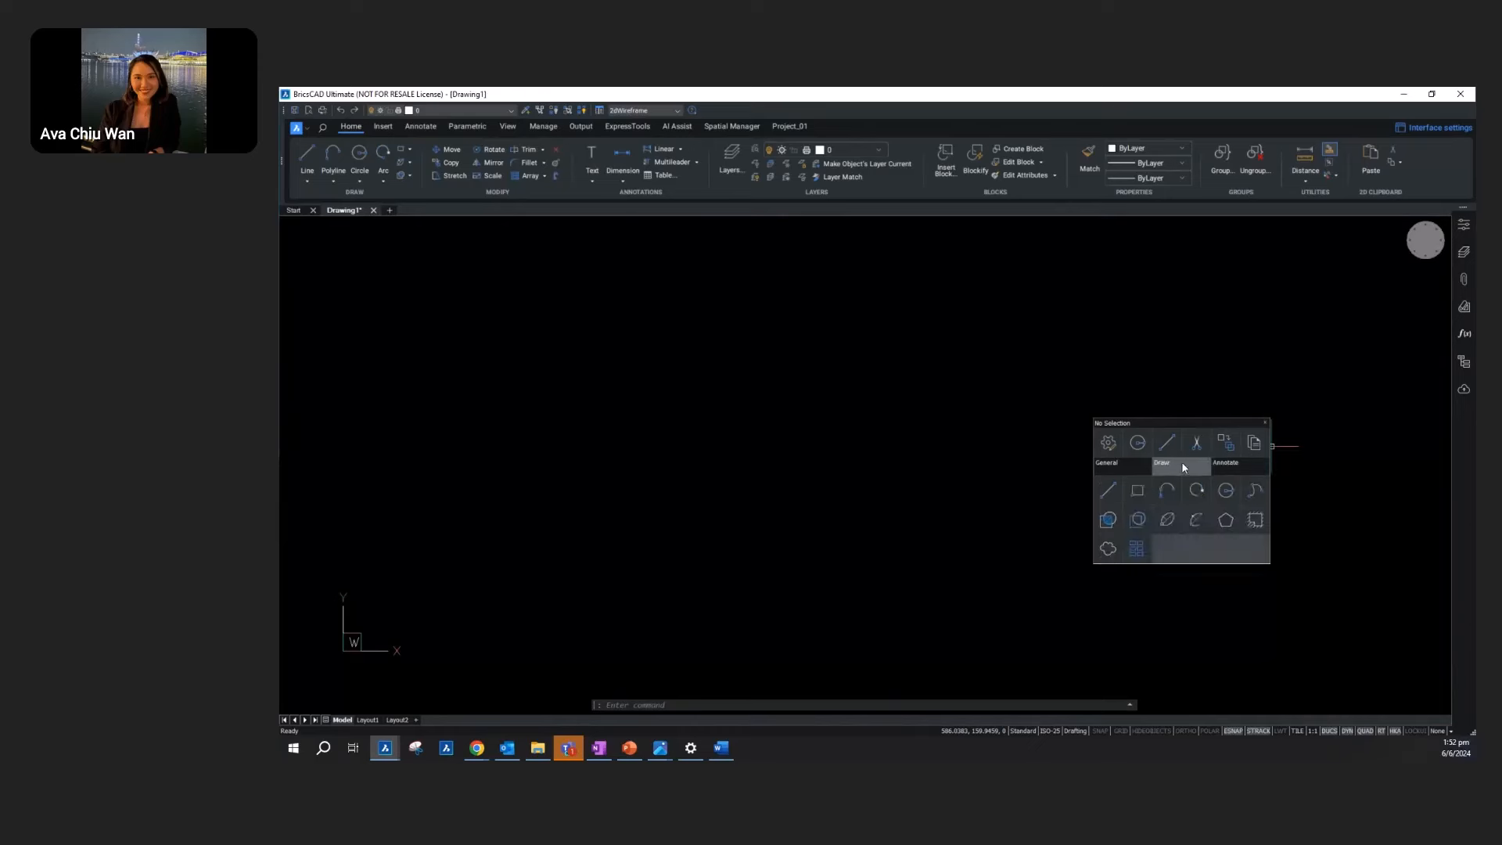
key(Escape)
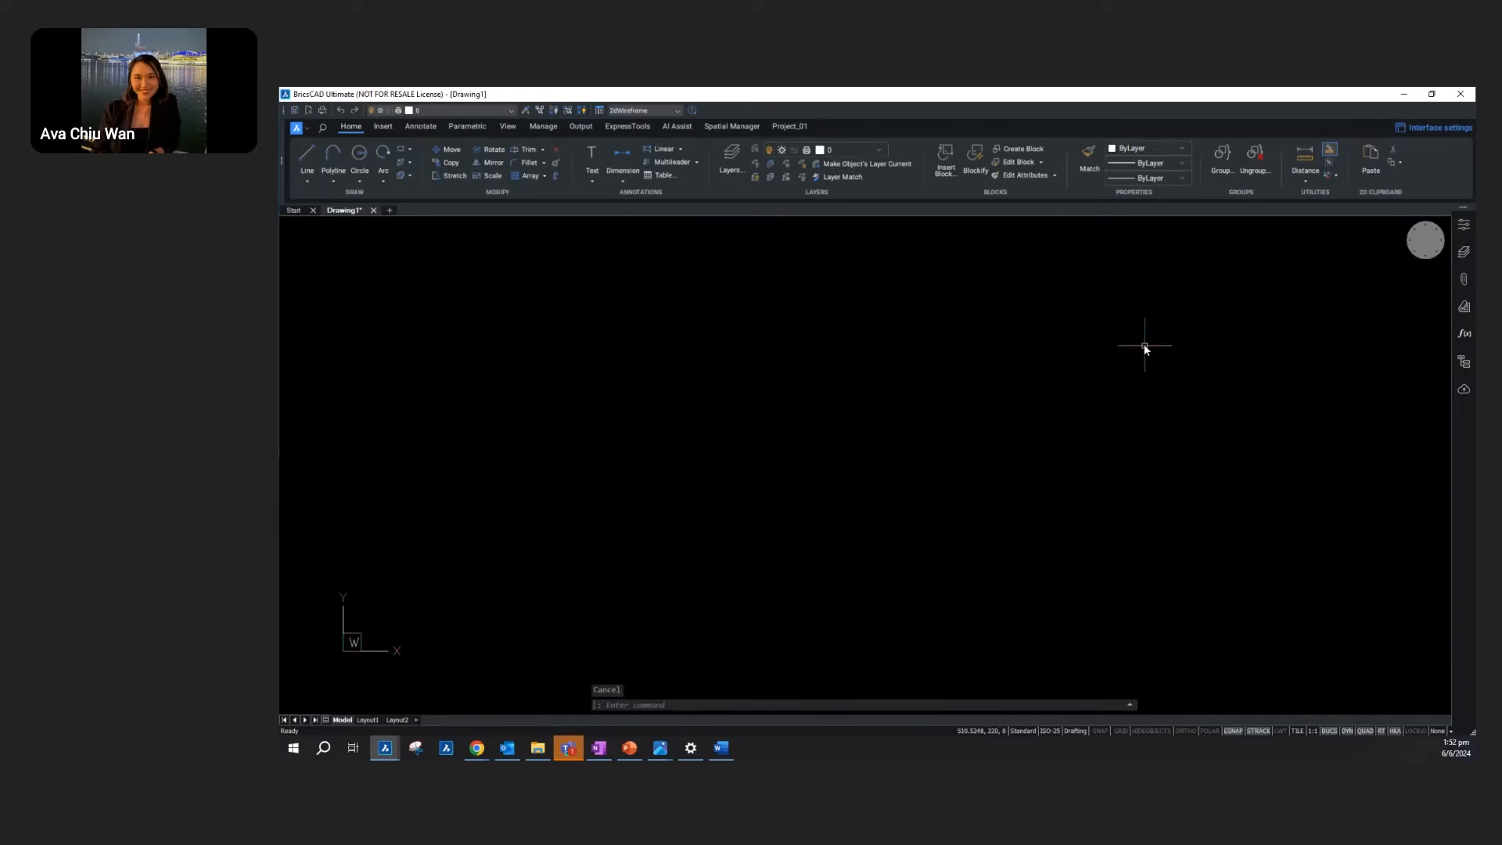
Step: Turn off the Quad, display the standard shortcut menu in the empty drawing area, and dismiss it
click(1369, 731)
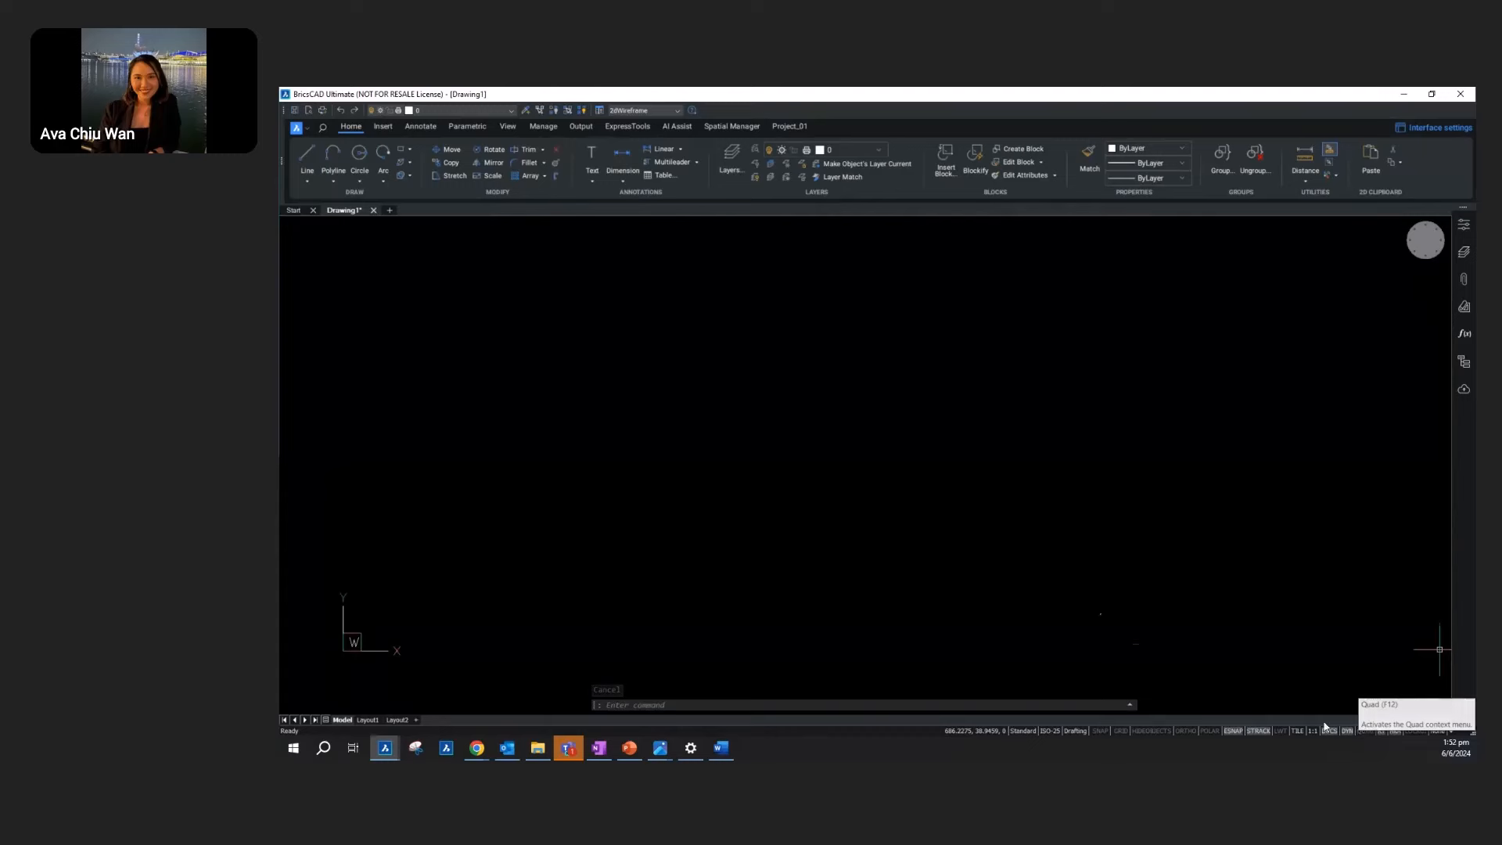
right_click(959, 461)
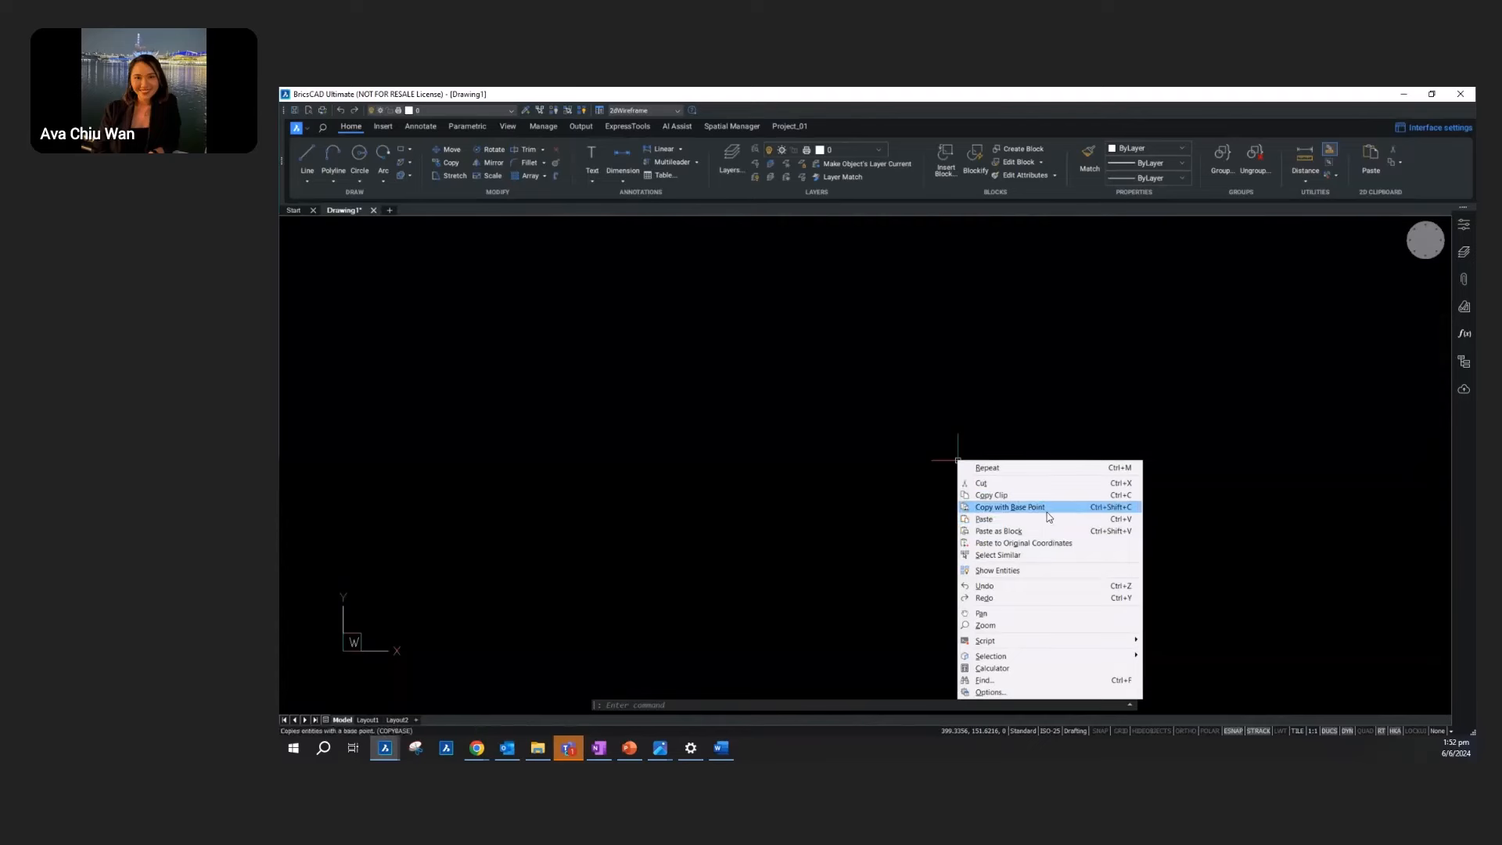
click(1081, 405)
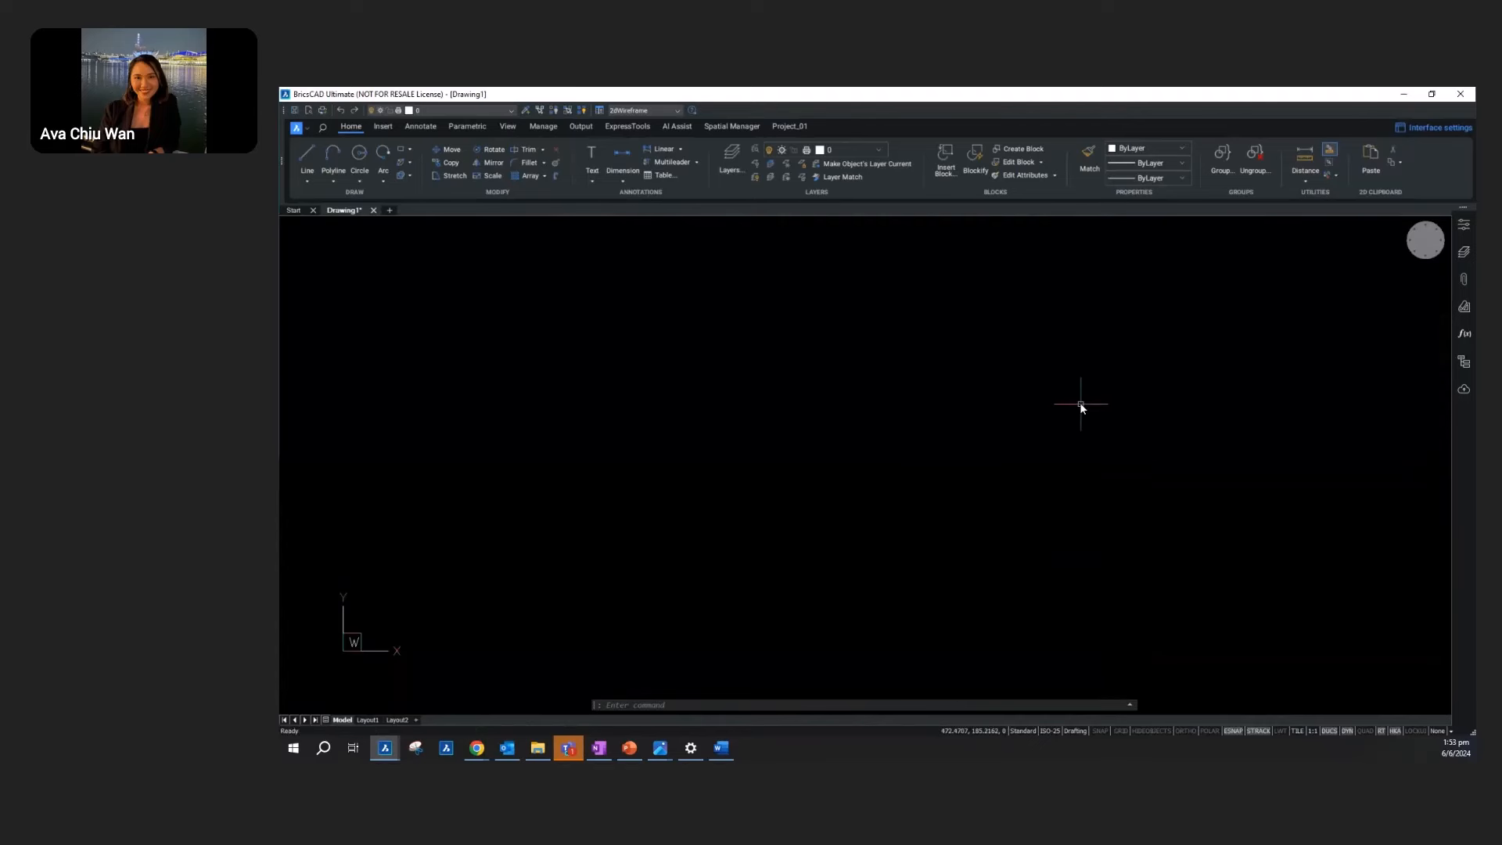
Step: Search the program settings for shortcut, review the individual options under Shortcut menus, and close the settings
text(settings)
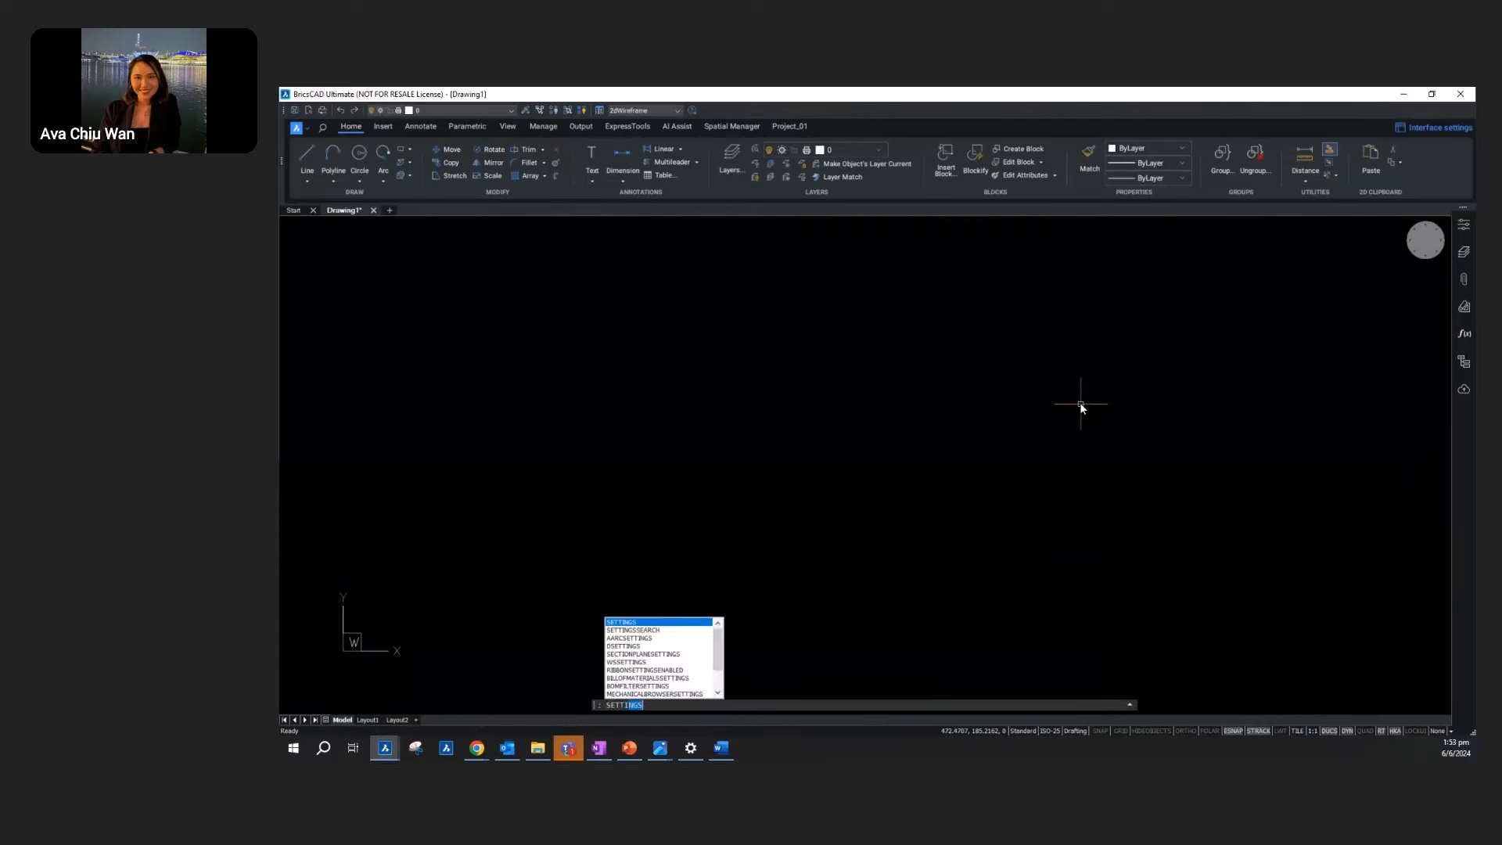
key(Return)
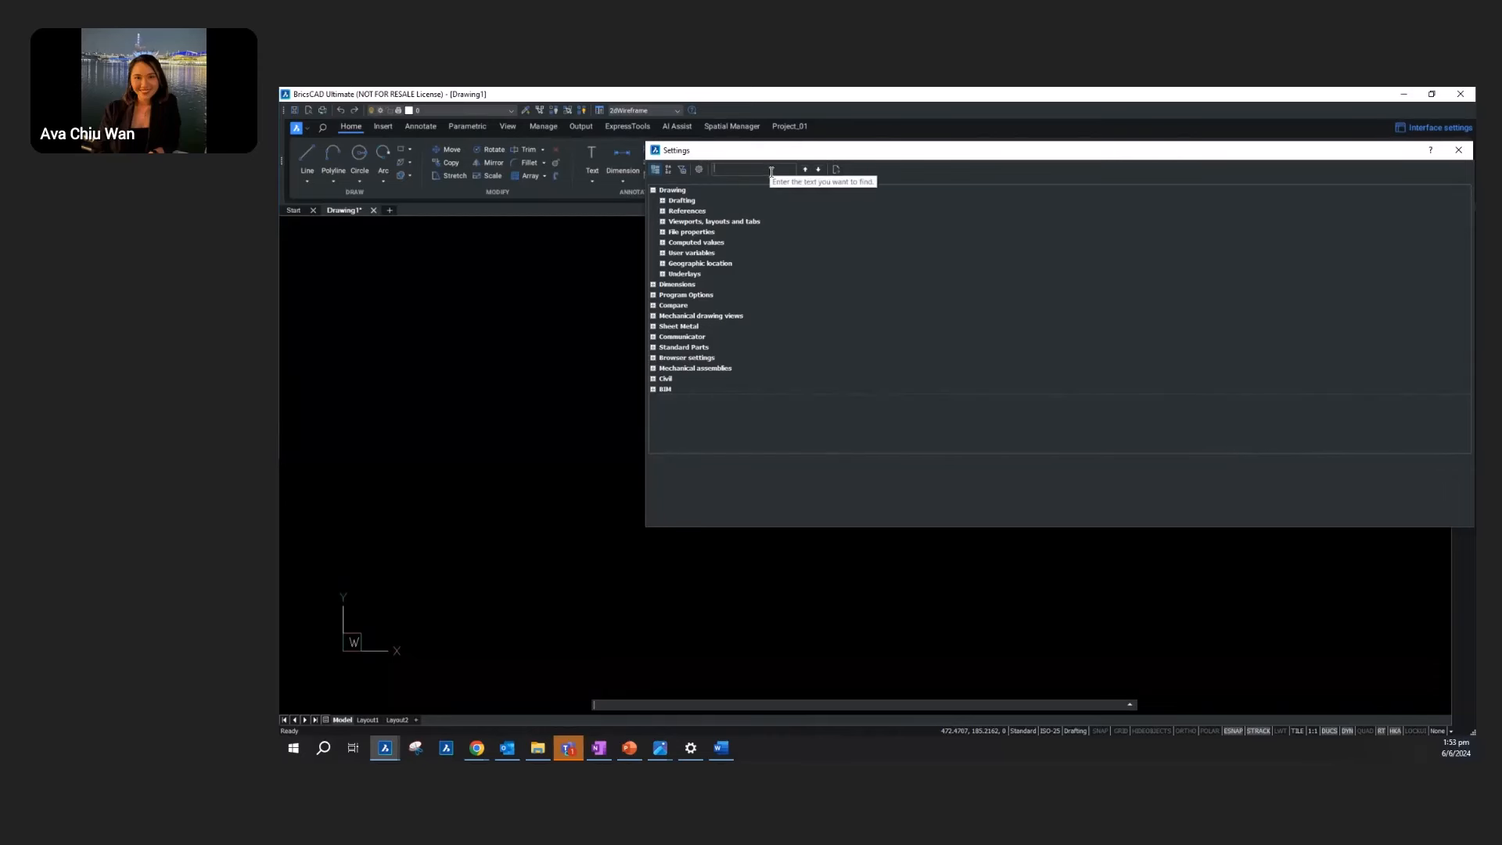
text(shortcut)
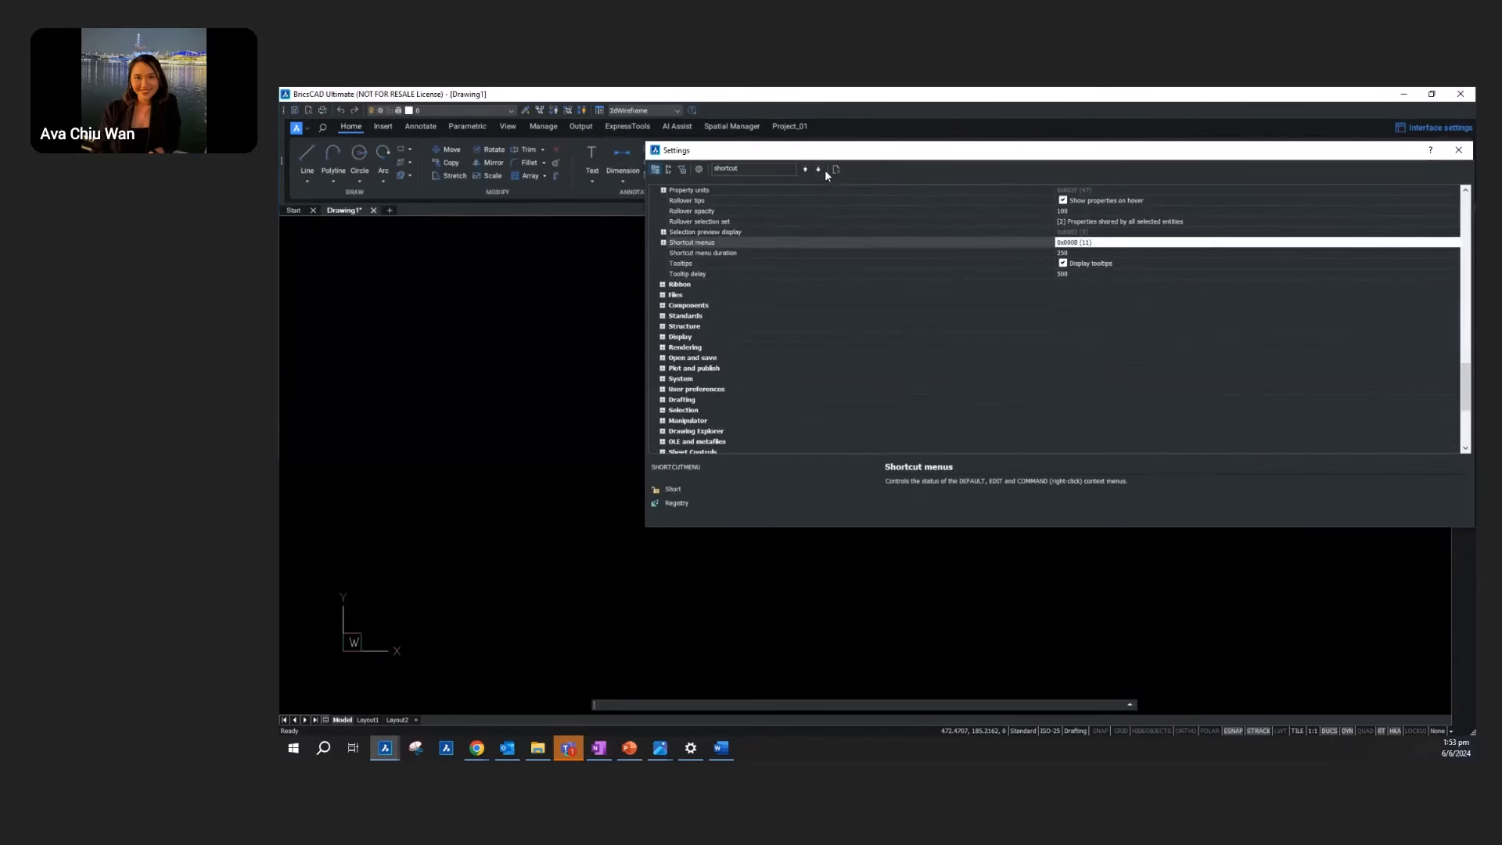
click(693, 243)
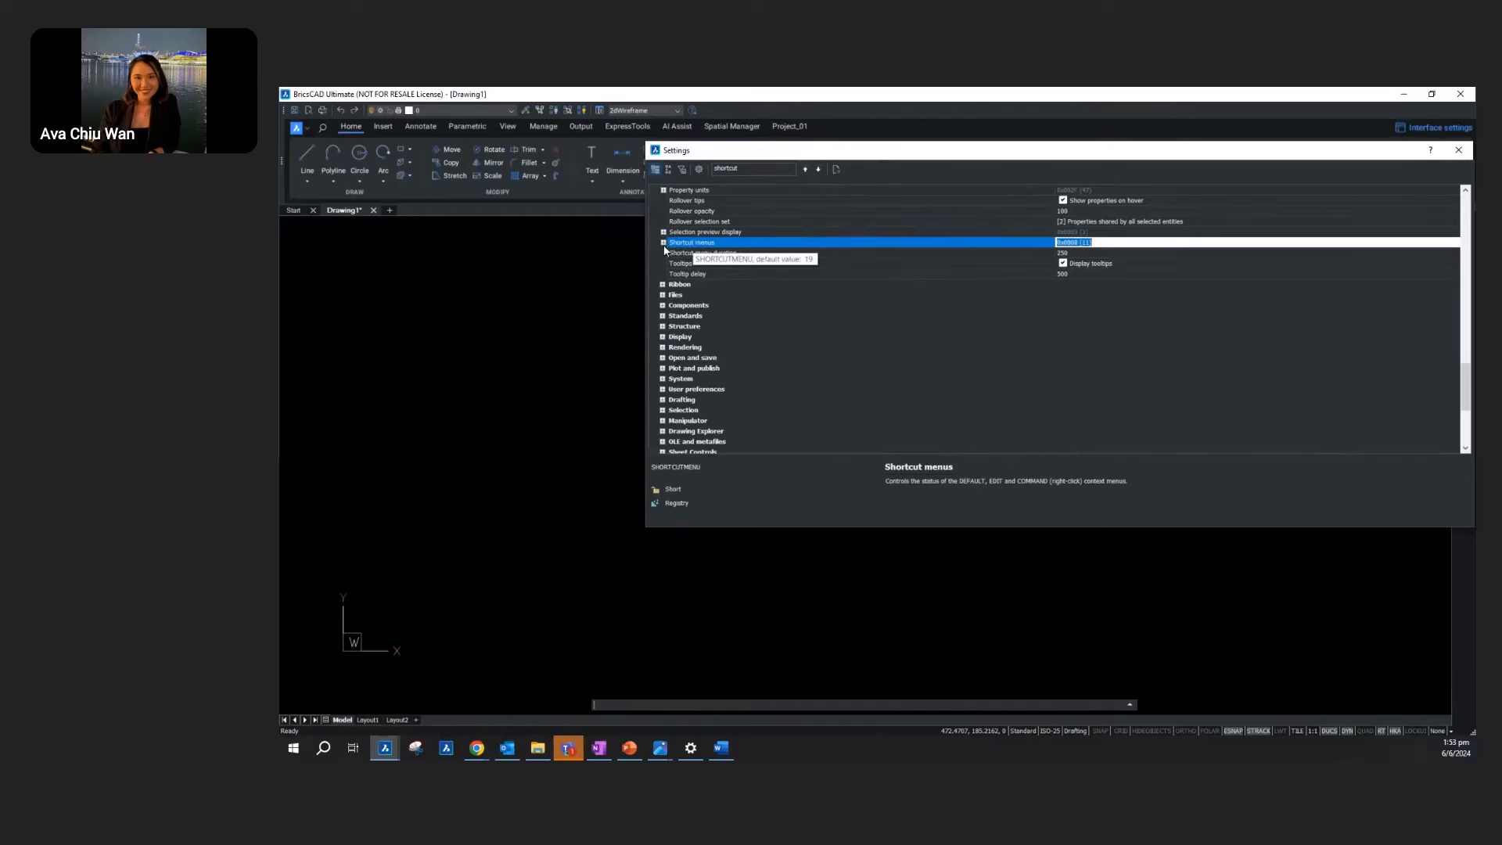
click(664, 243)
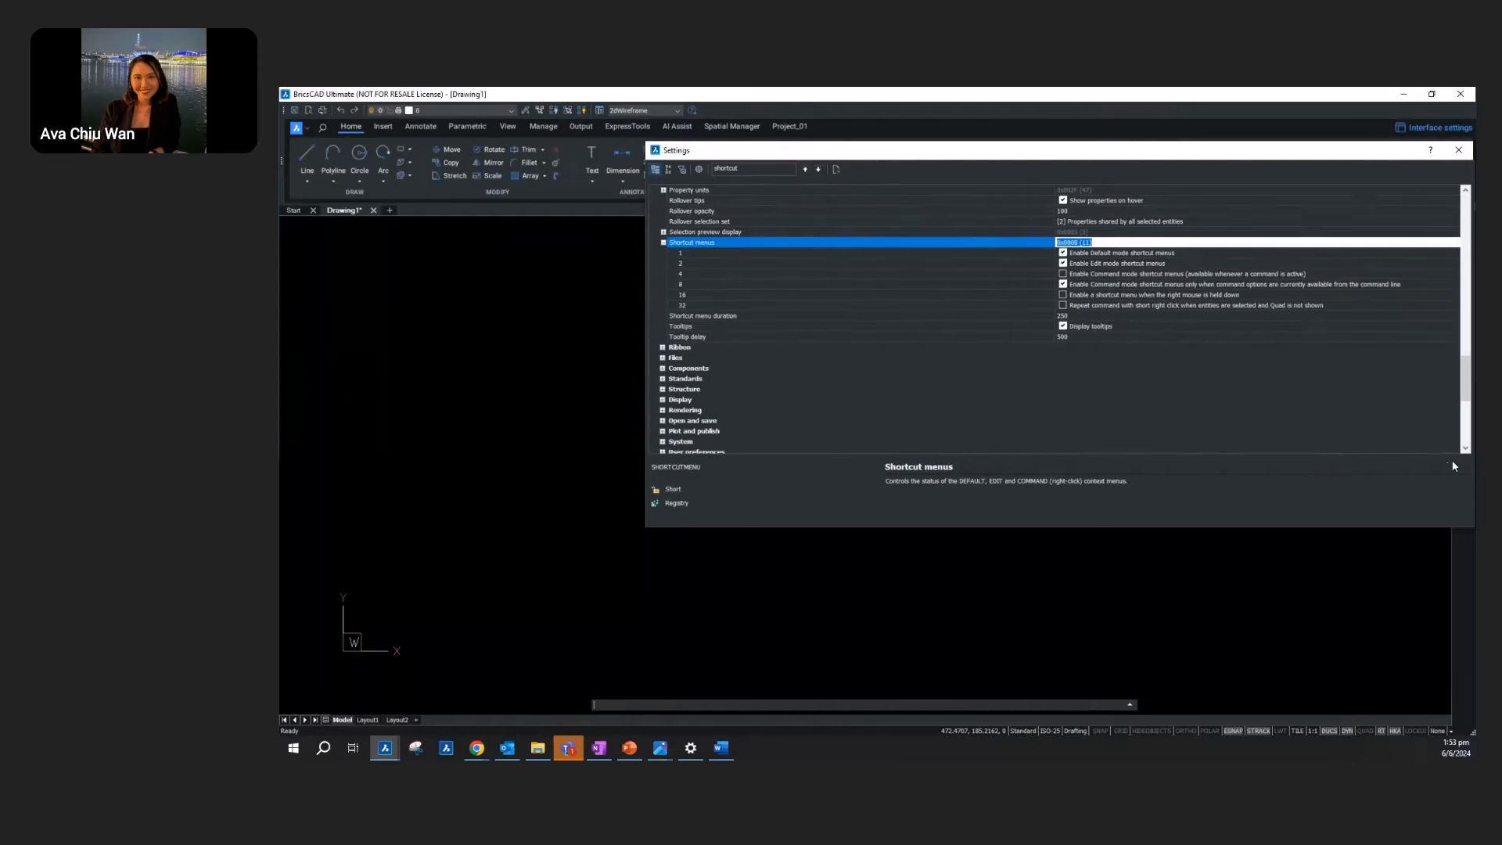
scroll(1157, 360, down, 1)
scroll(1124, 330, up, 1)
click(1460, 158)
Step: Display the drawing area's shortcut menu, and examine the entries of the Default context menu in the menu customization
right_click(1078, 372)
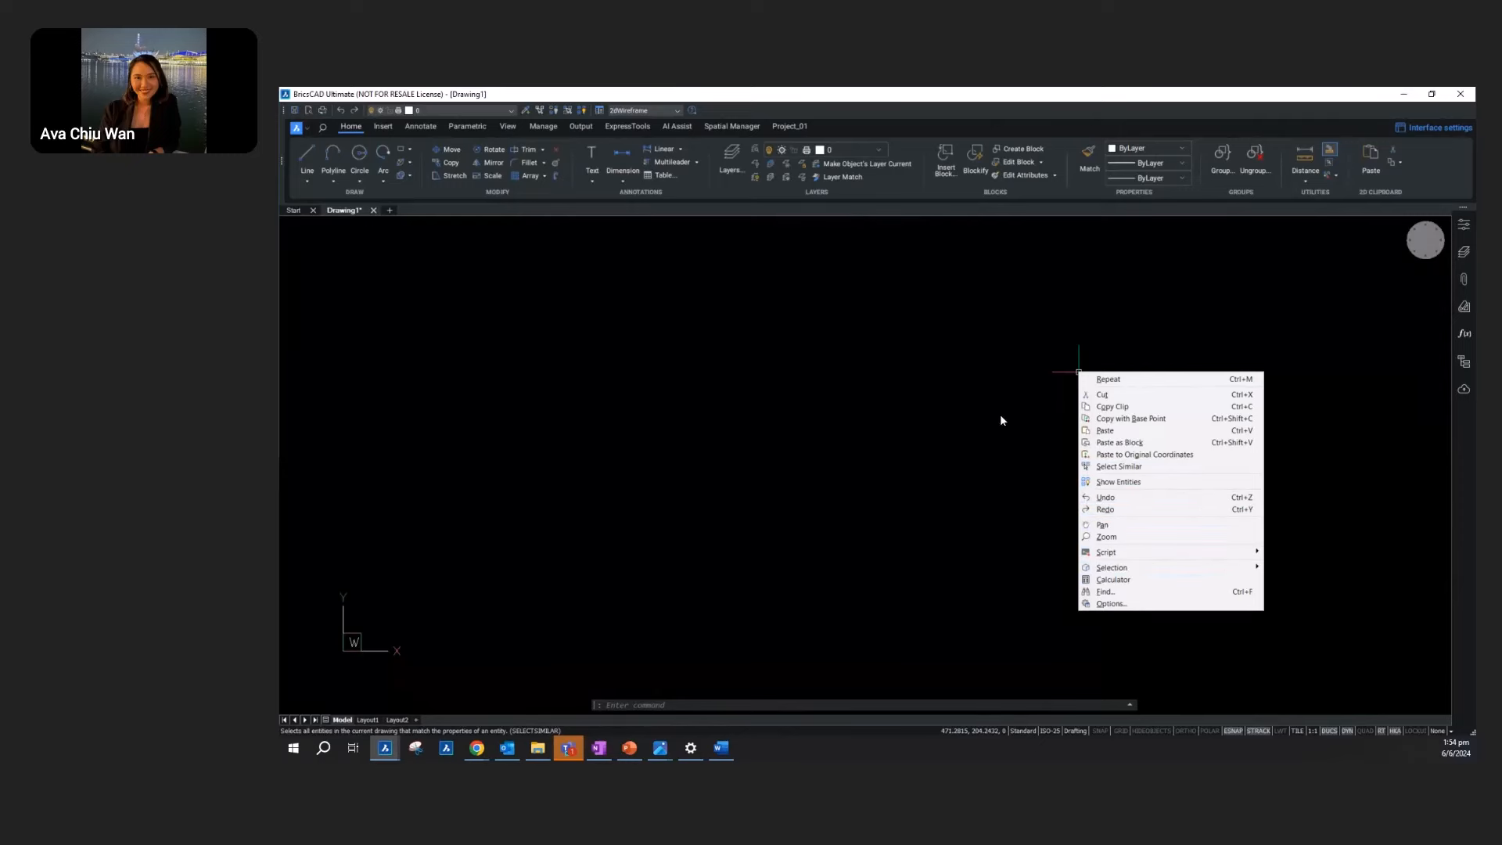
click(925, 198)
right_click(925, 202)
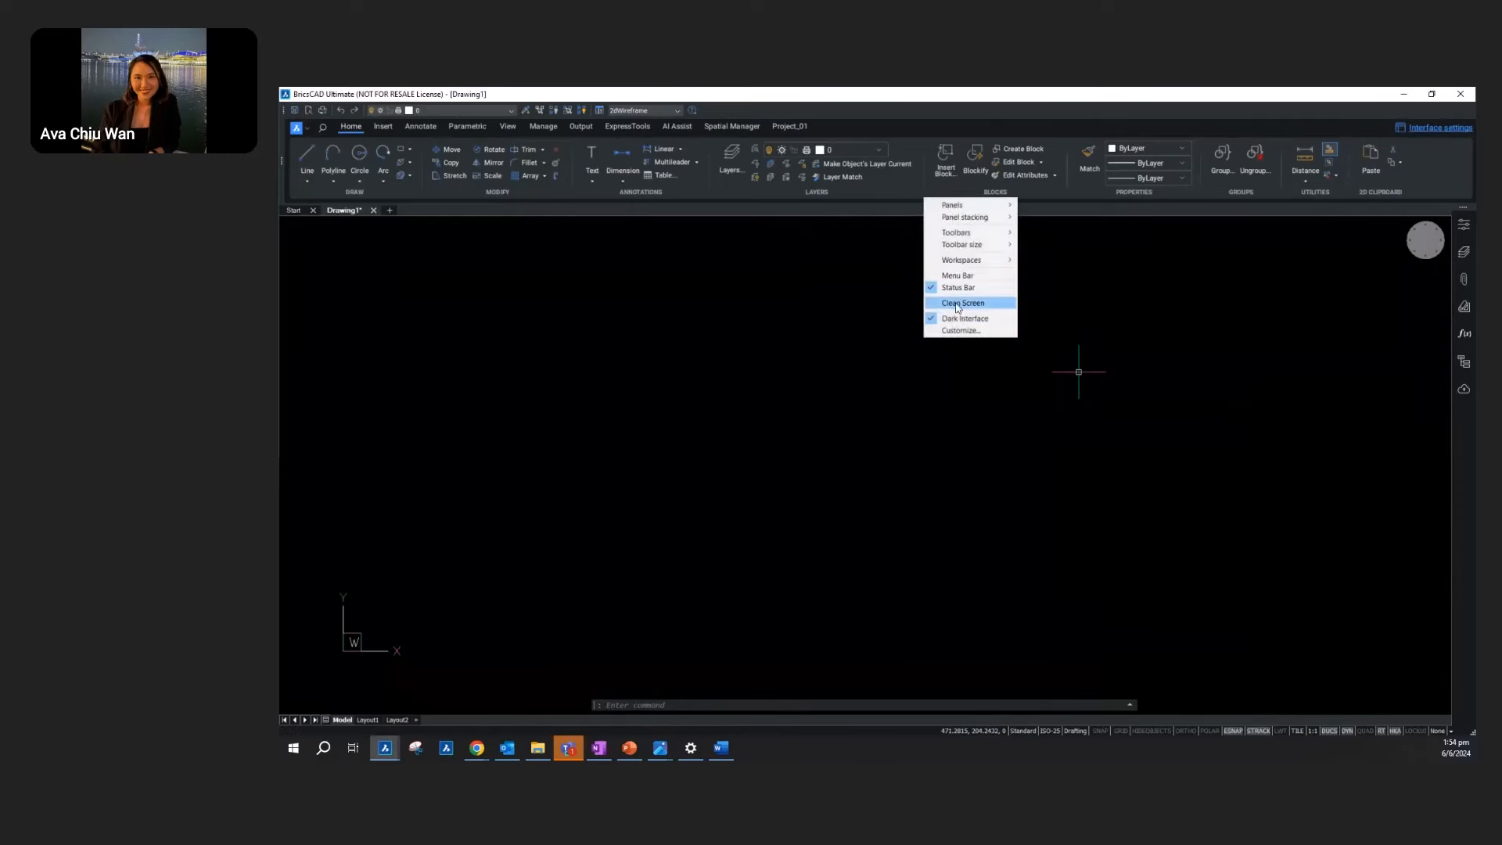
click(961, 327)
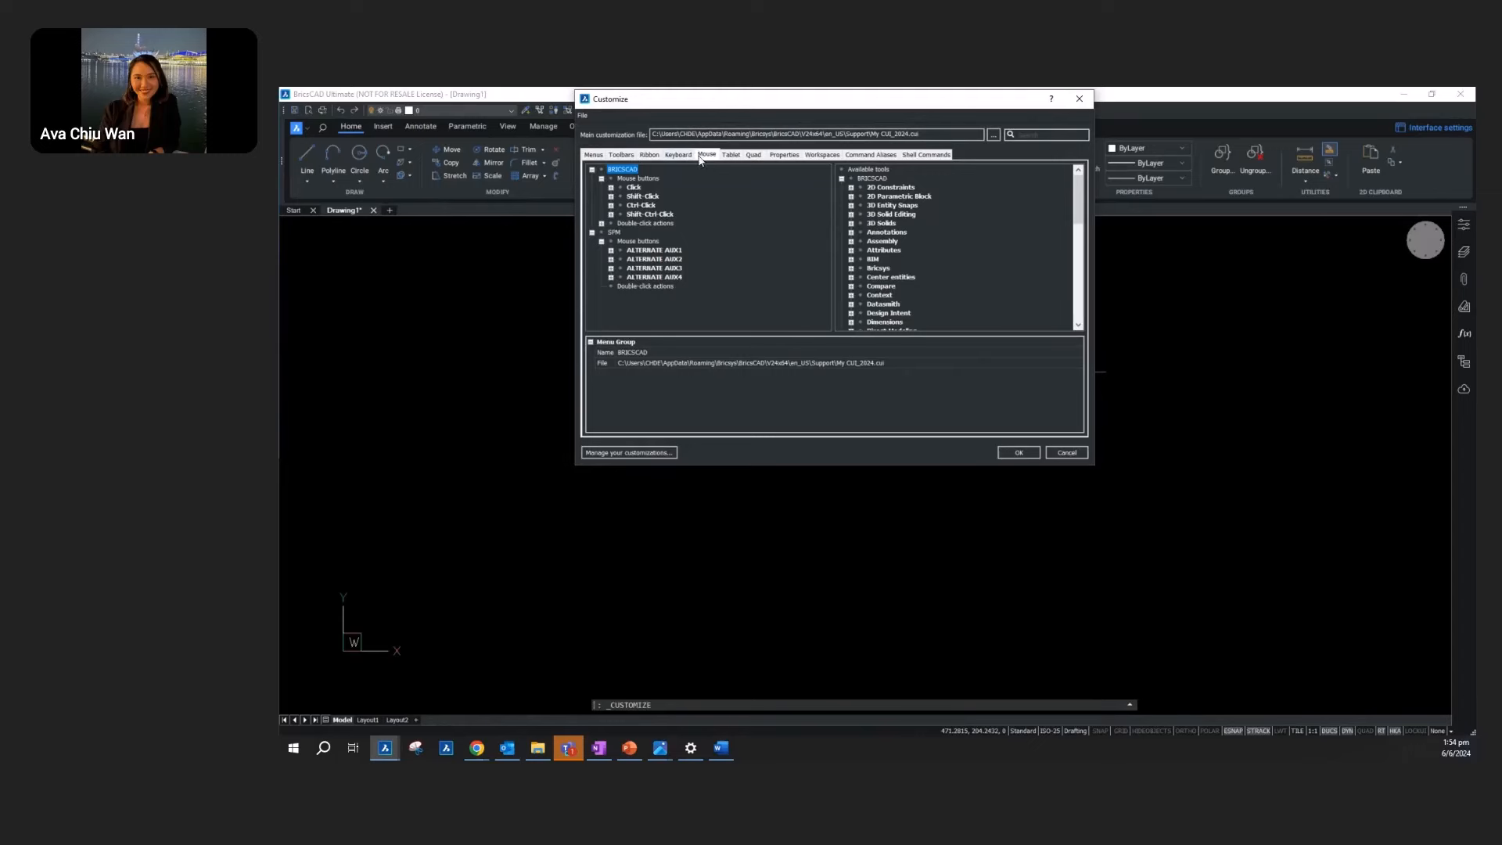
click(596, 158)
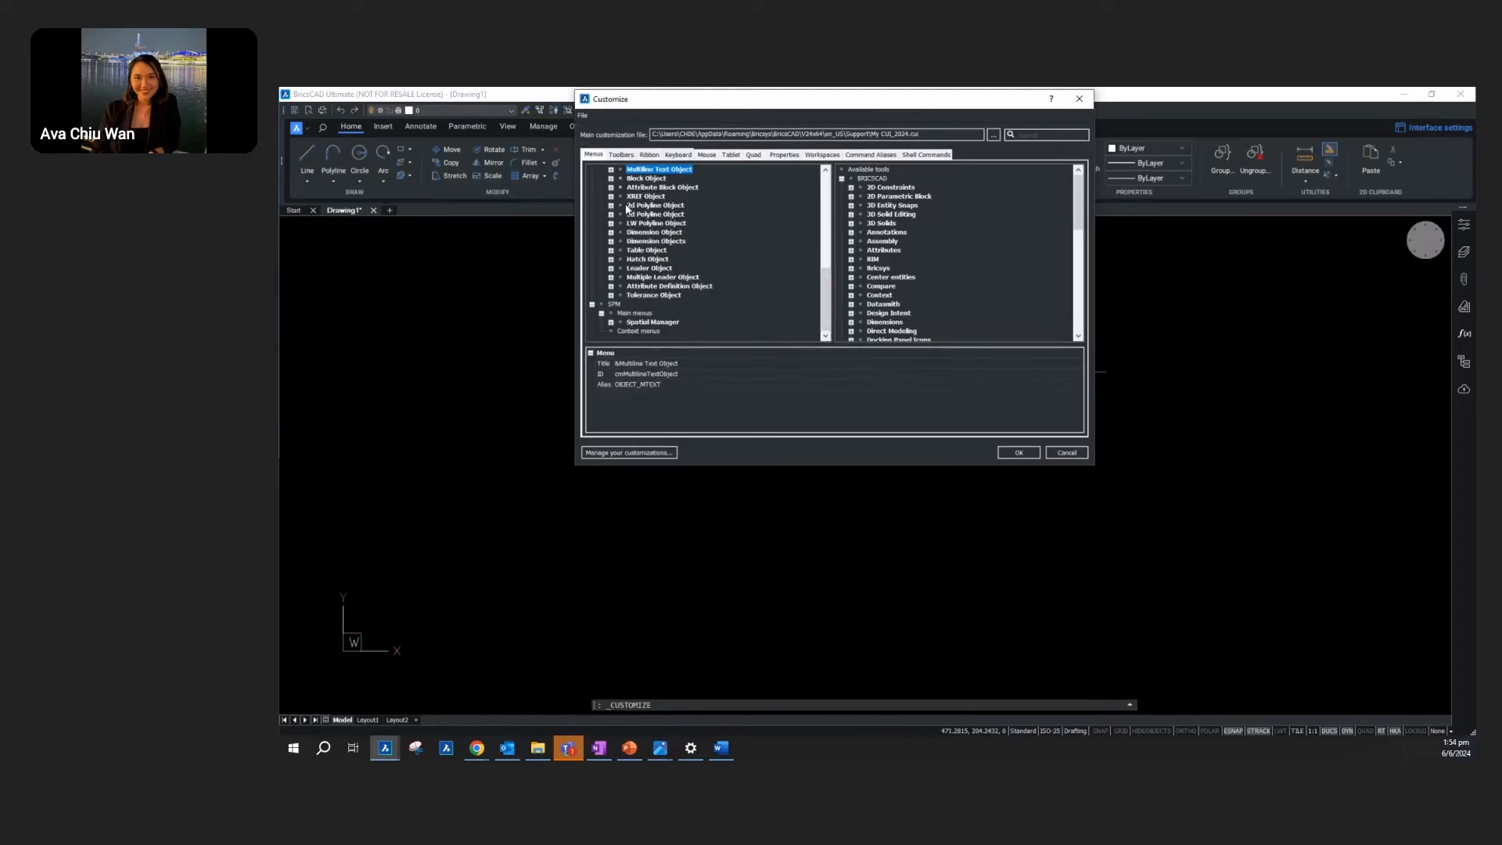
scroll(626, 206, up, 5)
scroll(624, 225, up, 5)
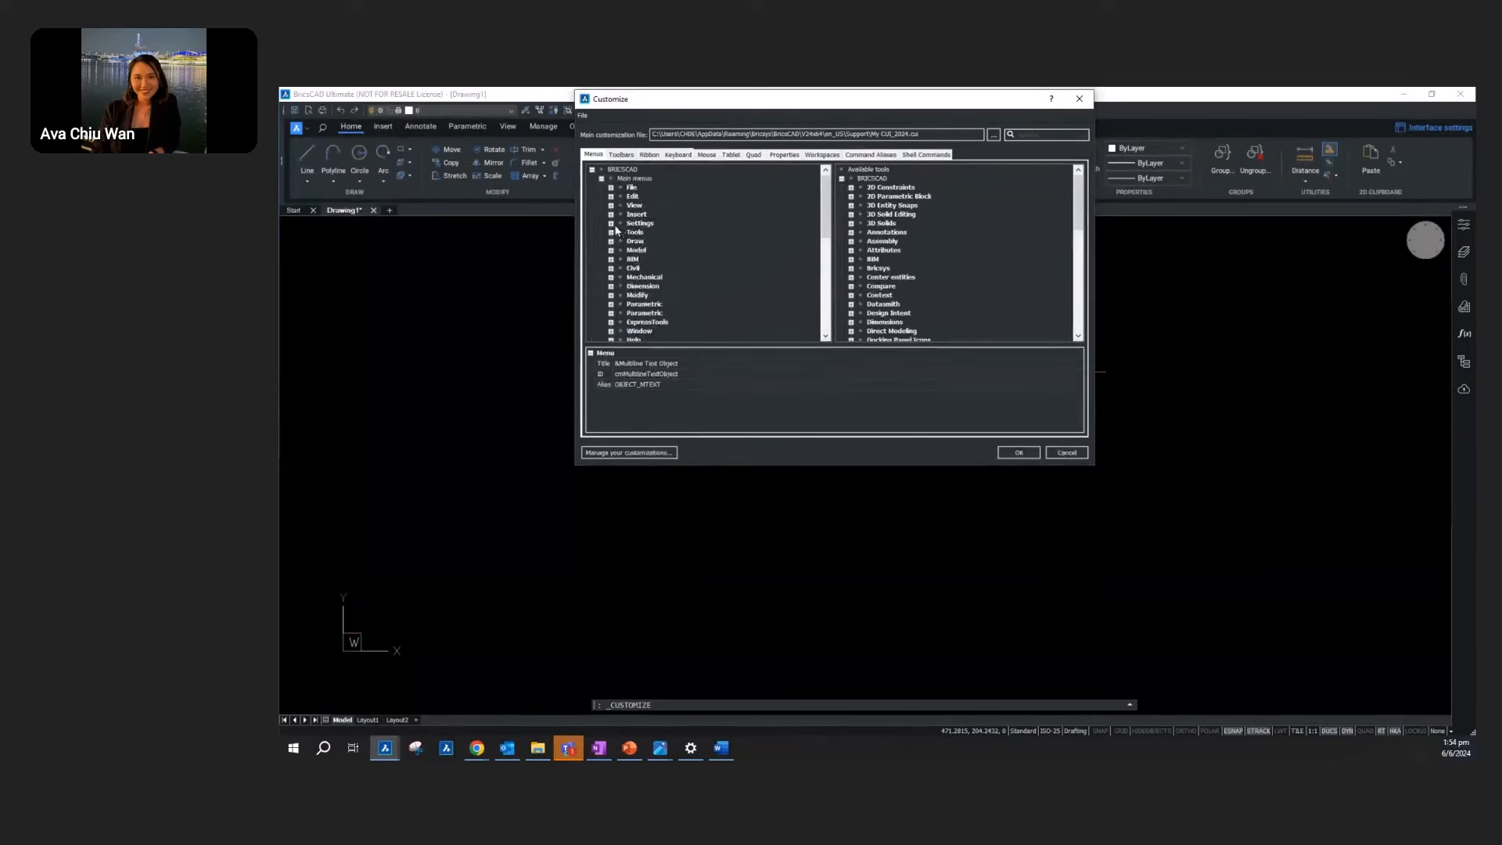
click(601, 179)
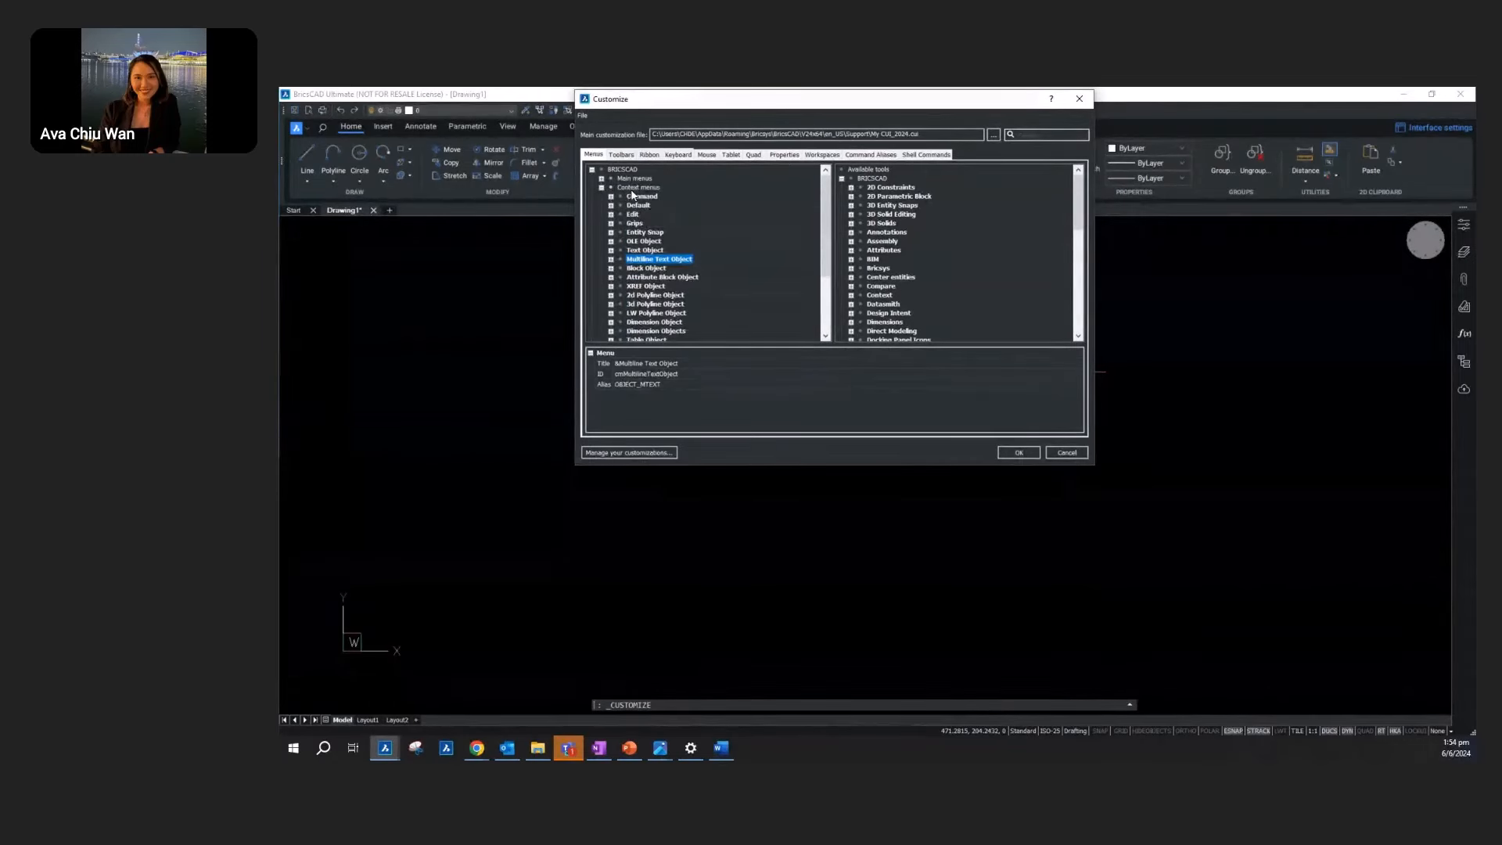
click(611, 205)
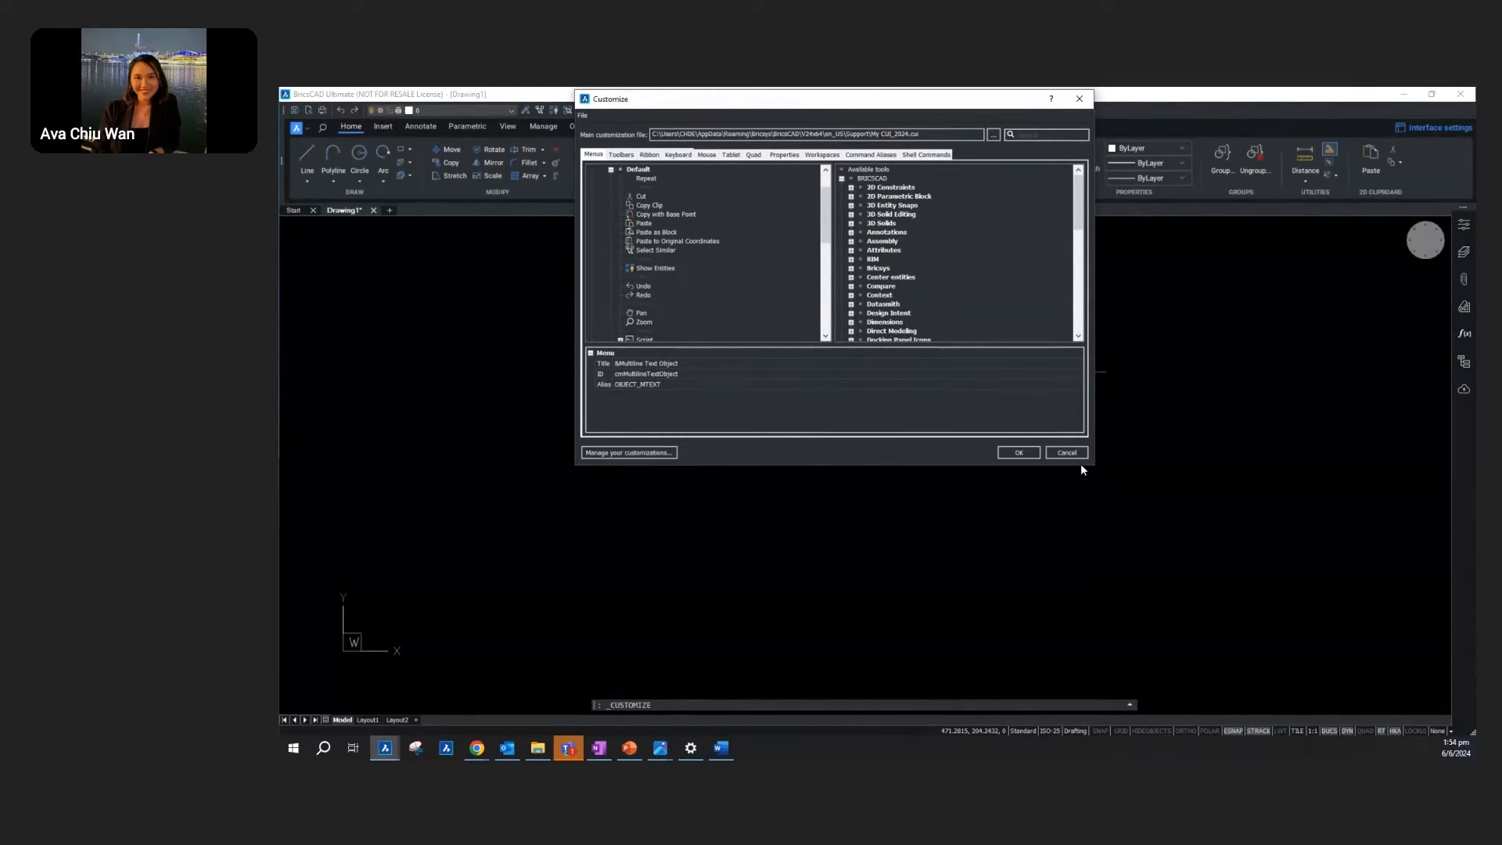
Step: Insert a submenu titled Clipboard above Cut in the Default context menu
drag(1081, 468, 1081, 562)
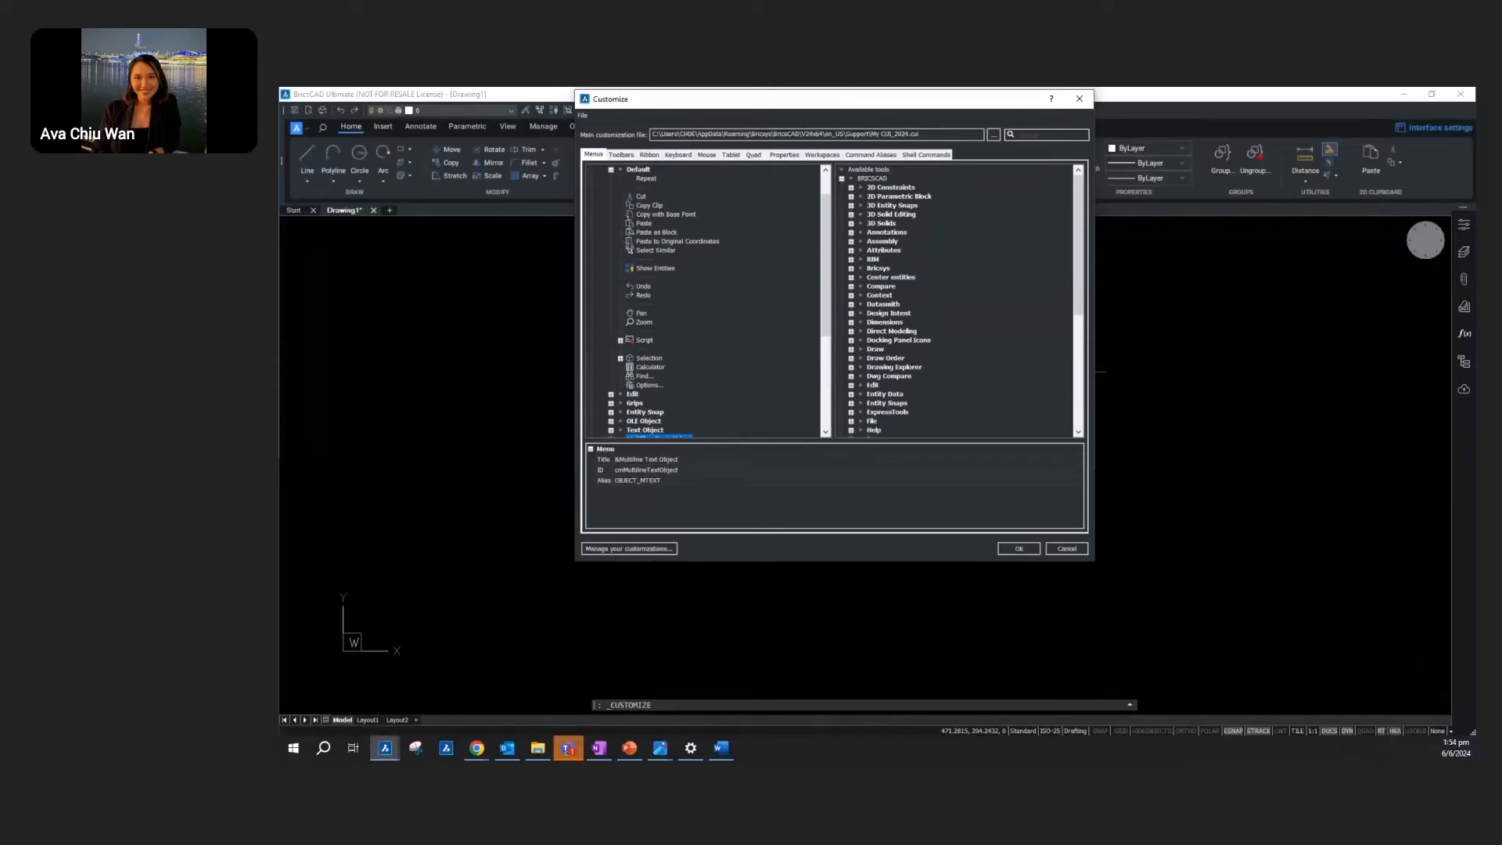
right_click(640, 198)
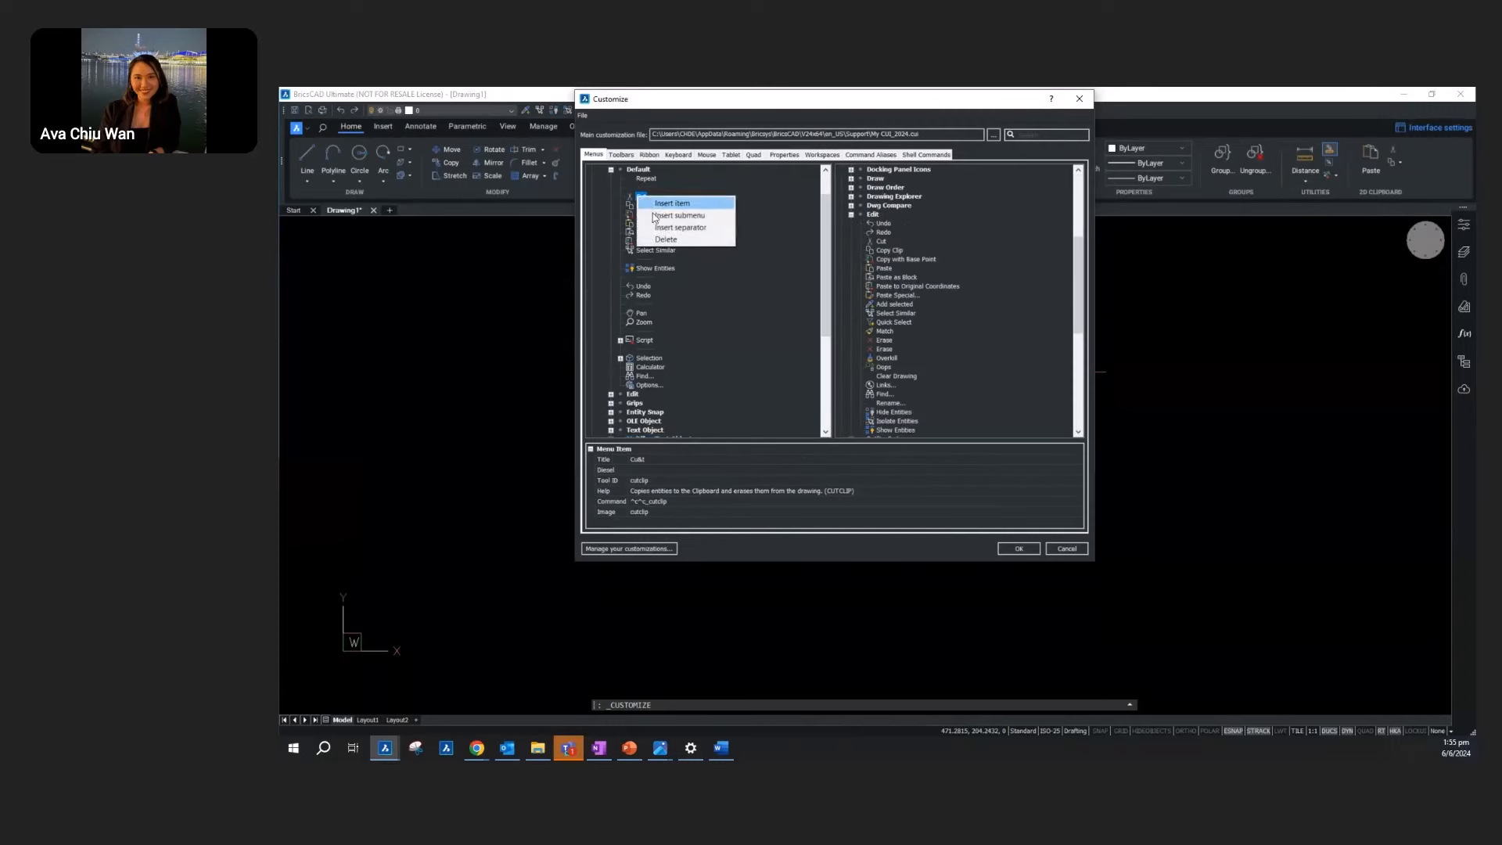
click(670, 217)
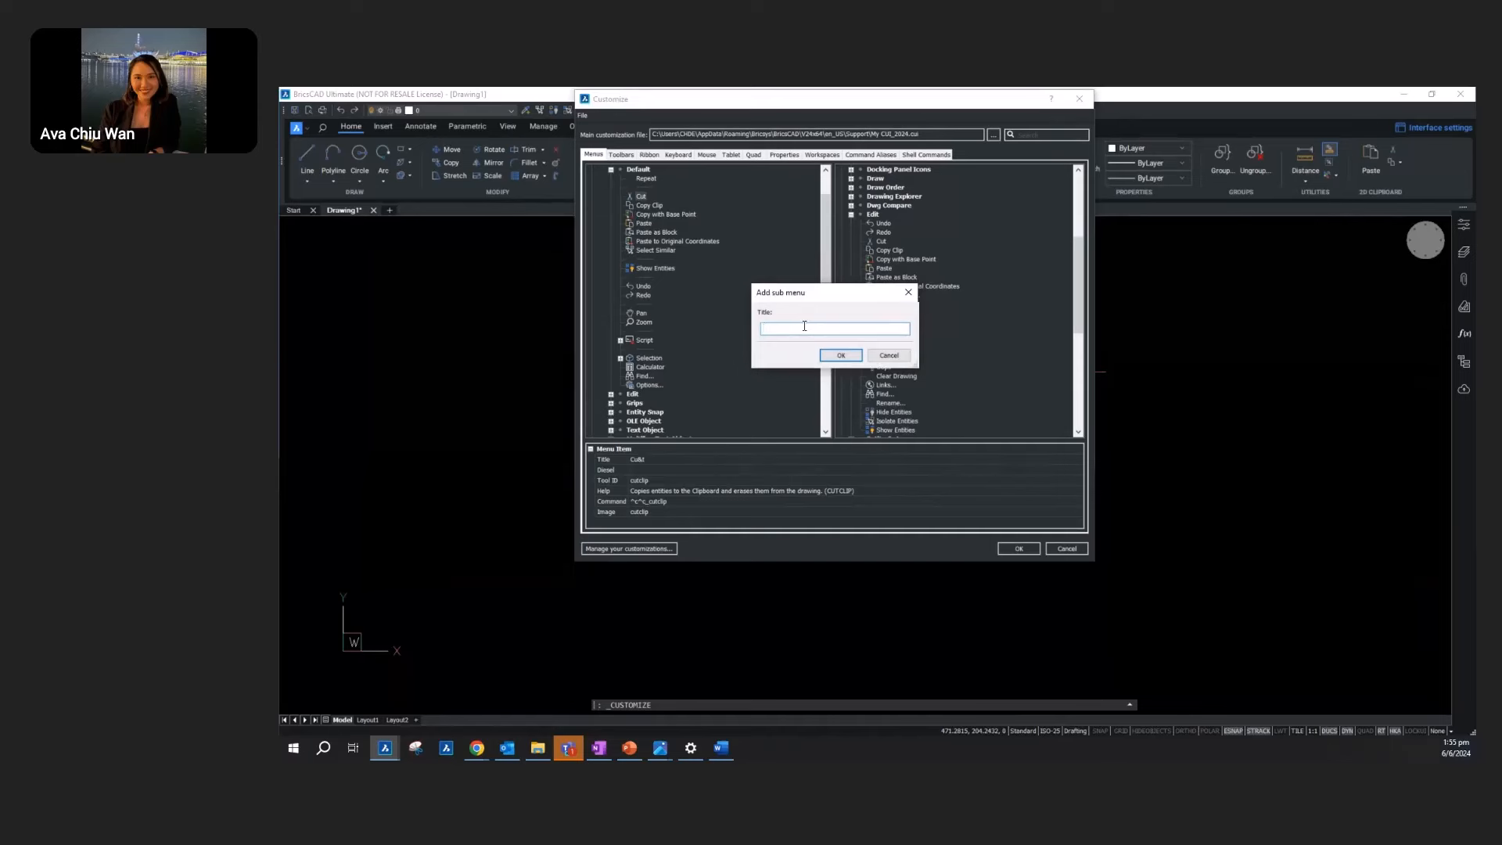
text(Clipvoar)
key(BackSpace)
key(BackSpace)
key(BackSpace)
click(841, 355)
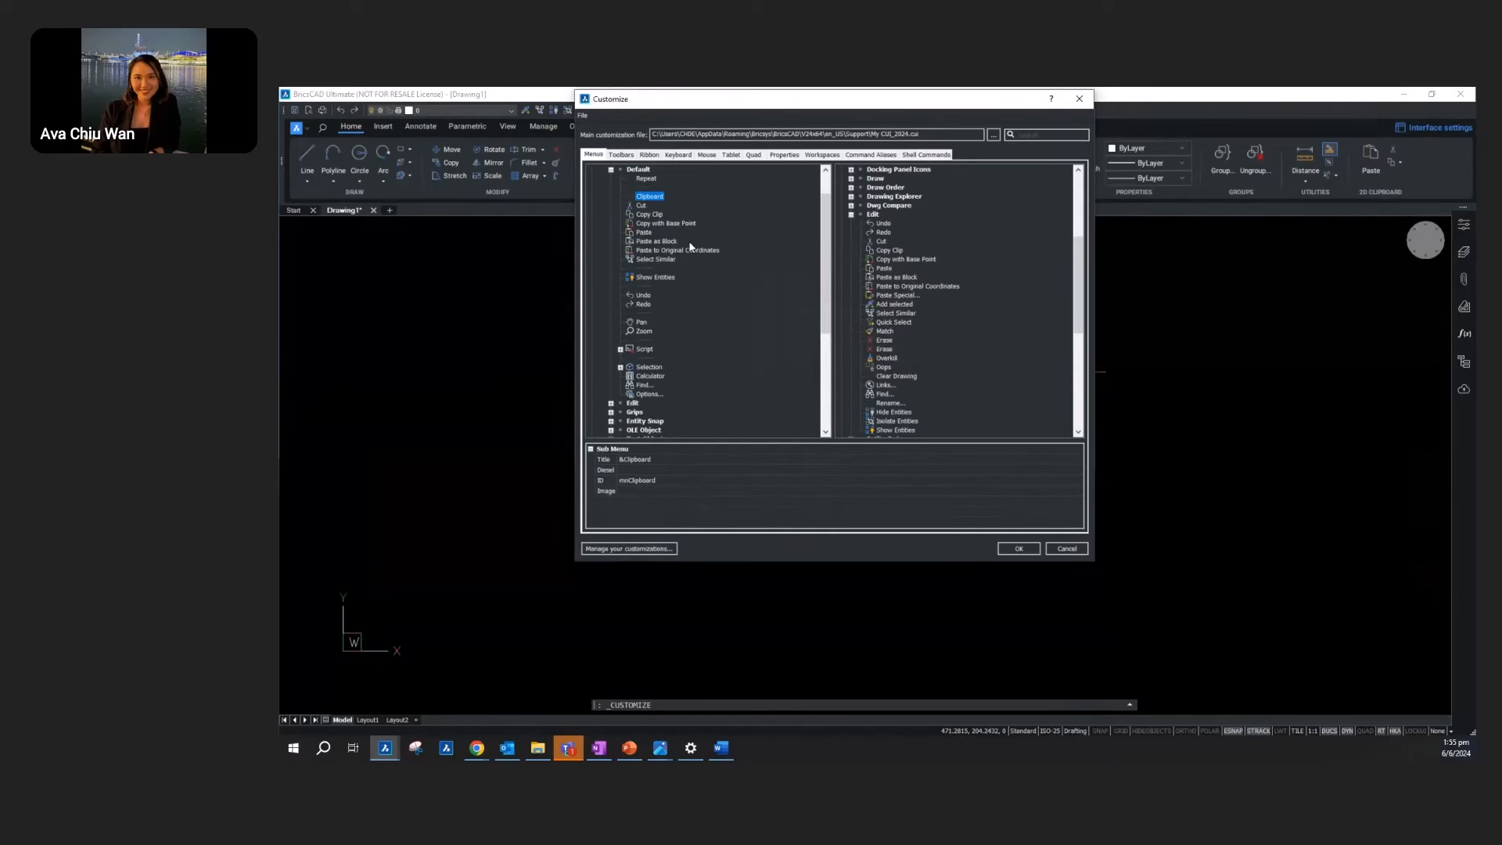
Step: Move the Default menu's entries from Cut through Paste to Original Coordinates, plus Select Similar, into the Clipboard submenu
mouse_move(642, 206)
mouse_down()
mouse_move(652, 197)
mouse_move(647, 219)
mouse_move(651, 197)
mouse_up()
drag(657, 250, 652, 198)
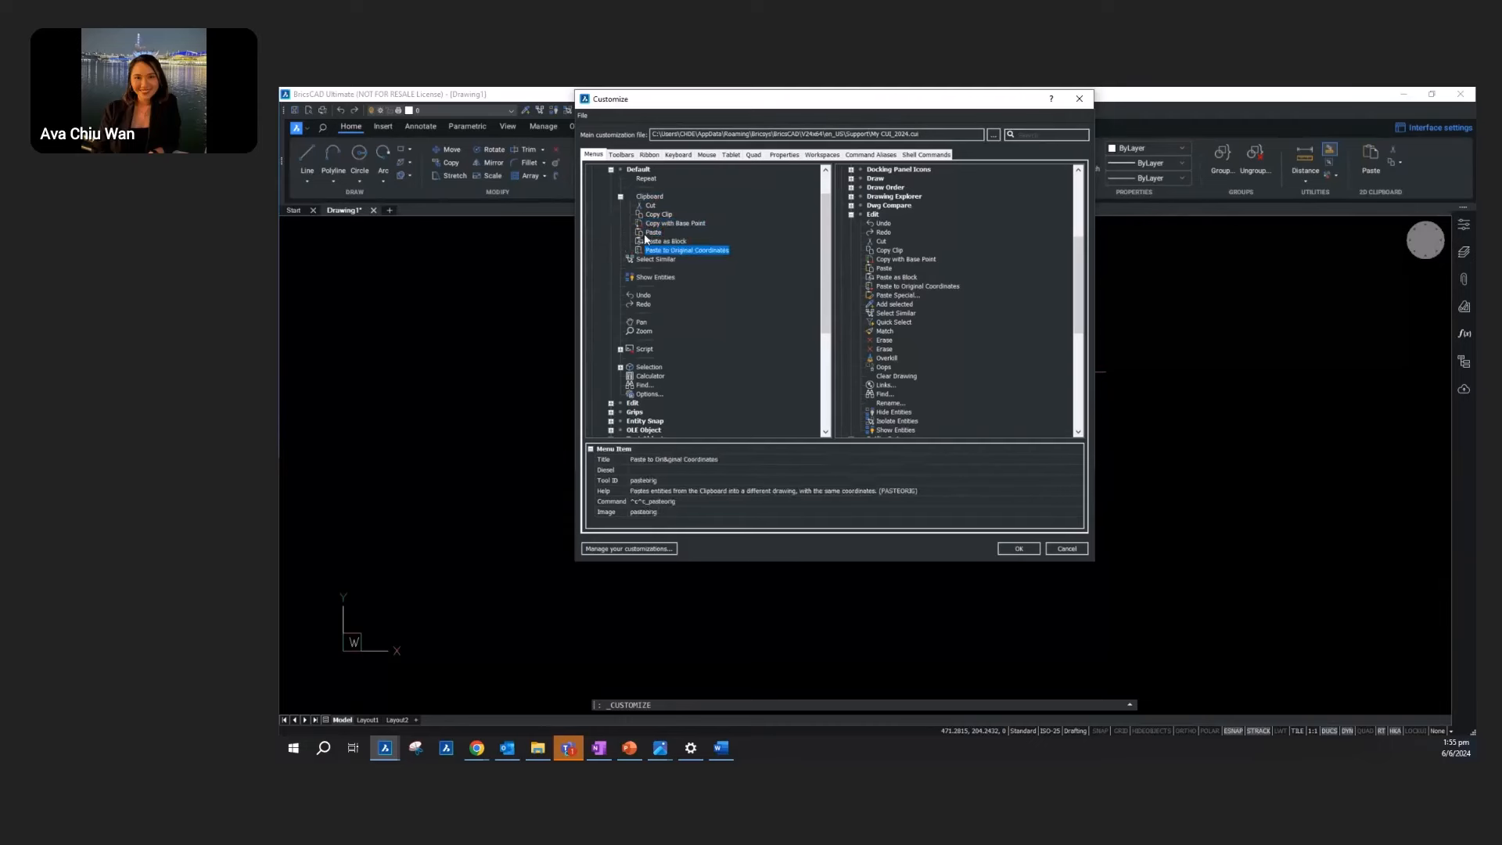
drag(646, 263, 652, 198)
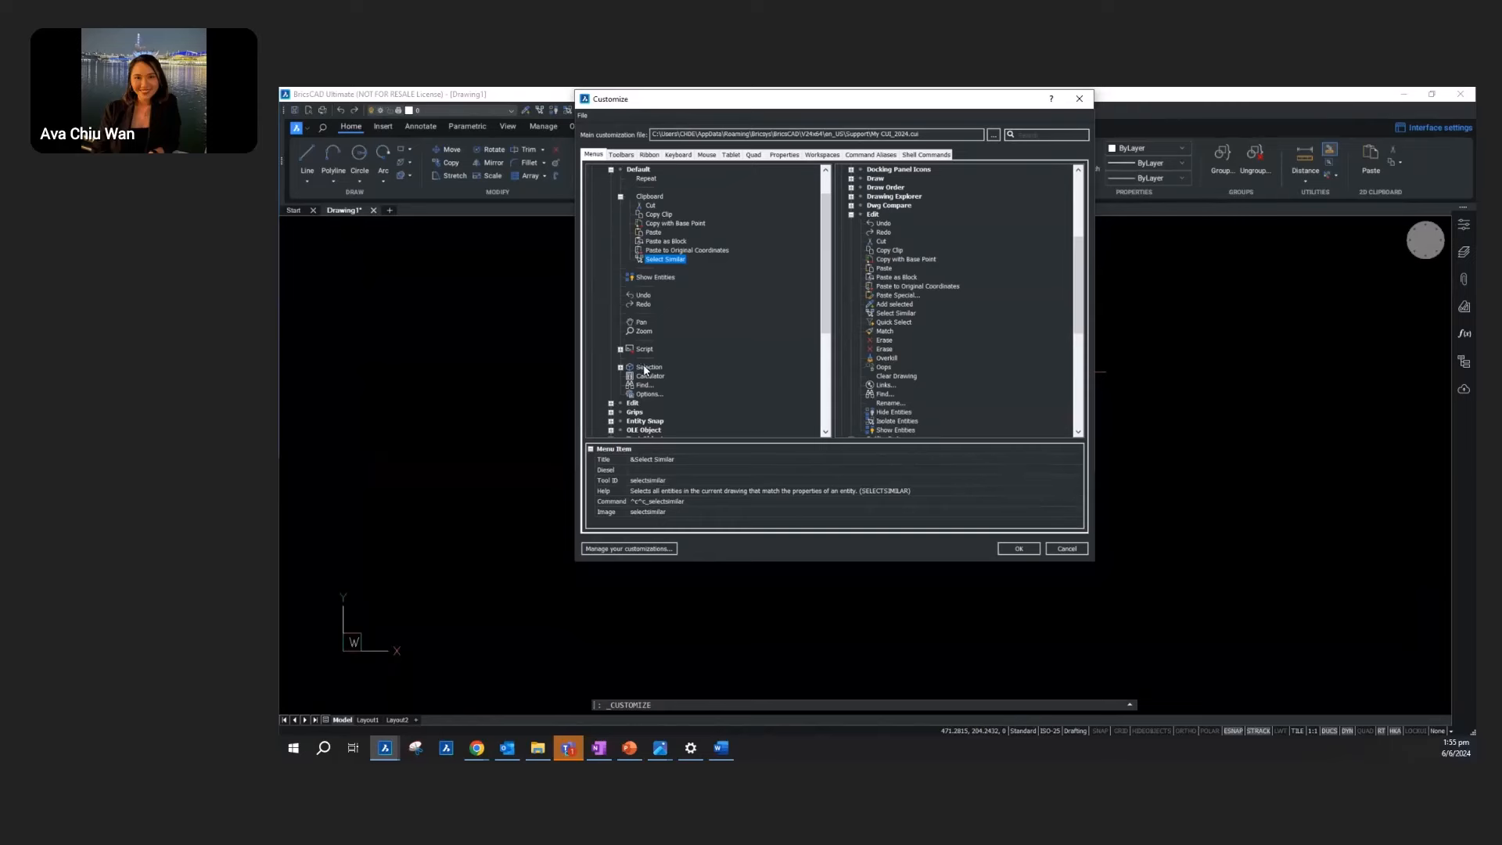
Step: Add the Isolate Entities and Hide Entities tools from the Edit group below Show Entities in the Default menu
click(645, 279)
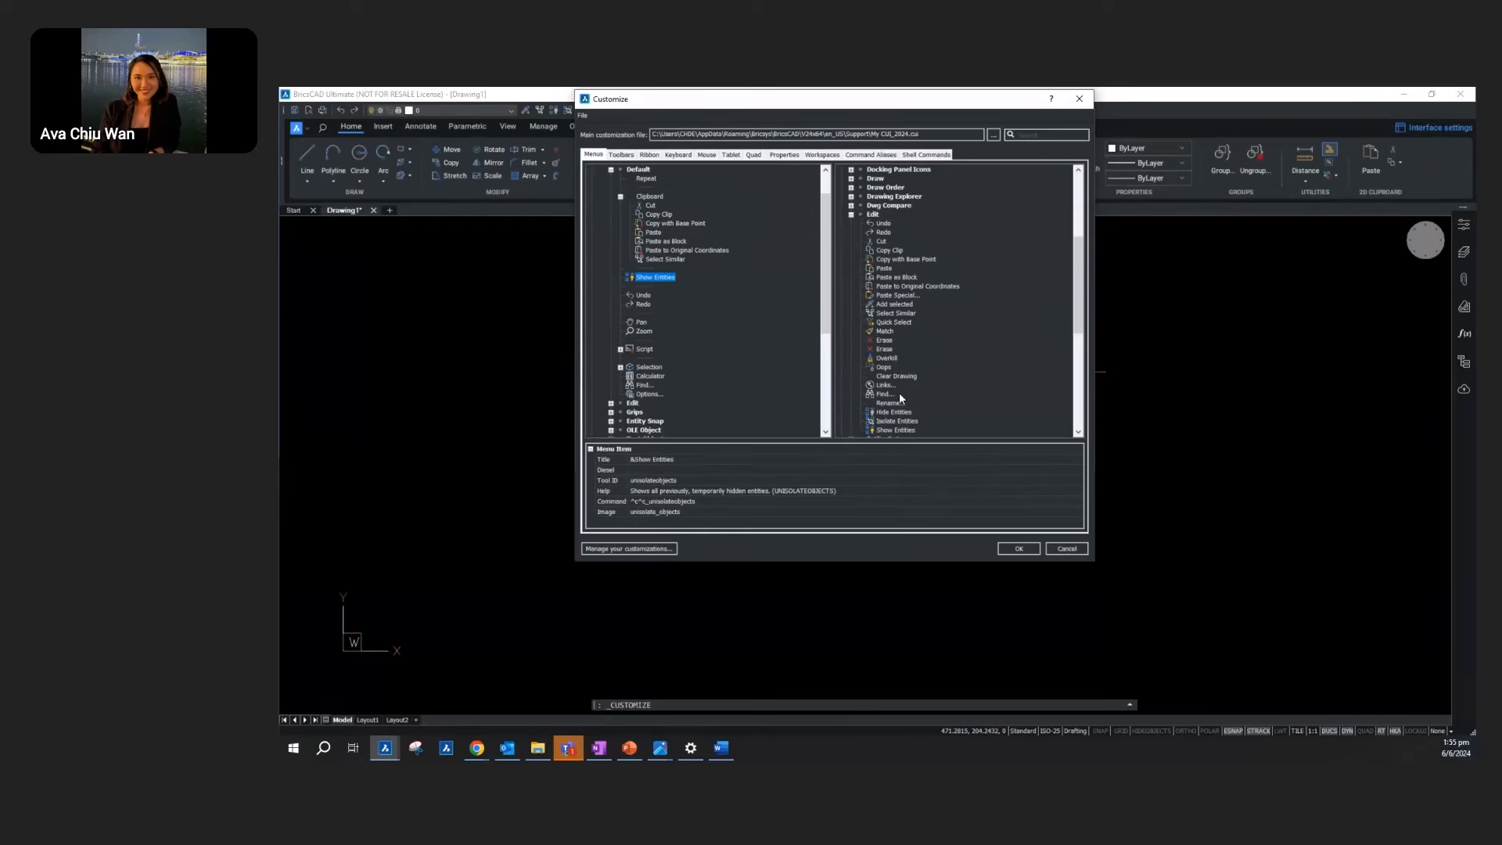
drag(893, 419, 653, 284)
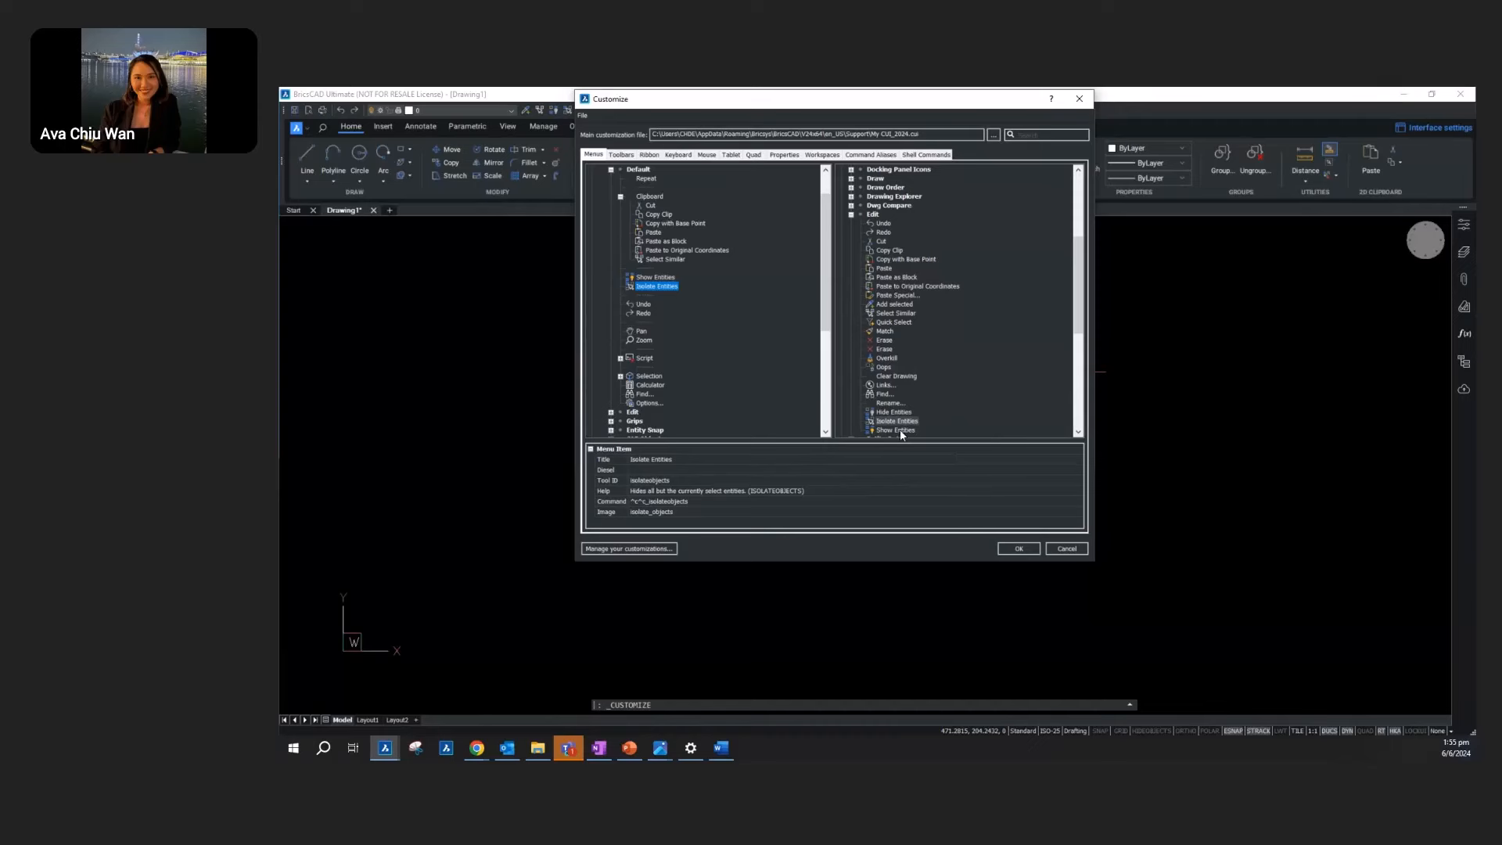
drag(893, 411, 650, 290)
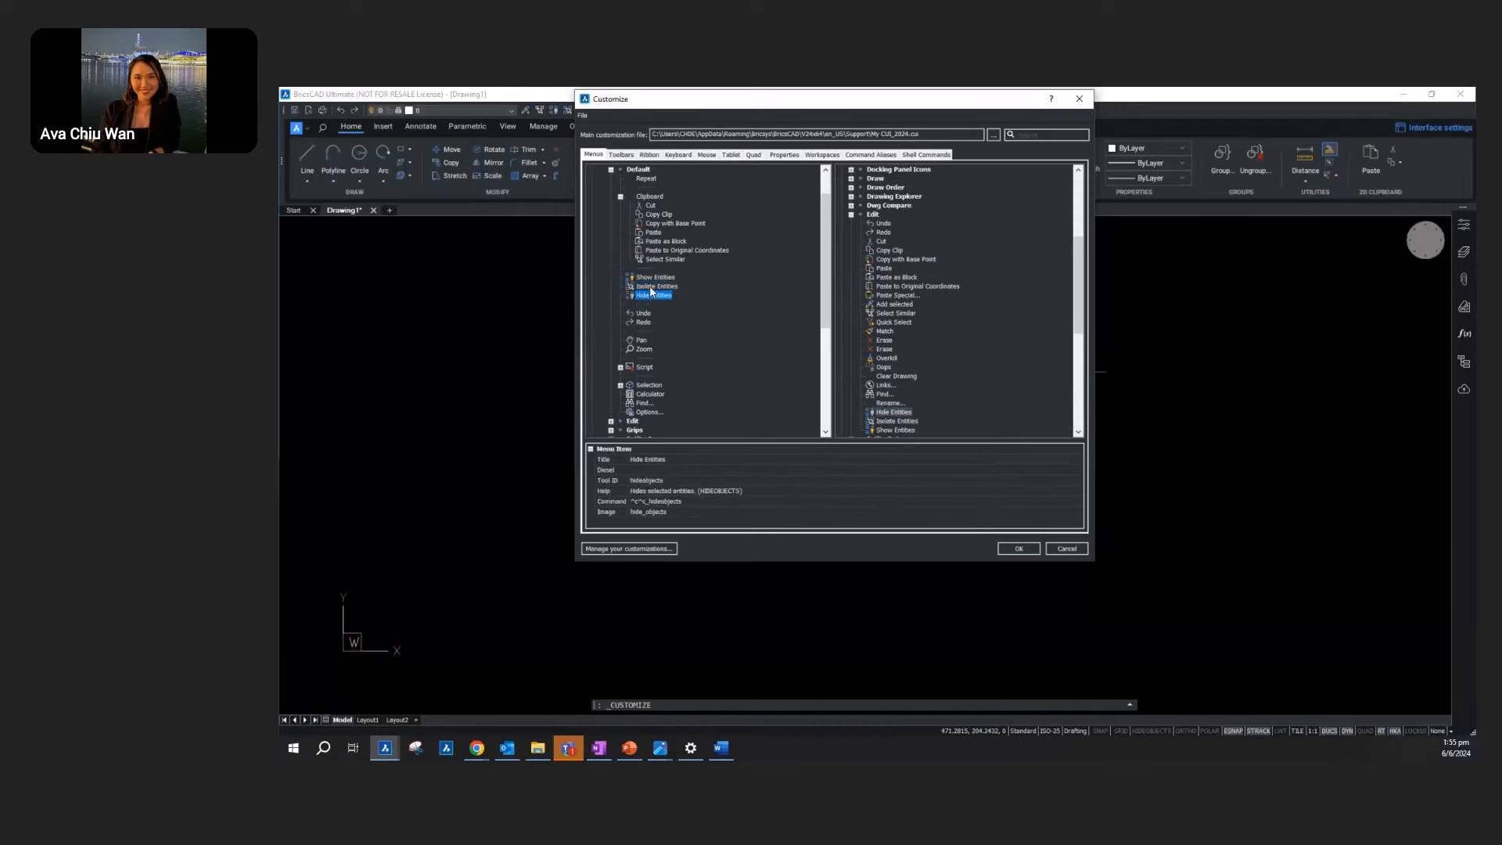
Step: Insert a submenu titled Isolate above Show Entities in the Default context menu
right_click(648, 280)
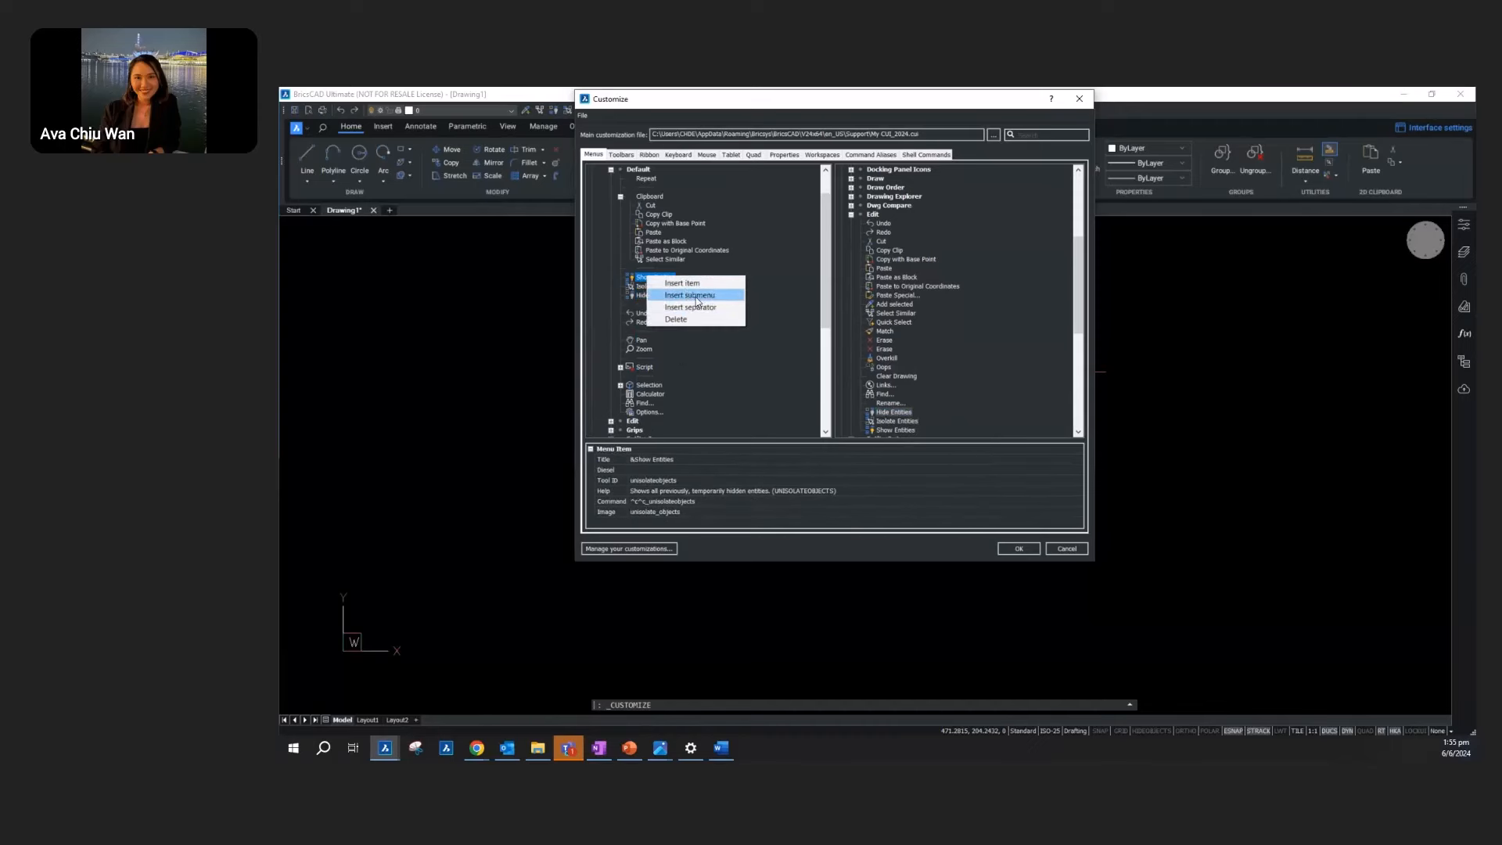
click(697, 304)
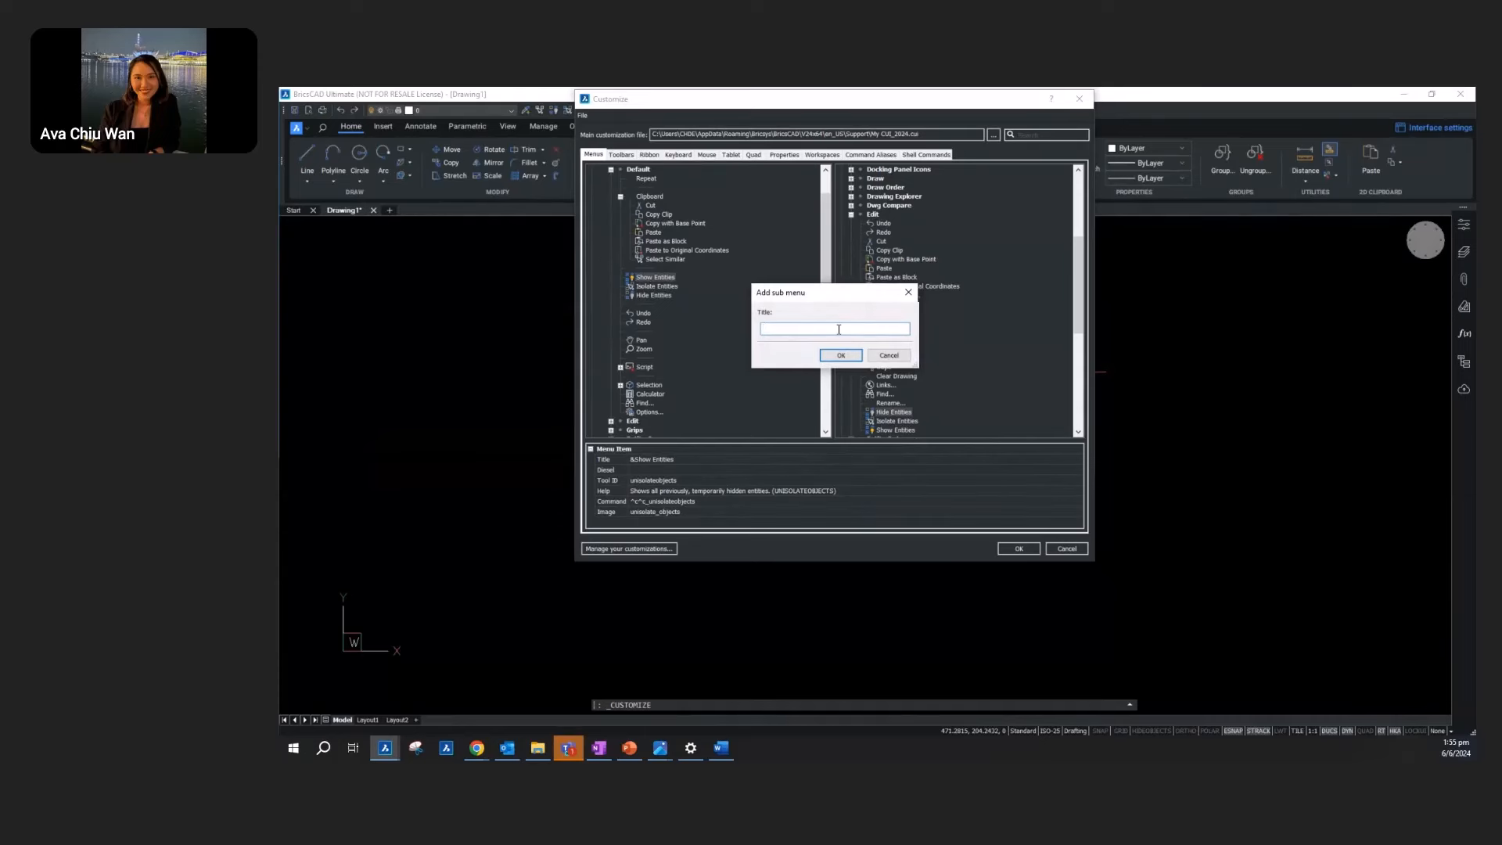
text(Sh)
text(Isolate)
click(838, 357)
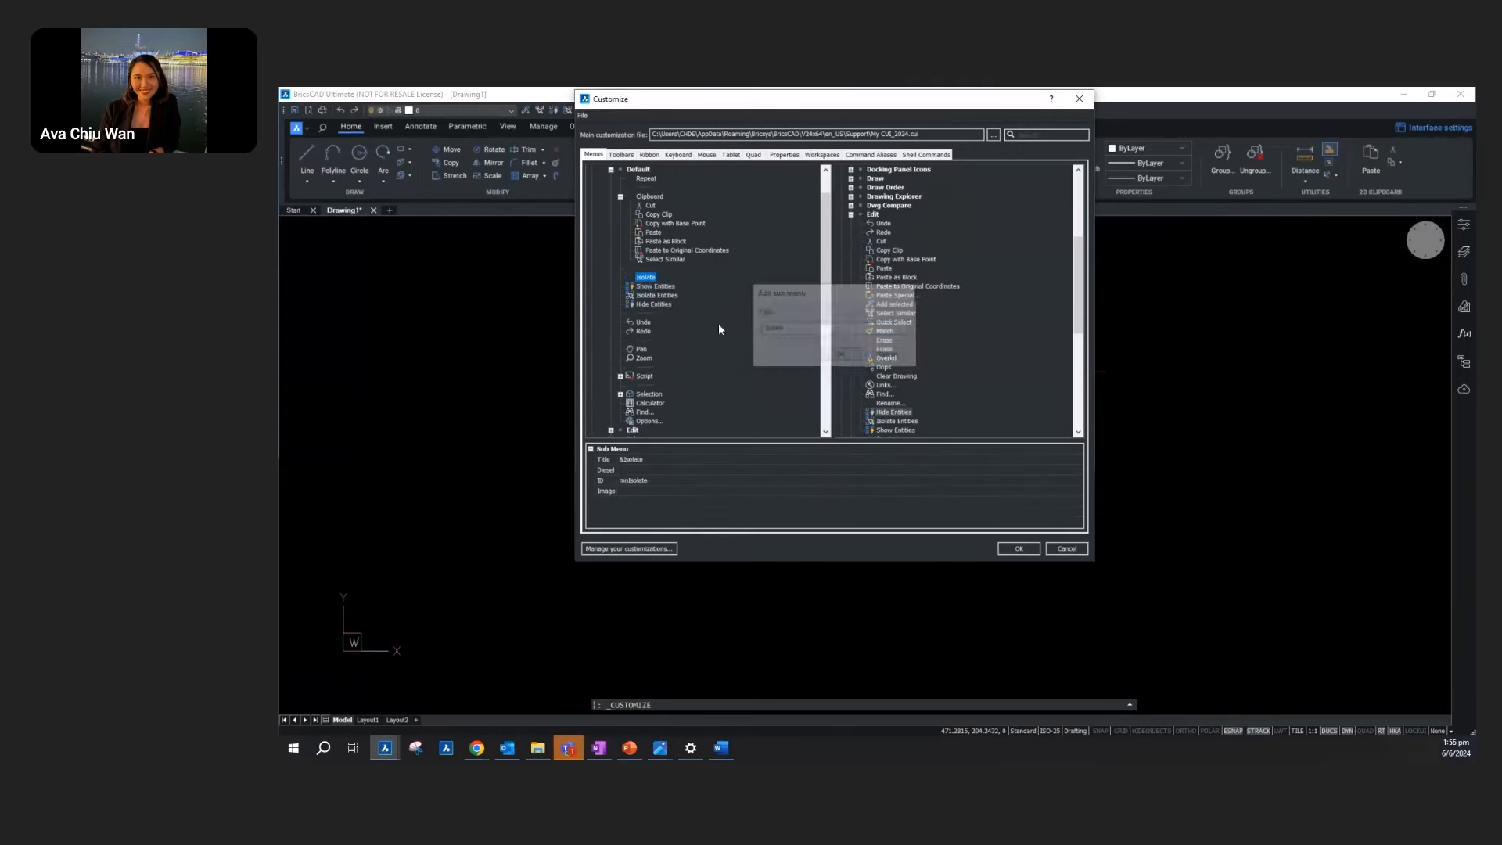
Step: Move Show Entities, Isolate Entities and Hide Entities into the Isolate submenu, and collapse the Isolate and Clipboard submenus
click(651, 287)
mouse_move(650, 289)
mouse_down()
mouse_move(653, 300)
mouse_move(657, 279)
mouse_up()
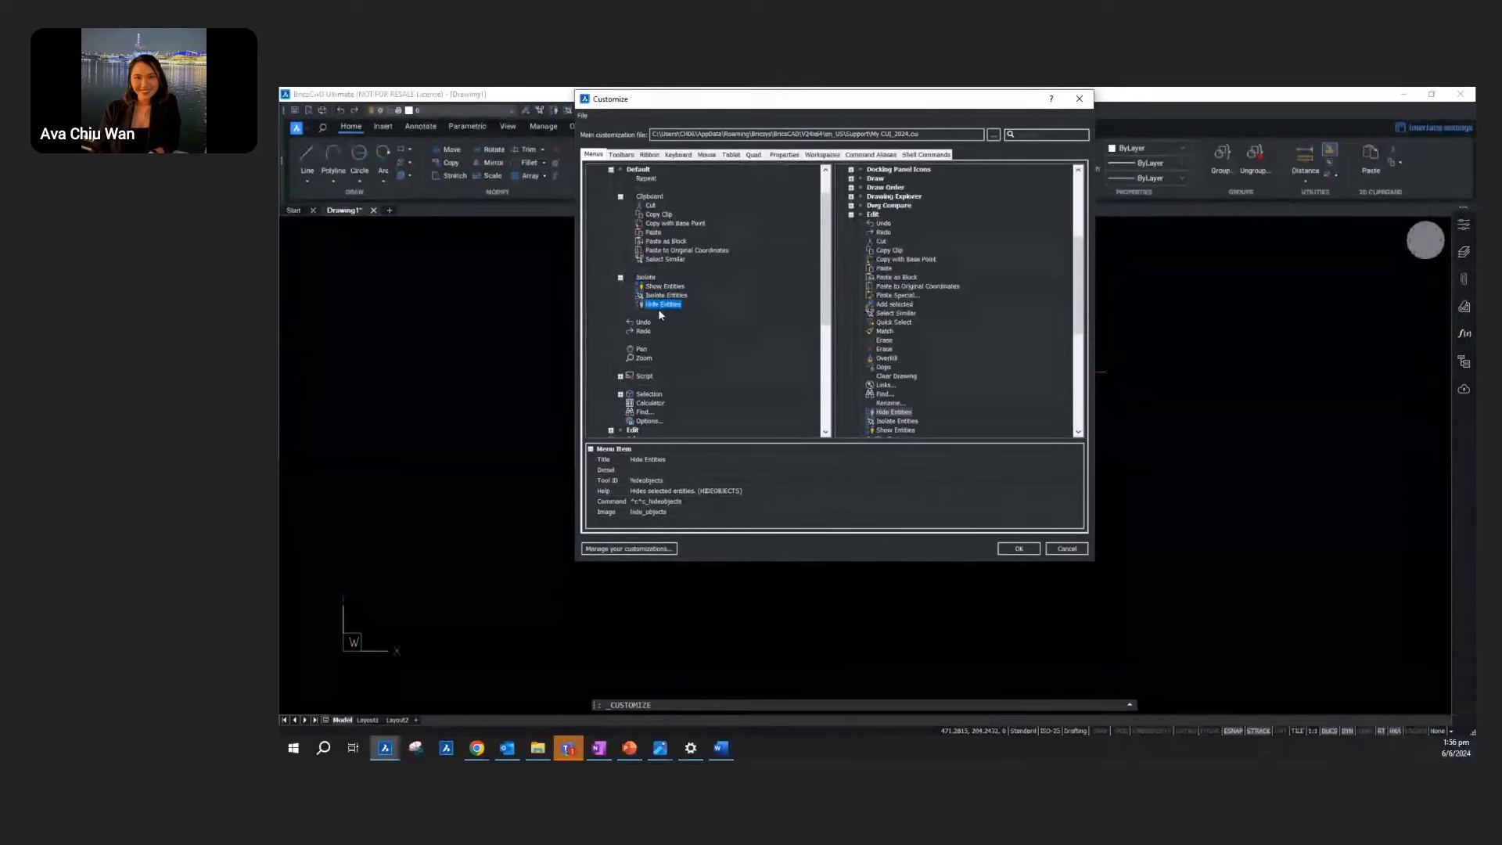
click(620, 277)
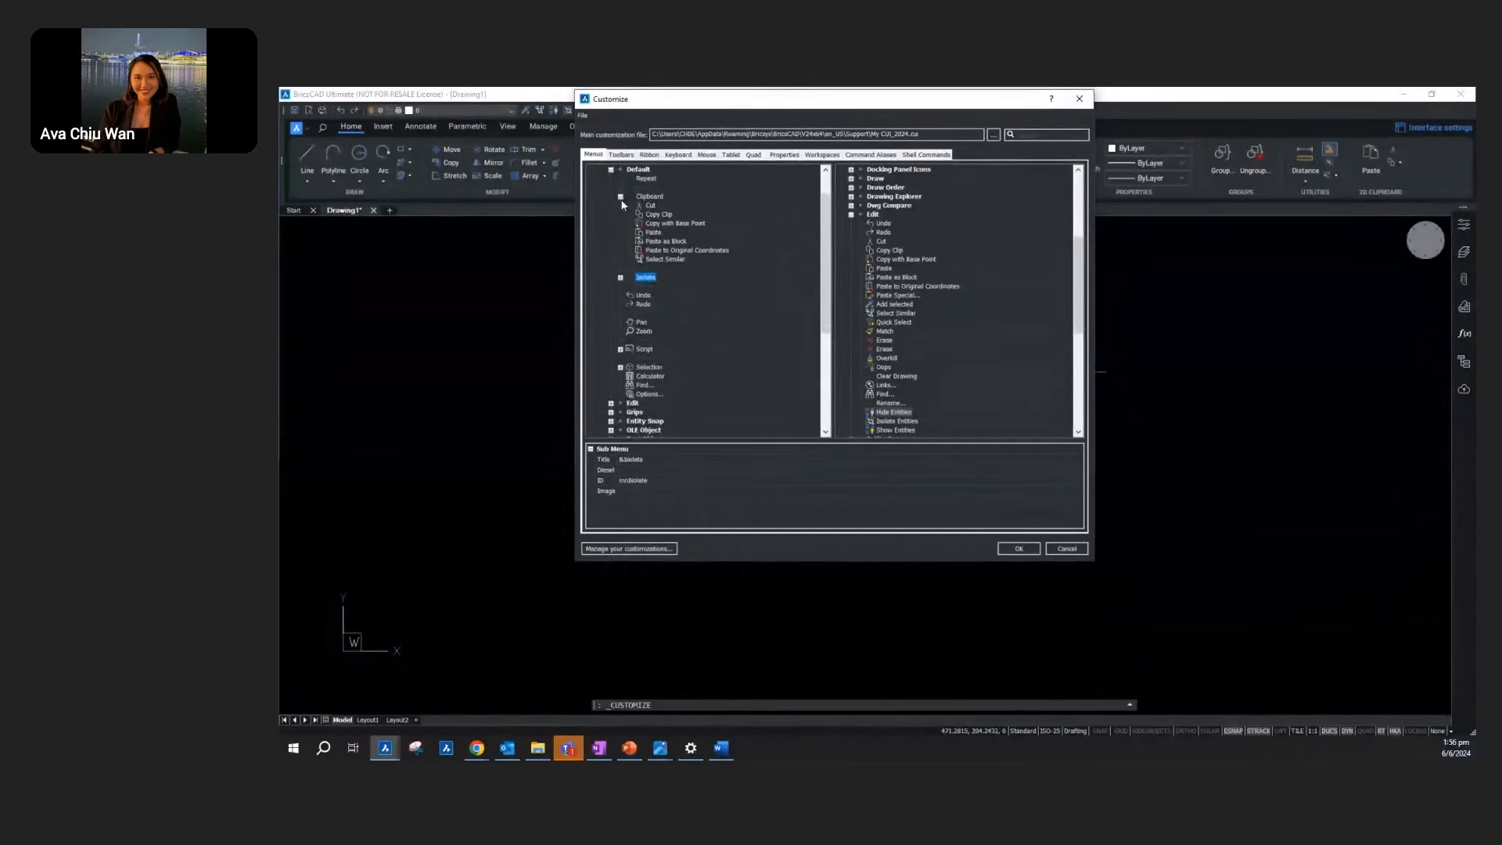
click(621, 196)
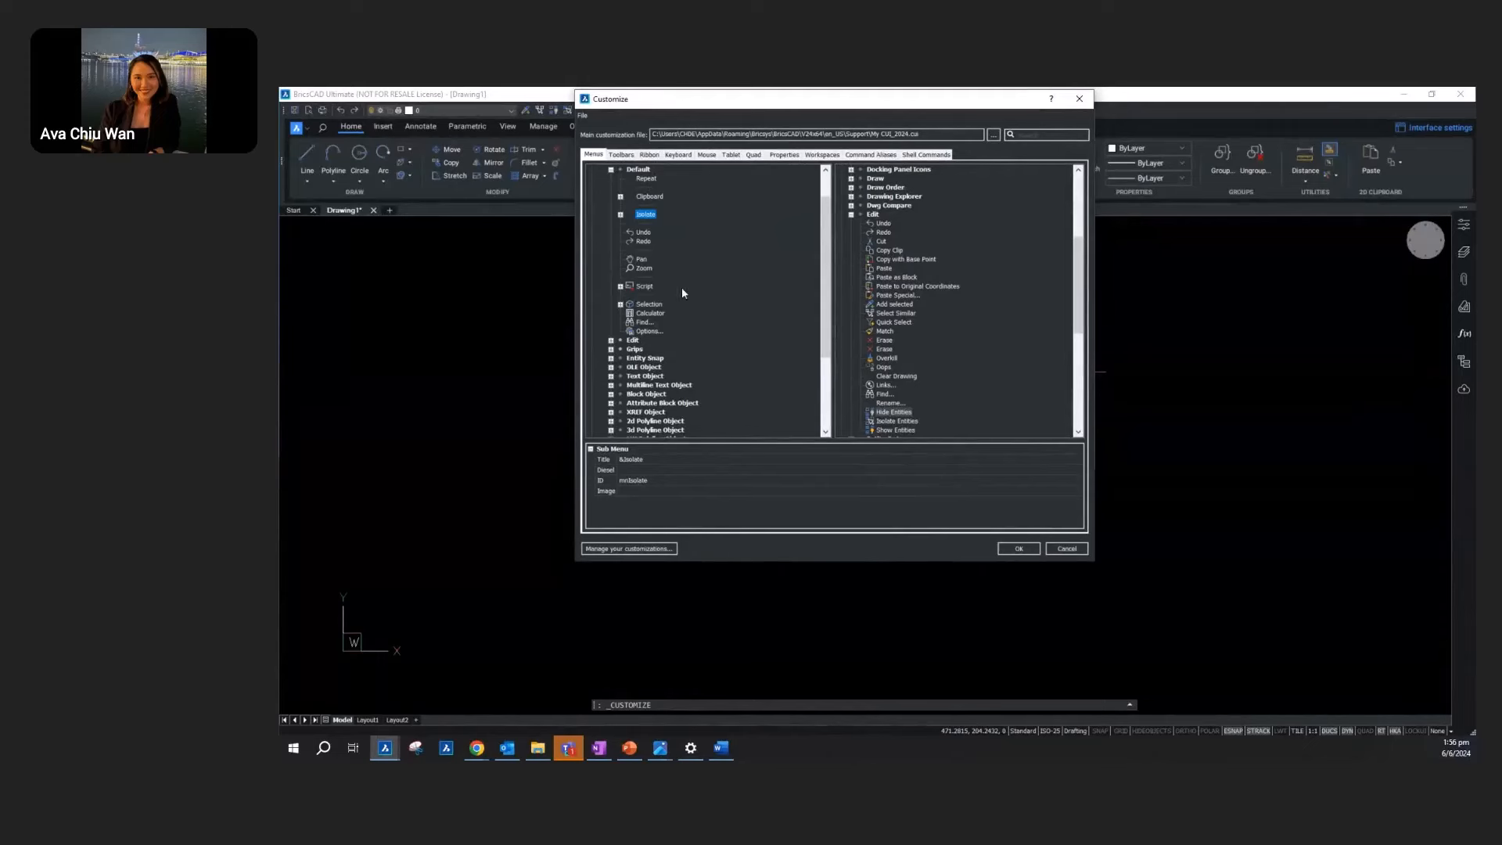
Step: Insert another separator between the Isolate submenu and Undo, and accept the menu customization
right_click(640, 226)
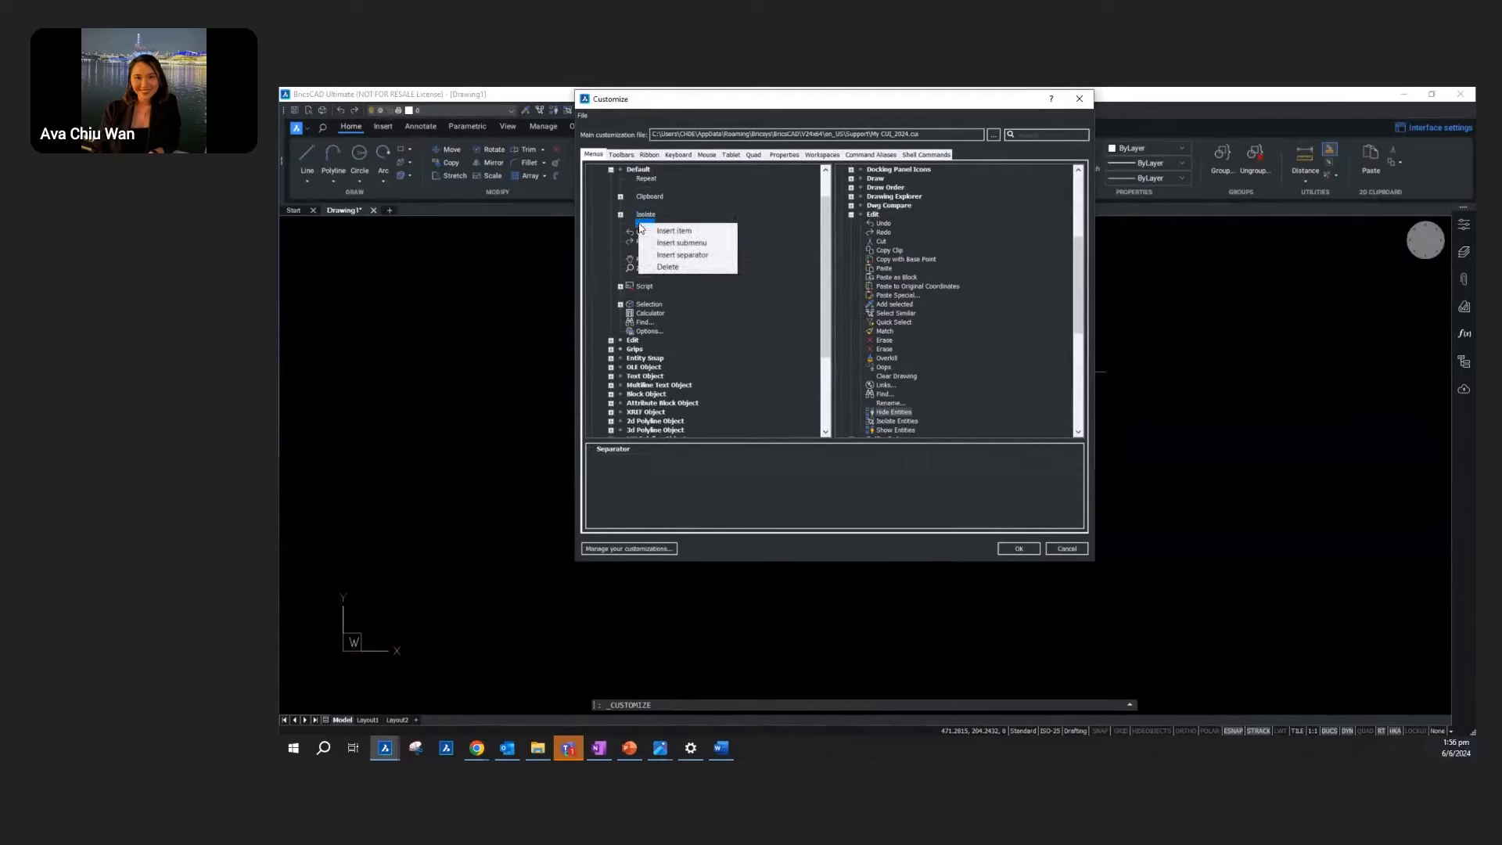
click(699, 262)
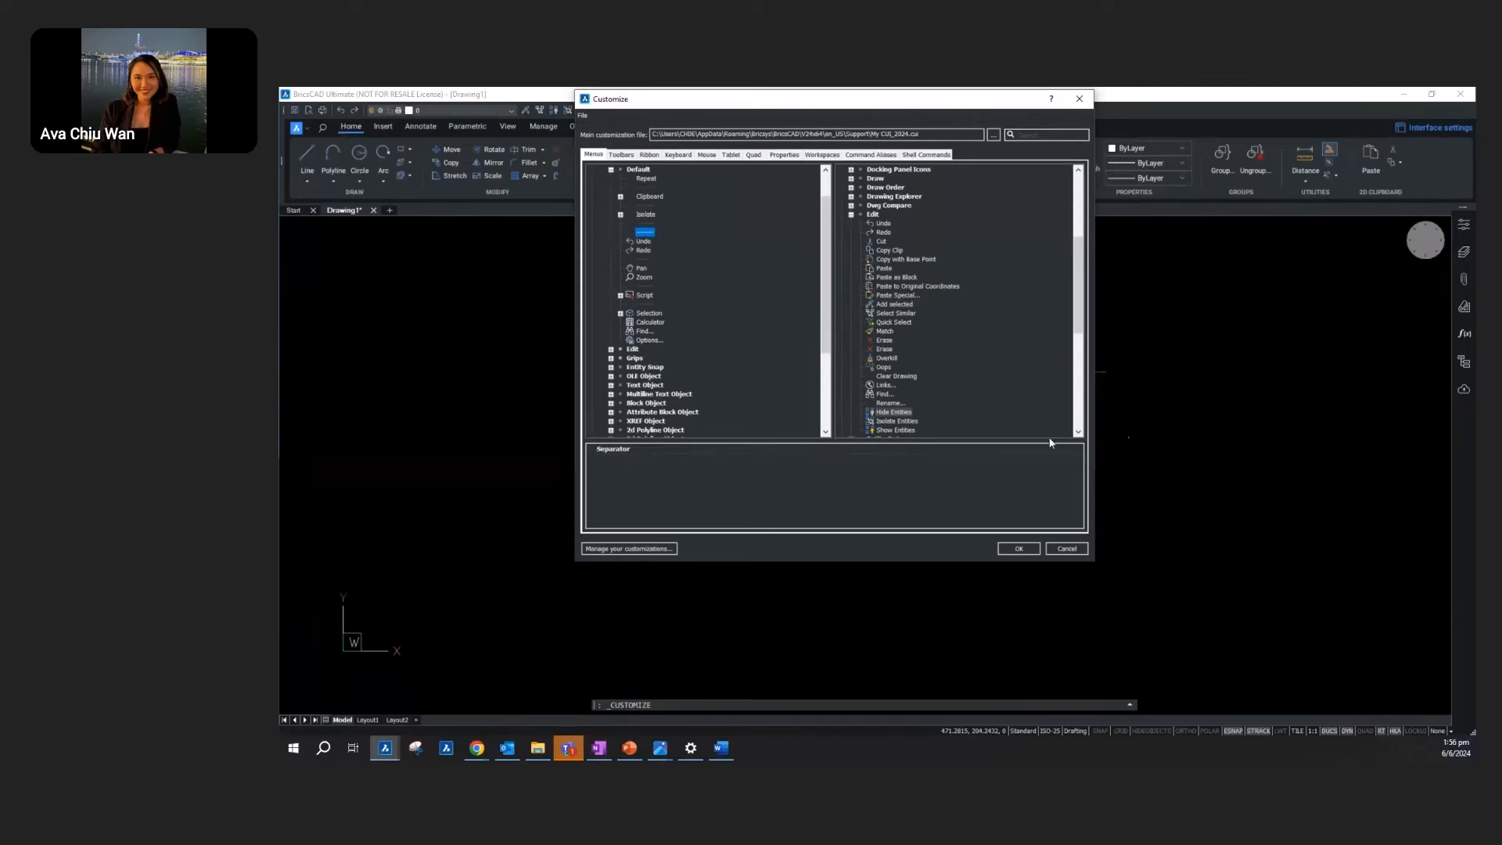
click(1009, 548)
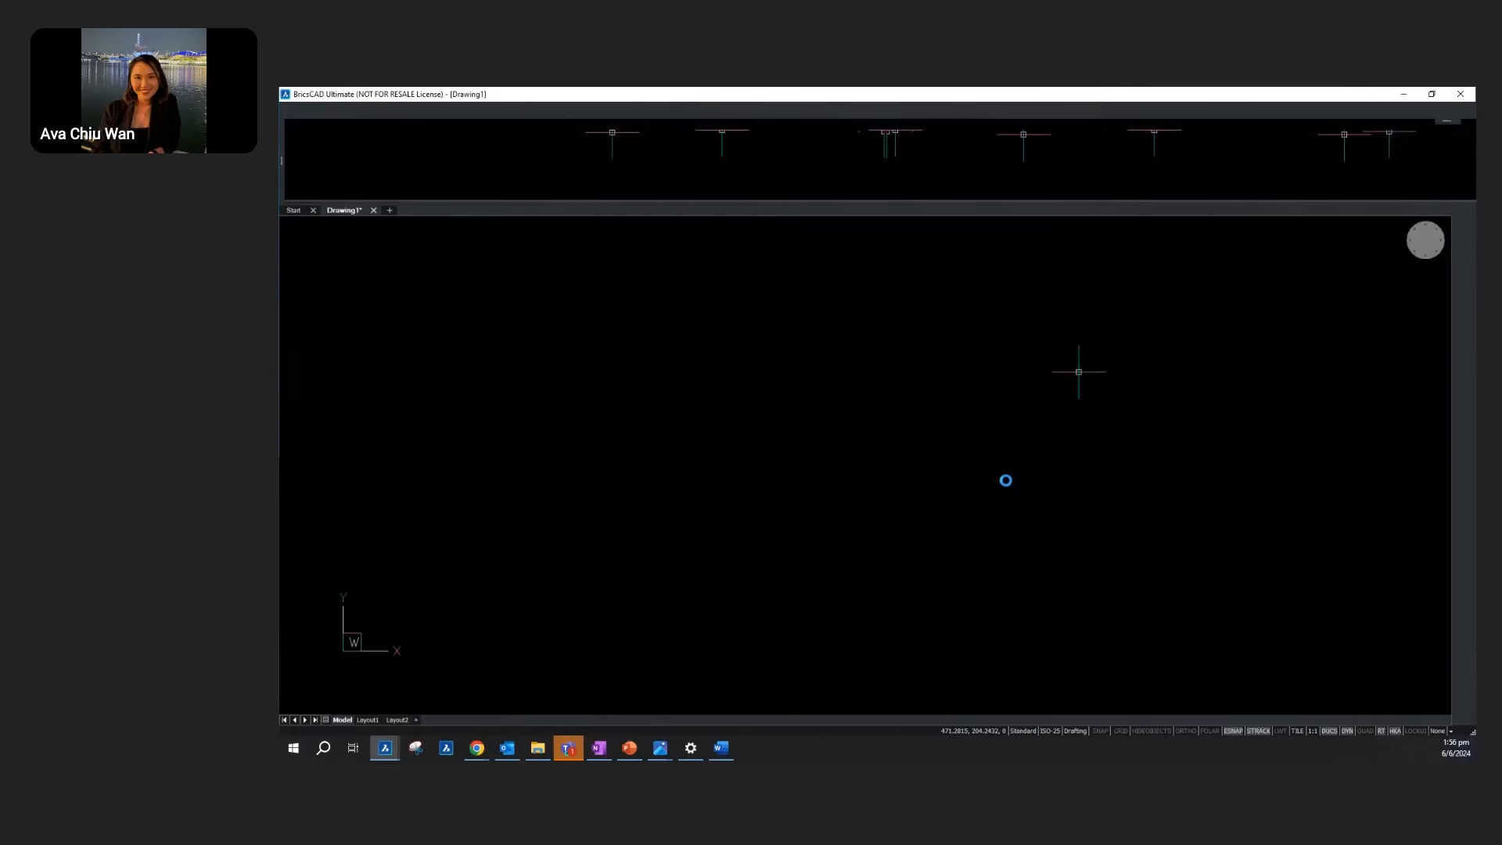
Step: Display the drawing area's shortcut menu, check its Clipboard and Isolate submenus, and dismiss it
right_click(965, 352)
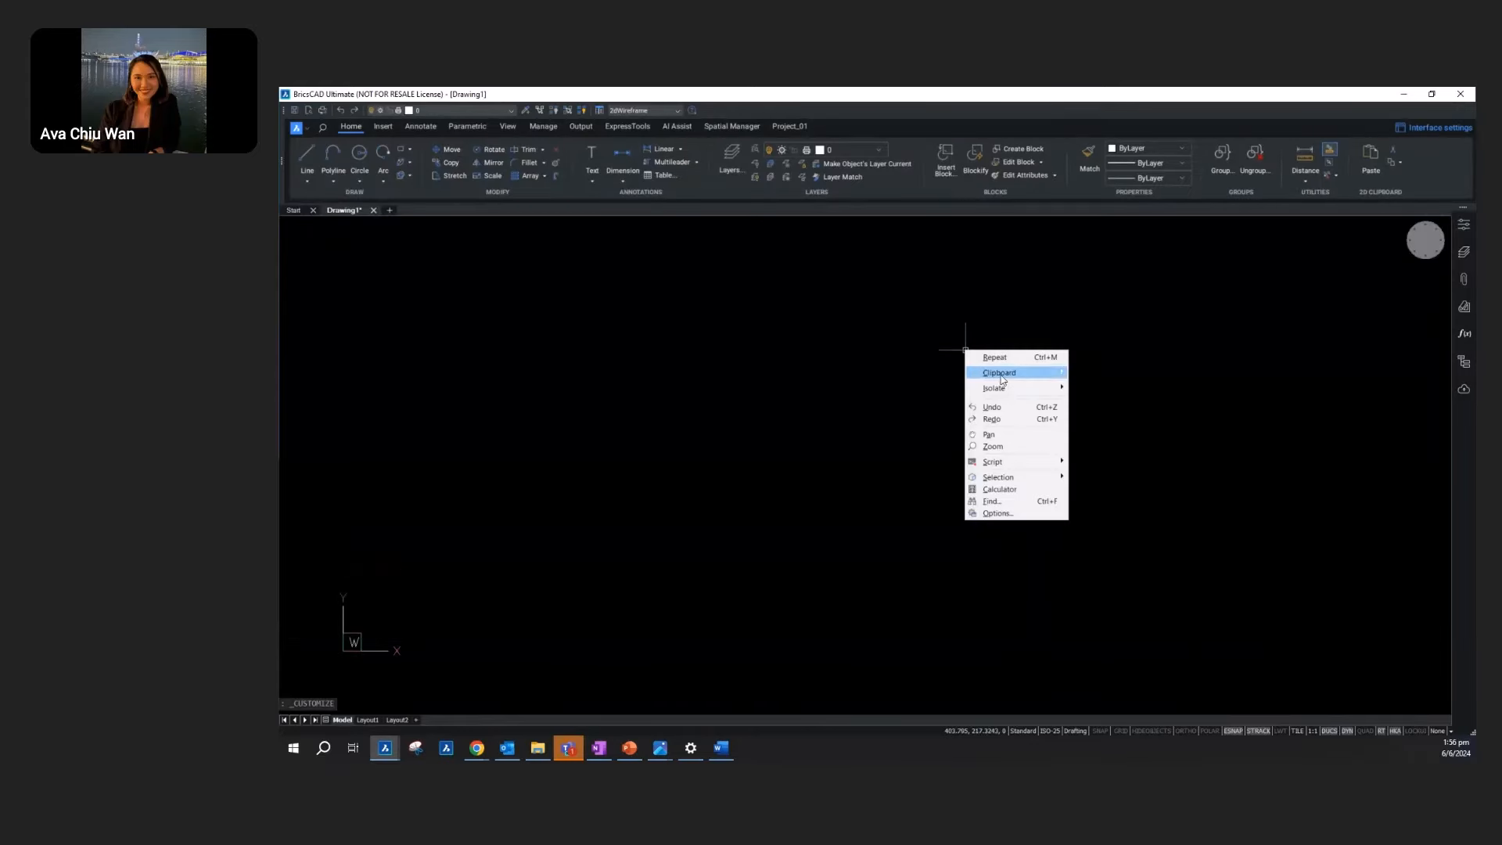
mouse_move(1005, 374)
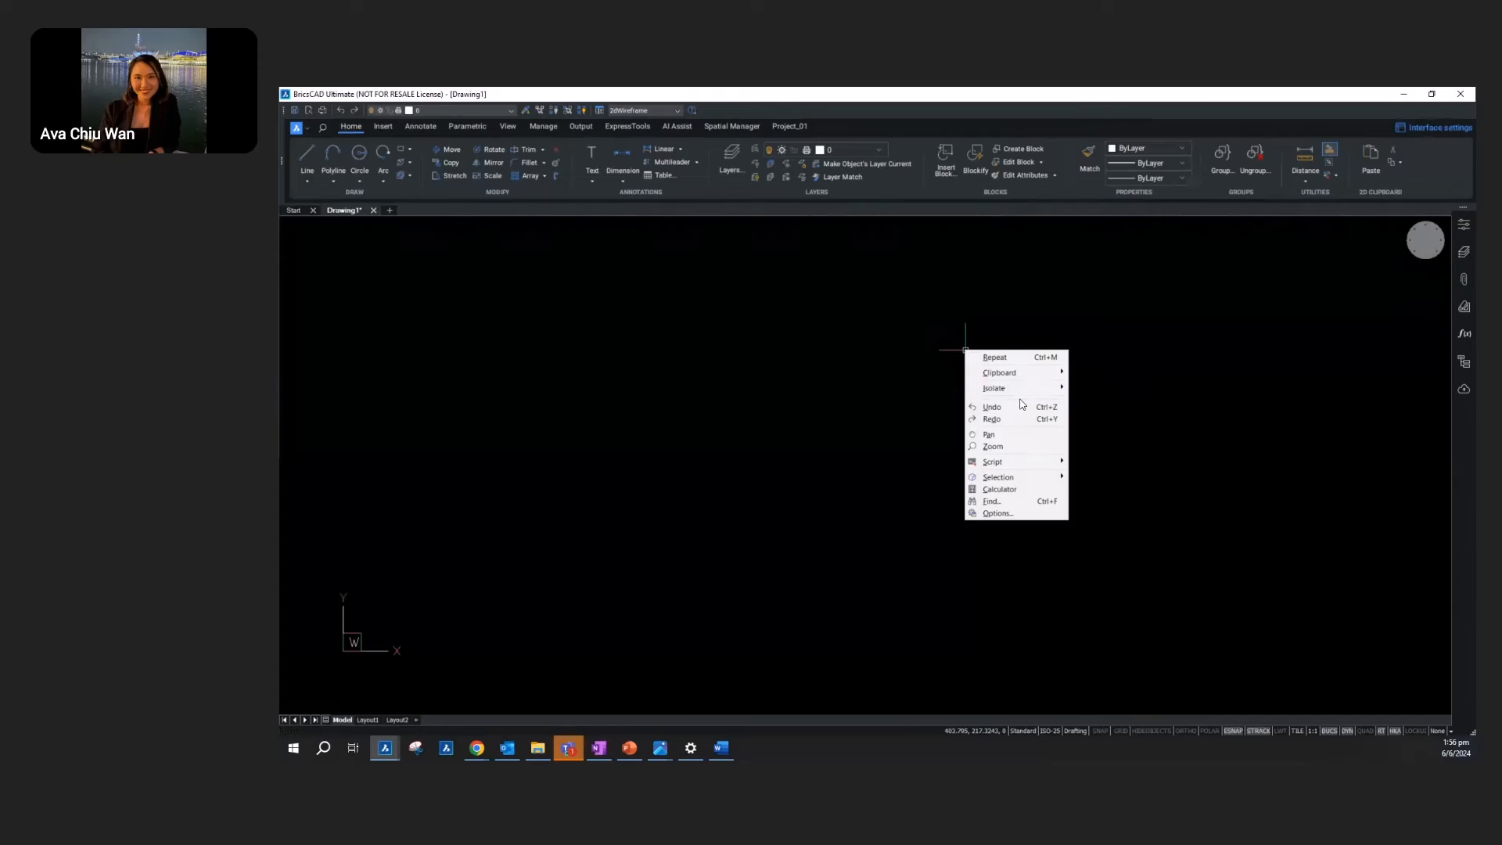
mouse_move(1024, 479)
key(Escape)
Step: Switch to the PowerPoint presentation, start the slide show at the current Agenda slide, and advance through the following agenda items
key(alt+Tab)
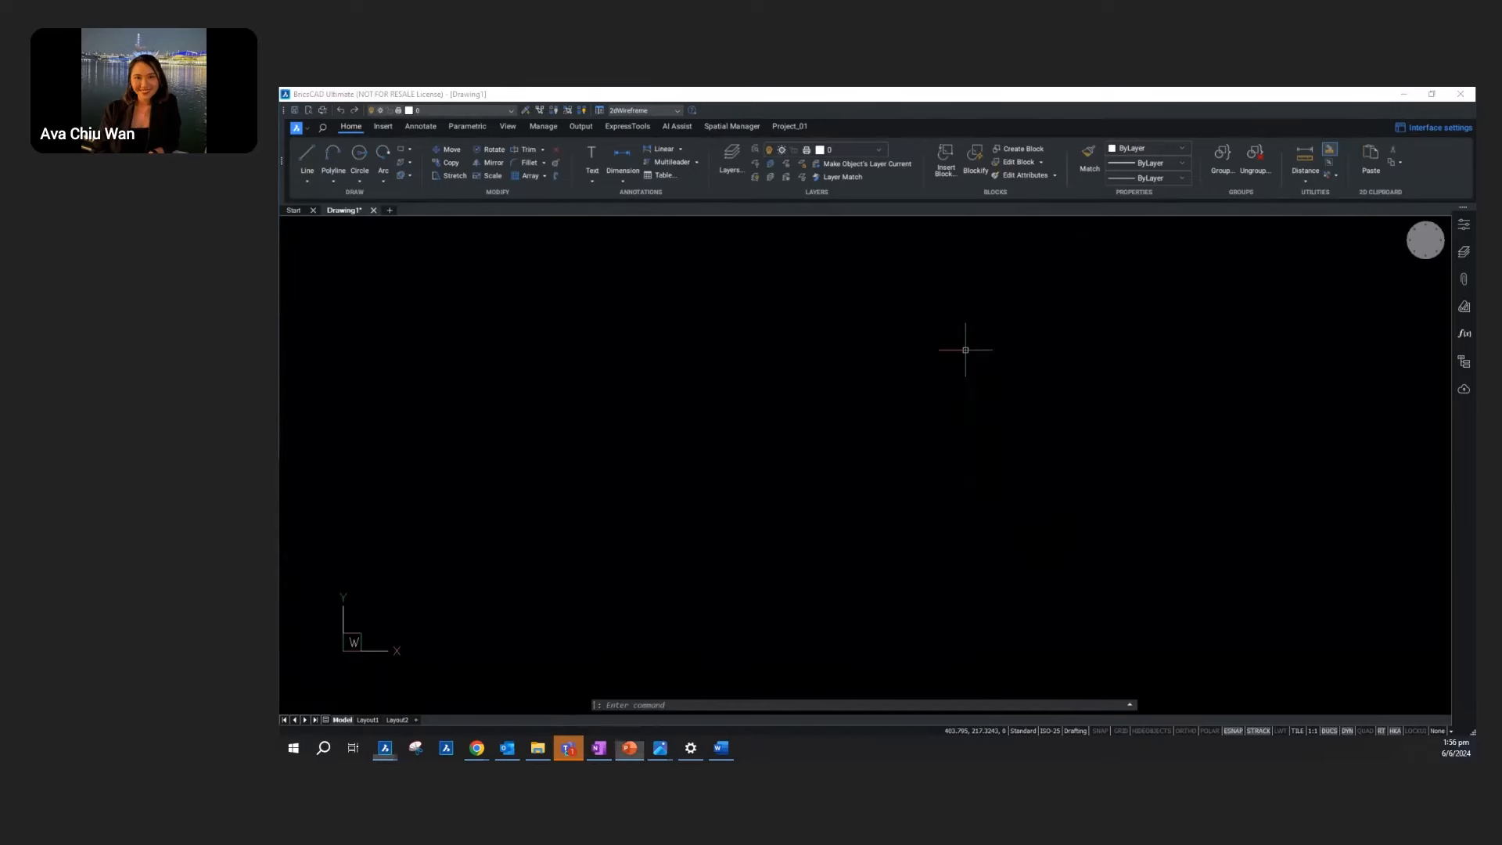
key(shift+F5)
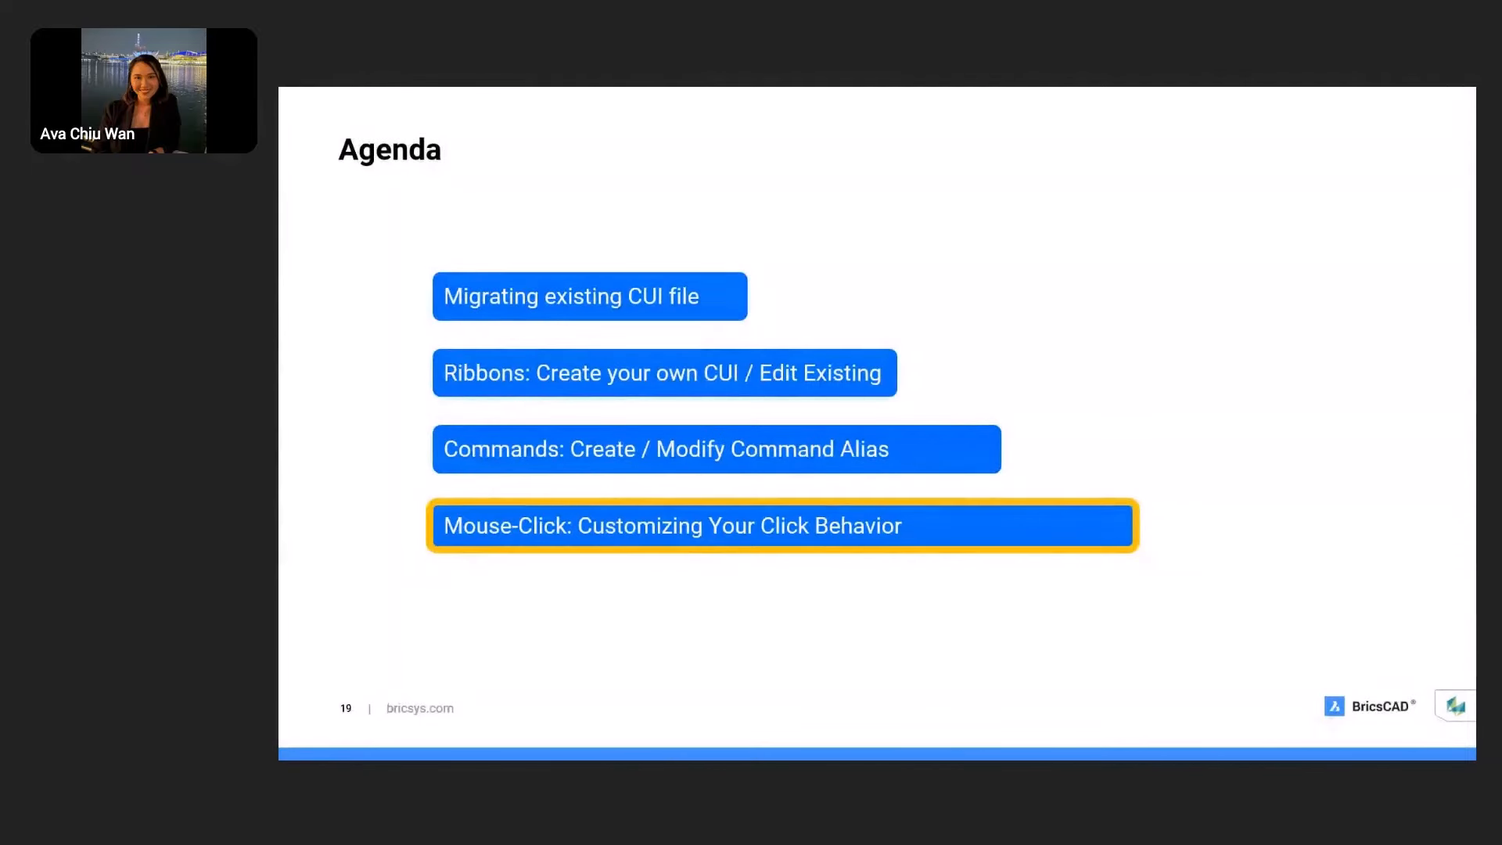
key(Right)
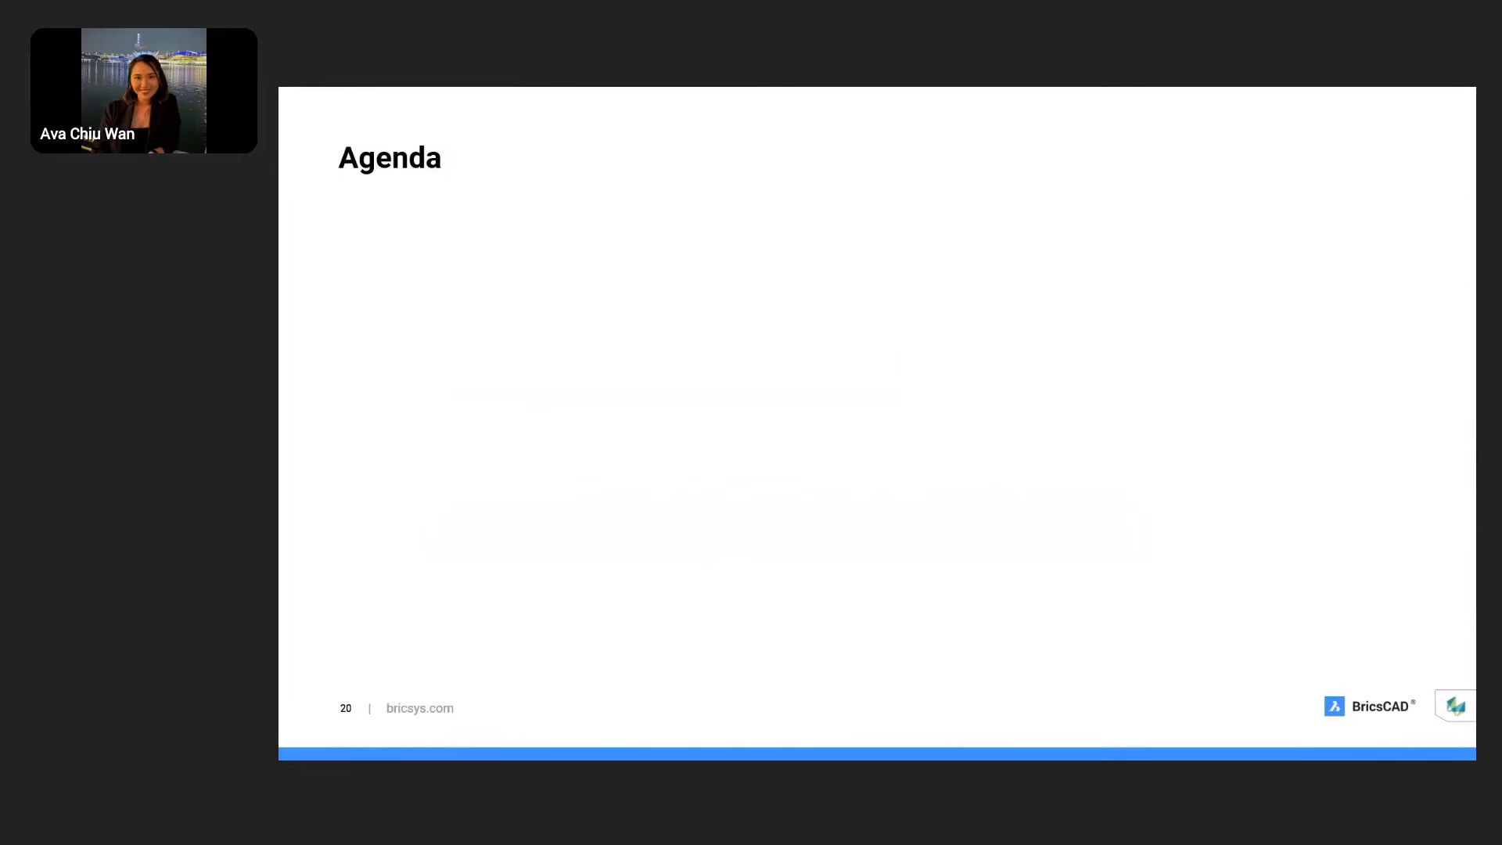
key(Right)
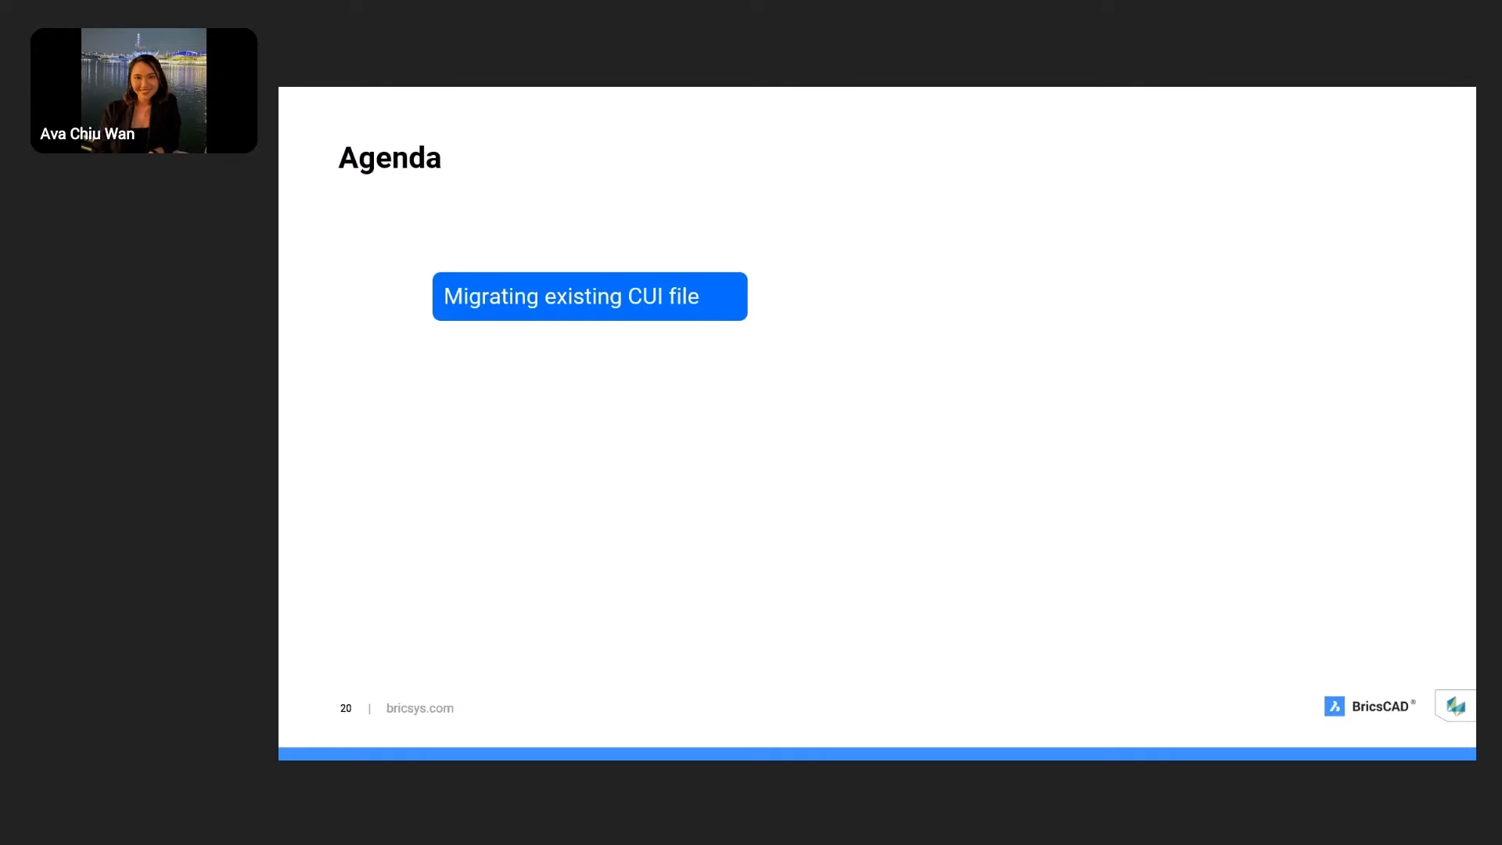
key(Right)
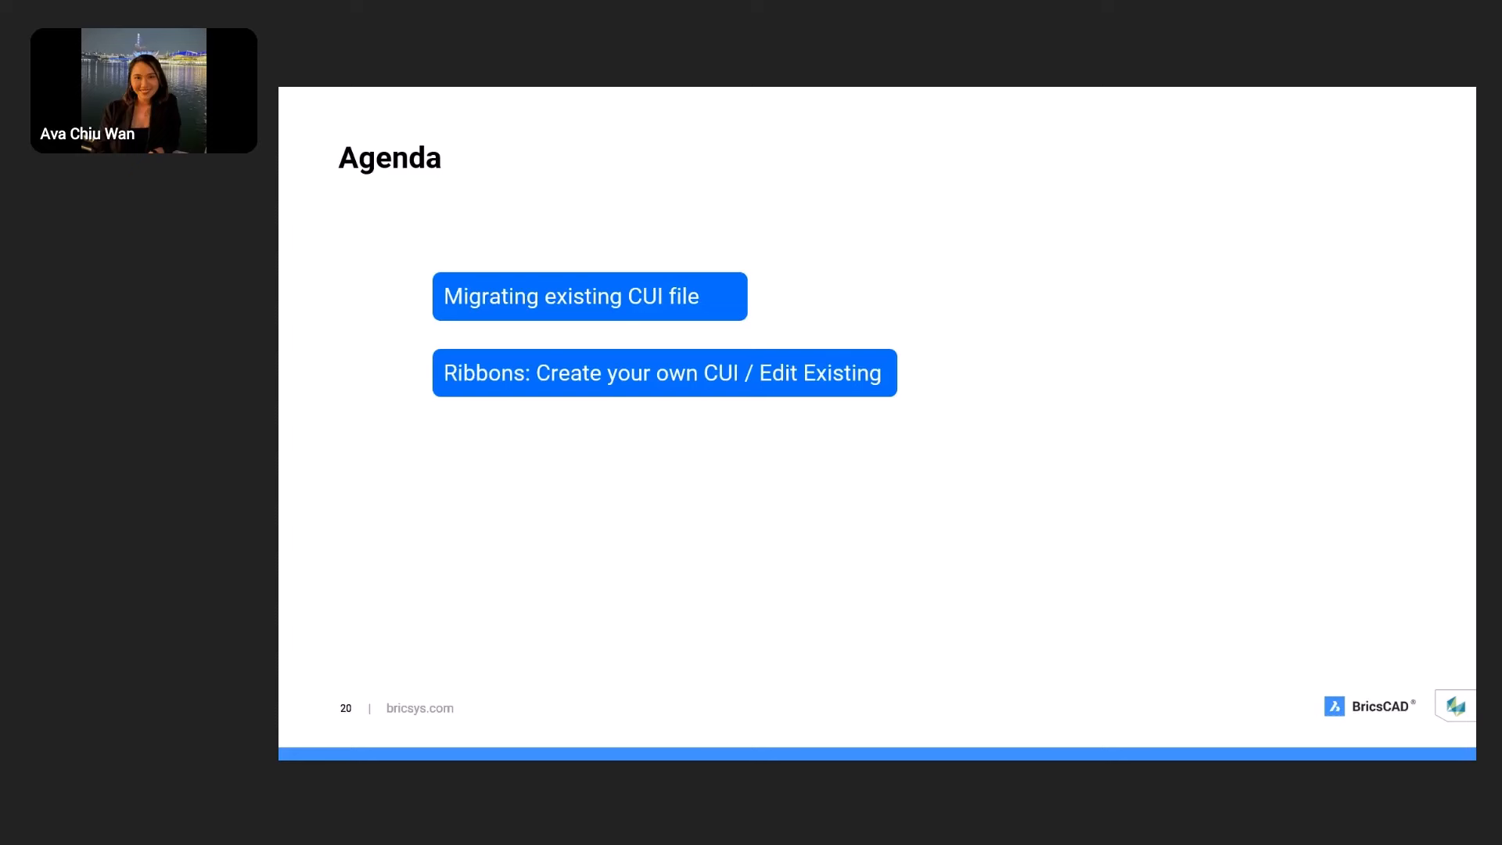